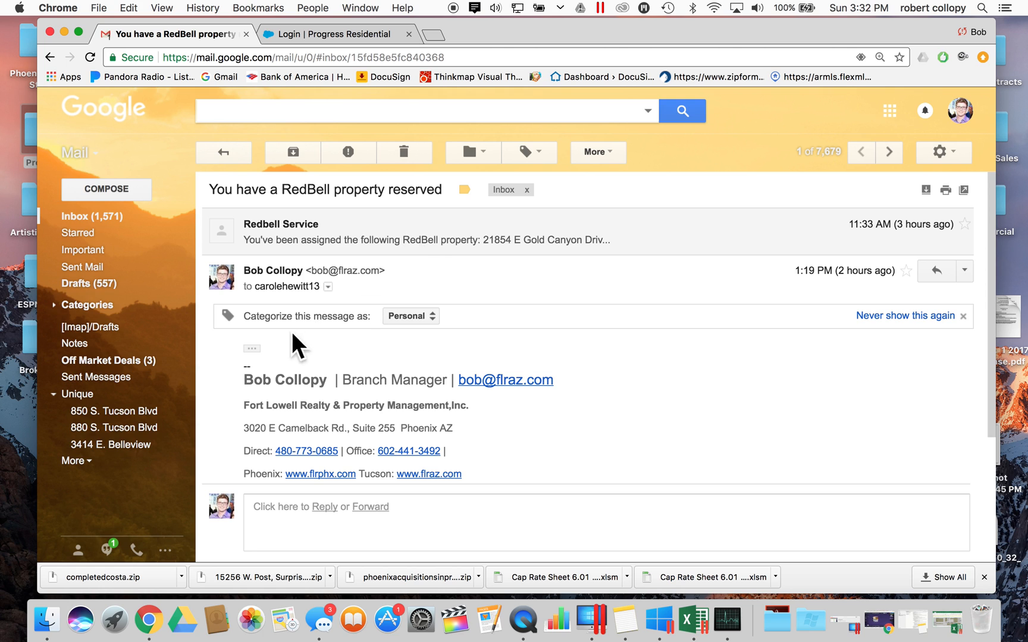
# - Expand the RedBell Service assignment email and follow its progressresidential.force.com portal link
pyautogui.scroll(-2, 363, 374)
pyautogui.scroll(2, 269, 227)
pyautogui.click(271, 231)
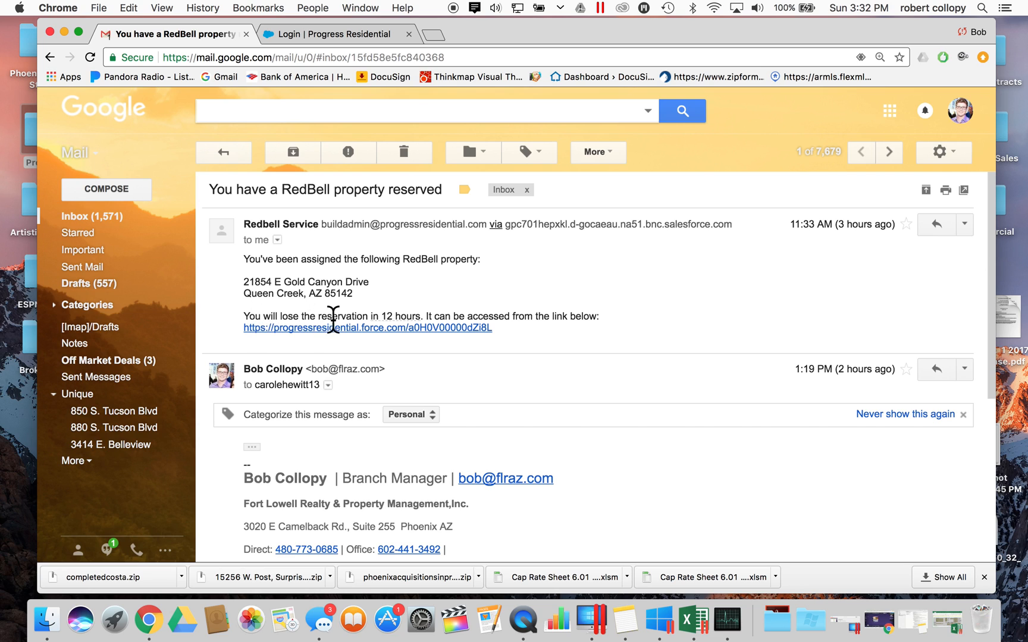
pyautogui.click(474, 330)
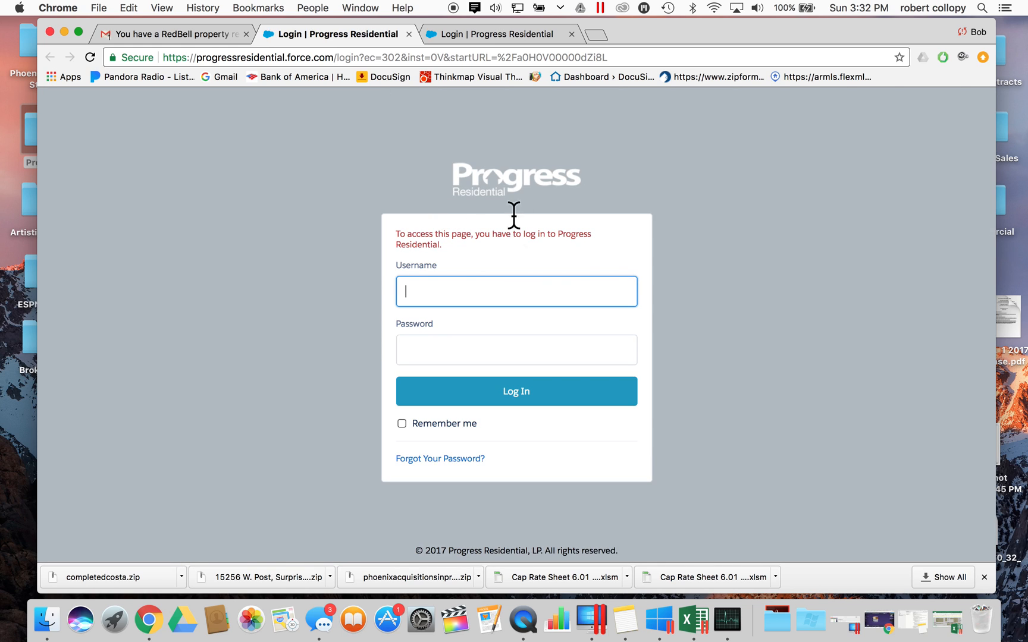
# - Log in to Progress Residential with the saved account e-mail and the account password
pyautogui.moveTo(426, 167); pyautogui.dragTo(679, 322)
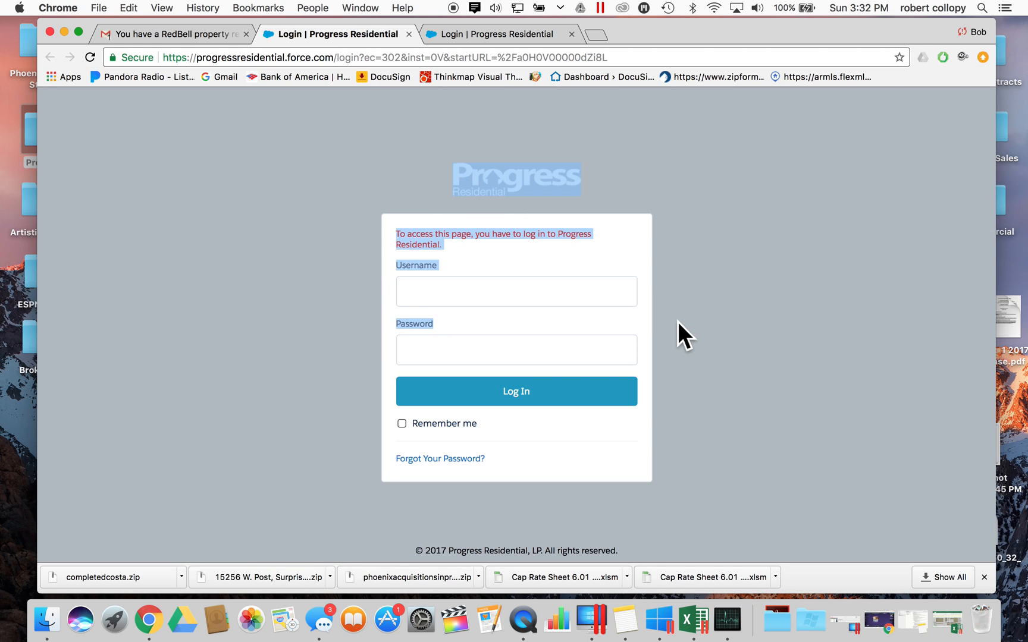
pyautogui.click(550, 295)
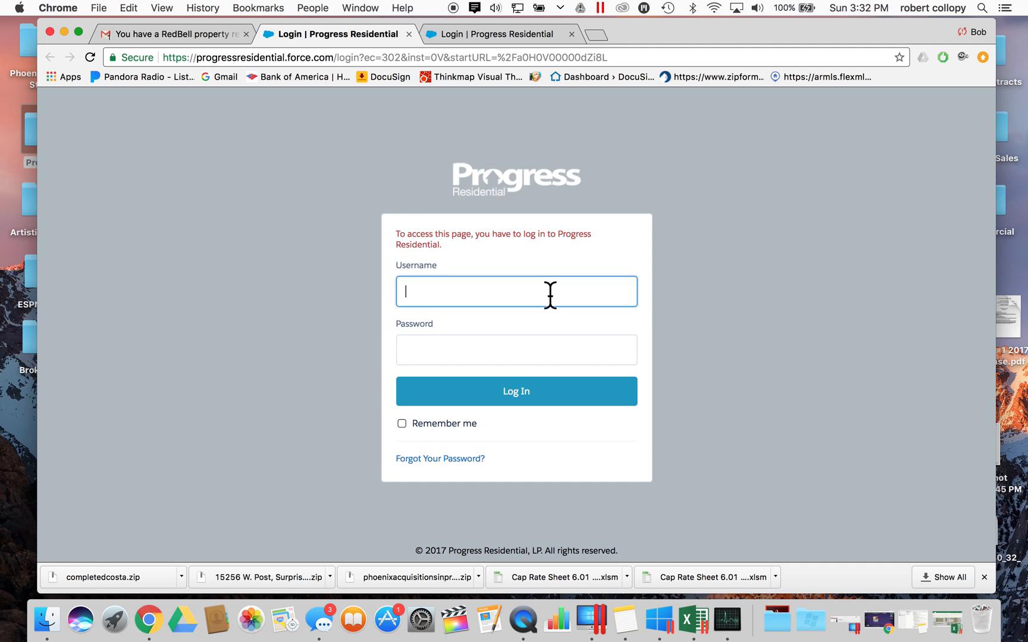
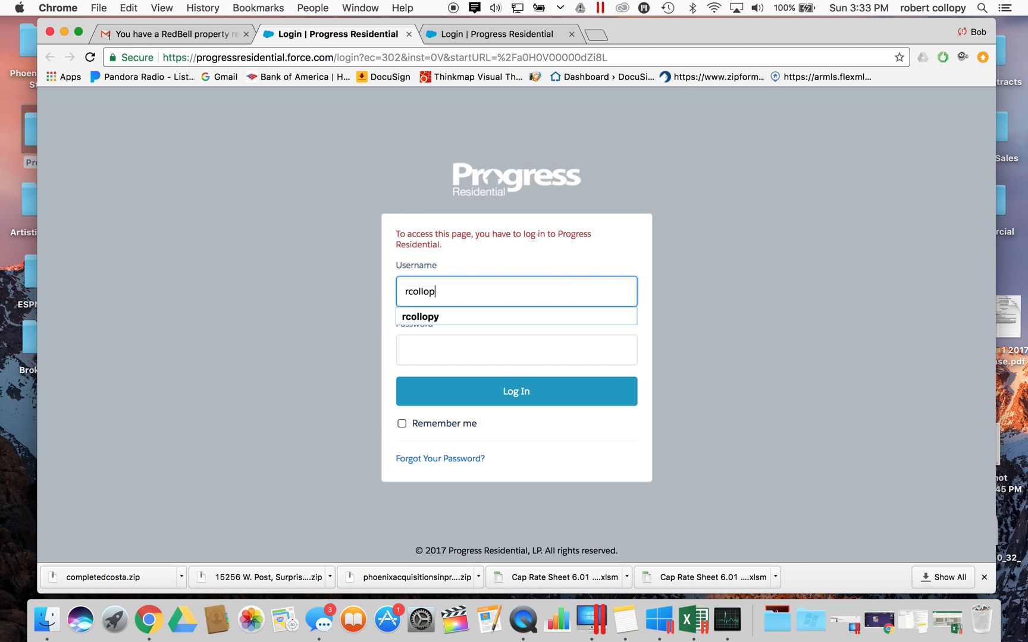
pyautogui.write('bo')
pyautogui.click(504, 316)
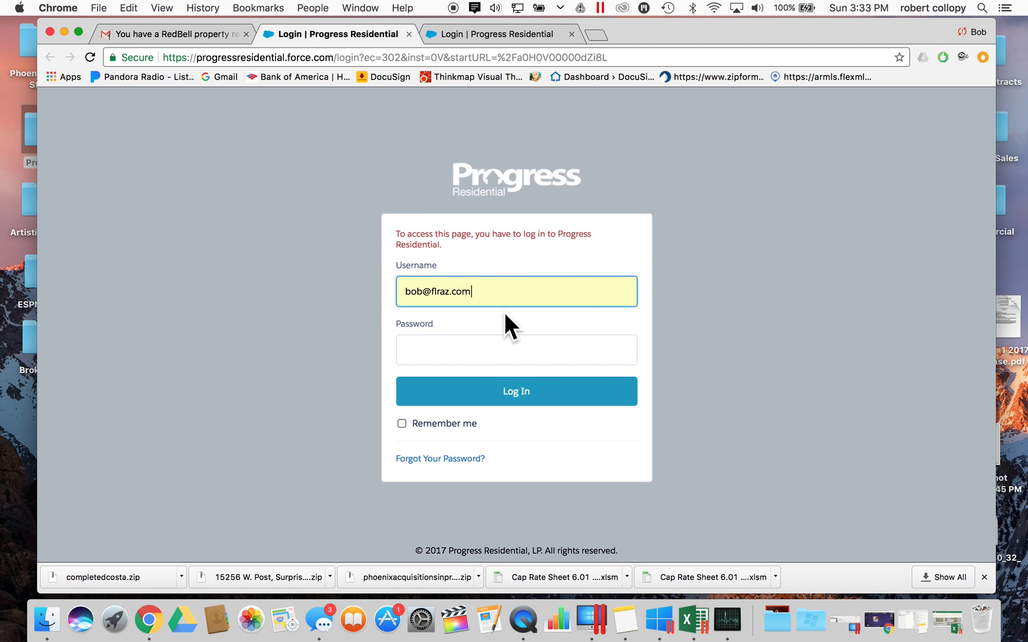
pyautogui.click(489, 357)
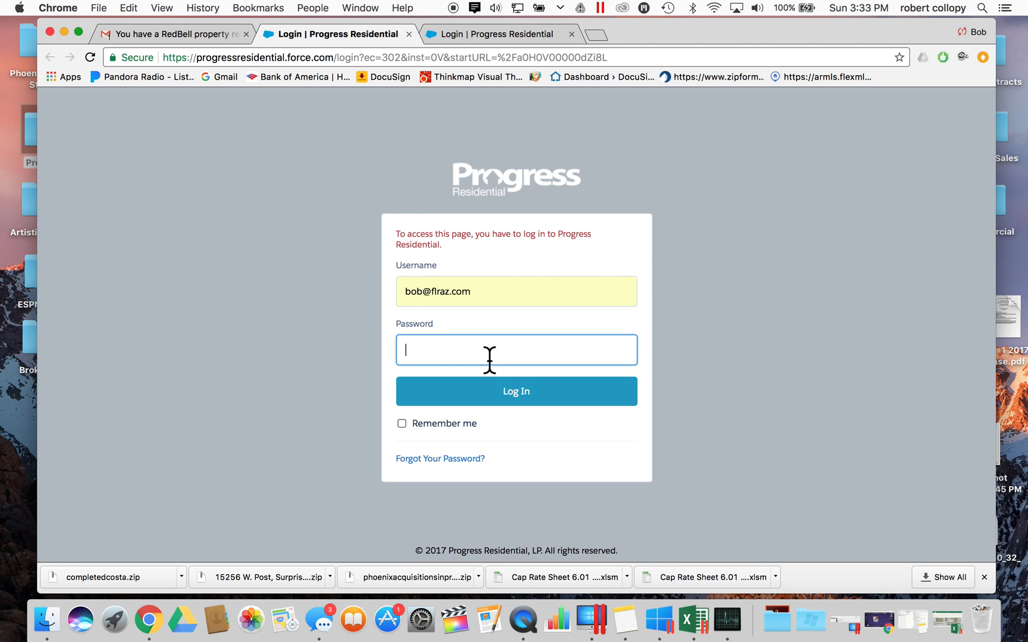
pyautogui.write('•••••••••••••')
pyautogui.click(542, 389)
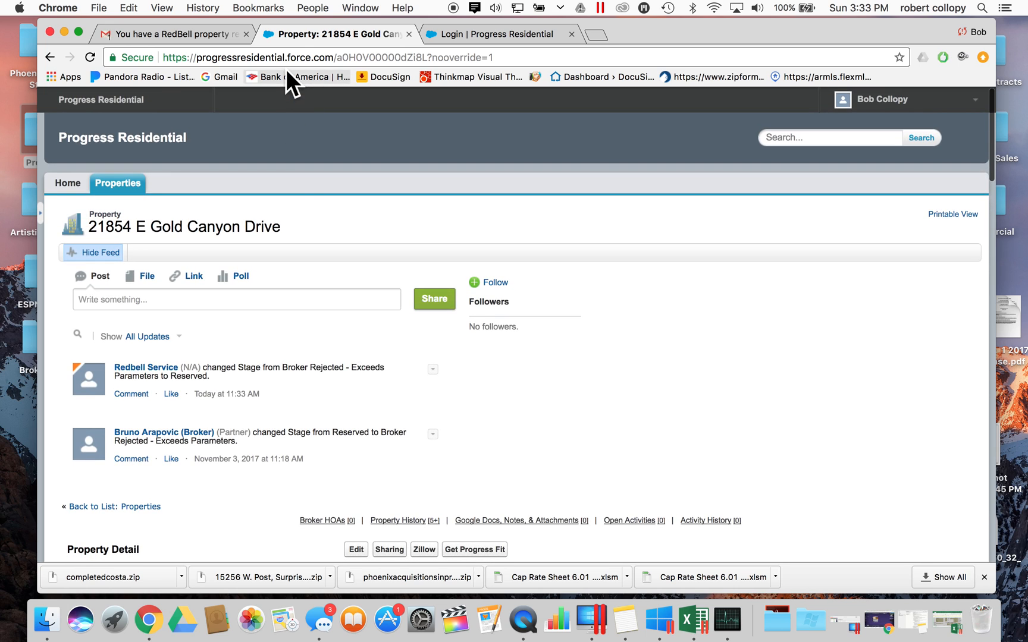
# - Scroll the Gold Canyon Drive record from Property Detail down to Property History and back
pyautogui.doubleClick(298, 58)
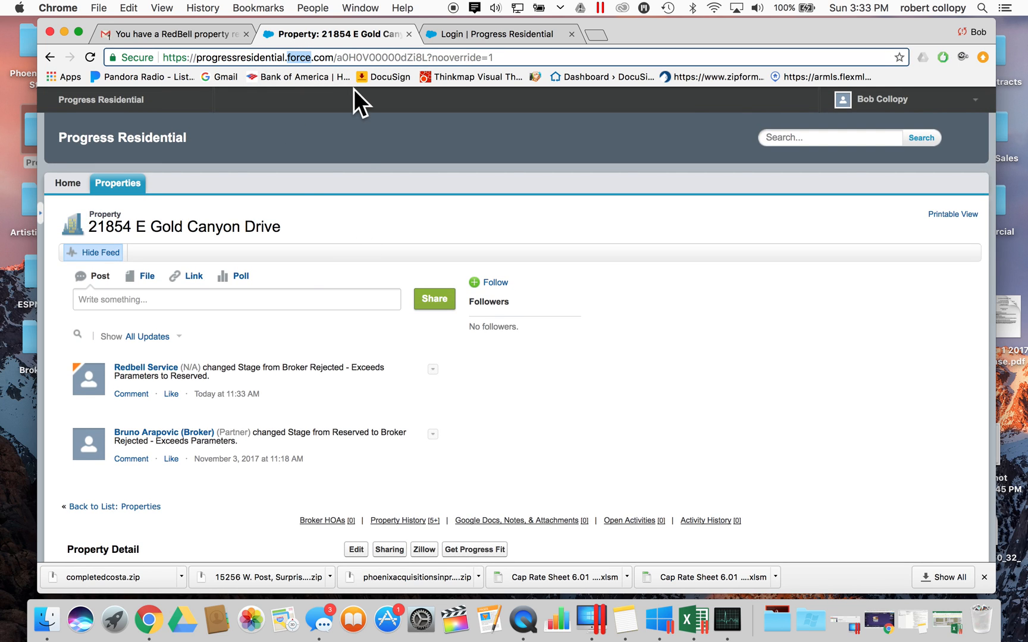
pyautogui.click(326, 202)
pyautogui.scroll(-1, 338, 275)
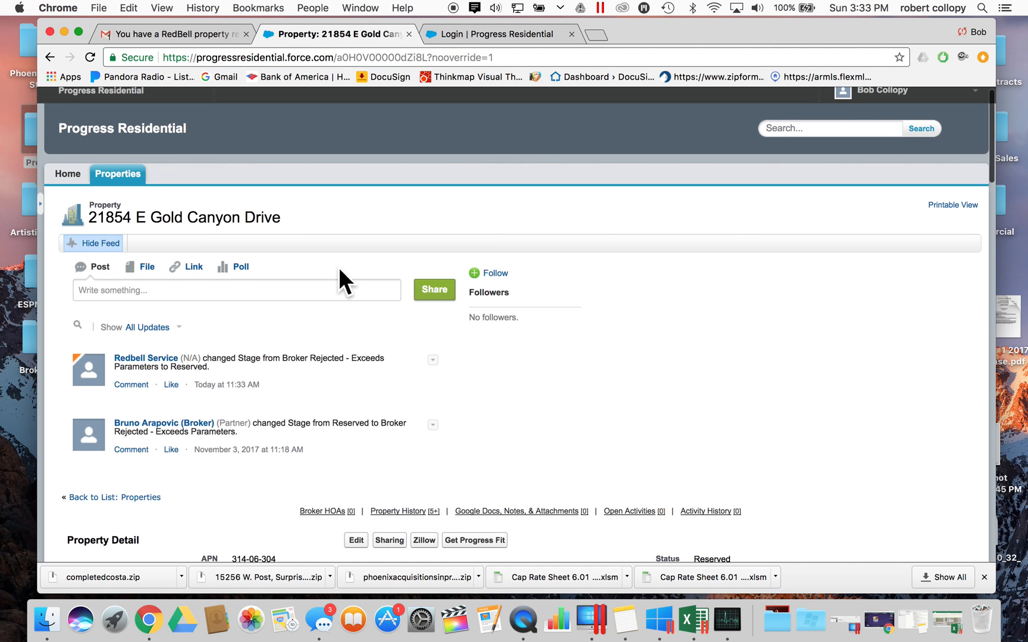
pyautogui.scroll(-10, 339, 270)
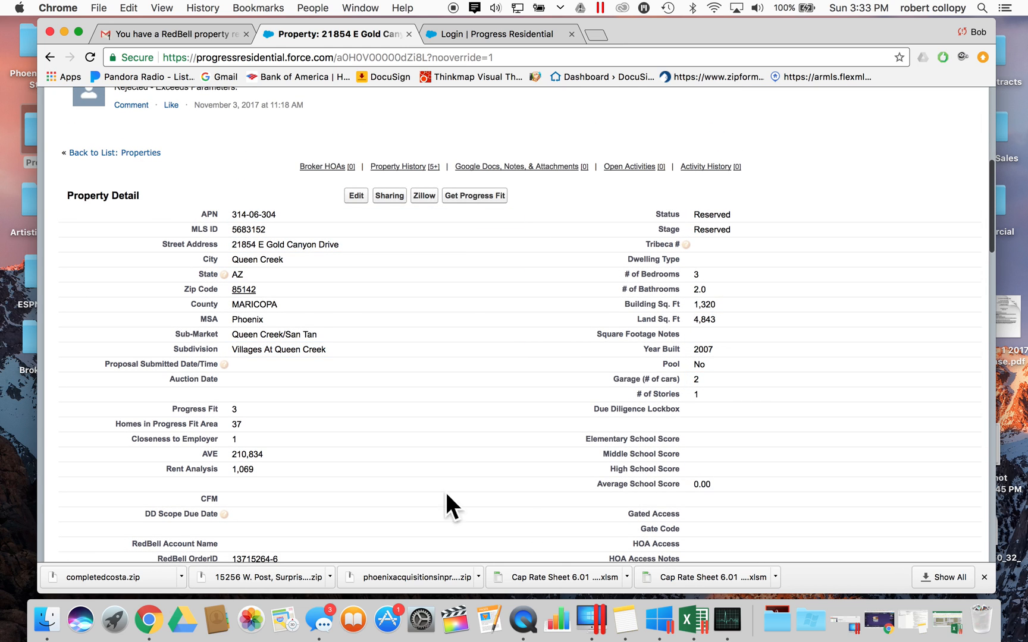
pyautogui.scroll(4, 305, 276)
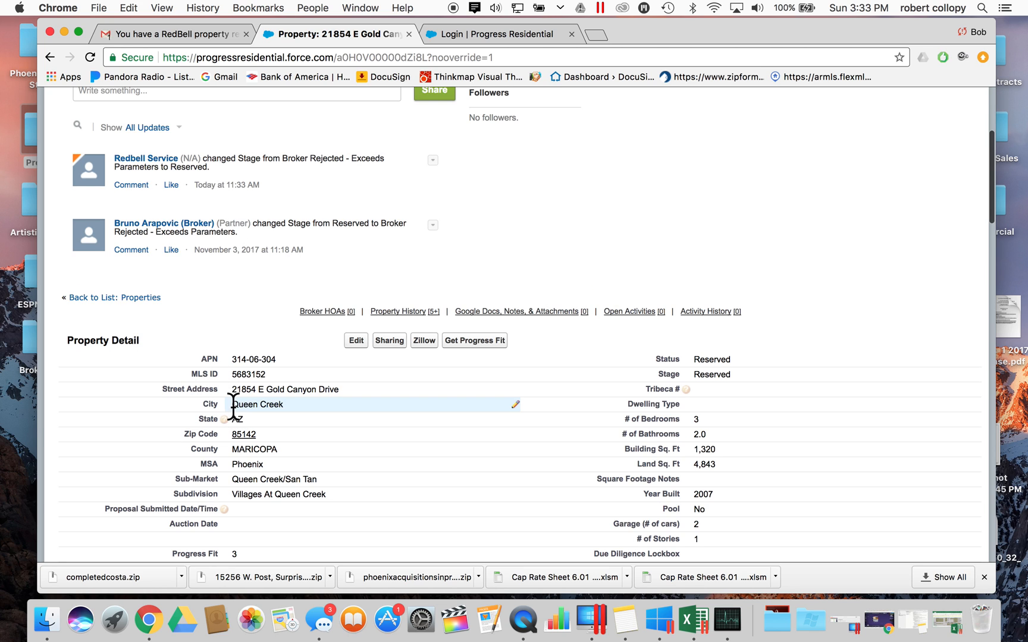
pyautogui.scroll(-4, 258, 372)
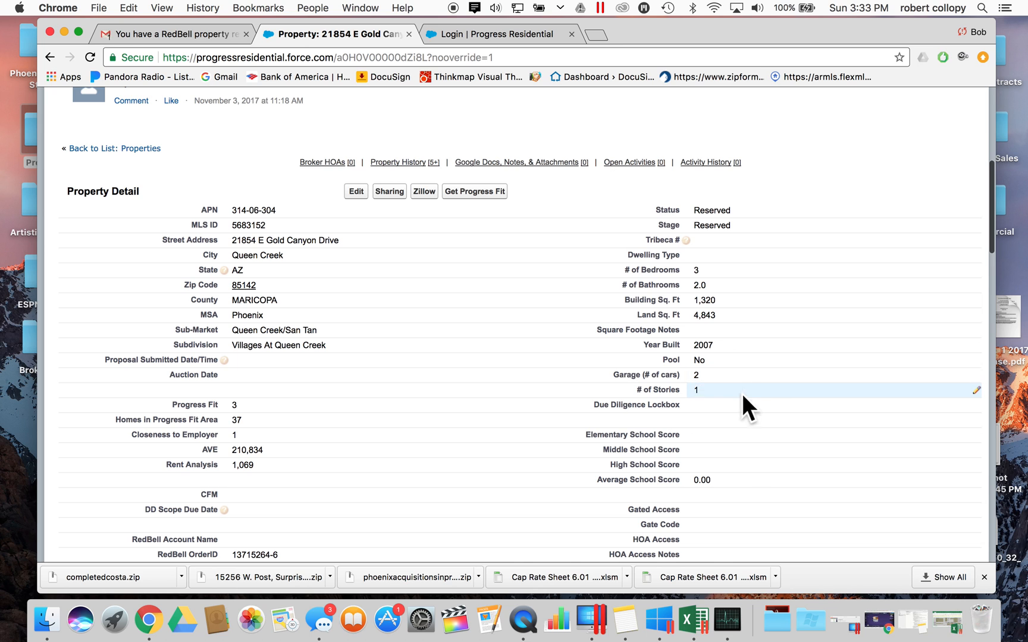
pyautogui.scroll(-15, 296, 378)
pyautogui.scroll(-7, 295, 378)
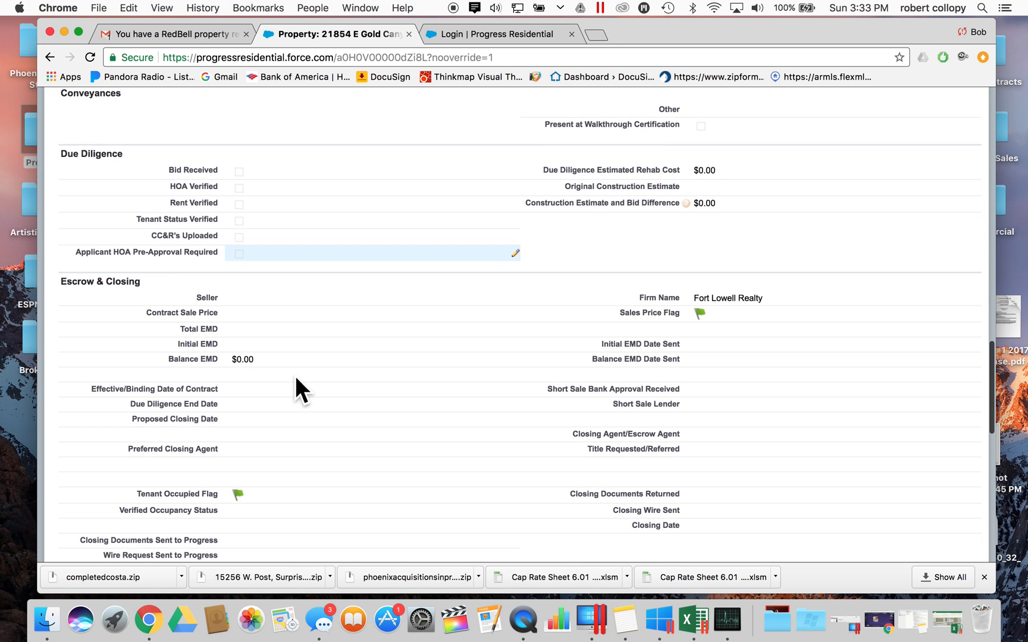
pyautogui.scroll(-5, 296, 380)
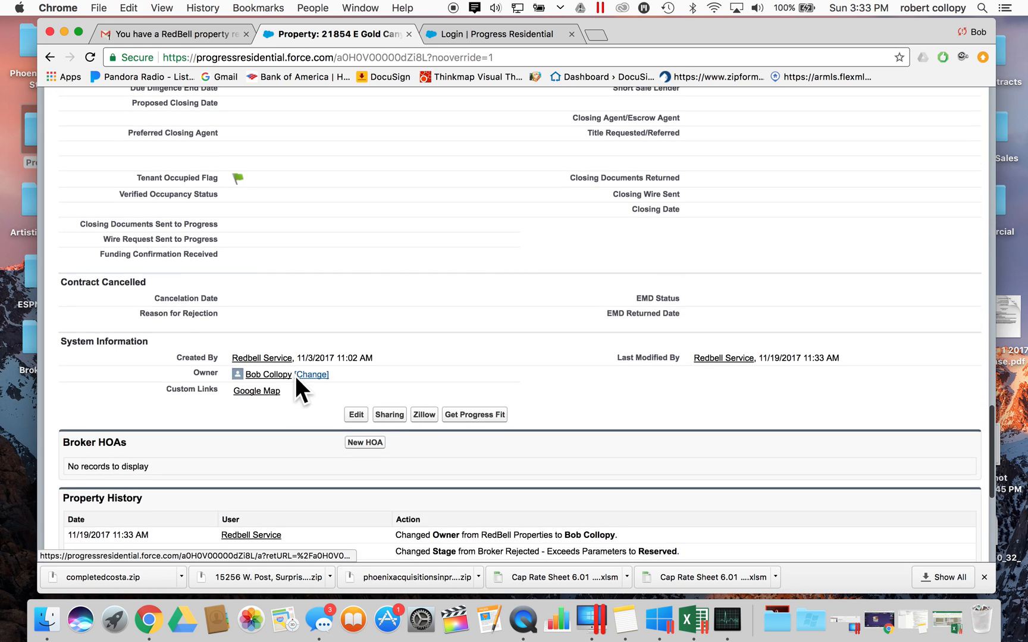
pyautogui.scroll(-3, 294, 375)
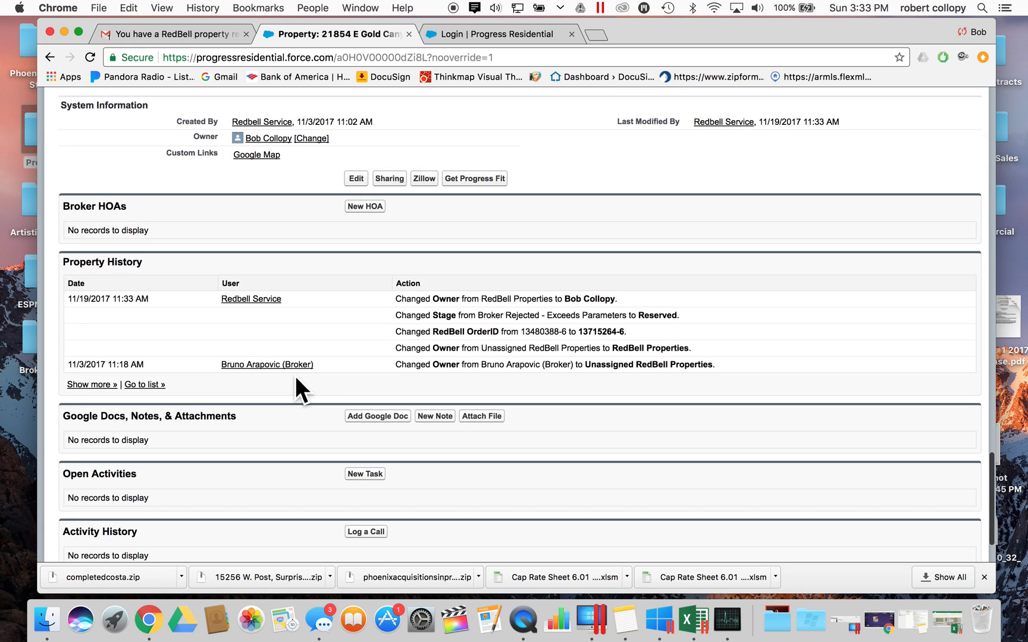
pyautogui.scroll(10, 294, 376)
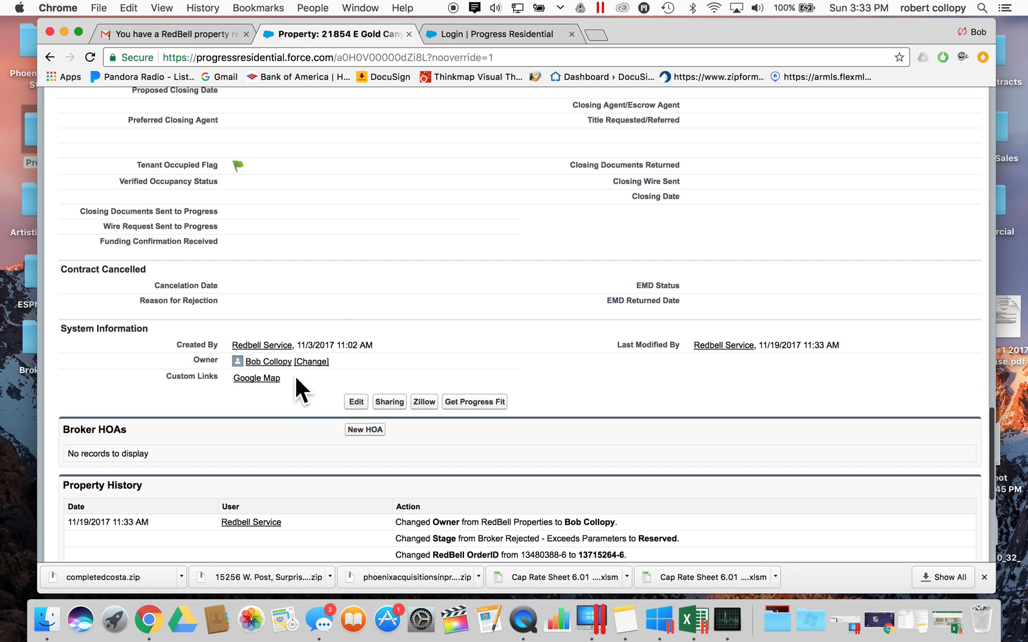
pyautogui.scroll(8, 338, 381)
pyautogui.scroll(-1, 334, 379)
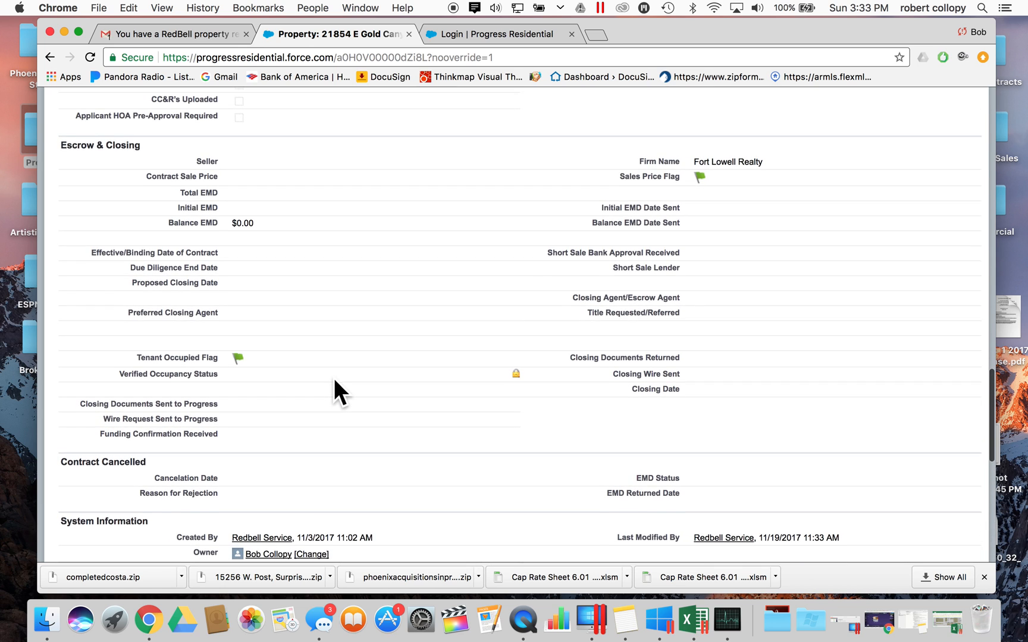
pyautogui.scroll(4, 335, 380)
pyautogui.scroll(15, 334, 380)
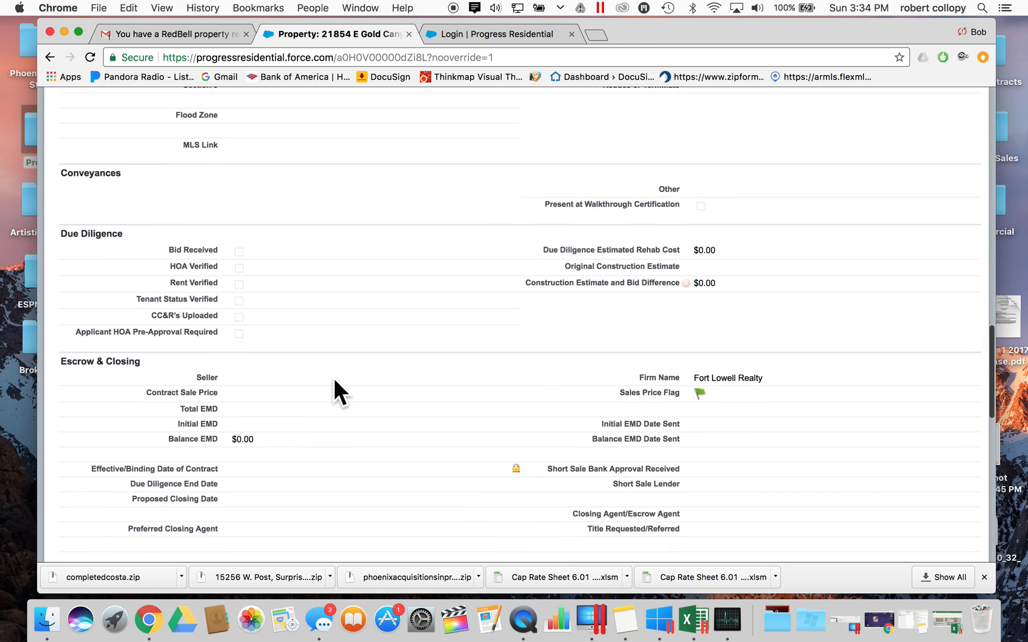
pyautogui.scroll(20, 335, 383)
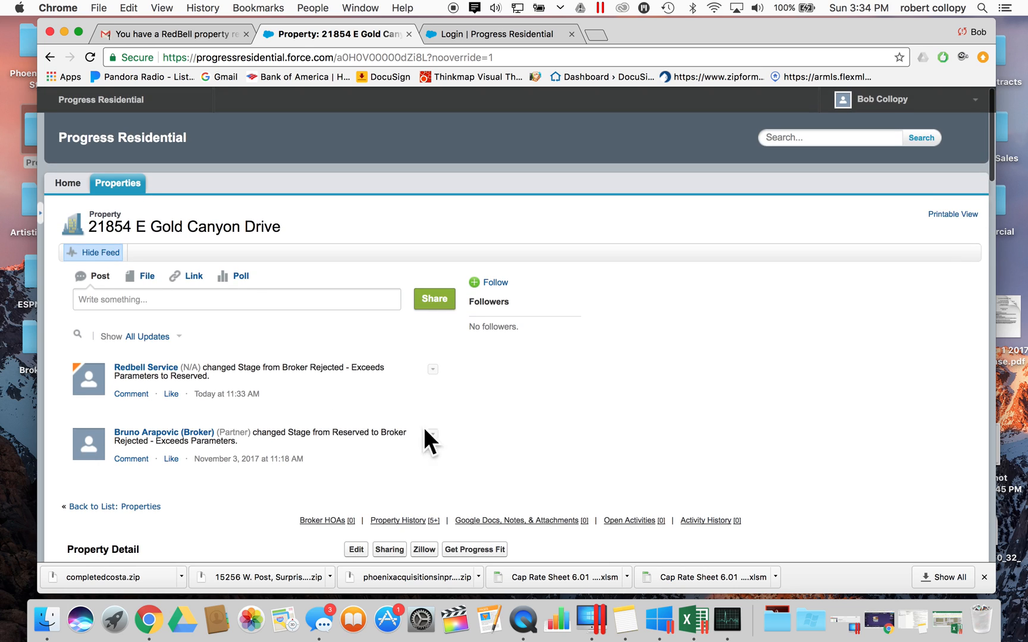
pyautogui.click(191, 295)
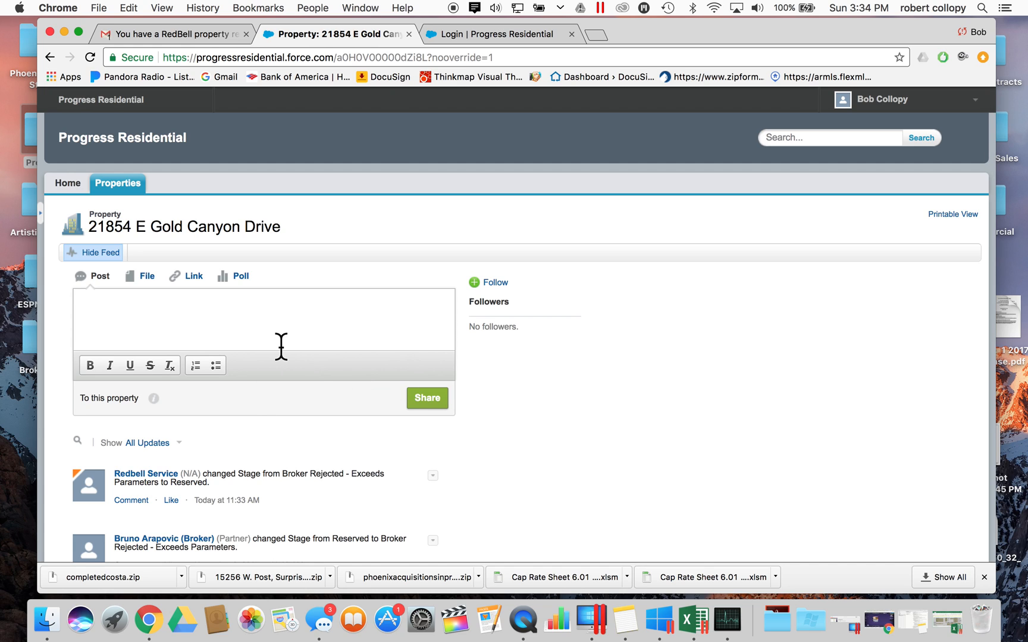
pyautogui.write('@z')
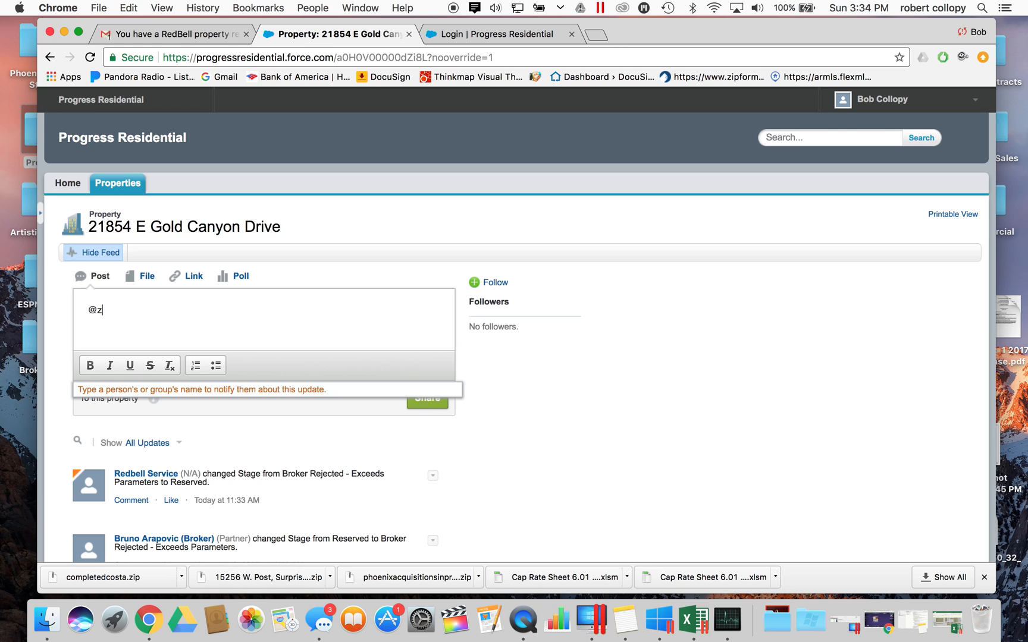
pyautogui.write('ac')
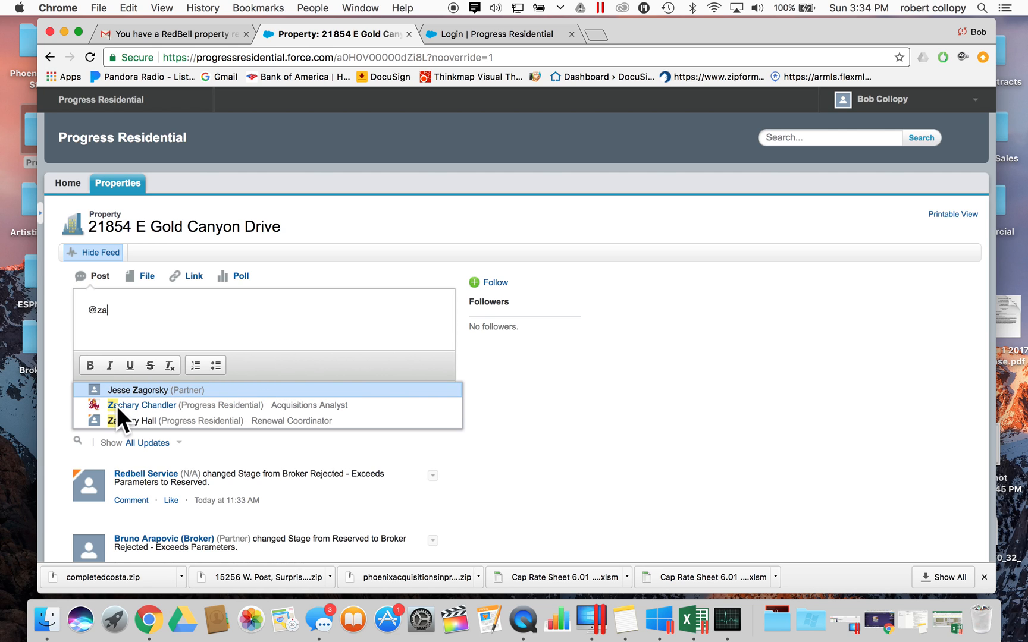
pyautogui.click(124, 403)
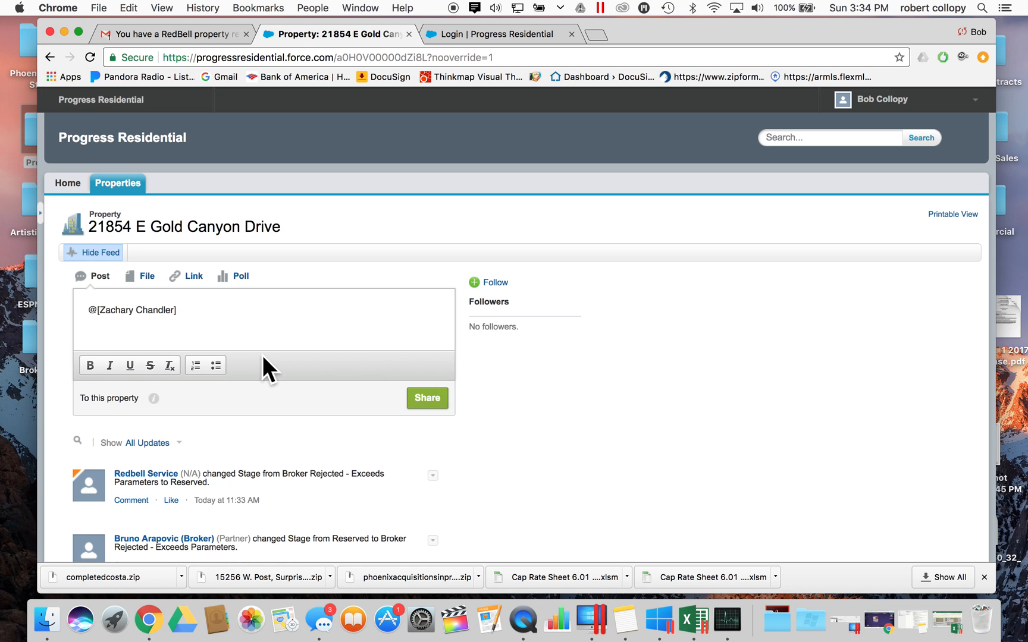
pyautogui.write('hi i am making a video')
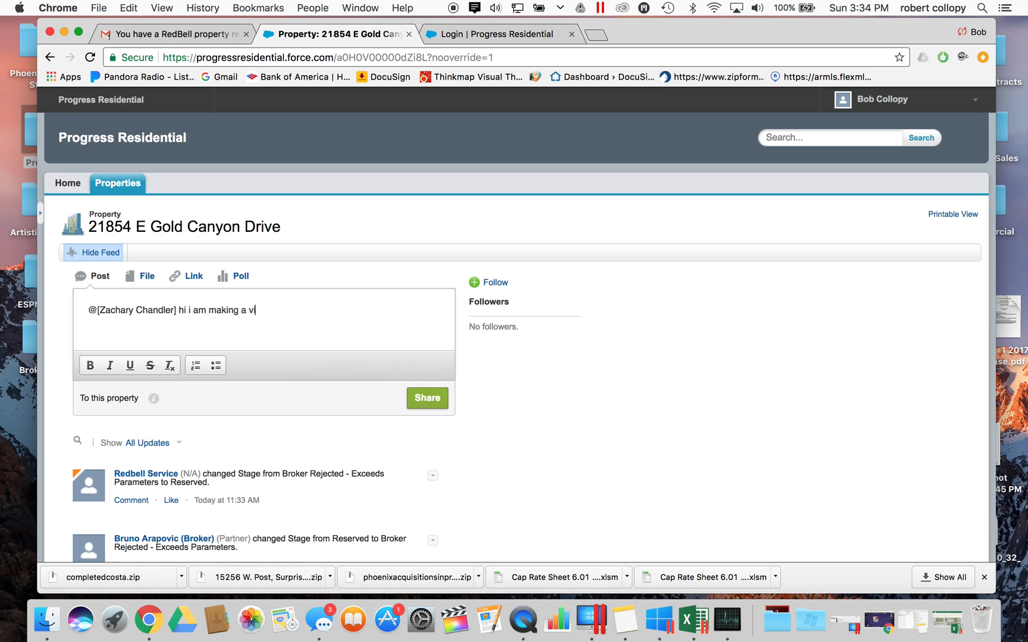
pyautogui.press('BackSpace')
pyautogui.press('BackSpace')
pyautogui.press('BackSpace')
pyautogui.press('BackSpace')
pyautogui.press('BackSpace')
pyautogui.press('BackSpace')
pyautogui.press('BackSpace')
pyautogui.press('BackSpace')
pyautogui.press('BackSpace')
pyautogui.press('BackSpace')
pyautogui.press('BackSpace')
pyautogui.press('BackSpace')
pyautogui.press('BackSpace')
pyautogui.press('BackSpace')
pyautogui.press('BackSpace')
pyautogui.press('BackSpace')
pyautogui.press('BackSpace')
pyautogui.press('BackSpace')
pyautogui.press('BackSpace')
pyautogui.press('BackSpace')
pyautogui.press('BackSpace')
pyautogui.press('BackSpace')
pyautogui.press('BackSpace')
pyautogui.press('BackSpace')
pyautogui.press('BackSpace')
pyautogui.press('BackSpace')
pyautogui.press('BackSpace')
pyautogui.press('BackSpace')
pyautogui.press('BackSpace')
pyautogui.press('BackSpace')
pyautogui.press('BackSpace')
pyautogui.press('BackSpace')
pyautogui.press('BackSpace')
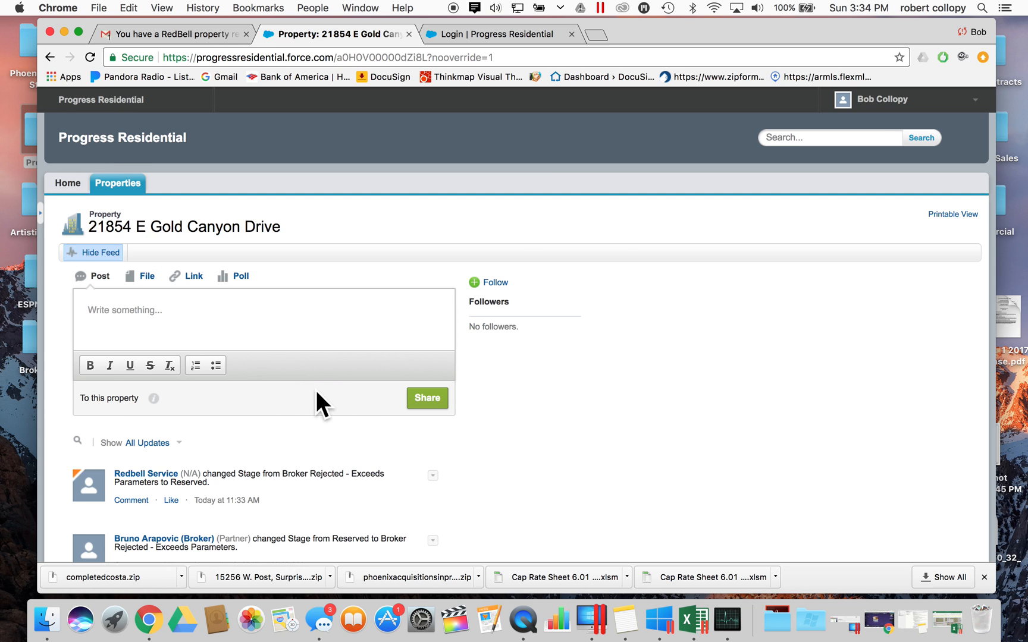
pyautogui.scroll(-5, 316, 391)
# - Scroll down the property record and put the RedBell Account Name field into inline edit
pyautogui.scroll(5, 316, 391)
pyautogui.scroll(-1, 316, 392)
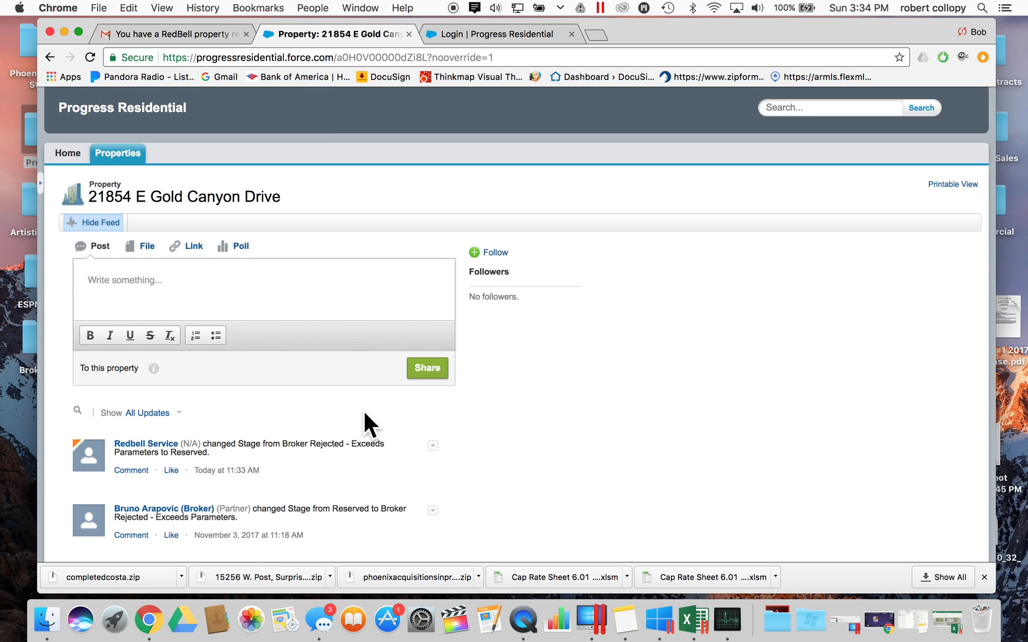
pyautogui.click(316, 309)
pyautogui.scroll(-1, 439, 385)
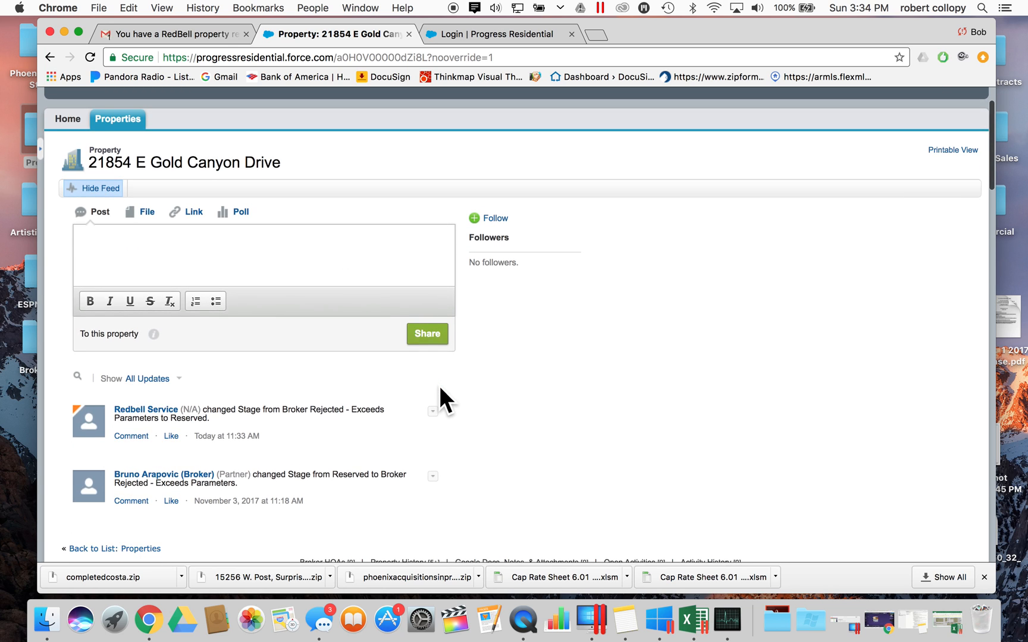
pyautogui.scroll(-1, 439, 384)
pyautogui.scroll(-2, 439, 383)
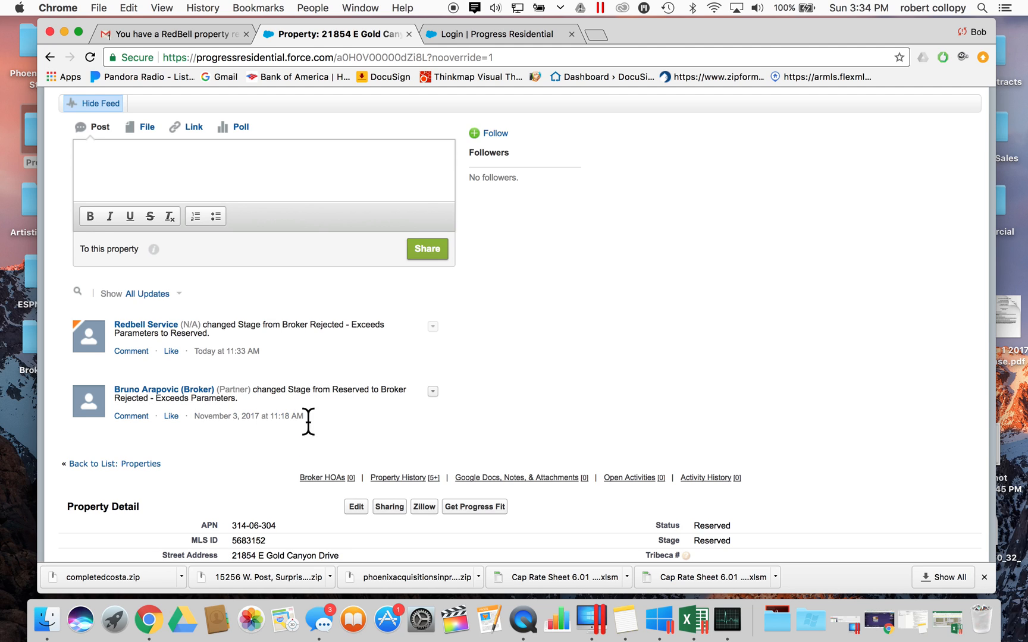
pyautogui.scroll(-10, 308, 425)
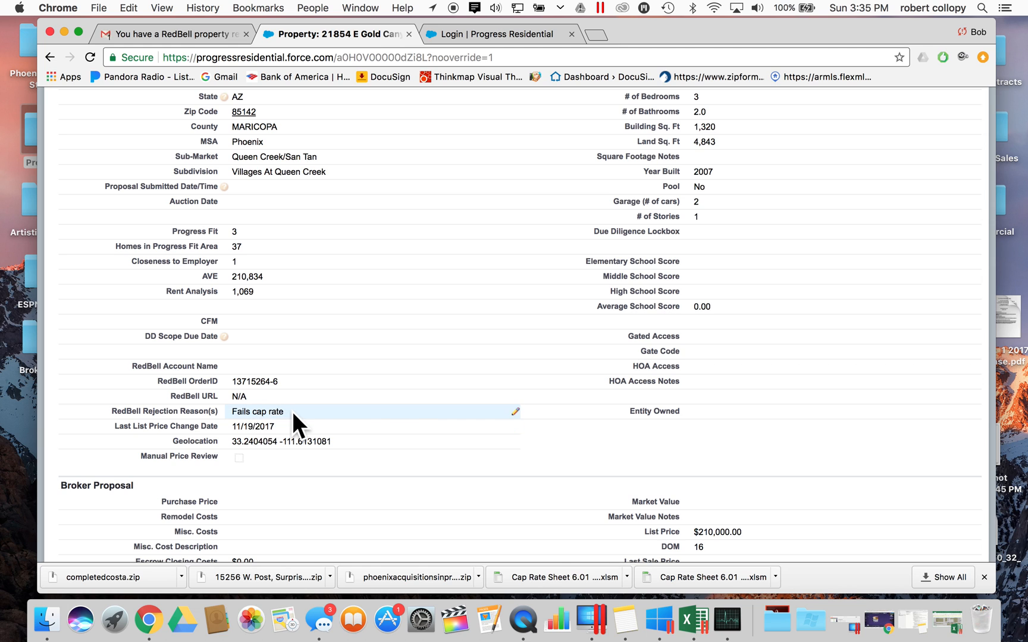
pyautogui.scroll(3, 293, 415)
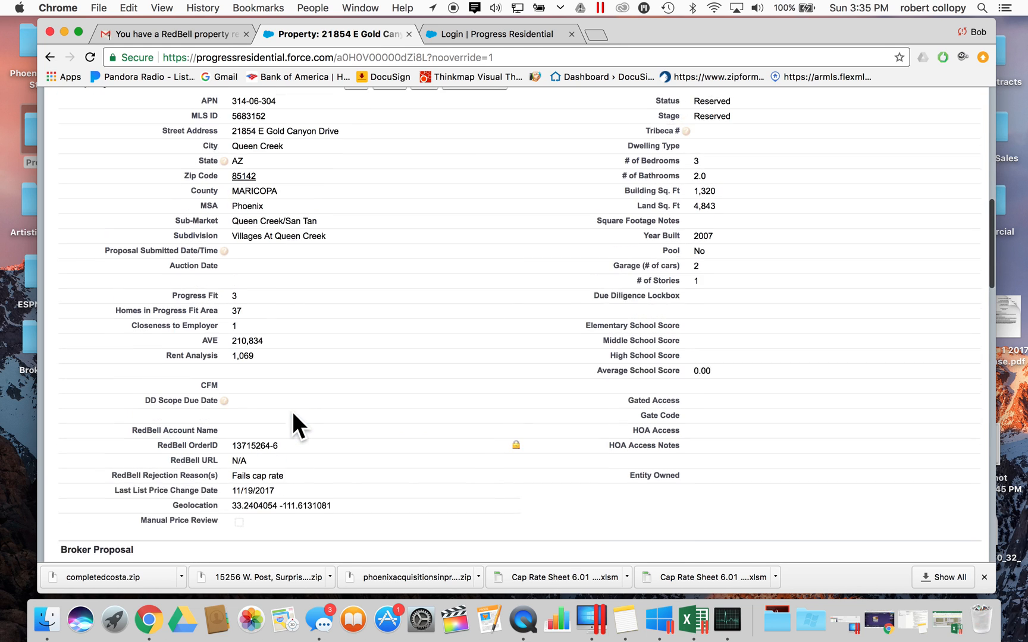
pyautogui.scroll(-2, 293, 415)
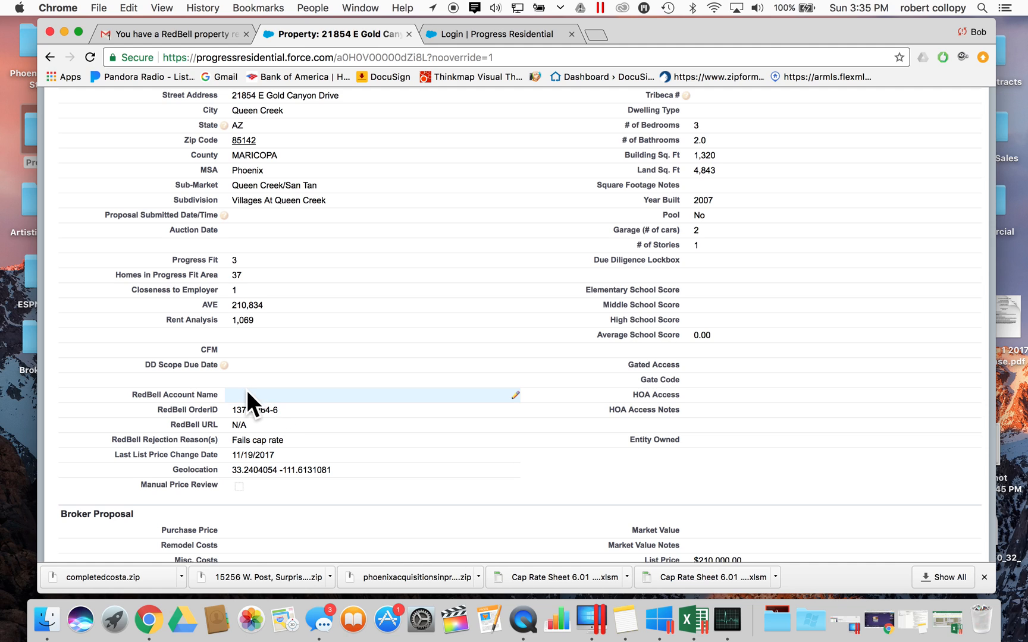
pyautogui.tripleClick(174, 396)
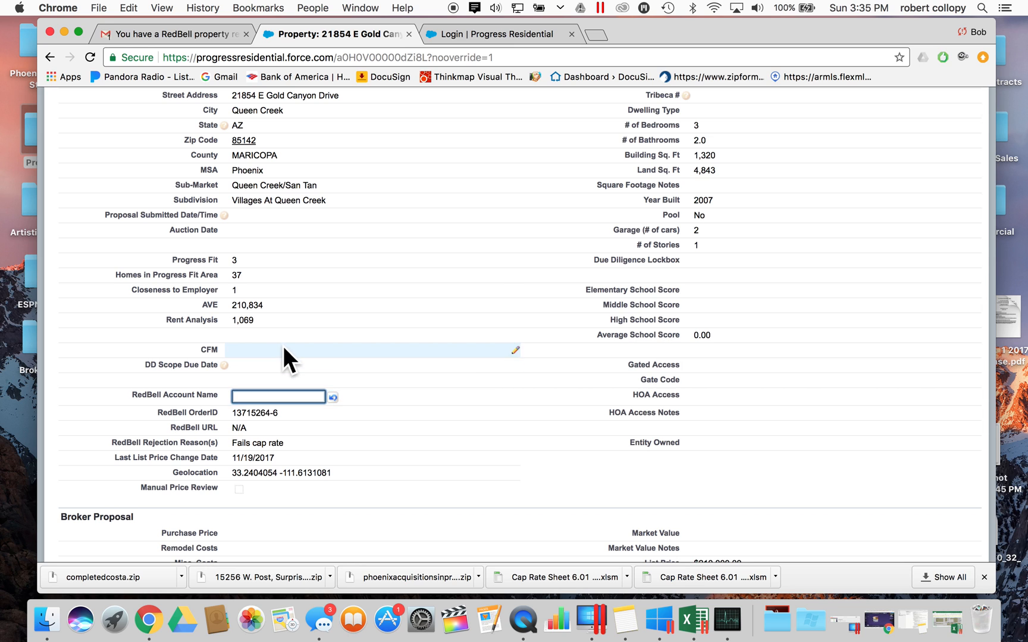
# - Check the RedBell reservation email in Gmail, then return to the property record
pyautogui.scroll(15, 284, 345)
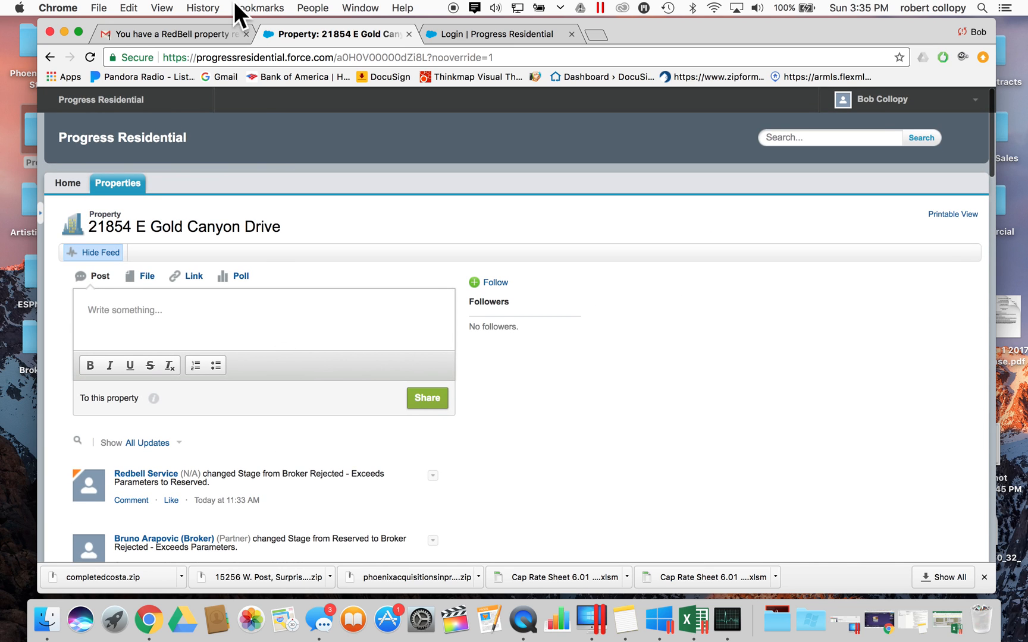
pyautogui.click(205, 26)
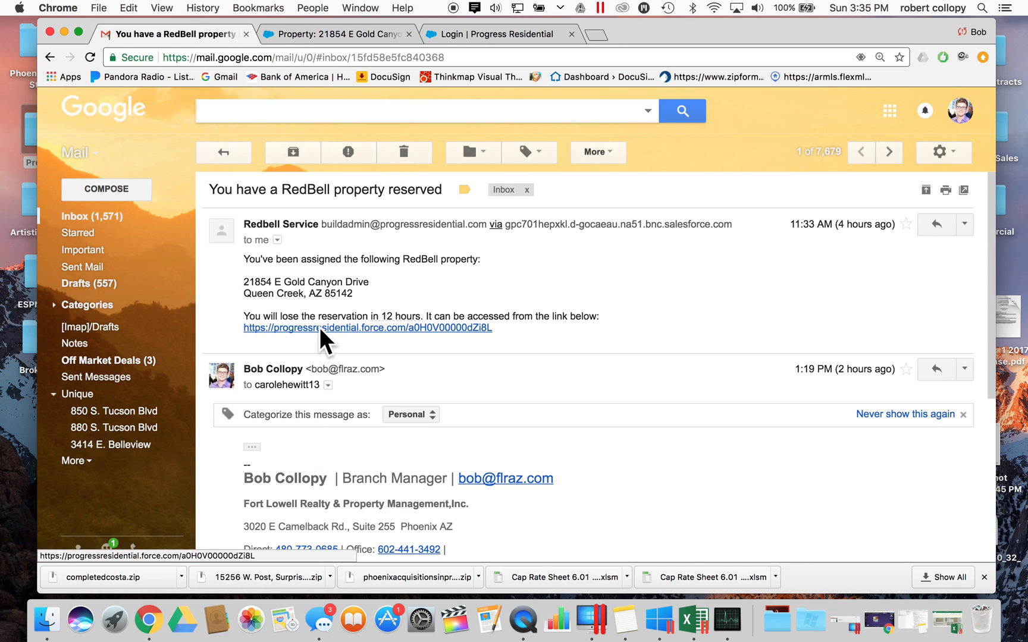
pyautogui.click(330, 34)
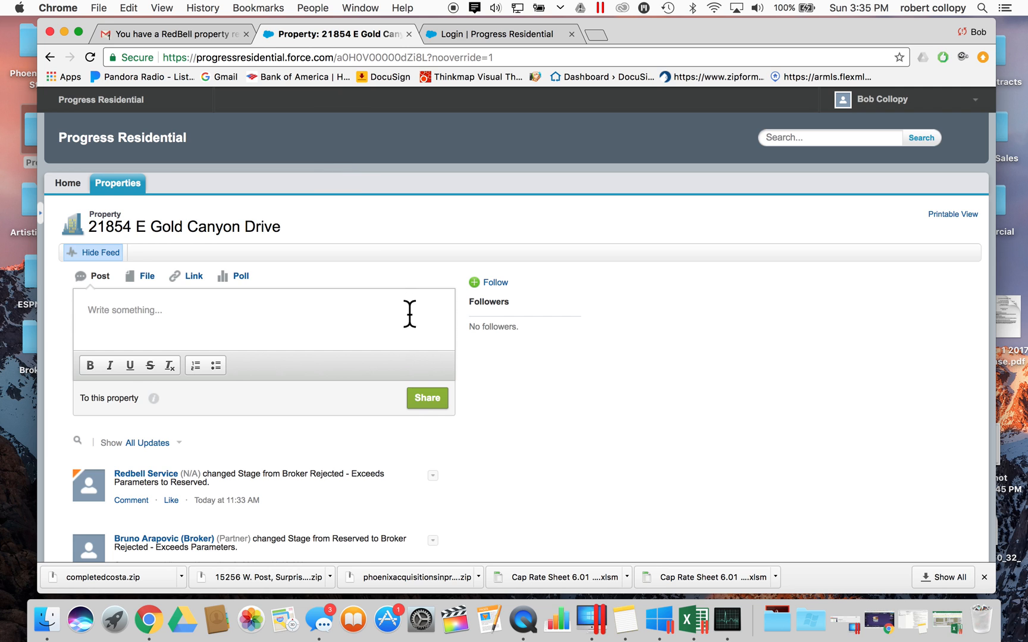
# - Enter the RedBell username as the RedBell Account Name and save the Property Detail
pyautogui.scroll(-10, 409, 315)
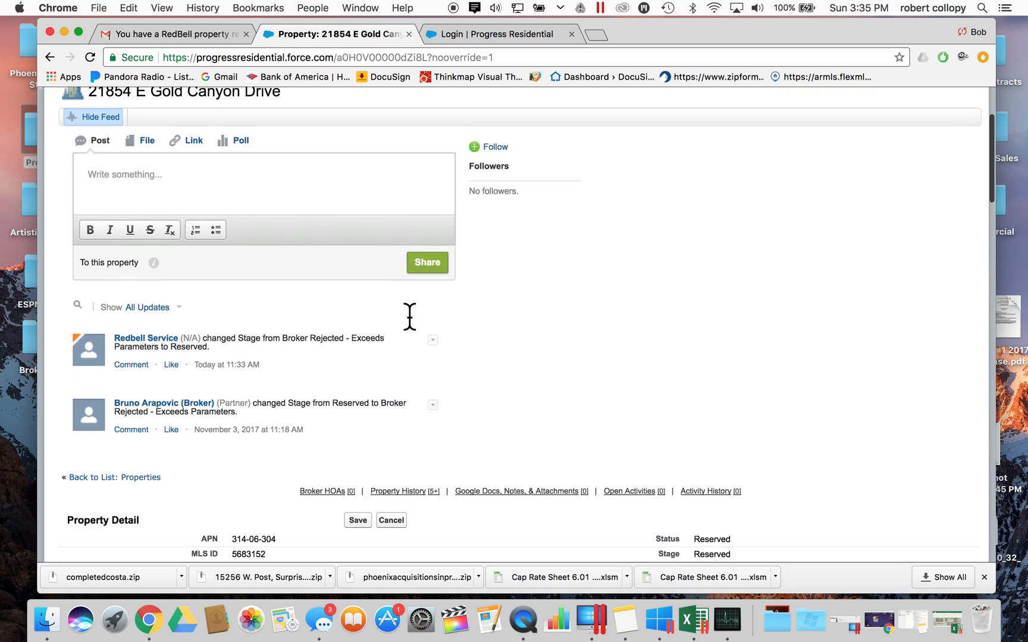
pyautogui.scroll(-1, 409, 316)
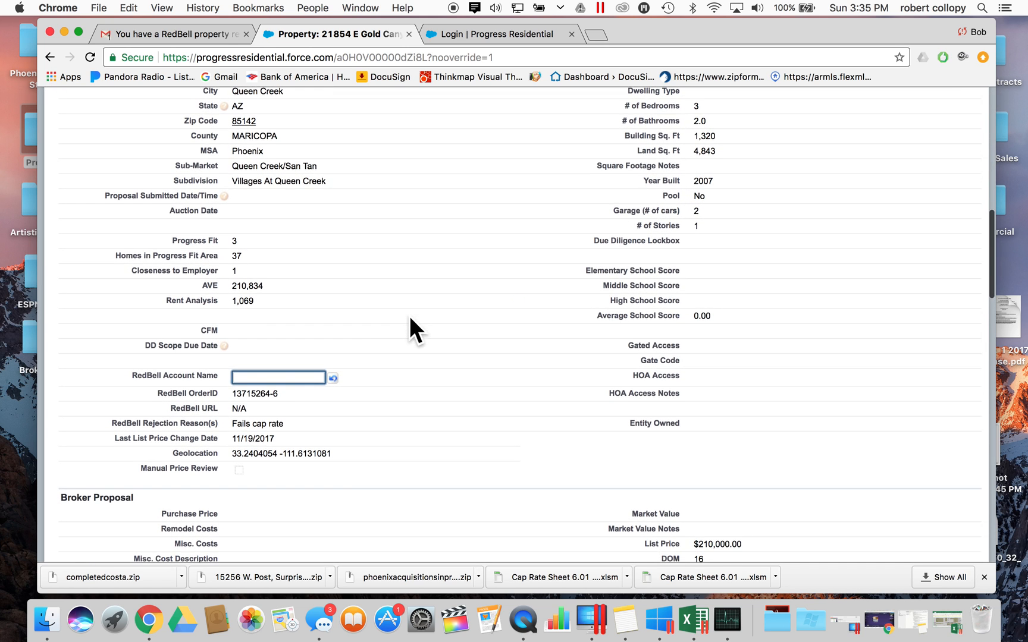
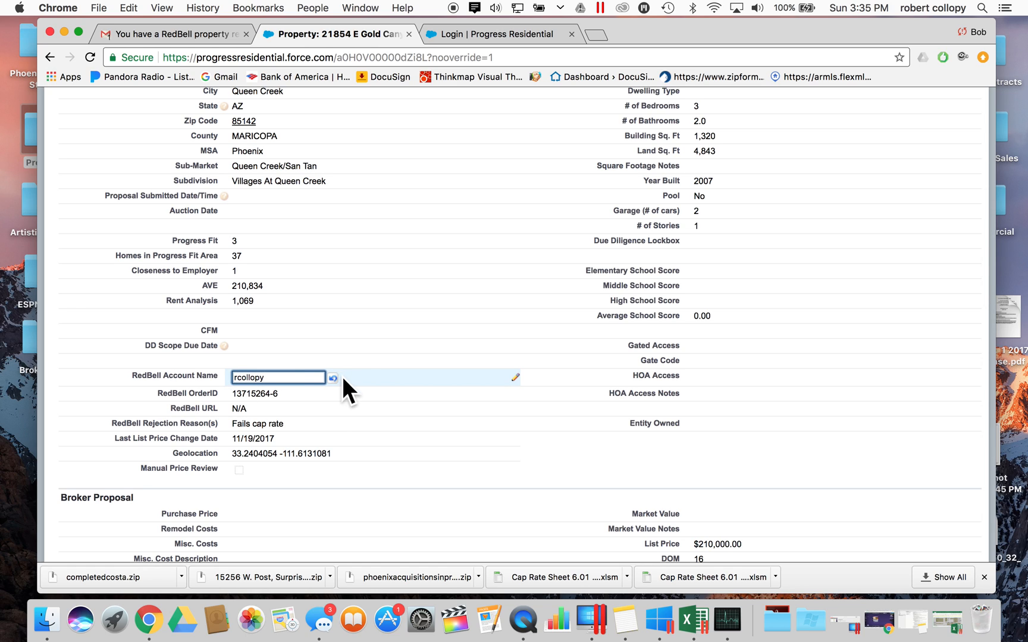
pyautogui.scroll(5, 392, 241)
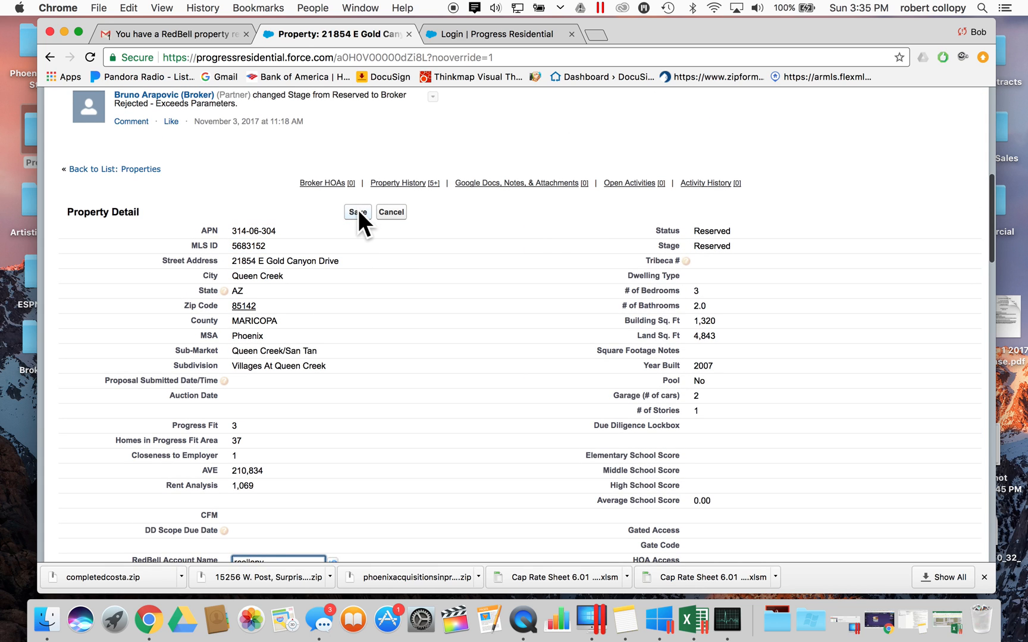
pyautogui.click(358, 212)
pyautogui.scroll(-2, 312, 363)
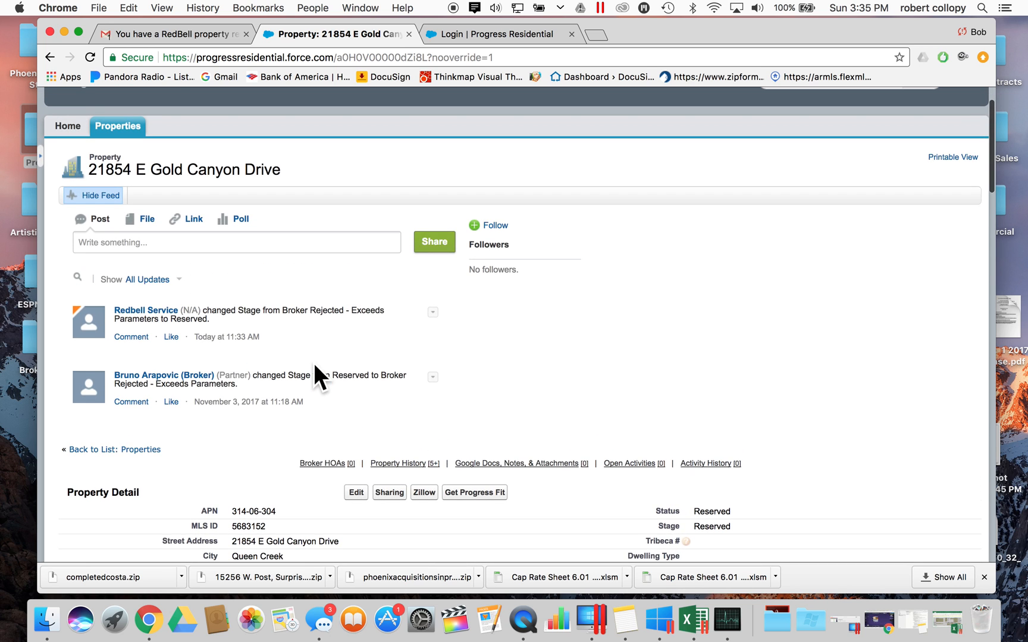
pyautogui.scroll(-10, 313, 363)
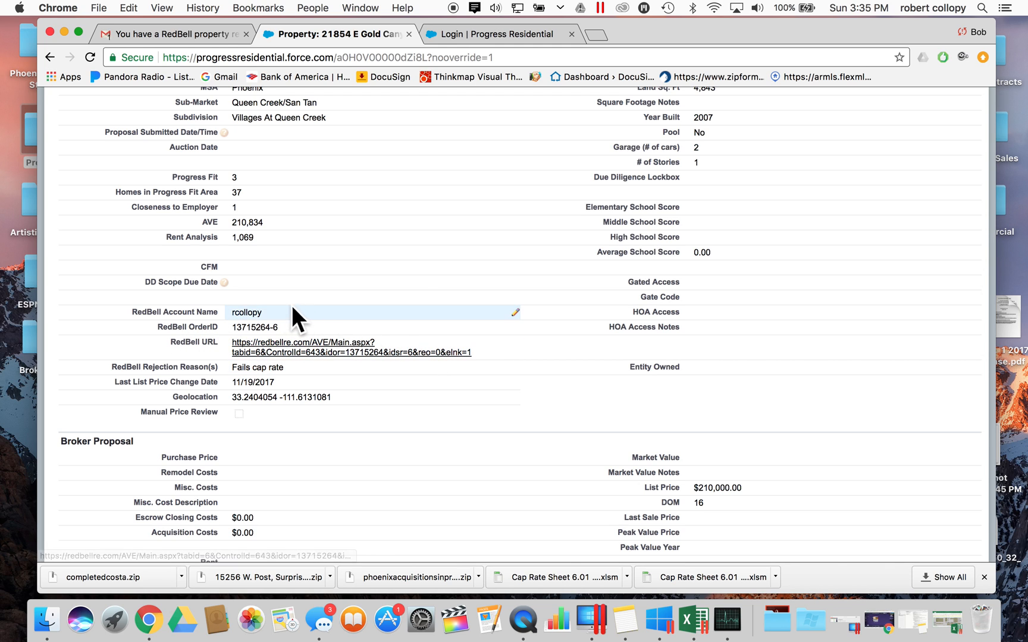
# - Open the record's RedBell URL and fill in the Red Bell login username and password
pyautogui.click(288, 345)
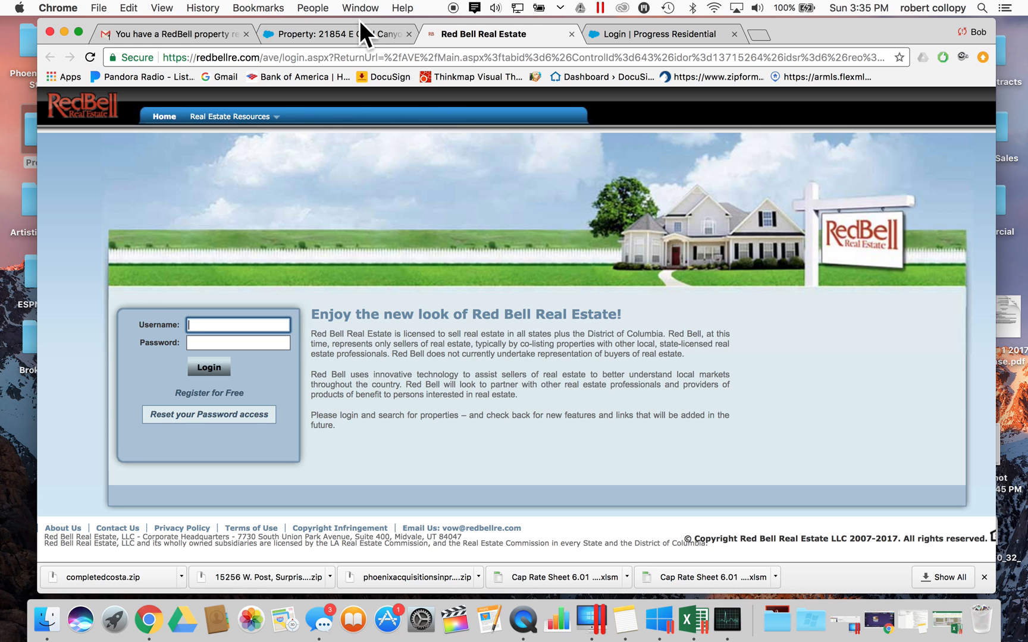
pyautogui.click(200, 32)
pyautogui.click(331, 33)
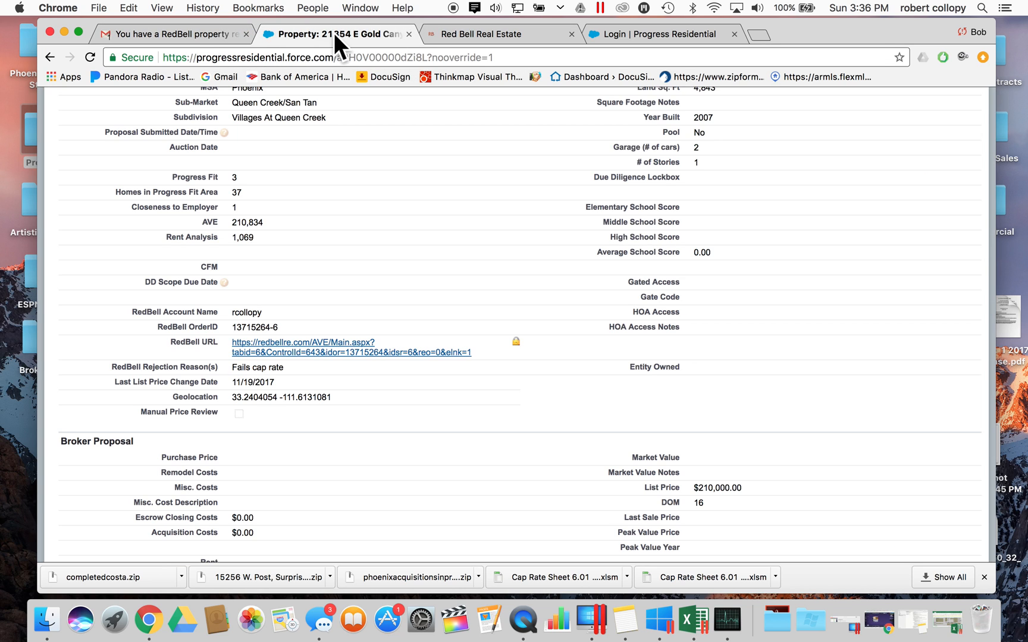
pyautogui.click(461, 32)
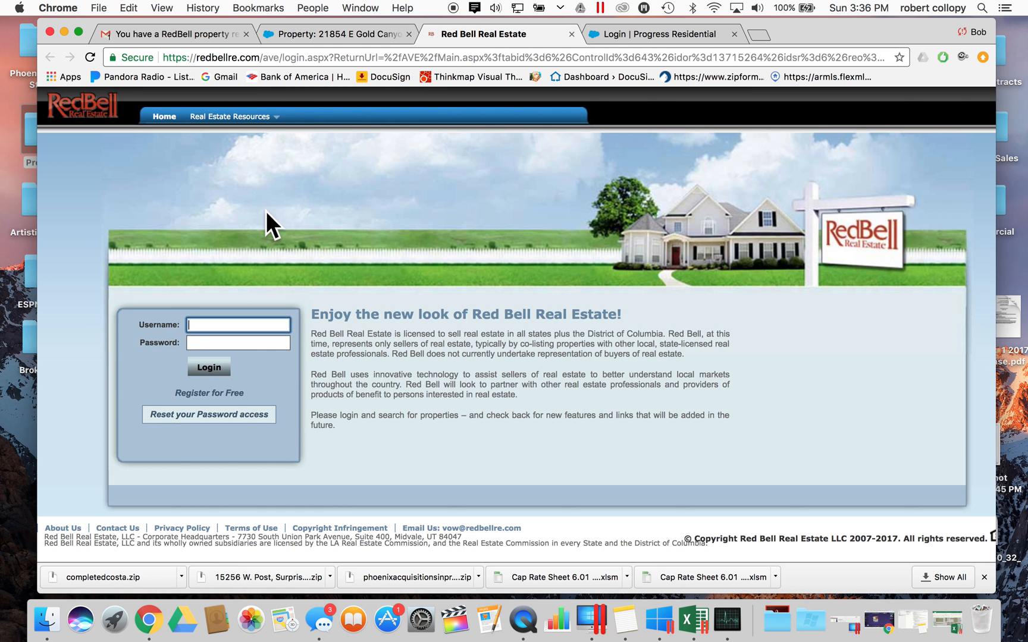
pyautogui.press('Tab')
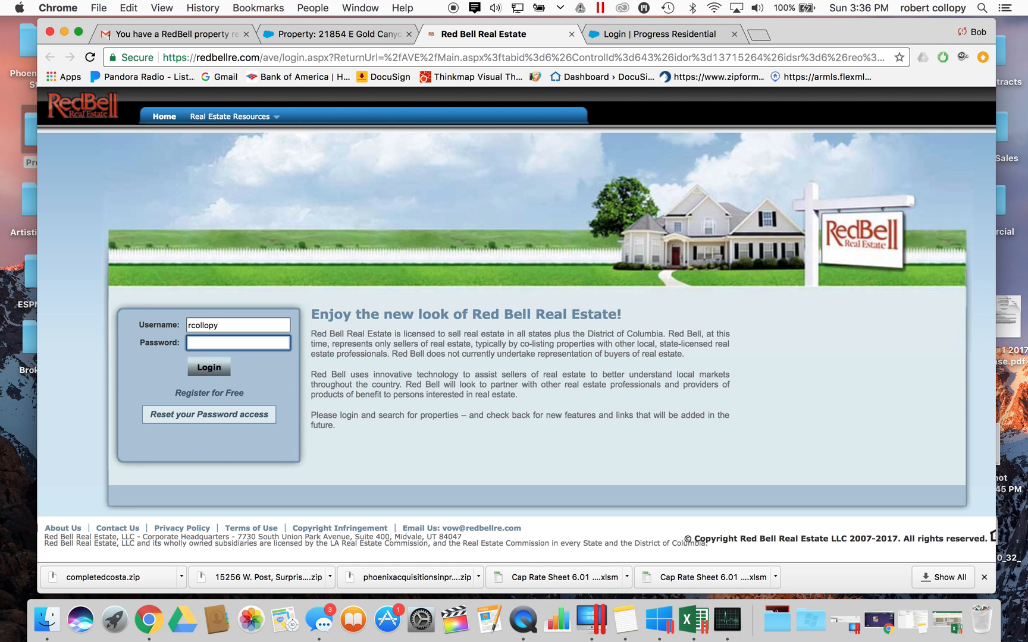
pyautogui.write('••••••••••••••')
# - Log in to Red Bell and look over the loaded valuation page
pyautogui.click(218, 369)
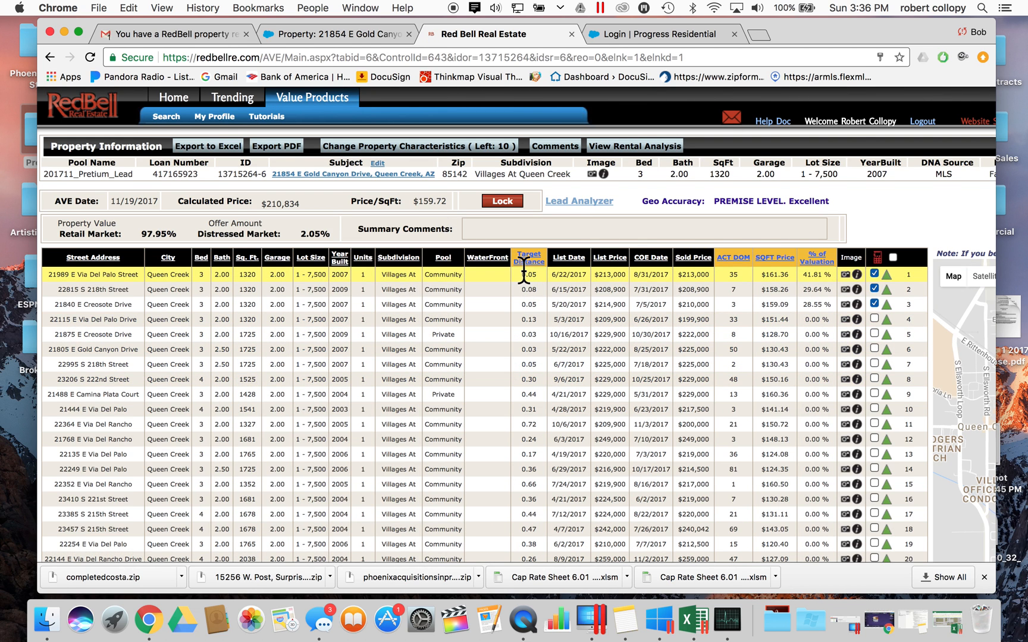
pyautogui.scroll(-1, 523, 270)
pyautogui.scroll(1, 524, 271)
pyautogui.hscroll(1, 523, 271)
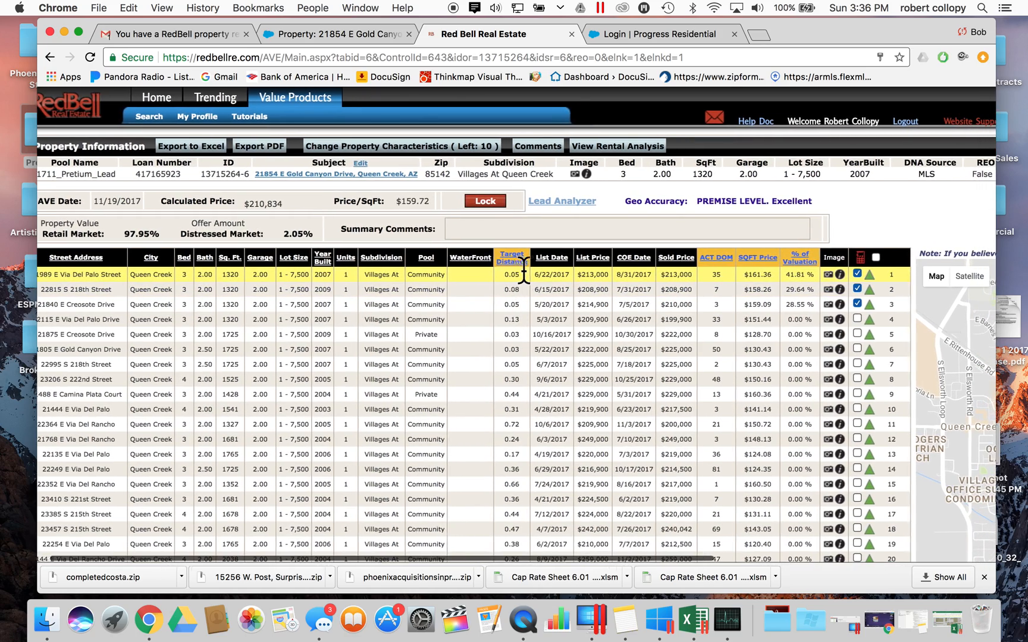
pyautogui.hscroll(-1, 523, 270)
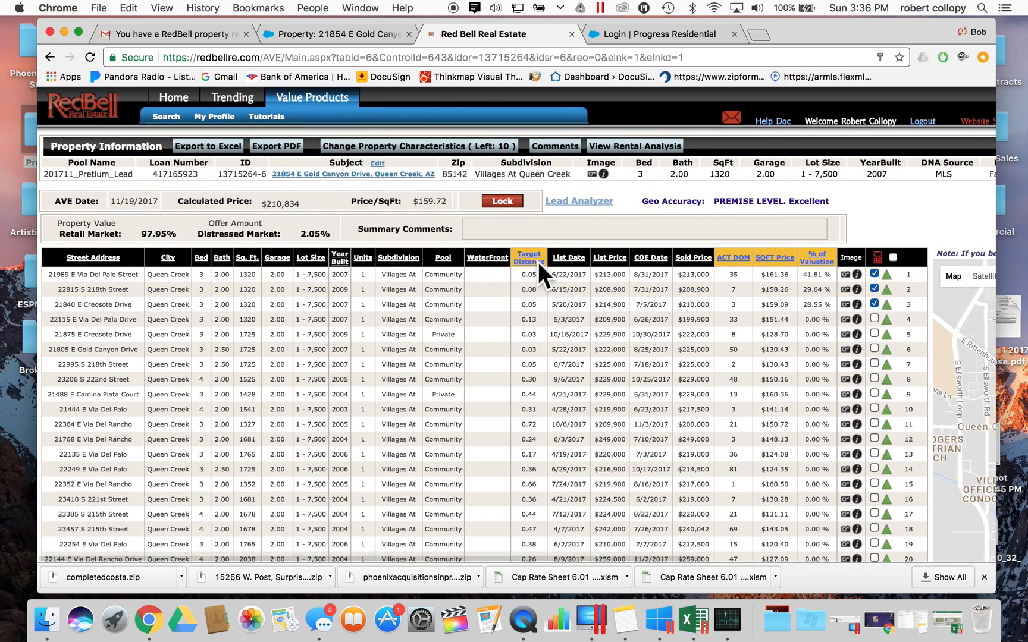
# - Review the subject's Property Information row and the $210,834 calculated price
pyautogui.moveTo(62, 146); pyautogui.dragTo(511, 162)
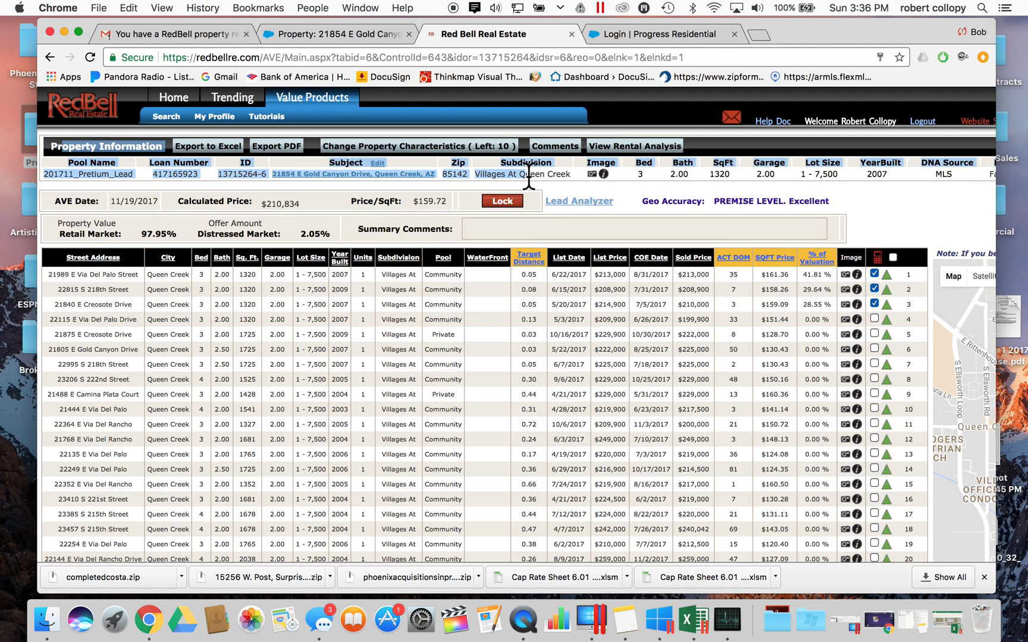
pyautogui.click(556, 174)
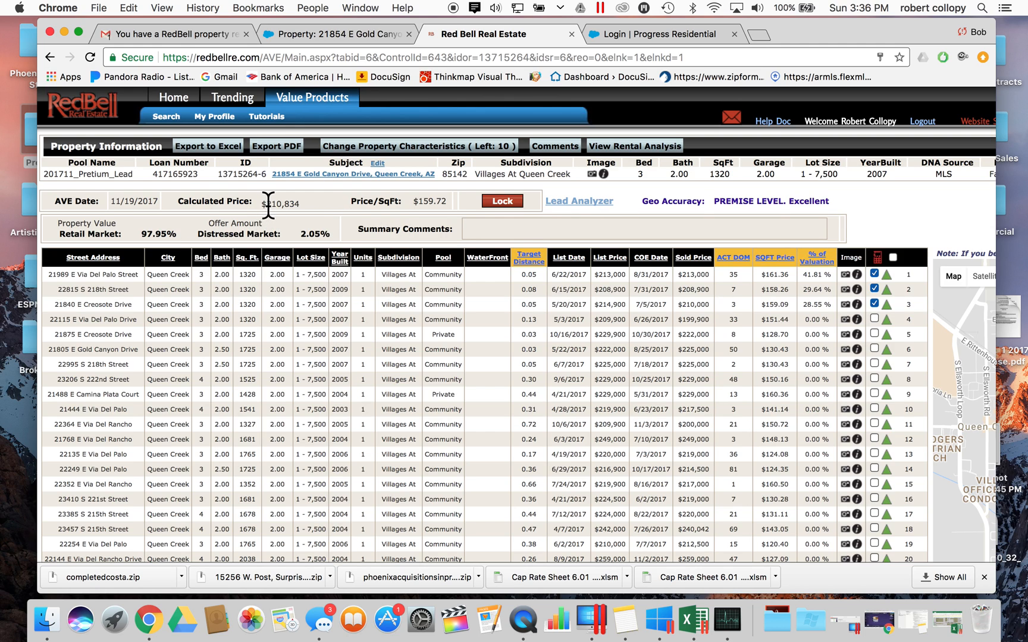
pyautogui.moveTo(192, 200); pyautogui.dragTo(300, 201)
pyautogui.click(275, 202)
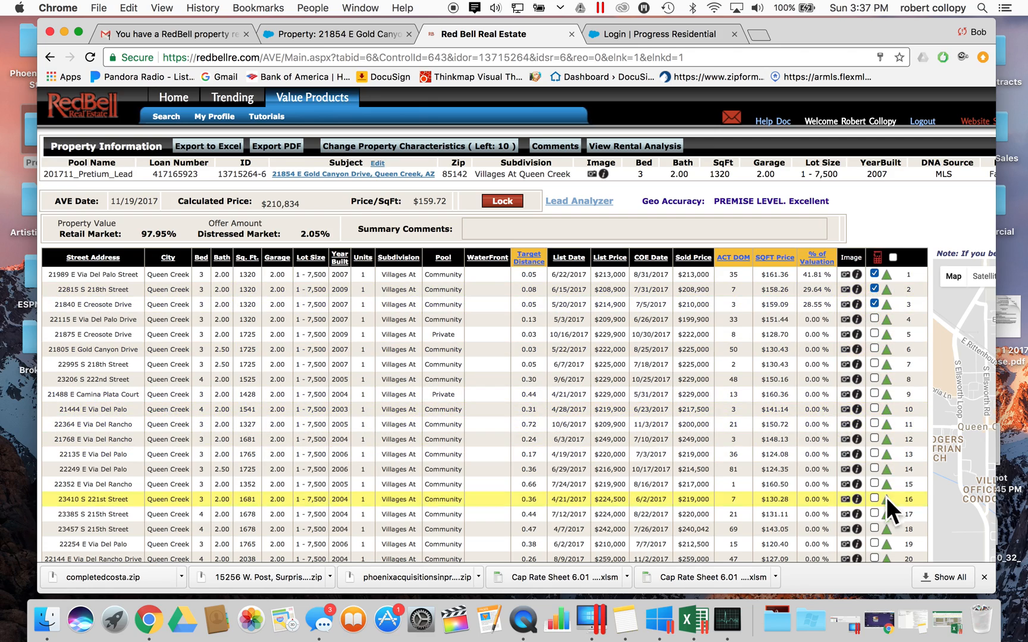
# - Scroll back to the sold comps table with rows 1–3 checked and zoom the map toward the subject
pyautogui.scroll(-3, 879, 340)
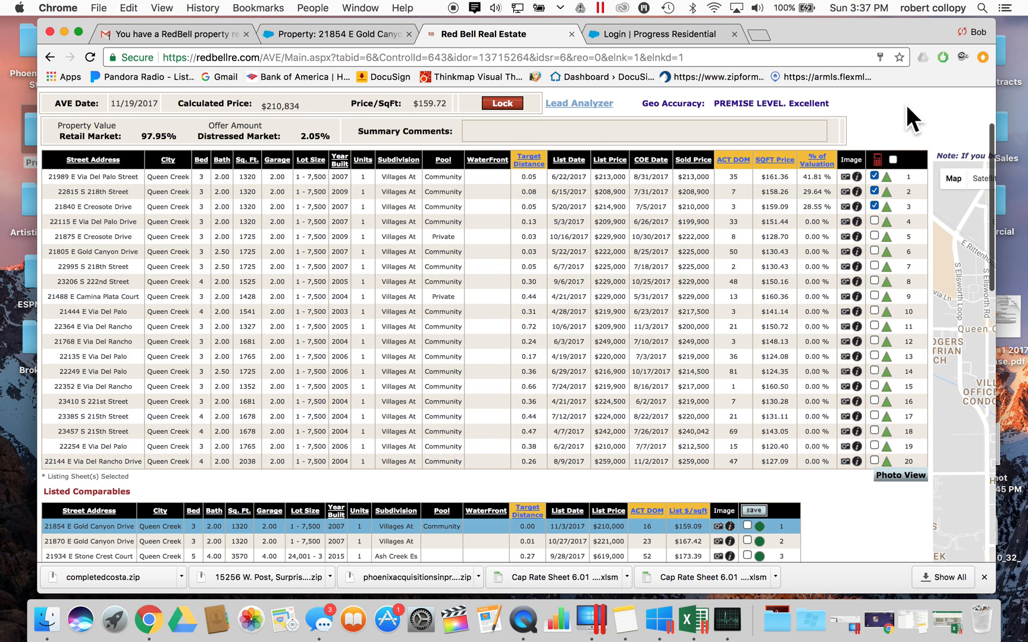
pyautogui.hscroll(10, 906, 105)
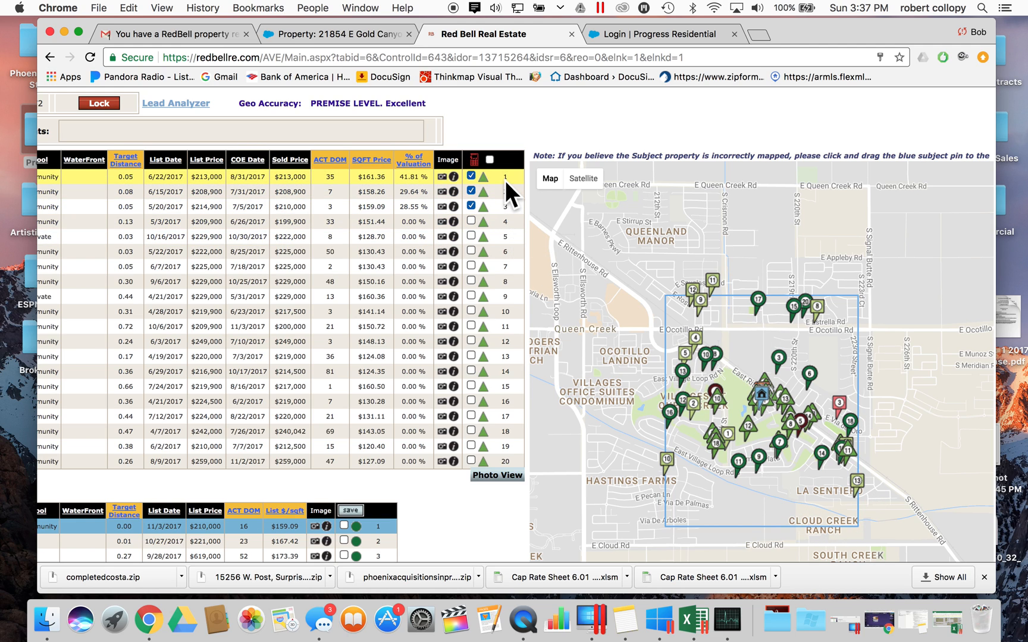
pyautogui.moveTo(489, 178)
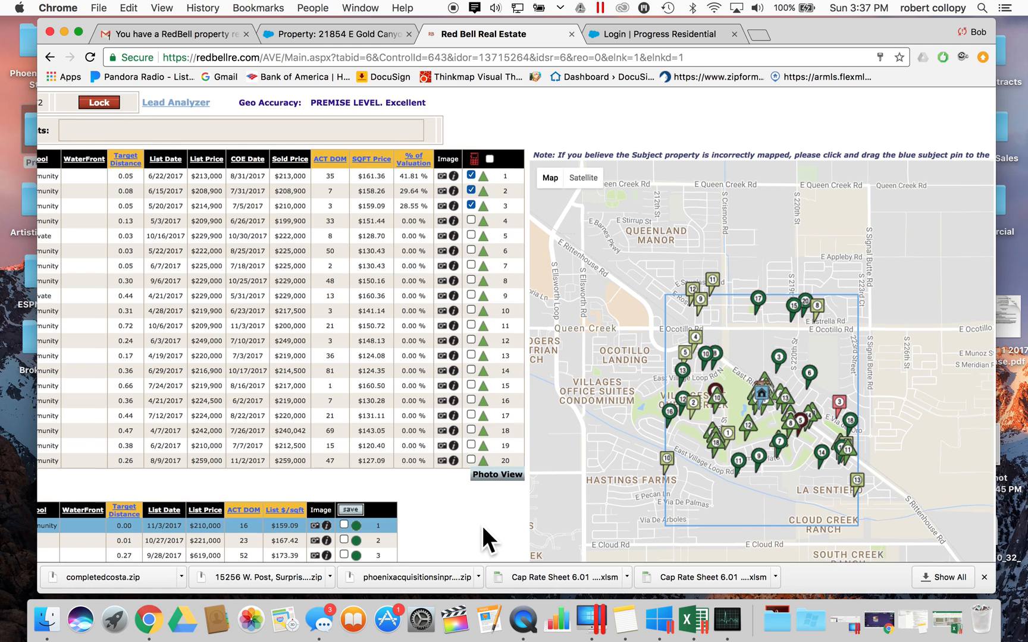
pyautogui.scroll(-6, 482, 526)
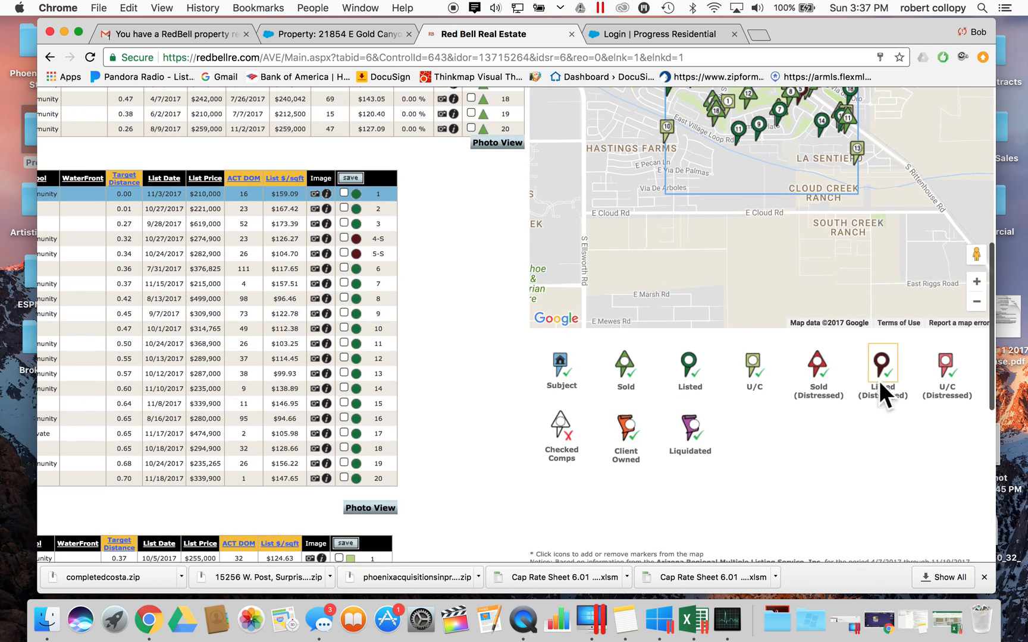
pyautogui.scroll(3, 434, 282)
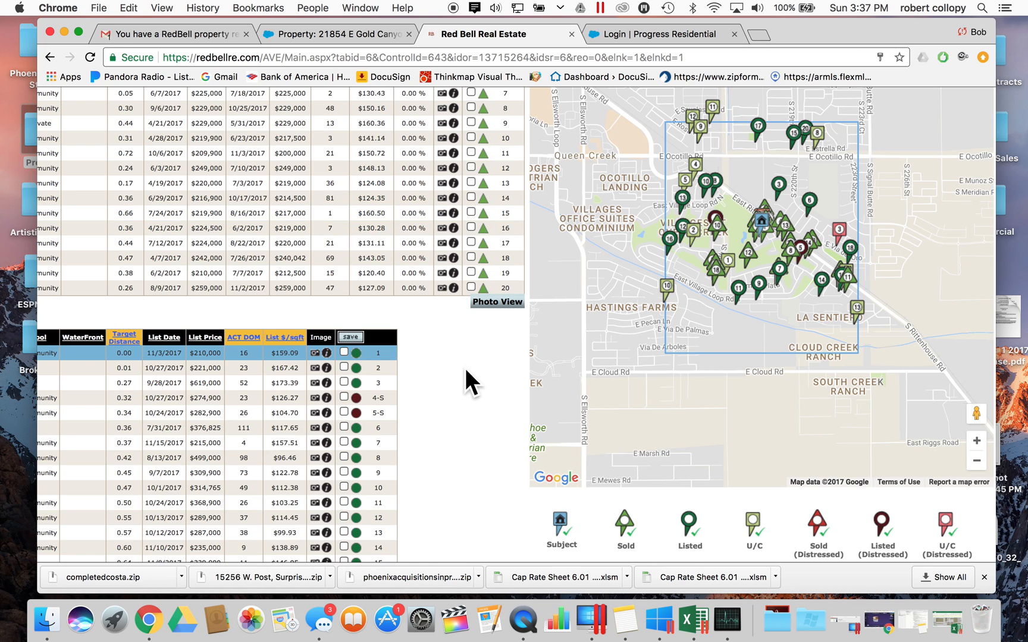
pyautogui.scroll(-2, 536, 428)
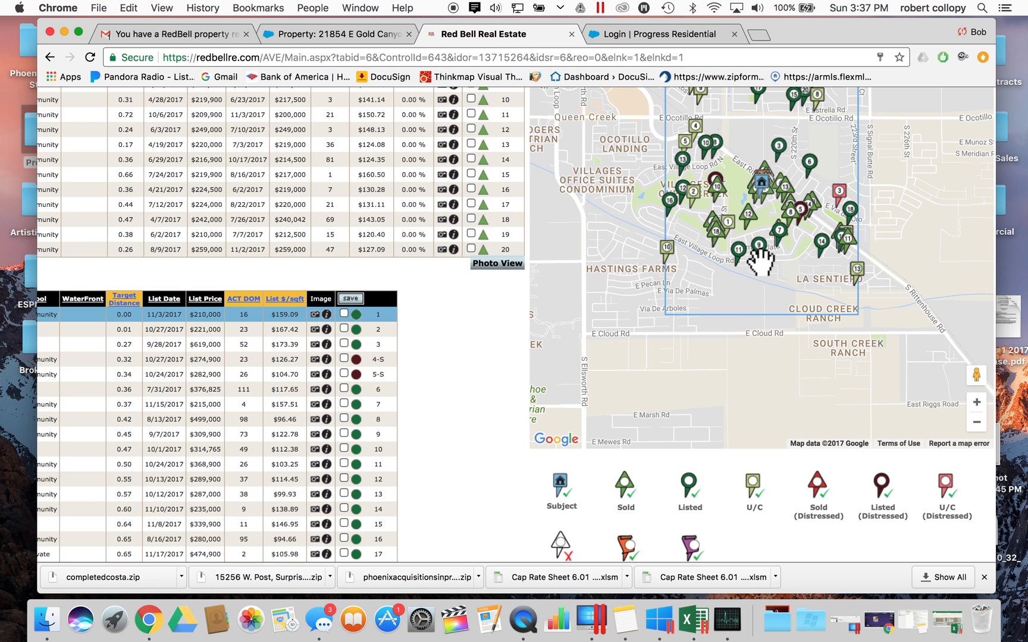
pyautogui.scroll(-2, 420, 427)
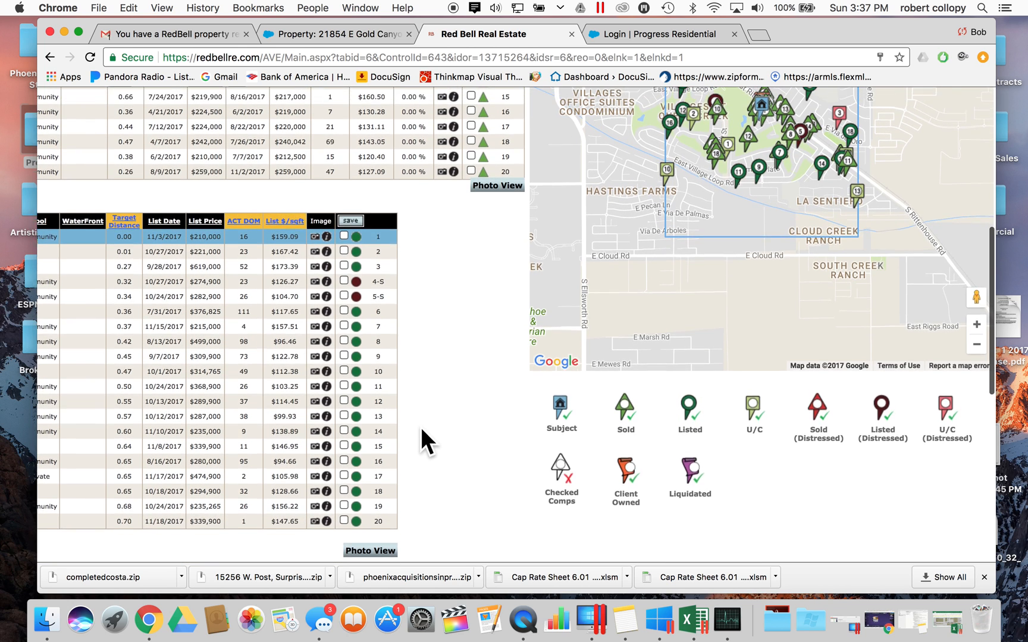
pyautogui.scroll(-2, 420, 427)
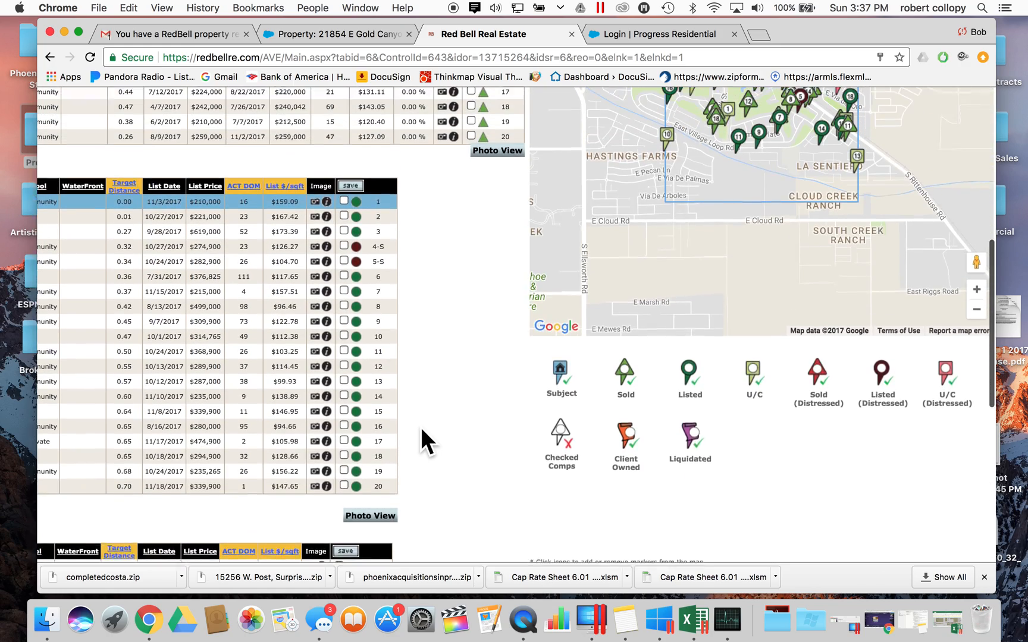
pyautogui.scroll(10, 420, 427)
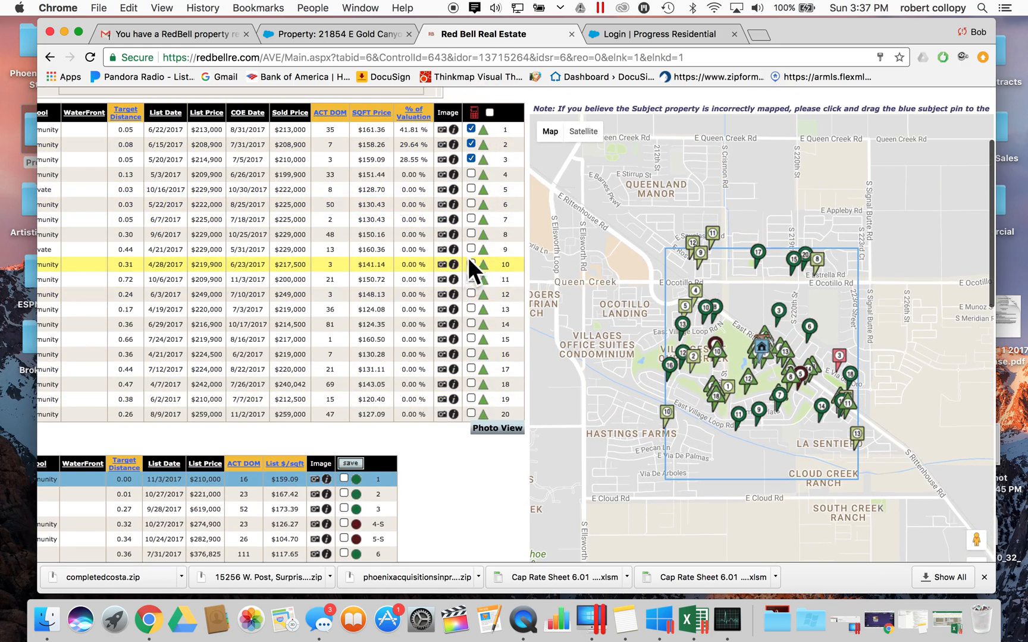
pyautogui.scroll(-20, 467, 265)
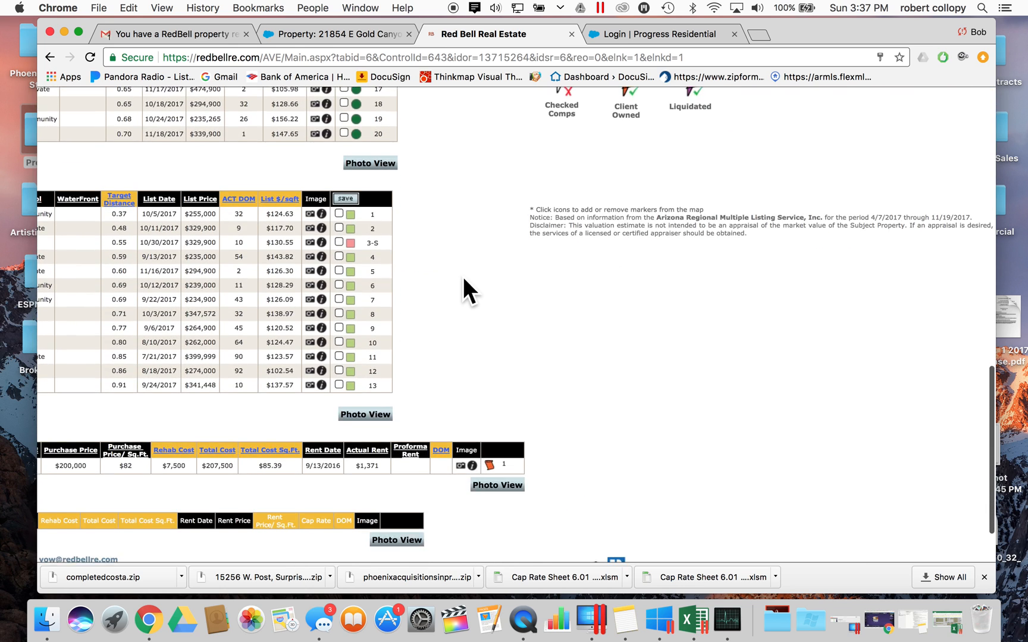
pyautogui.scroll(-2, 463, 276)
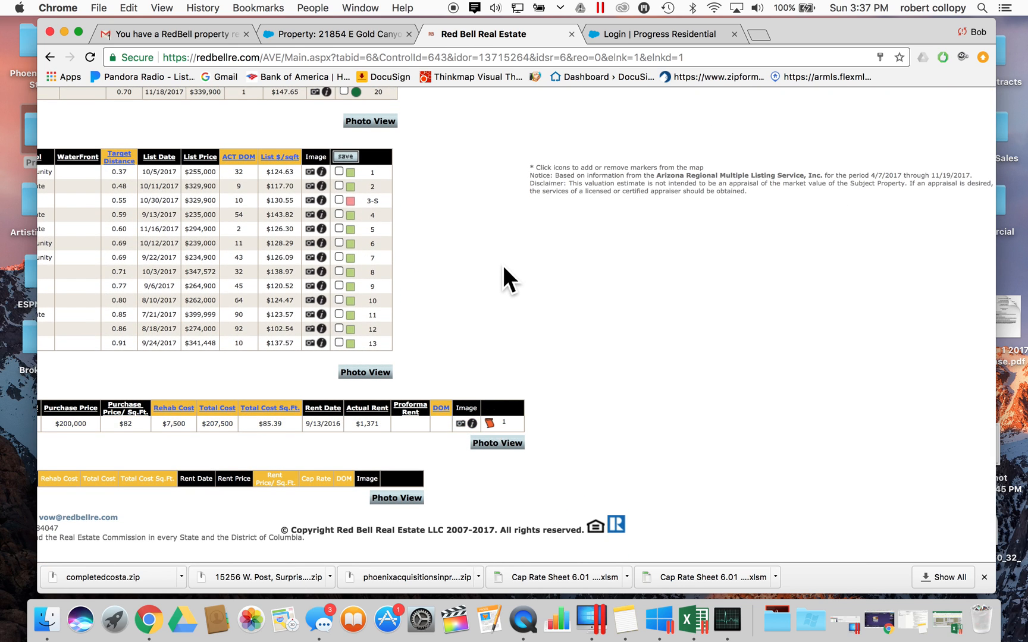
pyautogui.scroll(12, 502, 265)
pyautogui.scroll(3, 503, 266)
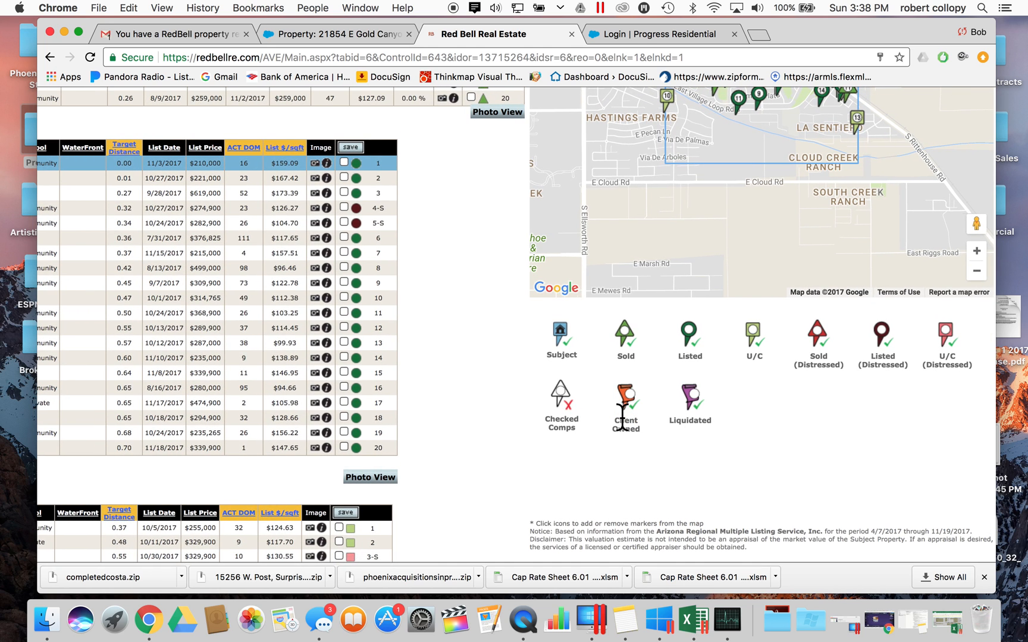
pyautogui.scroll(13, 491, 181)
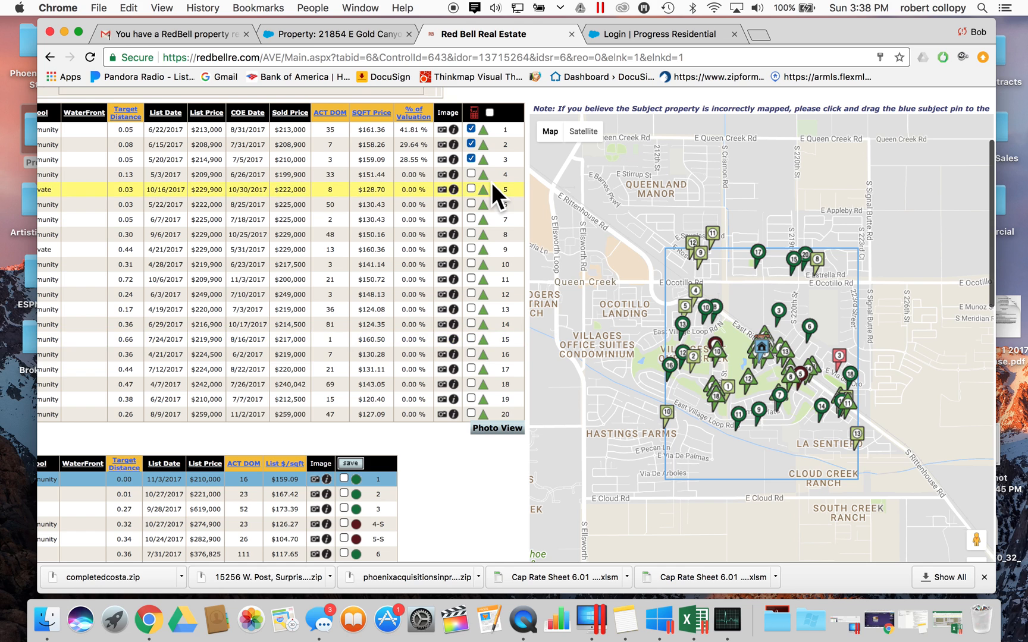
pyautogui.scroll(2, 796, 455)
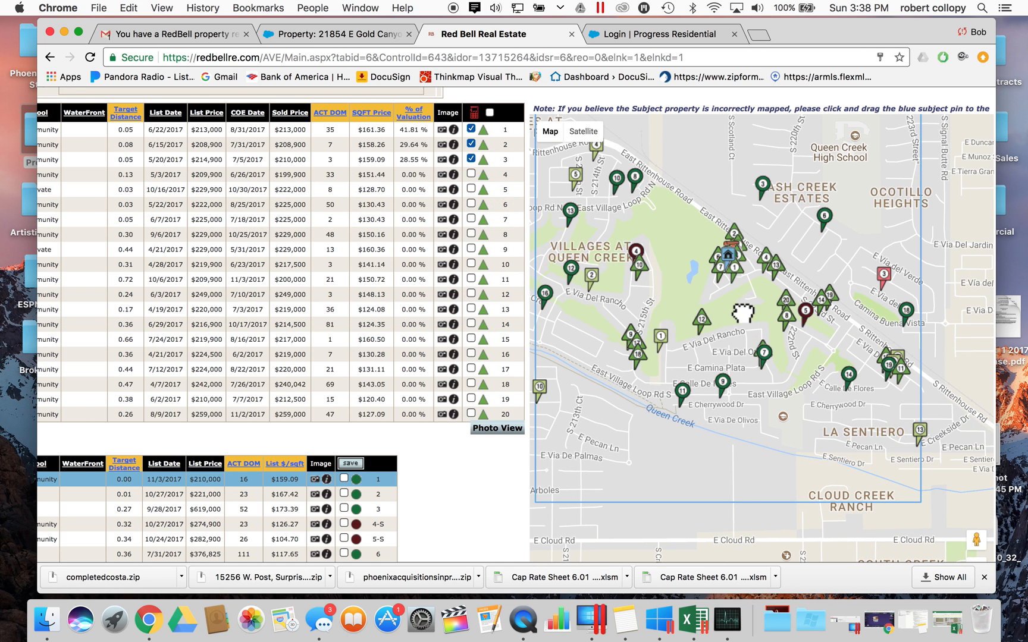
# - Pan and zoom the comps map to centre the subject pin on E Gold Canyon Dr near pins 1 and 2
pyautogui.scroll(2, 742, 308)
pyautogui.scroll(2, 750, 294)
pyautogui.moveTo(745, 218); pyautogui.dragTo(808, 273)
pyautogui.scroll(2, 748, 259)
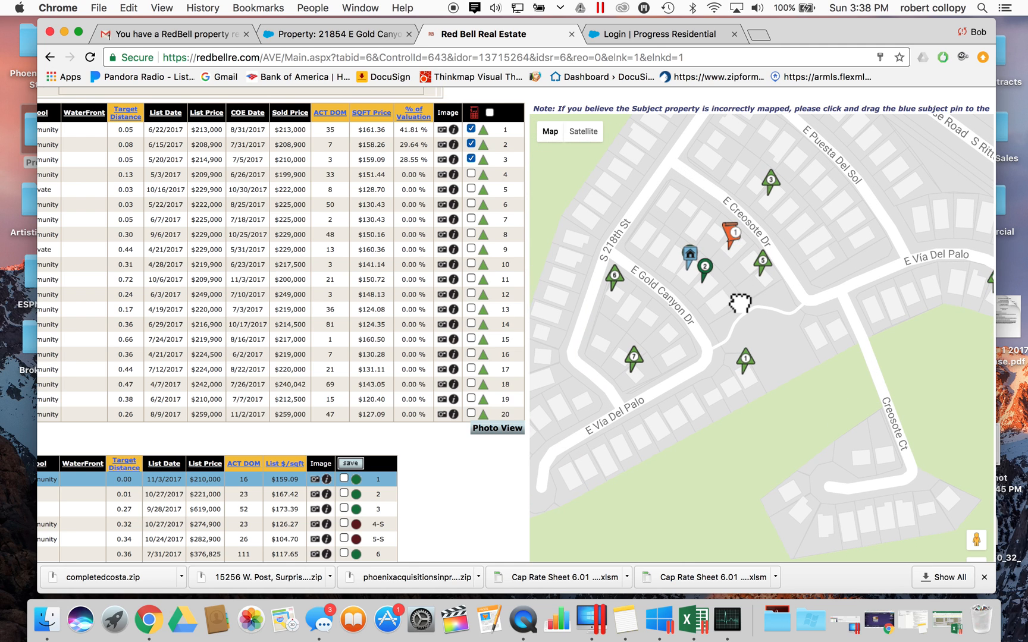
pyautogui.moveTo(740, 302); pyautogui.dragTo(741, 325)
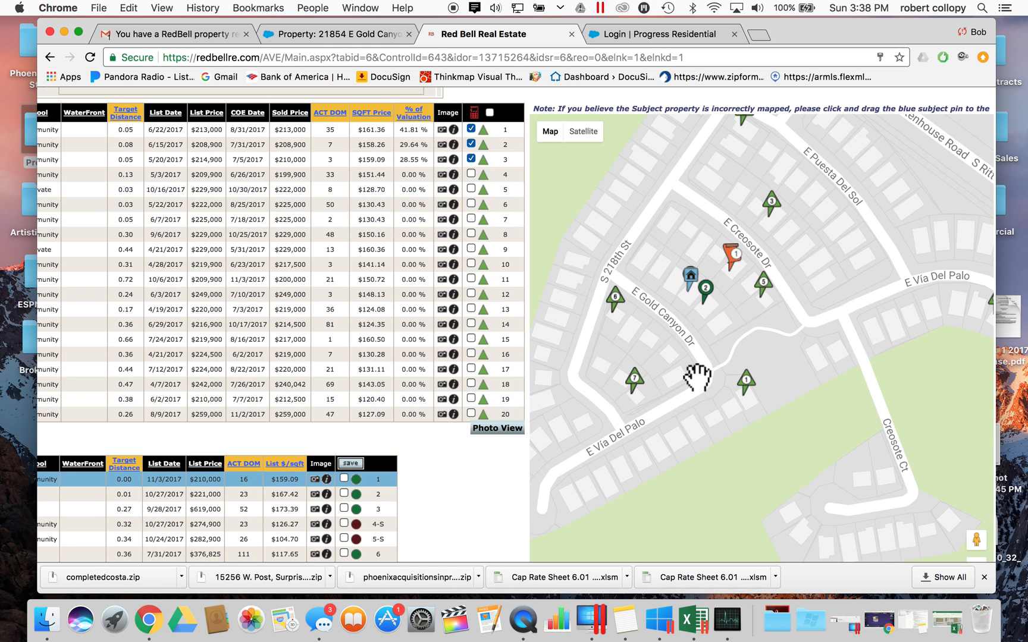
pyautogui.moveTo(697, 378); pyautogui.dragTo(727, 380)
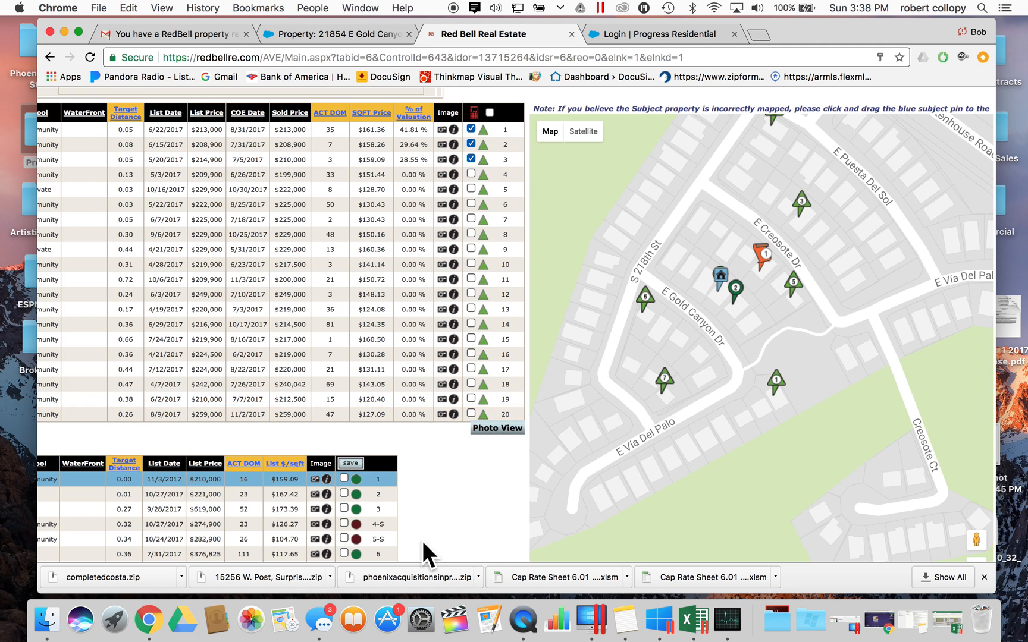
pyautogui.scroll(-1, 422, 540)
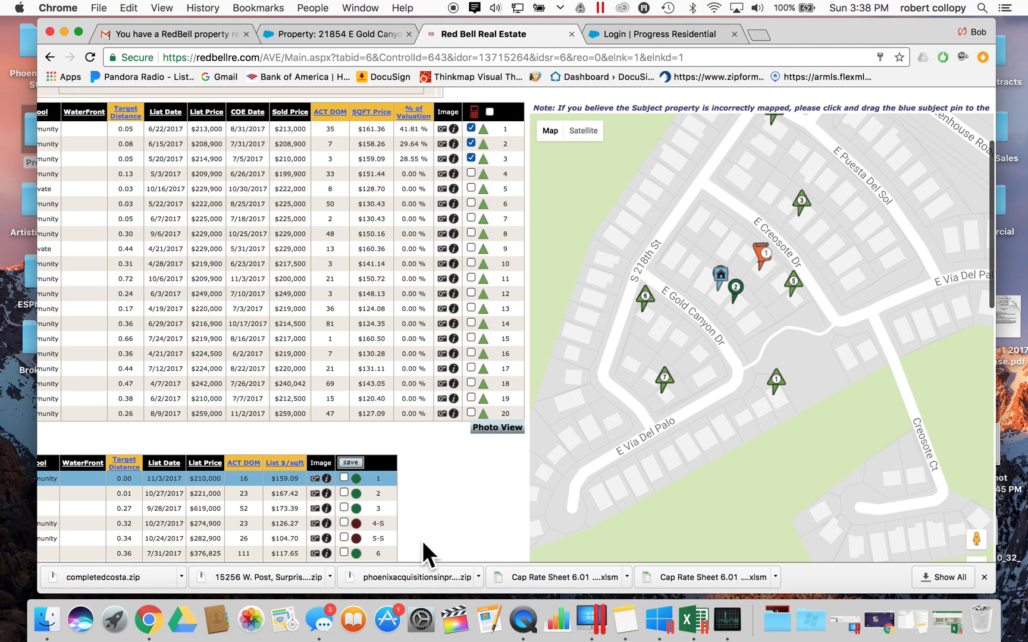
pyautogui.doubleClick(759, 297)
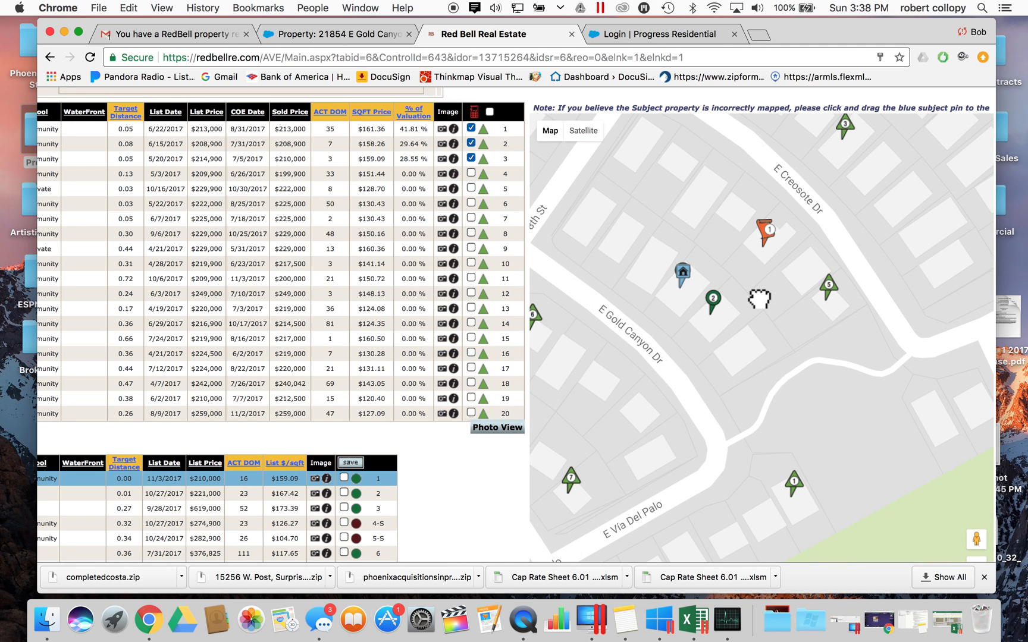
pyautogui.moveTo(542, 132)
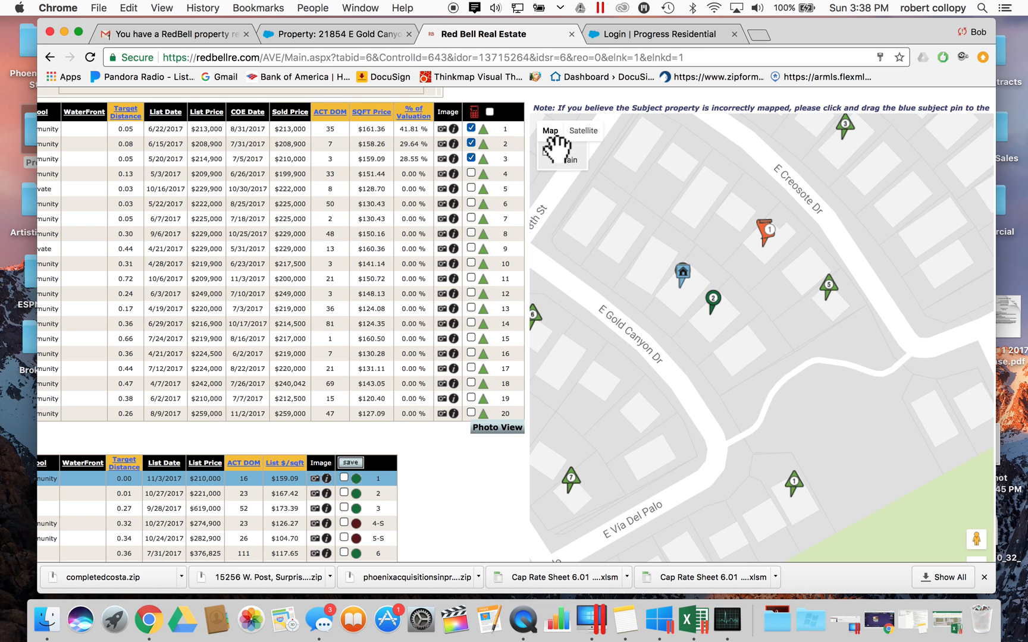
# - Switch the map to Satellite and pan in close on the subject house
pyautogui.click(586, 132)
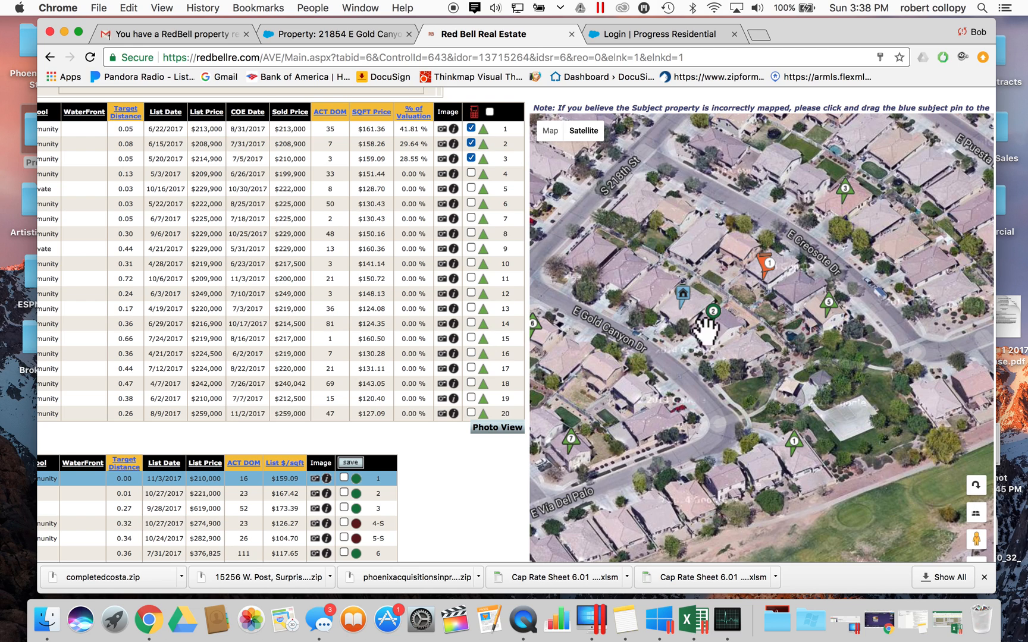
pyautogui.moveTo(792, 436); pyautogui.dragTo(850, 473)
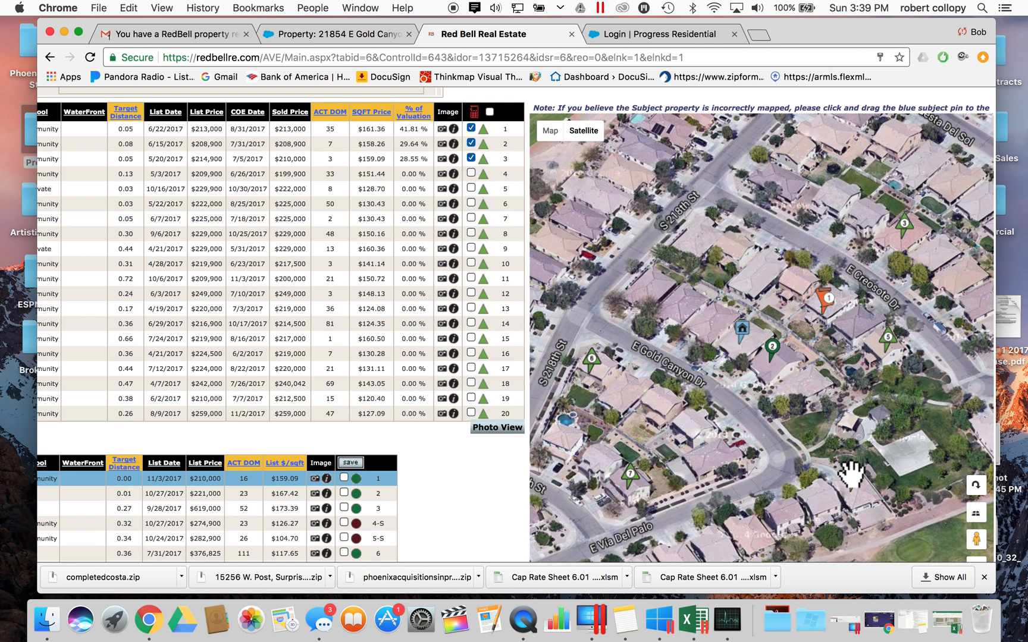
pyautogui.moveTo(703, 345); pyautogui.dragTo(785, 334)
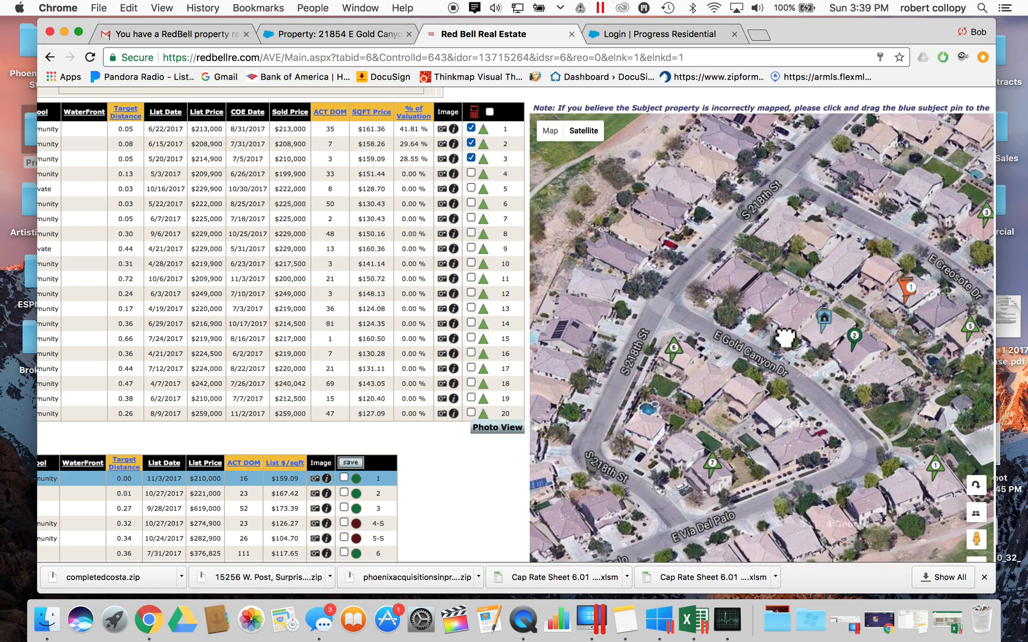
pyautogui.moveTo(849, 357); pyautogui.dragTo(736, 390)
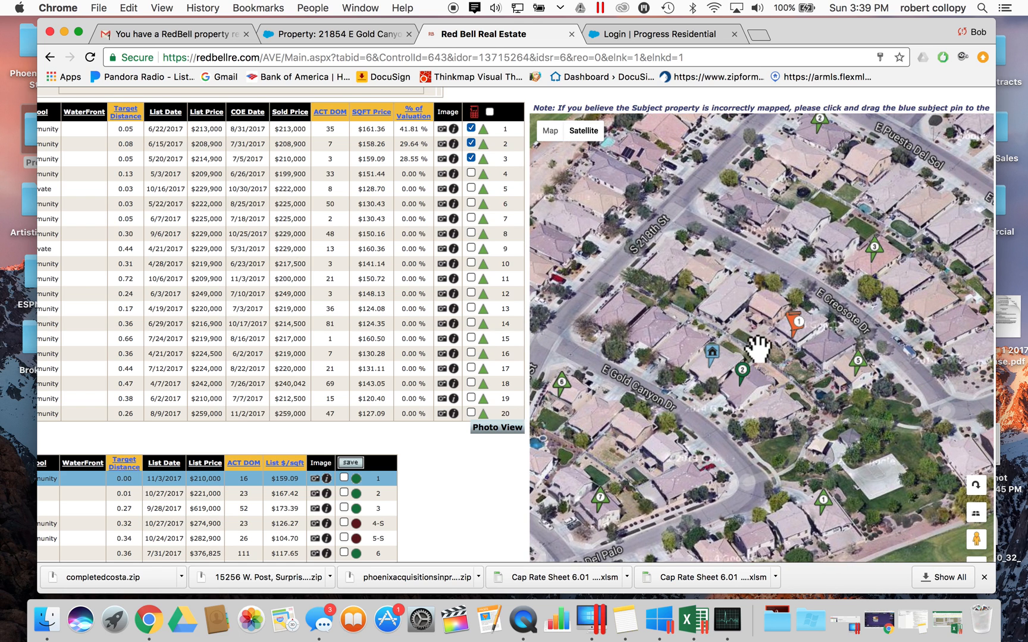
pyautogui.scroll(2, 745, 343)
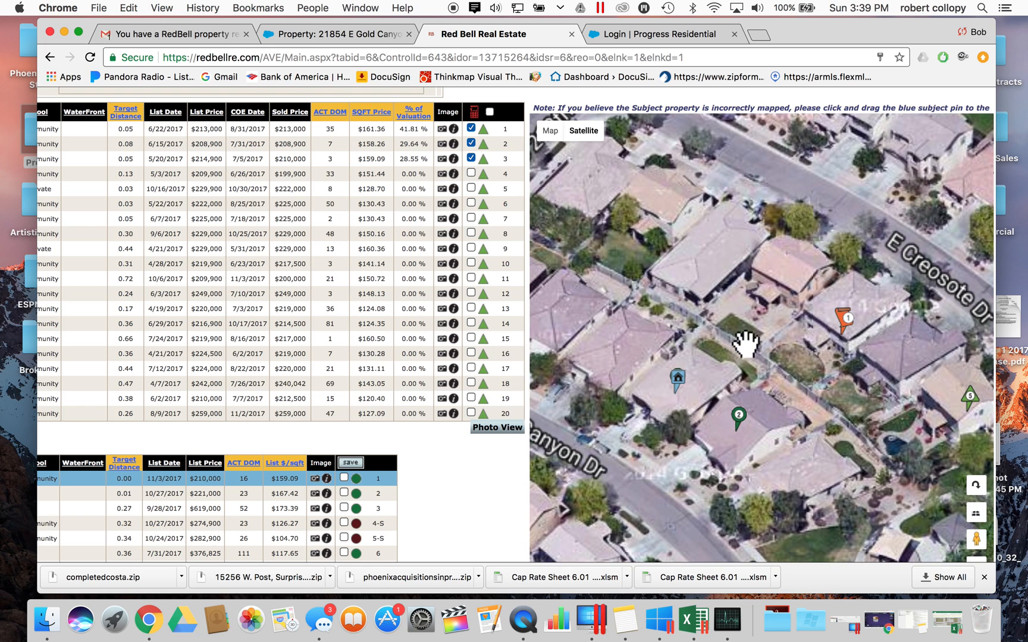
pyautogui.moveTo(746, 409); pyautogui.dragTo(826, 384)
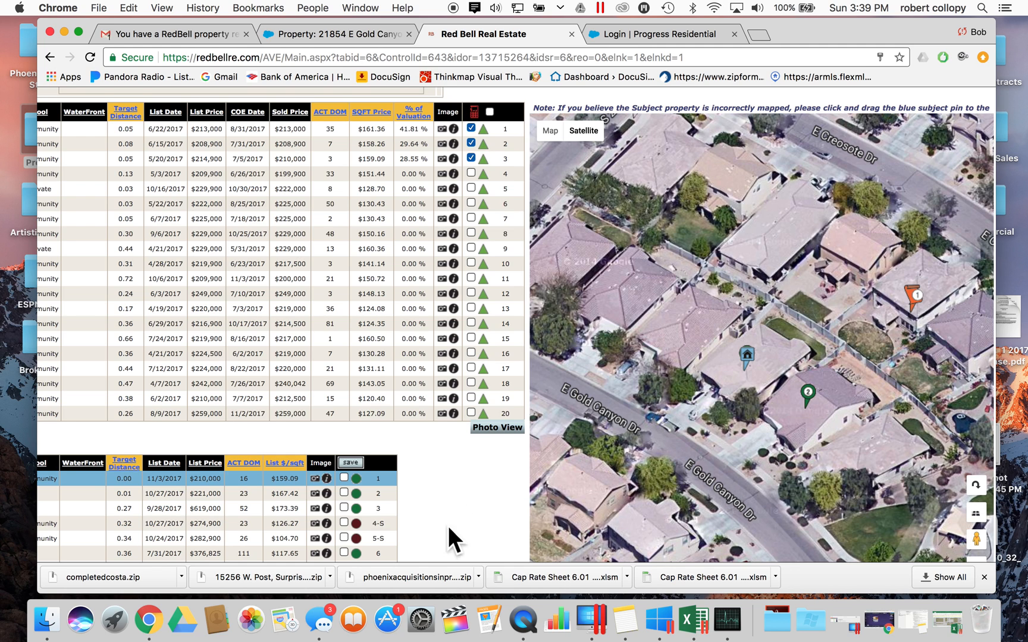
pyautogui.scroll(-5, 490, 494)
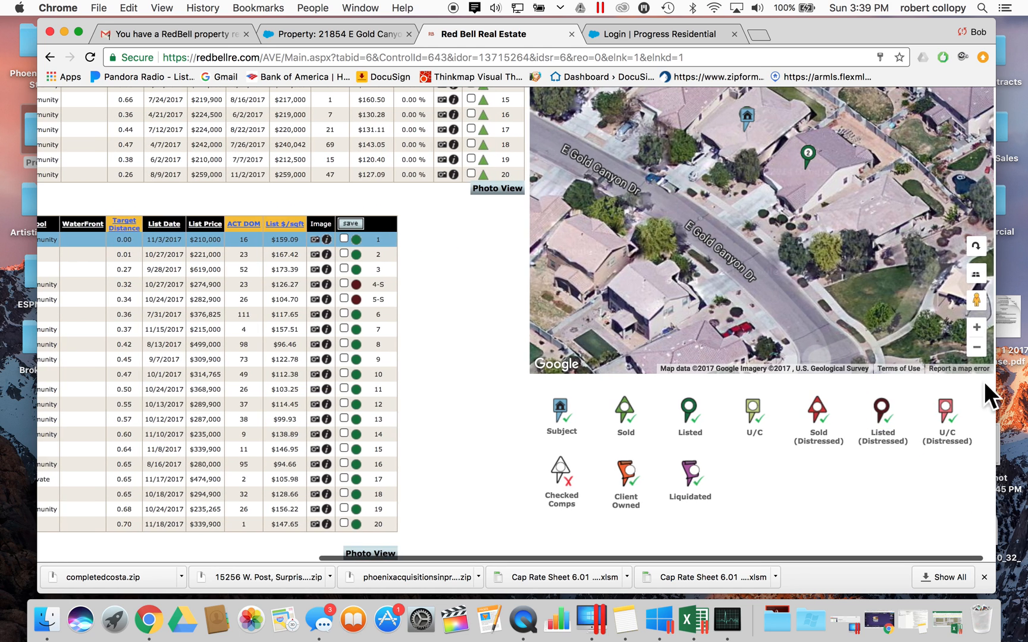
# - Zoom the satellite map out and reposition it to show more comp pins around the subject
pyautogui.click(974, 346)
pyautogui.moveTo(843, 193); pyautogui.dragTo(799, 271)
pyautogui.moveTo(768, 212); pyautogui.dragTo(769, 292)
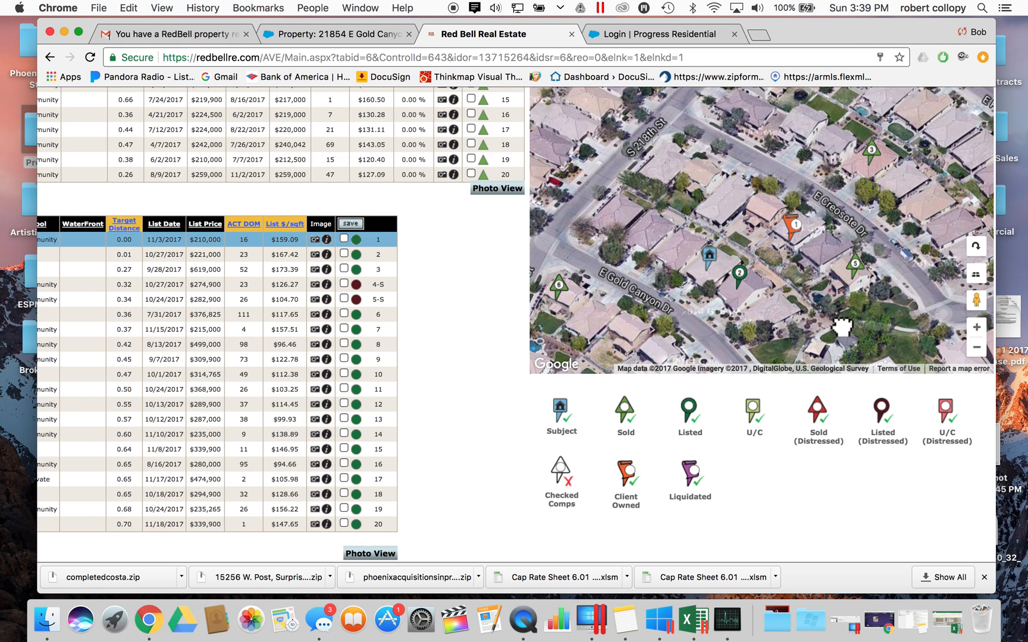
pyautogui.click(976, 348)
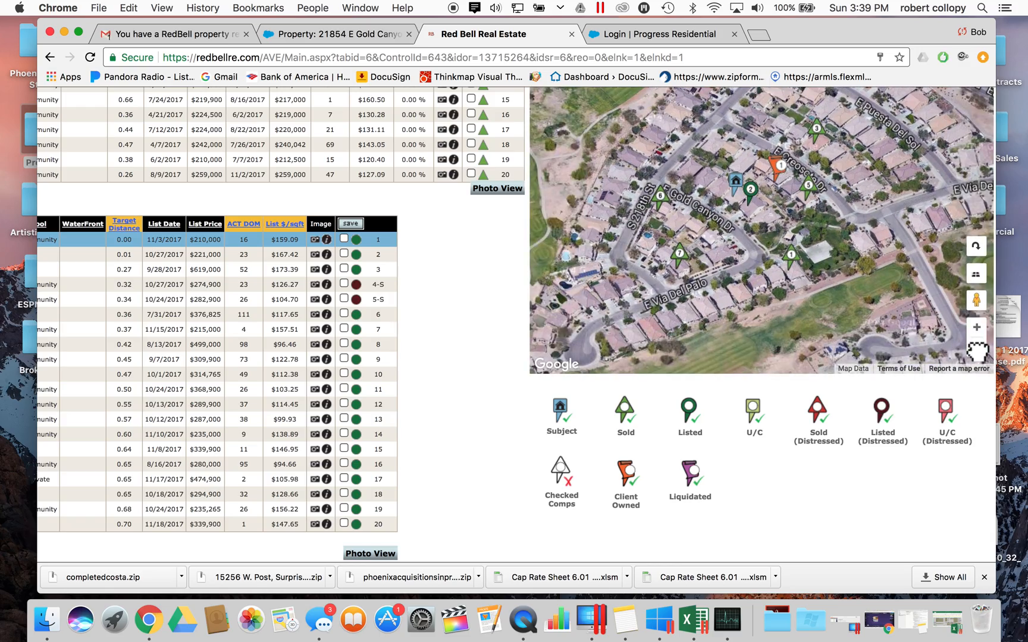
# - Scroll back left to the full sold comps table with street addresses
pyautogui.hscroll(-8, 492, 366)
pyautogui.scroll(10, 492, 366)
pyautogui.scroll(3, 493, 367)
pyautogui.scroll(-3, 493, 366)
pyautogui.scroll(3, 492, 367)
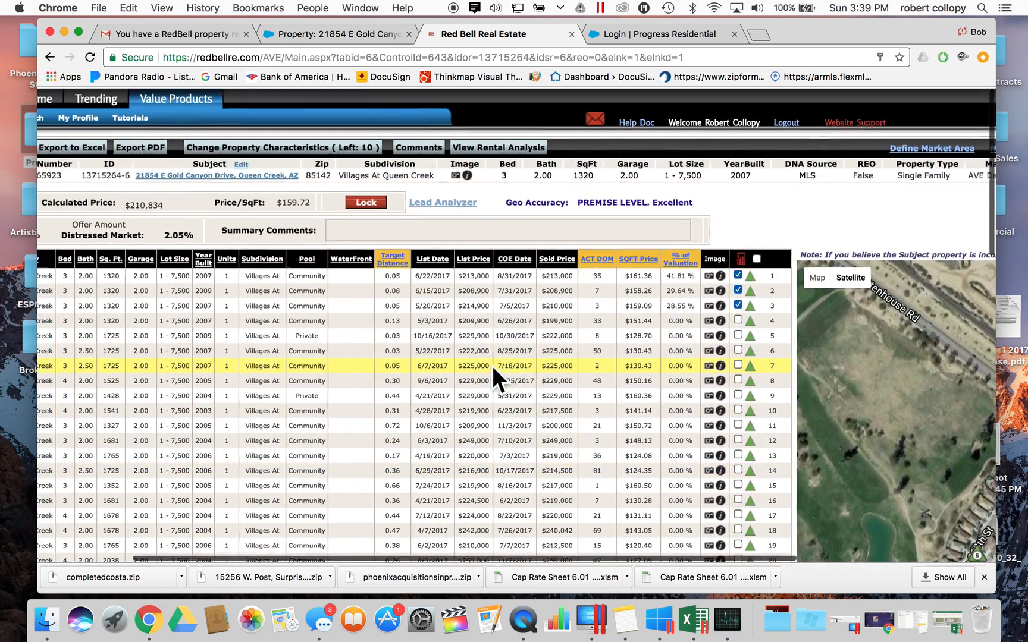
pyautogui.hscroll(-5, 493, 366)
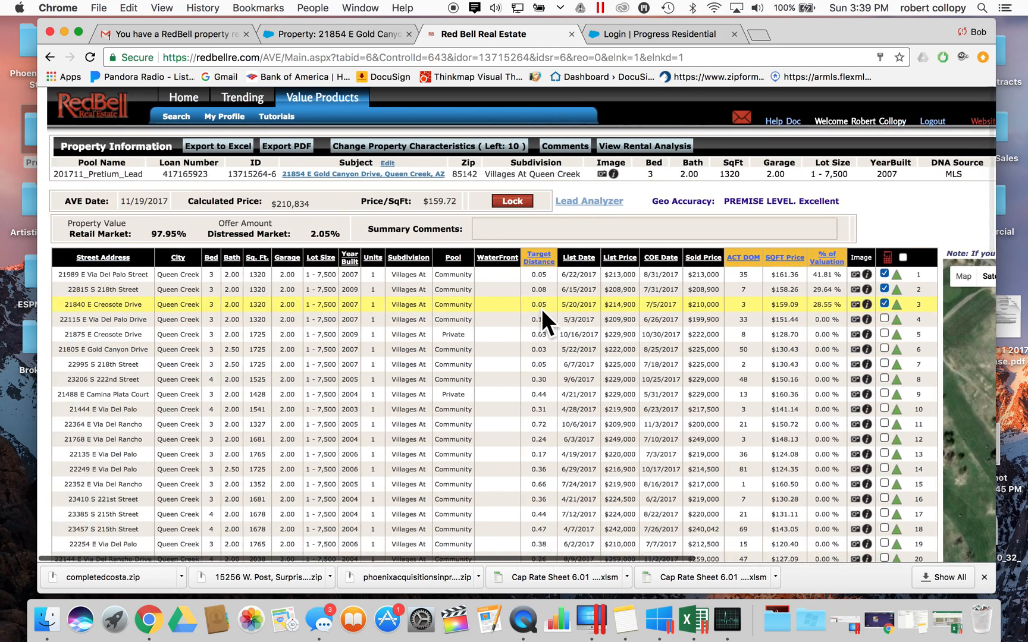
pyautogui.hscroll(4, 541, 308)
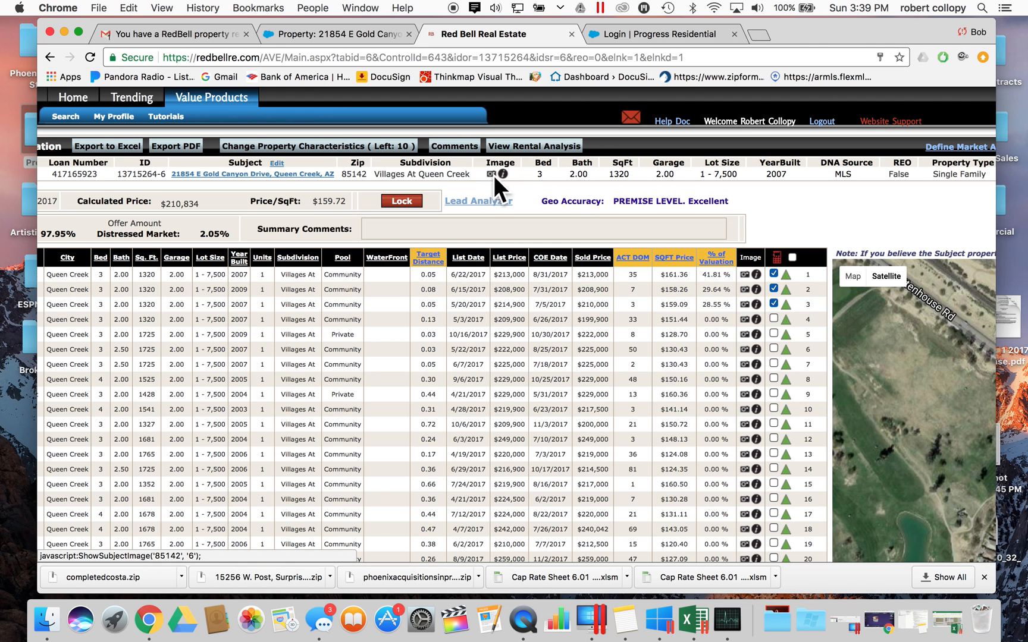
pyautogui.hscroll(-4, 472, 167)
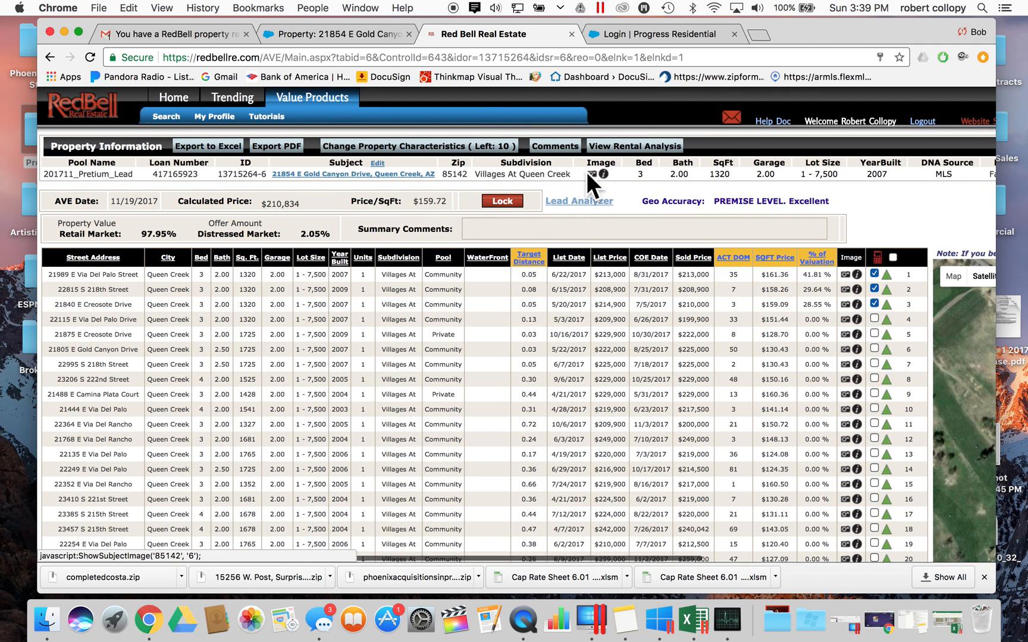
# - Open the subject's photo popup to read its MLS comments and listing history, then return to the comps page
pyautogui.click(594, 175)
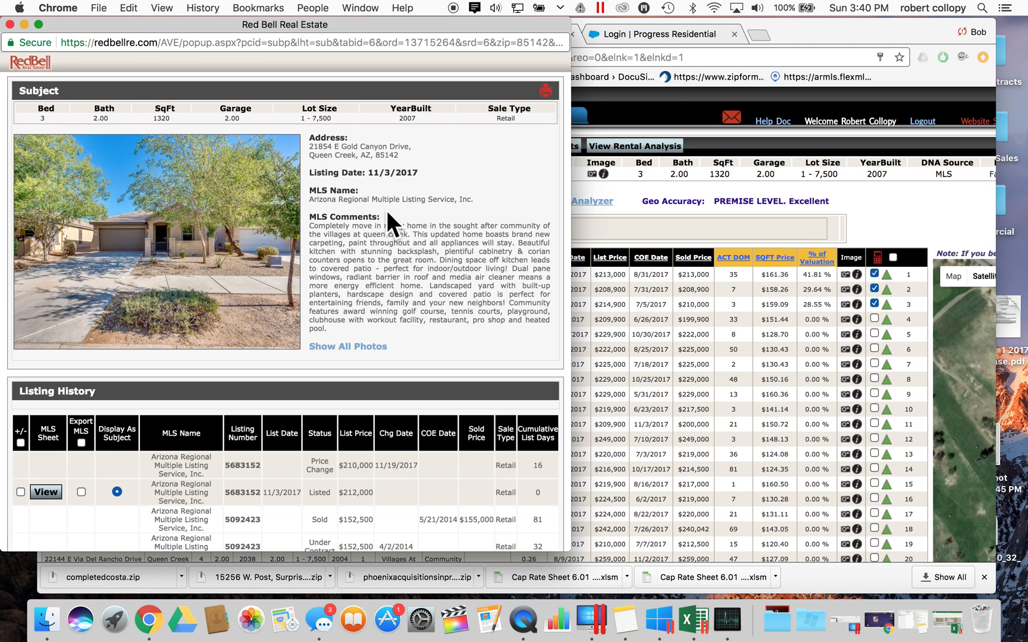
pyautogui.scroll(-2, 411, 265)
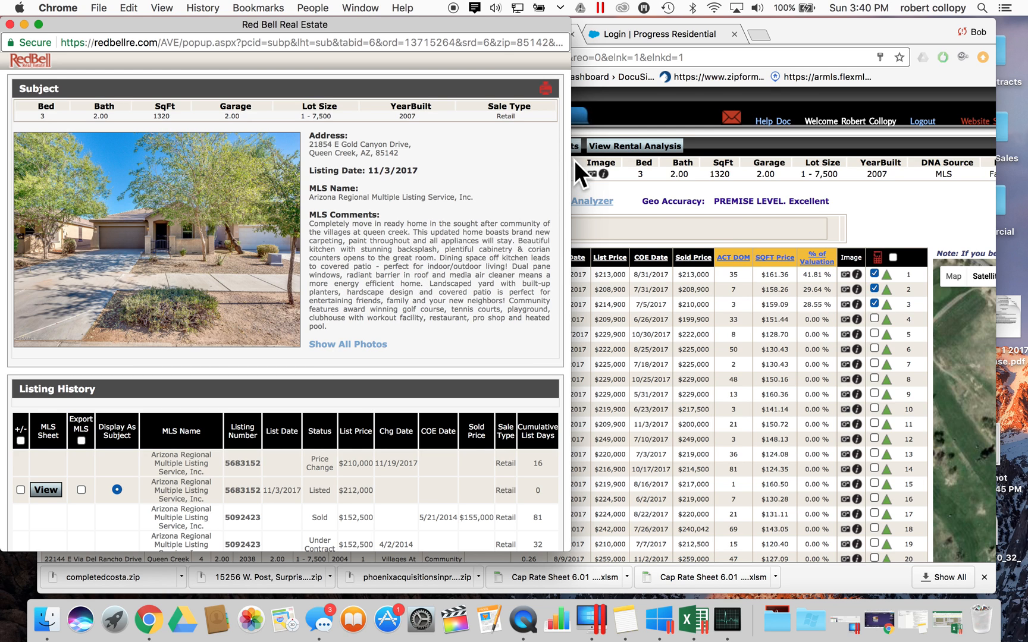
pyautogui.click(642, 203)
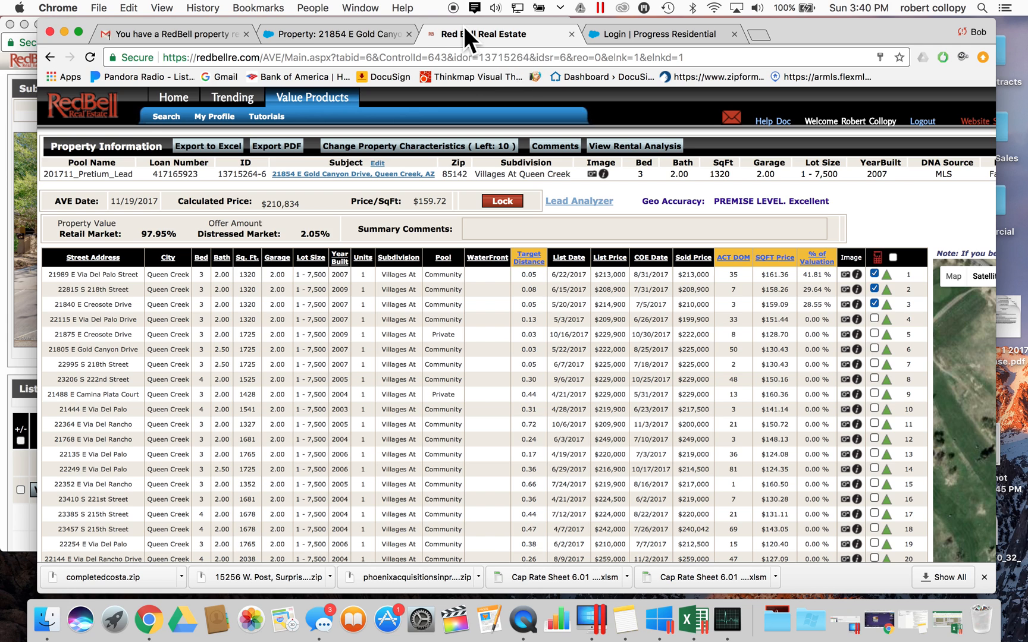
pyautogui.click(373, 37)
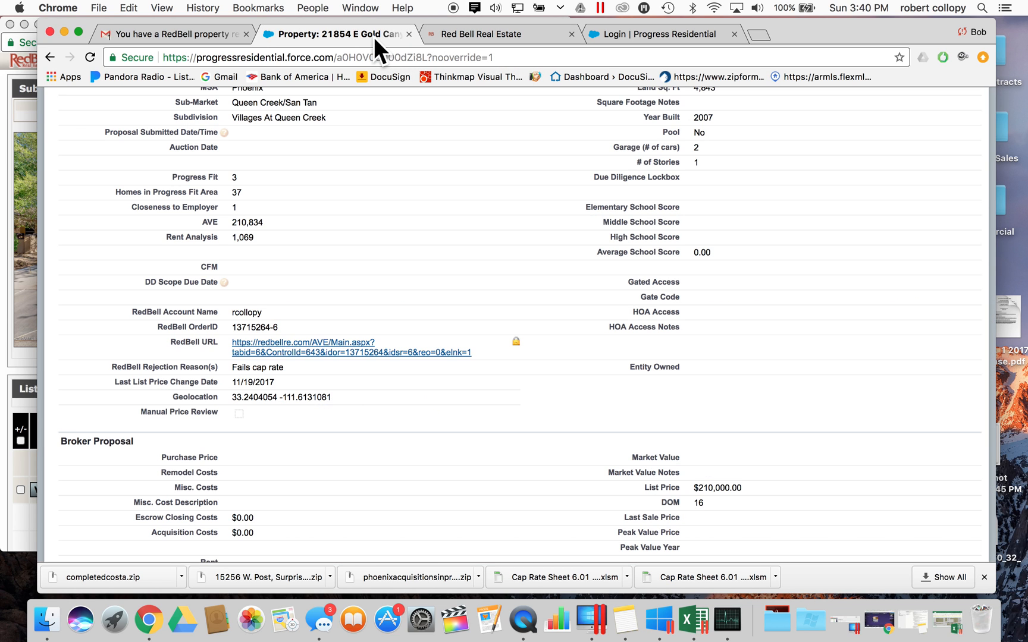
pyautogui.scroll(10, 265, 237)
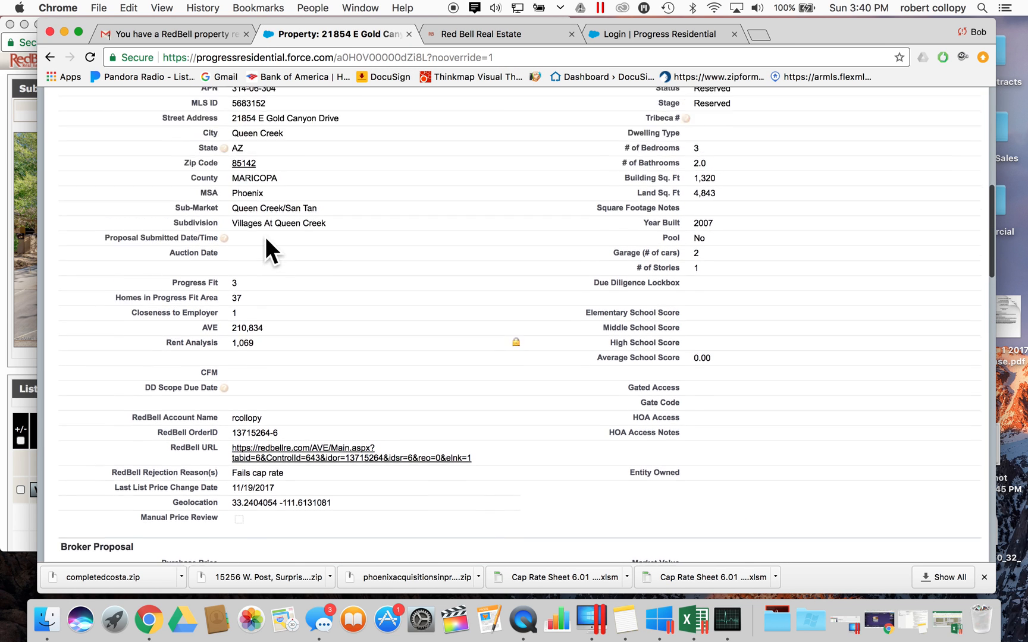
pyautogui.scroll(-3, 266, 237)
pyautogui.scroll(-10, 265, 236)
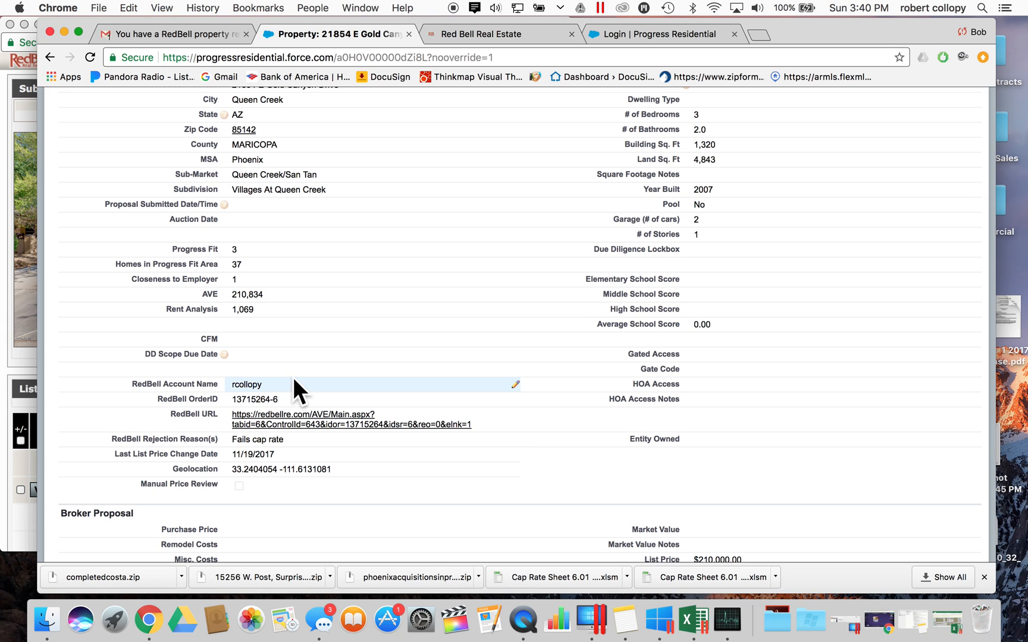
pyautogui.scroll(3, 292, 386)
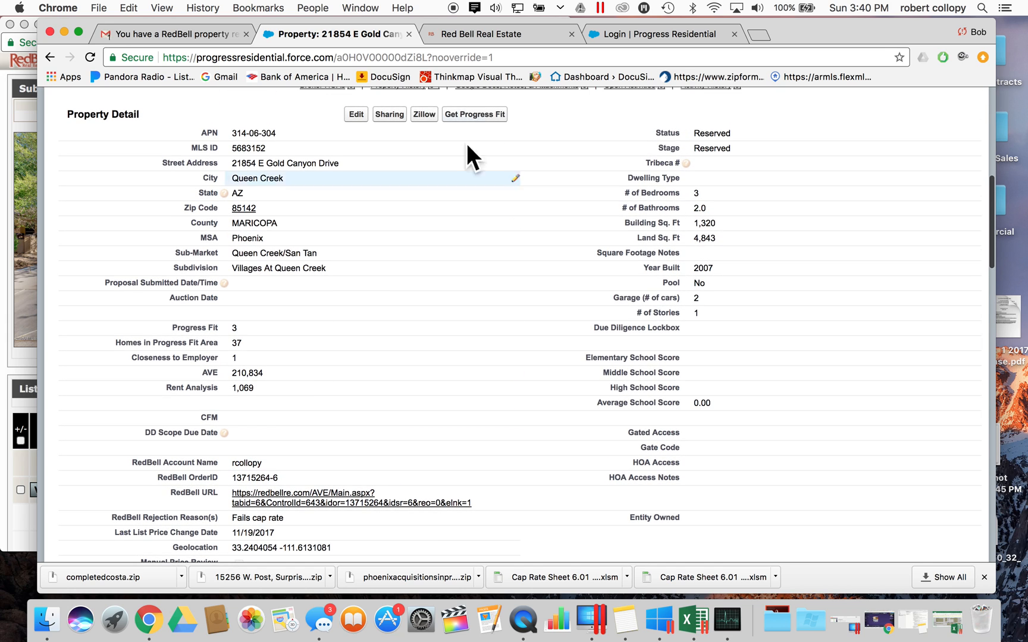
pyautogui.click(502, 35)
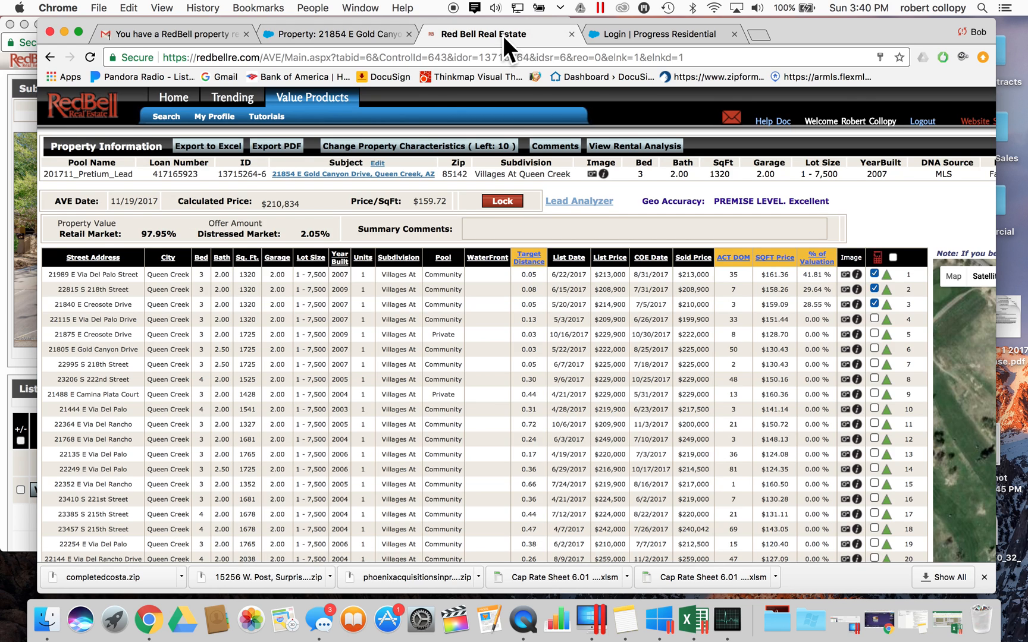
# - Raise the subject summary, scroll to its listing history, and open the full MLS listing sheet
pyautogui.click(27, 227)
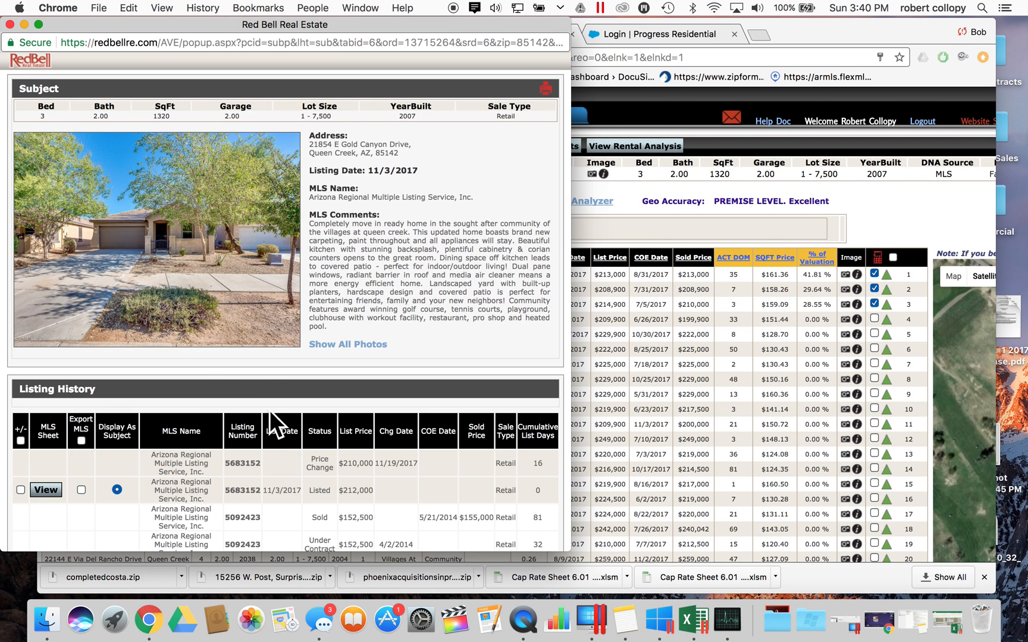
pyautogui.scroll(-3, 360, 494)
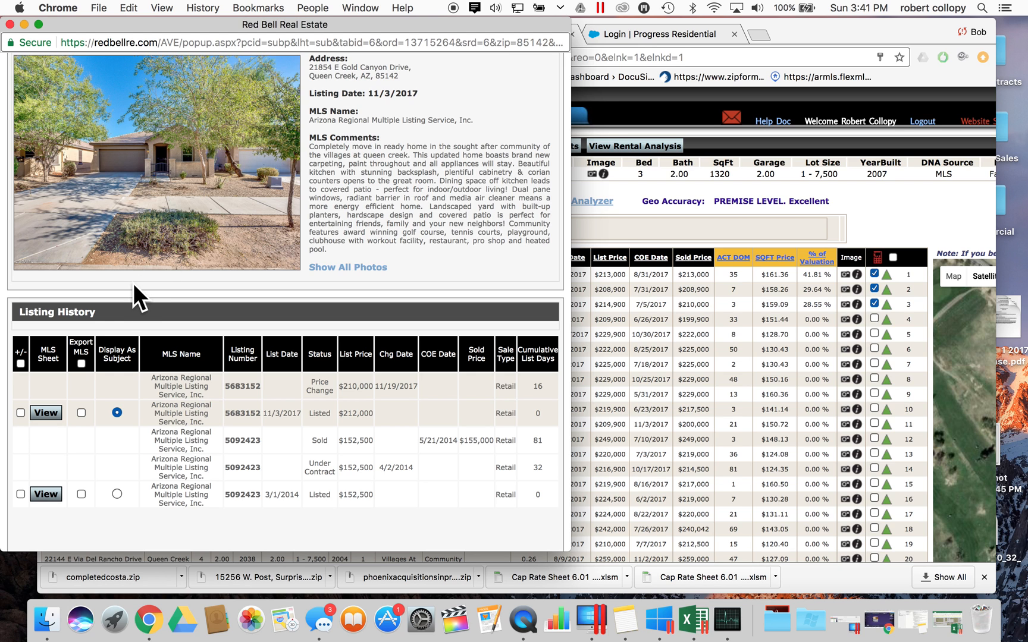
pyautogui.click(48, 411)
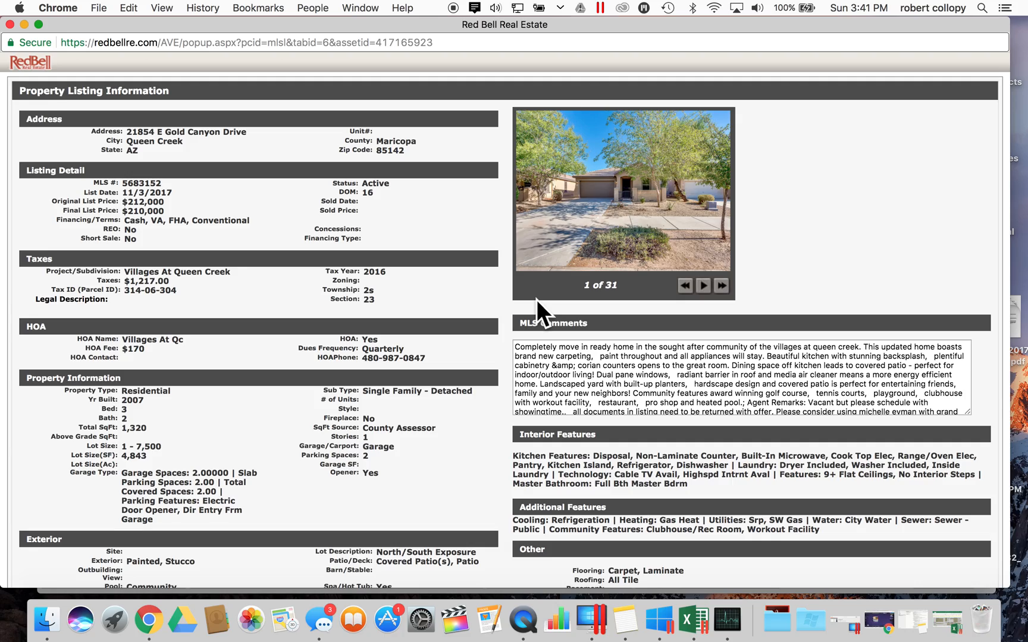
pyautogui.scroll(-5, 536, 300)
pyautogui.scroll(5, 536, 297)
pyautogui.scroll(-10, 491, 334)
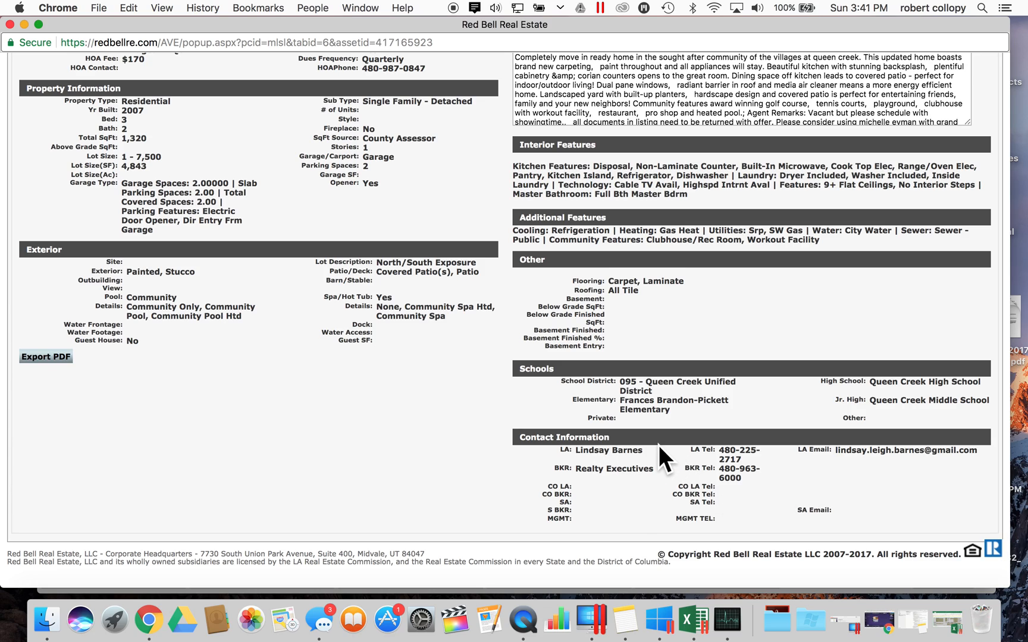
pyautogui.scroll(15, 658, 445)
pyautogui.scroll(-10, 650, 443)
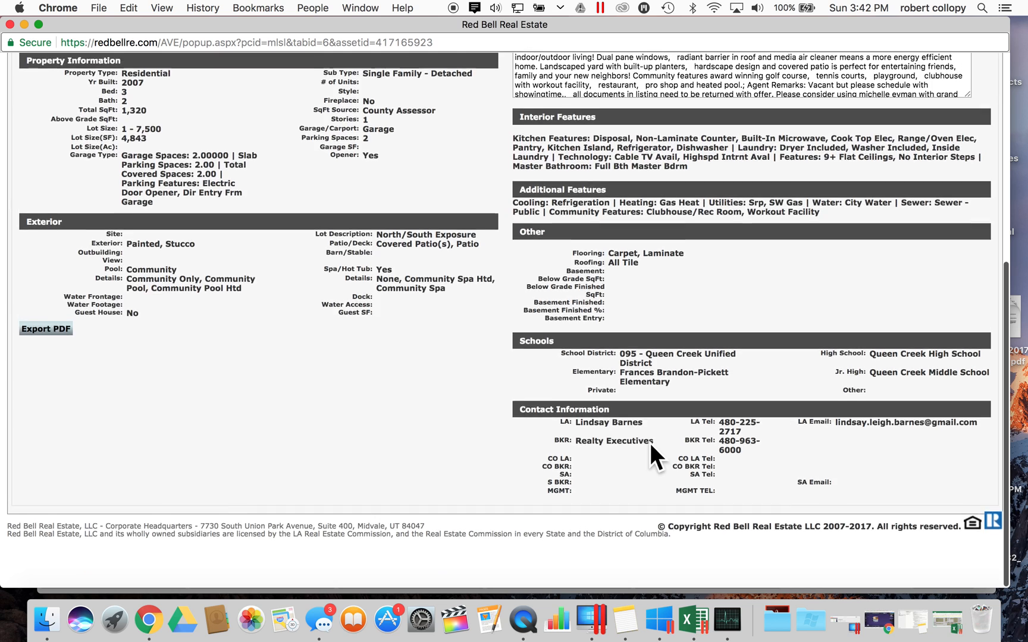
pyautogui.moveTo(523, 434); pyautogui.dragTo(718, 514)
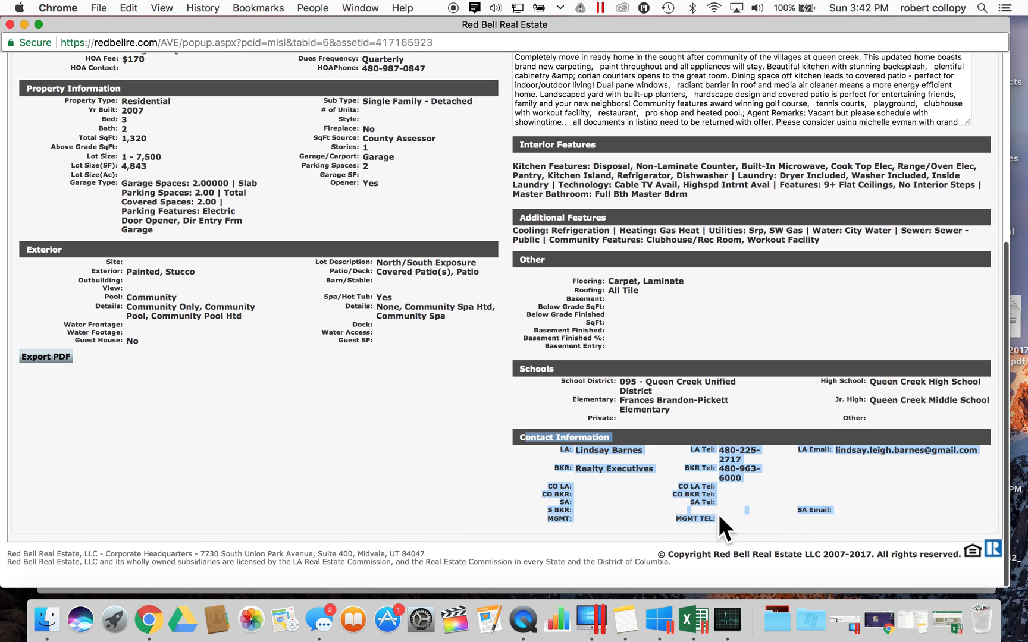
pyautogui.click(826, 483)
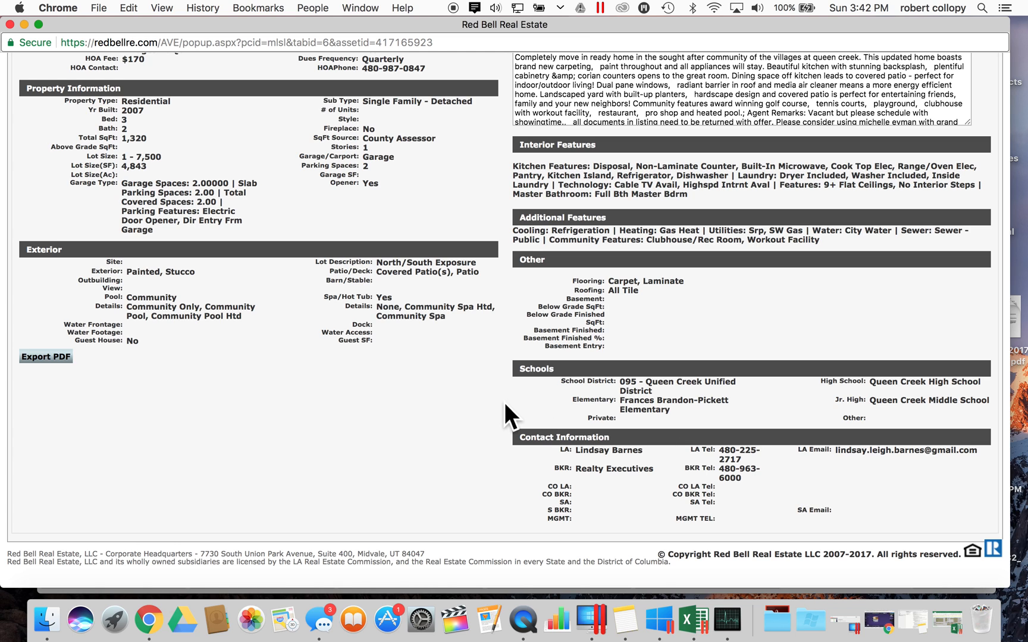
pyautogui.scroll(5, 504, 402)
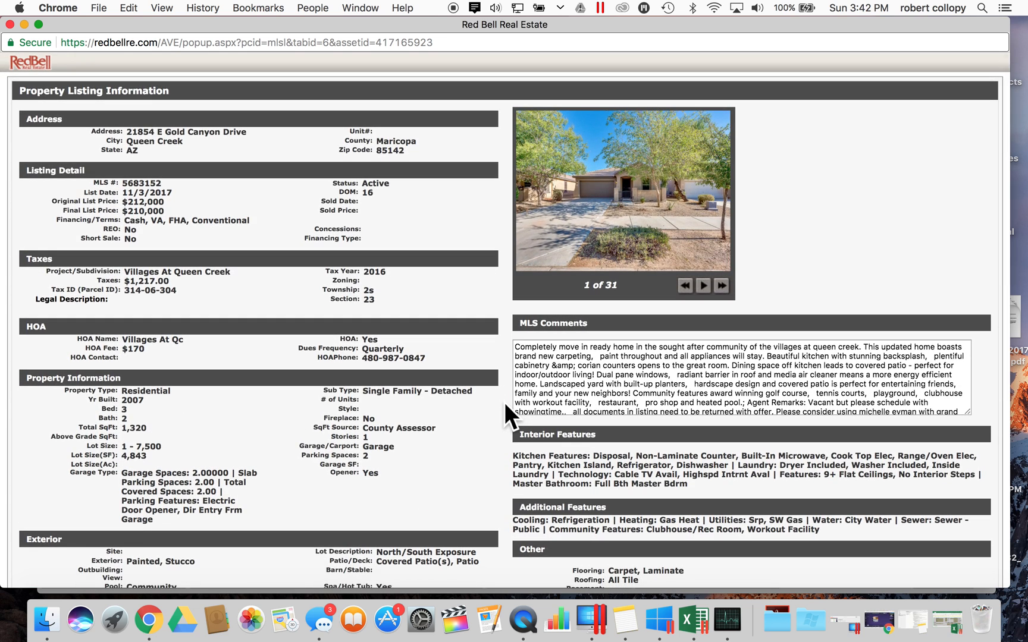
pyautogui.scroll(-1, 505, 402)
pyautogui.scroll(1, 504, 402)
pyautogui.click(9, 24)
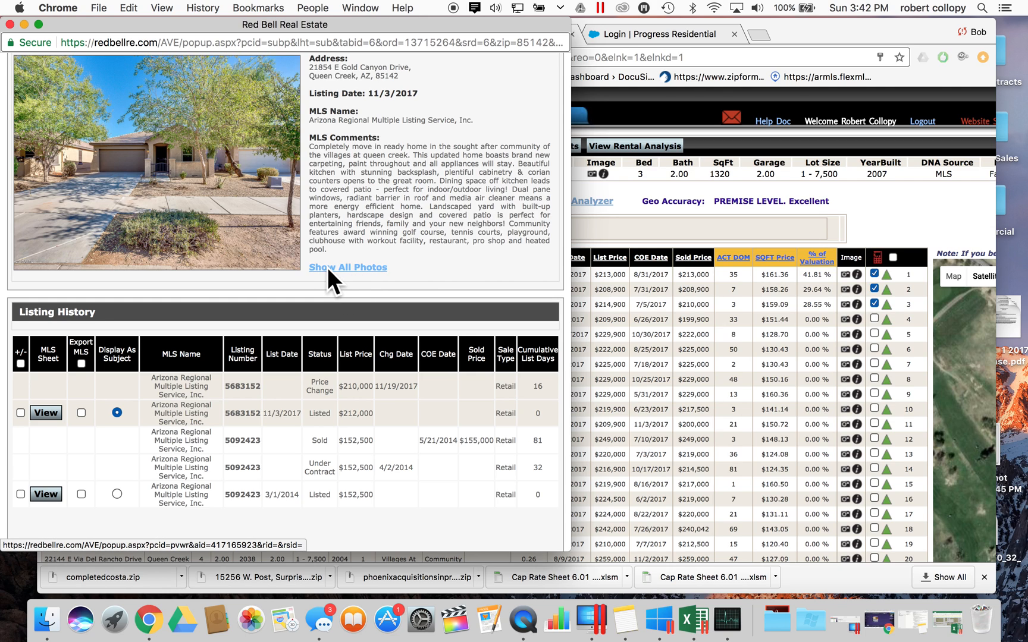
# - Open all of the subject's listing photos in a new tab, briefly checking the comparables tab
pyautogui.click(351, 268)
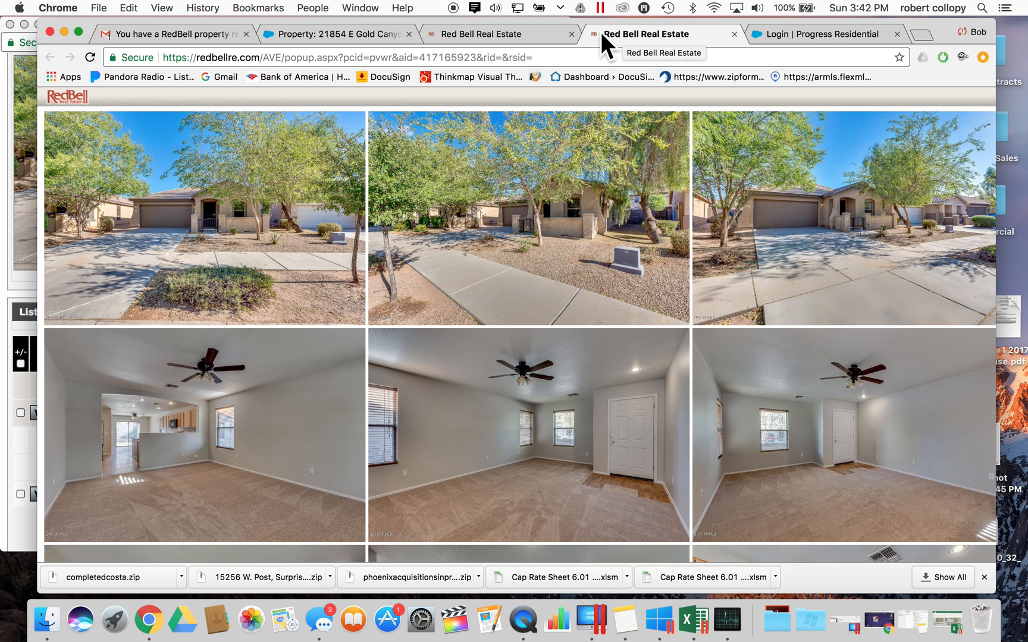
pyautogui.scroll(-5, 567, 254)
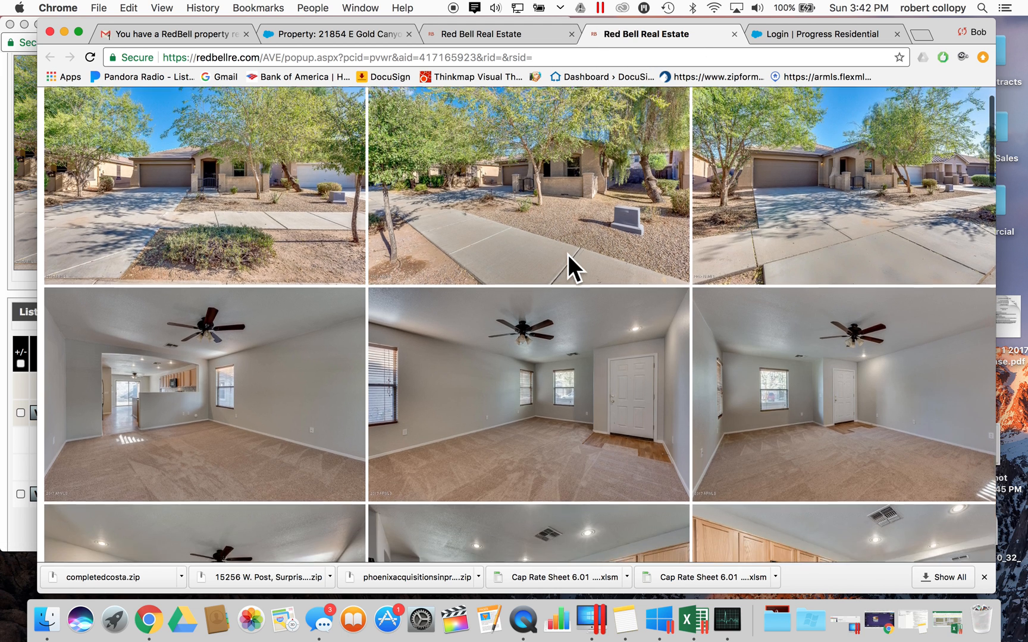
pyautogui.scroll(5, 567, 254)
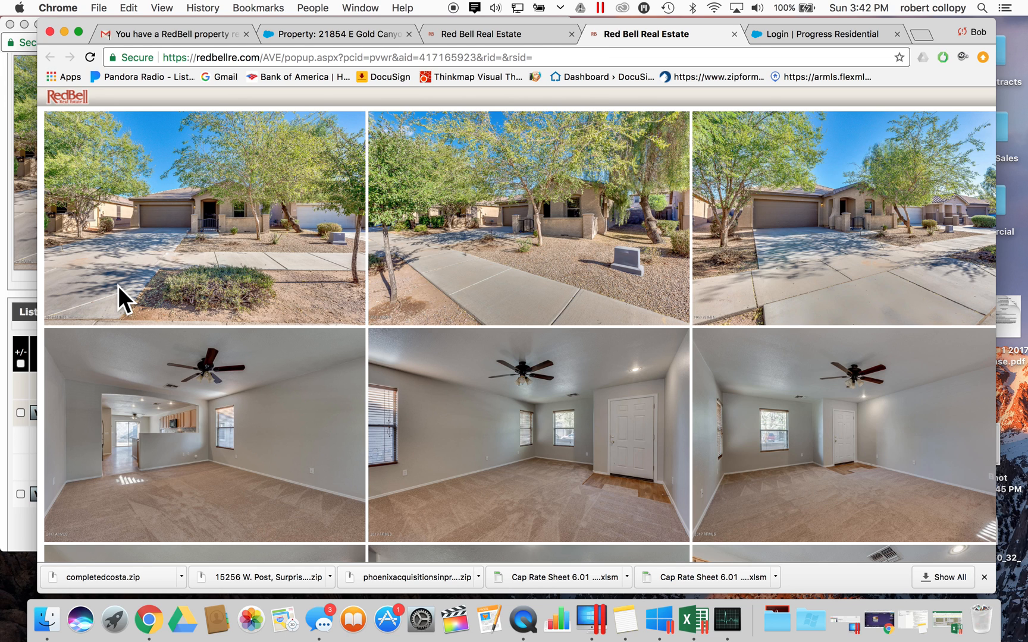
pyautogui.click(506, 33)
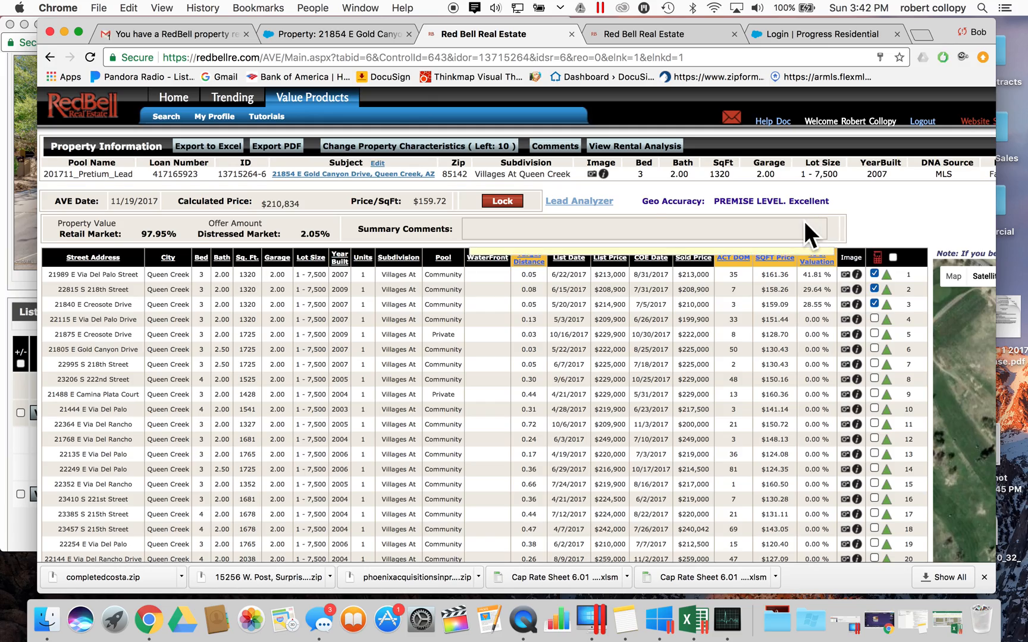
pyautogui.scroll(-7, 803, 221)
pyautogui.scroll(7, 803, 220)
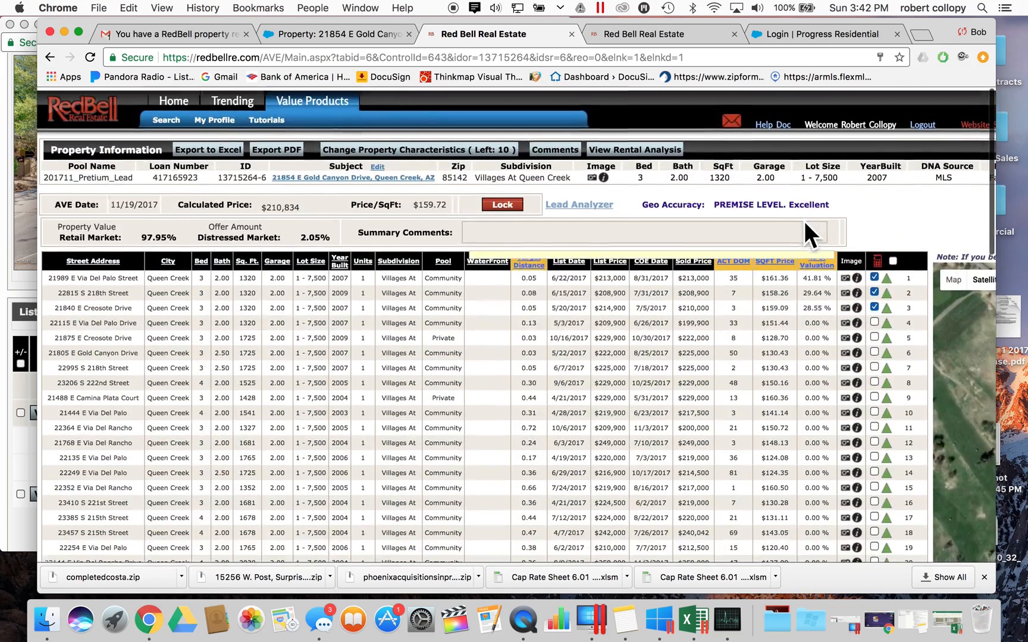
pyautogui.click(627, 35)
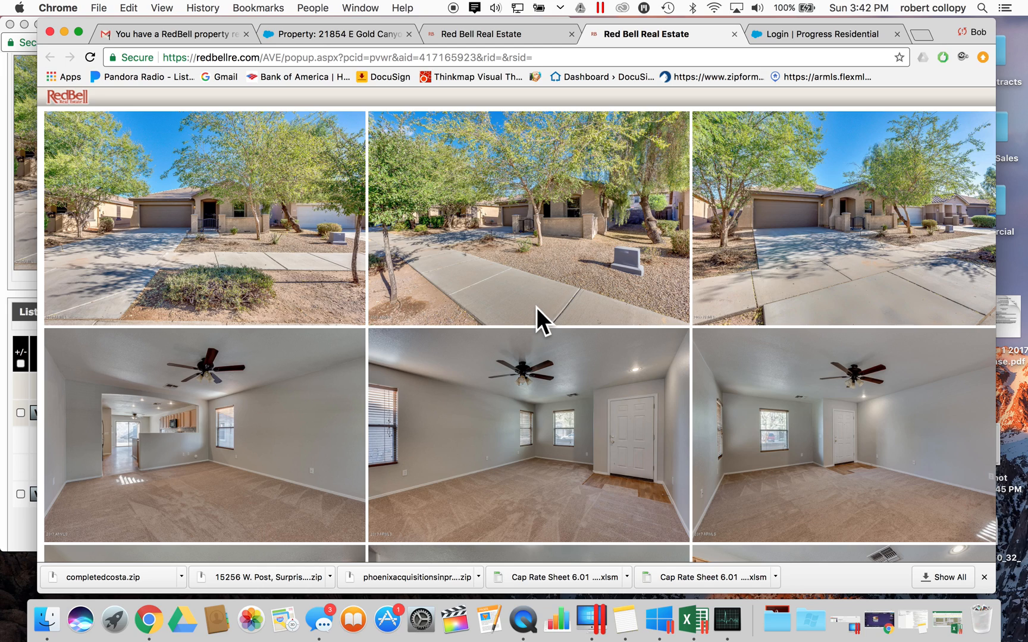
pyautogui.scroll(-5, 536, 308)
pyautogui.scroll(6, 537, 307)
pyautogui.scroll(-3, 597, 298)
pyautogui.scroll(2, 597, 298)
pyautogui.scroll(-5, 597, 298)
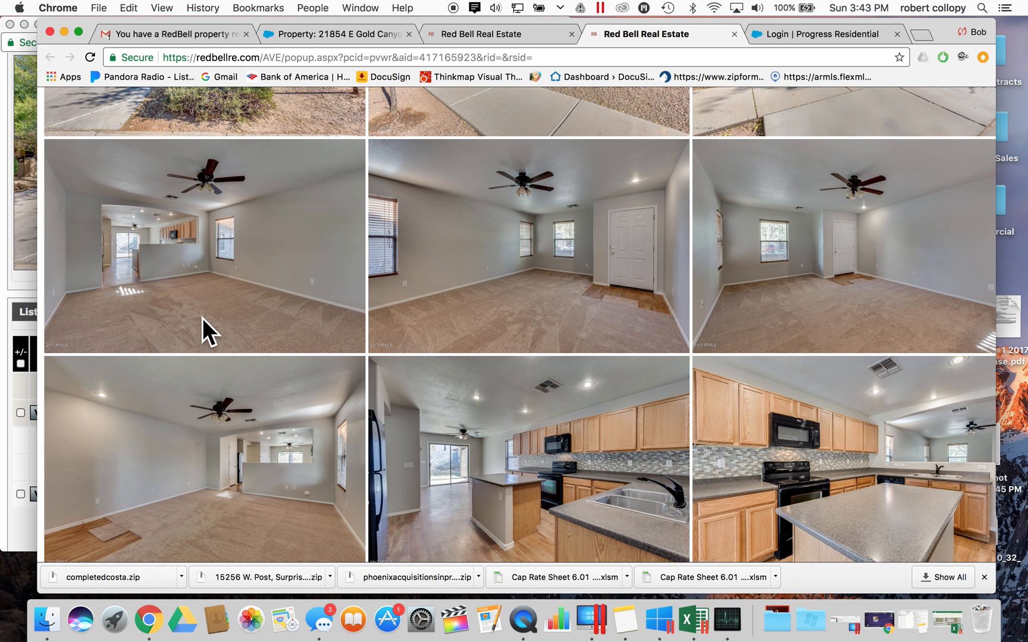
pyautogui.scroll(-2, 448, 313)
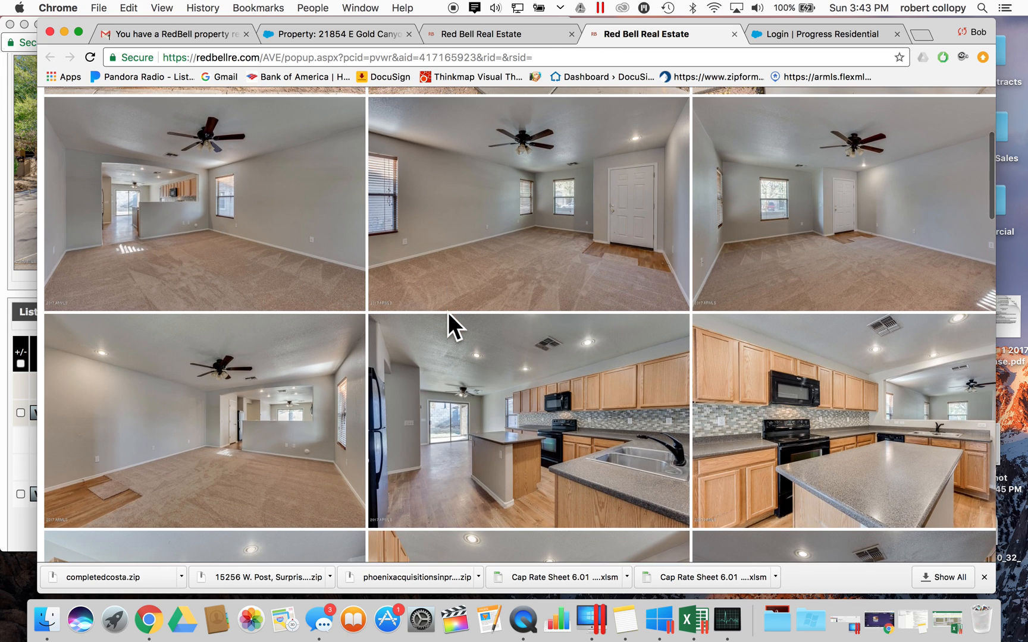
pyautogui.scroll(-5, 448, 313)
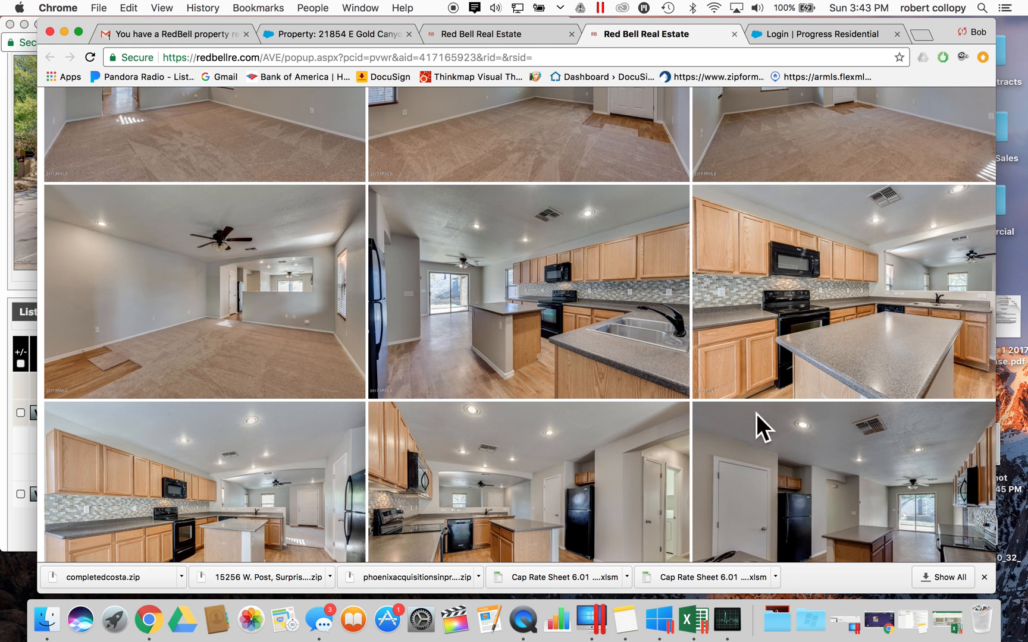
pyautogui.scroll(-5, 518, 338)
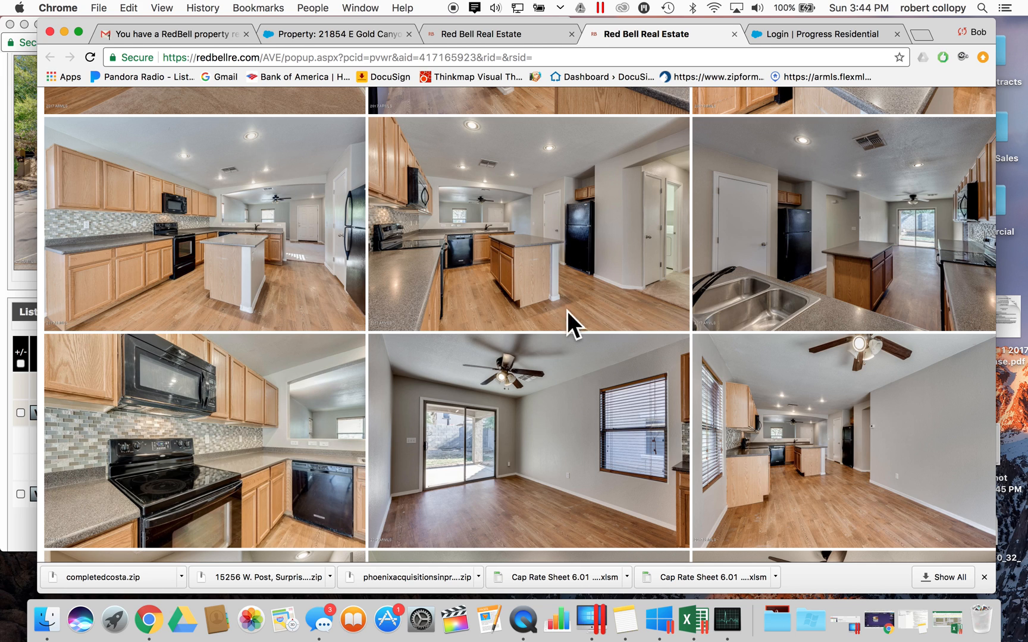
# - Browse the subject's interior and backyard photos, then return to the comps table at $210,834
pyautogui.scroll(-4, 559, 325)
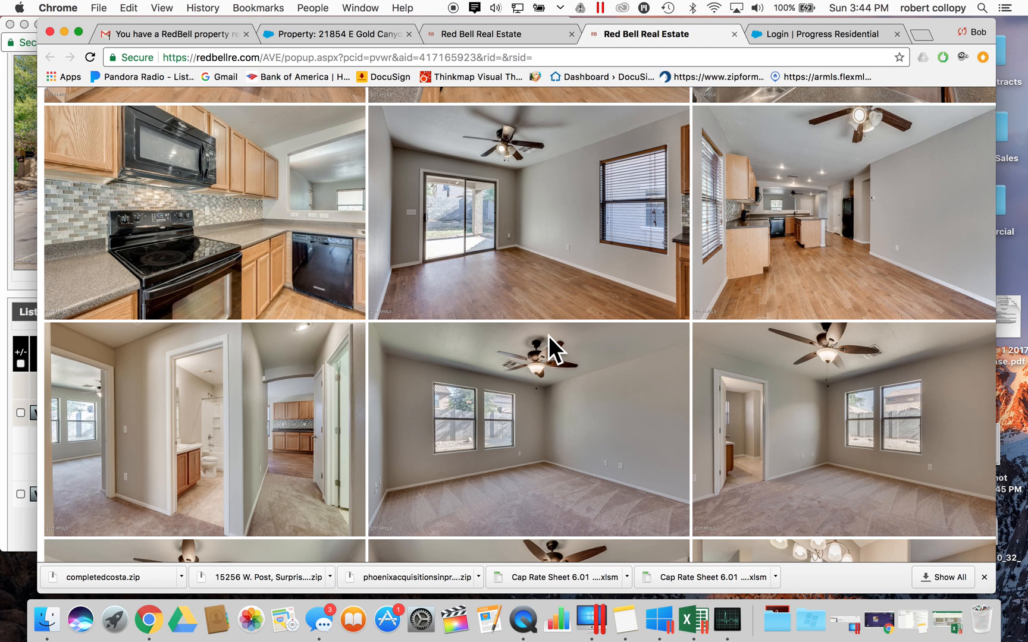
pyautogui.scroll(-3, 548, 335)
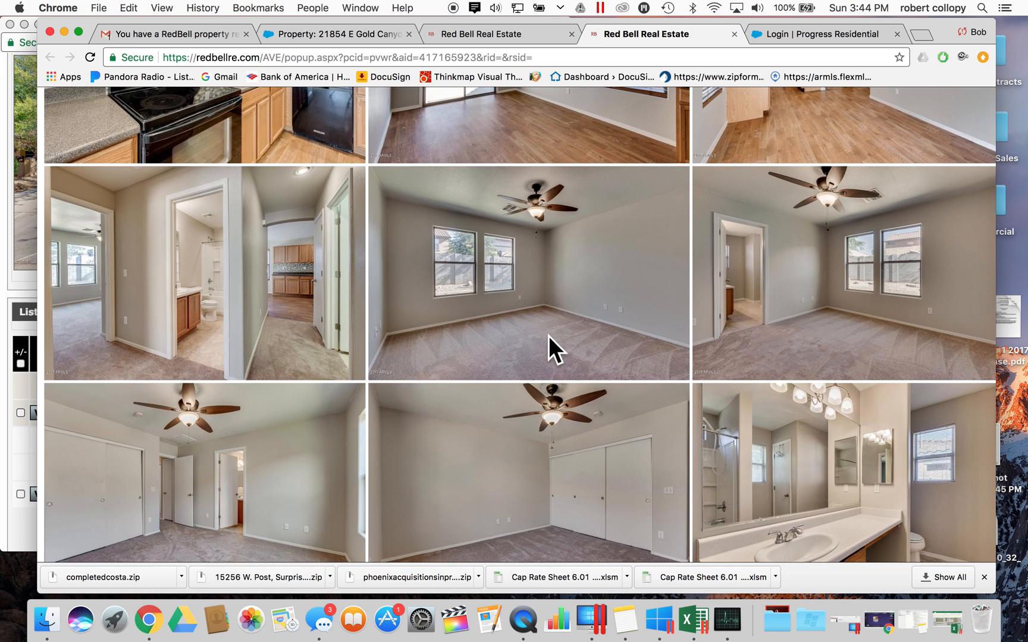
pyautogui.scroll(4, 532, 278)
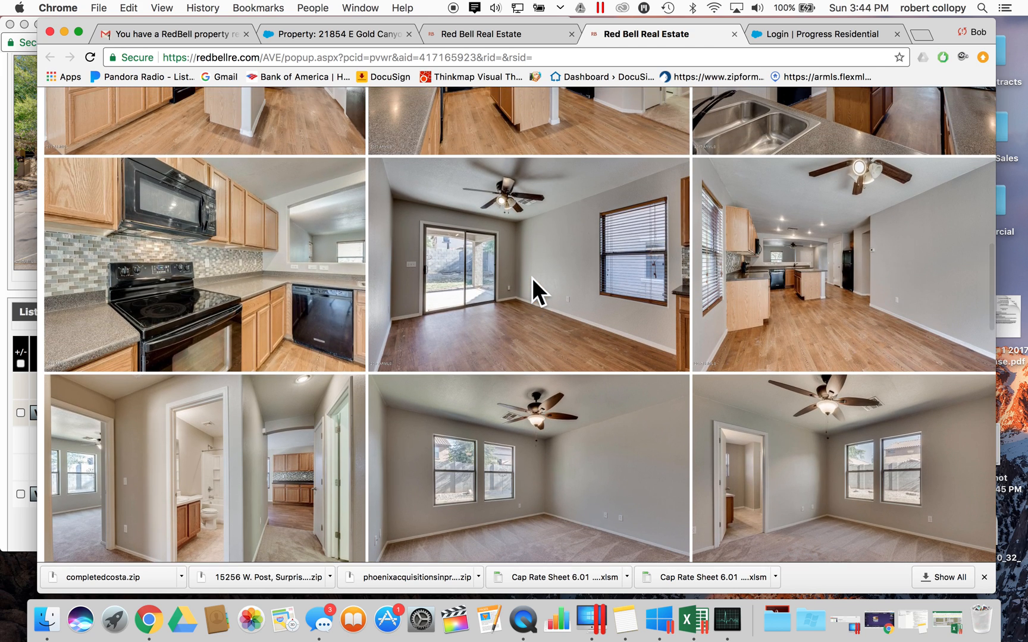
pyautogui.scroll(-2, 531, 278)
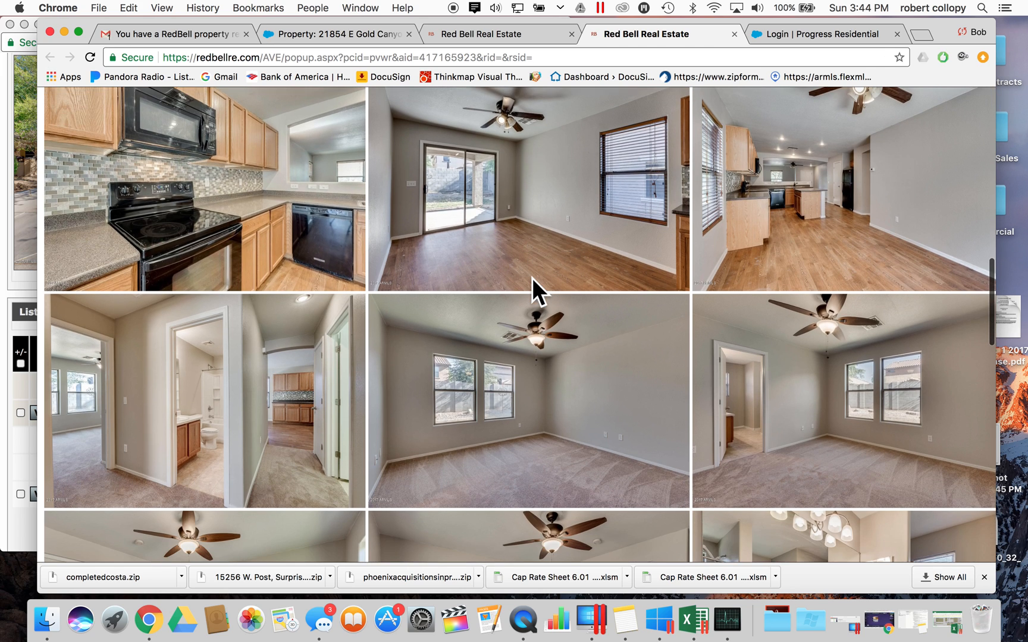
pyautogui.scroll(-3, 532, 278)
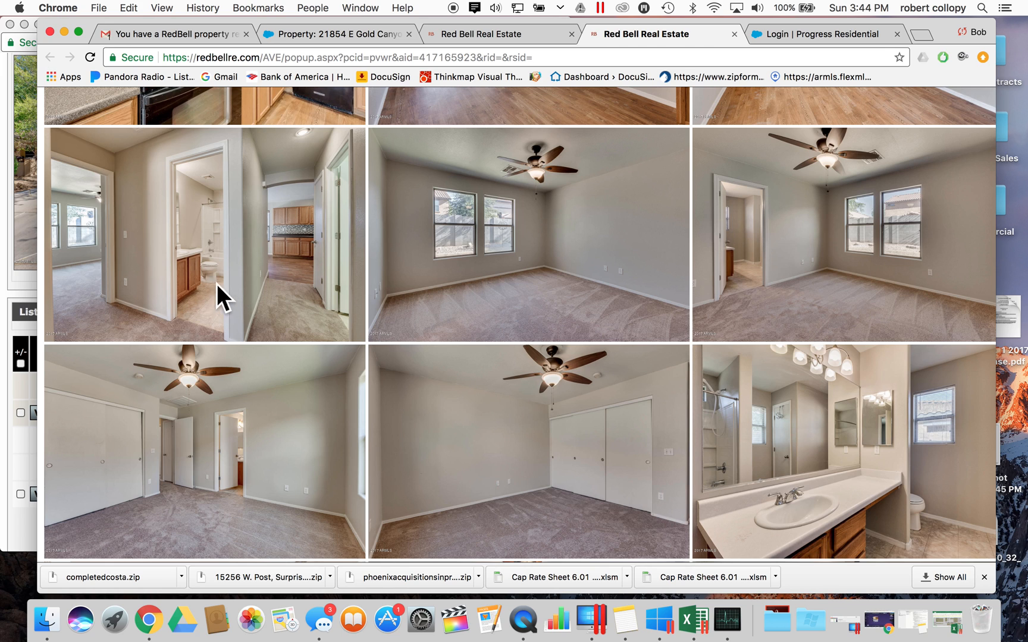
pyautogui.scroll(-5, 434, 302)
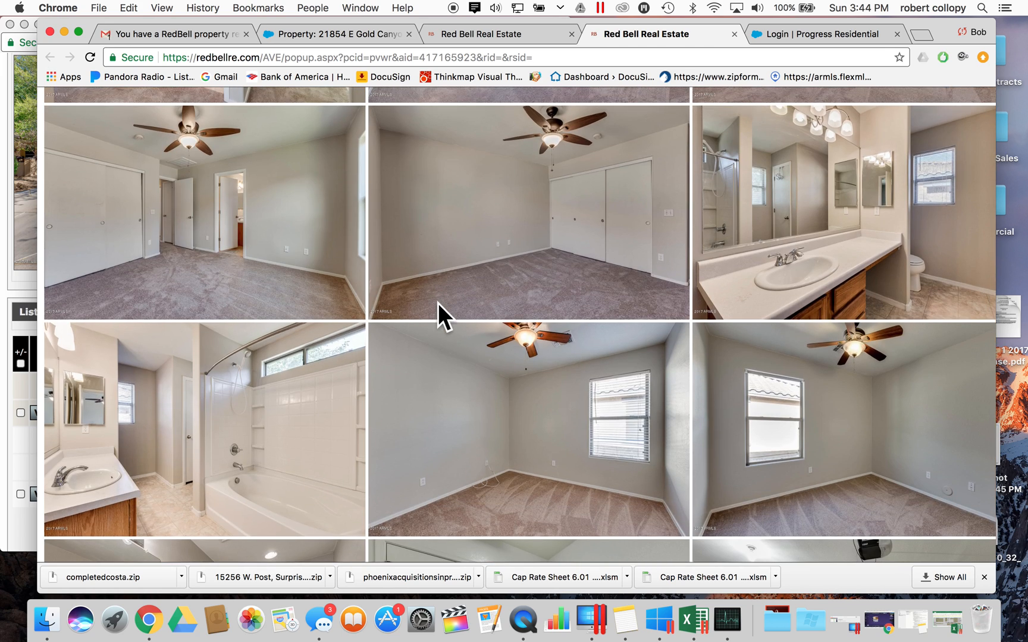
pyautogui.scroll(-6, 437, 302)
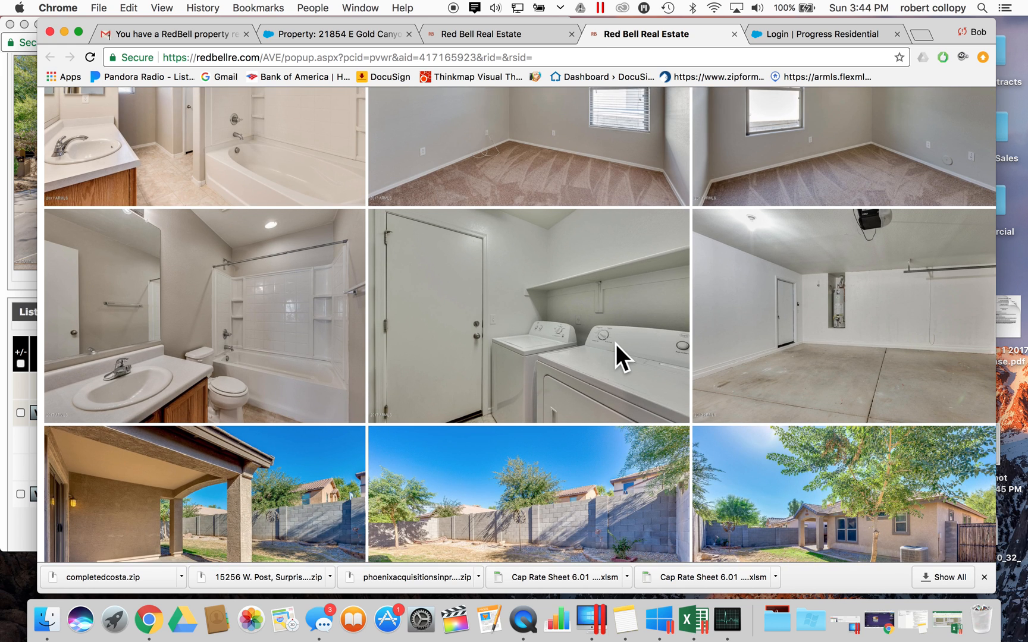
pyautogui.scroll(-3, 615, 344)
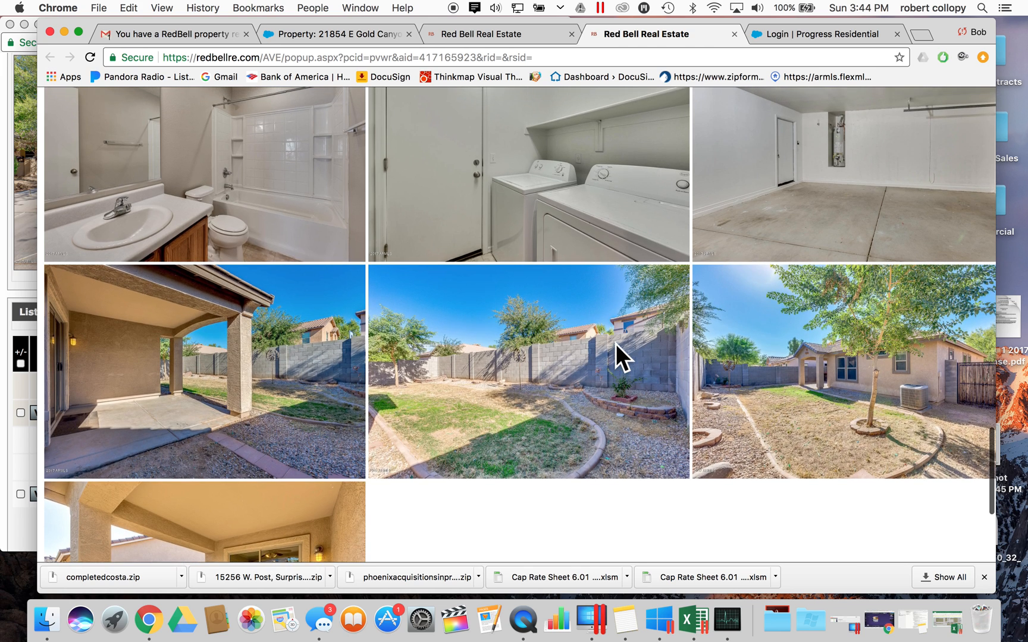
pyautogui.scroll(3, 828, 234)
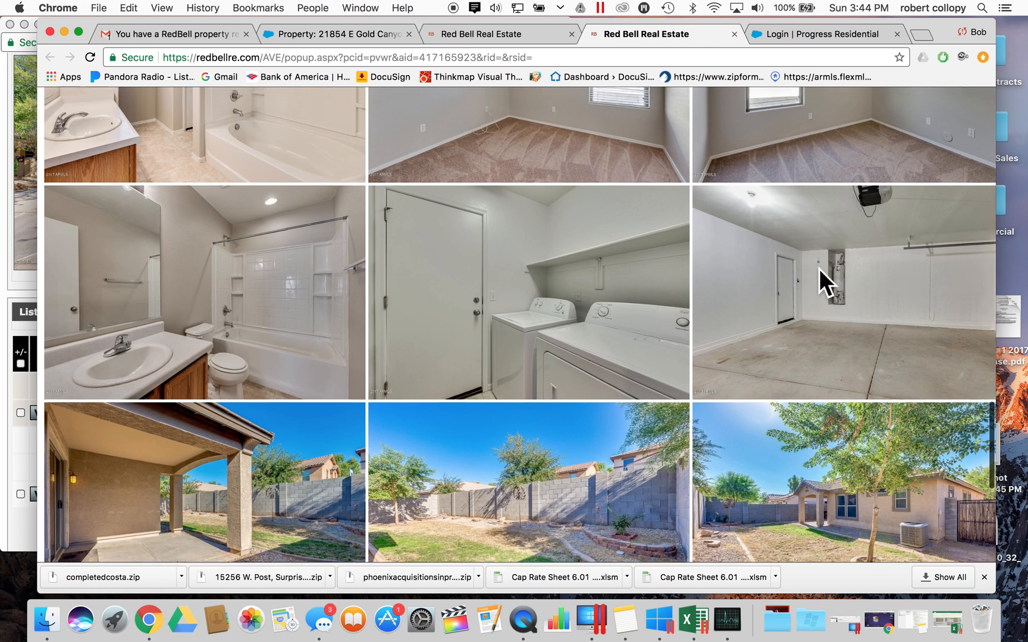
pyautogui.scroll(1, 819, 268)
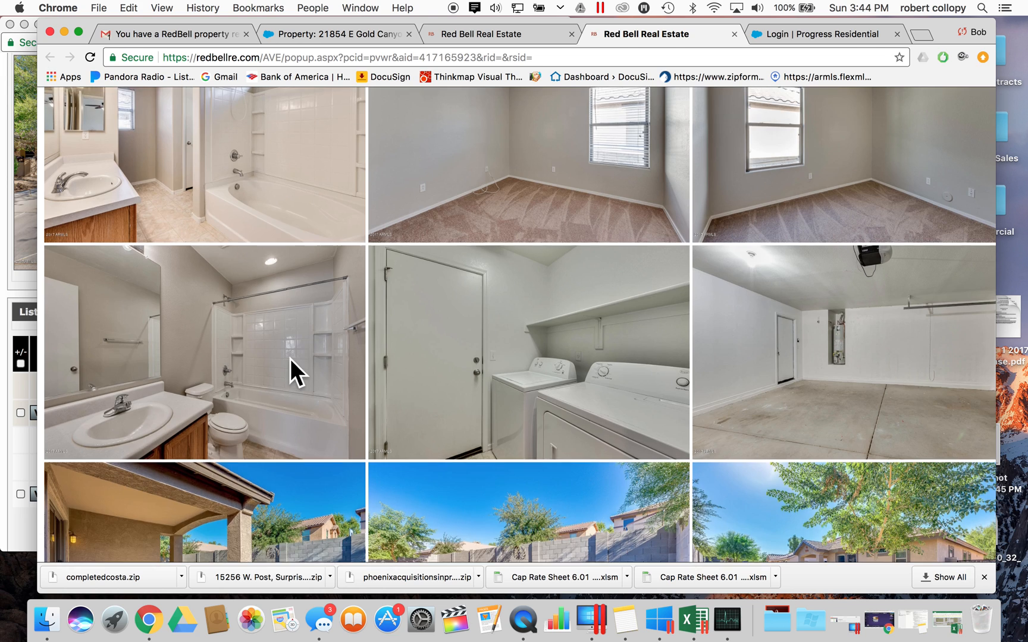
pyautogui.scroll(2, 289, 358)
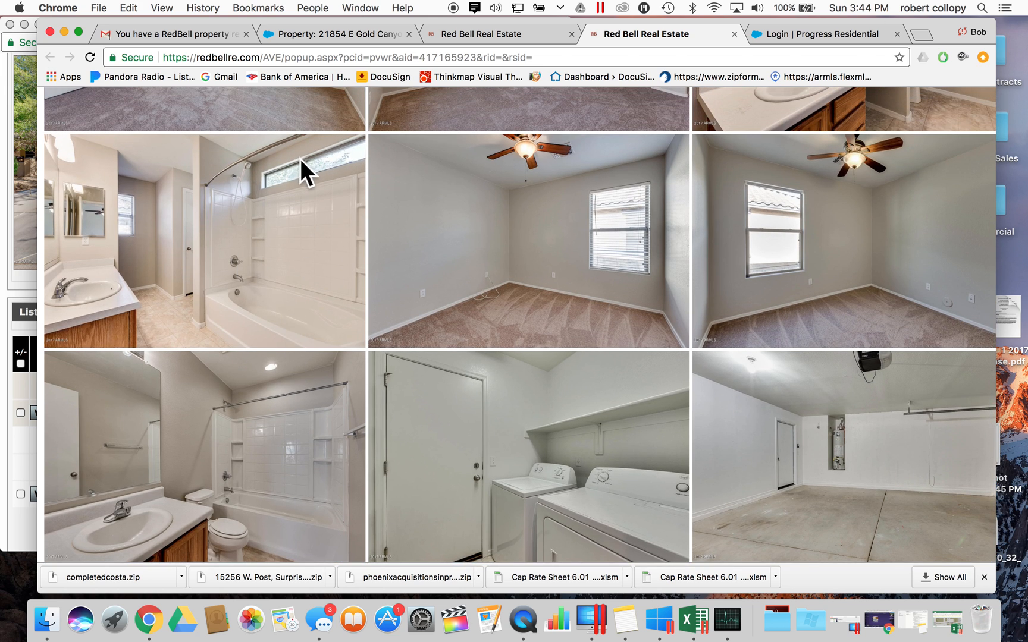
pyautogui.scroll(-5, 298, 504)
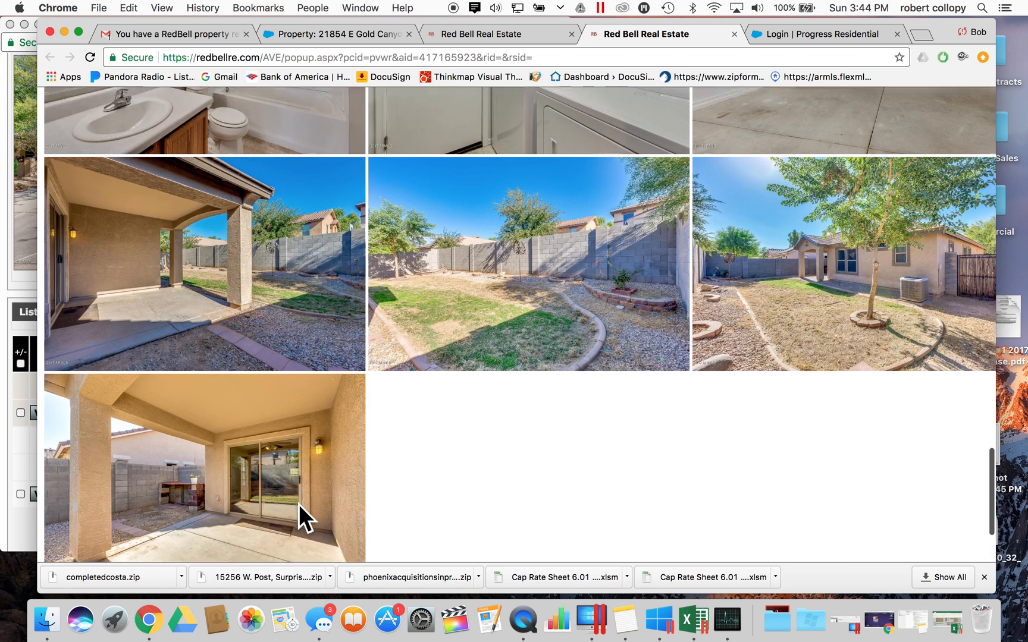
pyautogui.scroll(4, 523, 268)
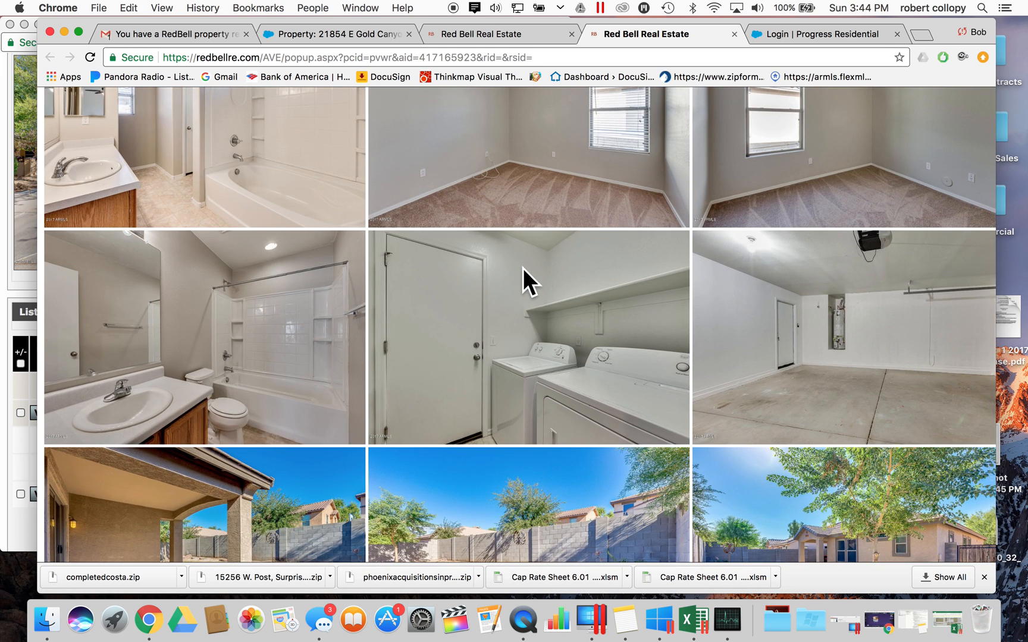
pyautogui.scroll(-4, 523, 268)
pyautogui.scroll(-2, 377, 435)
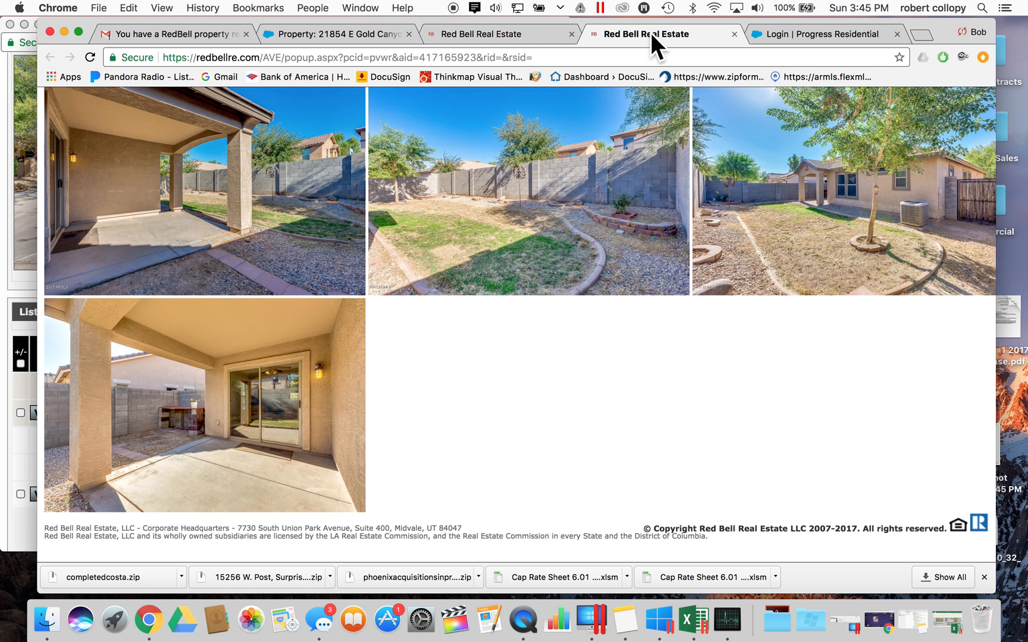
pyautogui.scroll(10, 587, 209)
pyautogui.scroll(6, 587, 209)
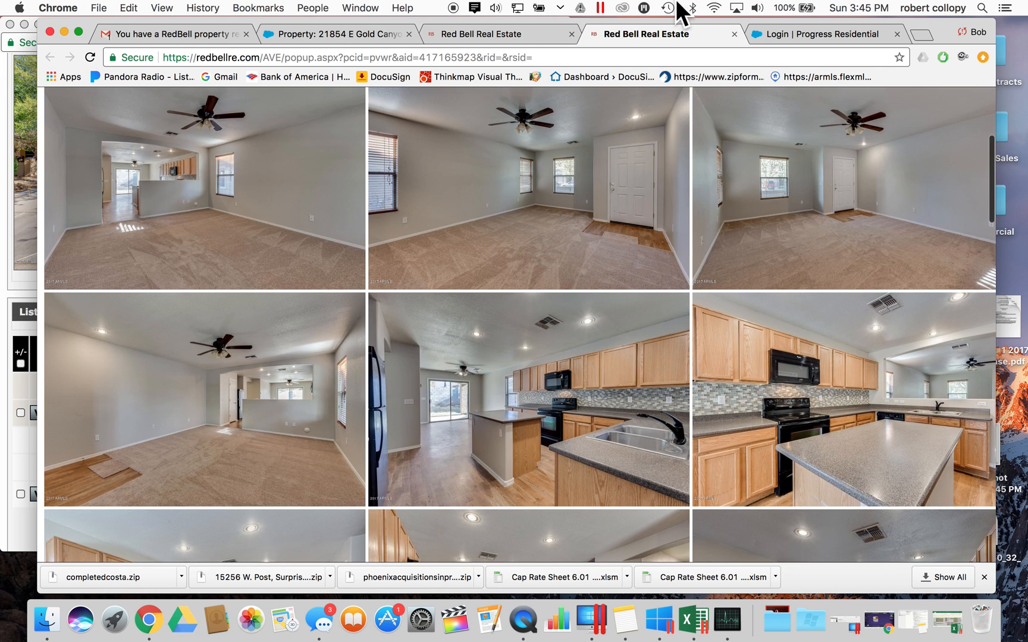
pyautogui.click(523, 30)
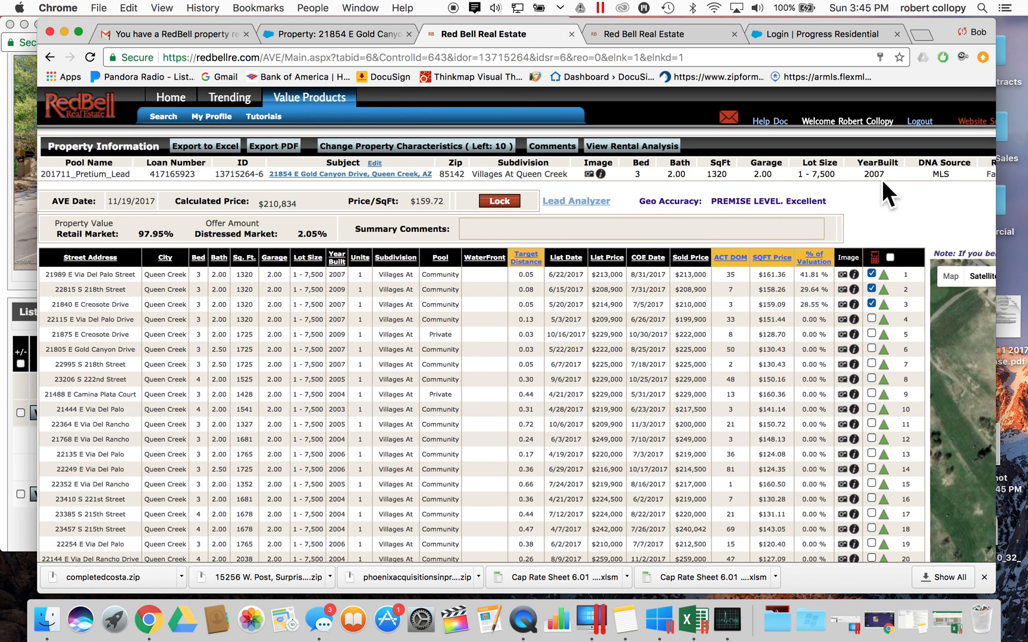
pyautogui.hscroll(10, 882, 179)
pyautogui.hscroll(-6, 491, 201)
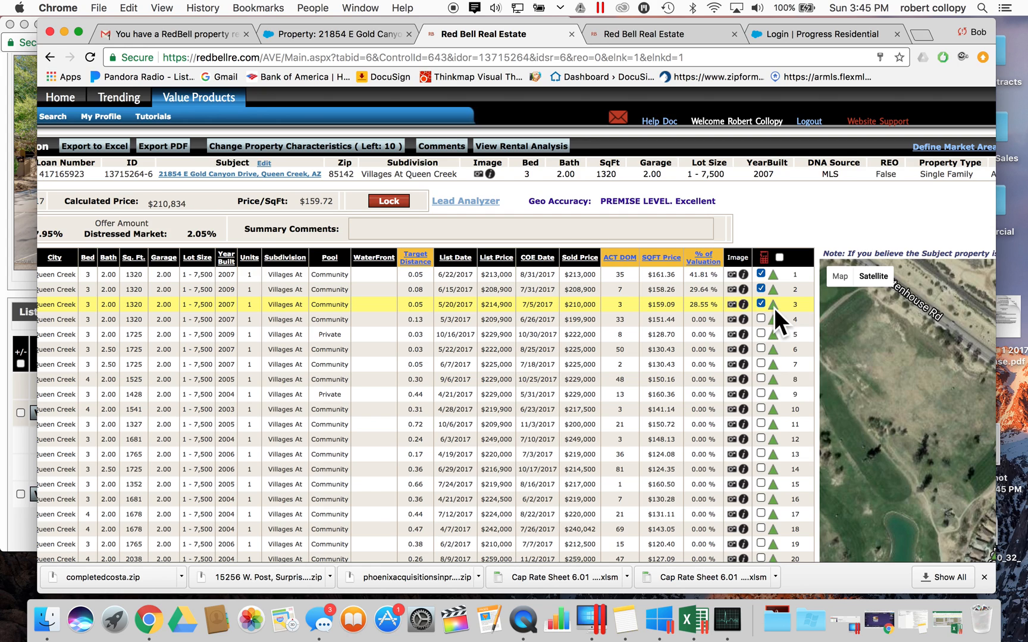
pyautogui.moveTo(774, 308)
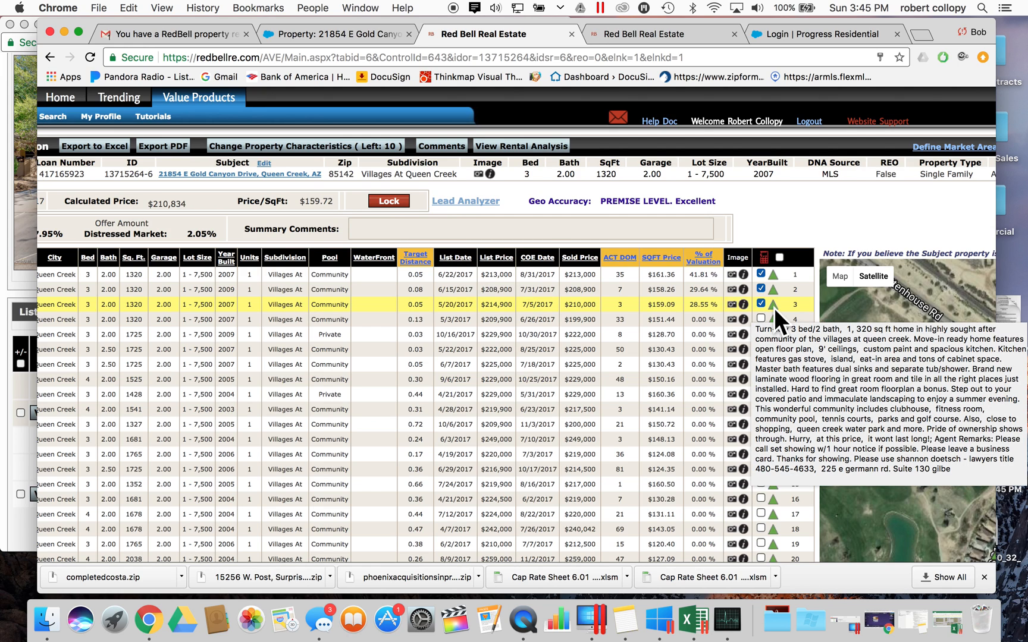
pyautogui.scroll(-1, 774, 308)
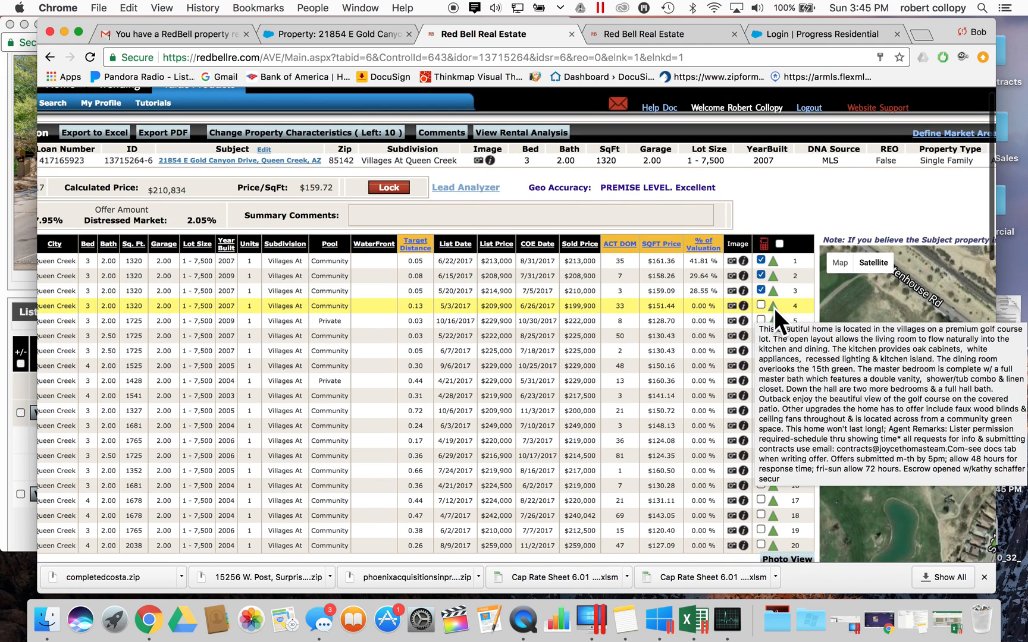
pyautogui.scroll(-6, 774, 307)
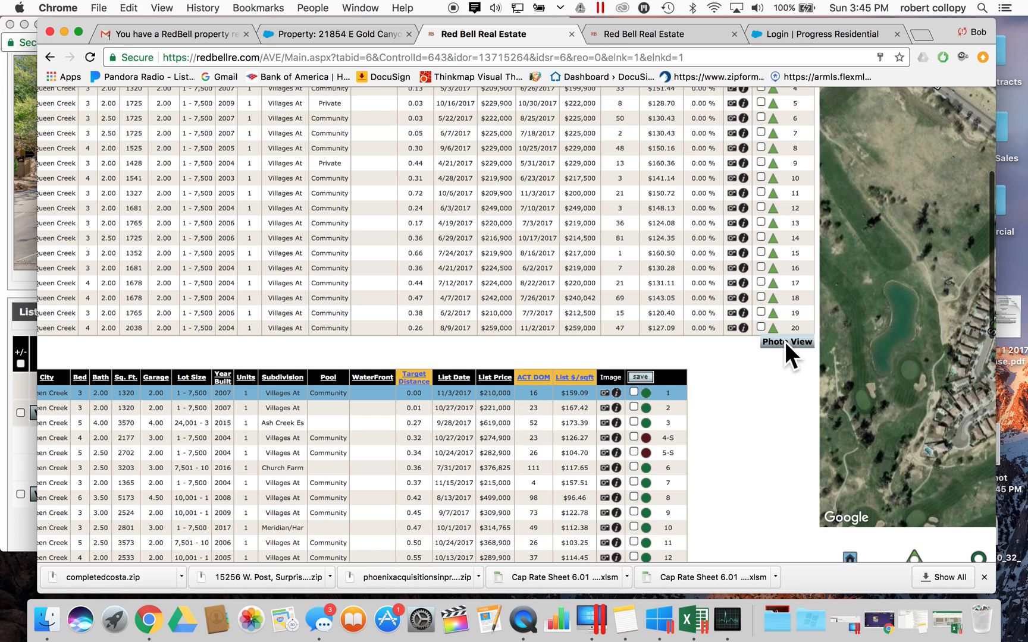
# - Open the selected comps in Photo View, note Sold #2's 0.08 mile distance, and reposition it below the subject gallery
pyautogui.click(785, 343)
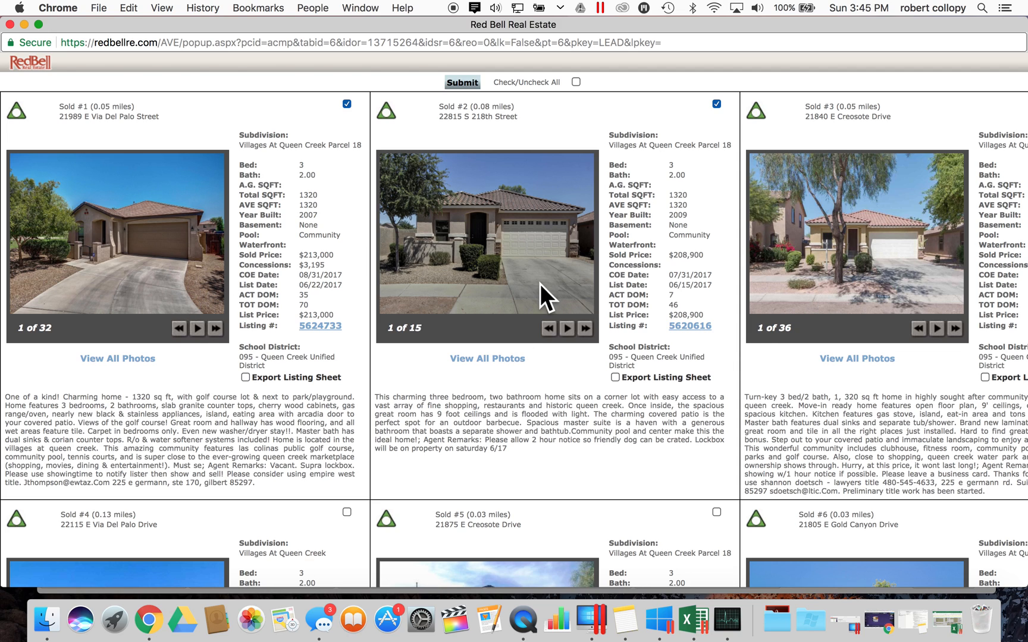
pyautogui.doubleClick(481, 107)
pyautogui.moveTo(314, 20); pyautogui.dragTo(315, 207)
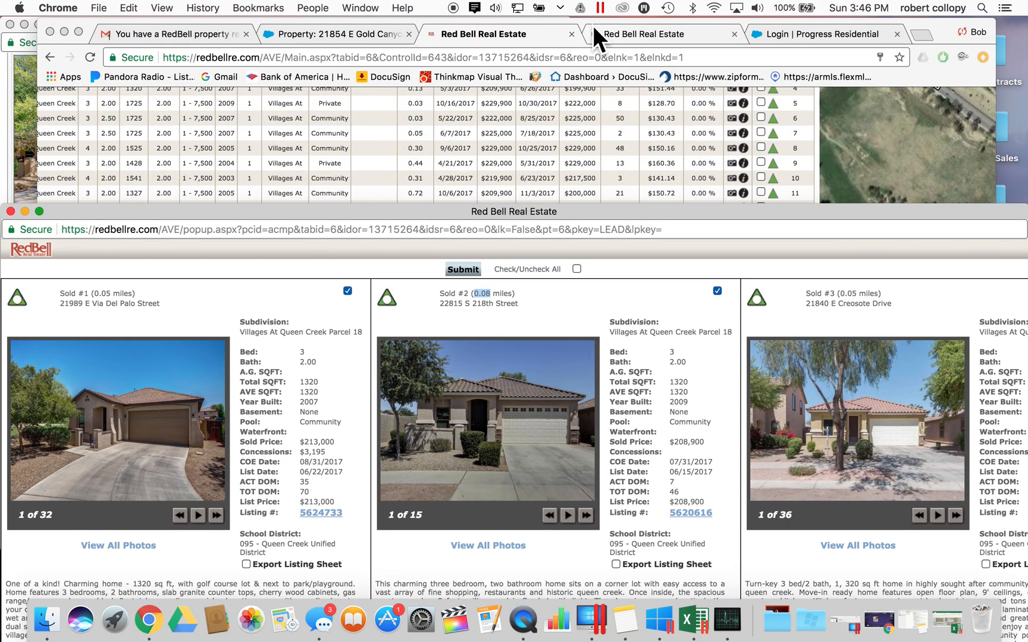
pyautogui.click(650, 33)
pyautogui.scroll(5, 566, 336)
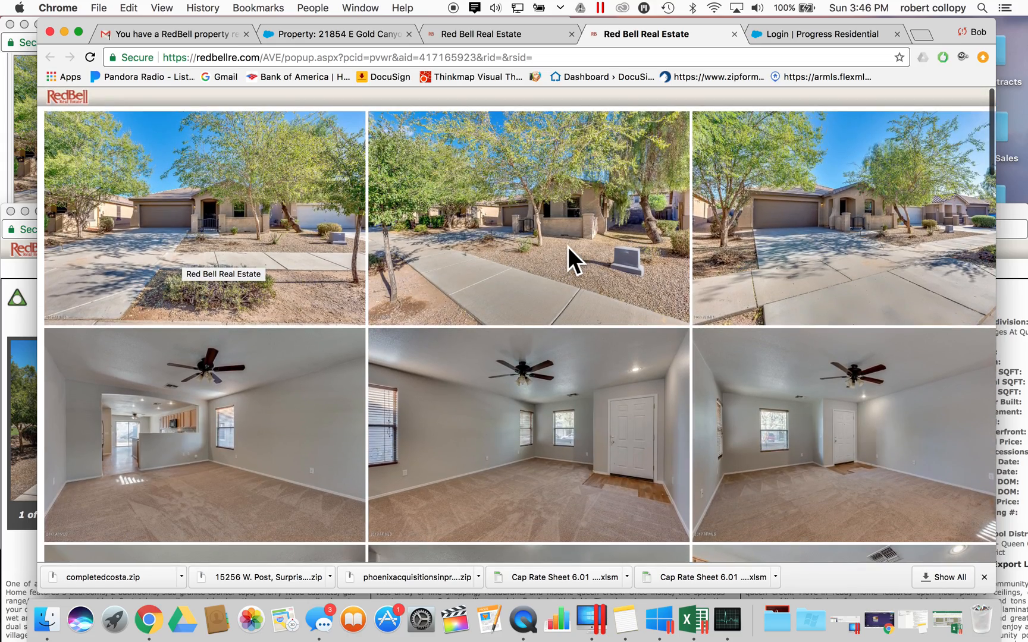
# - Return to the subject's photo grid and raise the comps window showing the $213,000 and $208,900 sold cards
pyautogui.scroll(-15, 567, 246)
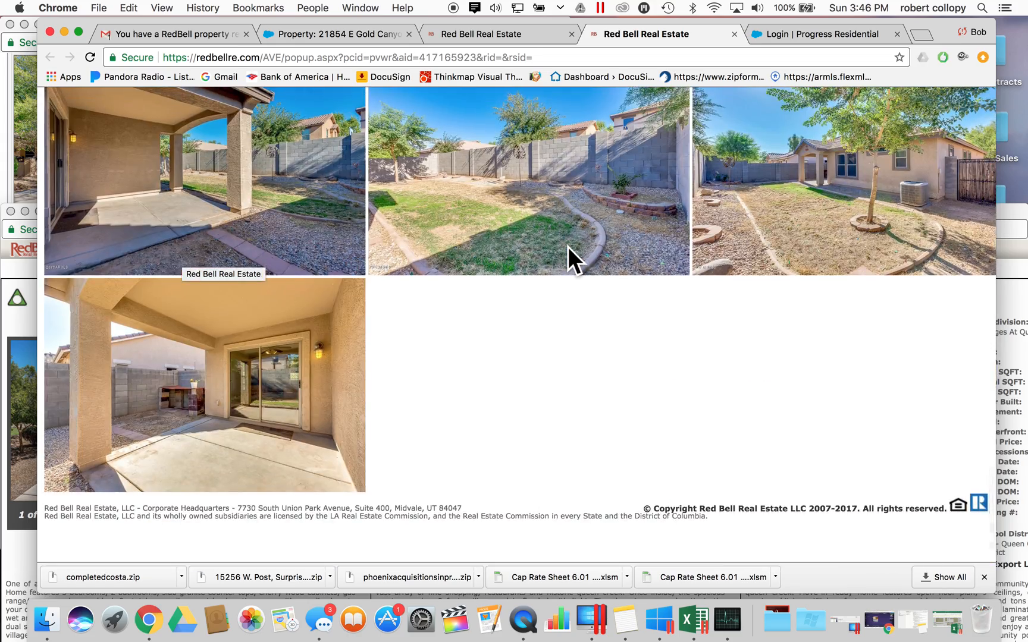
pyautogui.scroll(15, 568, 246)
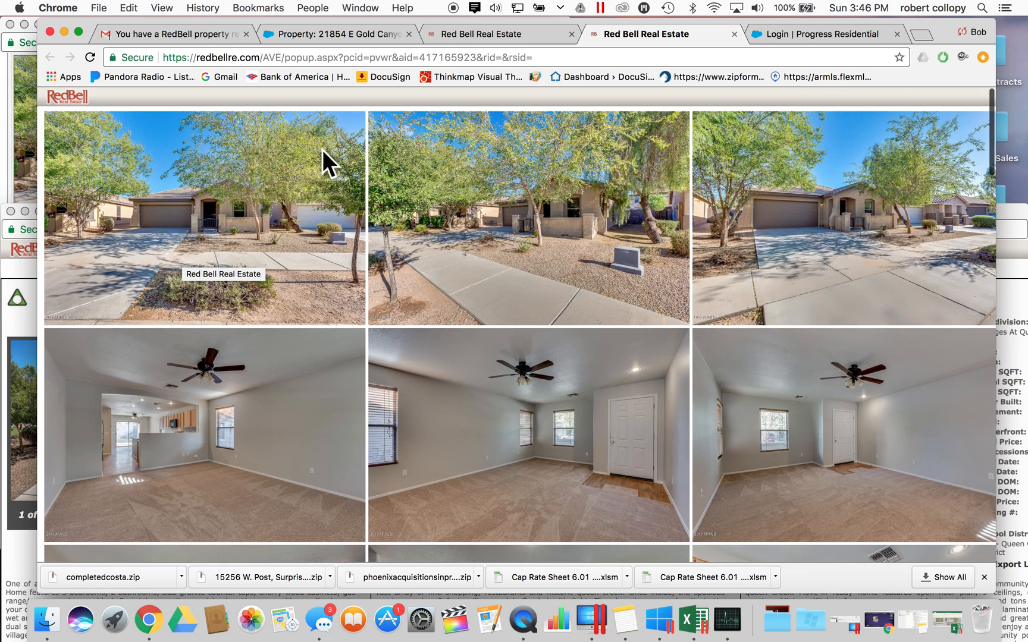
pyautogui.scroll(-15, 639, 189)
pyautogui.scroll(8, 639, 189)
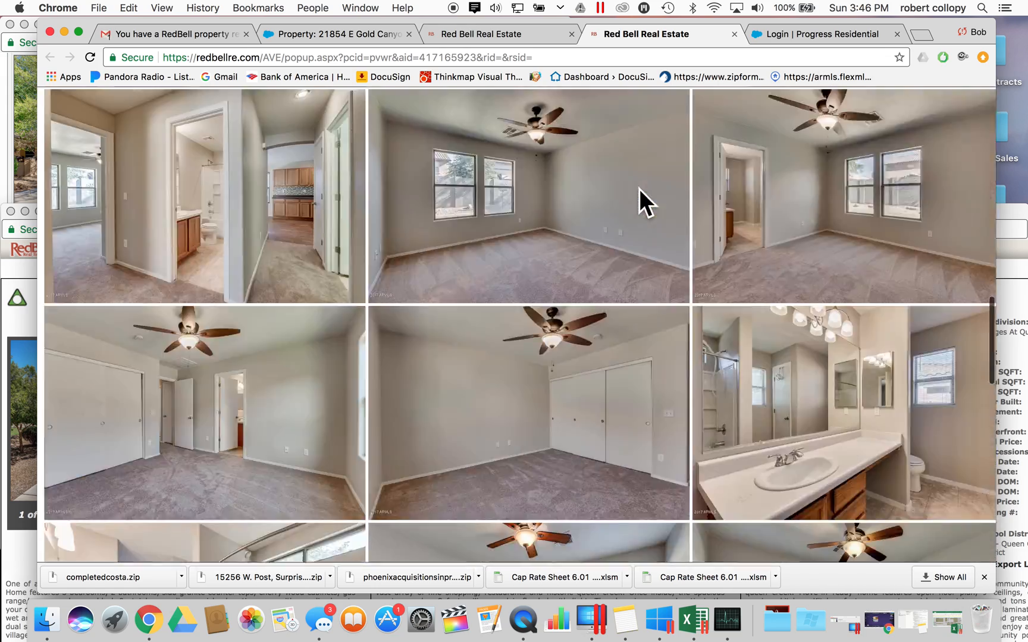
pyautogui.click(498, 29)
pyautogui.click(781, 27)
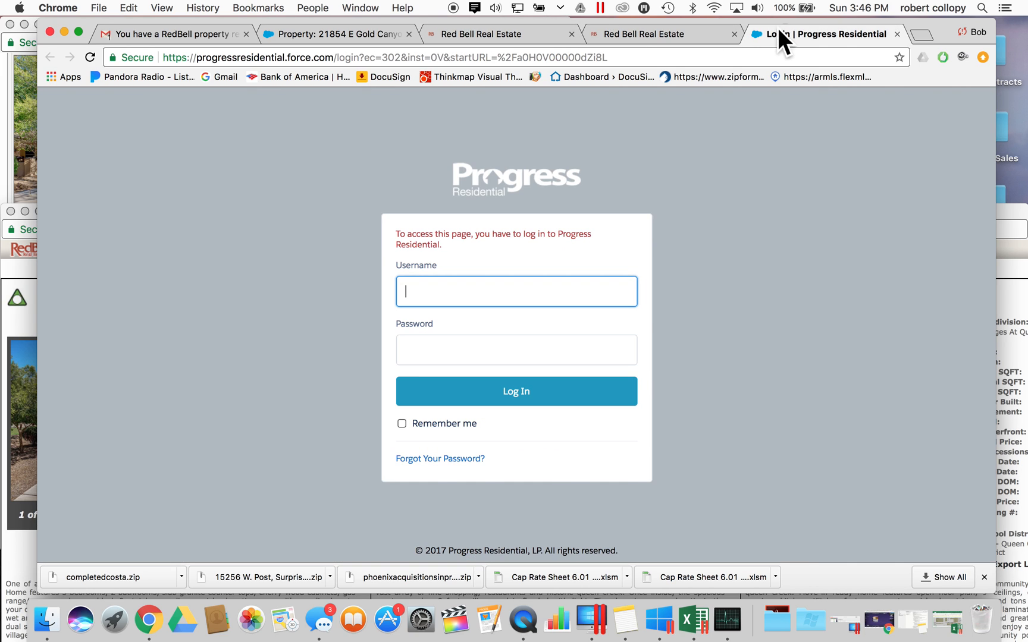
pyautogui.click(612, 37)
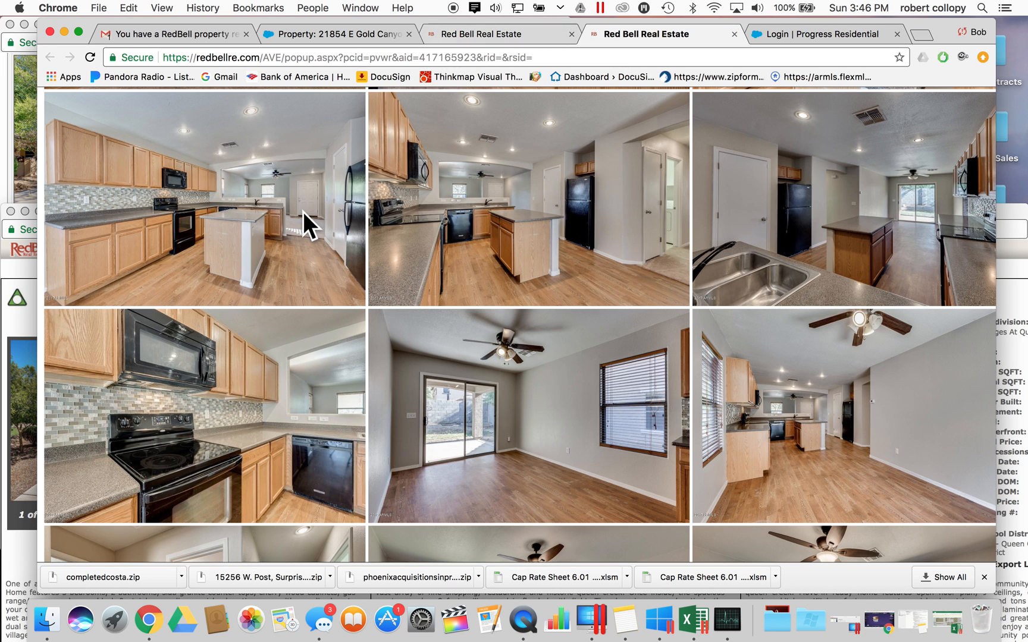
pyautogui.click(19, 220)
pyautogui.scroll(-2, 428, 392)
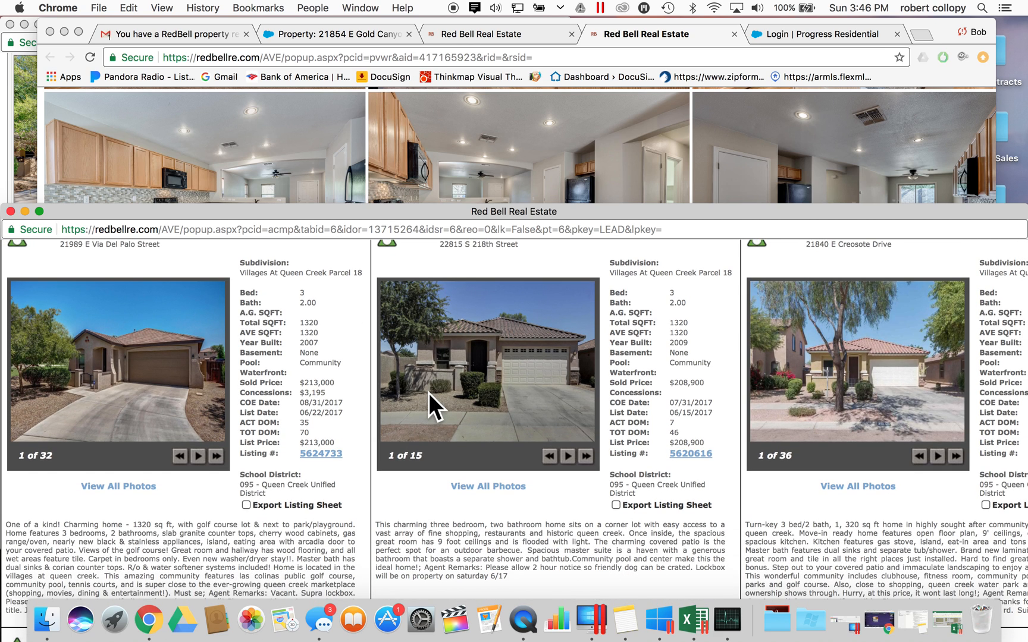
pyautogui.scroll(-5, 428, 392)
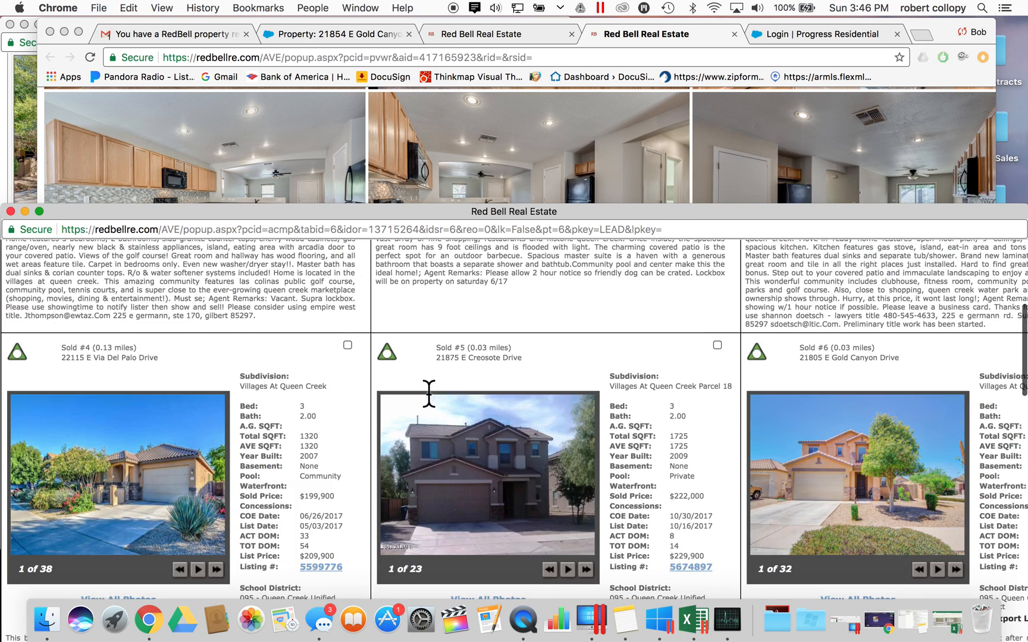
pyautogui.scroll(-3, 429, 392)
pyautogui.scroll(2, 429, 392)
pyautogui.scroll(-3, 428, 392)
pyautogui.scroll(3, 428, 392)
pyautogui.scroll(-1, 429, 392)
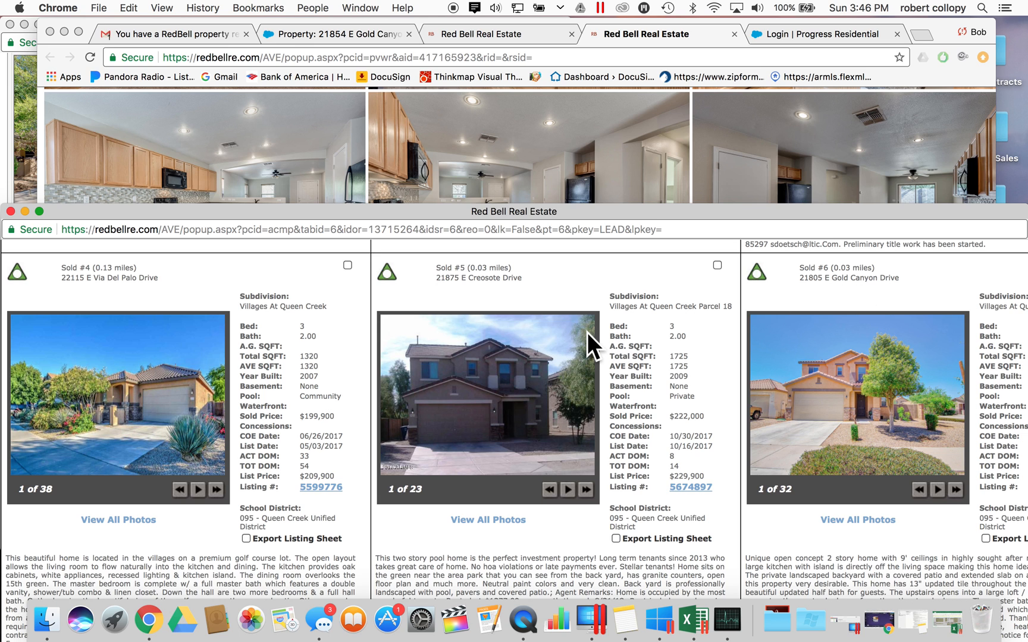
pyautogui.scroll(8, 508, 302)
pyautogui.scroll(-8, 509, 302)
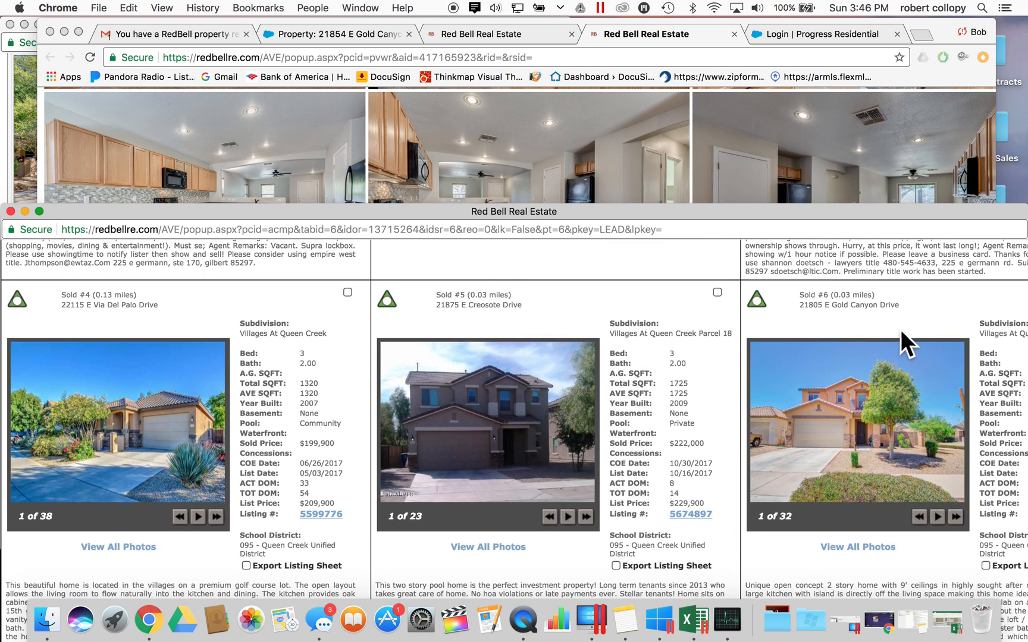
pyautogui.scroll(-8, 649, 363)
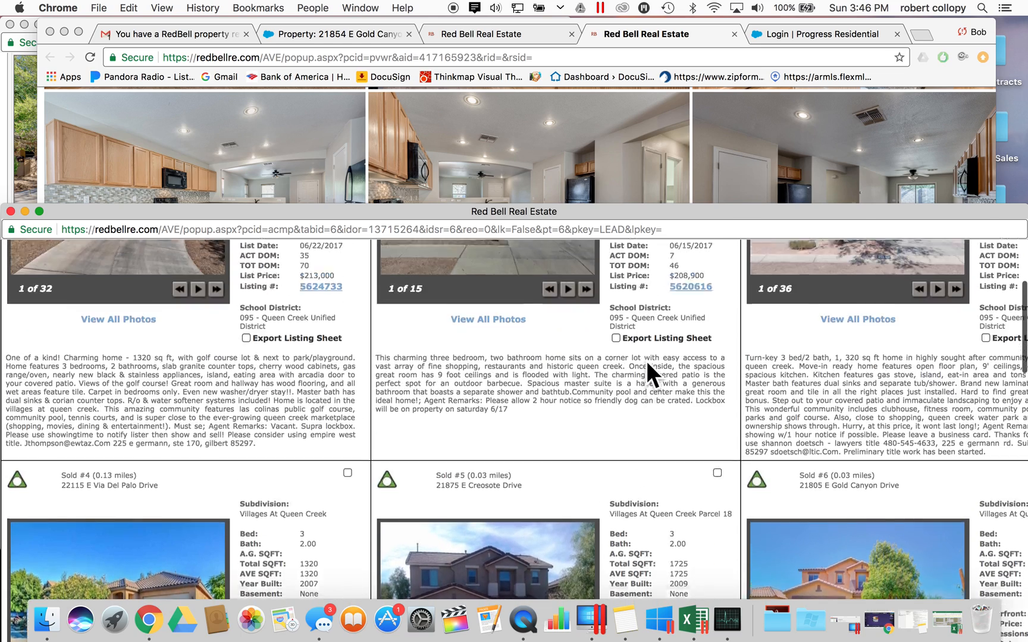
pyautogui.scroll(3, 907, 361)
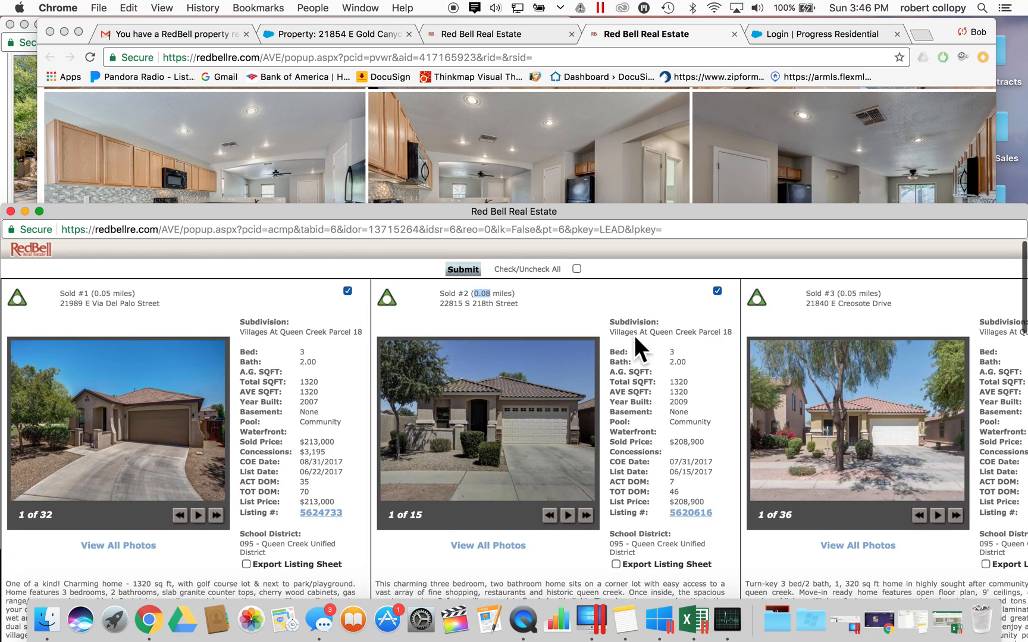
pyautogui.scroll(-5, 641, 380)
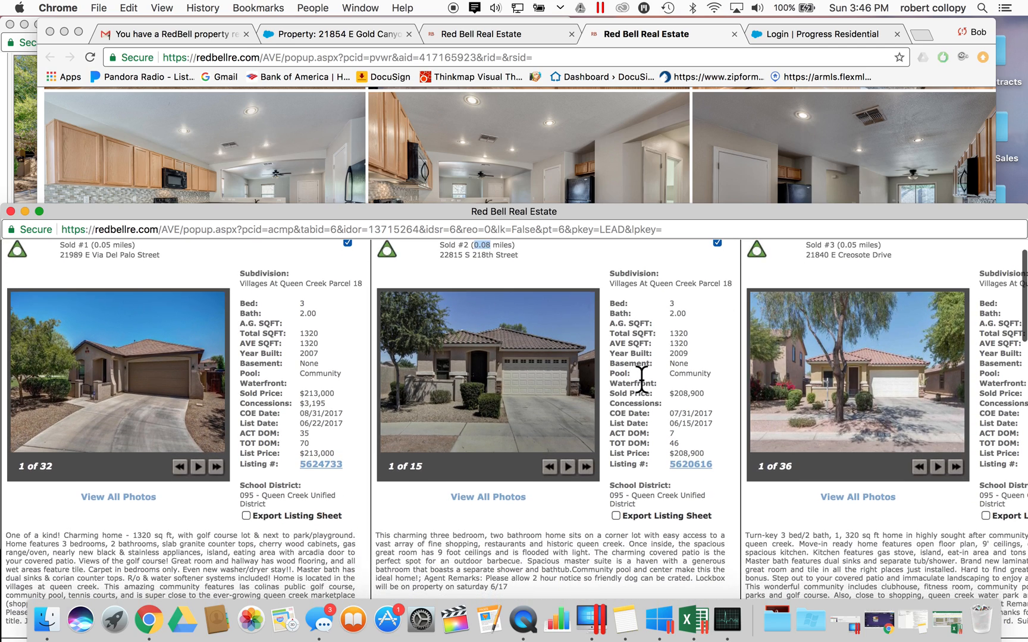
pyautogui.scroll(-4, 641, 379)
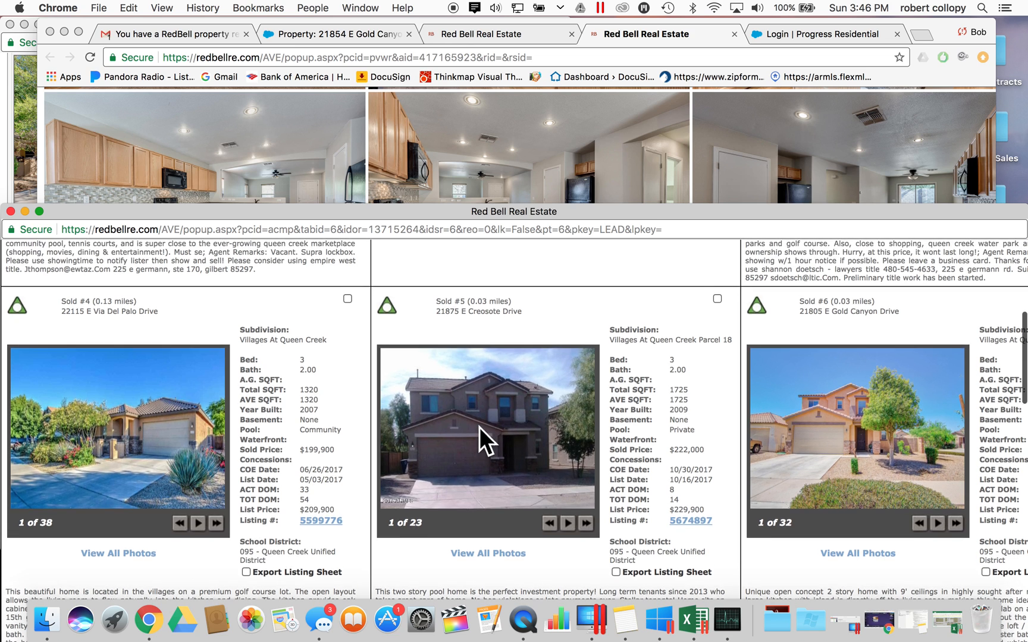
pyautogui.scroll(6, 480, 428)
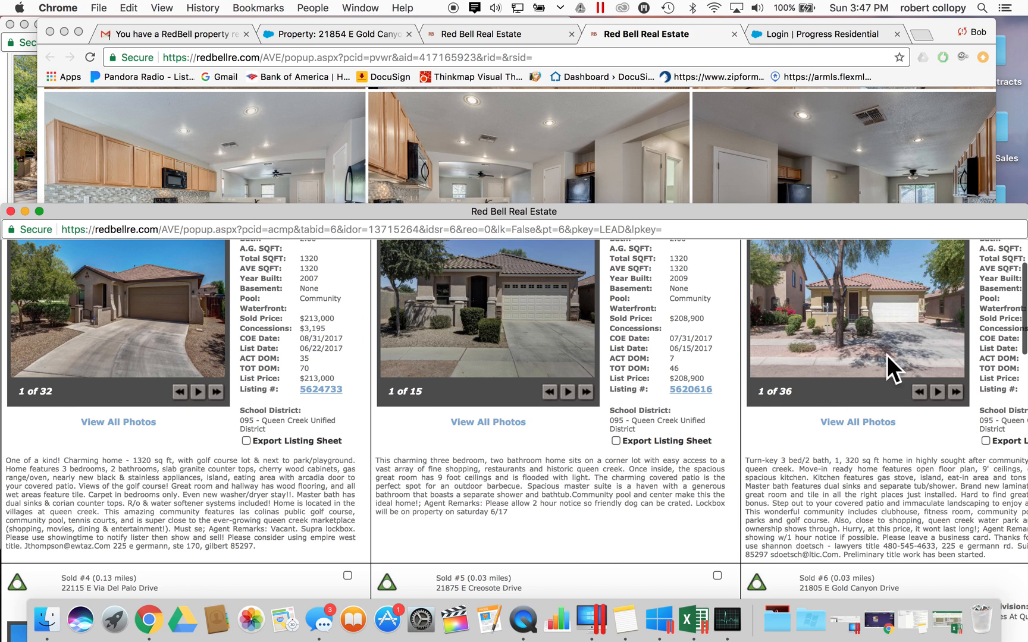
pyautogui.scroll(-5, 571, 553)
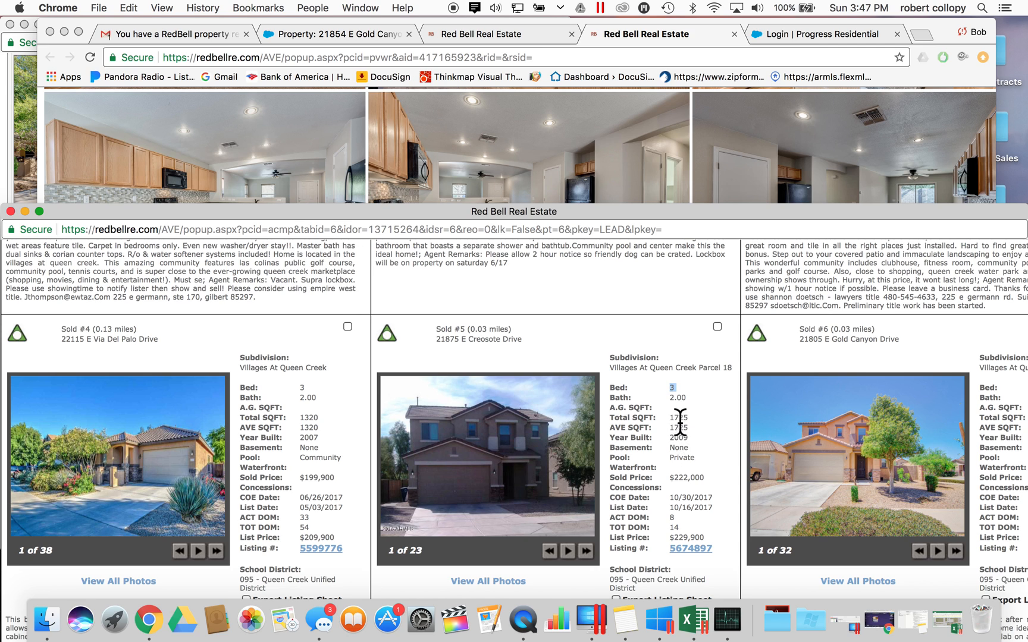
pyautogui.scroll(-1, 677, 450)
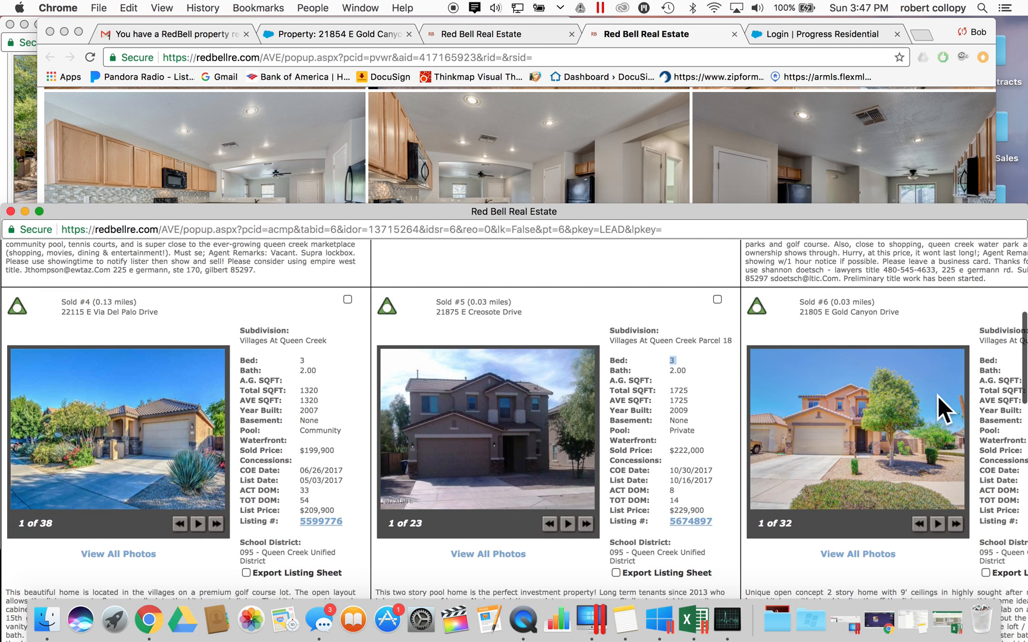
pyautogui.scroll(-10, 853, 399)
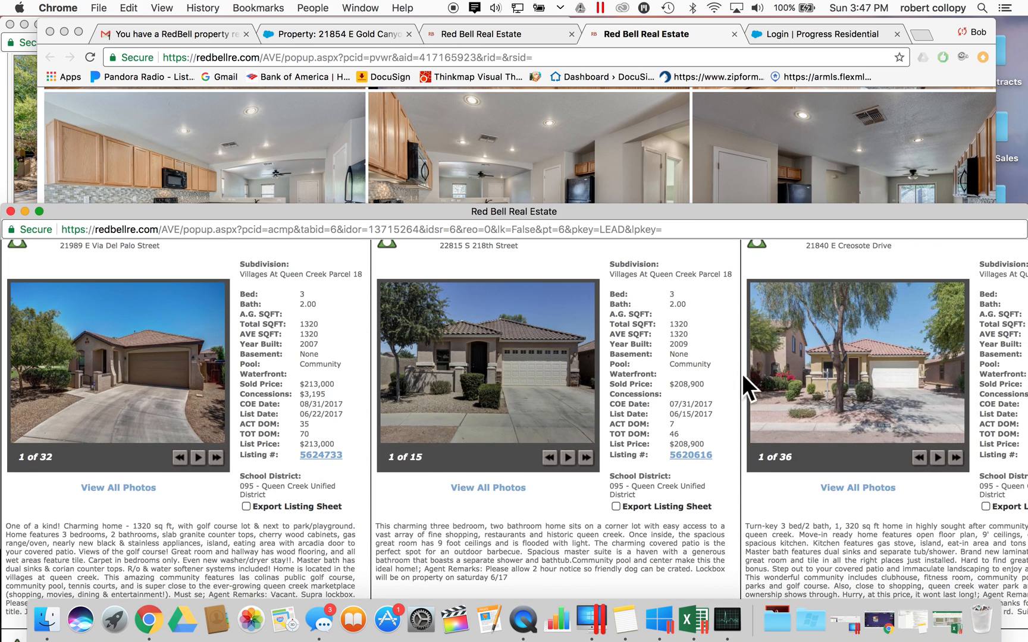
pyautogui.scroll(-8, 637, 386)
pyautogui.scroll(-6, 640, 399)
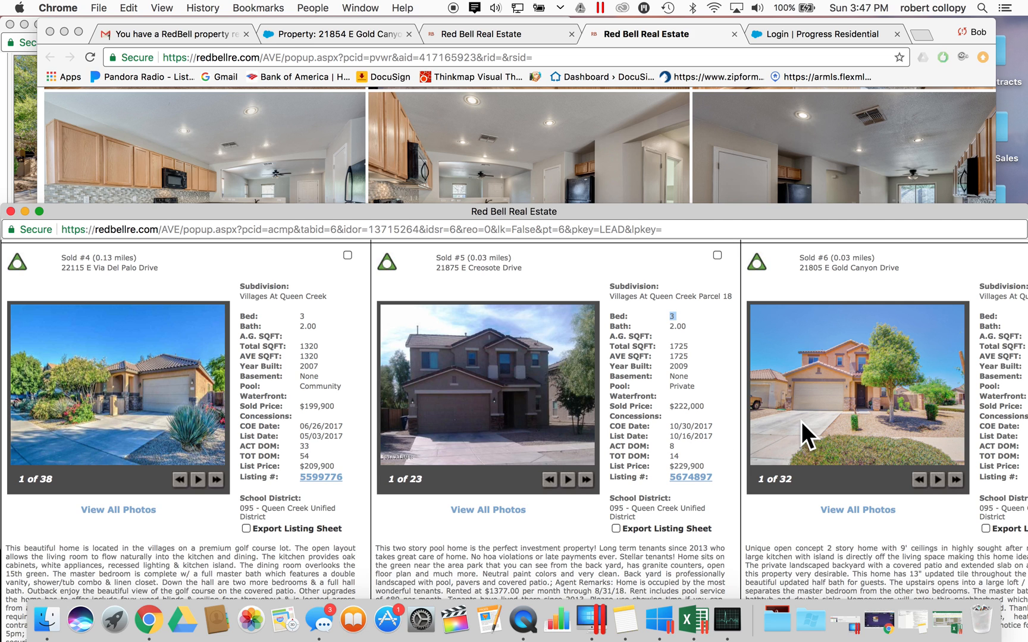
# - Advance listing 5674897's slideshow to photo 14 of 23 and review the Sold #1 and #2 cards
pyautogui.scroll(-2, 802, 420)
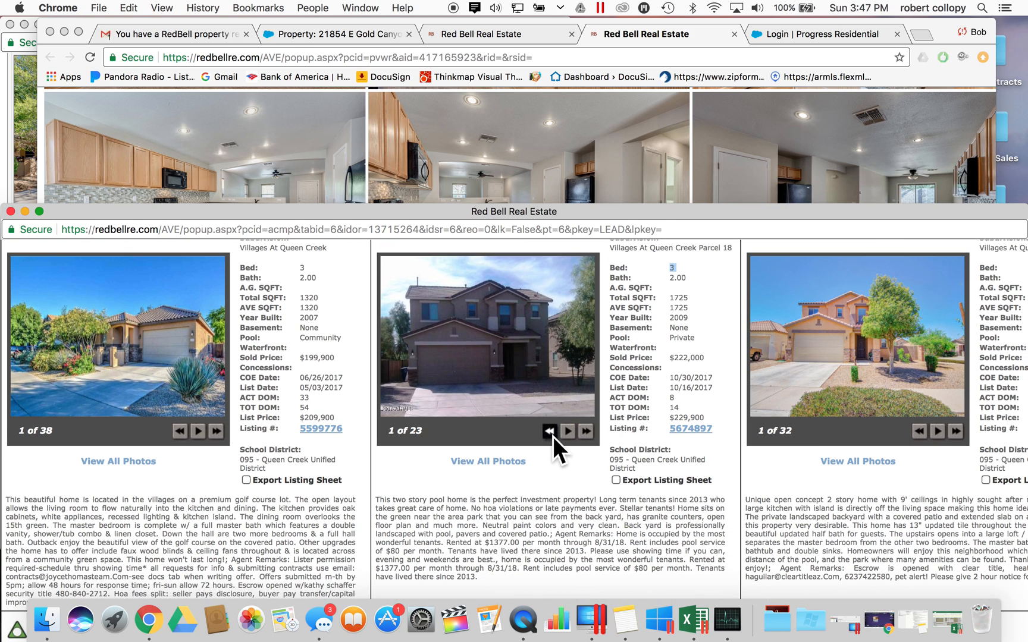
pyautogui.click(584, 431)
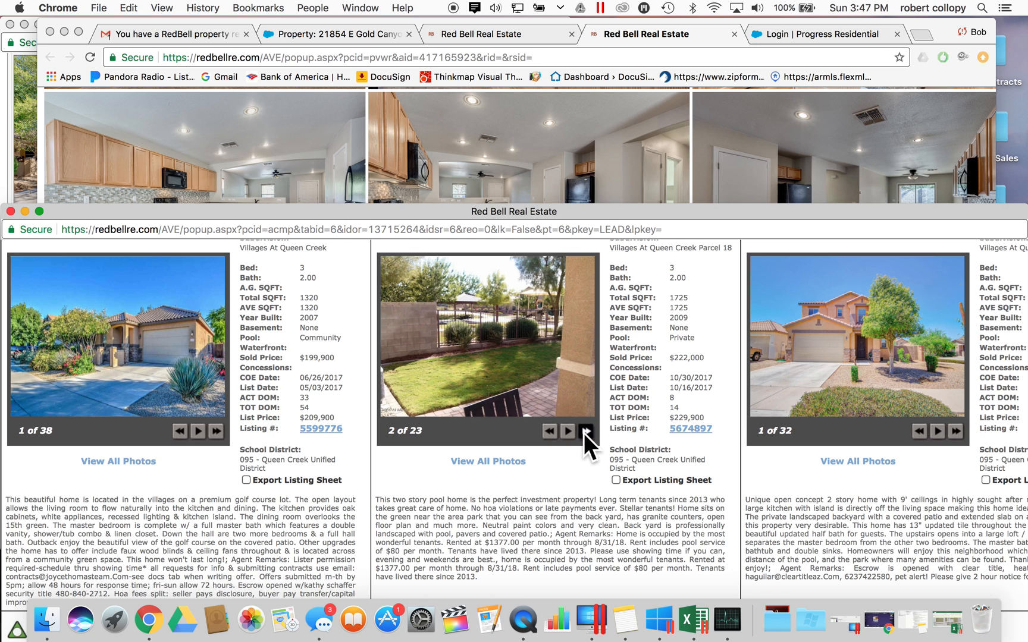
pyautogui.click(585, 434)
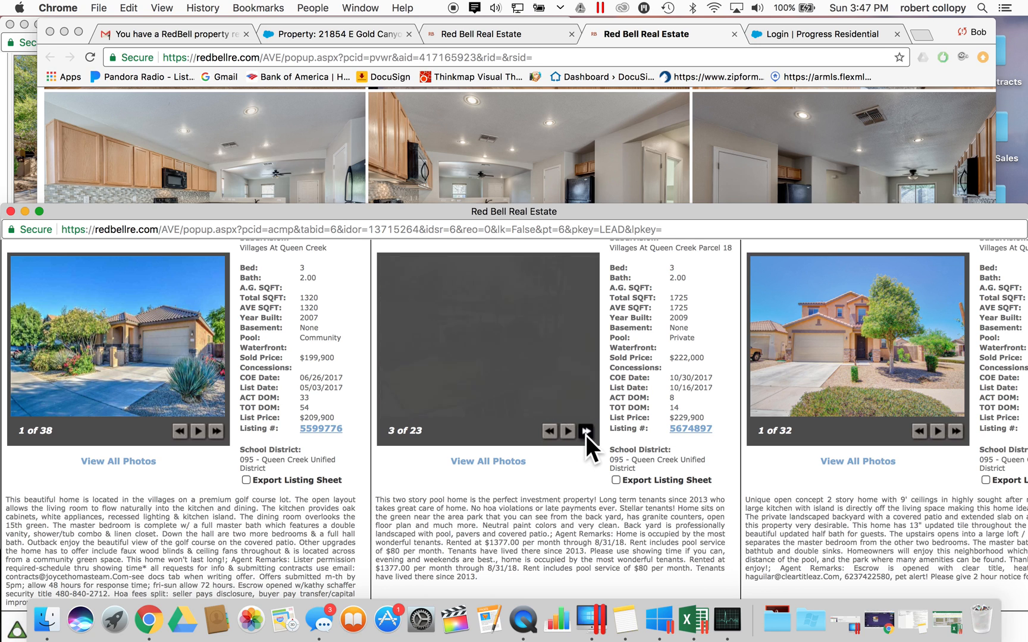
pyautogui.click(587, 436)
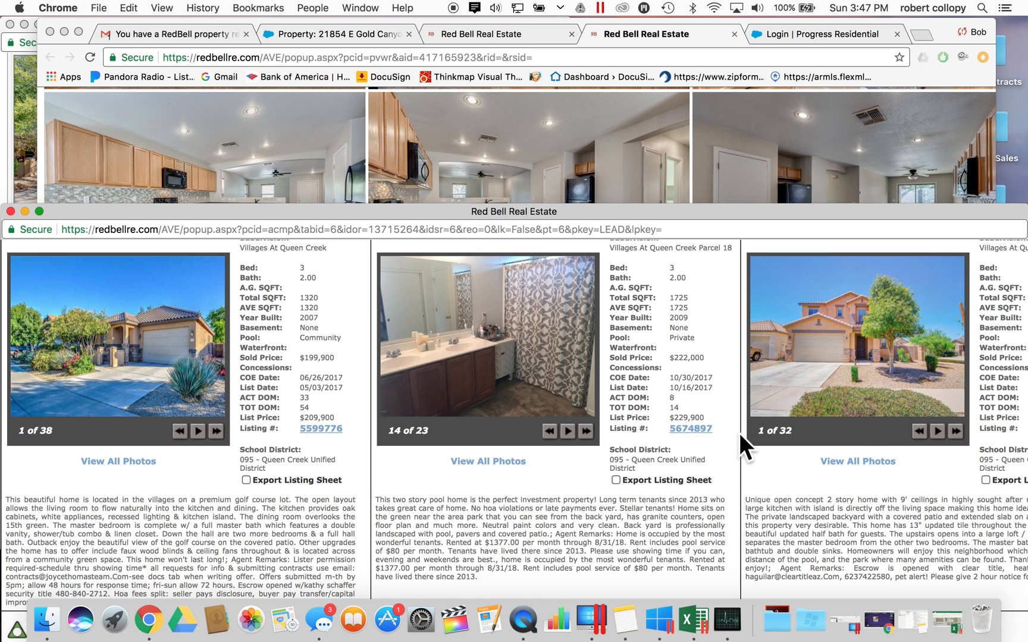
pyautogui.scroll(-2, 739, 433)
pyautogui.scroll(-2, 739, 433)
pyautogui.scroll(1, 739, 433)
pyautogui.scroll(-5, 738, 433)
pyautogui.scroll(10, 738, 433)
# - Review the sold comp cards, close the photo window, and return to the comps grid with comps 1–3 checked
pyautogui.scroll(5, 738, 433)
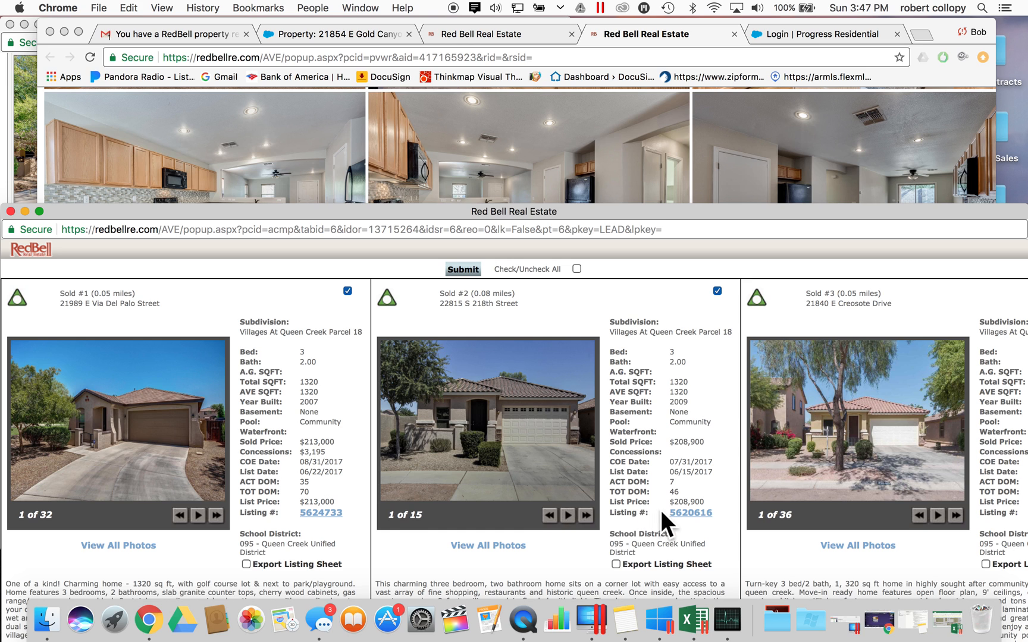
pyautogui.scroll(-5, 445, 464)
pyautogui.scroll(4, 446, 464)
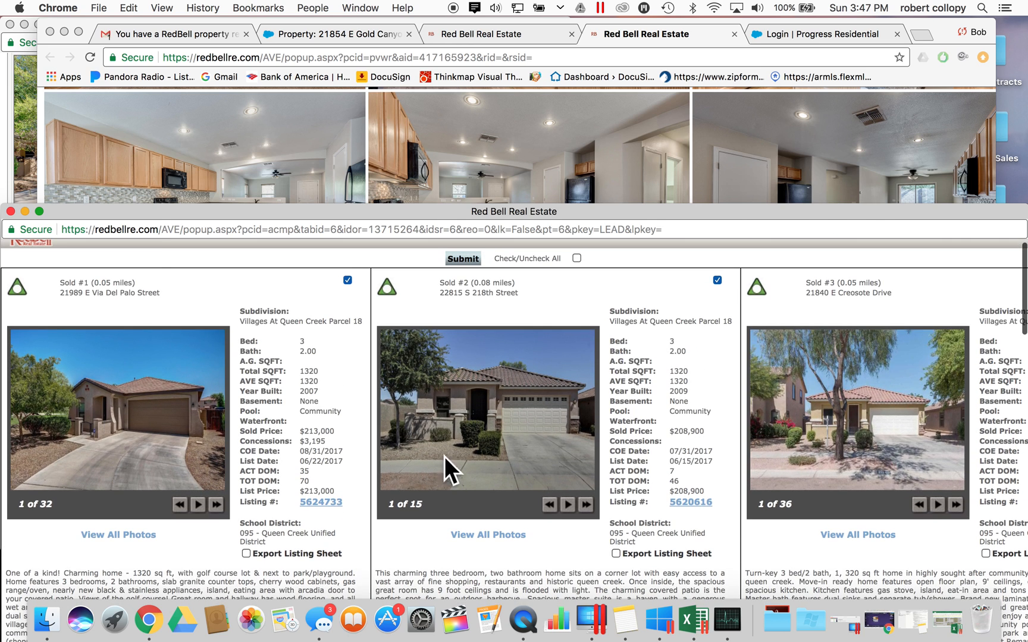
pyautogui.scroll(-1, 212, 374)
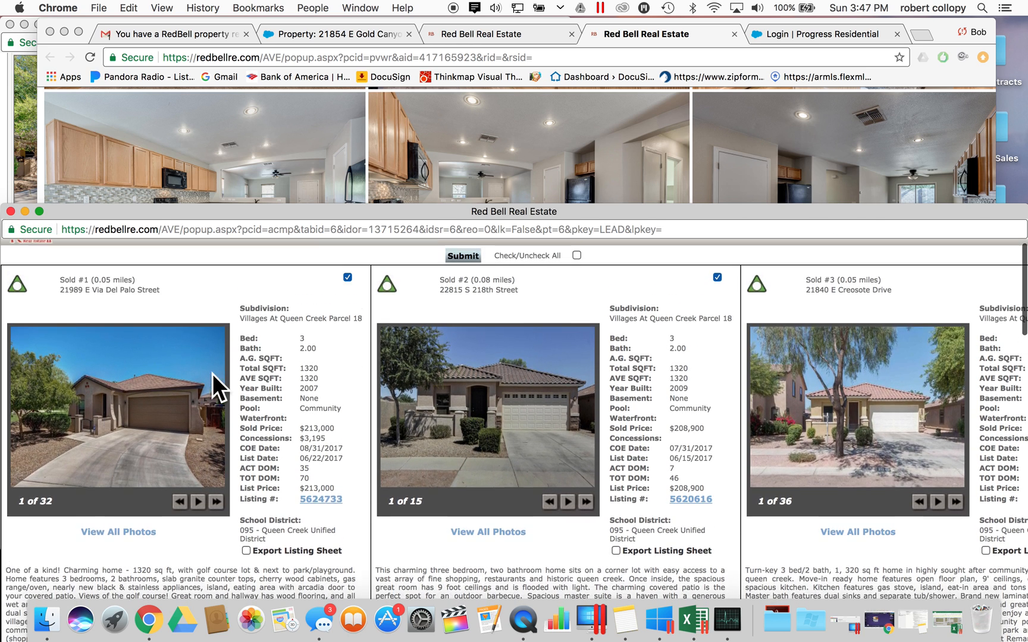
pyautogui.scroll(2, 178, 357)
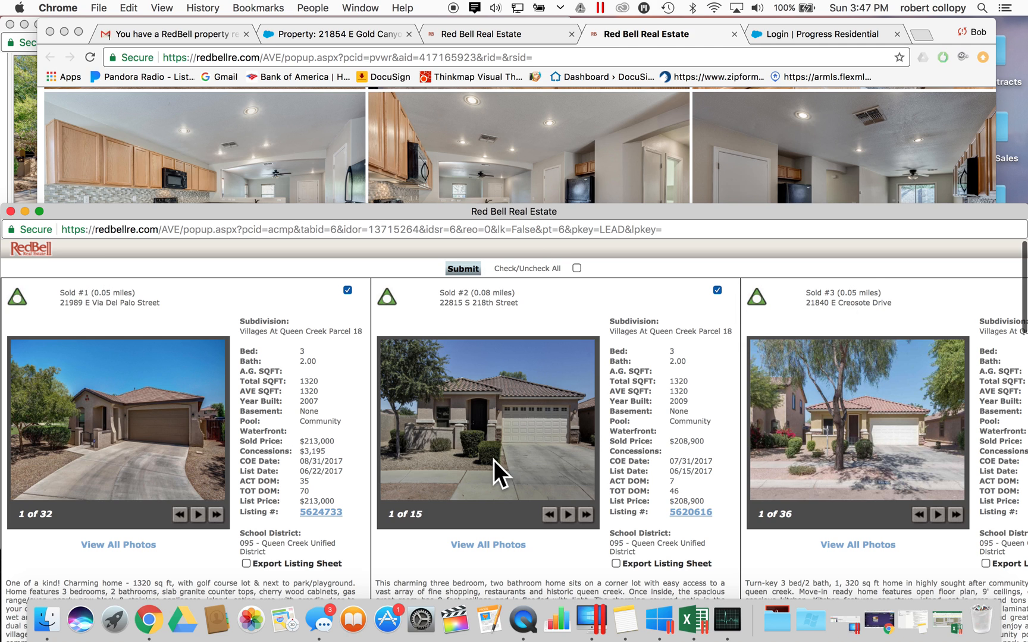
pyautogui.scroll(-10, 531, 434)
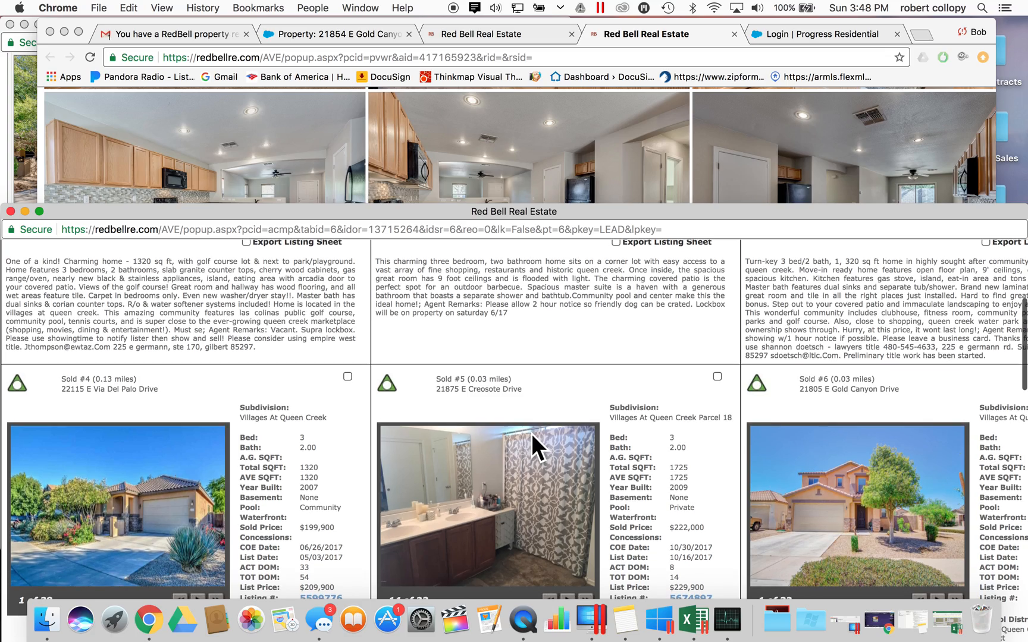
pyautogui.scroll(-12, 530, 433)
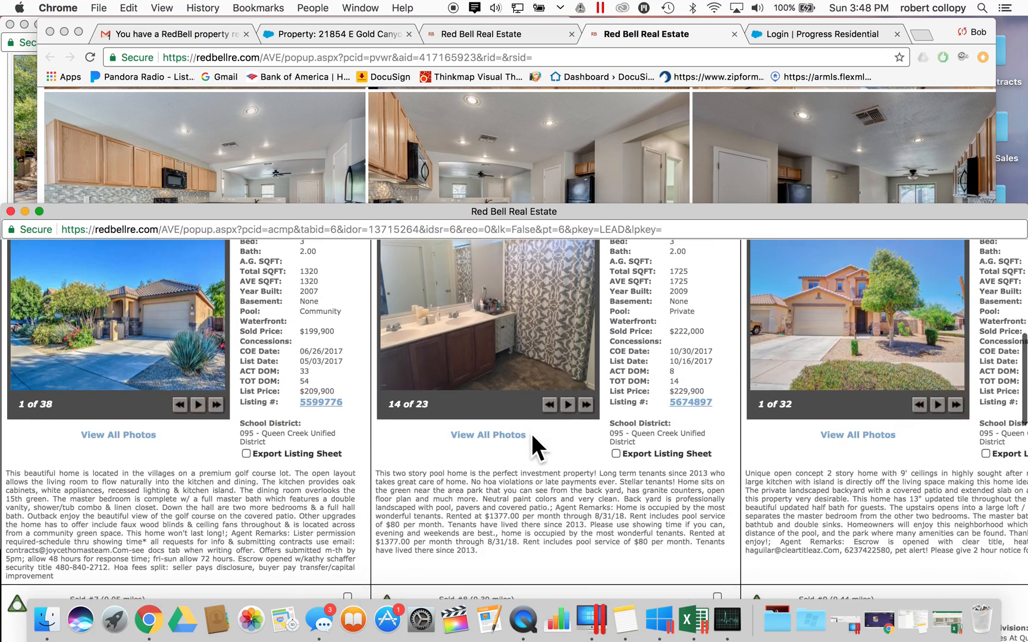
pyautogui.scroll(-10, 530, 433)
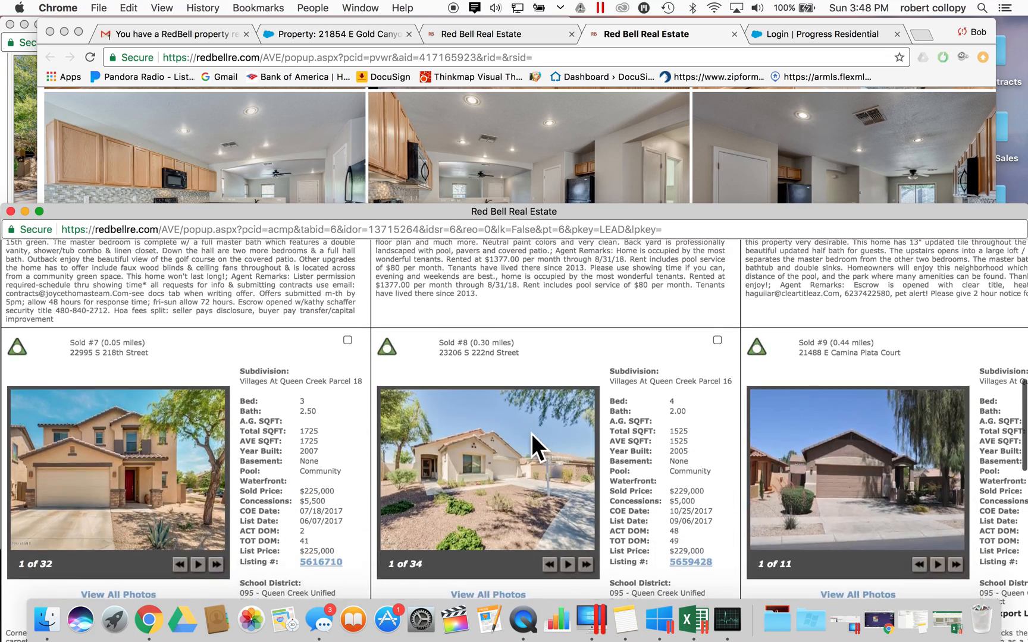
pyautogui.scroll(20, 531, 434)
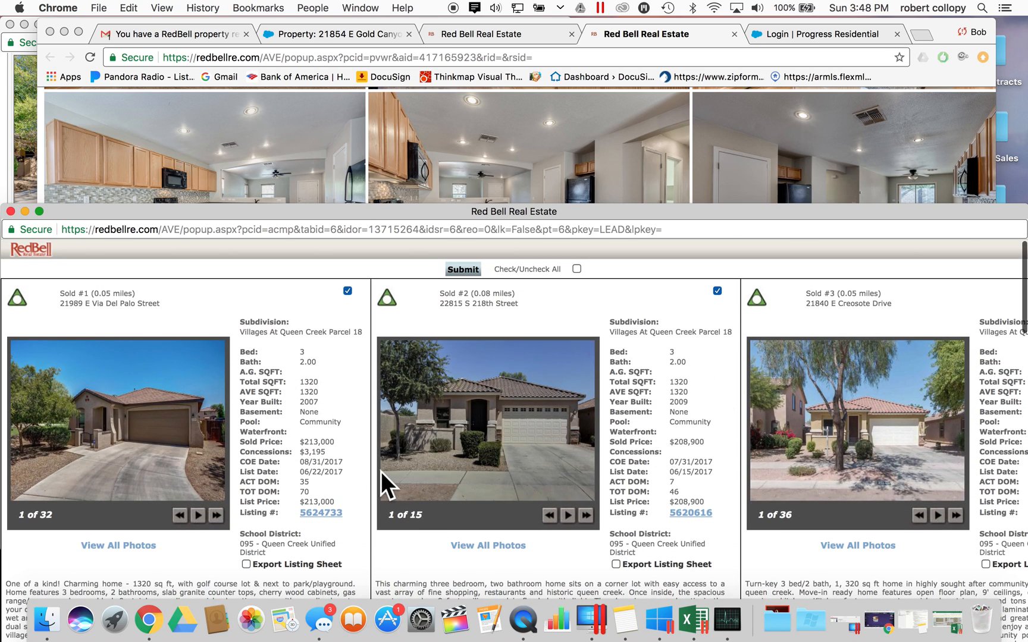
pyautogui.click(11, 211)
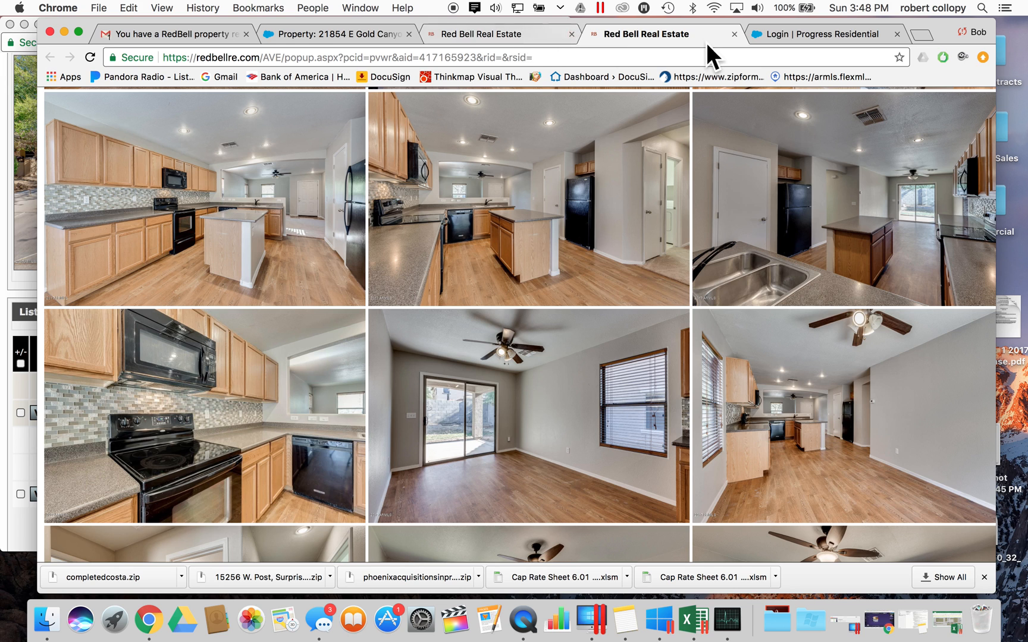
pyautogui.click(513, 31)
pyautogui.scroll(5, 615, 284)
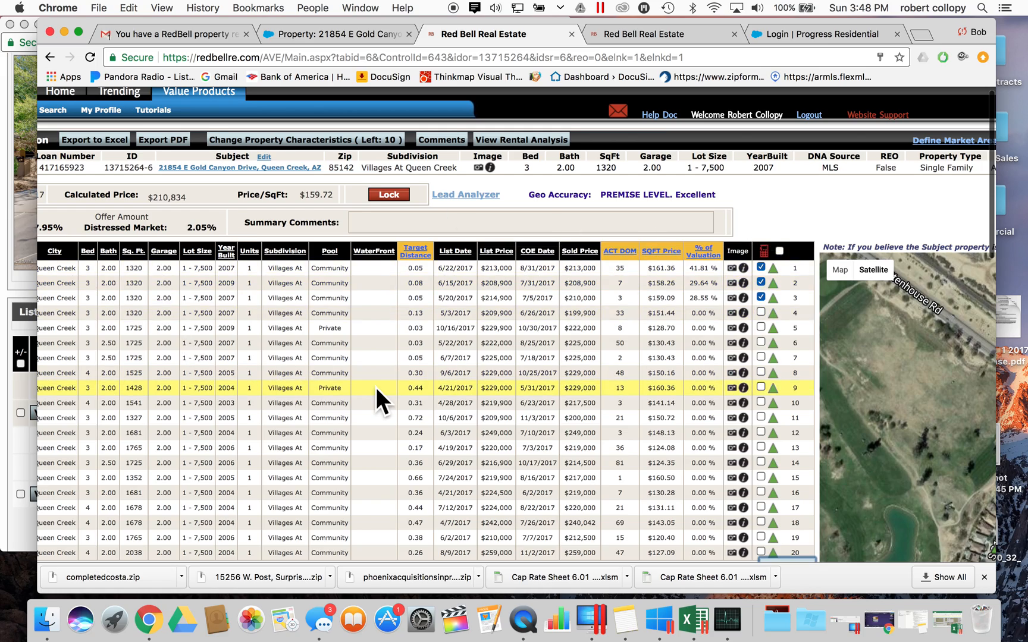
# - Swap the second comp for the 1725 sq ft private-pool comp and recalculate the value
pyautogui.hscroll(-3, 376, 387)
pyautogui.hscroll(5, 627, 364)
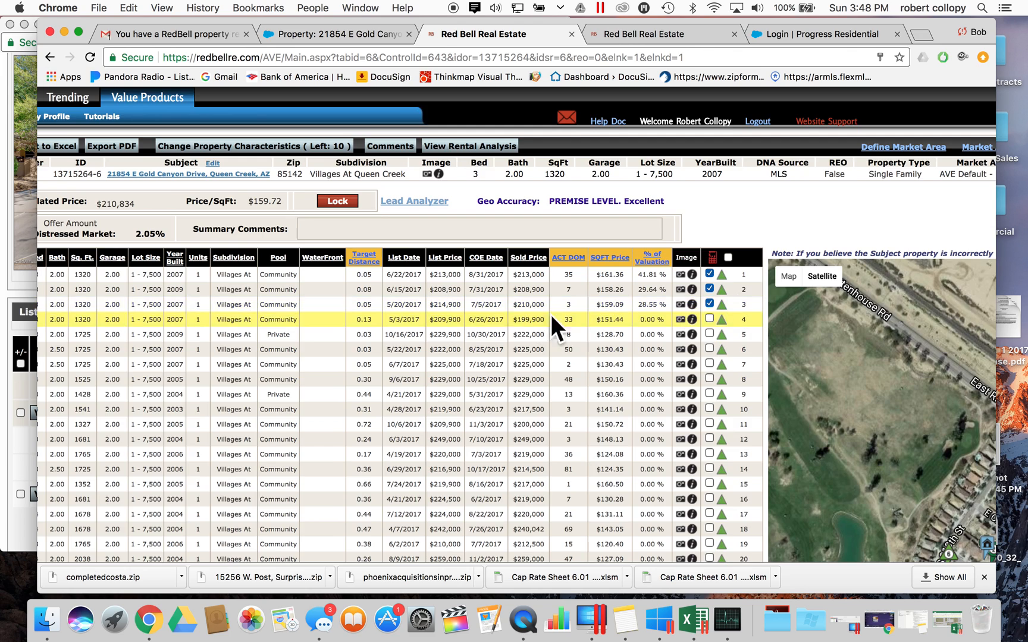
pyautogui.hscroll(-7, 510, 317)
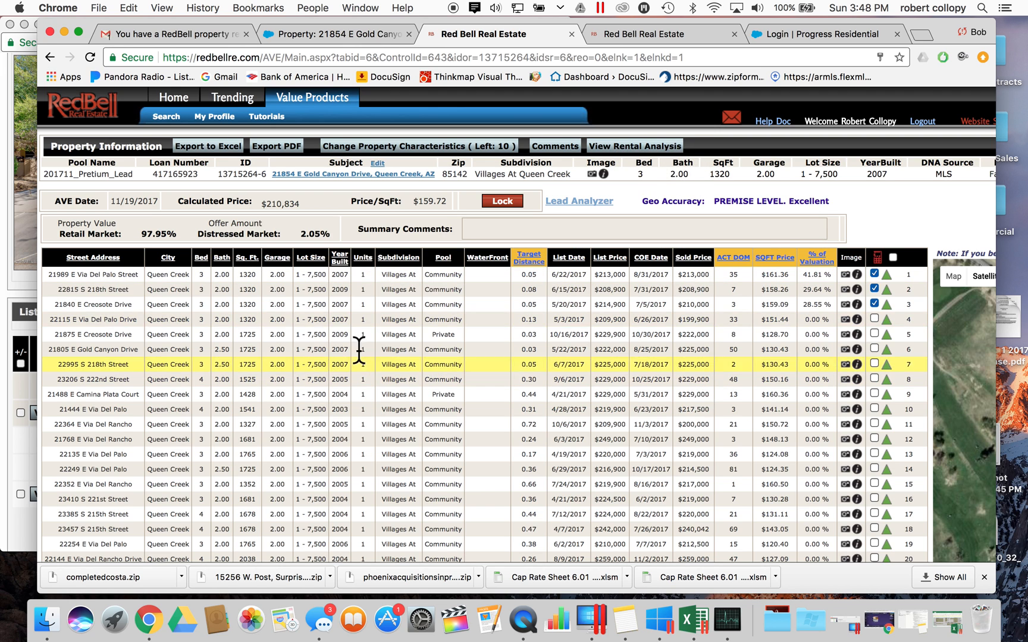
pyautogui.hscroll(7, 609, 366)
pyautogui.scroll(-1, 714, 375)
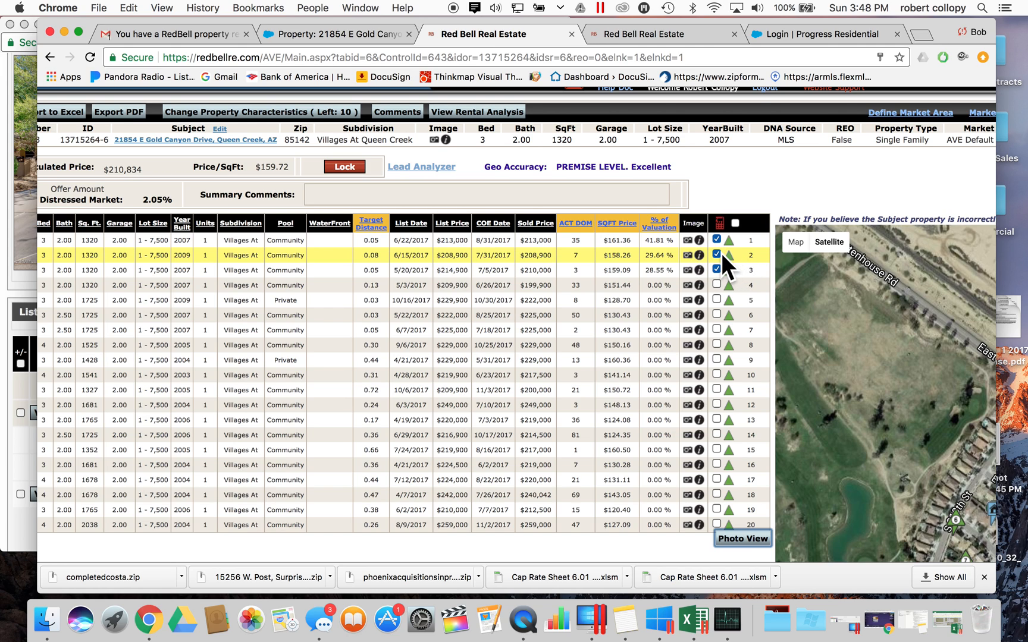
pyautogui.click(717, 254)
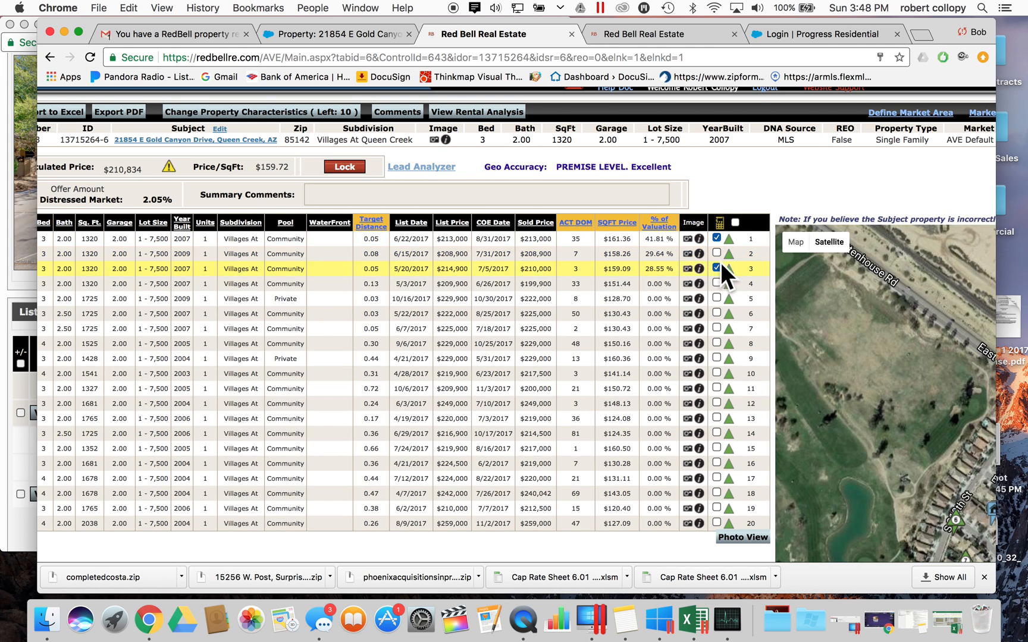
pyautogui.click(717, 298)
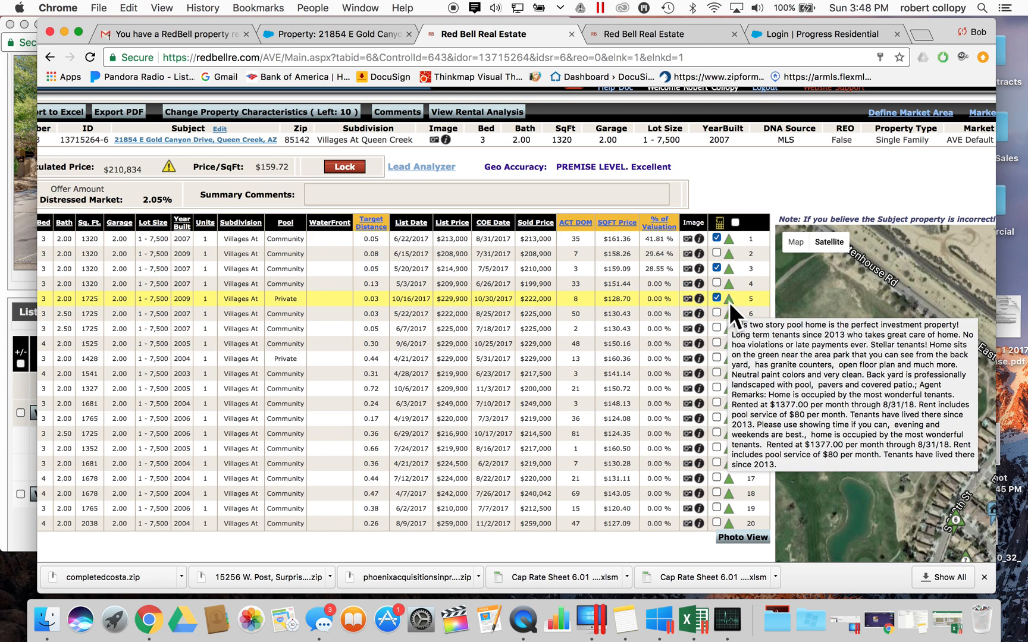
pyautogui.click(718, 255)
pyautogui.click(717, 255)
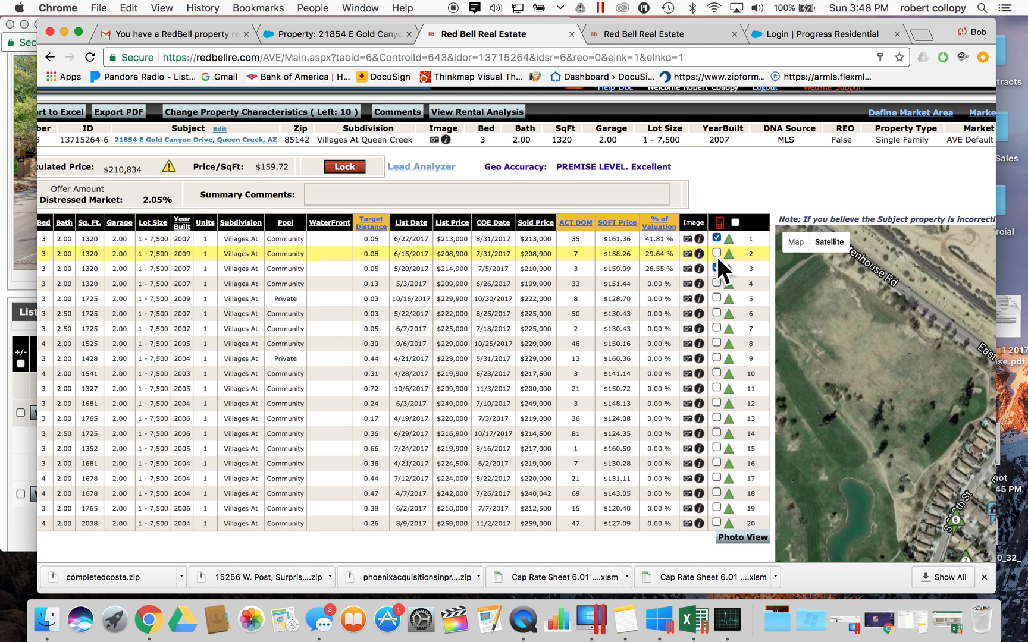
pyautogui.click(716, 297)
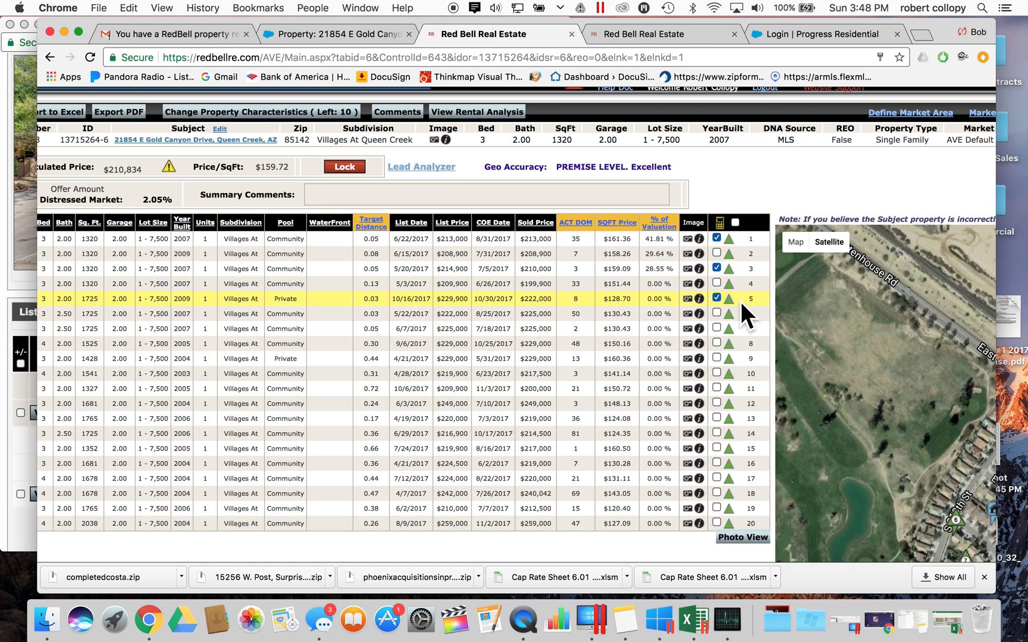
pyautogui.click(719, 225)
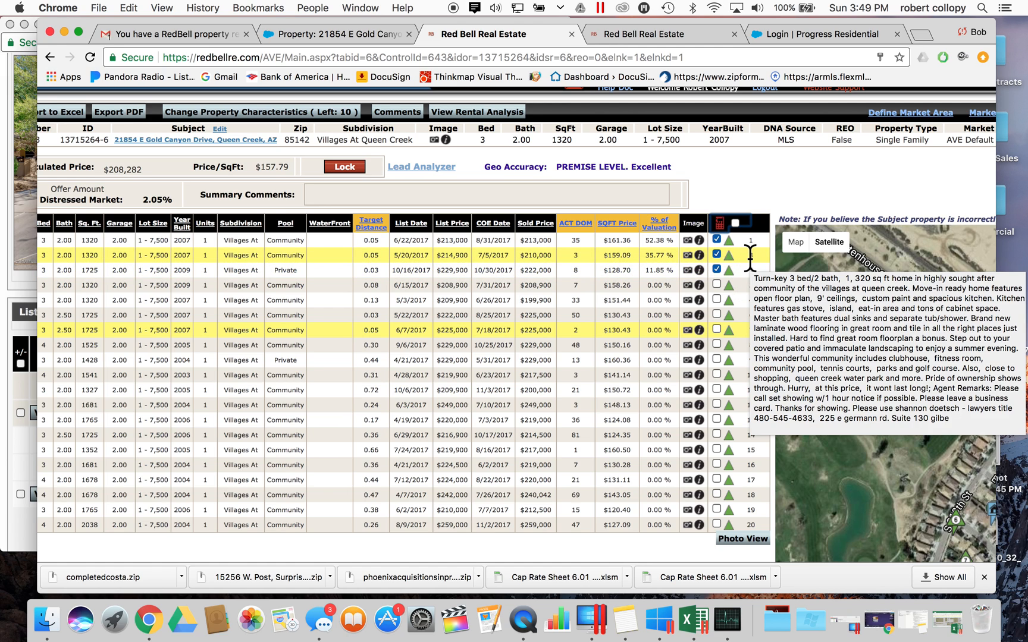
# - Restore the $208,900 and $210,000 sold comps and drop the pool comp, reaching $210,835
pyautogui.moveTo(748, 270)
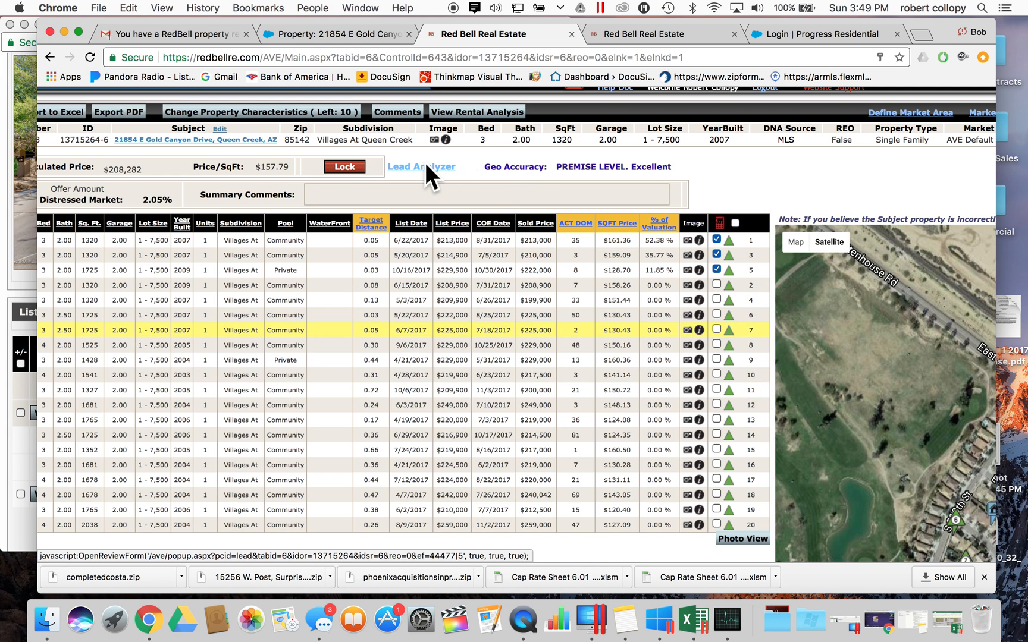
pyautogui.click(716, 252)
pyautogui.click(717, 282)
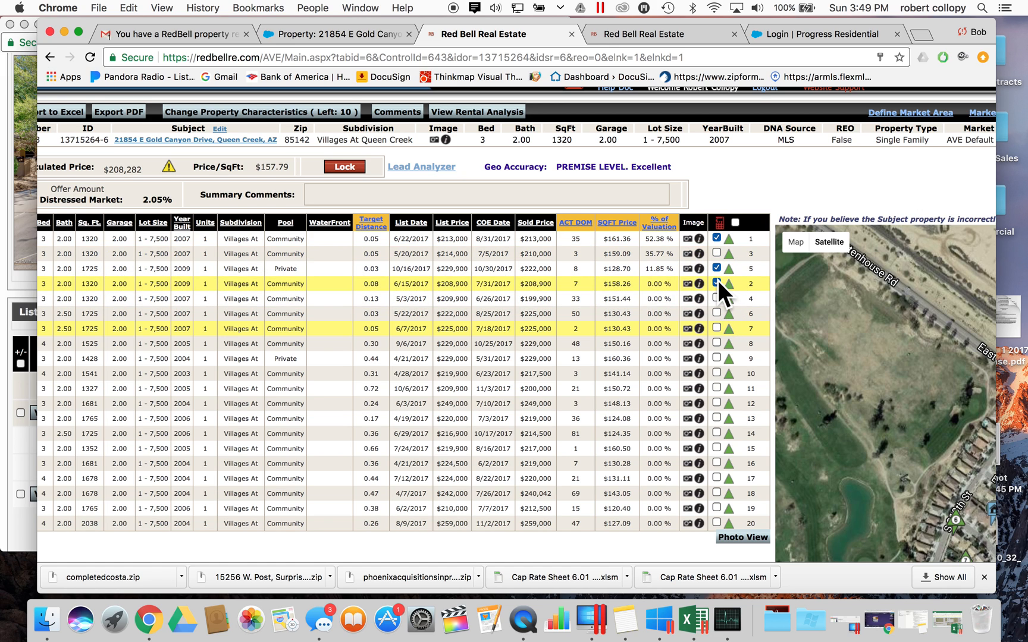
pyautogui.click(720, 227)
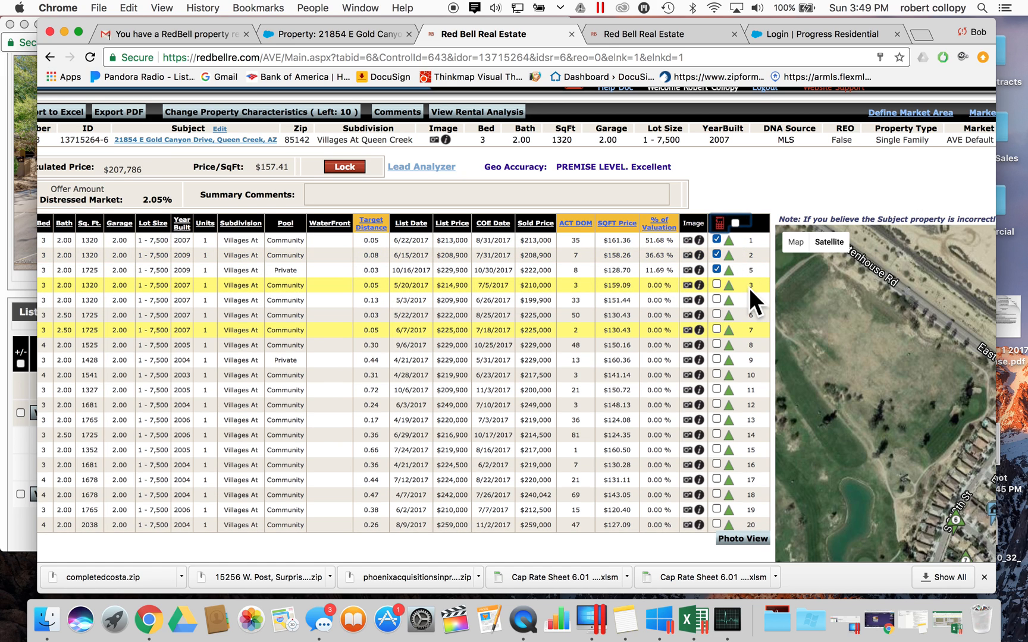
pyautogui.click(717, 268)
pyautogui.click(716, 283)
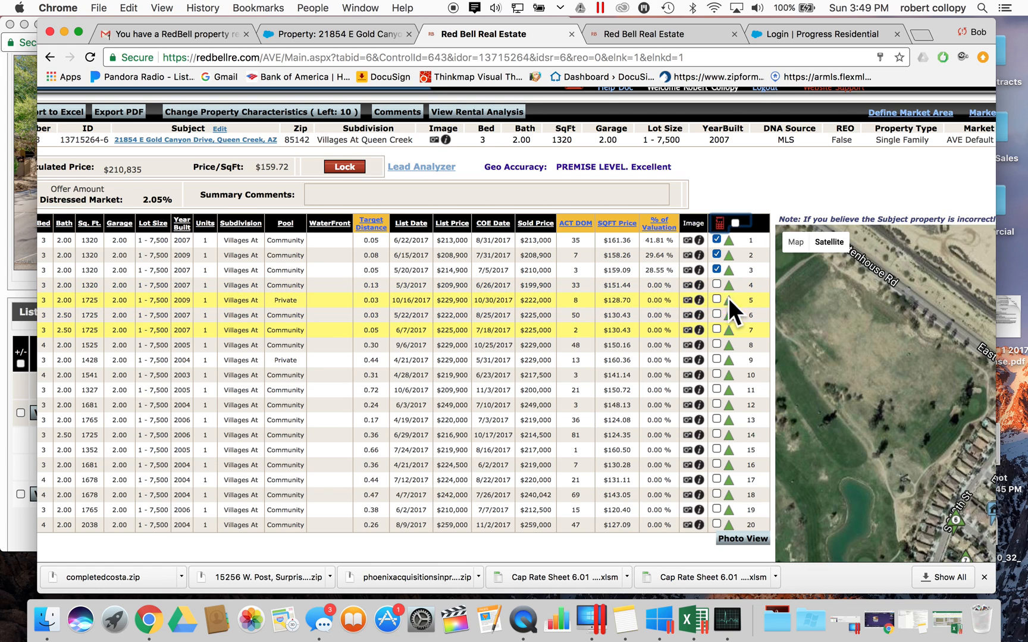
pyautogui.click(716, 300)
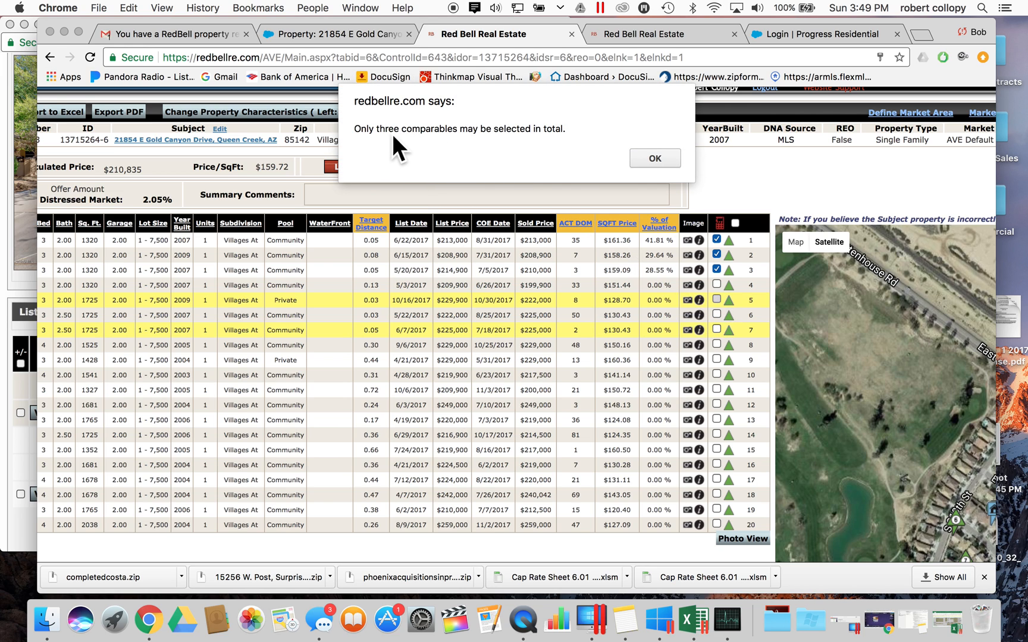
pyautogui.click(653, 158)
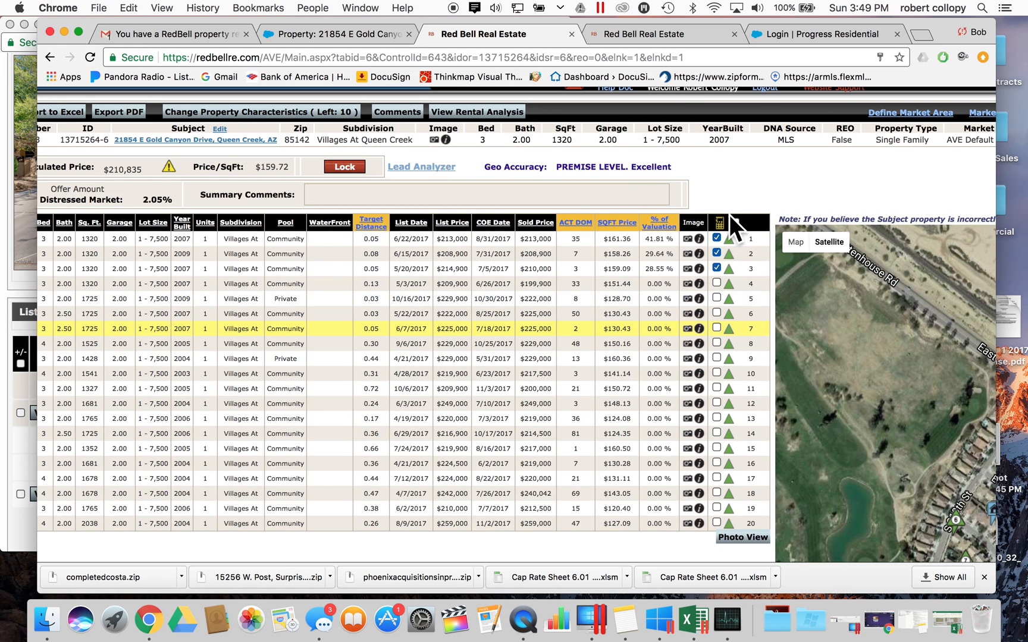
pyautogui.click(716, 253)
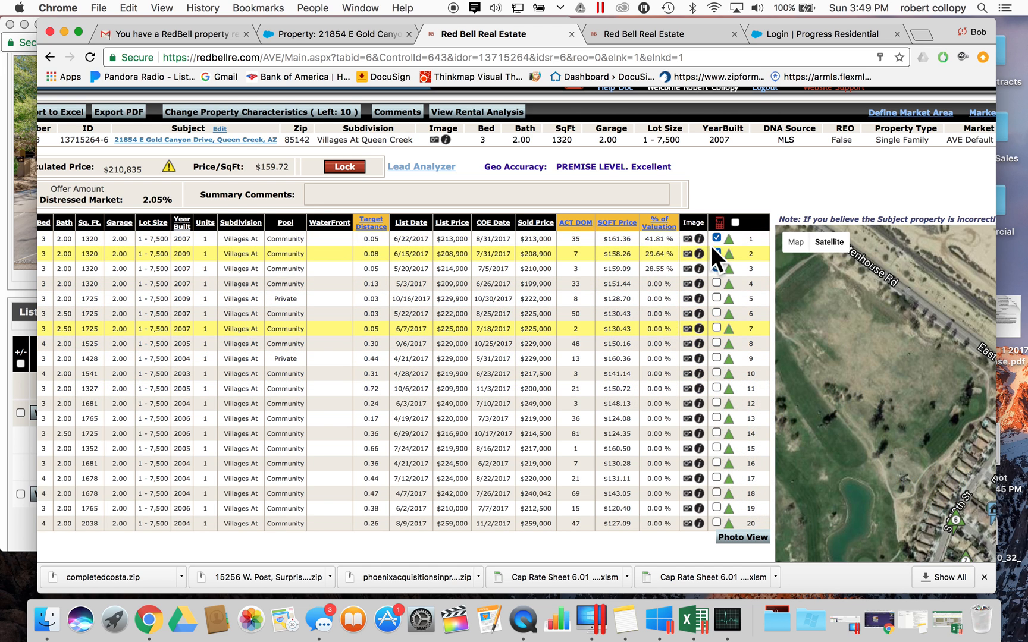
pyautogui.click(721, 222)
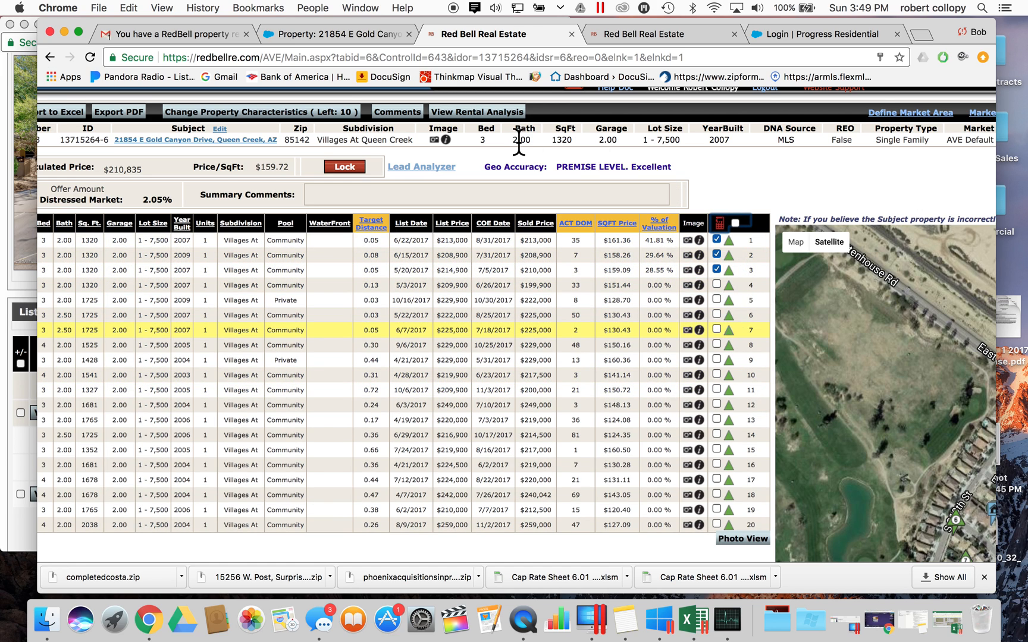
# - Open the Pretium review form (sold comps avg $210,633, rentals $1,288), shorten it, and move it lower
pyautogui.click(425, 168)
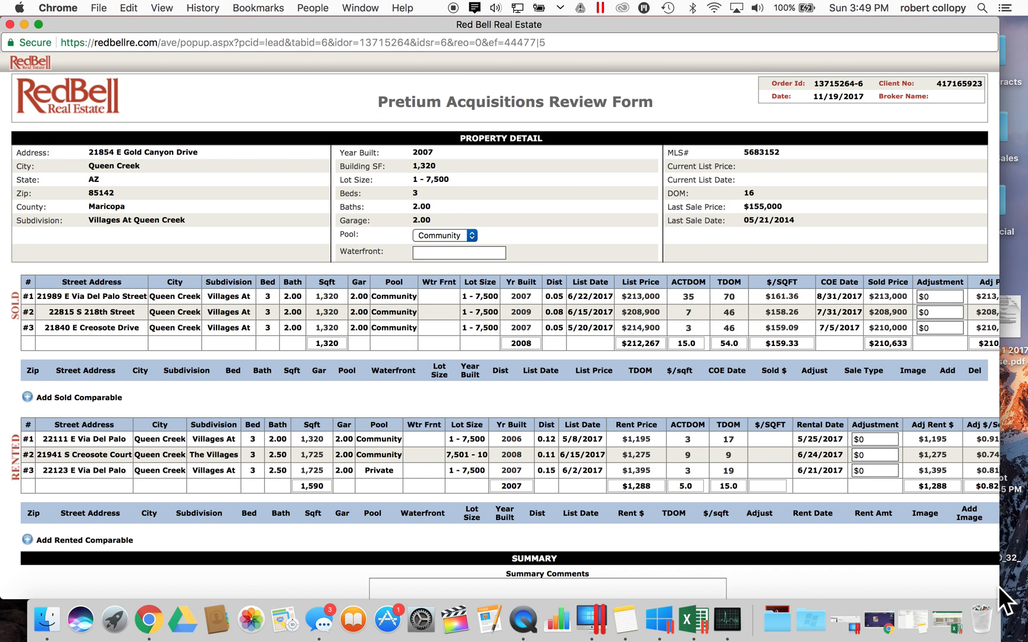
pyautogui.moveTo(998, 597); pyautogui.dragTo(953, 551)
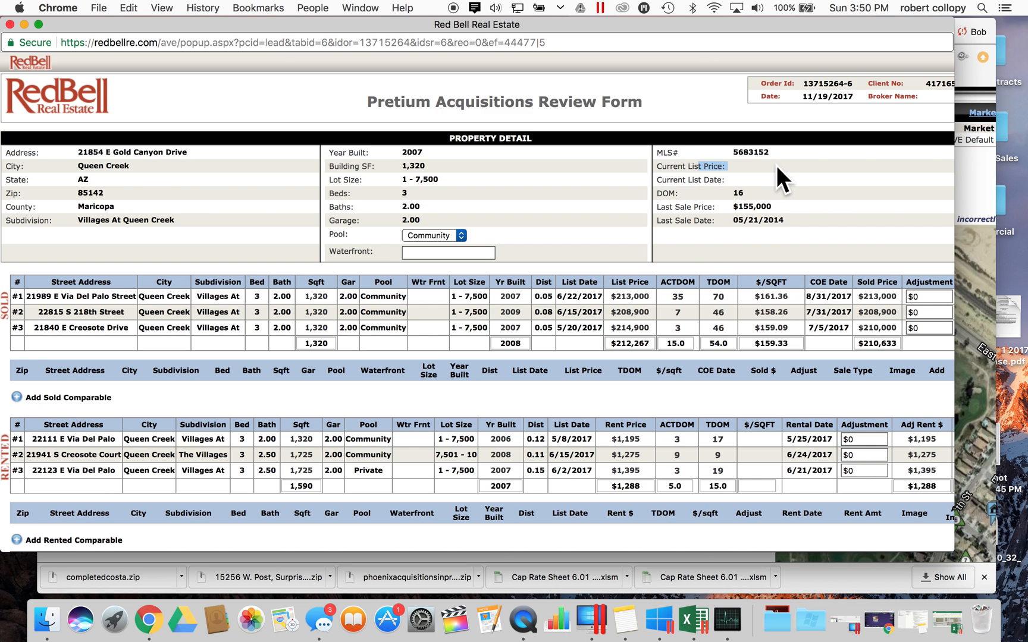
pyautogui.scroll(-1, 586, 273)
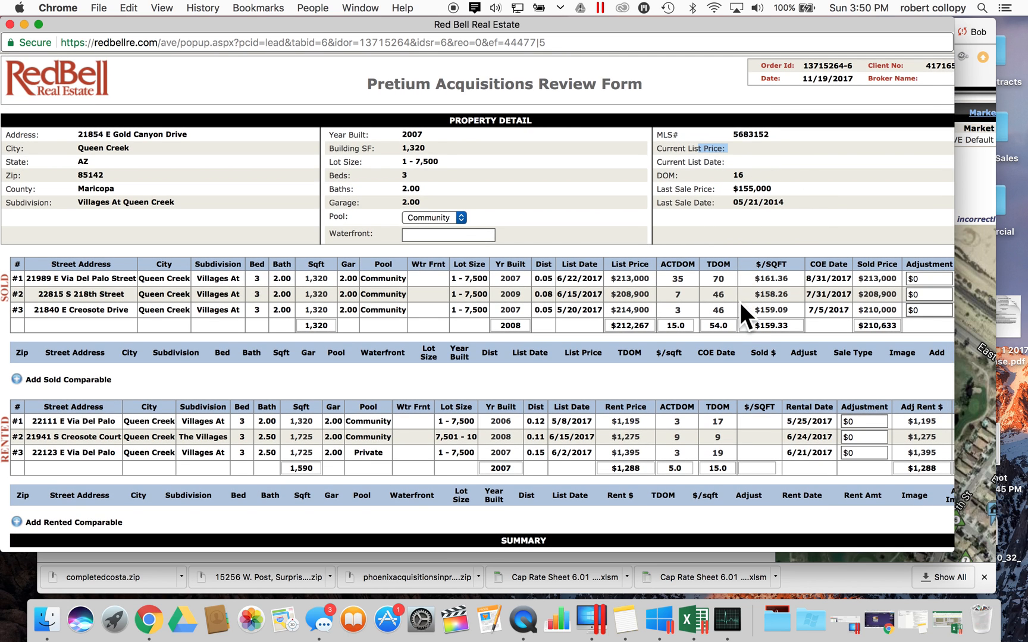
pyautogui.hscroll(5, 739, 302)
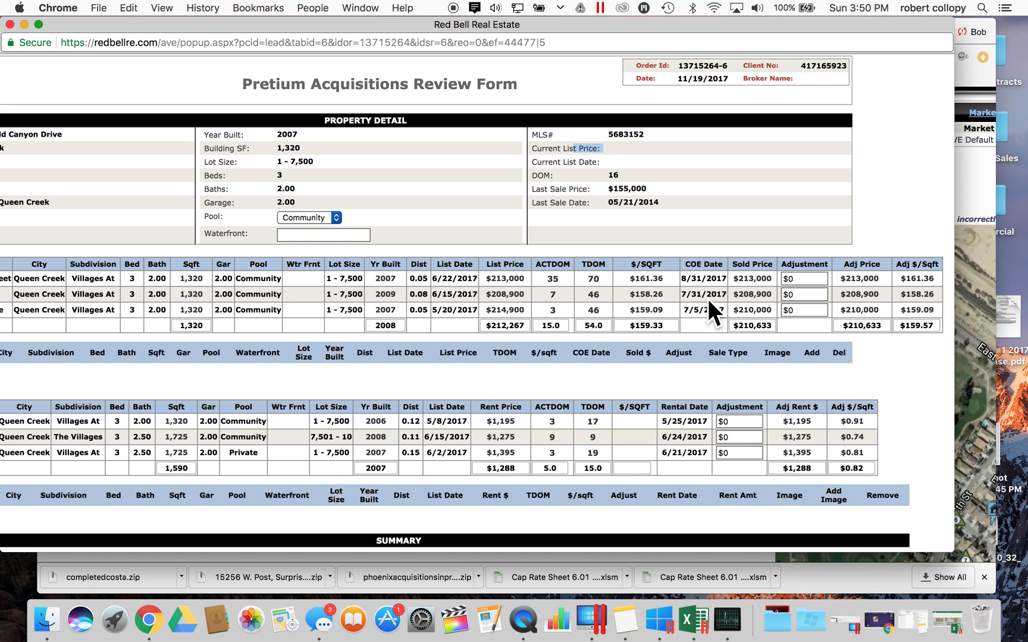
pyautogui.hscroll(-5, 707, 298)
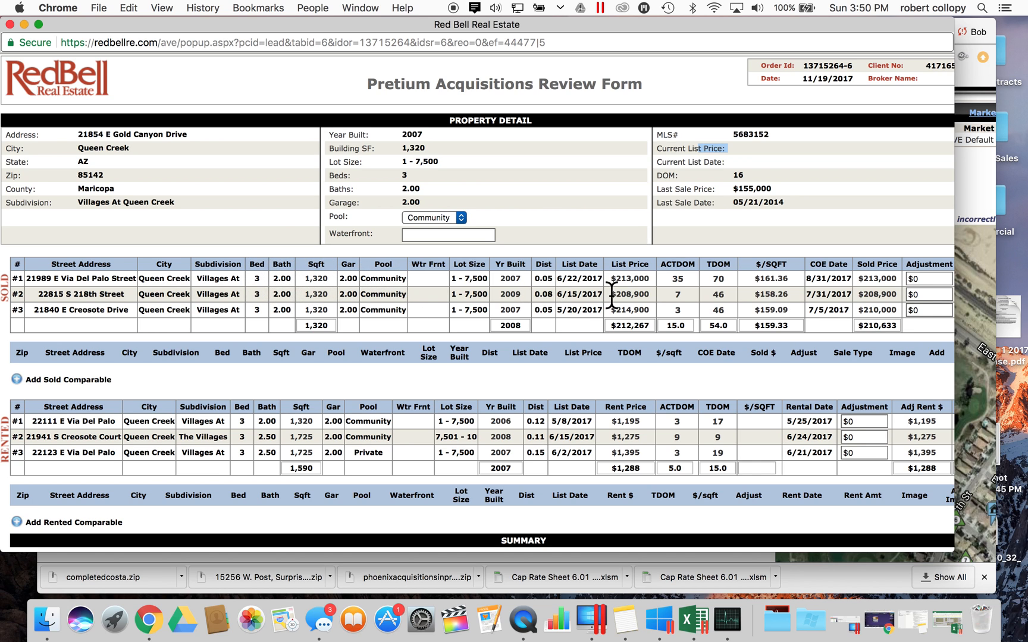
pyautogui.hscroll(5, 608, 293)
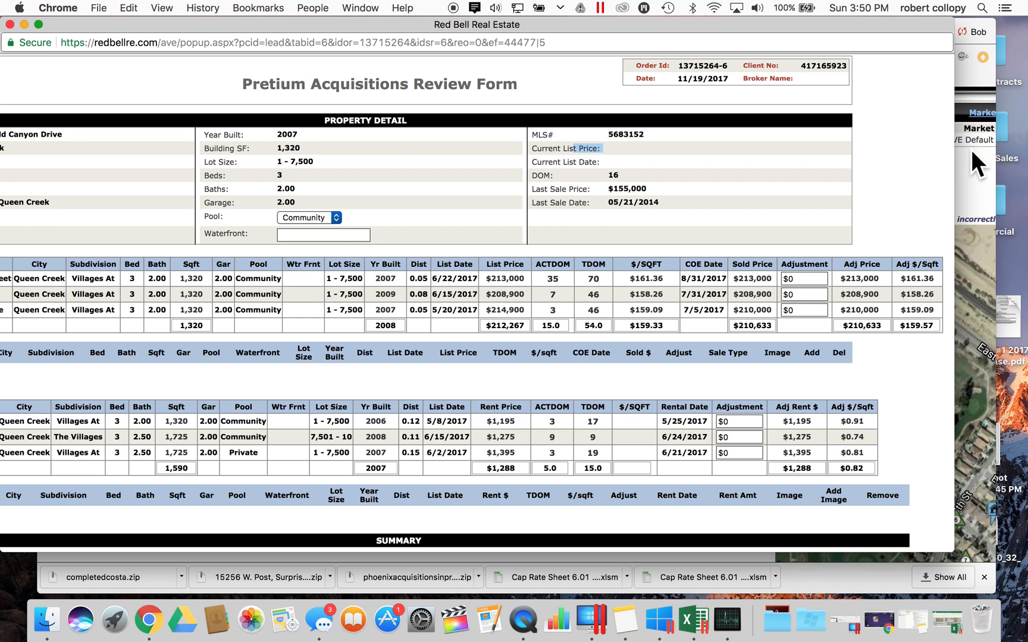
pyautogui.moveTo(806, 24); pyautogui.dragTo(872, 277)
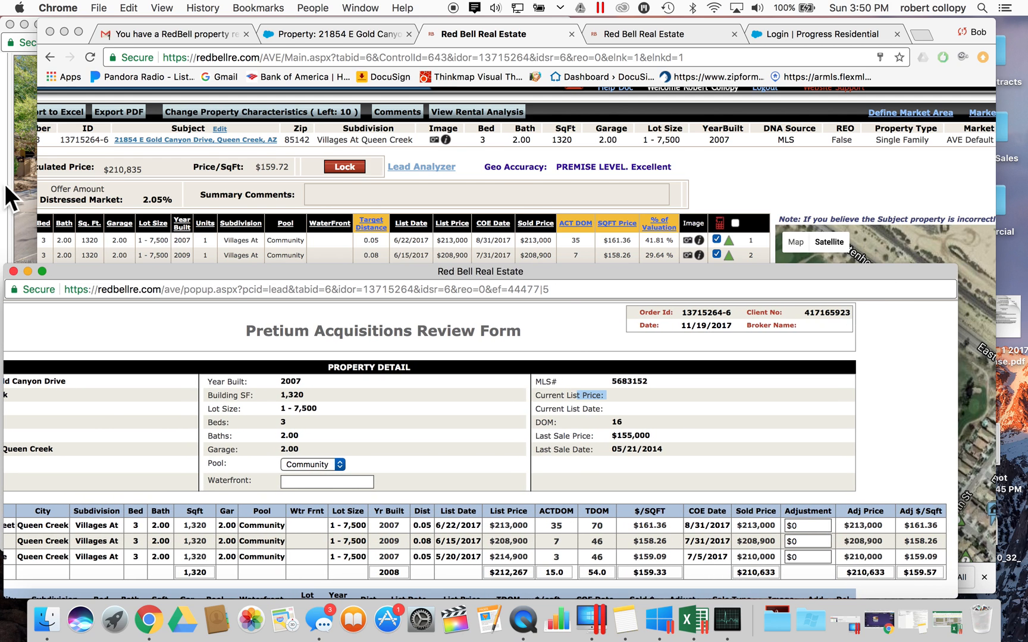
# - Review the three checked sold comps' photo cards and first description, then return to the comps table top
pyautogui.click(9, 199)
pyautogui.click(11, 24)
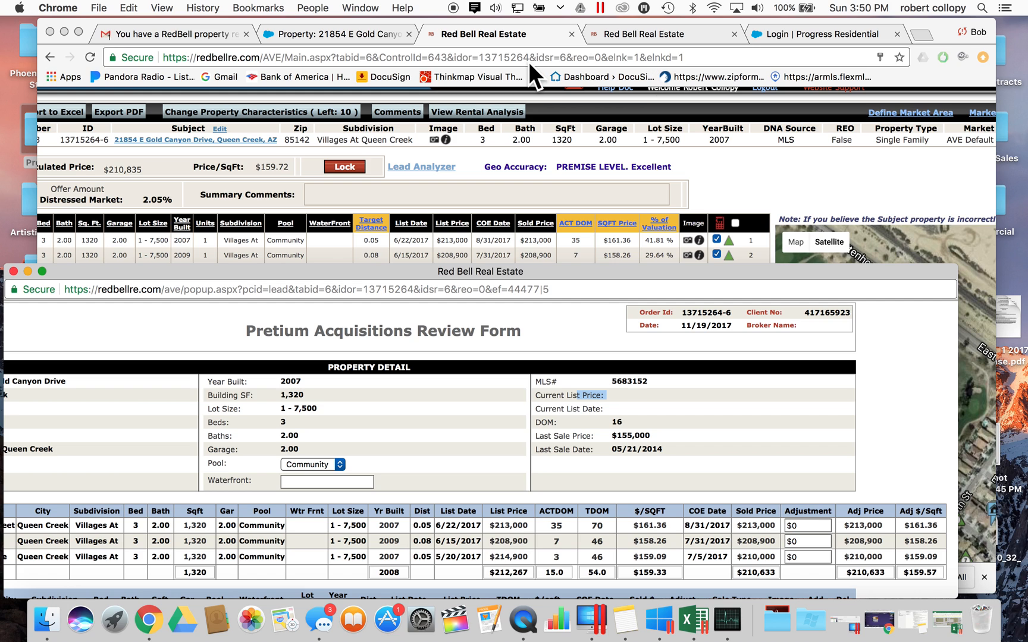
pyautogui.scroll(-10, 545, 187)
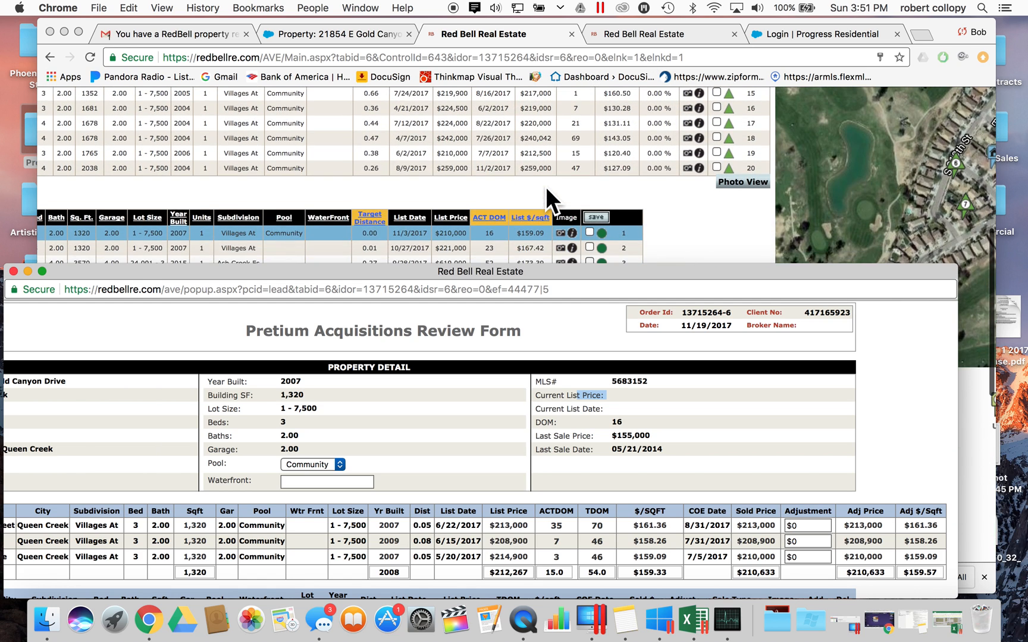
pyautogui.click(744, 182)
pyautogui.click(736, 182)
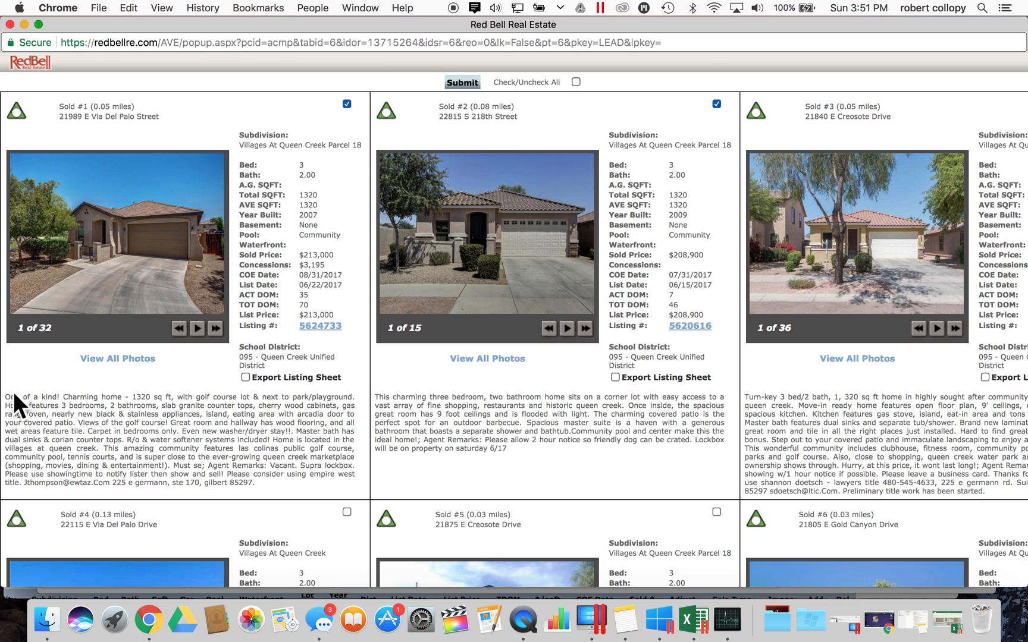
pyautogui.moveTo(14, 397); pyautogui.dragTo(181, 405)
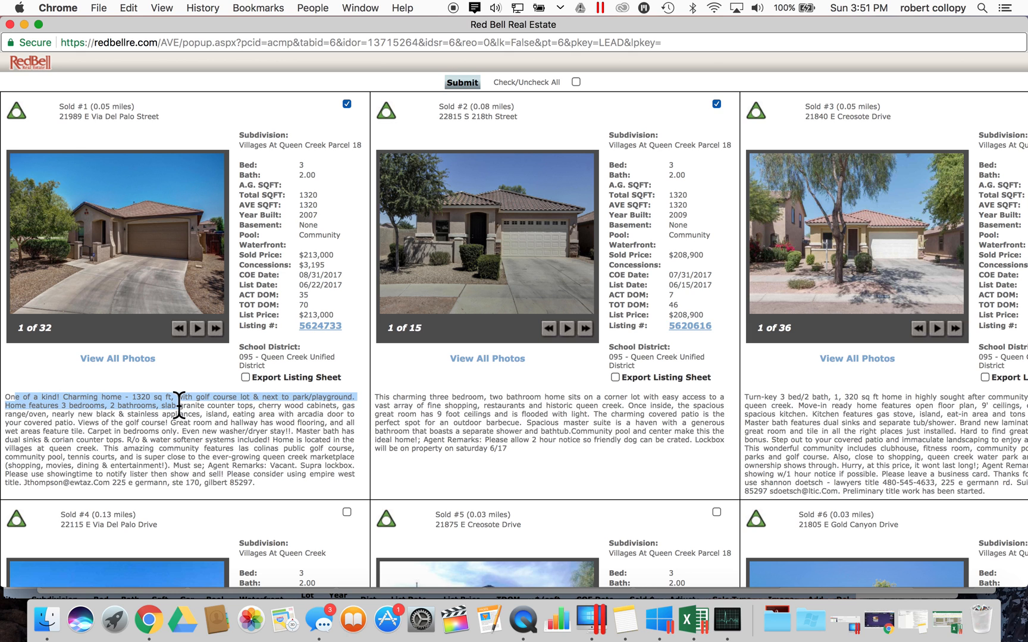
pyautogui.click(9, 23)
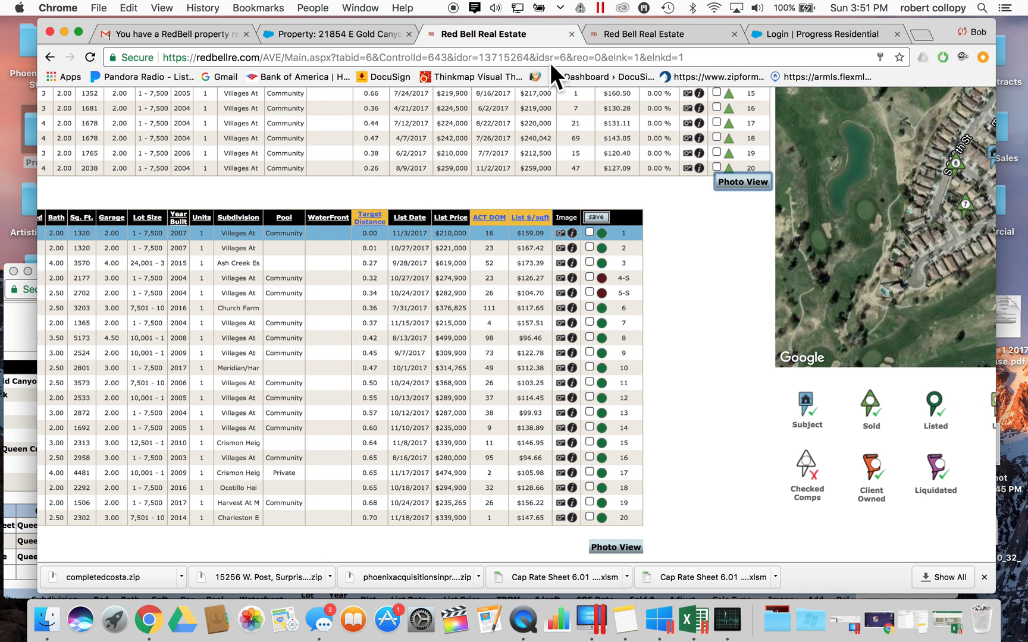
pyautogui.scroll(10, 505, 220)
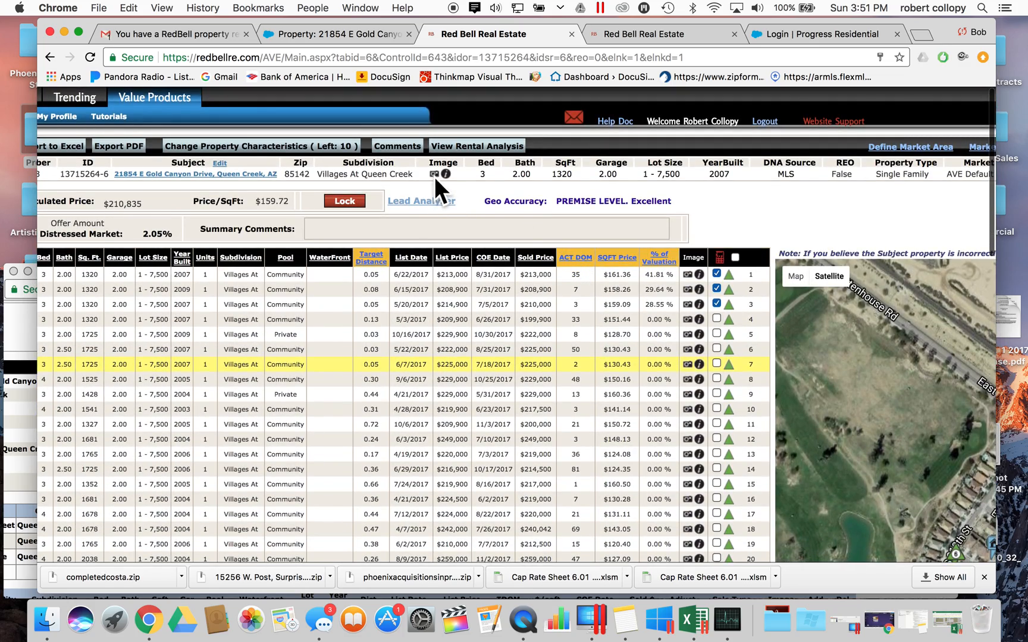
pyautogui.click(434, 175)
# - Start the Summary Comments with 'Subject Property'
pyautogui.moveTo(206, 19); pyautogui.dragTo(684, 15)
pyautogui.click(25, 324)
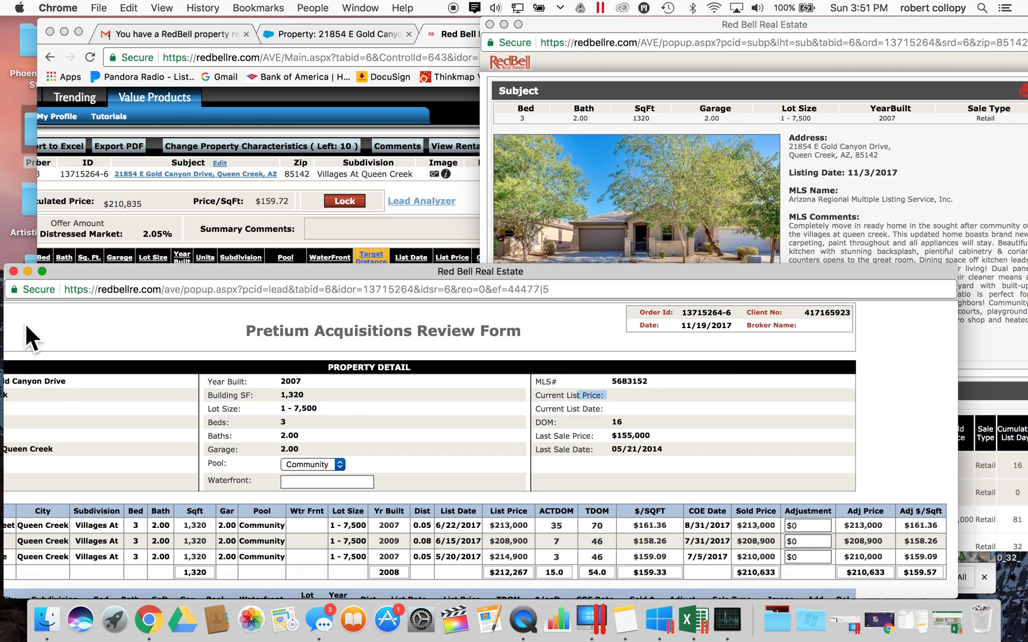
pyautogui.scroll(-10, 633, 203)
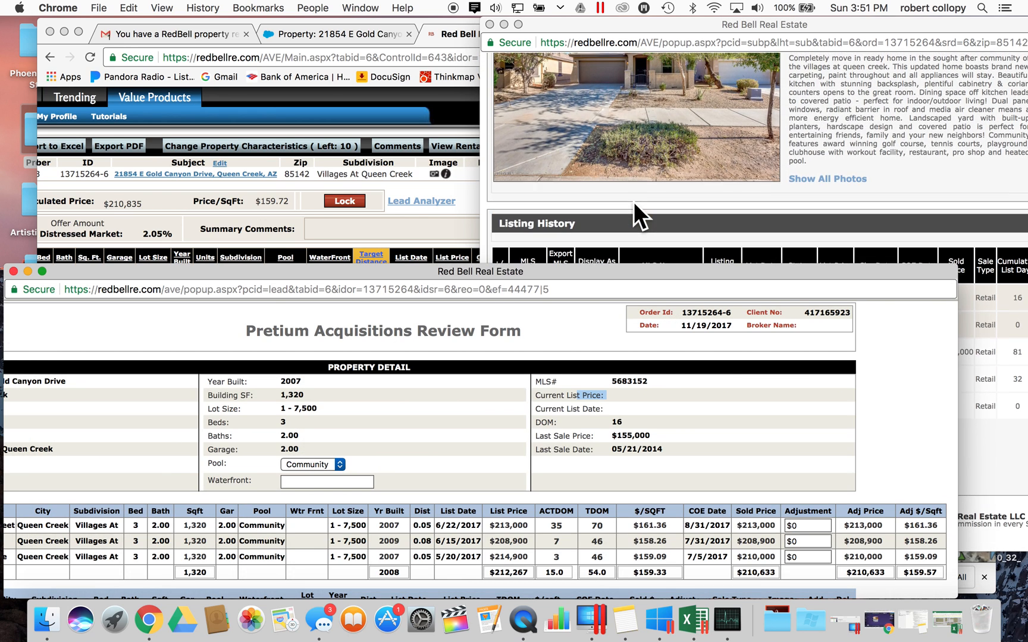
pyautogui.scroll(6, 633, 202)
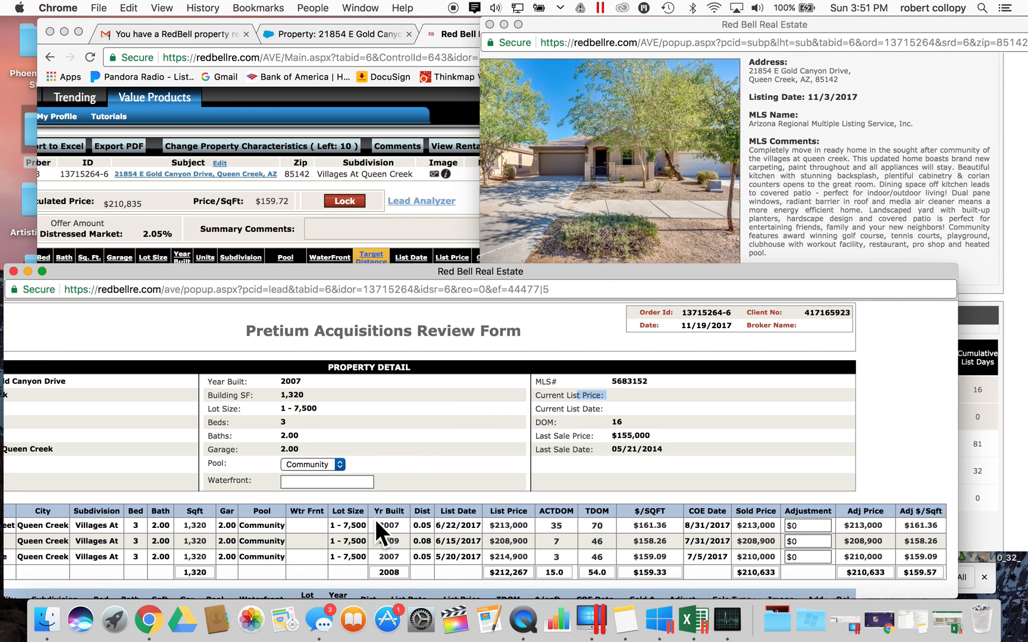
pyautogui.scroll(-15, 375, 519)
pyautogui.click(444, 456)
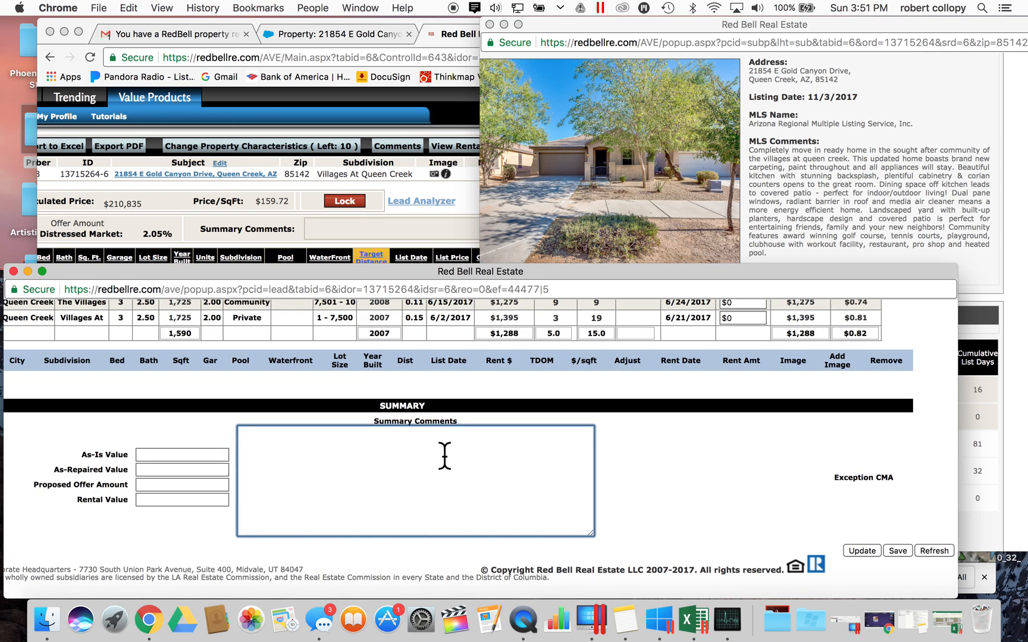
pyautogui.write('Subject Property -')
# - Search the subject's MLS remarks for 'paint' and pick out the carpet, paint and Corian notes
pyautogui.click(782, 228)
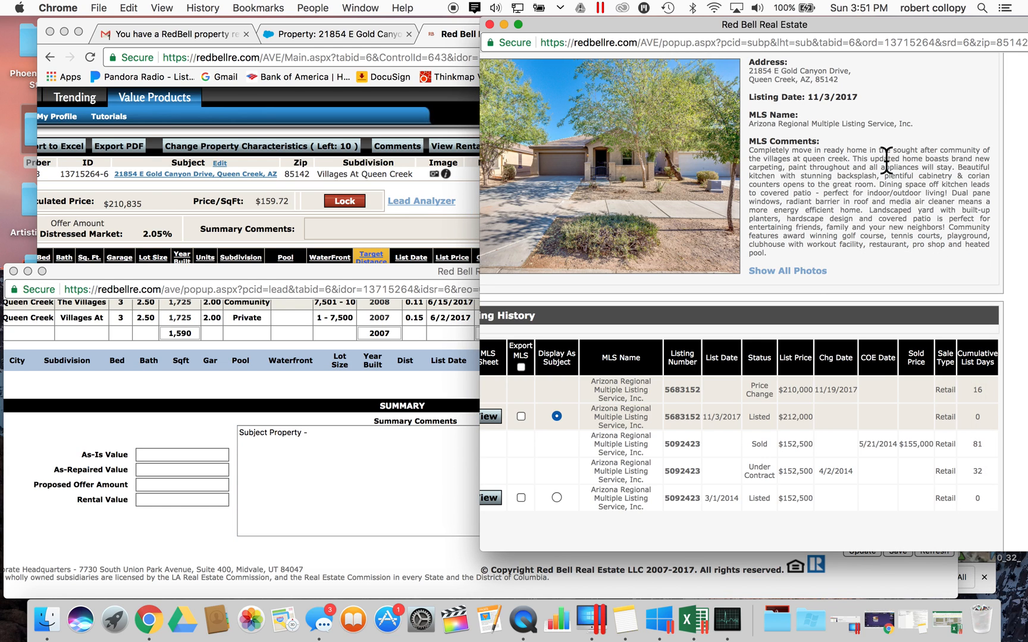
pyautogui.press('super+f')
pyautogui.write('ac')
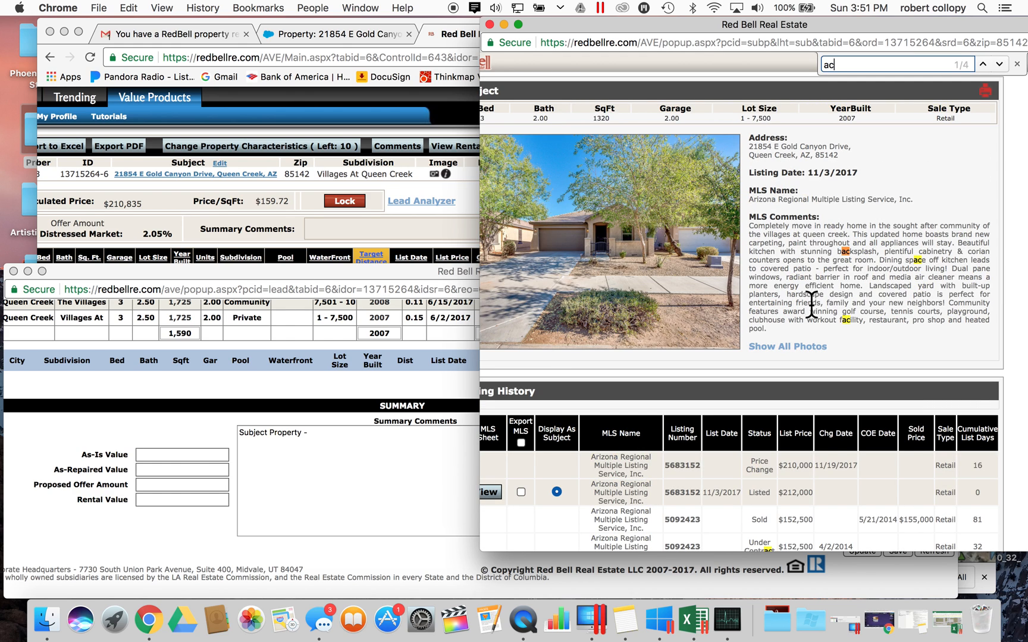
pyautogui.press('BackSpace')
pyautogui.press('BackSpace')
pyautogui.write('paint')
pyautogui.moveTo(855, 234)
pyautogui.mouseDown()
pyautogui.moveTo(954, 244)
pyautogui.moveTo(792, 252)
pyautogui.moveTo(907, 244)
pyautogui.moveTo(767, 229)
pyautogui.moveTo(854, 243)
pyautogui.mouseUp()
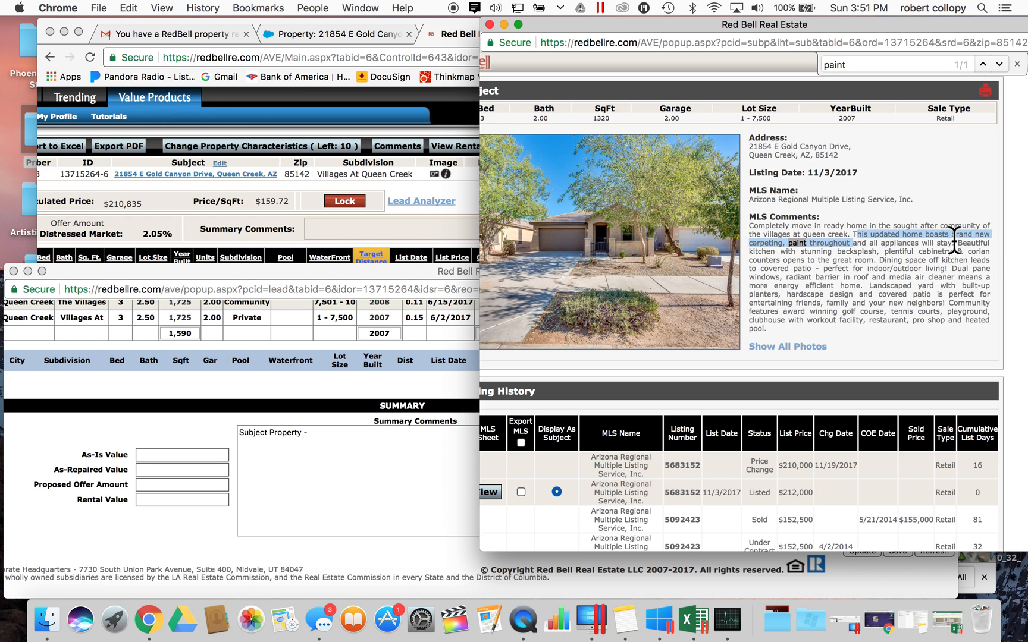
pyautogui.click(979, 253)
pyautogui.doubleClick(978, 252)
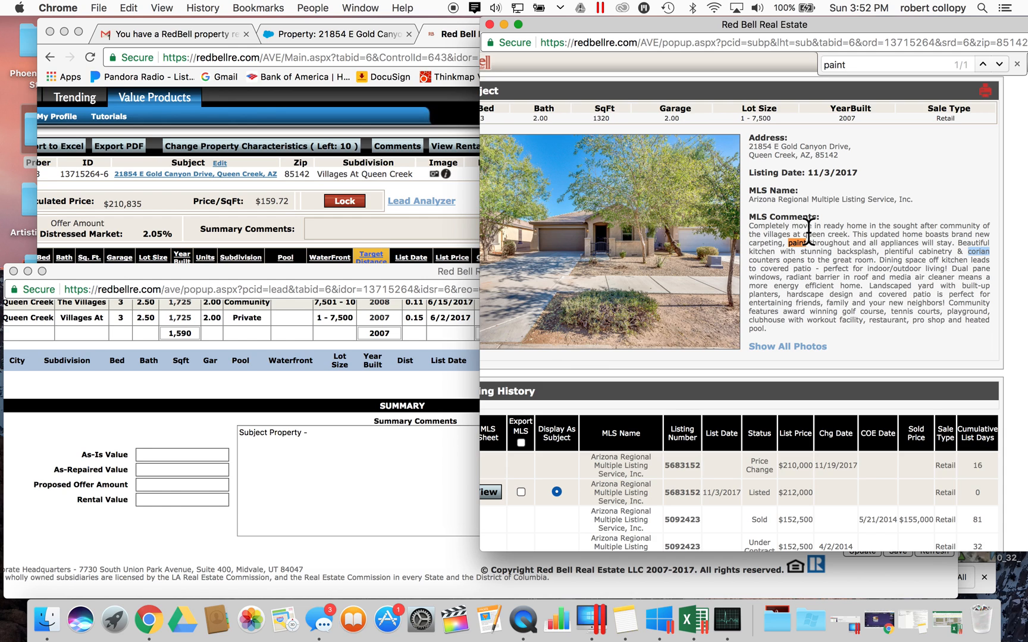
# - Write 'Has great curb appeal. Yard is partially built out but mismanage.' in the summary, checking the photos
pyautogui.click(309, 455)
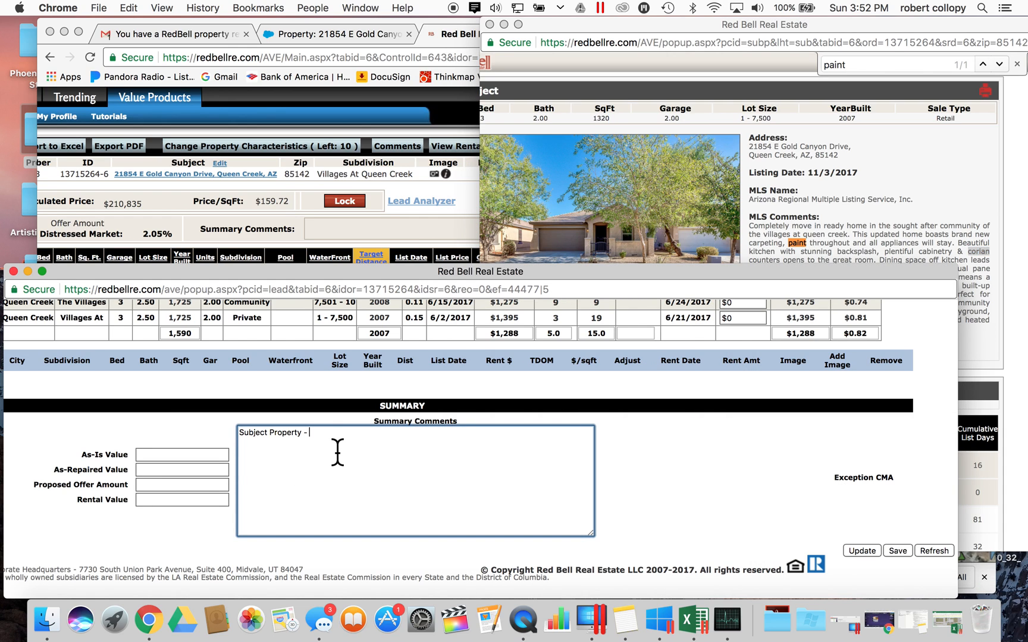
pyautogui.write('Has great curb appeal. Yard is paritally')
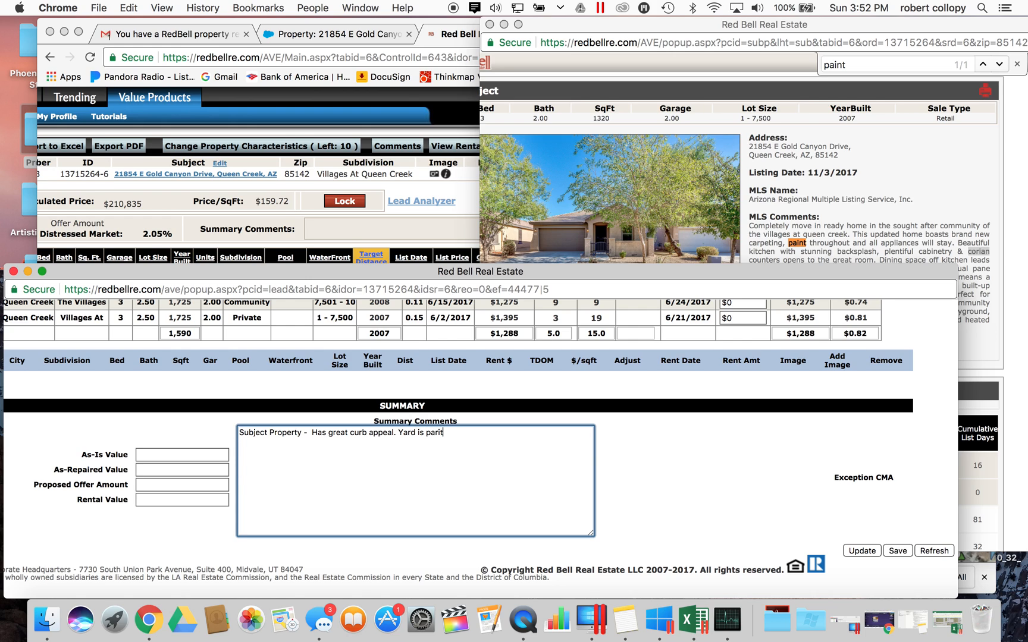
pyautogui.press('BackSpace')
pyautogui.press('BackSpace')
pyautogui.press('BackSpace')
pyautogui.press('BackSpace')
pyautogui.press('BackSpace')
pyautogui.press('BackSpace')
pyautogui.write('tially built out but mismanaged')
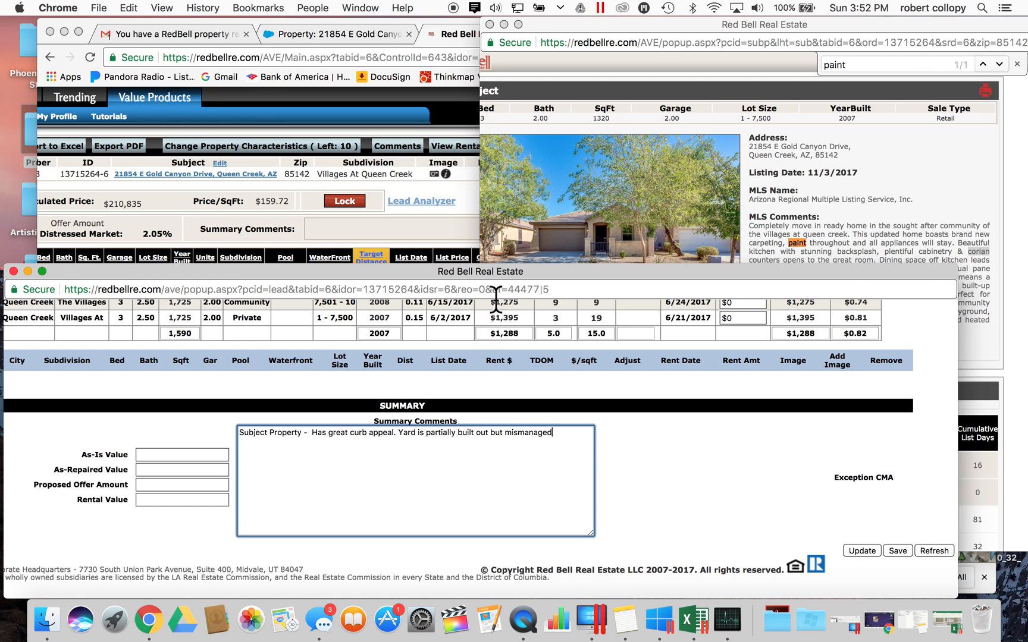
pyautogui.click(677, 174)
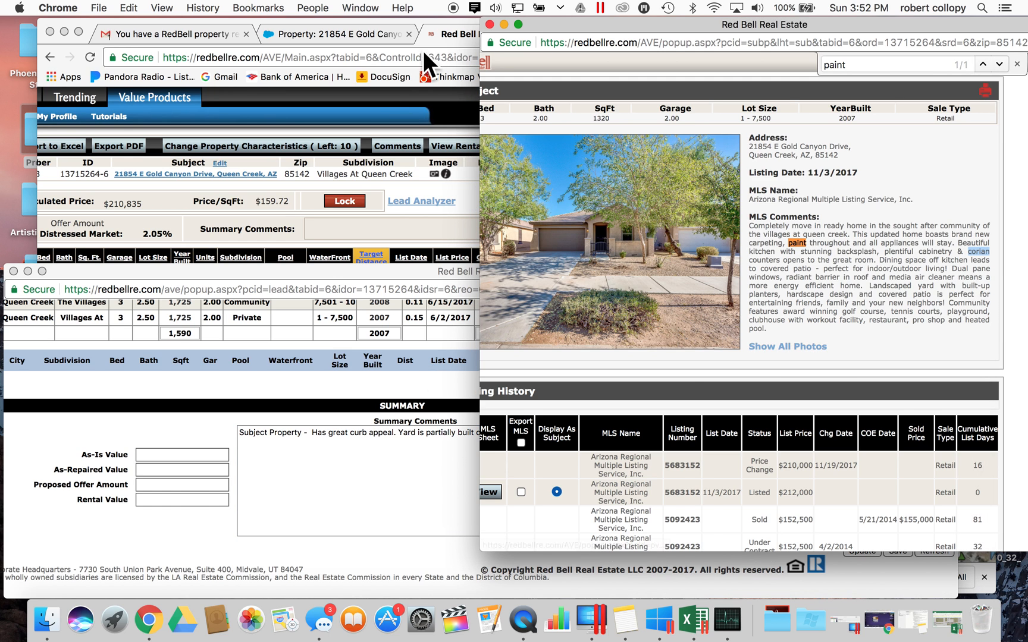
pyautogui.click(452, 30)
pyautogui.click(616, 21)
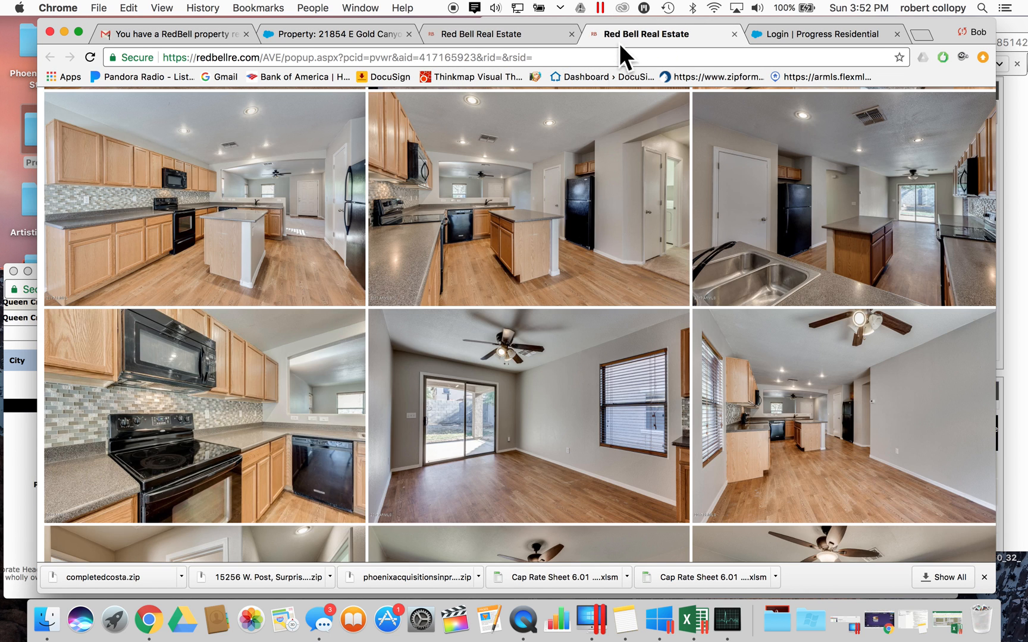
pyautogui.scroll(-10, 545, 204)
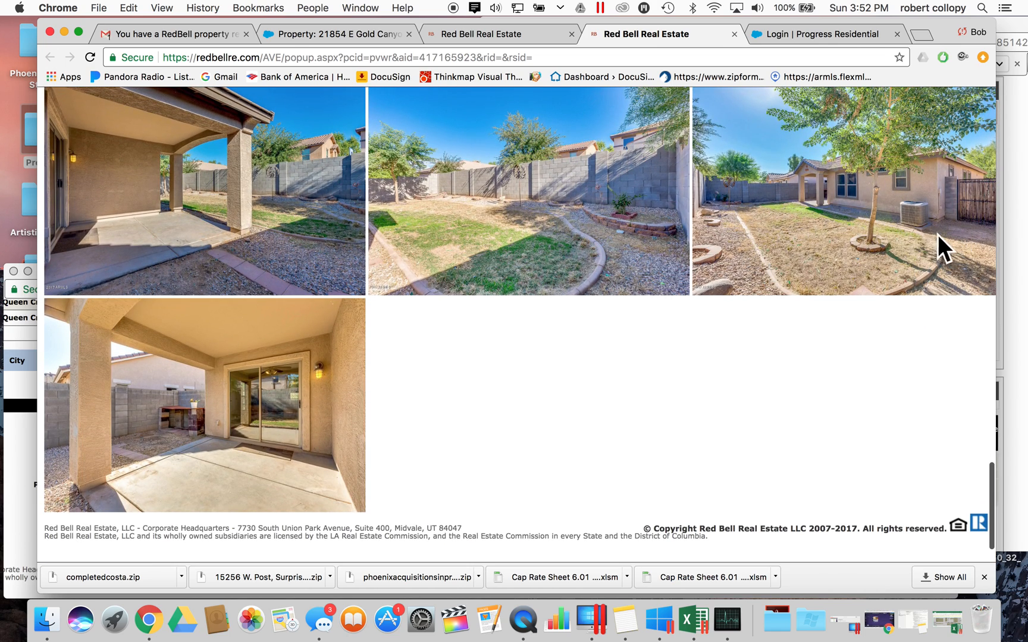
pyautogui.click(6, 441)
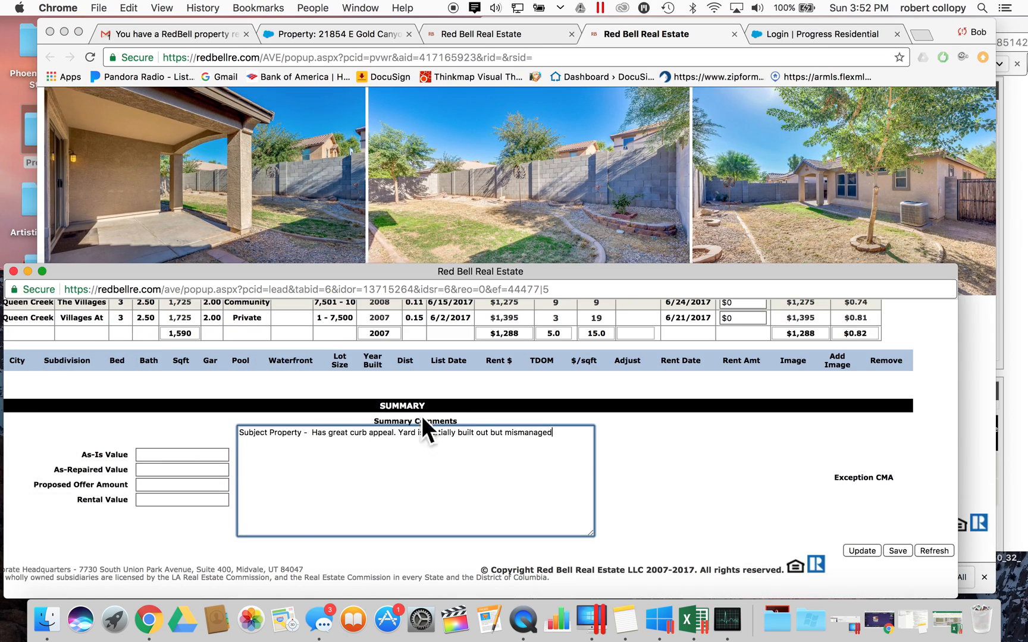
pyautogui.write('.')
# - After rechecking the photo gallery, add 'New Carpet. New Paint thorughout' to the comments
pyautogui.click(498, 35)
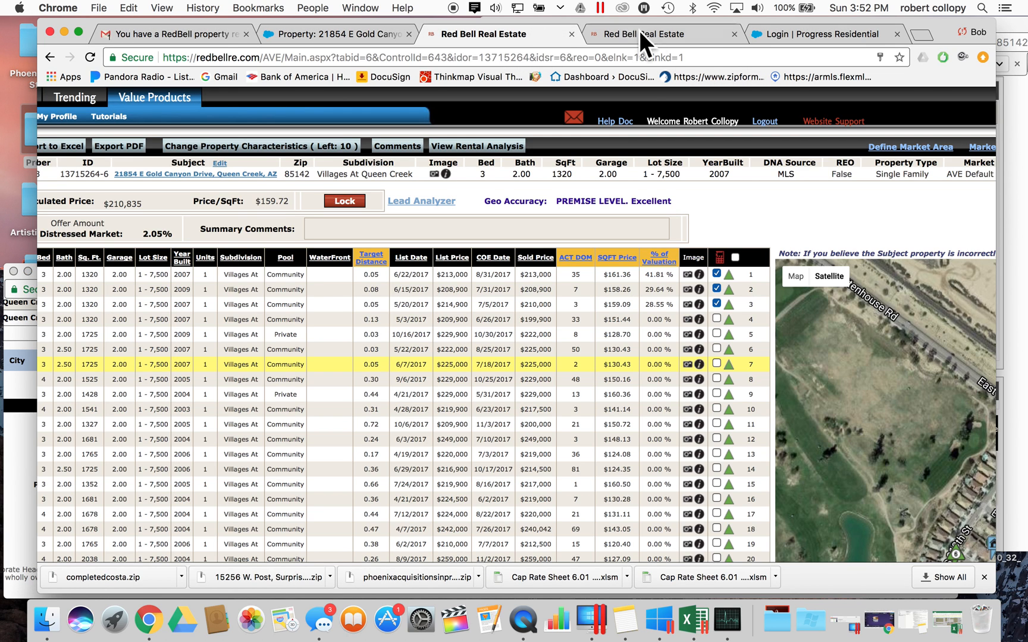
pyautogui.click(632, 33)
pyautogui.scroll(-10, 553, 277)
pyautogui.scroll(10, 547, 290)
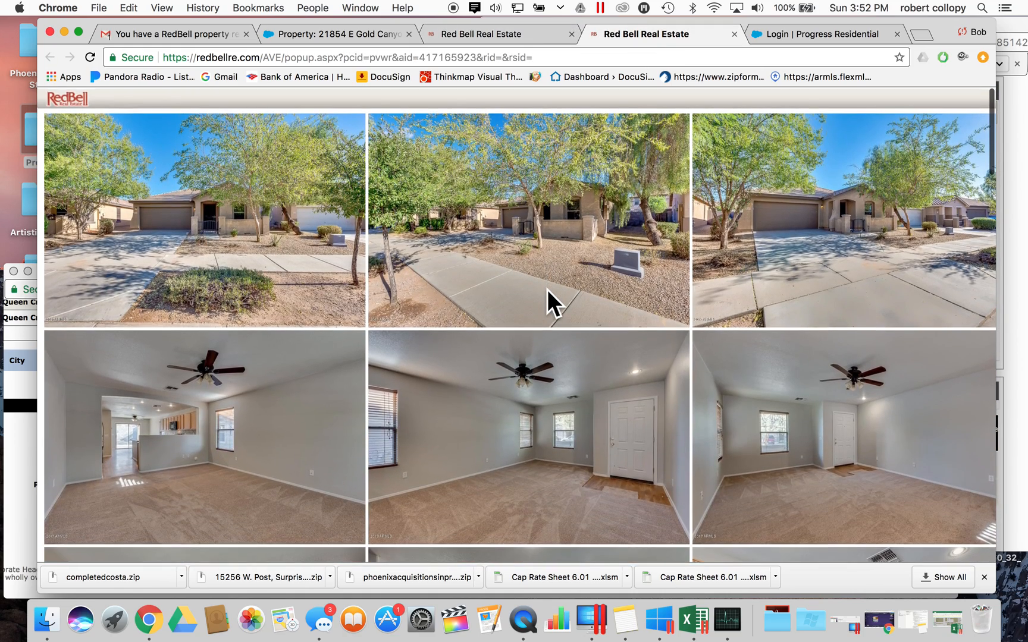
pyautogui.click(16, 455)
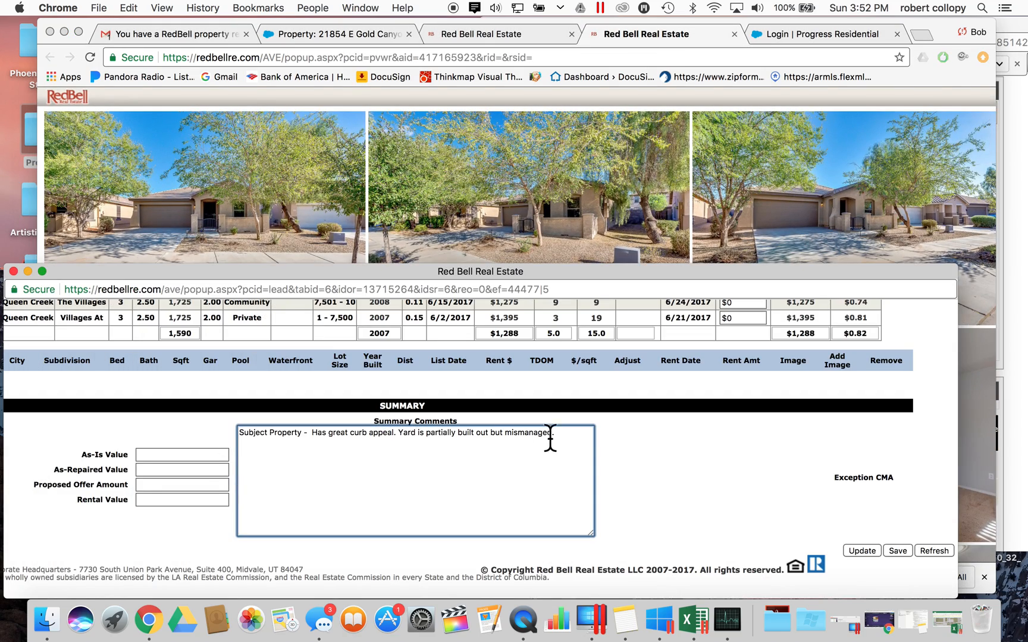
pyautogui.write('New Carp')
pyautogui.write('et')
pyautogui.write('. ')
pyautogui.write('New Paint')
pyautogui.write(' thorughout.')
pyautogui.press('BackSpace')
# - Reword the note to 'New Carpet and Paint throughout.', fixing the spelling via the suggestion
pyautogui.click(284, 442)
pyautogui.press('BackSpace')
pyautogui.press('BackSpace')
pyautogui.press('BackSpace')
pyautogui.press('BackSpace')
pyautogui.press('BackSpace')
pyautogui.write('and')
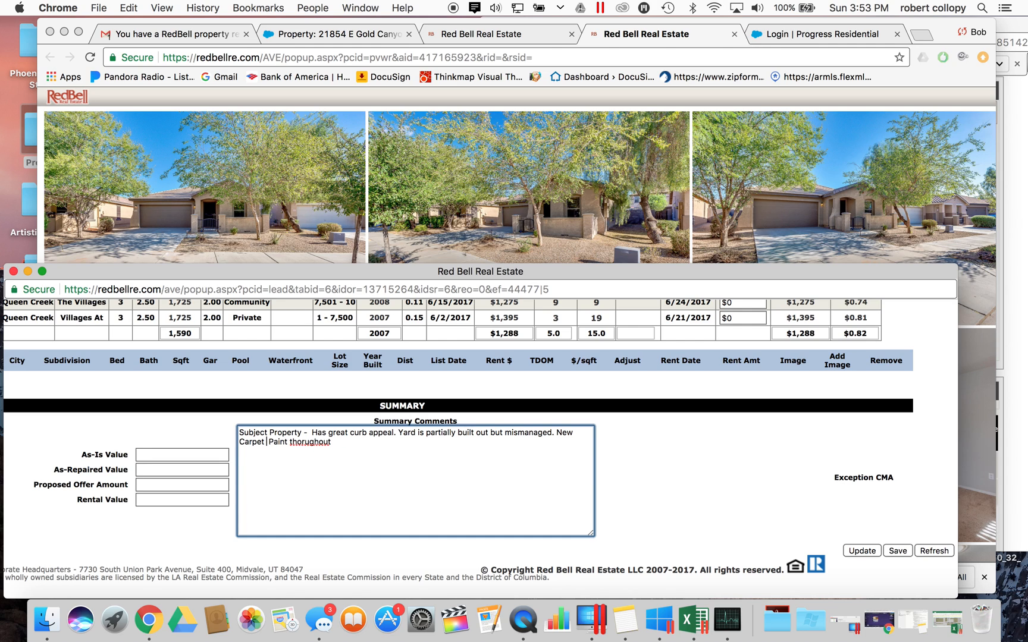
pyautogui.rightClick(323, 443)
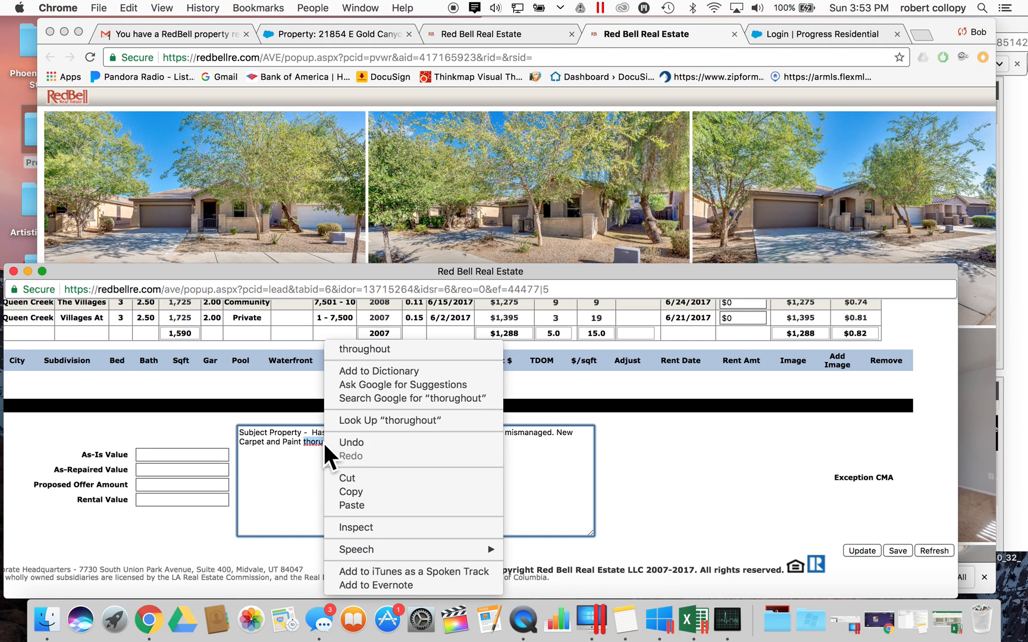
pyautogui.click(368, 351)
pyautogui.click(356, 443)
pyautogui.write('.')
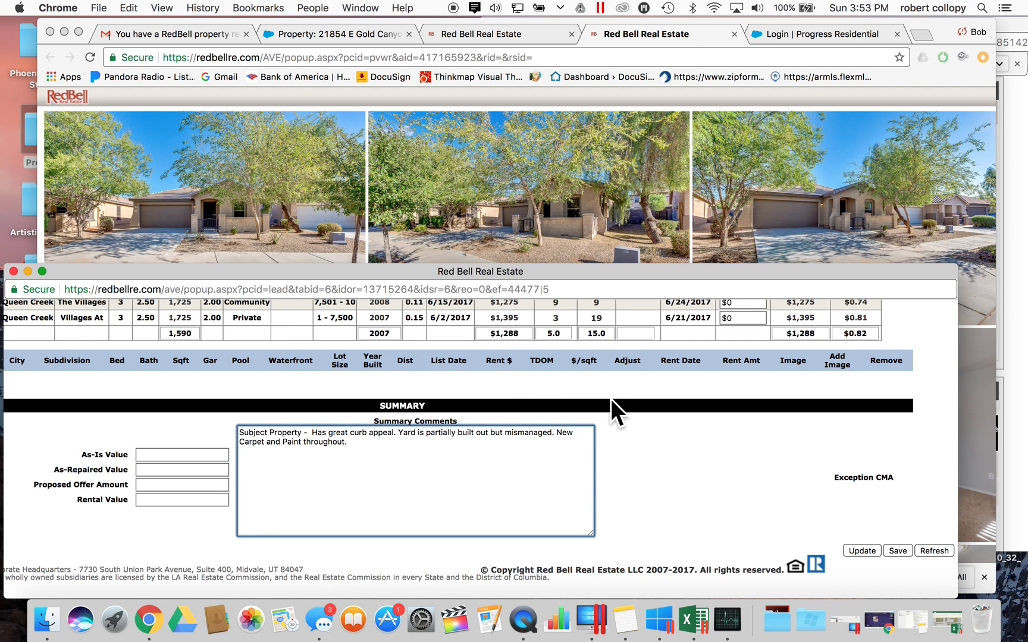
pyautogui.click(402, 443)
pyautogui.click(784, 166)
# - Look over the photo gallery and add 'Carpet in entry' to the summary comments
pyautogui.click(812, 25)
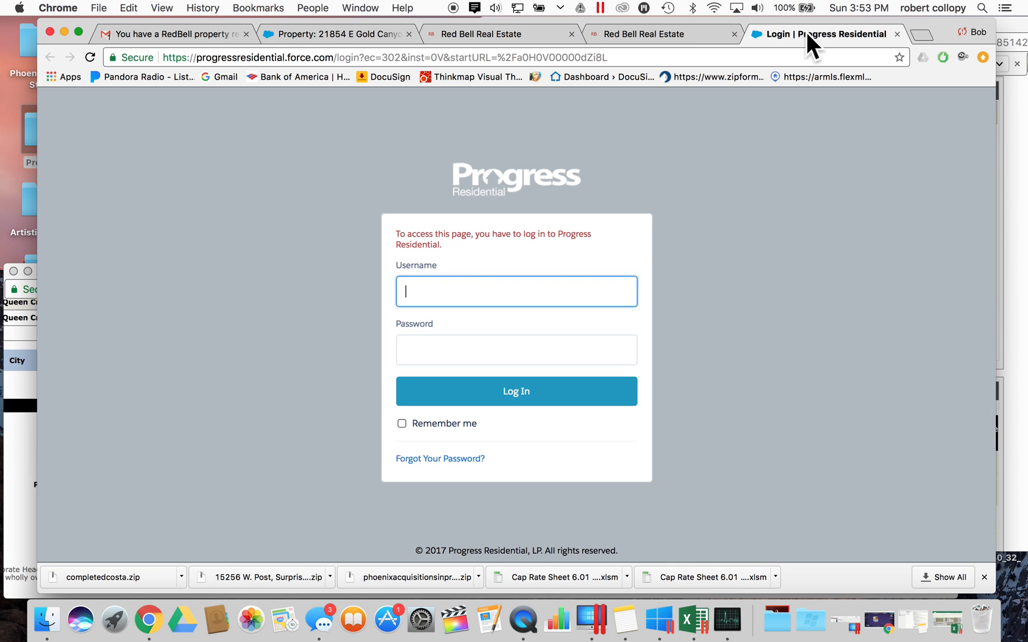
pyautogui.click(654, 35)
pyautogui.scroll(-15, 562, 220)
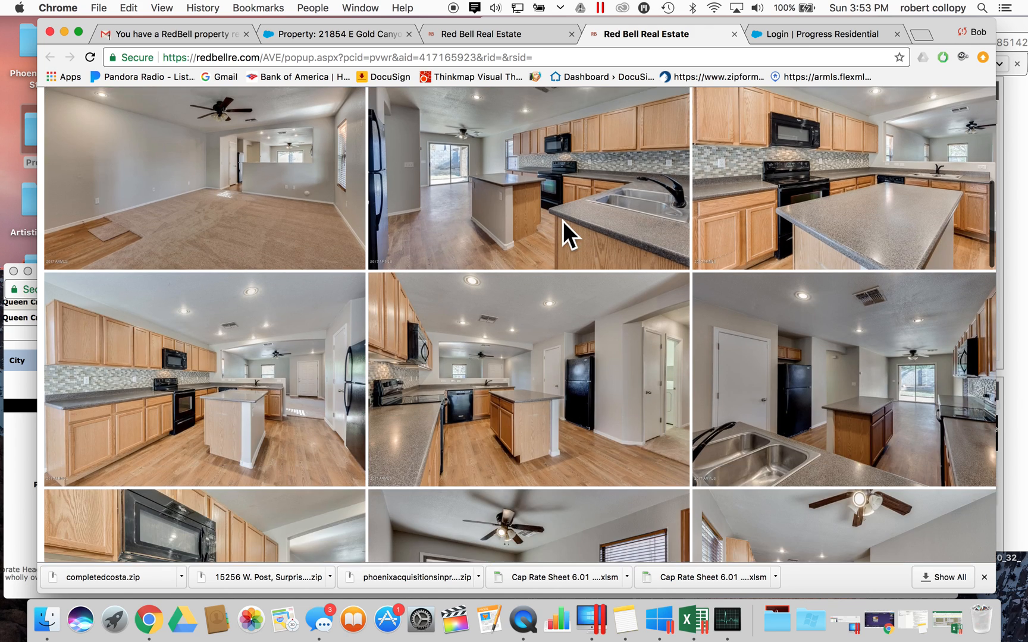
pyautogui.scroll(5, 563, 220)
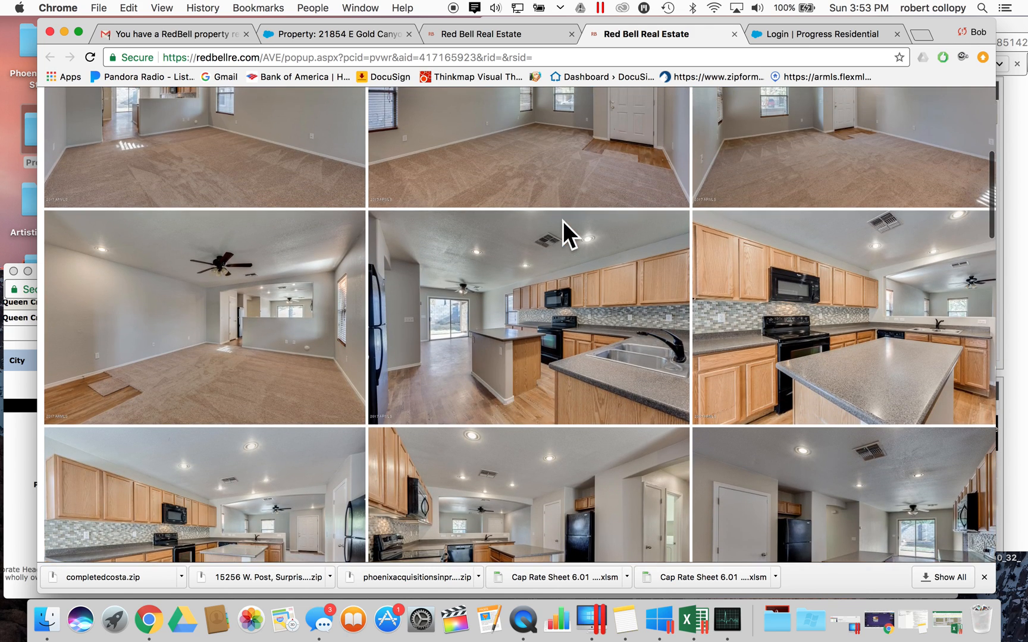
pyautogui.click(9, 521)
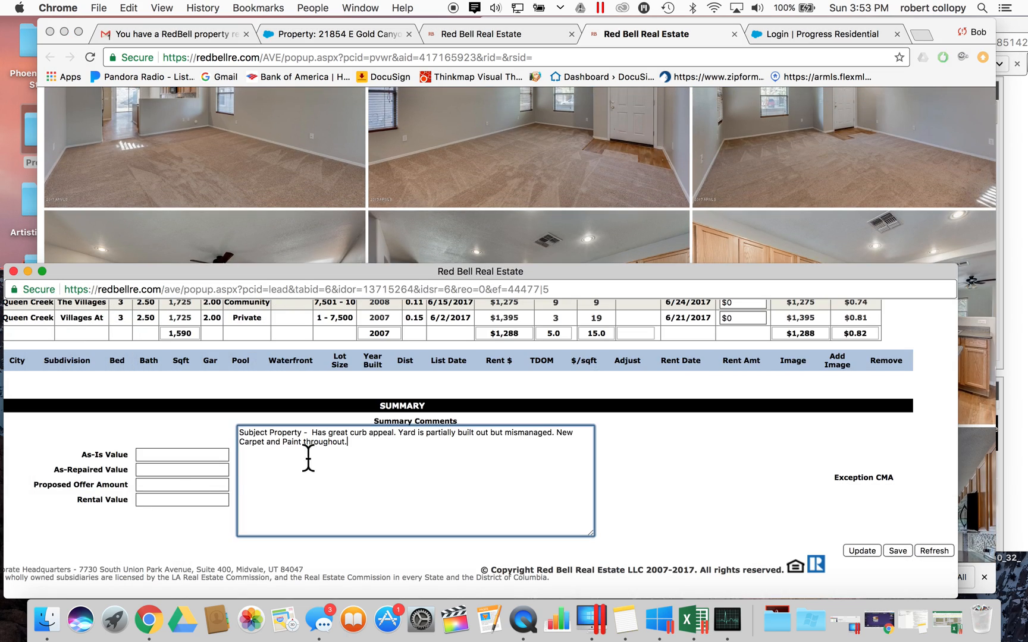
pyautogui.write('Carpet in entry')
# - Add the kitchen laminate, cheap tops, black matching appliances and good backsplash notes
pyautogui.click(611, 158)
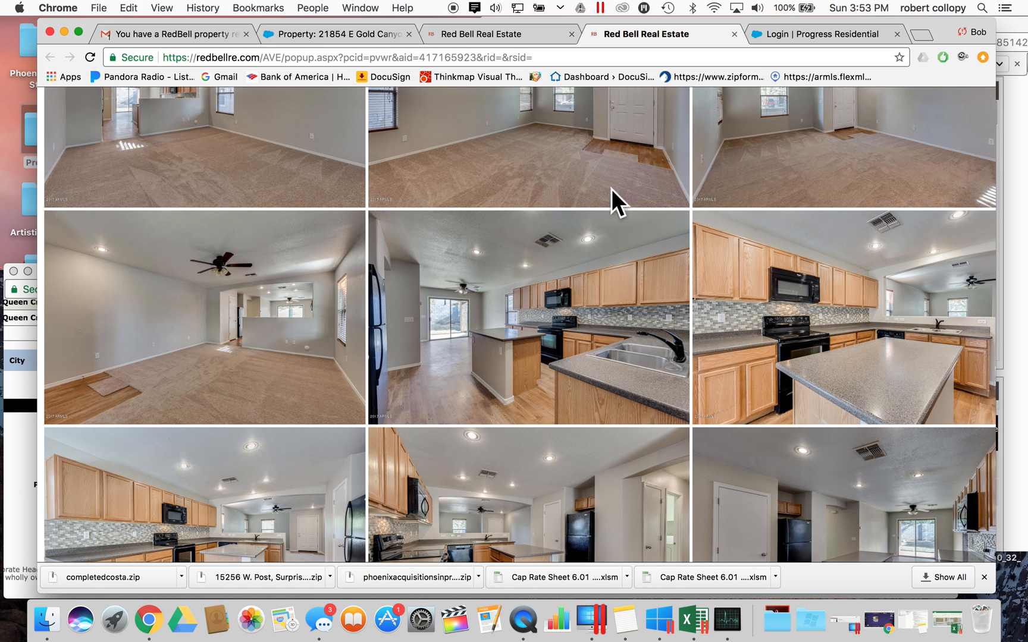
pyautogui.scroll(-3, 611, 180)
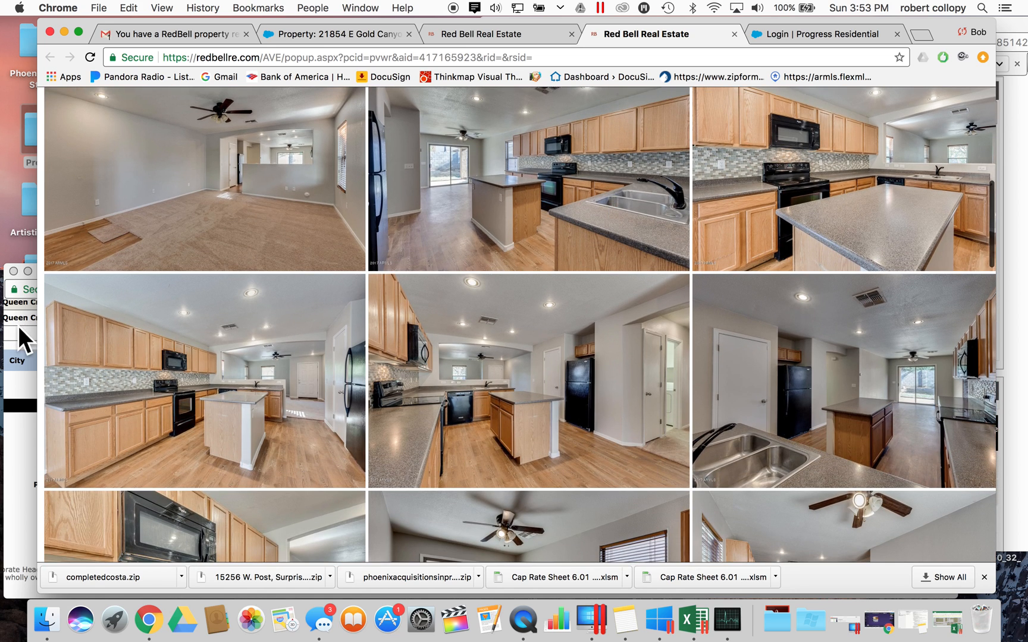
pyautogui.click(21, 437)
pyautogui.write('Laminate in ')
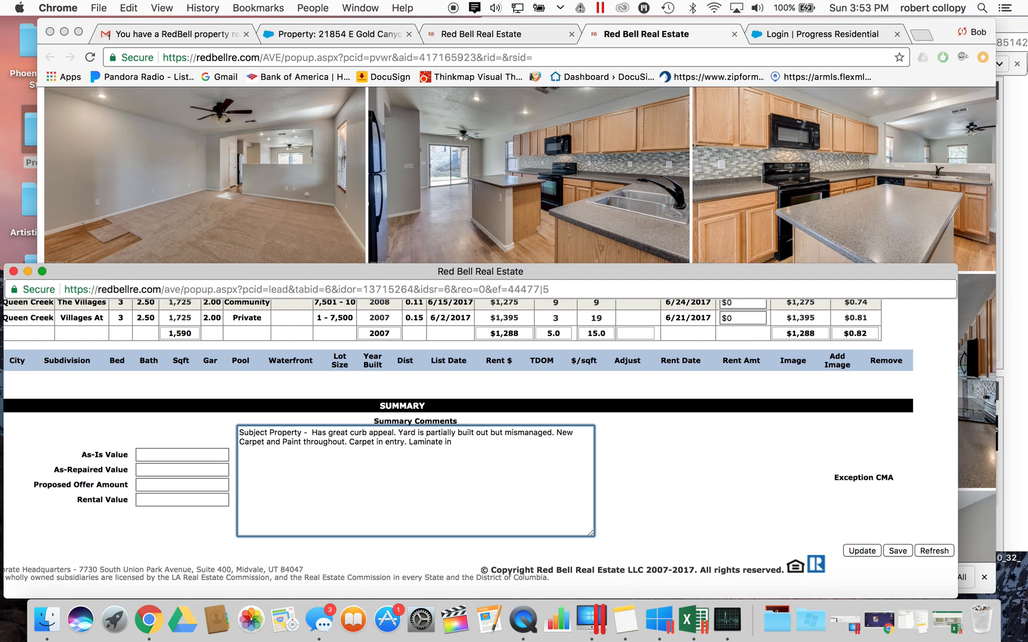
pyautogui.write('kitchen and eating area.')
pyautogui.write('Kitchen has ch')
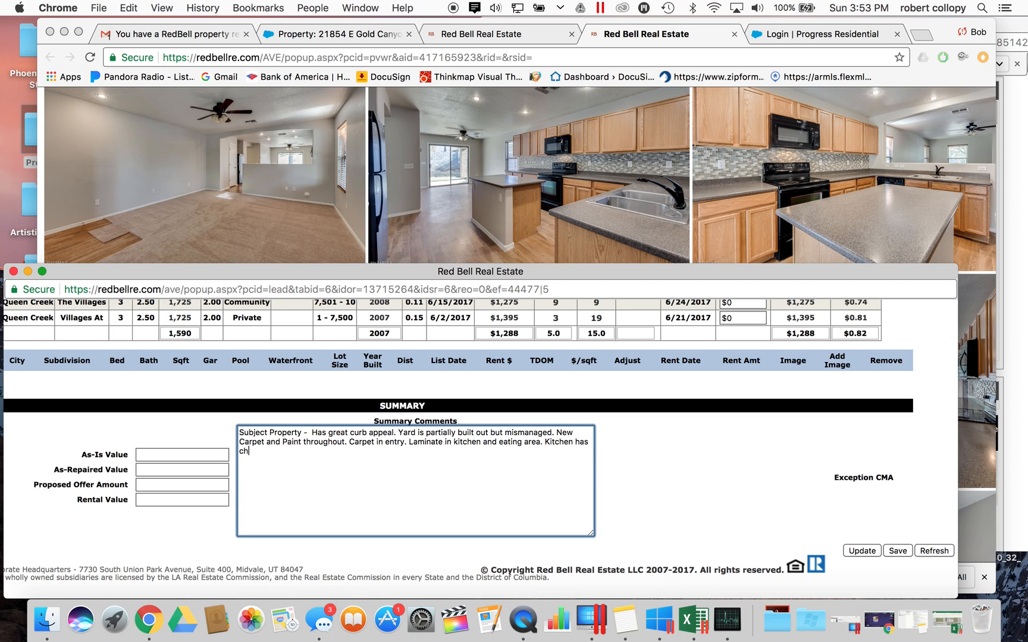
pyautogui.write('eap tops. Appliances,')
pyautogui.press('BackSpace')
pyautogui.write('black and ')
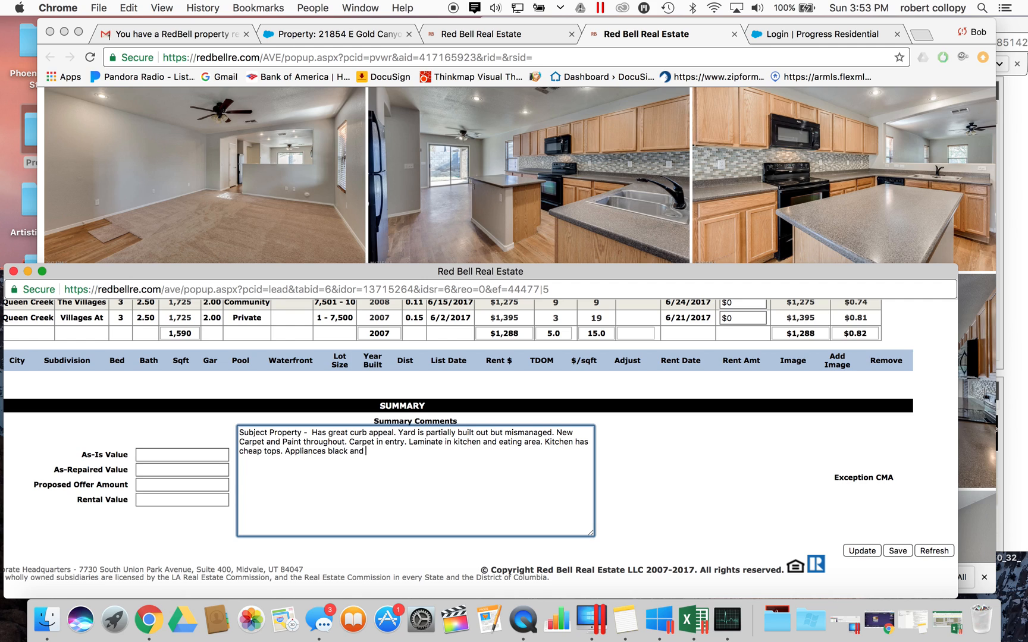
pyautogui.write('matching. Has good backsplash.')
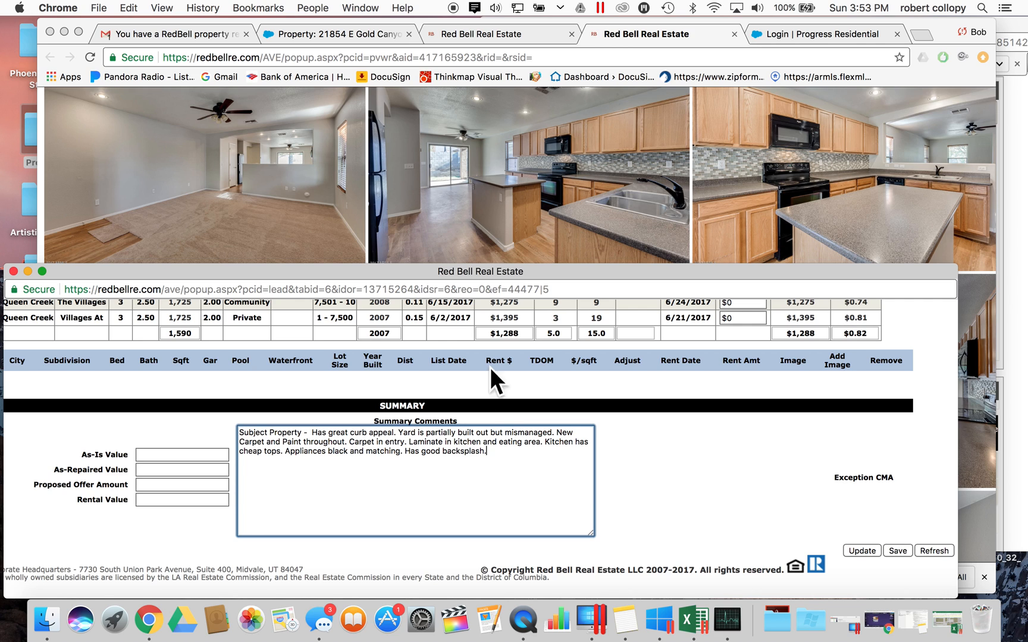
pyautogui.click(623, 217)
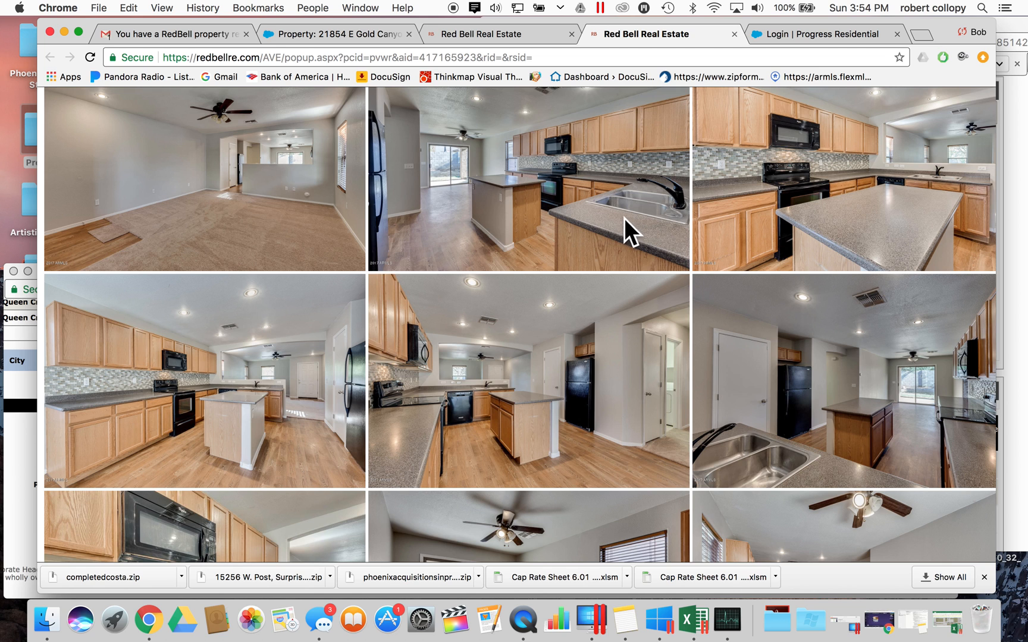
# - Scroll through the carpeted bedrooms with ceiling fans and the long-vanity, tub-shower bathroom photos
pyautogui.scroll(-5, 581, 270)
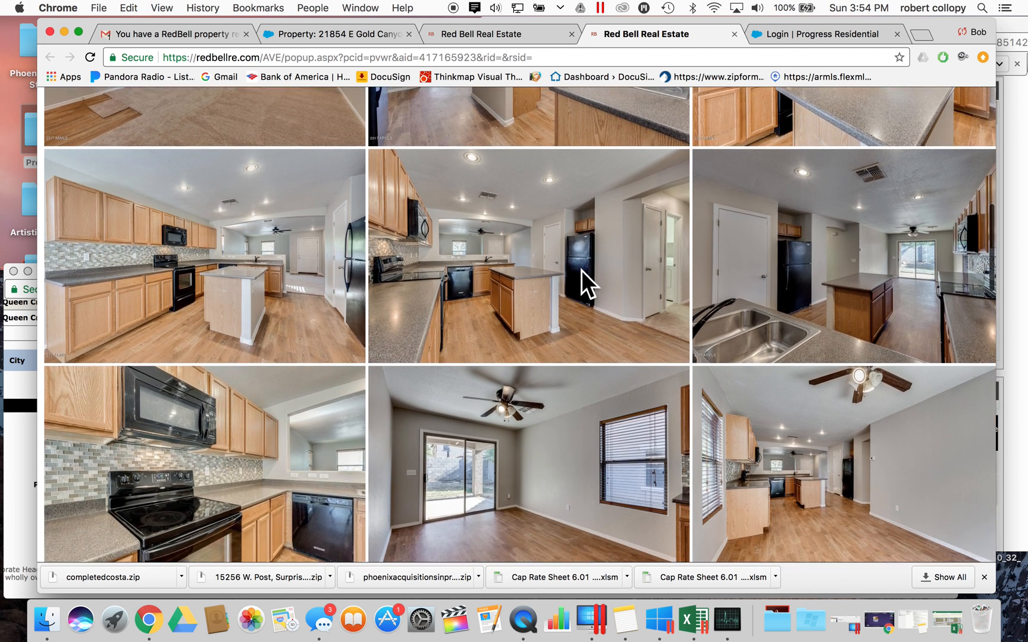
pyautogui.scroll(-3, 581, 270)
pyautogui.scroll(-4, 582, 270)
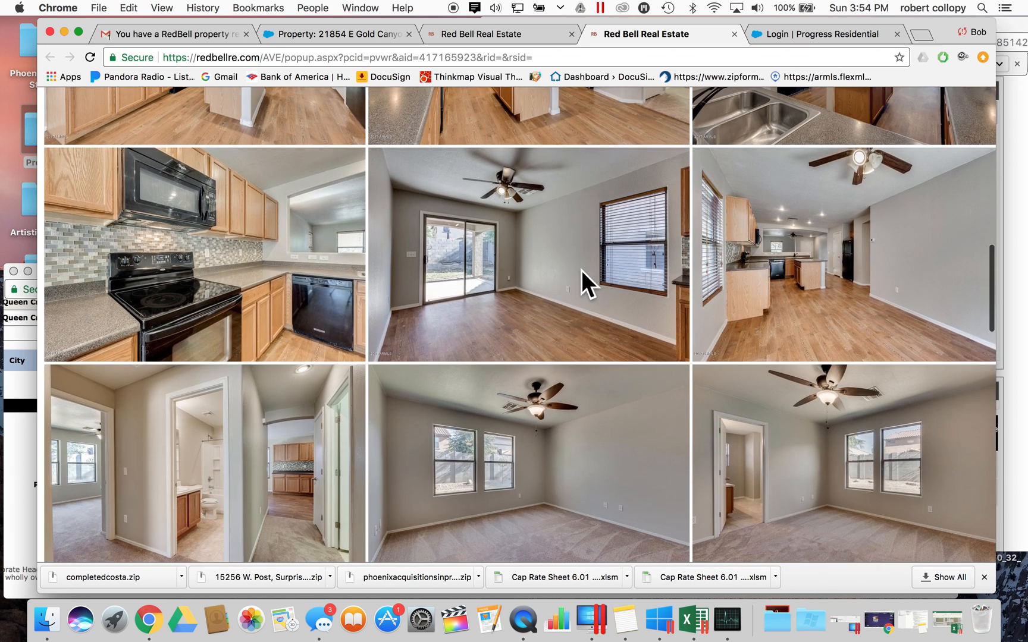
pyautogui.scroll(-2, 581, 270)
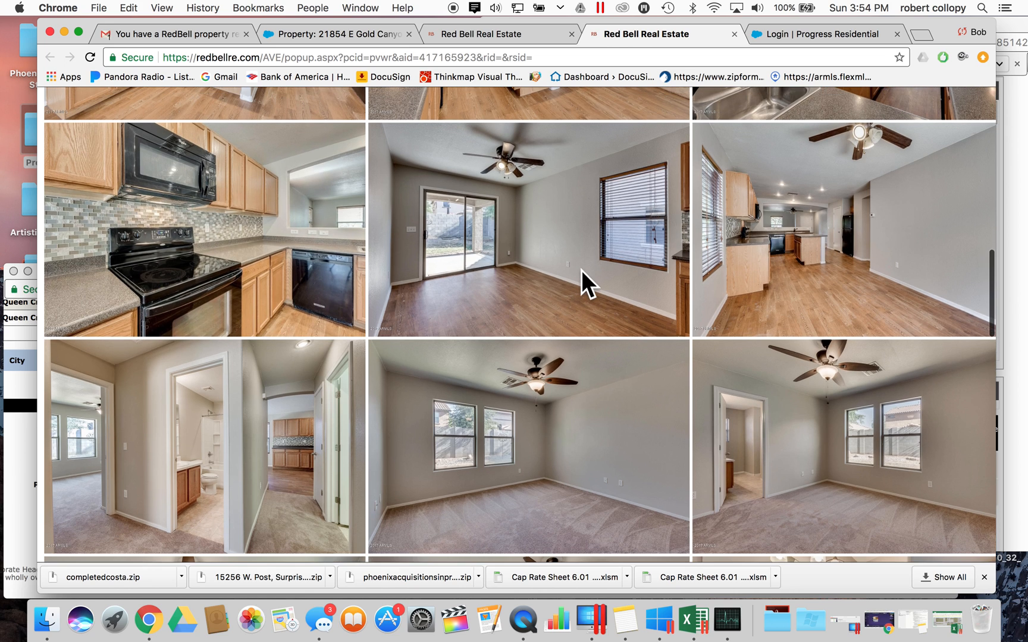
pyautogui.scroll(-2, 581, 270)
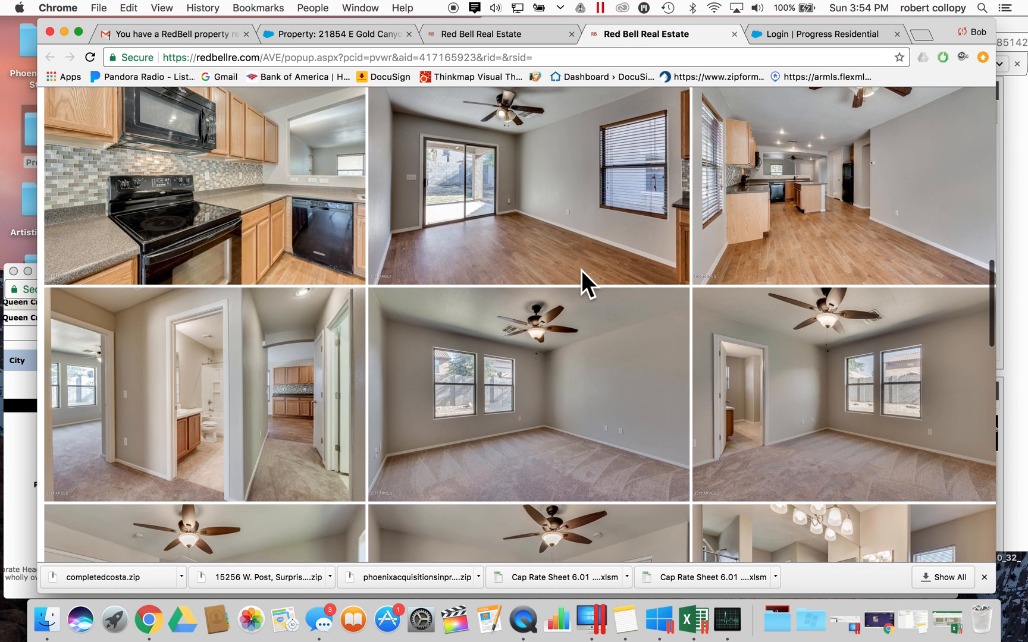
pyautogui.scroll(-3, 494, 364)
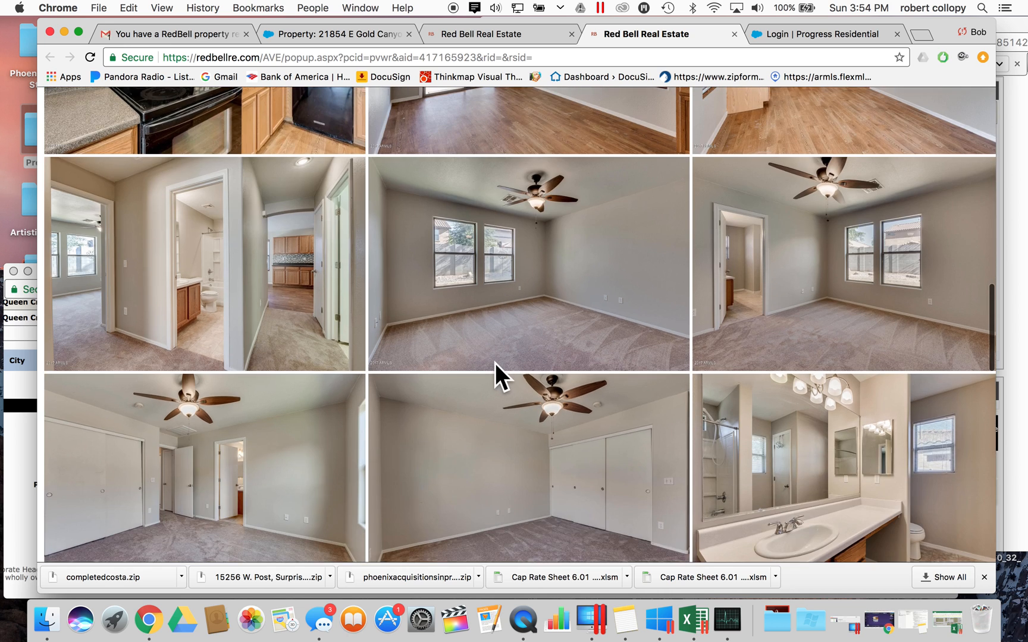
pyautogui.scroll(5, 495, 364)
pyautogui.scroll(-4, 494, 364)
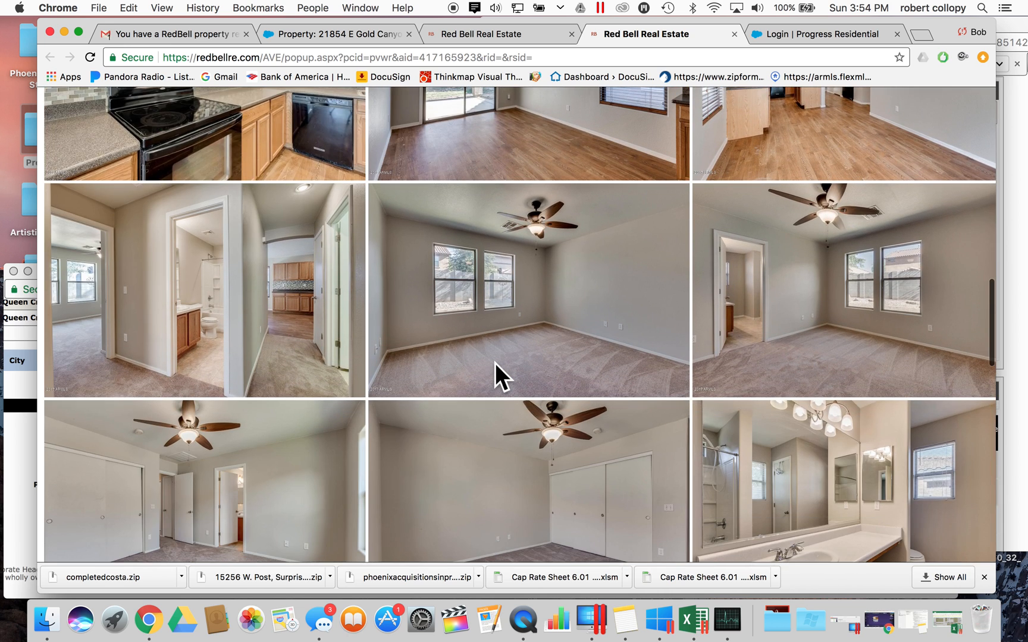
pyautogui.scroll(-2, 495, 363)
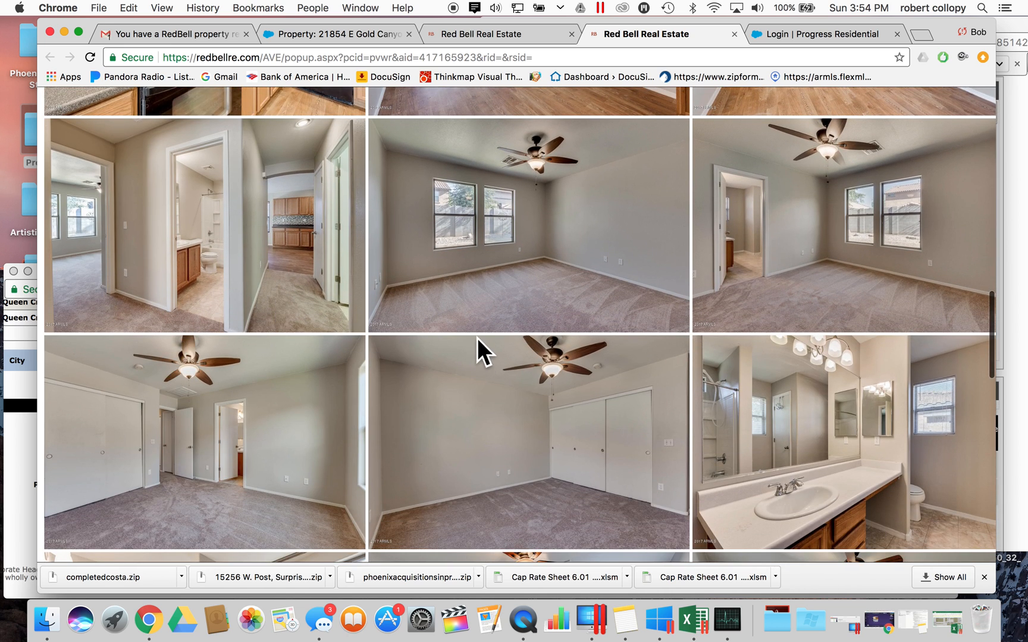
pyautogui.scroll(-3, 477, 337)
pyautogui.scroll(-3, 477, 338)
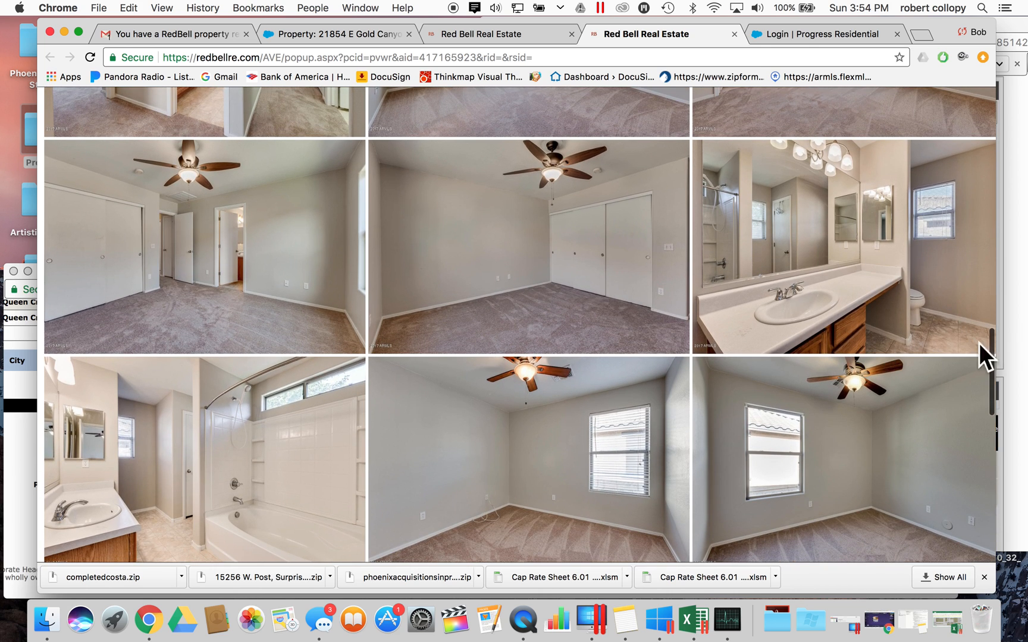
# - Add 'Good tile in bathroom. Standard shower and cabinets' to the summary and recheck the photos
pyautogui.click(23, 498)
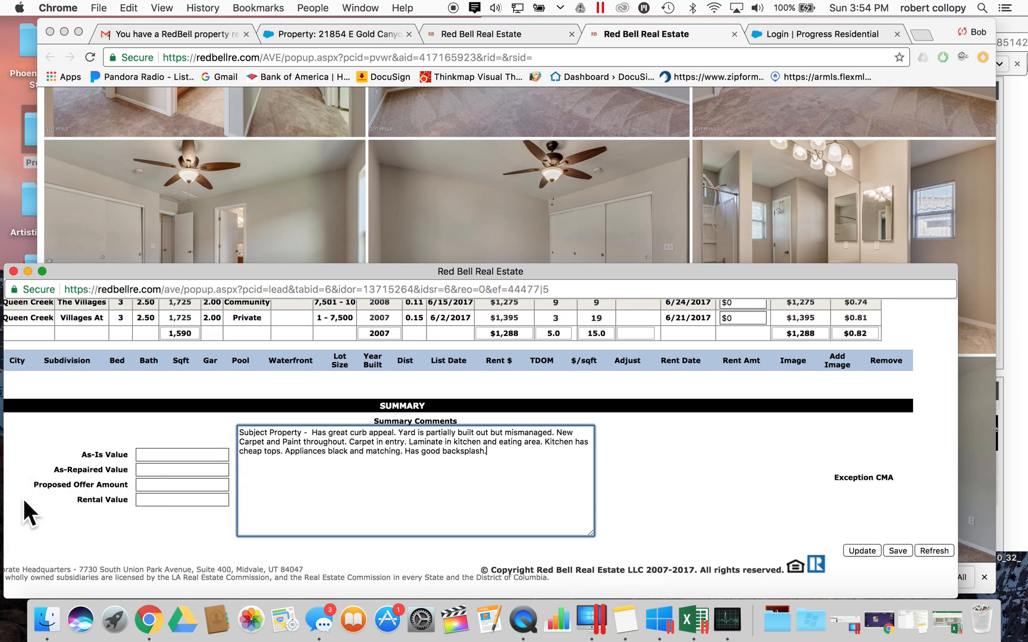
pyautogui.write('Good tile in bathroom. Standard showe')
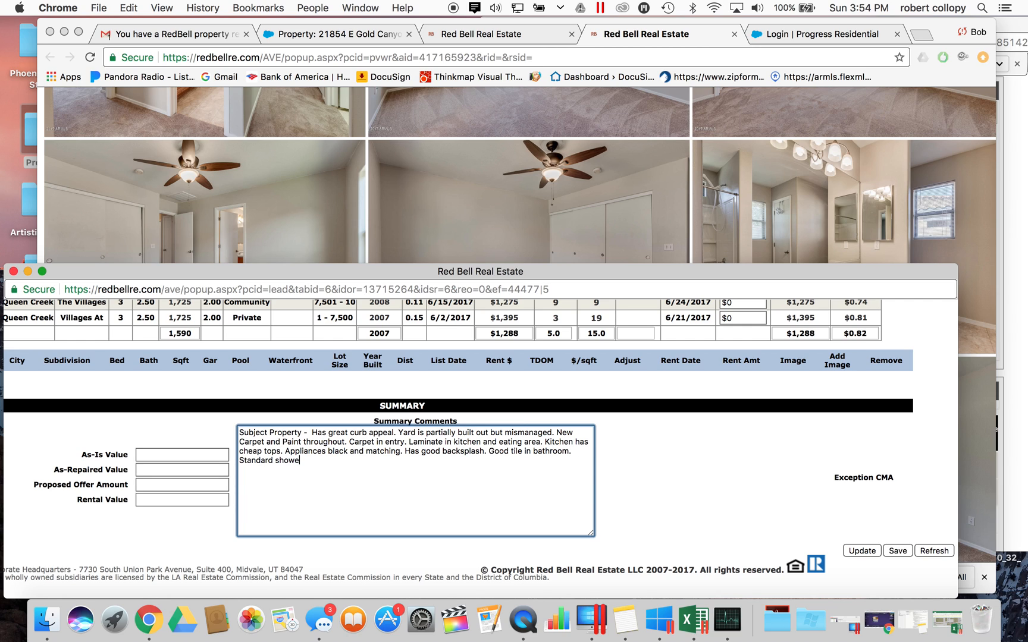
pyautogui.write('r and cabinets')
pyautogui.click(800, 178)
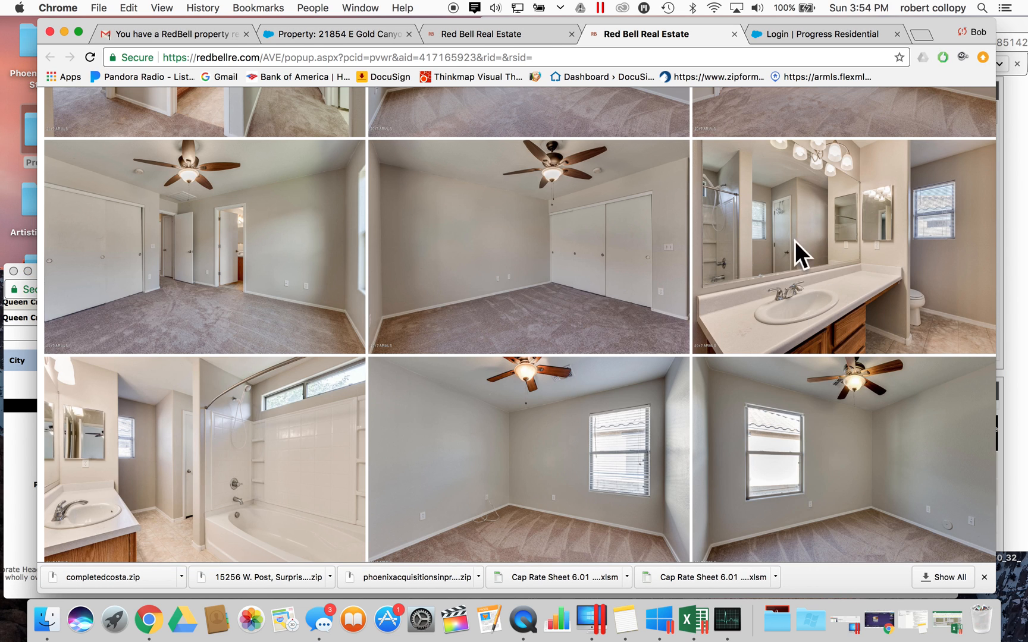
pyautogui.scroll(-10, 726, 288)
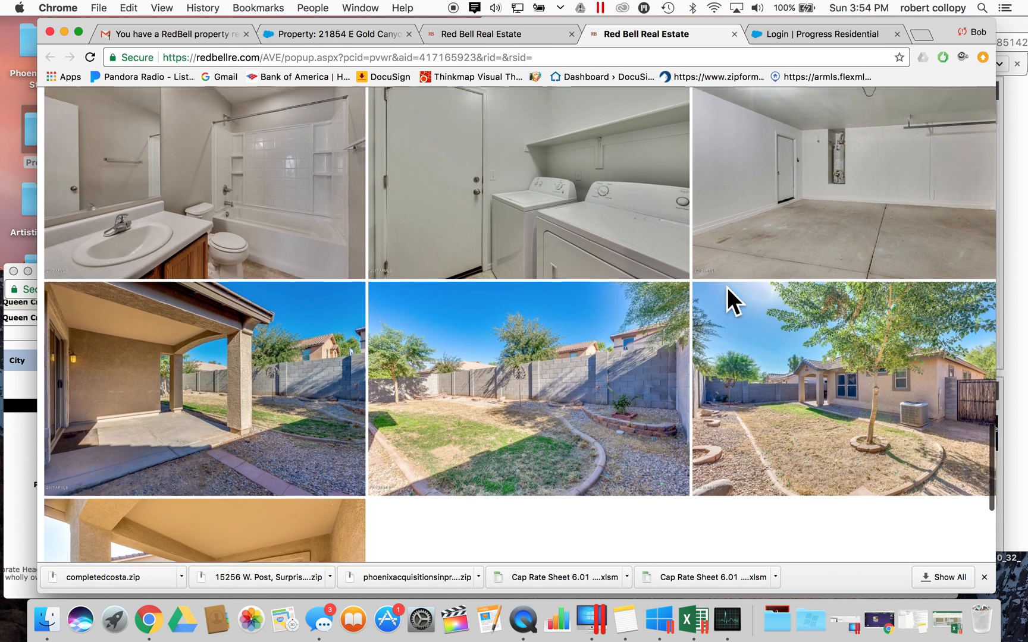
pyautogui.scroll(5, 727, 287)
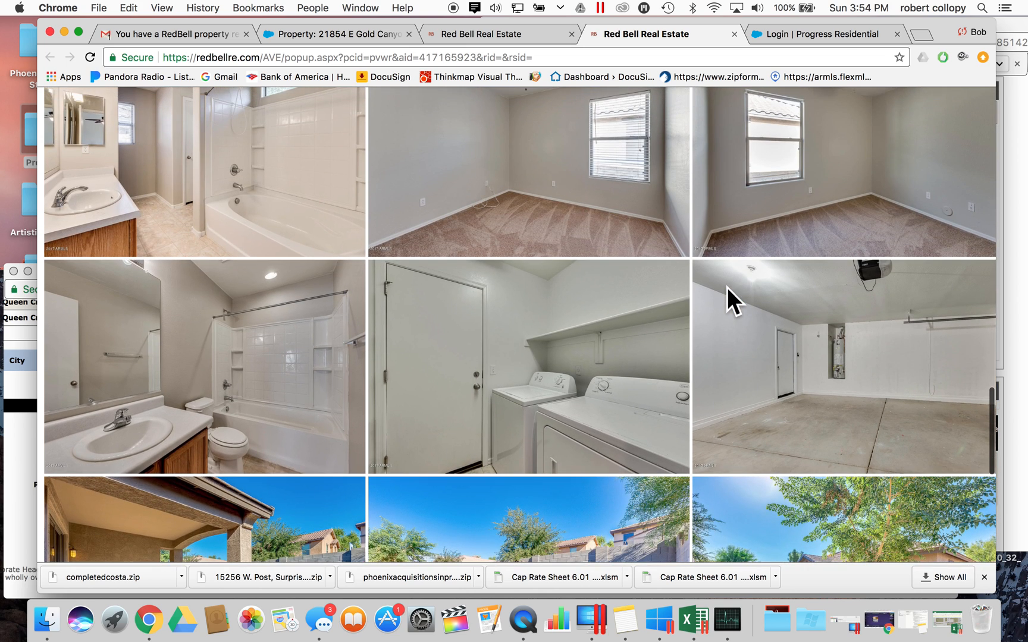
# - Add 'Has average washer dryer.' and return to the laundry and garage photos
pyautogui.click(21, 409)
pyautogui.write('Has')
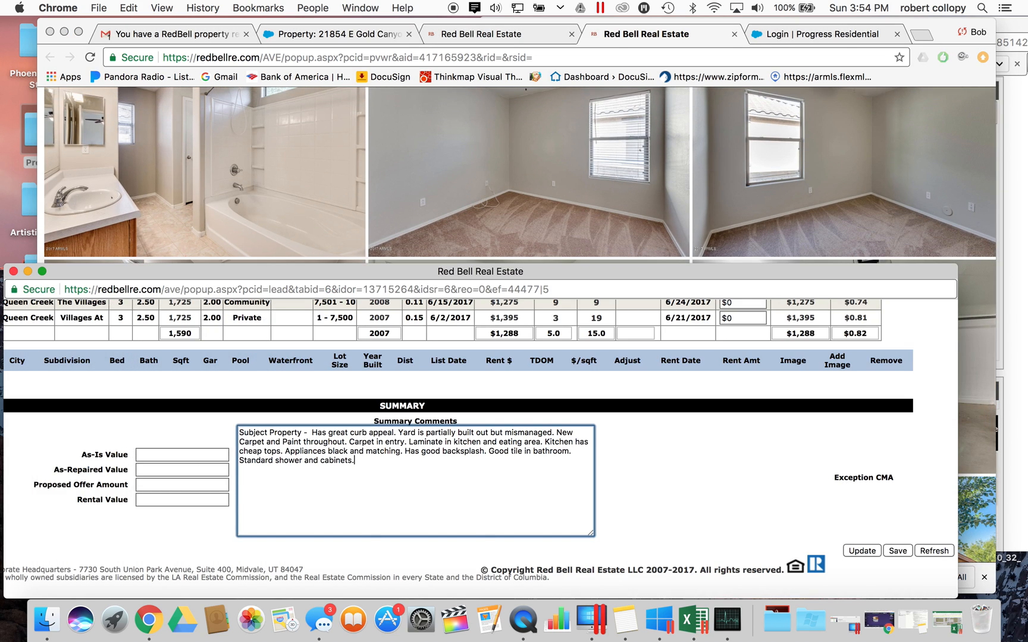
pyautogui.write(' average washer dryer.')
pyautogui.click(509, 237)
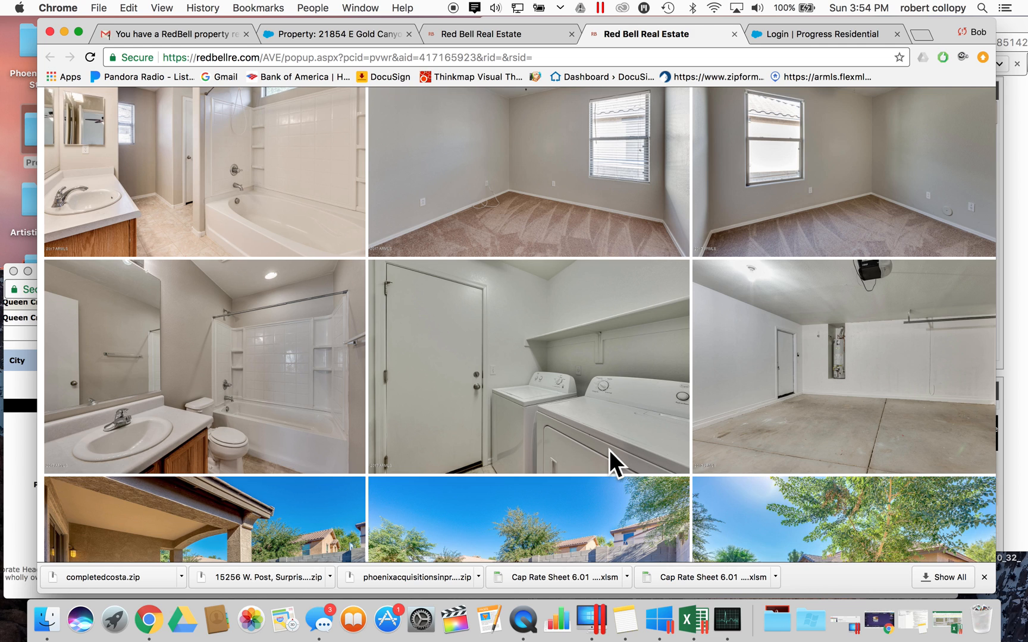
pyautogui.scroll(-2, 609, 462)
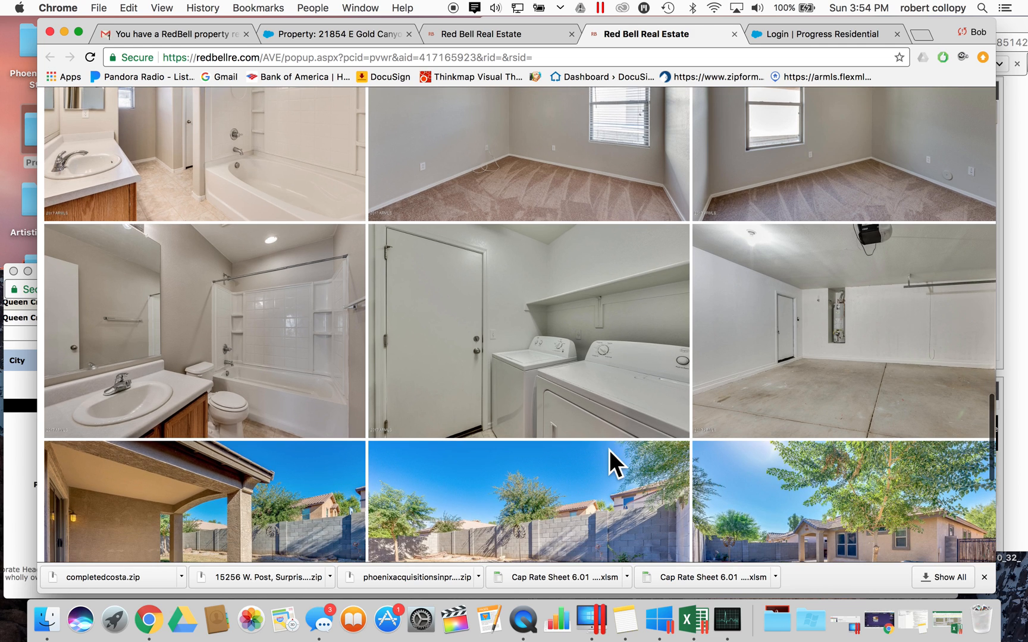
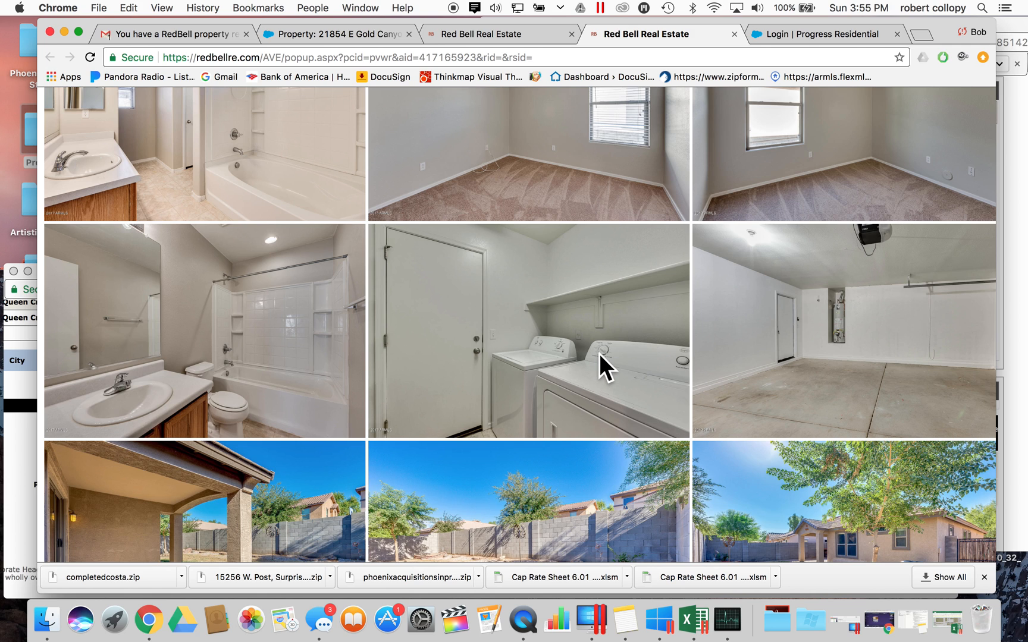
# - Scroll through the remaining room and backyard photos in the subject's gallery
pyautogui.scroll(-5, 599, 353)
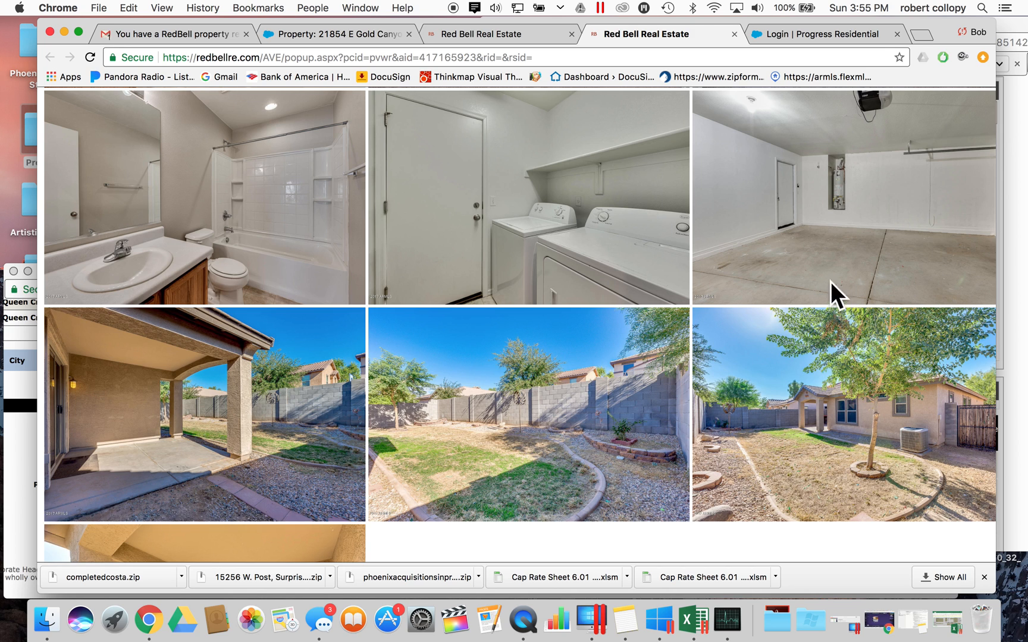
pyautogui.scroll(-4, 778, 273)
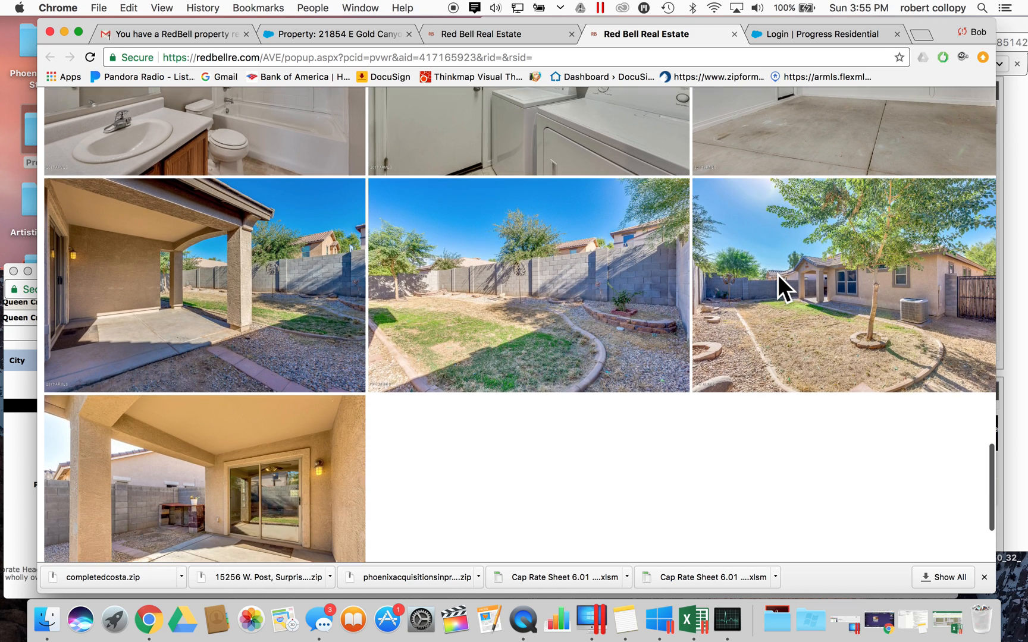
pyautogui.scroll(4, 777, 273)
pyautogui.scroll(3, 779, 276)
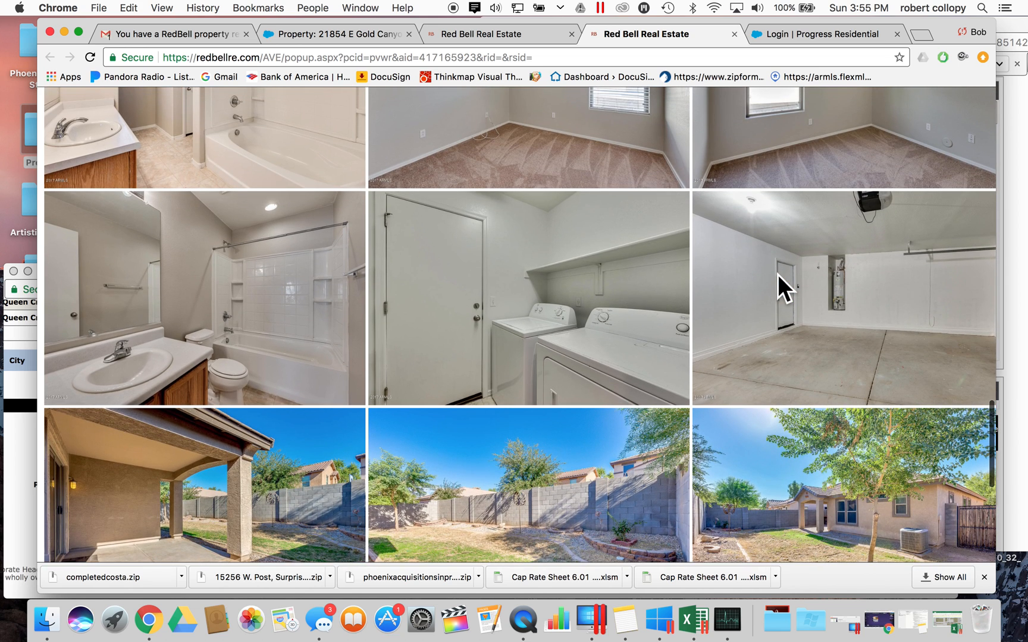
pyautogui.scroll(3, 716, 256)
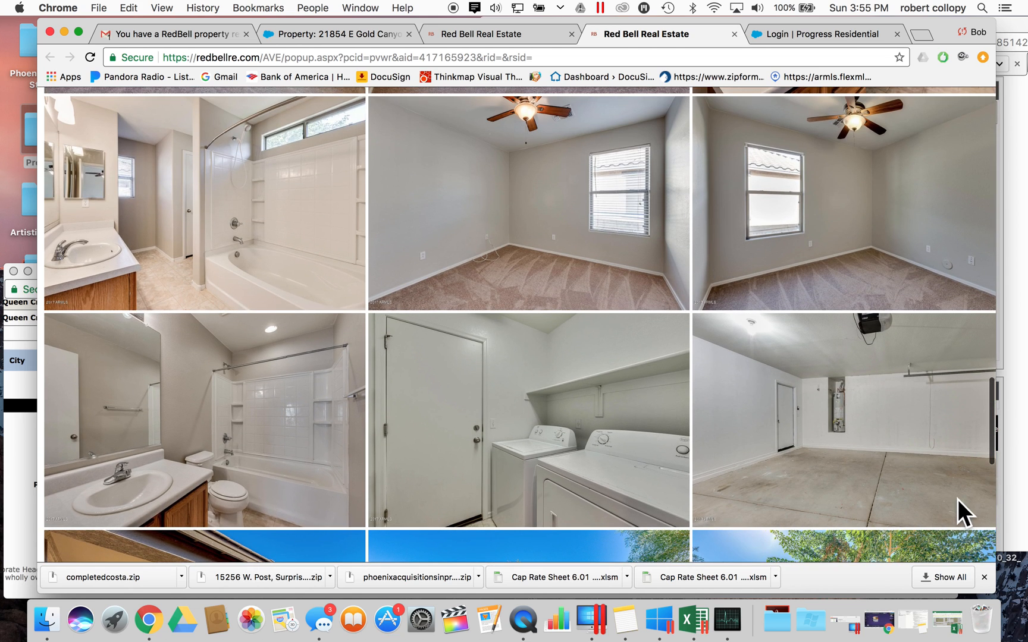
pyautogui.scroll(10, 454, 321)
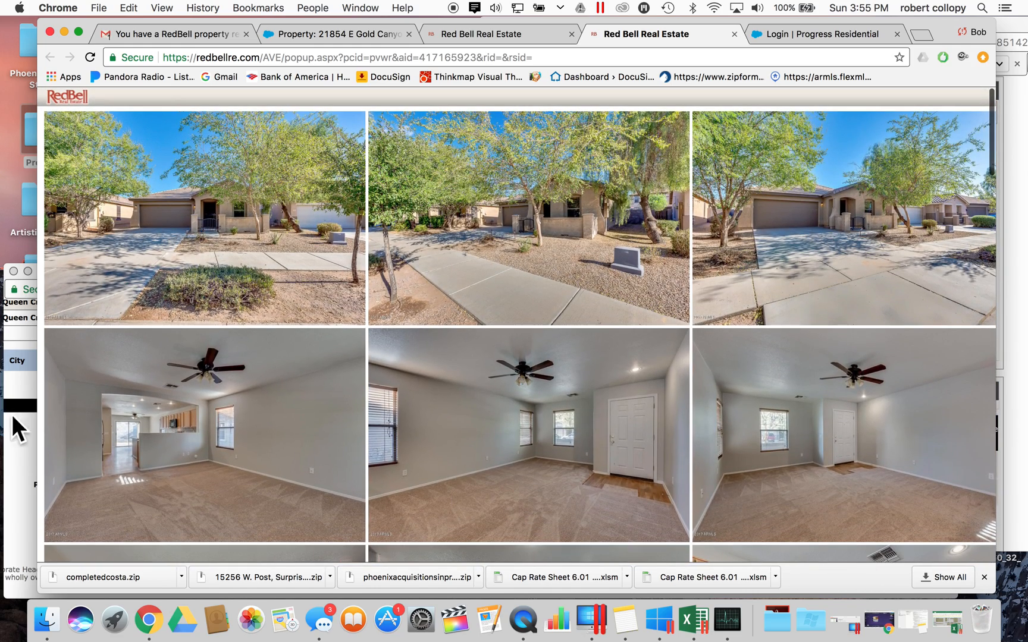
# - Add a new '#1' line below the subject description in Summary Comments
pyautogui.click(18, 428)
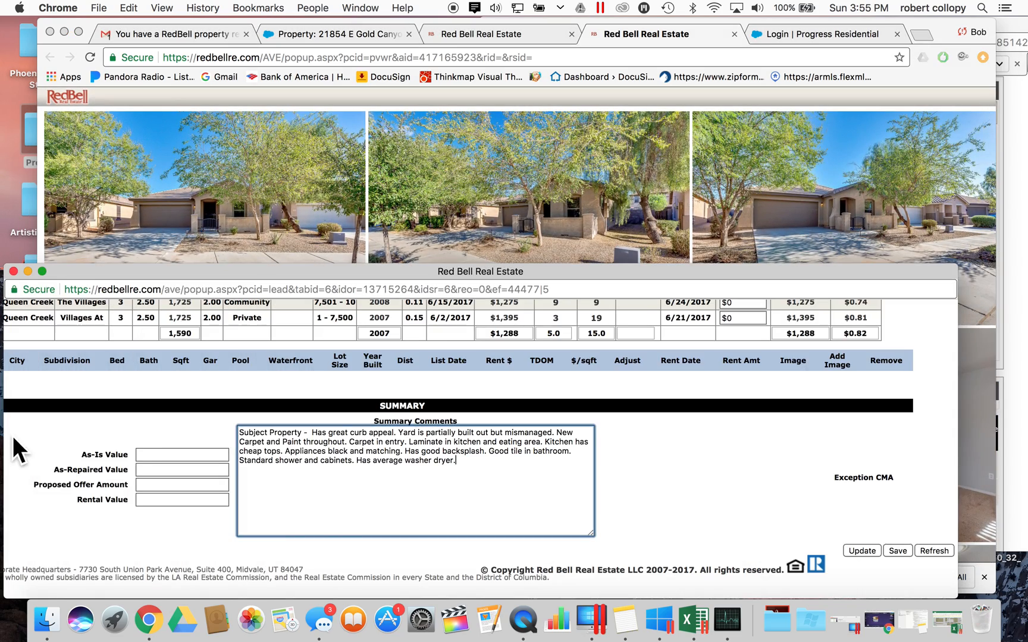
pyautogui.click(512, 461)
pyautogui.press('Return')
pyautogui.write('#1')
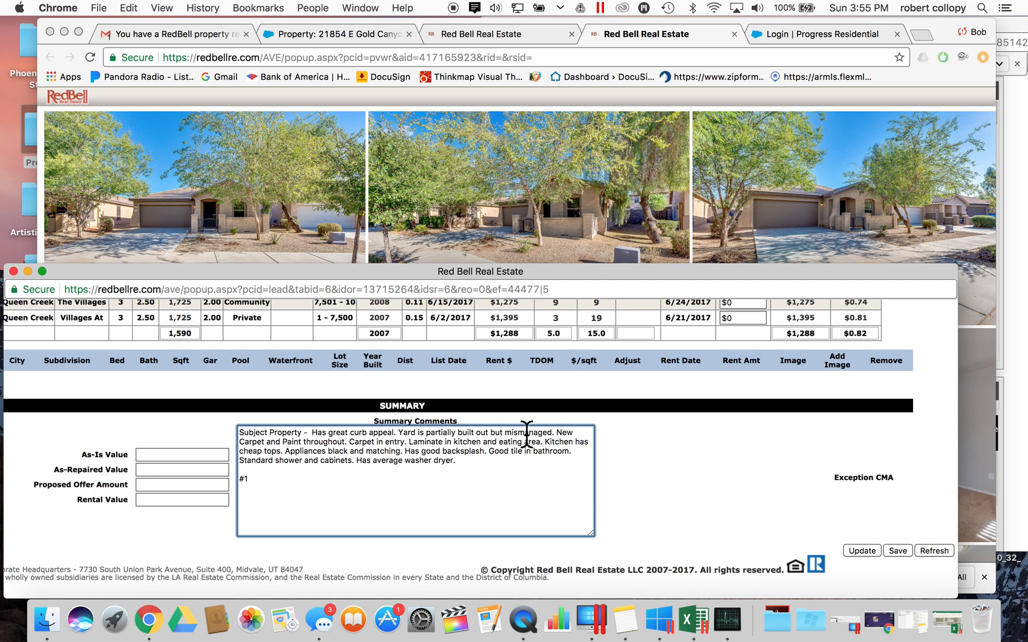
pyautogui.click(448, 468)
pyautogui.moveTo(448, 466); pyautogui.dragTo(245, 429)
pyautogui.click(259, 479)
# - Close the subject's listing details window and return to the comparables table
pyautogui.click(766, 214)
pyautogui.click(1020, 232)
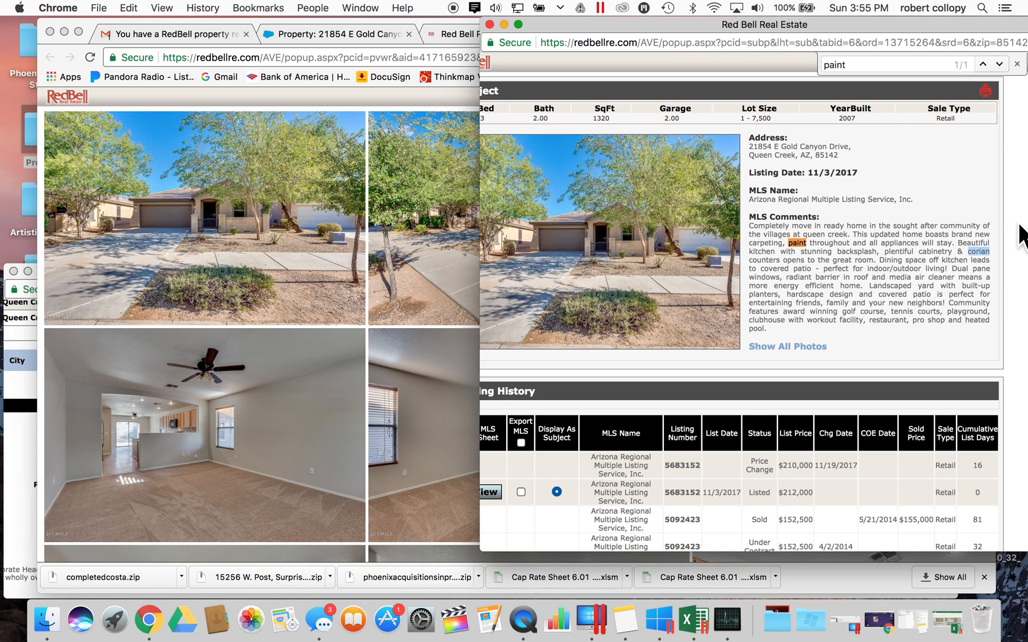
pyautogui.click(477, 209)
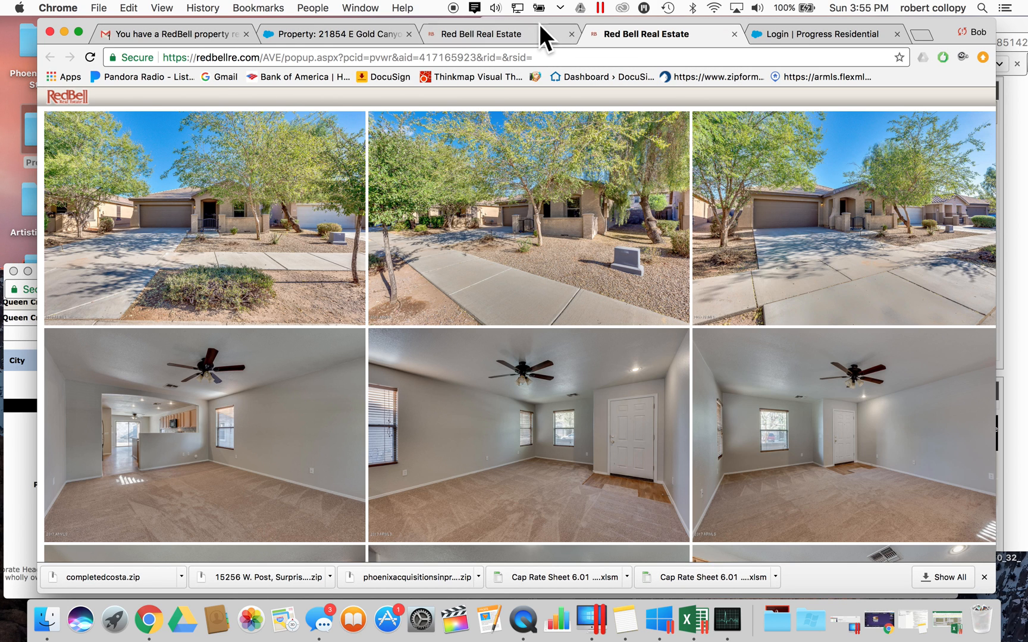
pyautogui.click(525, 32)
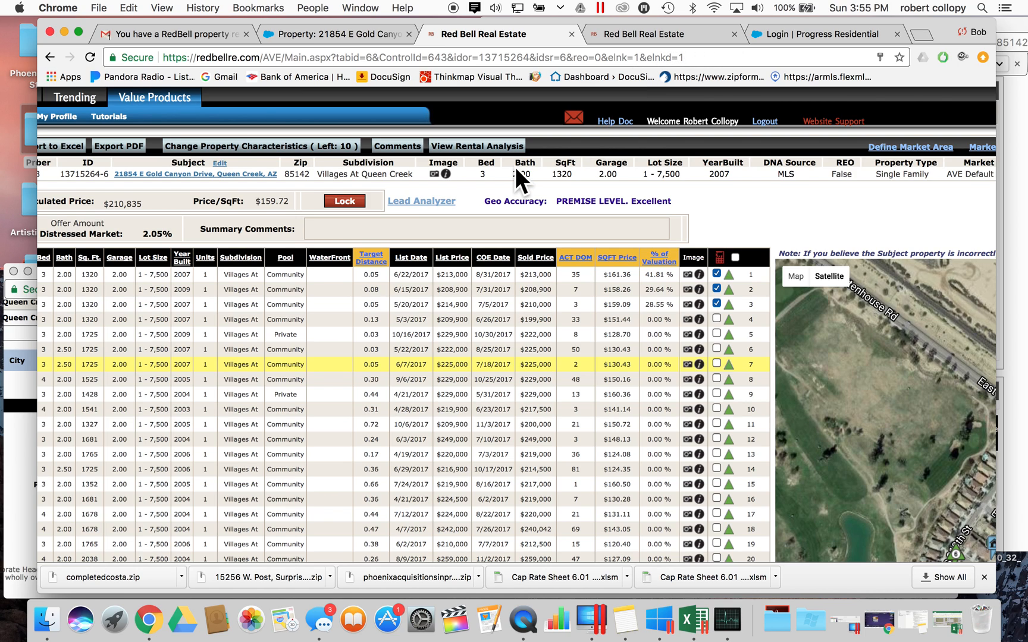
pyautogui.click(1011, 182)
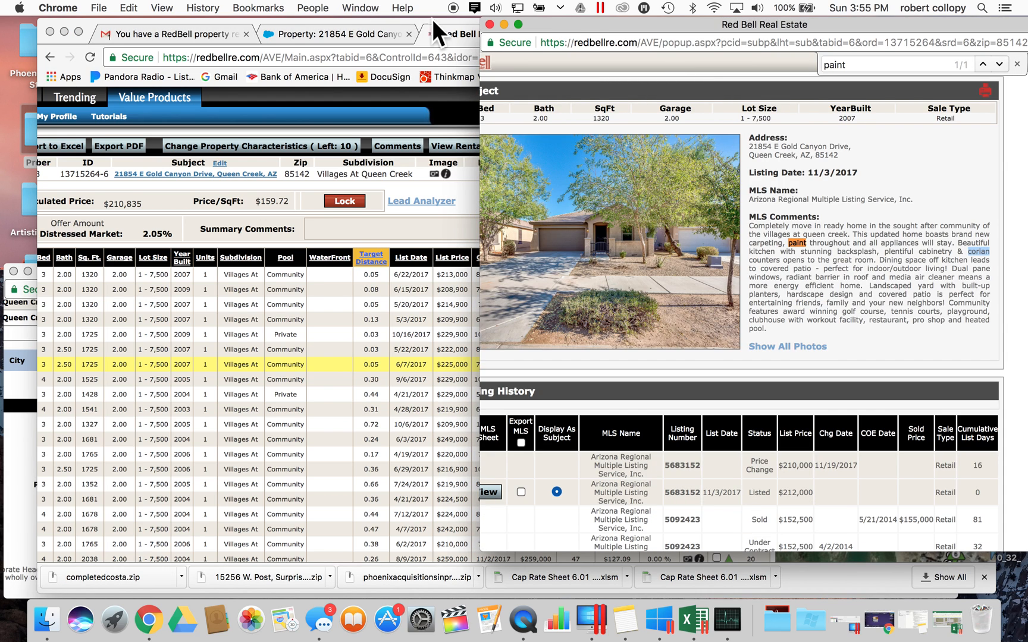
pyautogui.click(489, 24)
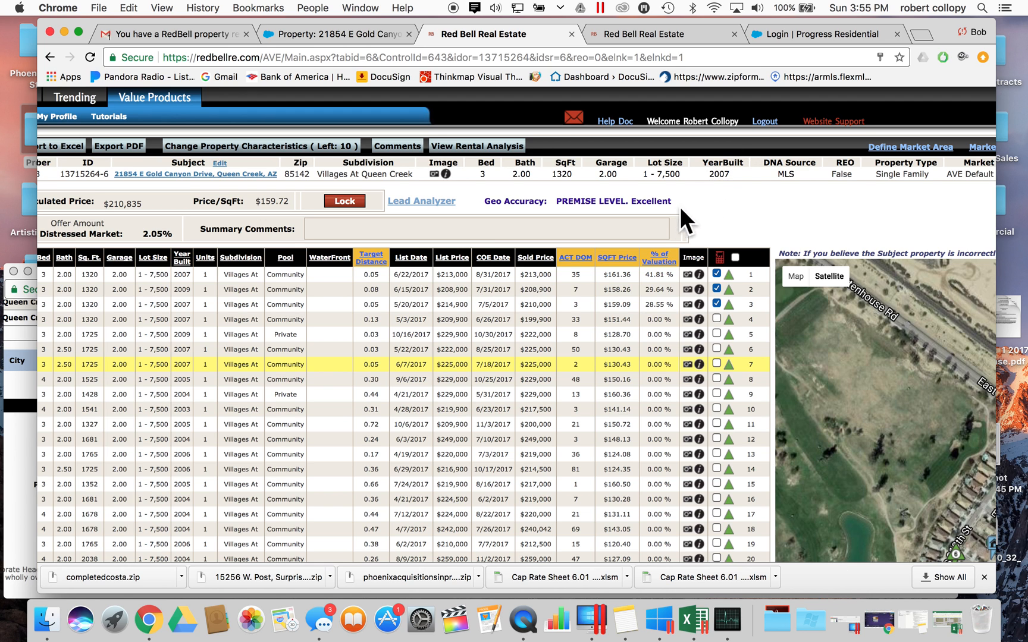
pyautogui.scroll(-5, 689, 275)
# - Open the comps' photo sheet and search their remarks for 'AC', spotting hvac in Sold #8
pyautogui.click(731, 379)
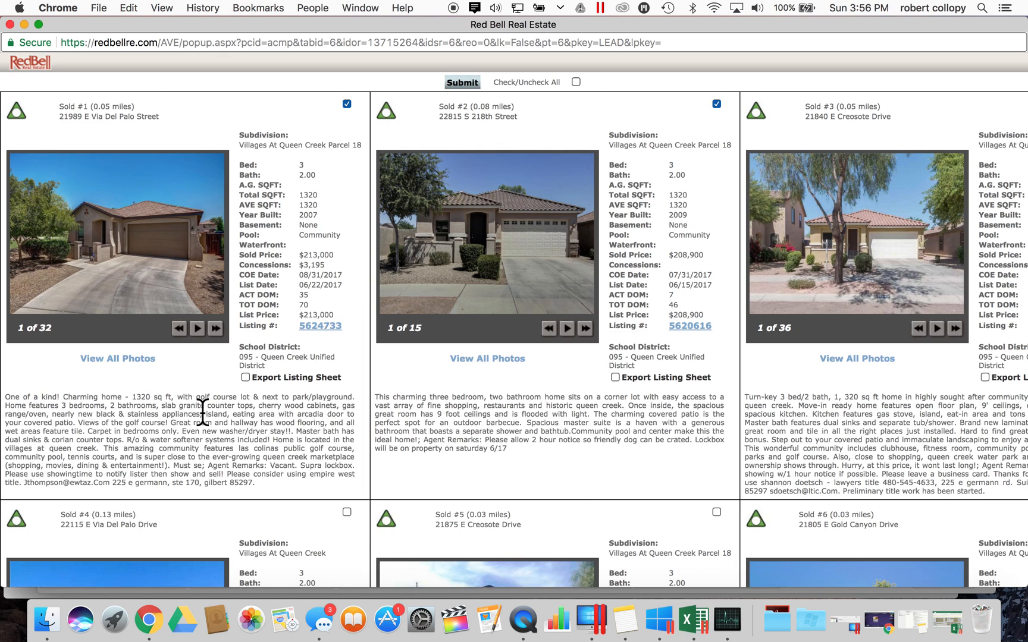
pyautogui.scroll(-3, 202, 412)
pyautogui.press('super+f')
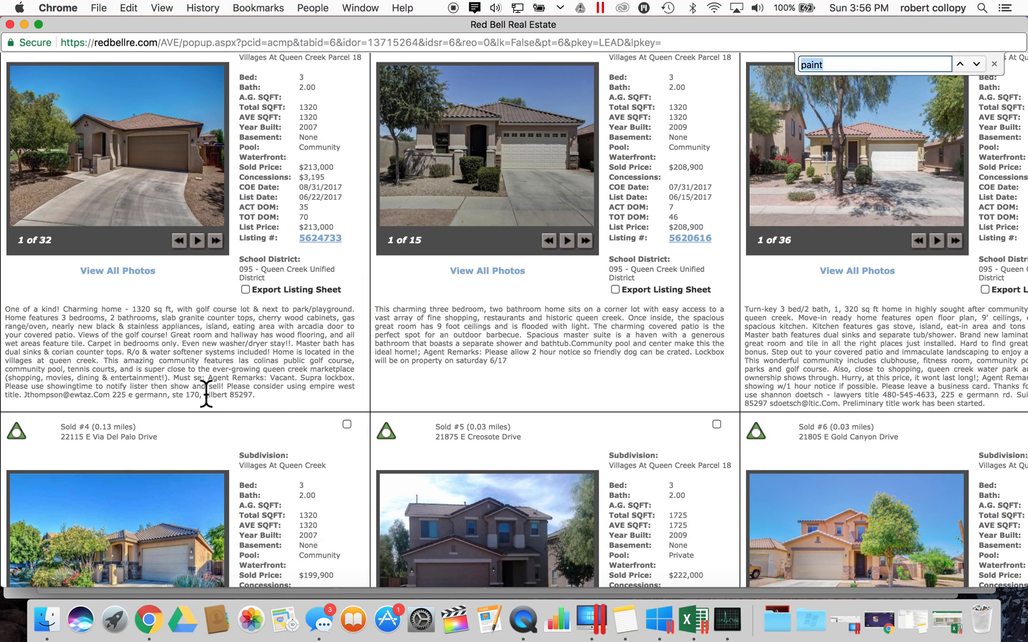
pyautogui.write('AC')
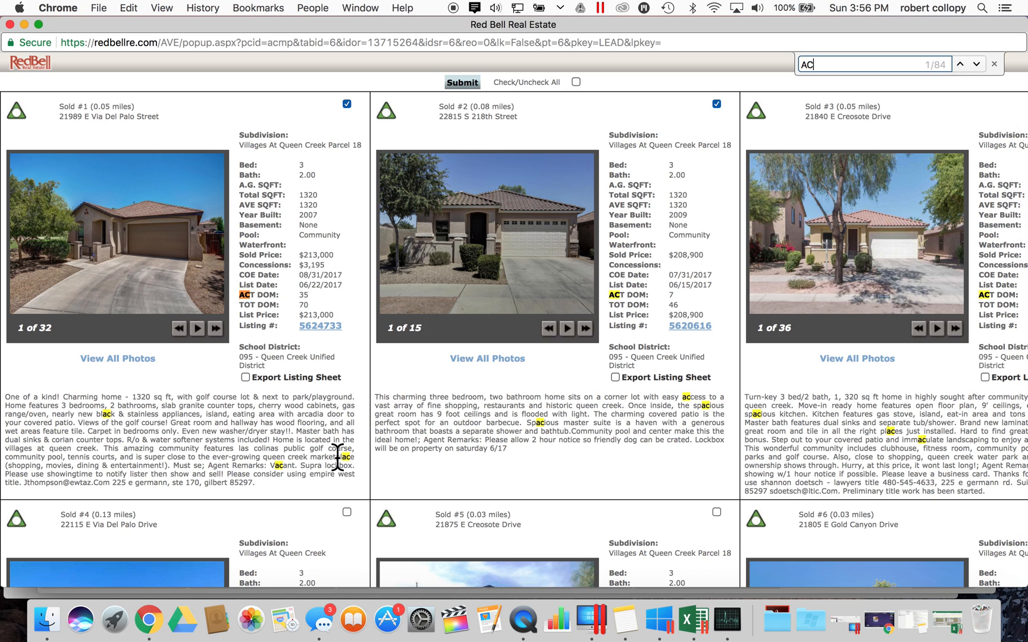
pyautogui.doubleClick(881, 62)
pyautogui.hscroll(3, 682, 434)
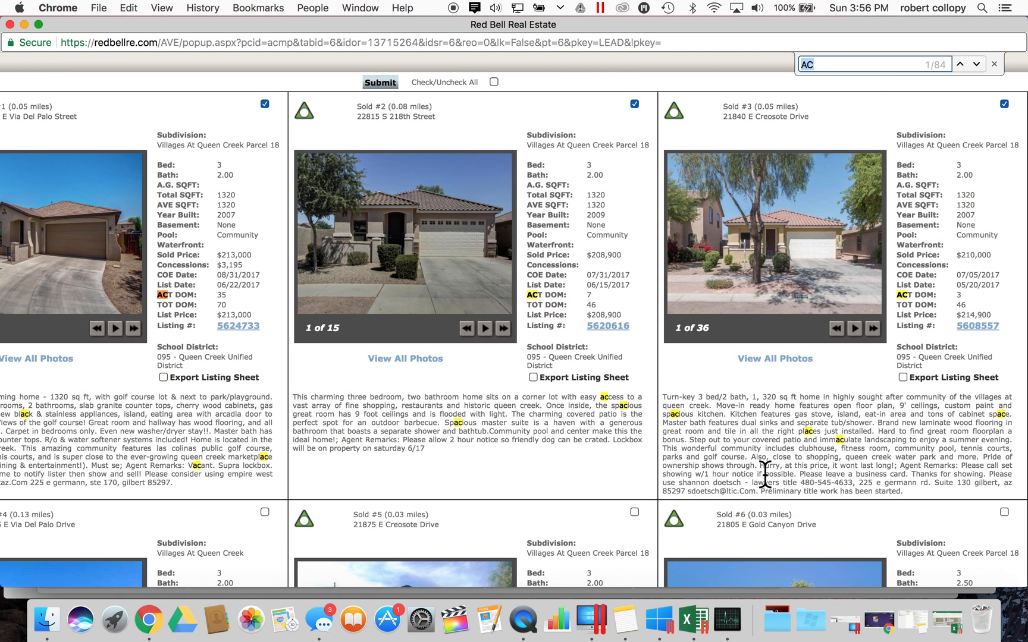
pyautogui.scroll(-7, 766, 473)
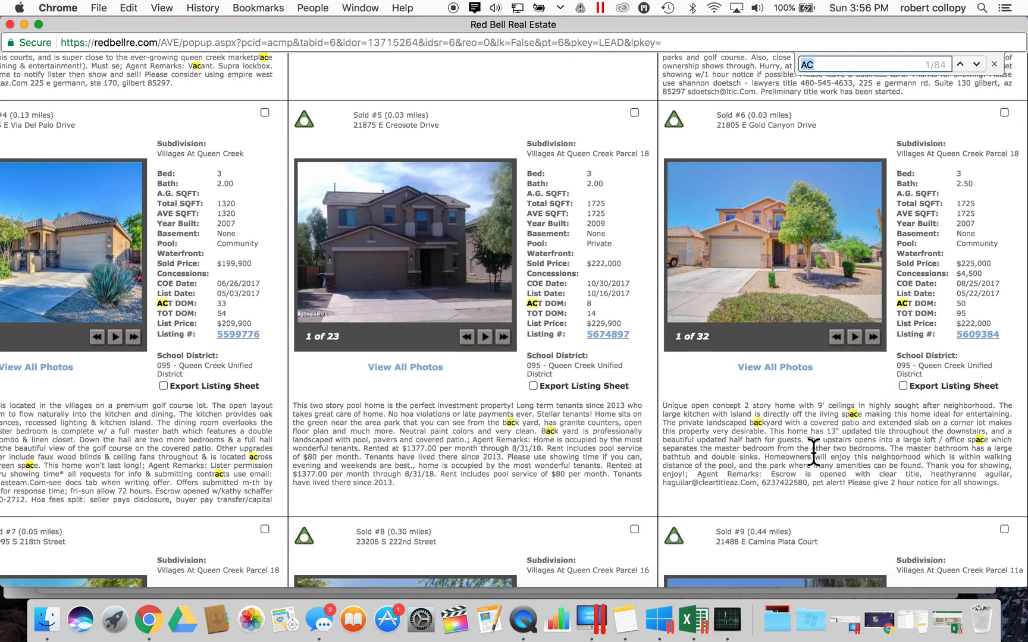
pyautogui.hscroll(-3, 808, 476)
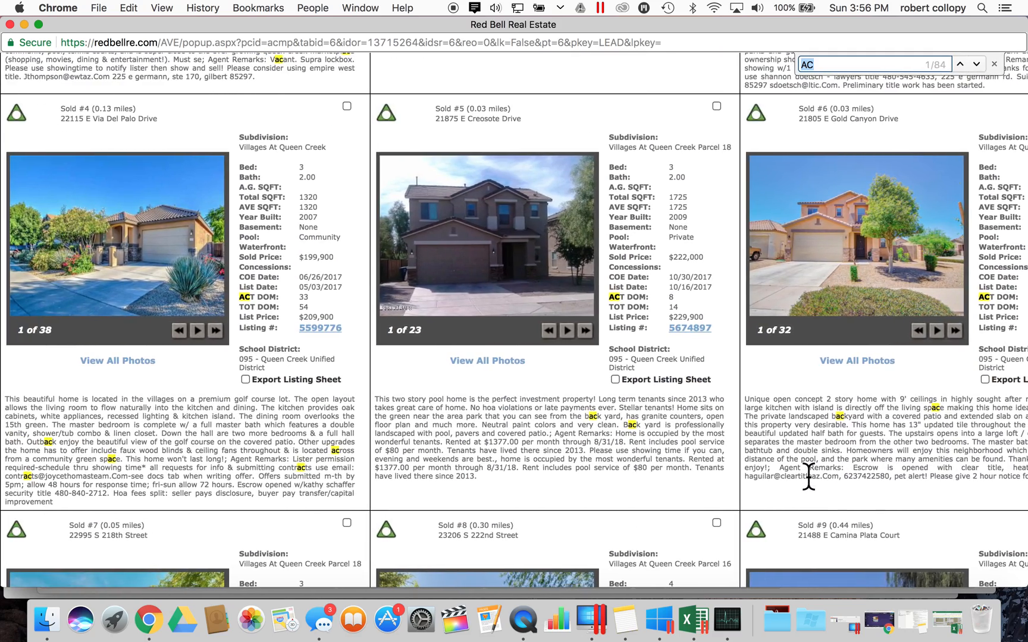
pyautogui.scroll(-8, 808, 475)
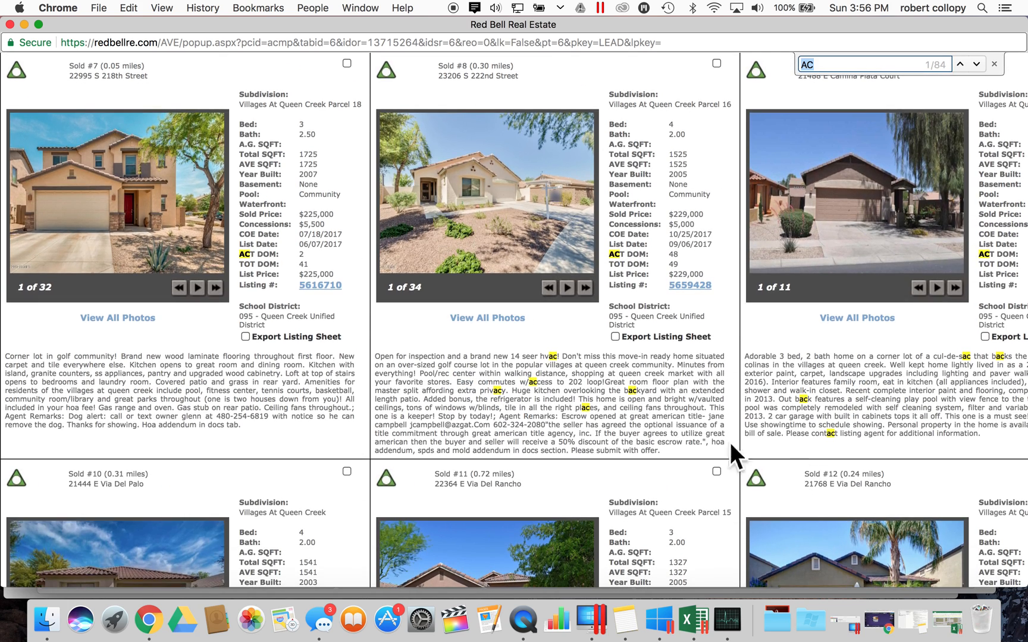
pyautogui.doubleClick(552, 360)
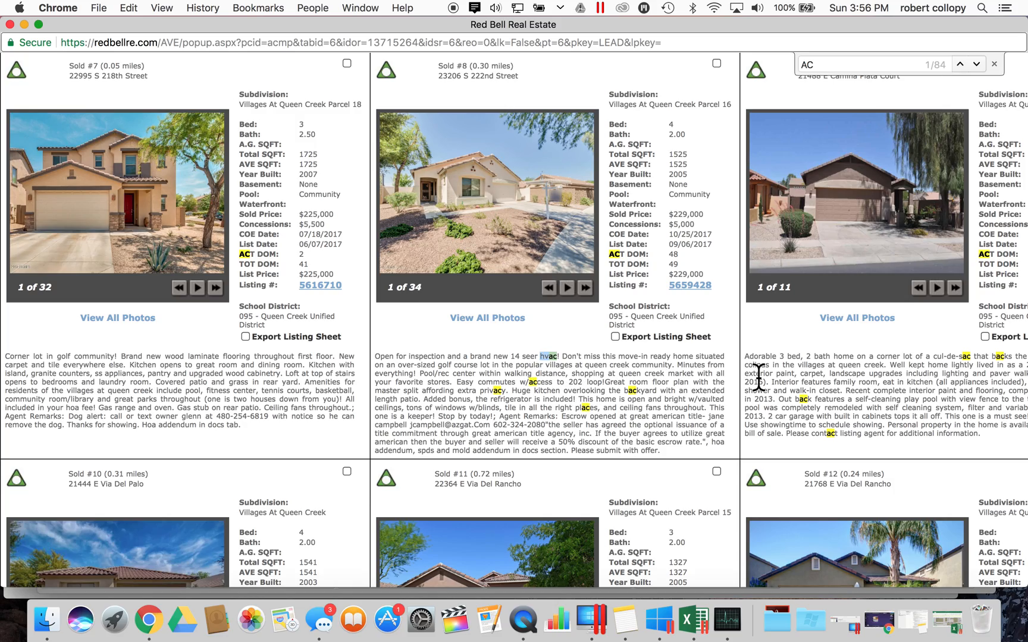
pyautogui.scroll(15, 757, 376)
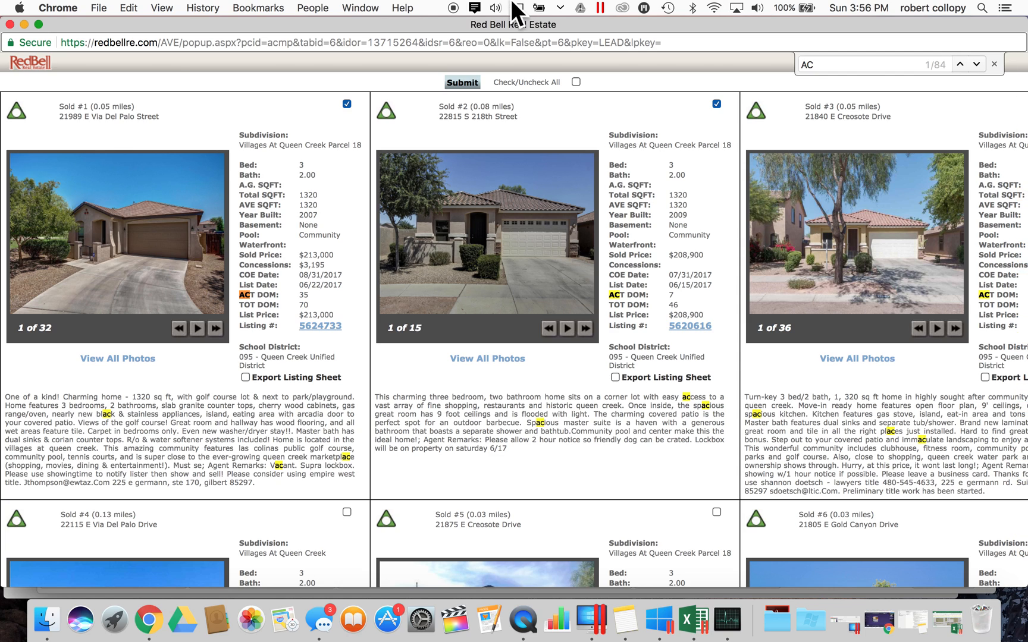
# - Search the comps' remarks for 'floor' and then 'new', reading Sold #1's remarks
pyautogui.click(840, 64)
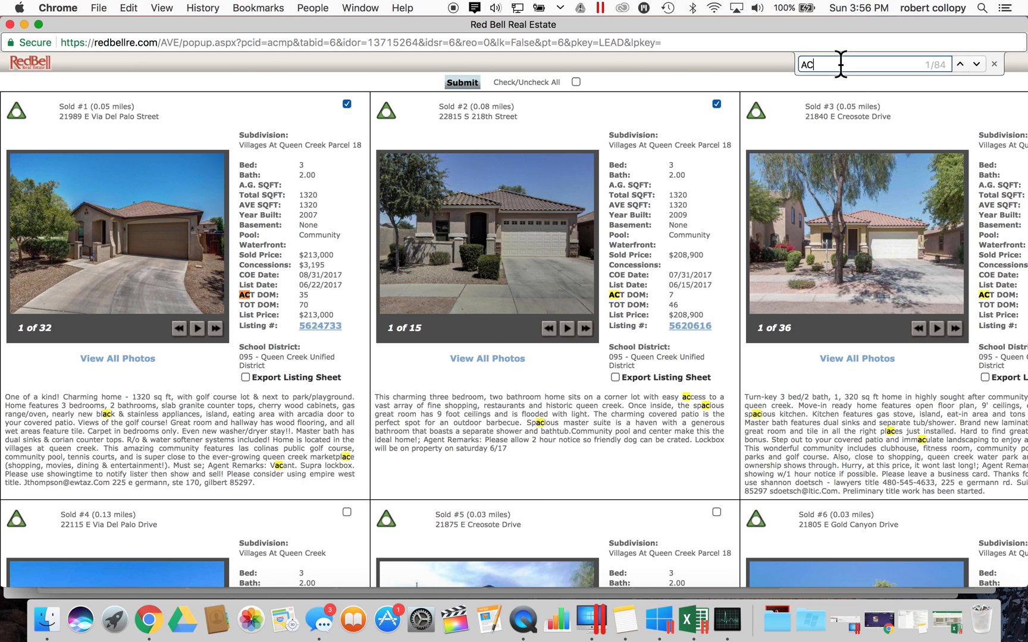
pyautogui.press('BackSpace')
pyautogui.press('BackSpace')
pyautogui.write('floor')
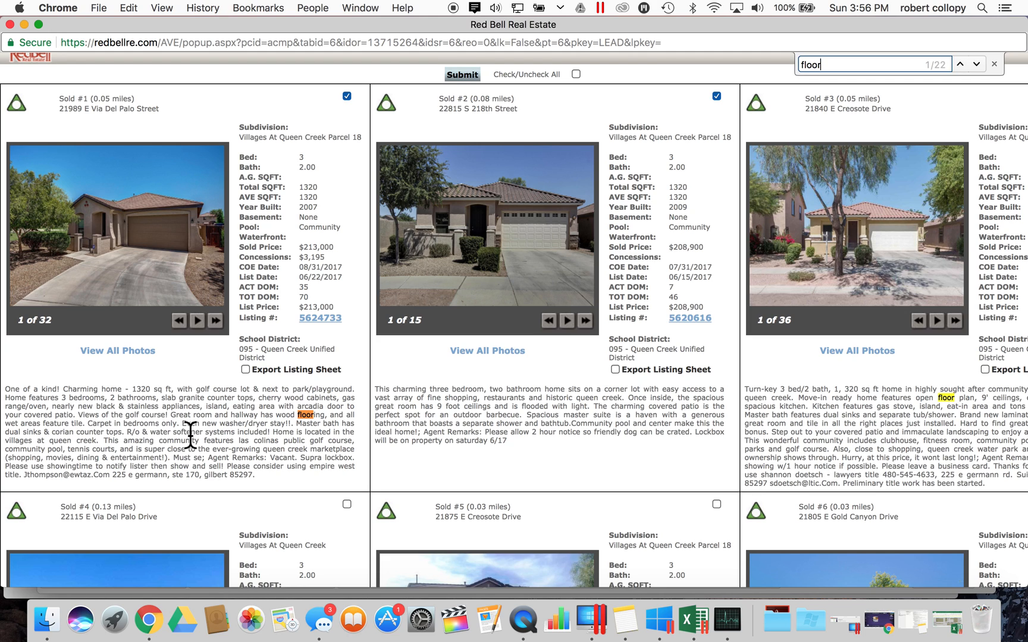
pyautogui.press('BackSpace')
pyautogui.press('BackSpace')
pyautogui.press('BackSpace')
pyautogui.press('BackSpace')
pyautogui.press('BackSpace')
pyautogui.write('new')
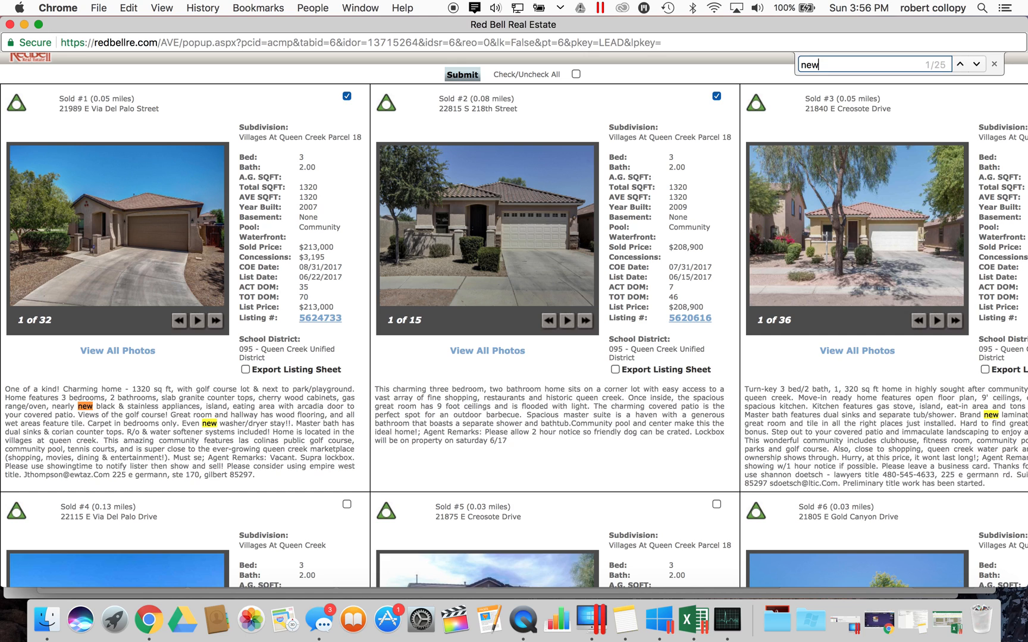
pyautogui.tripleClick(260, 427)
pyautogui.click(261, 427)
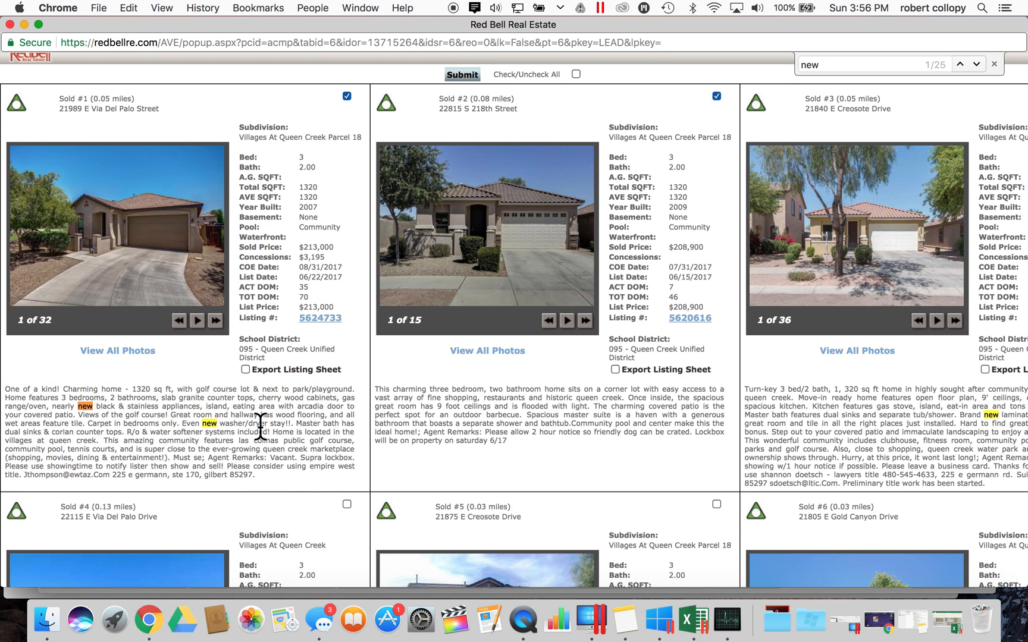
pyautogui.doubleClick(119, 414)
pyautogui.tripleClick(120, 412)
pyautogui.click(132, 408)
# - Search the comps' remarks for 'paint', finding 11 matches
pyautogui.click(808, 66)
pyautogui.doubleClick(808, 66)
pyautogui.write('paint')
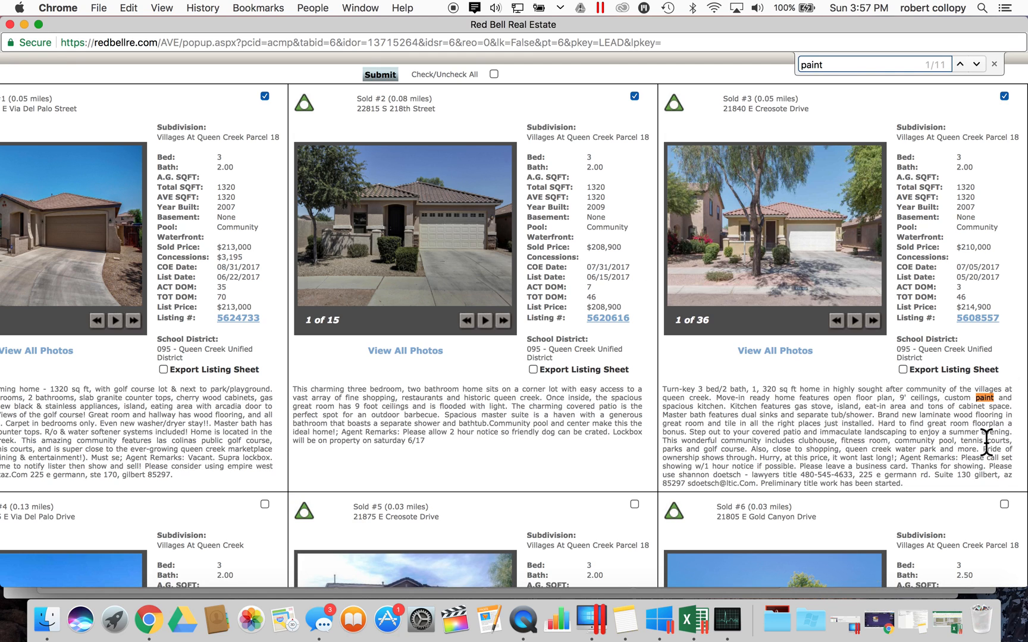
pyautogui.scroll(1, 370, 444)
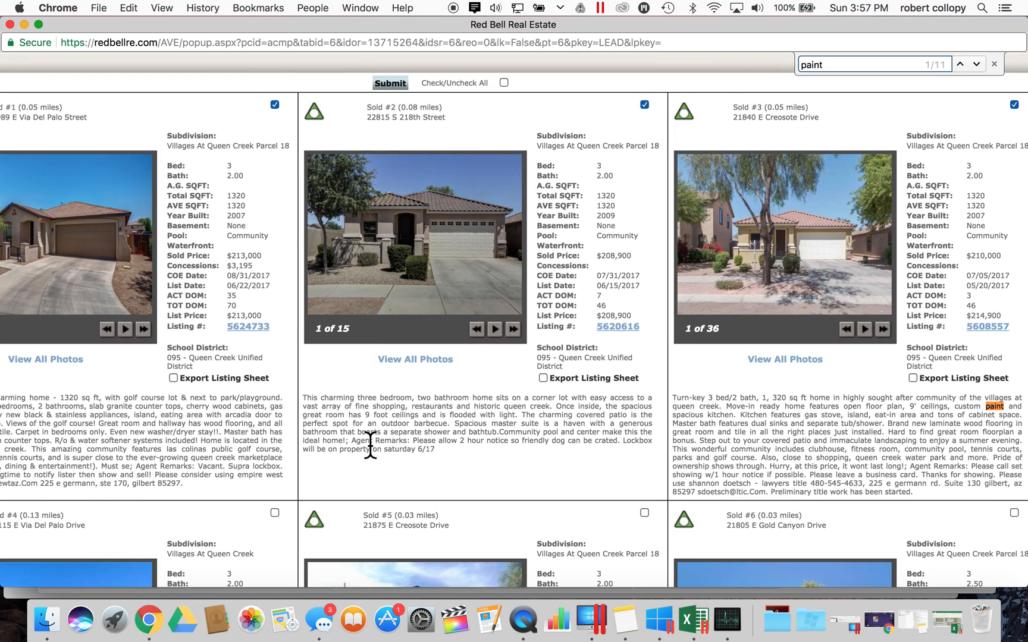
pyautogui.hscroll(-5, 370, 444)
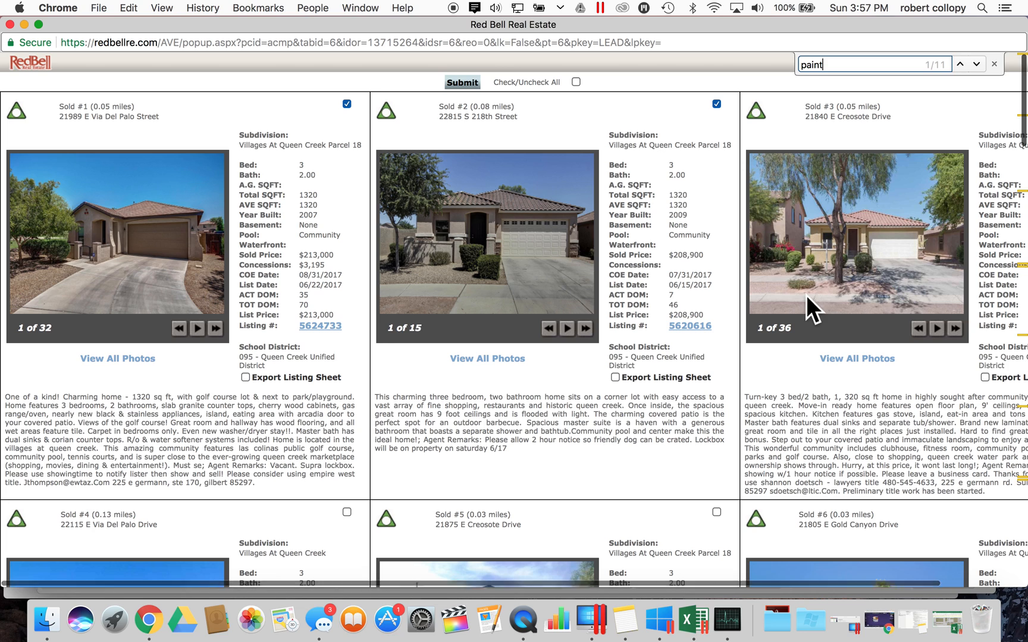
pyautogui.hscroll(5, 802, 296)
pyautogui.hscroll(-5, 672, 386)
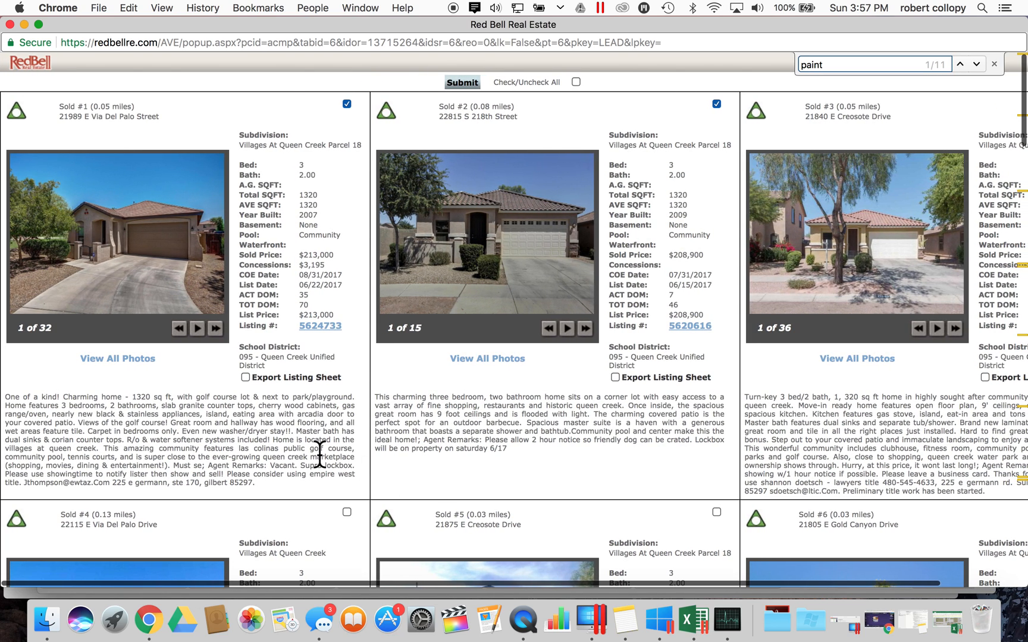
pyautogui.scroll(2, 319, 454)
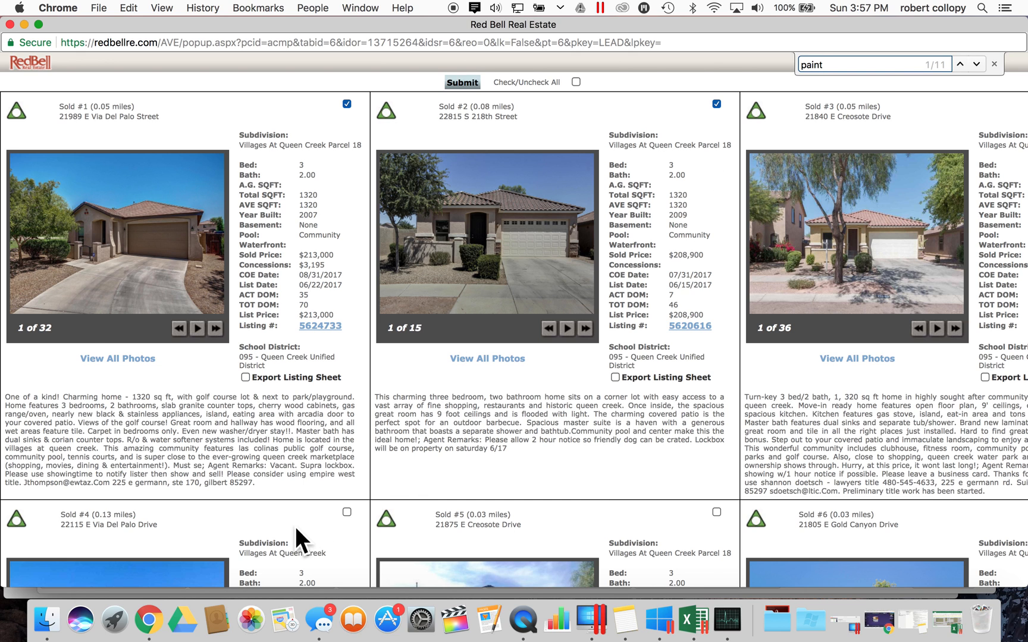
# - Close the photo sheet and reopen the sold comparables' Photo View beside the table
pyautogui.click(10, 25)
pyautogui.click(18, 415)
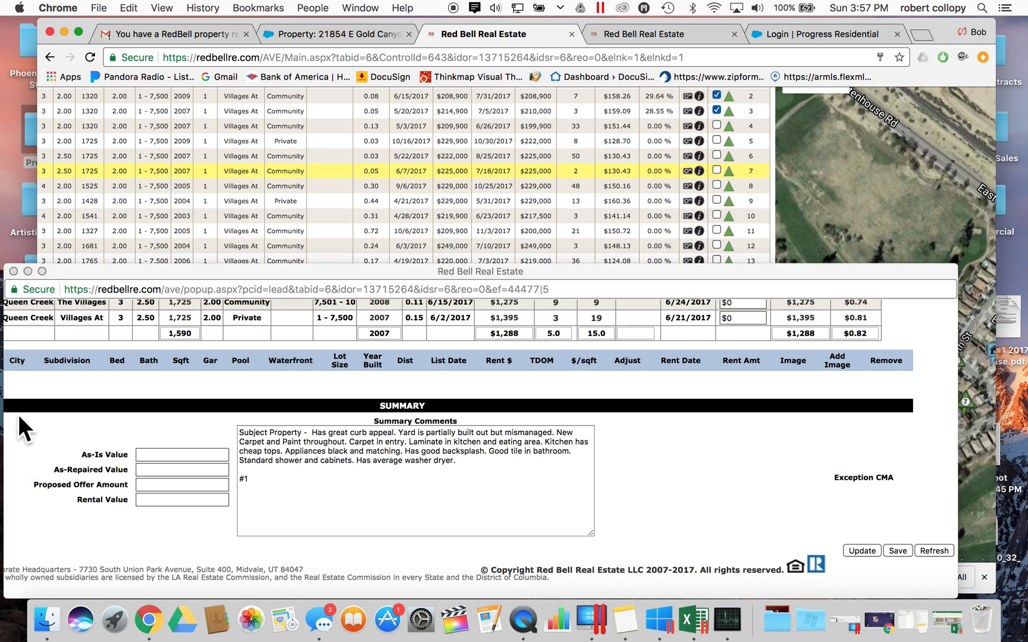
pyautogui.click(567, 160)
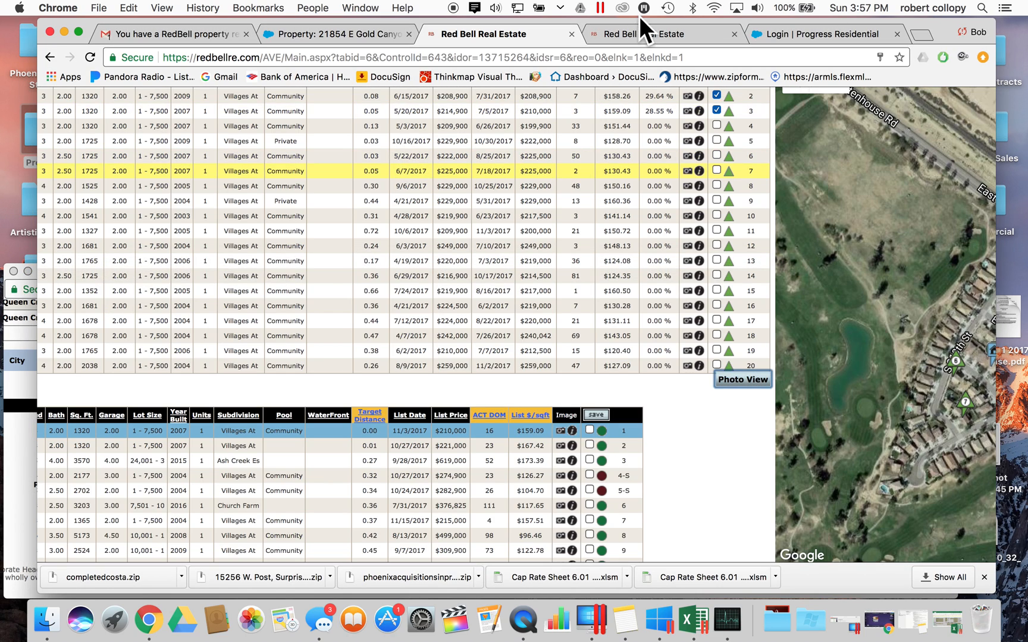
pyautogui.click(639, 33)
pyautogui.click(507, 40)
pyautogui.click(729, 377)
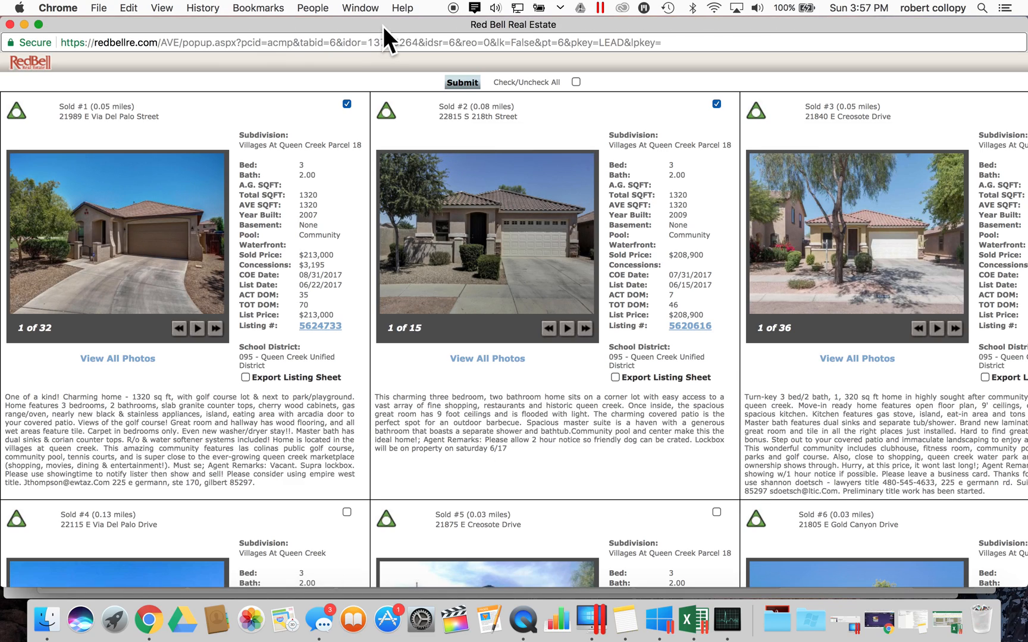
pyautogui.moveTo(383, 27); pyautogui.dragTo(382, 339)
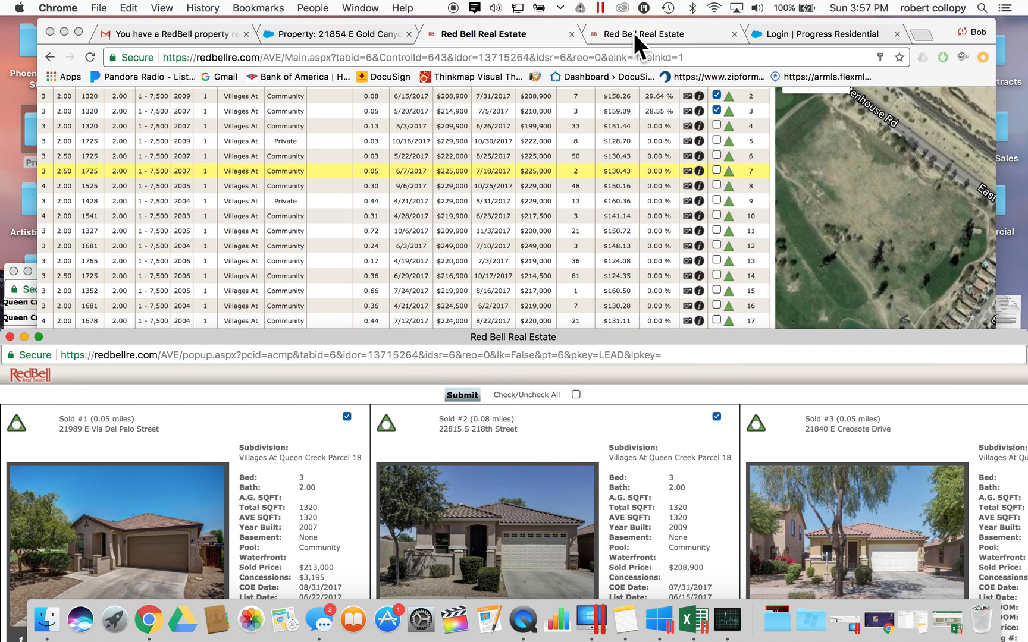
pyautogui.click(635, 33)
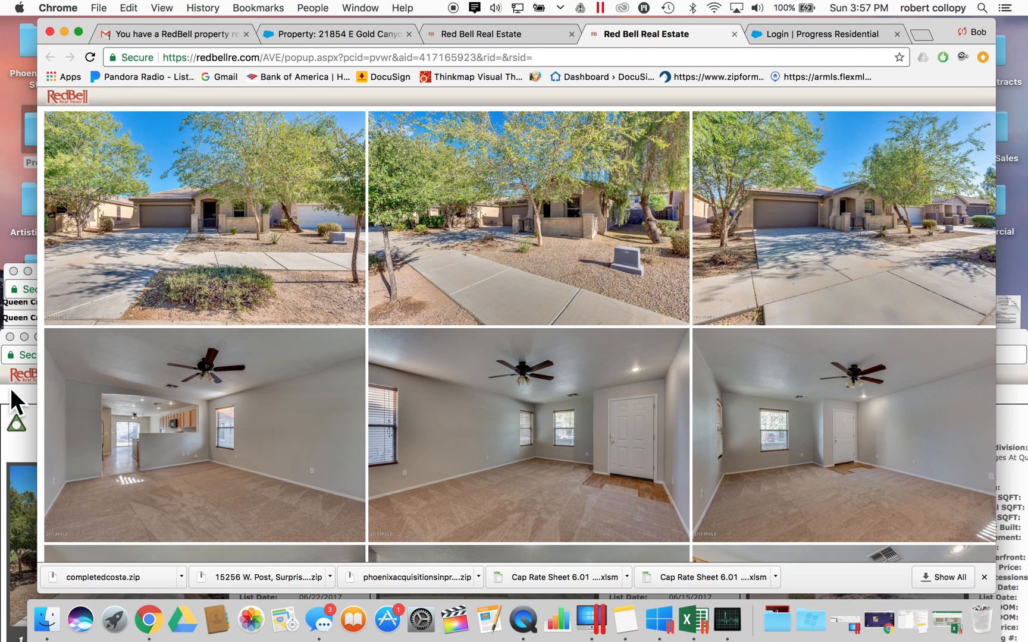
pyautogui.click(19, 391)
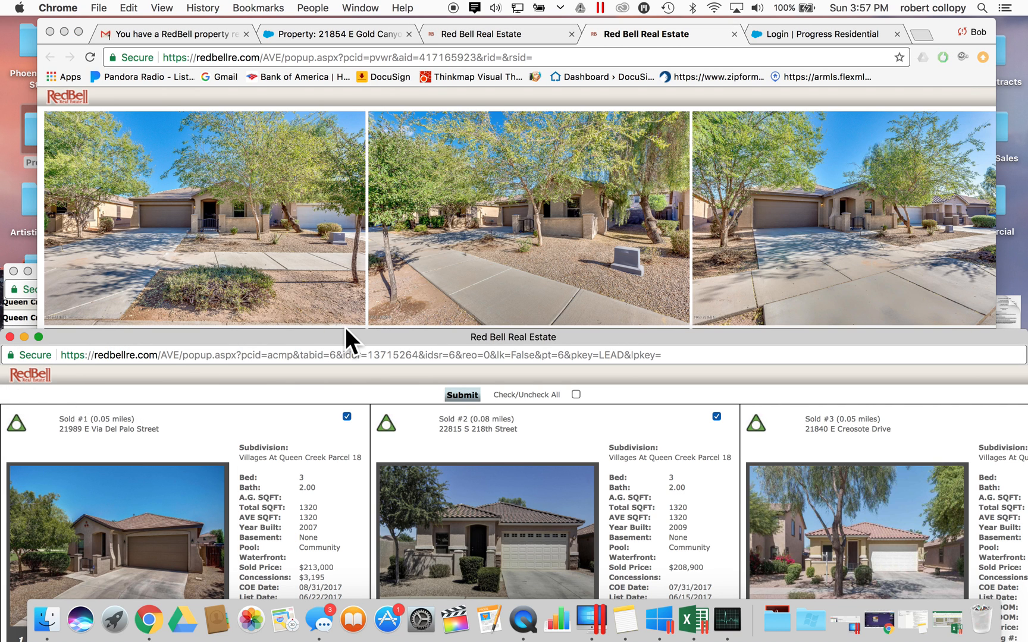
pyautogui.scroll(-5, 246, 500)
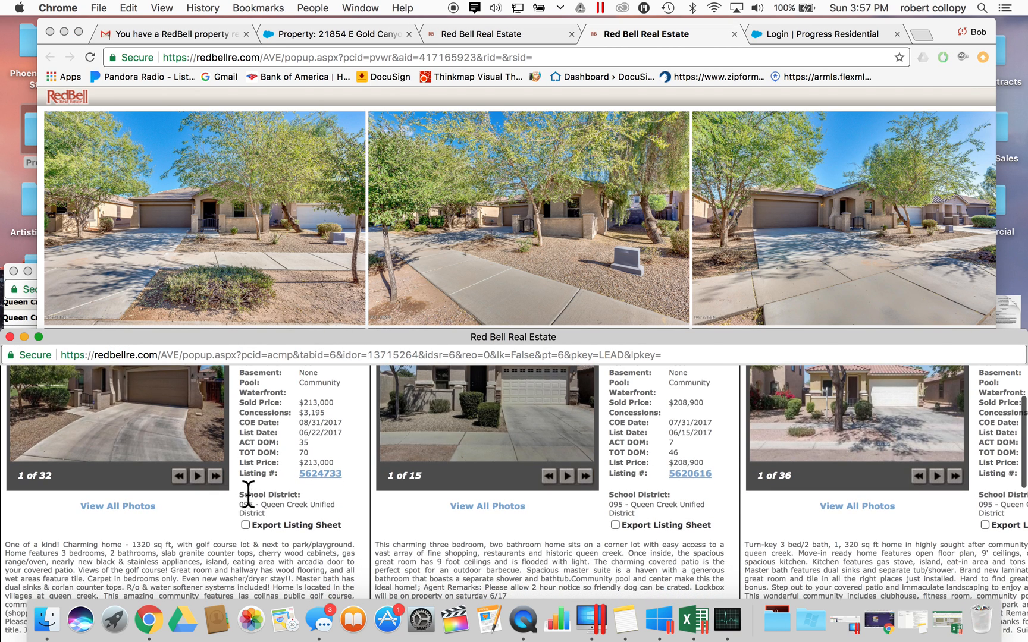
pyautogui.scroll(-1, 246, 498)
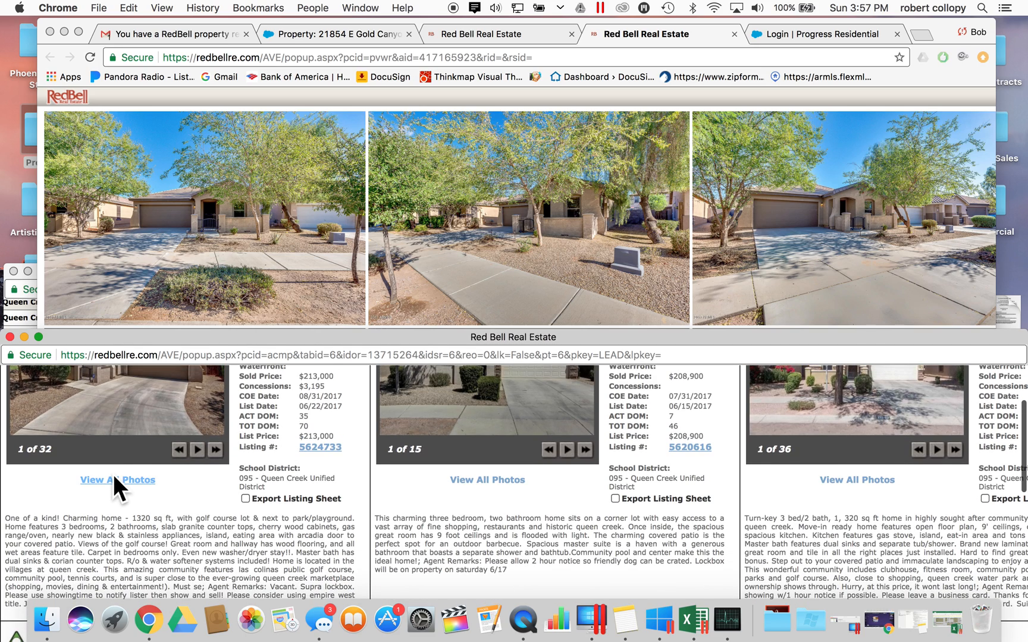
# - Open full photo galleries for Sold #1, #2 and #3 in new tabs
pyautogui.click(113, 476)
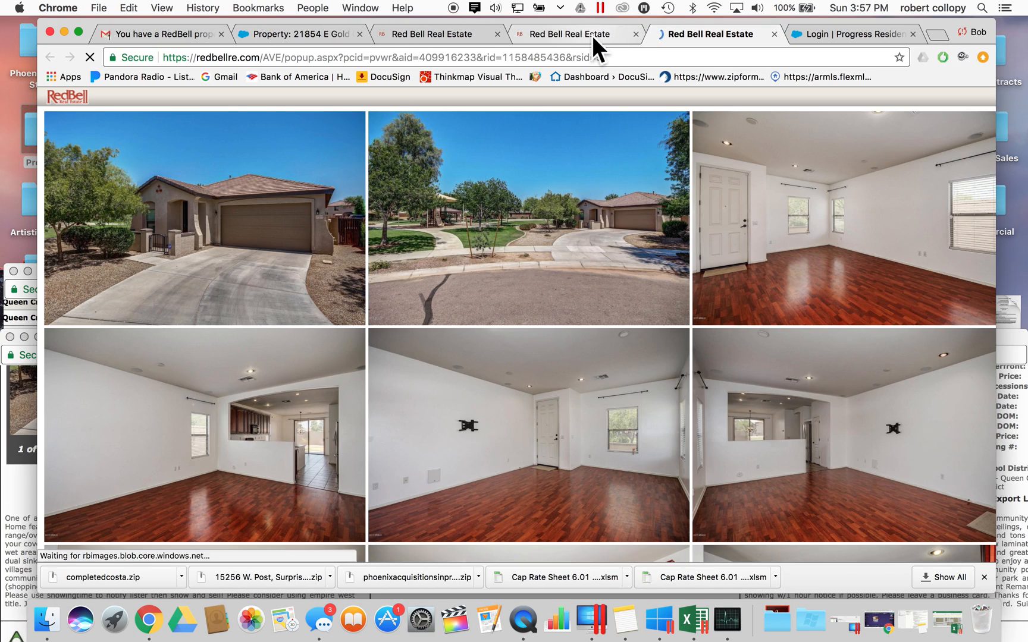
pyautogui.click(592, 35)
pyautogui.click(709, 31)
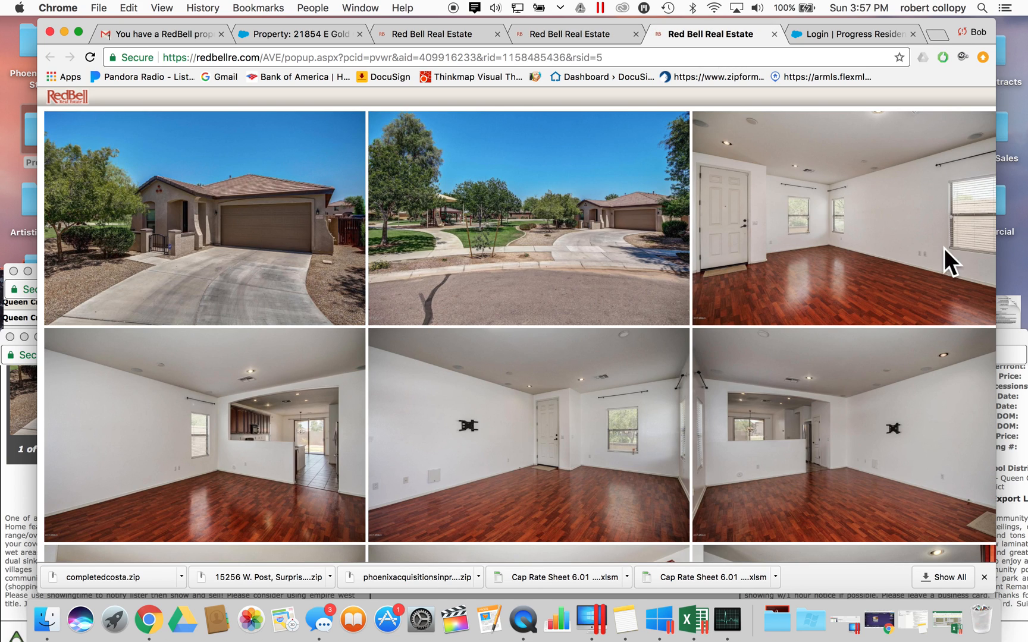
pyautogui.click(1003, 386)
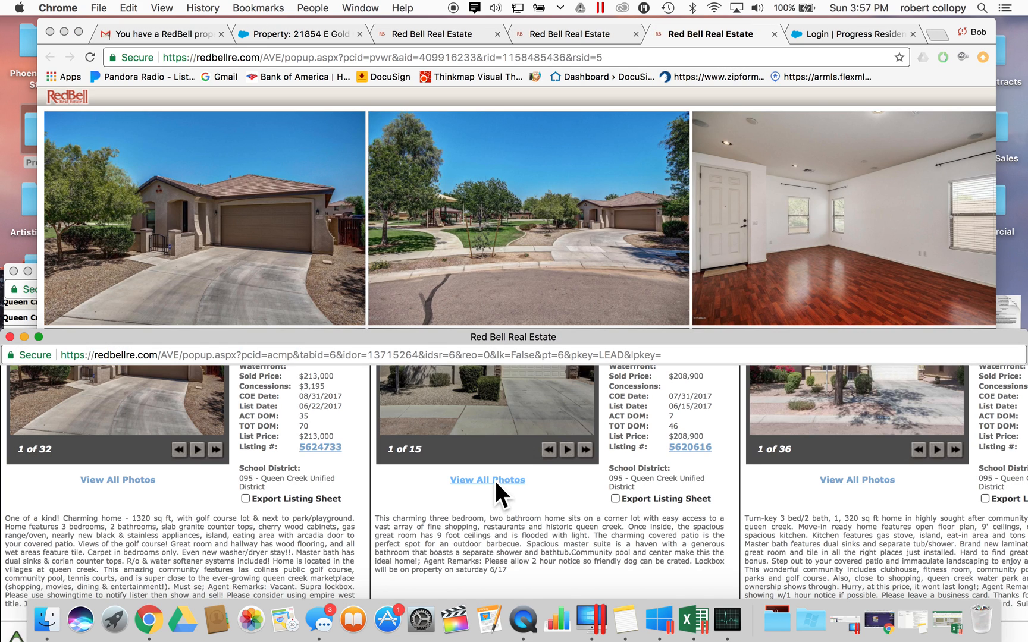
pyautogui.click(495, 482)
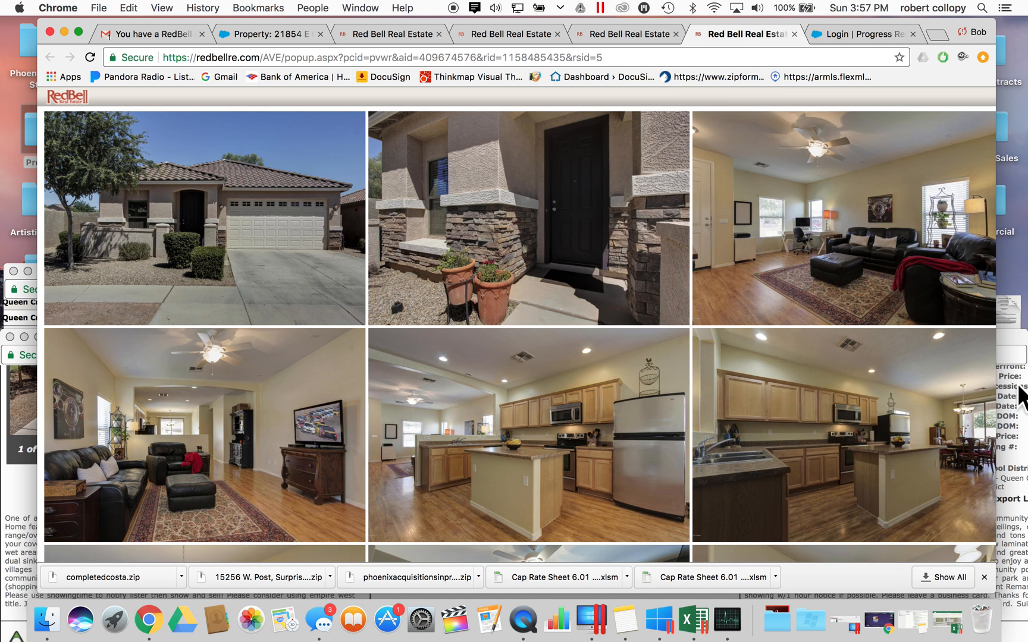
pyautogui.click(1017, 388)
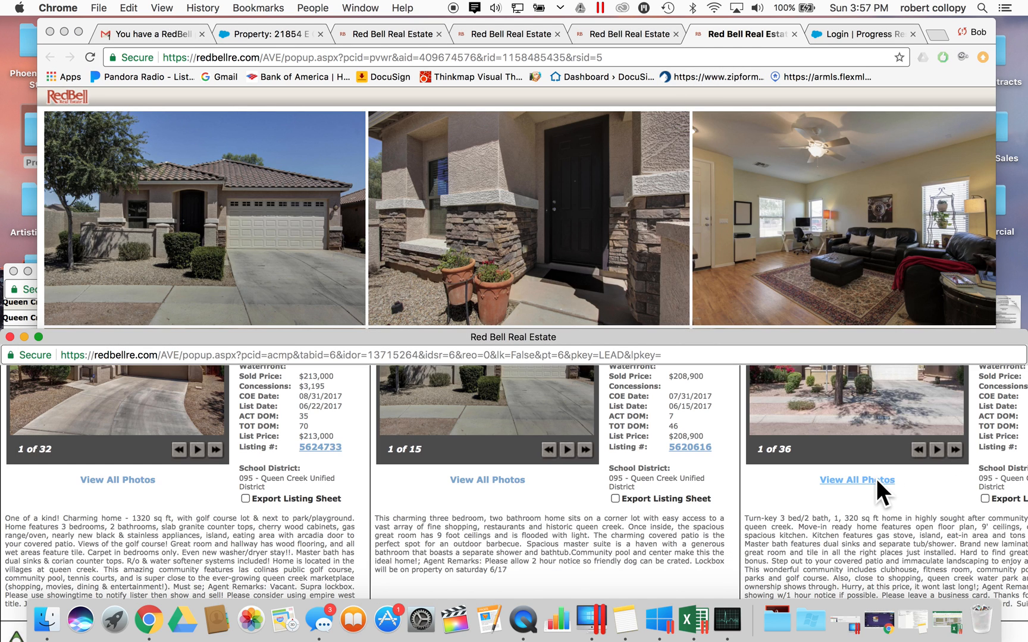
pyautogui.click(876, 478)
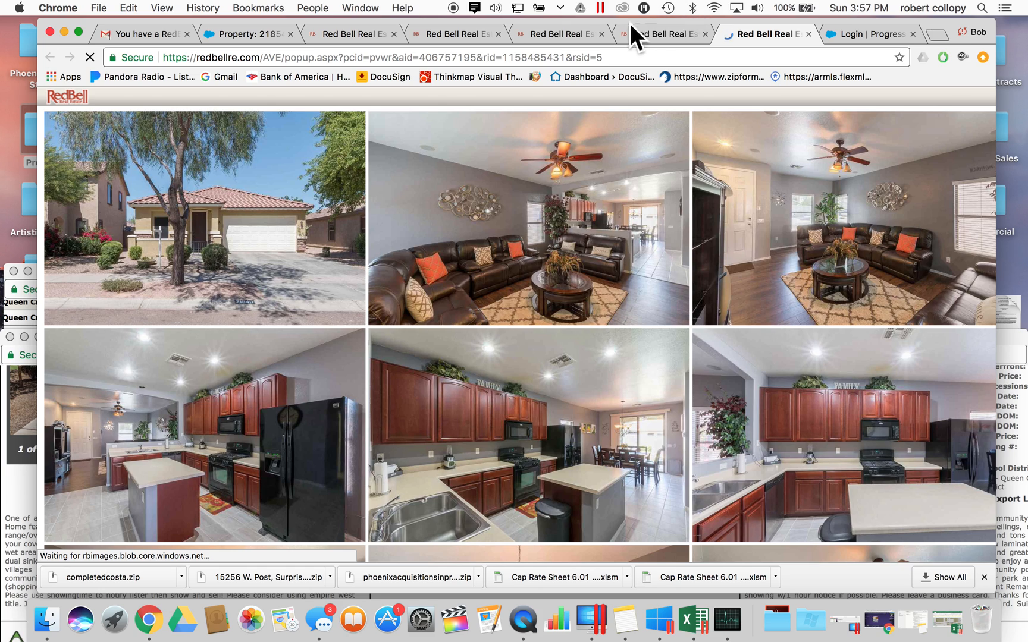
# - Flip between the comps' photo galleries, comparing the furnished and empty houses
pyautogui.click(449, 30)
pyautogui.click(560, 41)
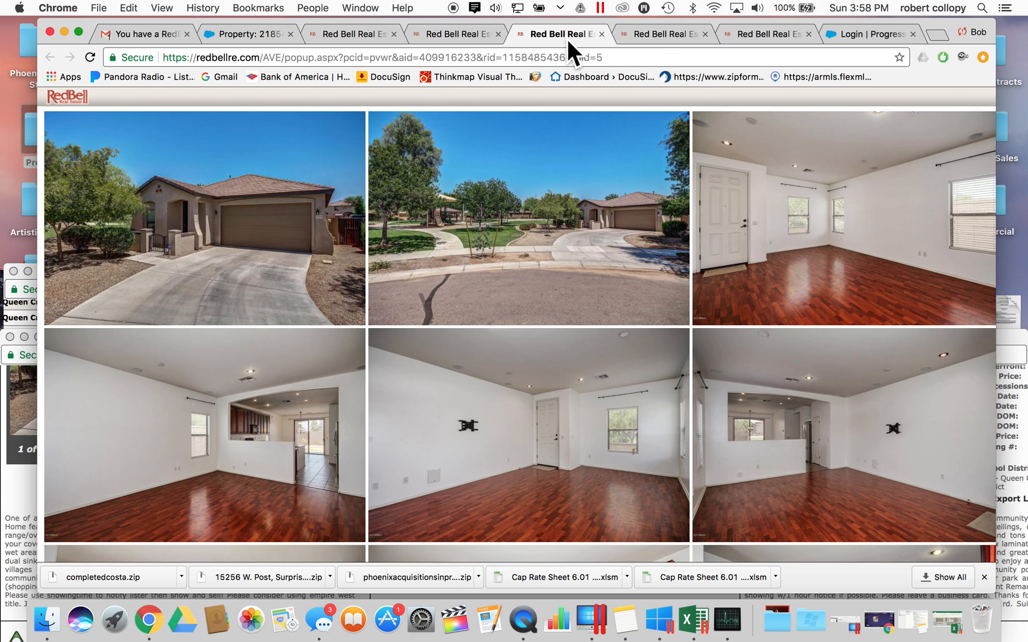
pyautogui.click(627, 37)
pyautogui.click(748, 34)
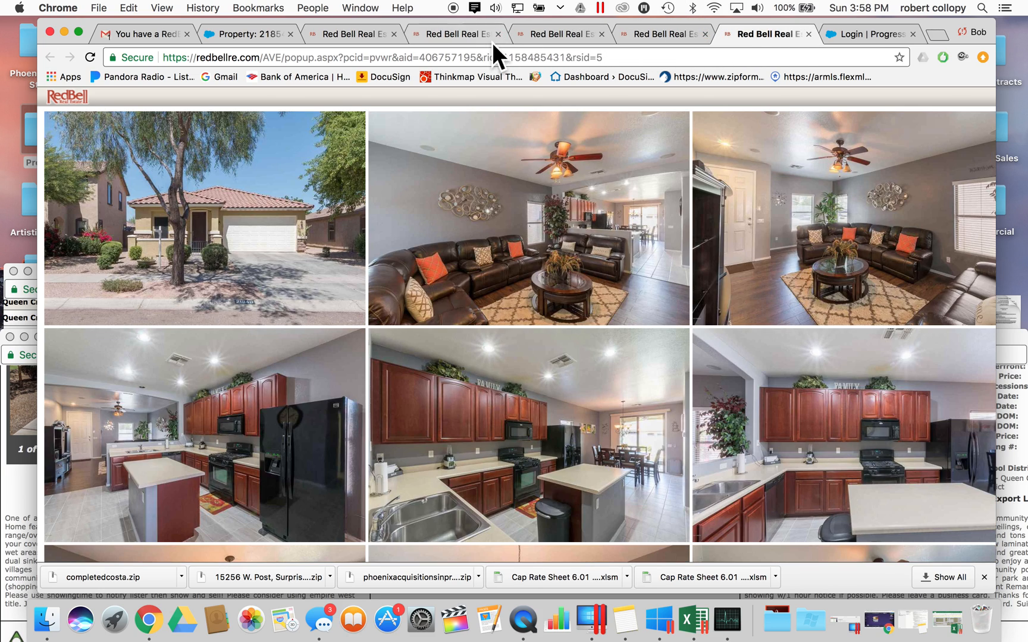
pyautogui.click(655, 36)
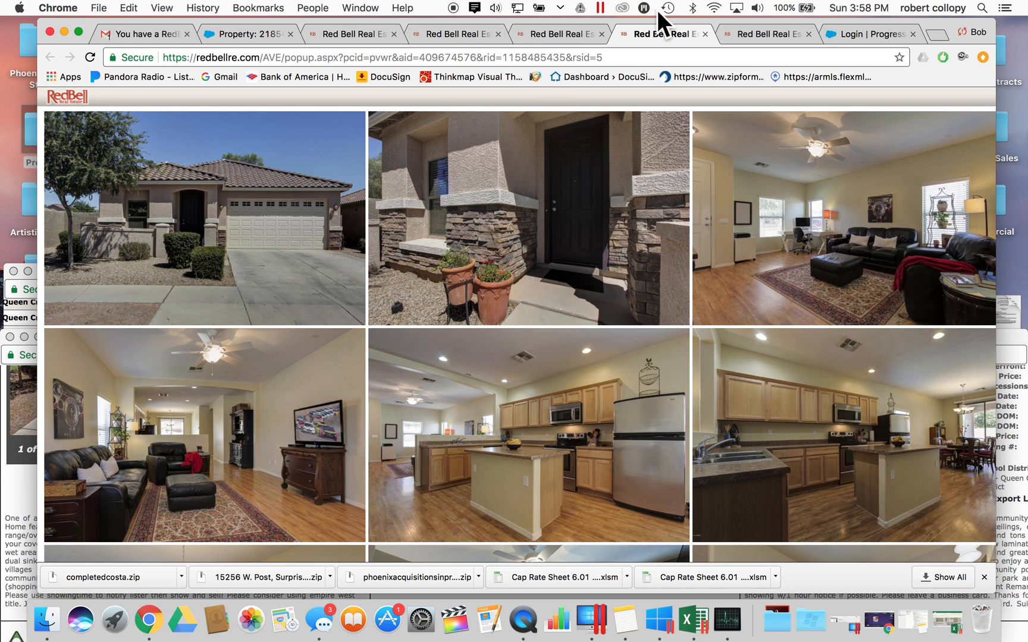
pyautogui.click(447, 36)
pyautogui.click(663, 35)
pyautogui.click(448, 35)
pyautogui.scroll(-5, 440, 262)
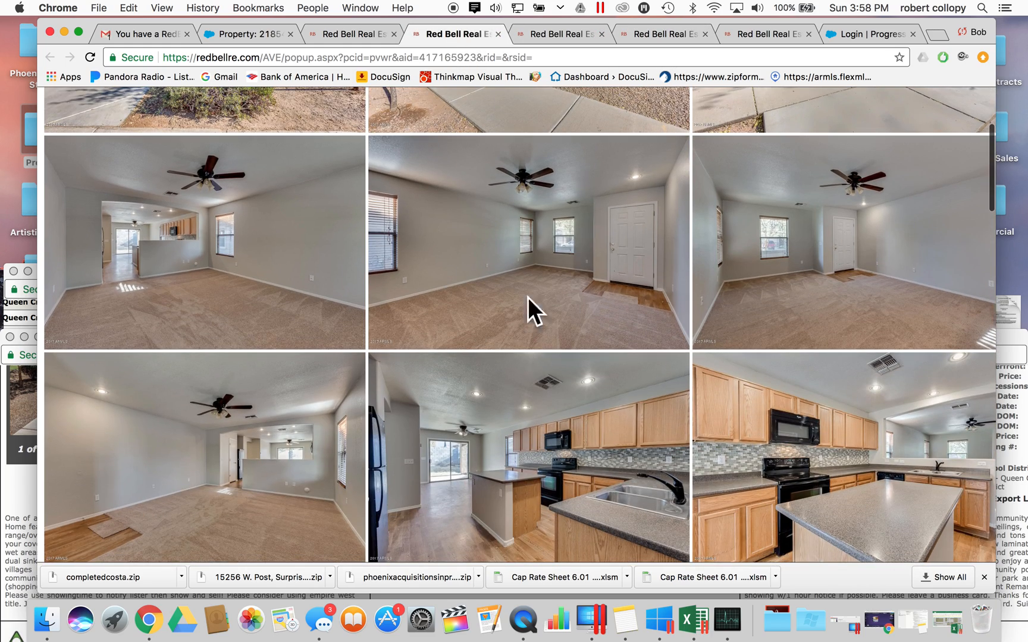
# - Scroll through the furnished home's full photo gallery
pyautogui.click(672, 37)
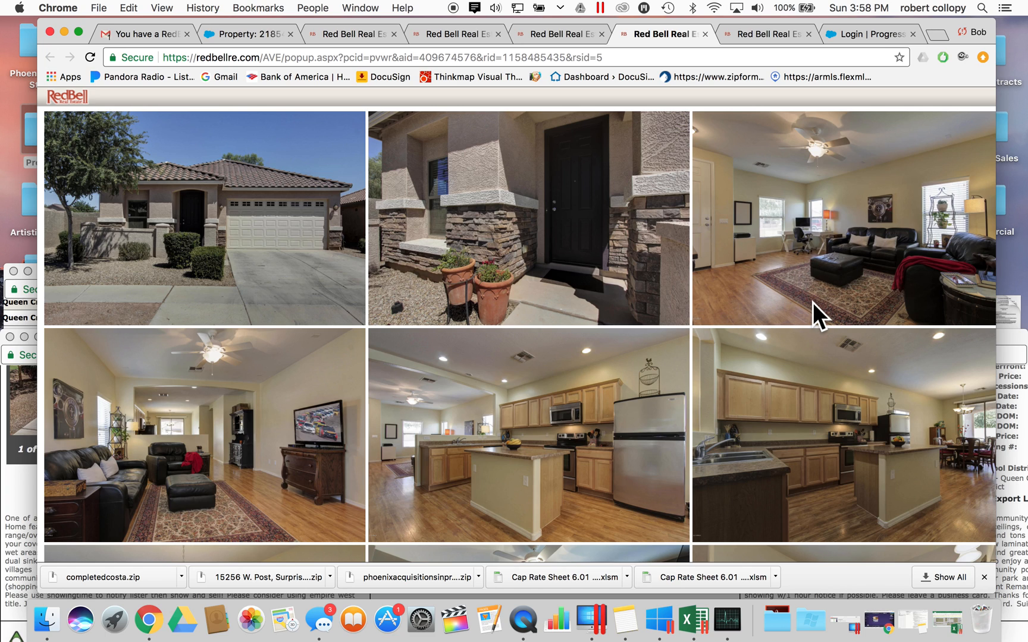
pyautogui.scroll(-2, 812, 302)
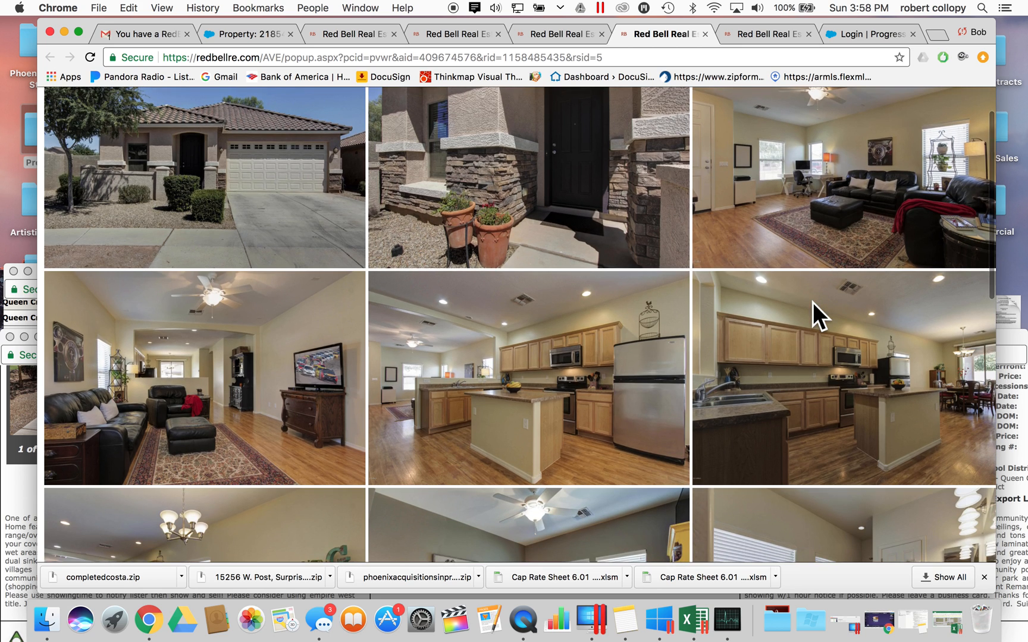
pyautogui.scroll(-3, 812, 302)
pyautogui.scroll(3, 813, 303)
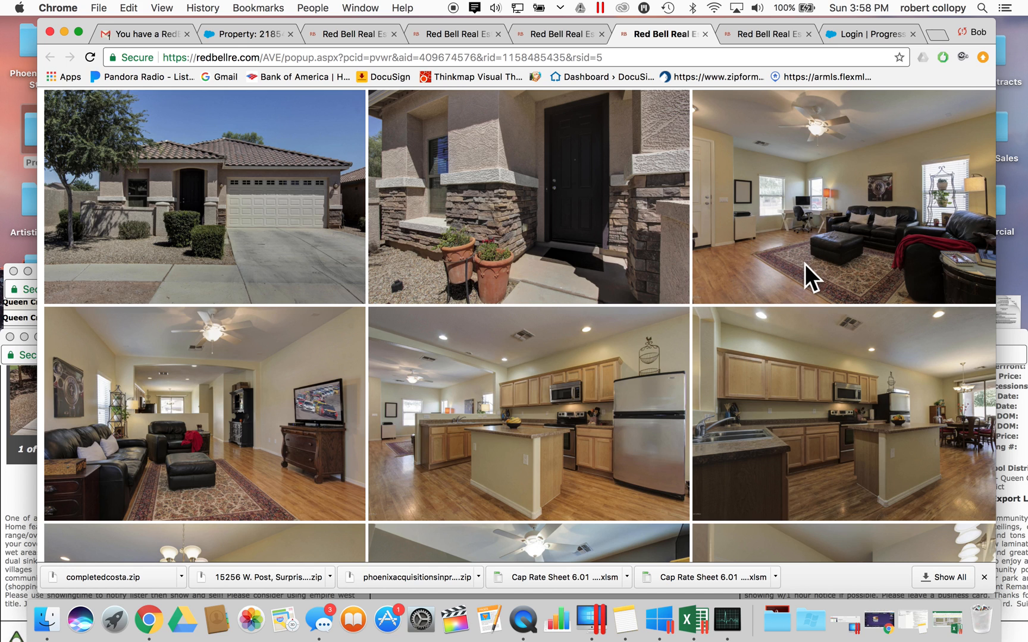
pyautogui.scroll(-1, 804, 264)
pyautogui.scroll(-2, 803, 266)
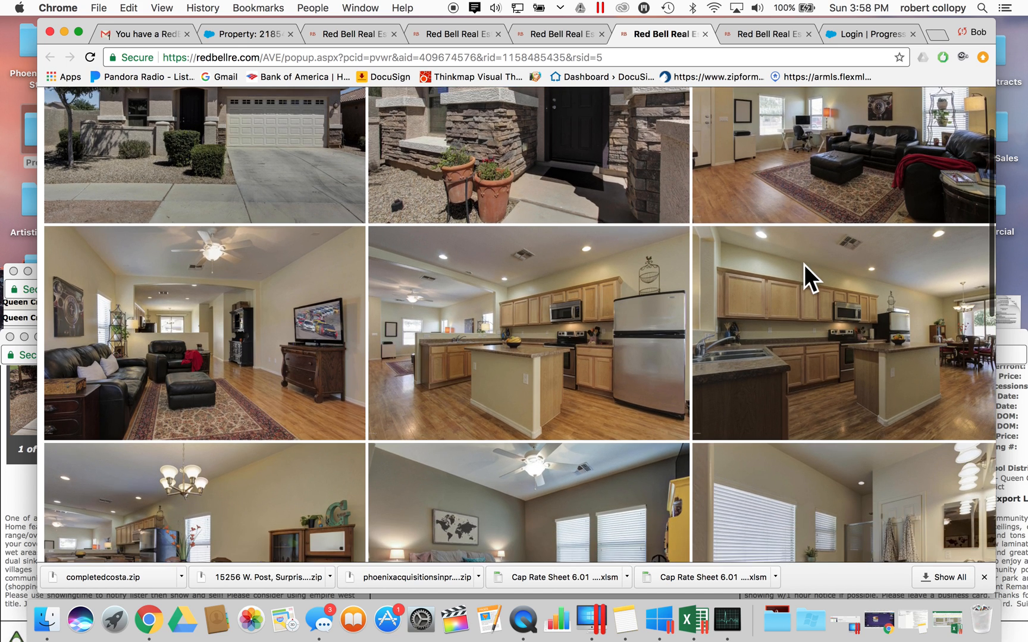
pyautogui.scroll(-3, 804, 265)
pyautogui.scroll(-3, 804, 265)
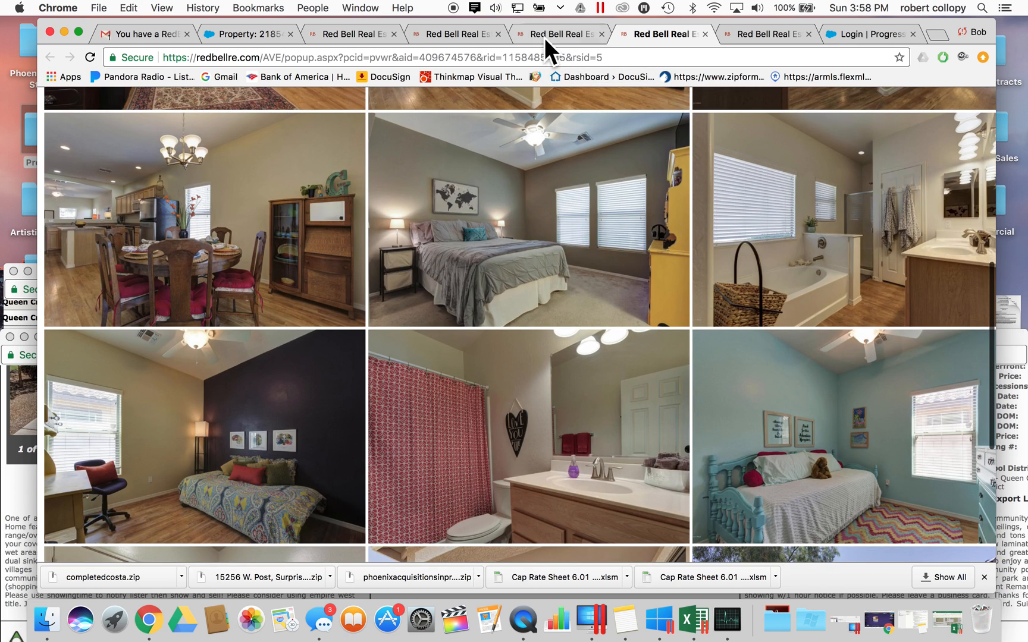
# - Advance Sold #1's photo strip to image 15 of 32, the bathroom vanity
pyautogui.click(442, 32)
pyautogui.click(657, 33)
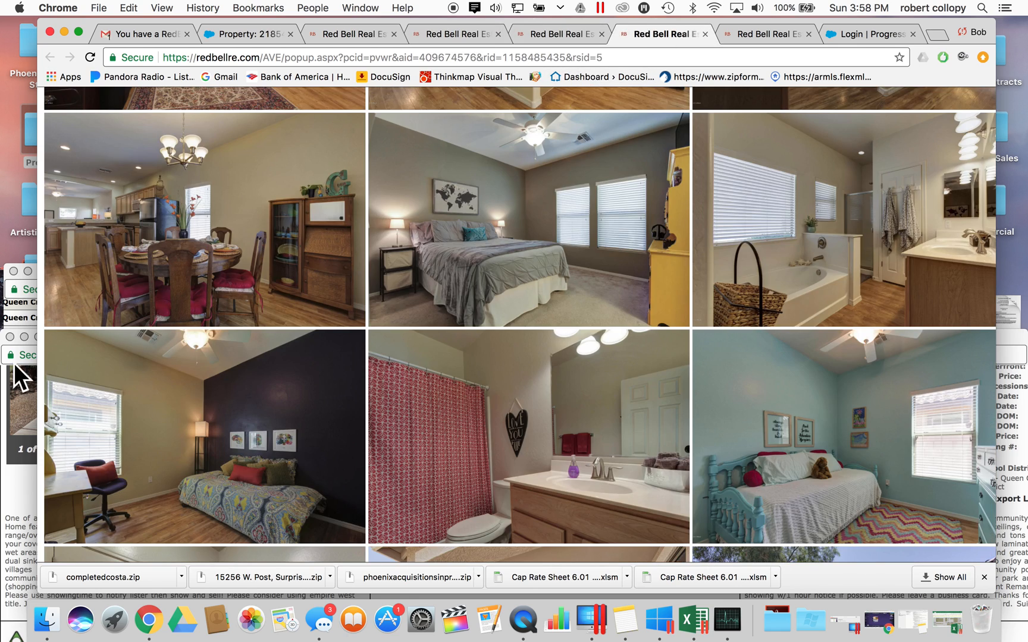
pyautogui.click(15, 365)
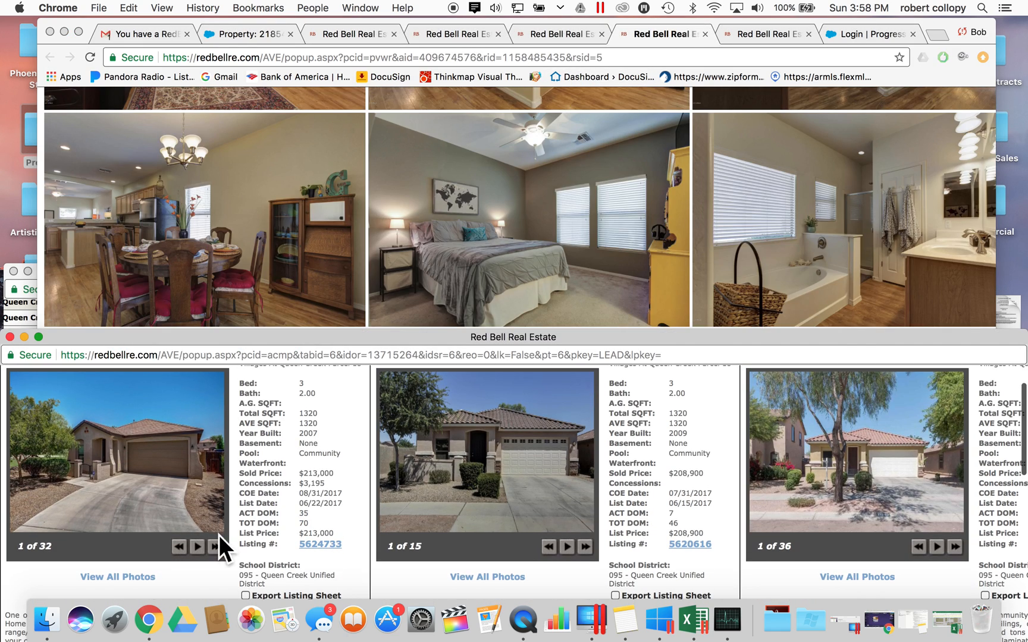
pyautogui.click(216, 543)
pyautogui.click(216, 543)
pyautogui.click(216, 543)
pyautogui.click(216, 543)
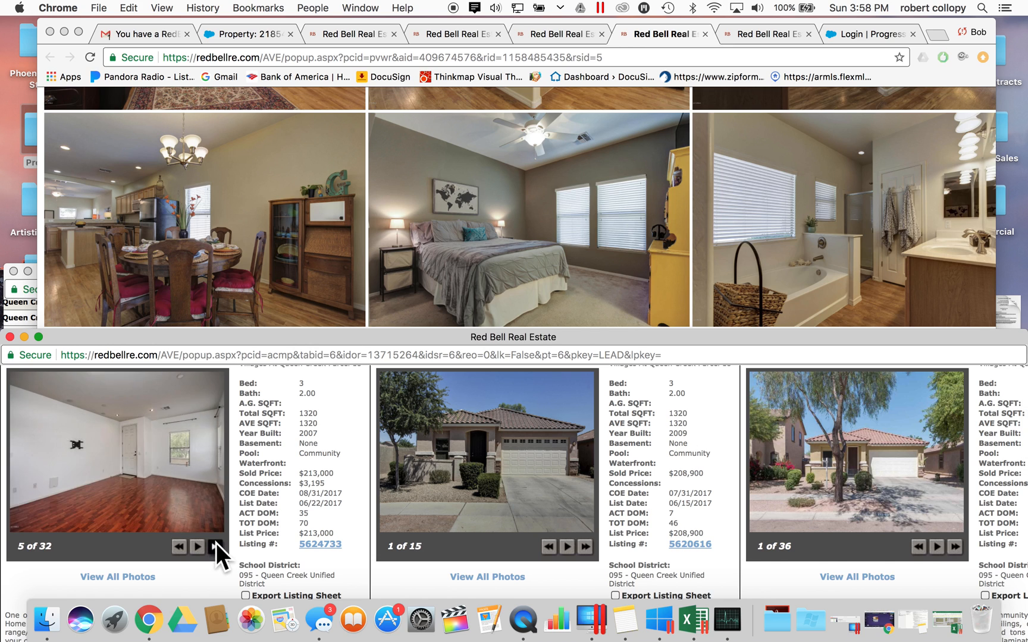
pyautogui.click(216, 543)
pyautogui.click(216, 543)
pyautogui.click(216, 543)
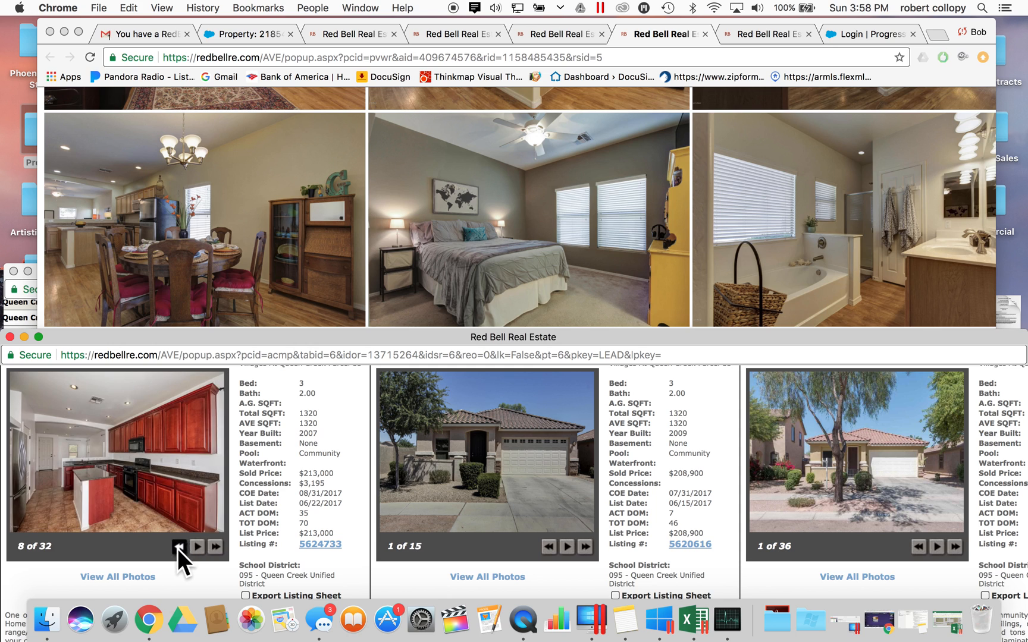
pyautogui.click(210, 548)
pyautogui.click(174, 548)
pyautogui.click(217, 548)
pyautogui.click(217, 548)
pyautogui.click(216, 548)
pyautogui.click(217, 548)
pyautogui.click(216, 547)
pyautogui.click(217, 548)
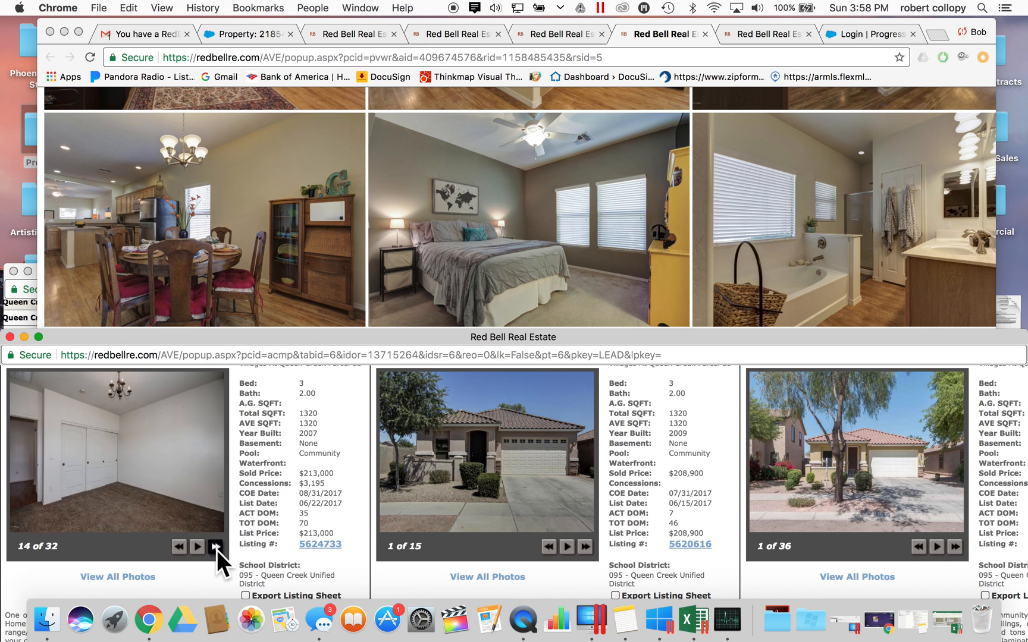
pyautogui.click(217, 547)
pyautogui.click(216, 547)
pyautogui.click(178, 546)
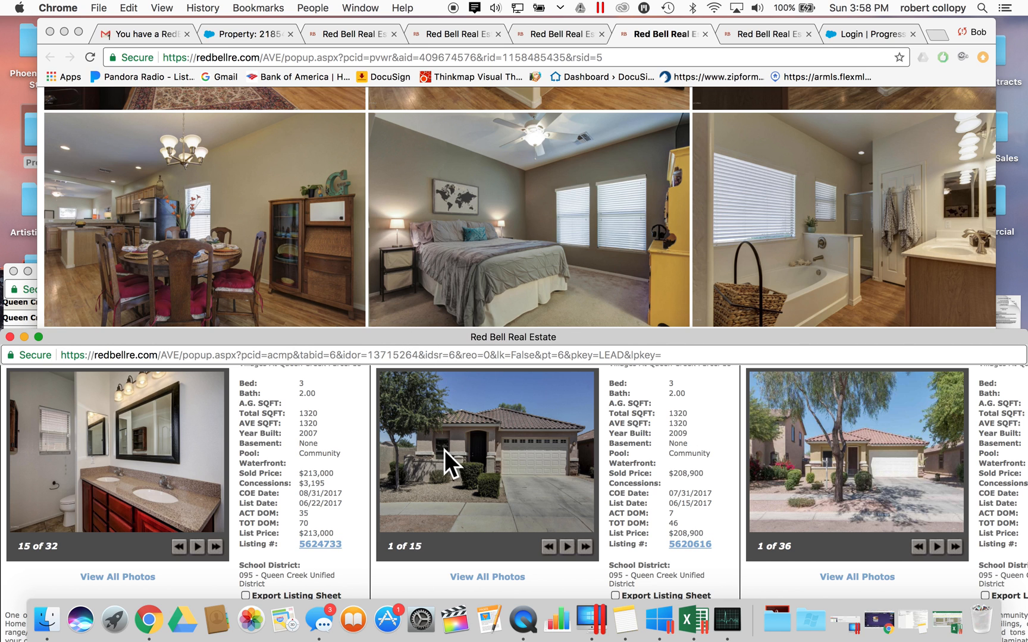
pyautogui.scroll(-3, 266, 474)
pyautogui.scroll(4, 266, 474)
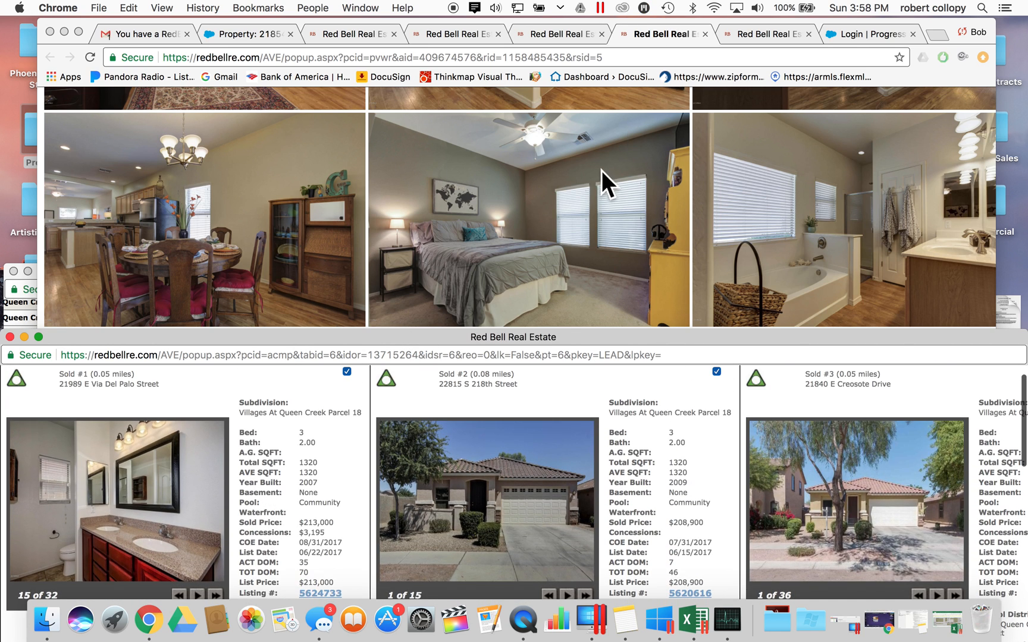
pyautogui.click(609, 161)
pyautogui.click(573, 30)
pyautogui.click(453, 29)
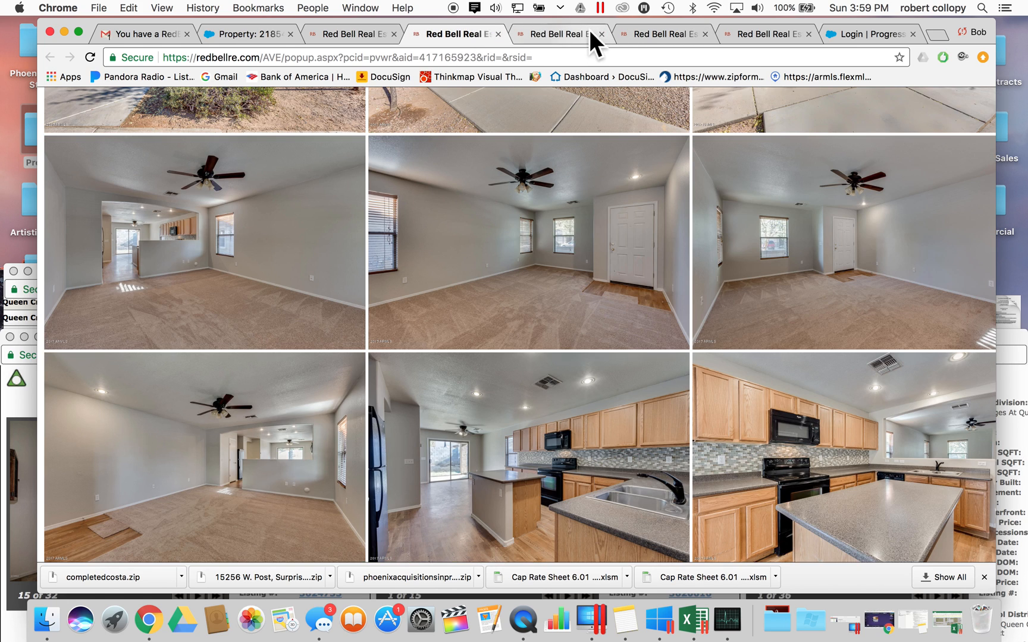
pyautogui.click(647, 30)
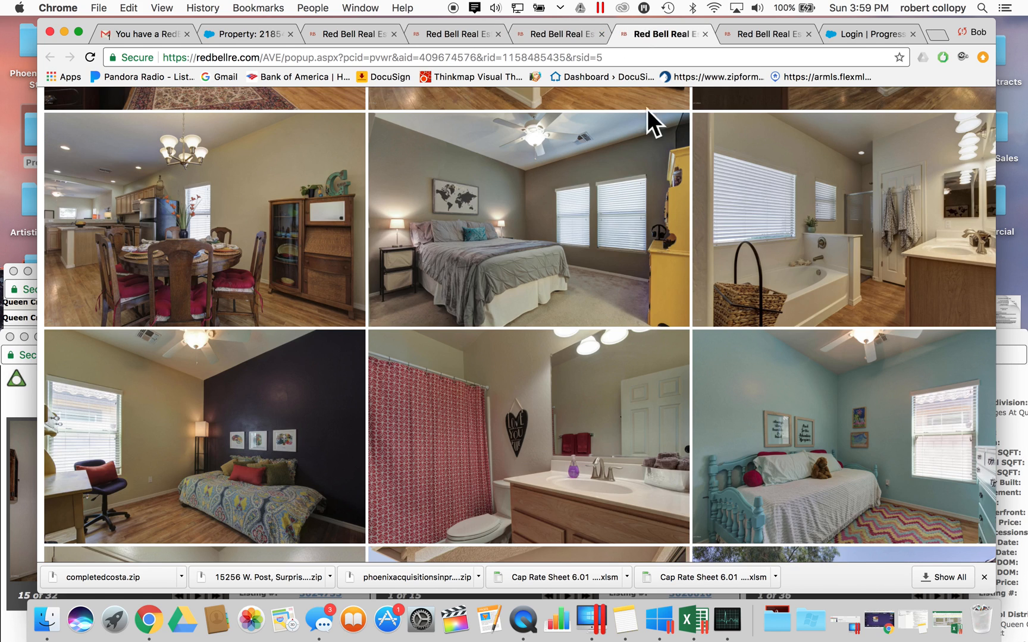
pyautogui.scroll(-5, 592, 396)
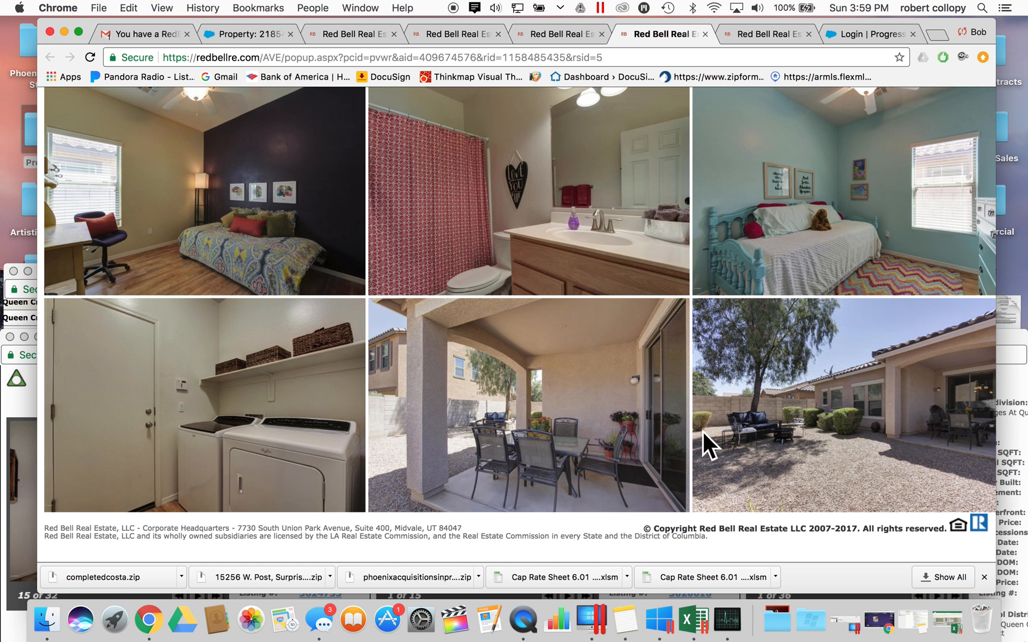
pyautogui.scroll(11, 702, 432)
pyautogui.scroll(-10, 703, 432)
pyautogui.scroll(3, 702, 431)
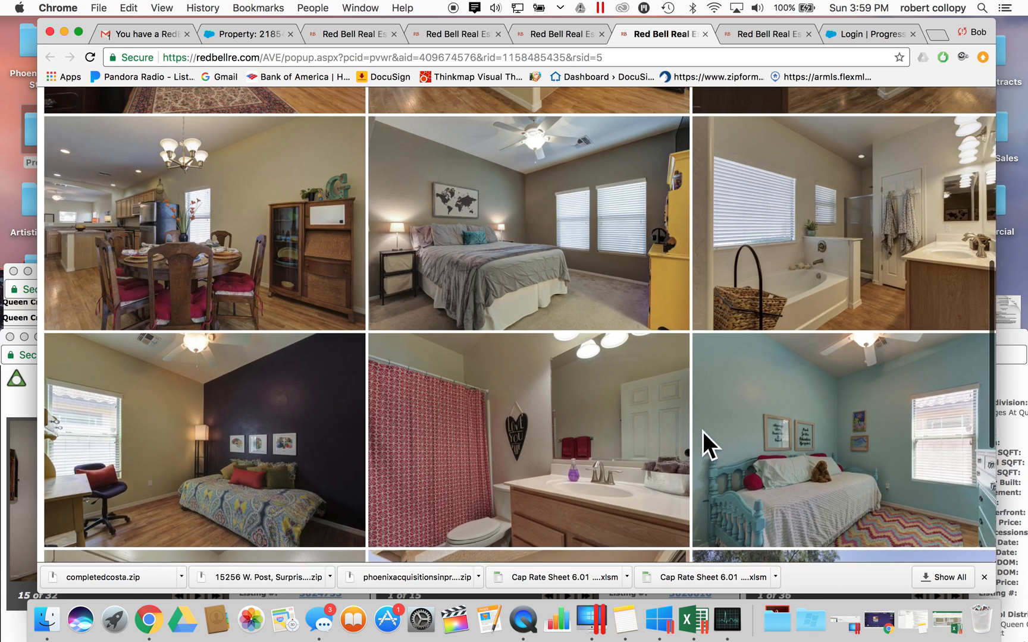
pyautogui.scroll(6, 703, 432)
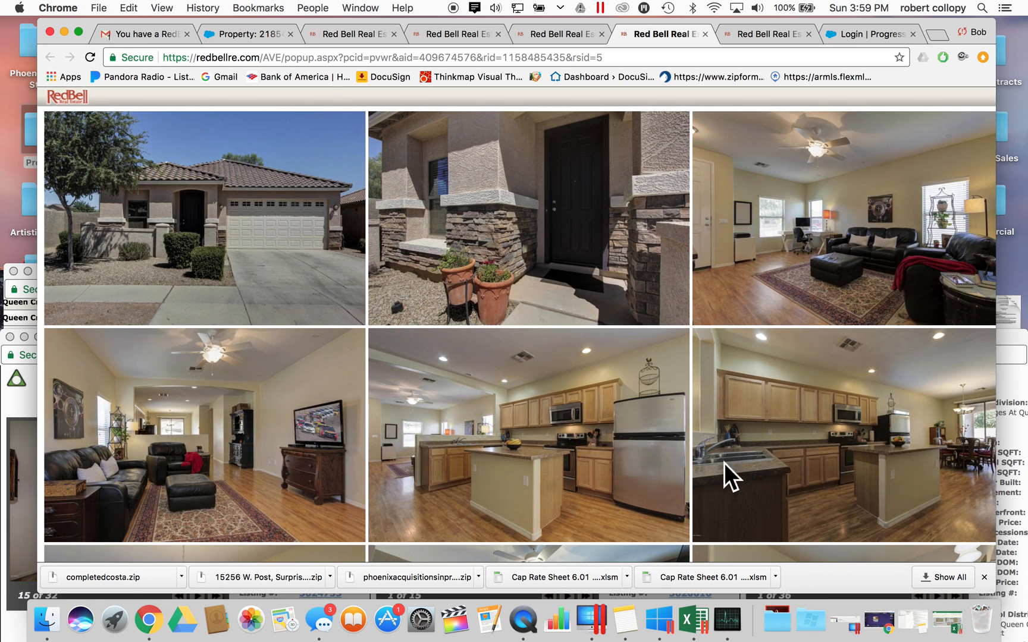
pyautogui.scroll(2, 571, 402)
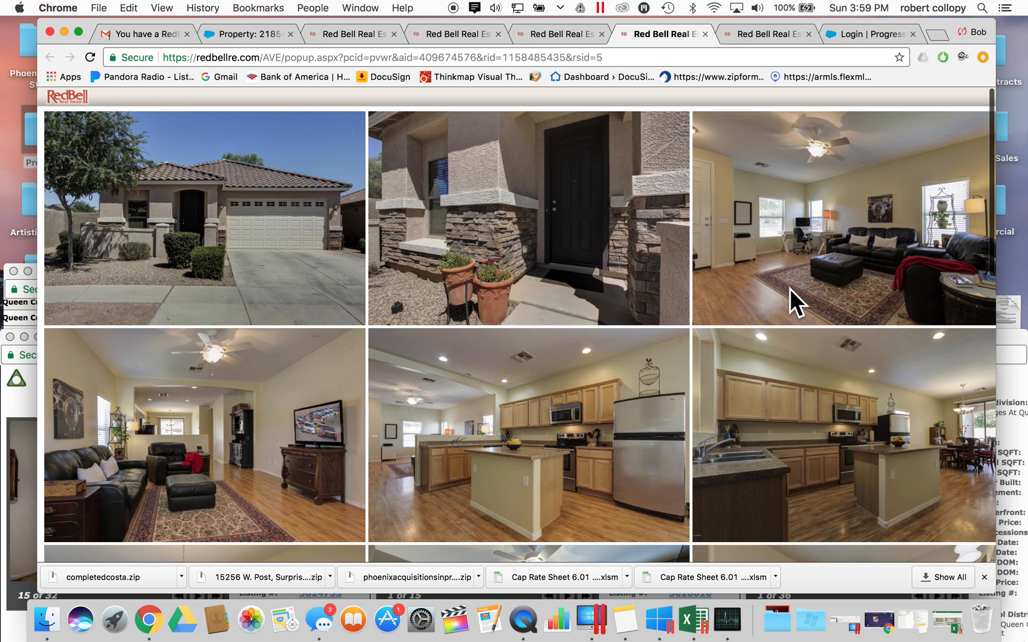
pyautogui.scroll(-3, 780, 289)
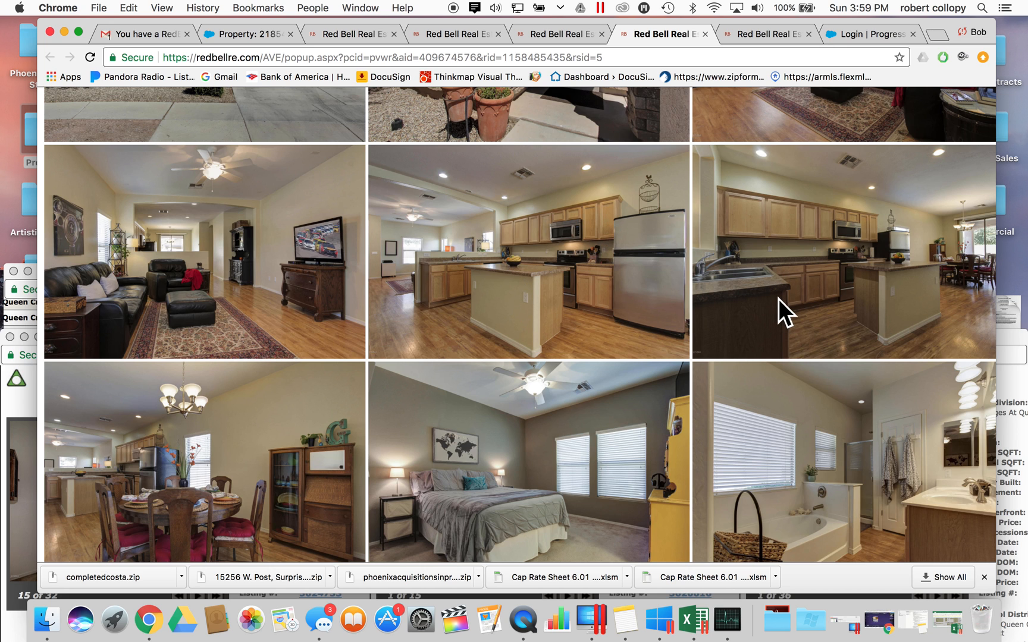
pyautogui.scroll(3, 791, 298)
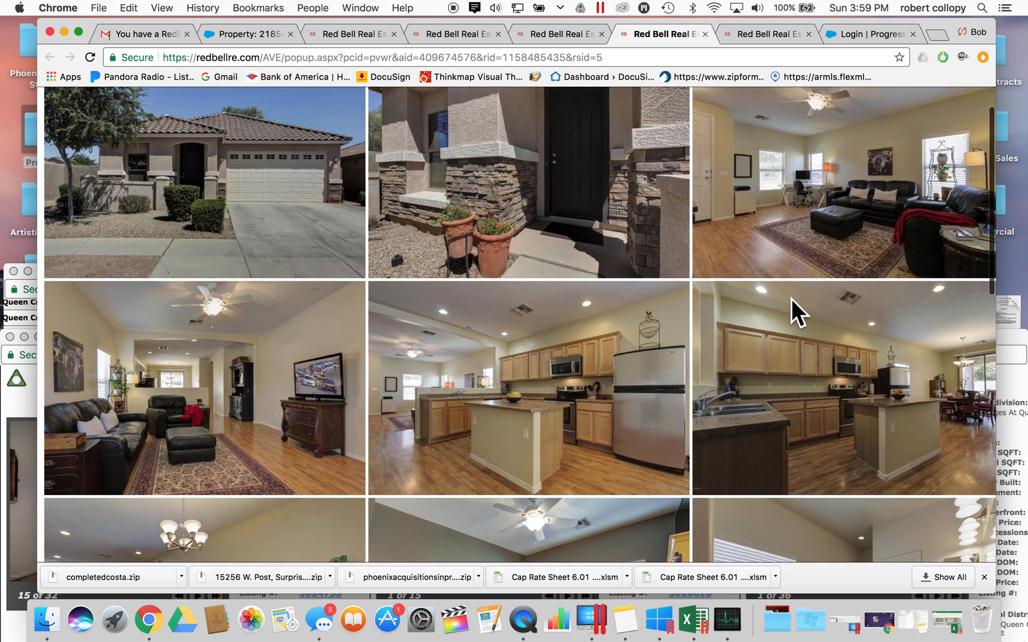
pyautogui.scroll(-2, 791, 298)
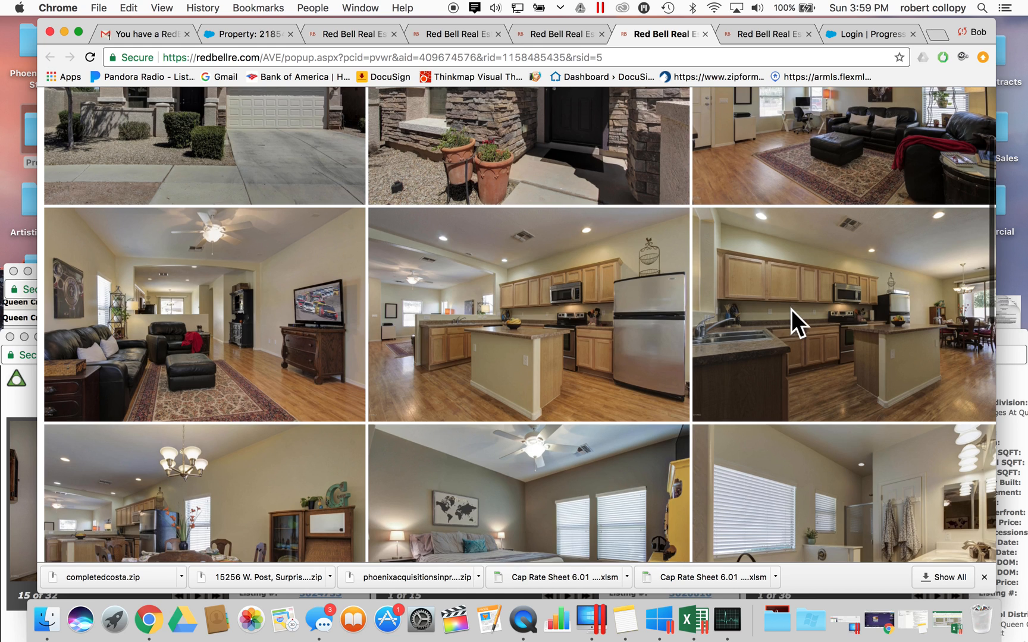
# - Download the comp's kitchen photo as a JPG and inspect the island countertop in Preview
pyautogui.rightClick(808, 335)
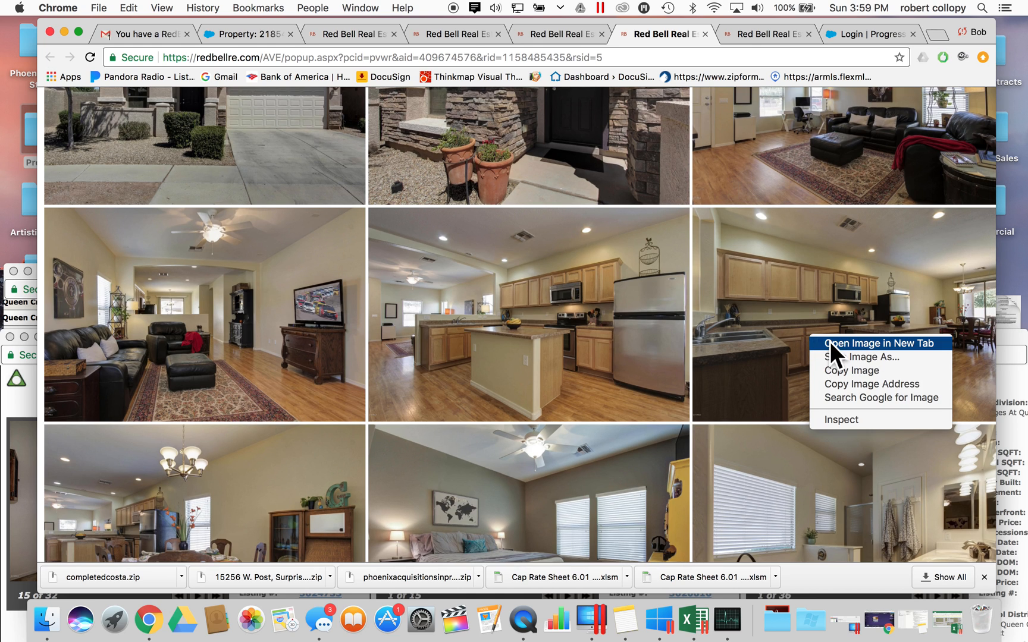
pyautogui.click(830, 343)
pyautogui.click(123, 577)
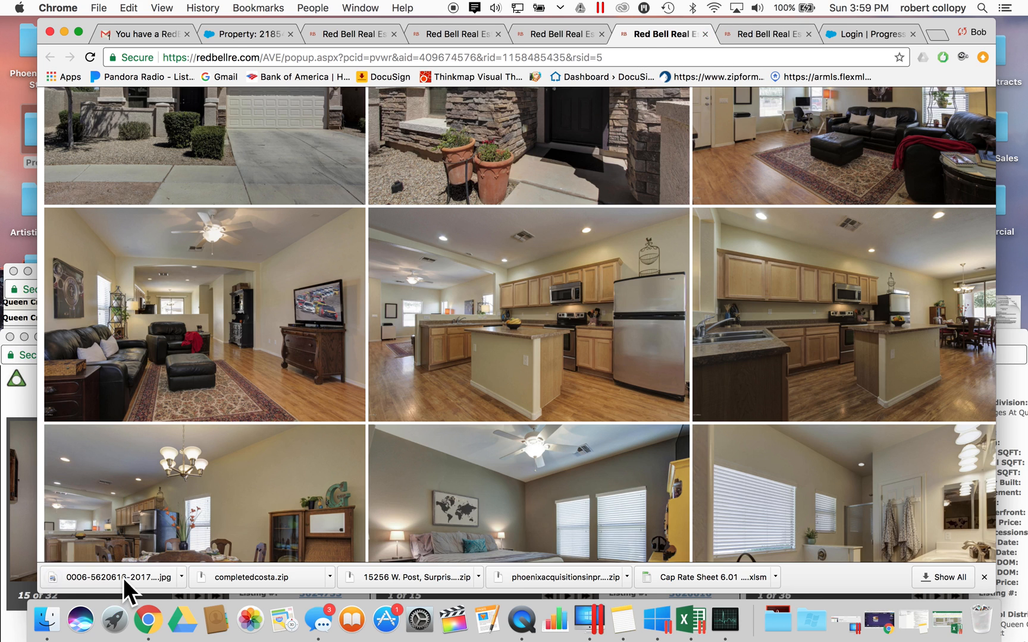
pyautogui.scroll(5, 437, 428)
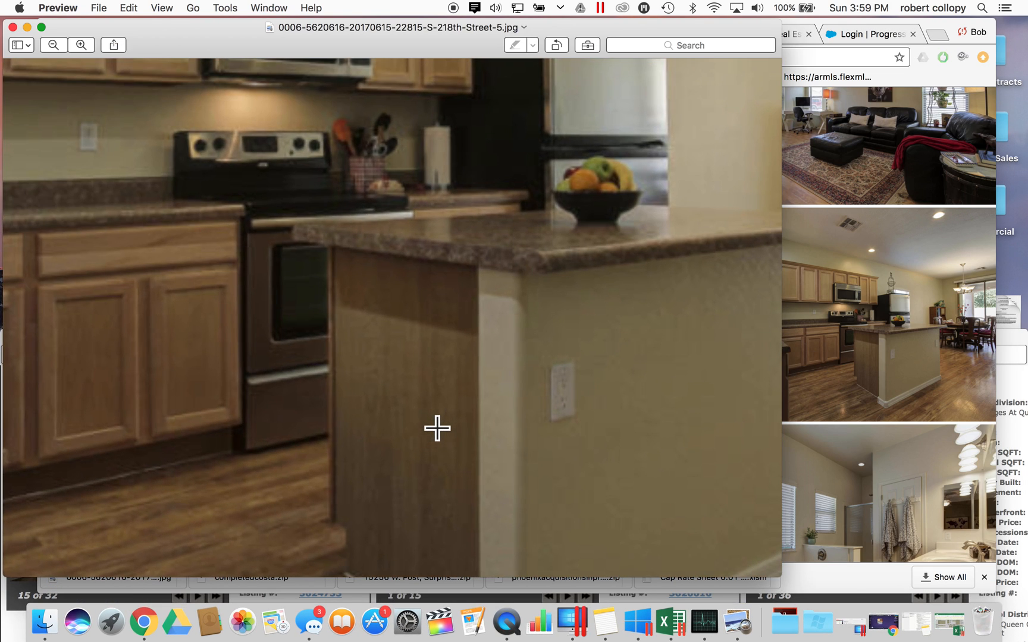
pyautogui.moveTo(298, 335); pyautogui.dragTo(679, 197)
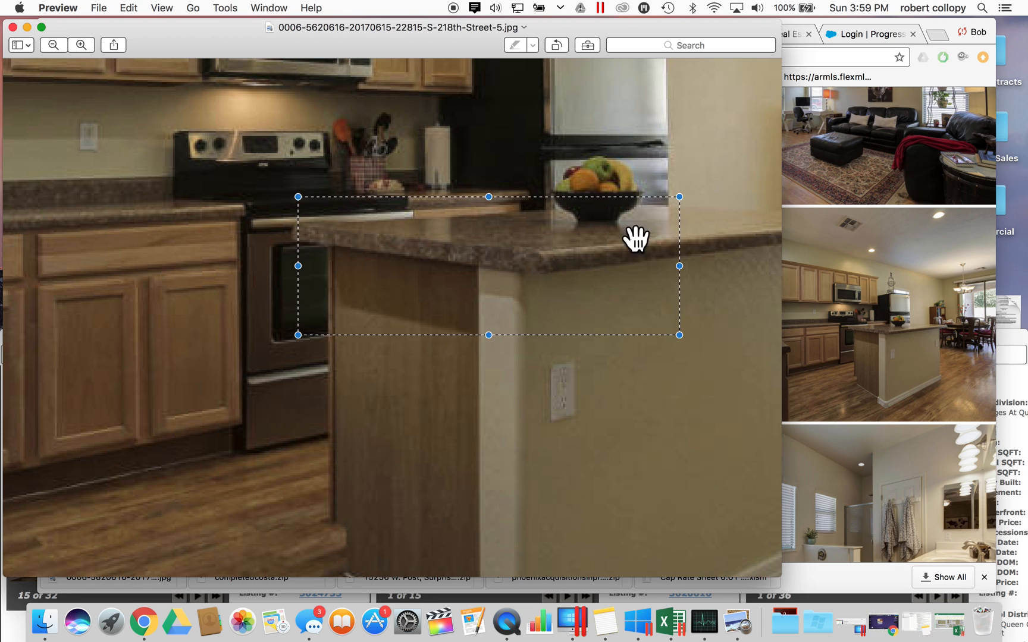
pyautogui.click(612, 355)
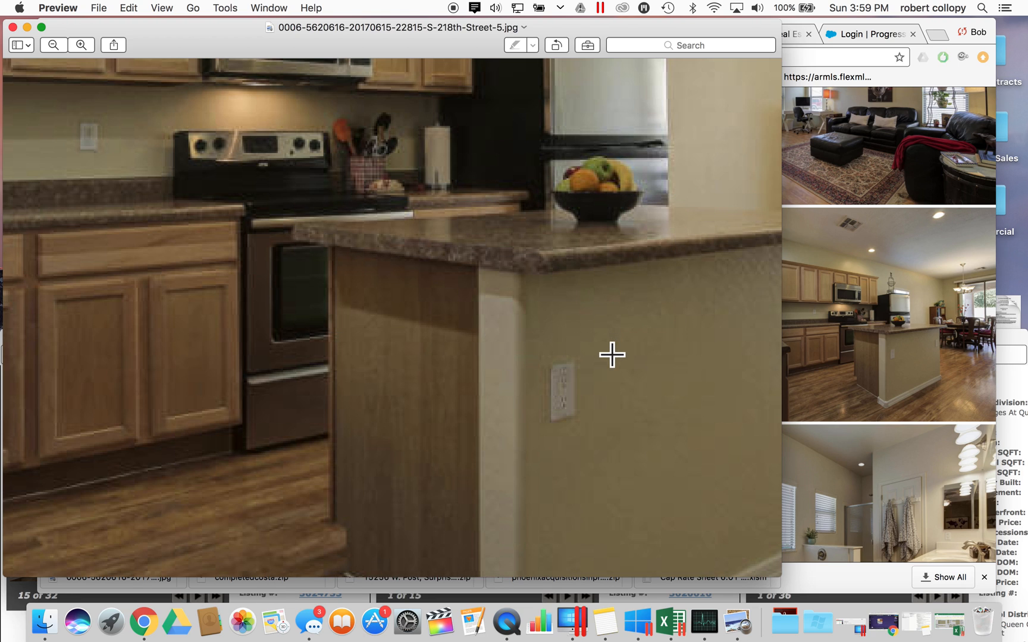
# - Close the kitchen image and look through the comps' photo galleries again
pyautogui.click(14, 28)
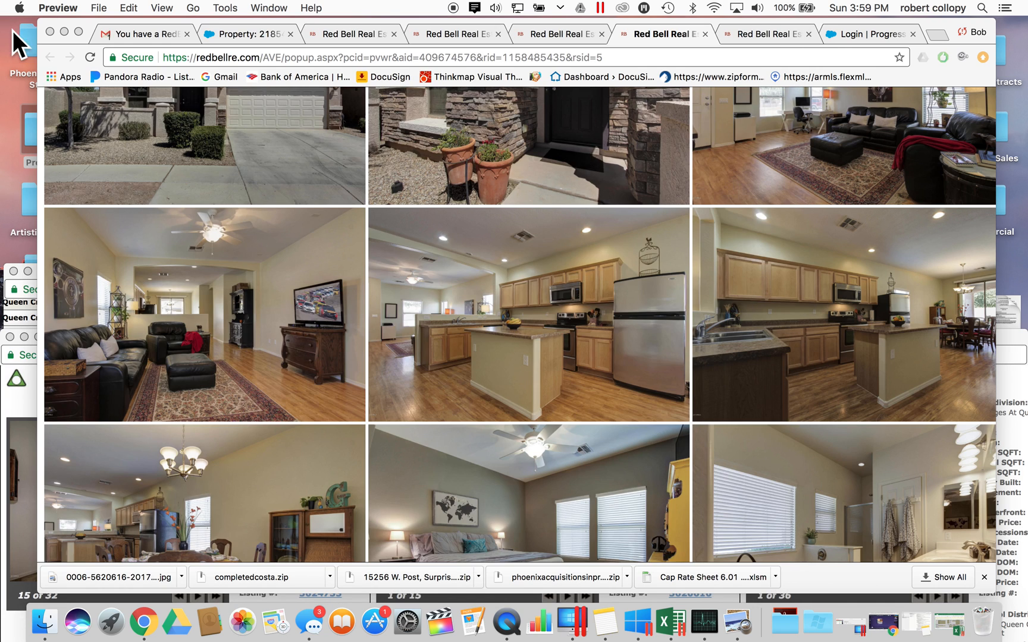
pyautogui.scroll(-3, 537, 377)
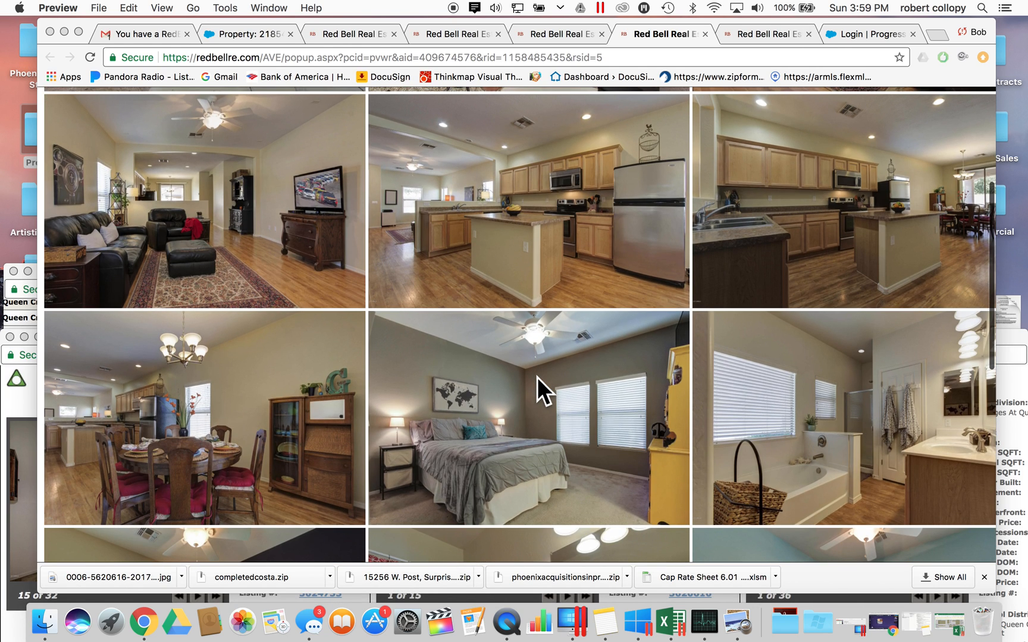
pyautogui.scroll(-5, 537, 377)
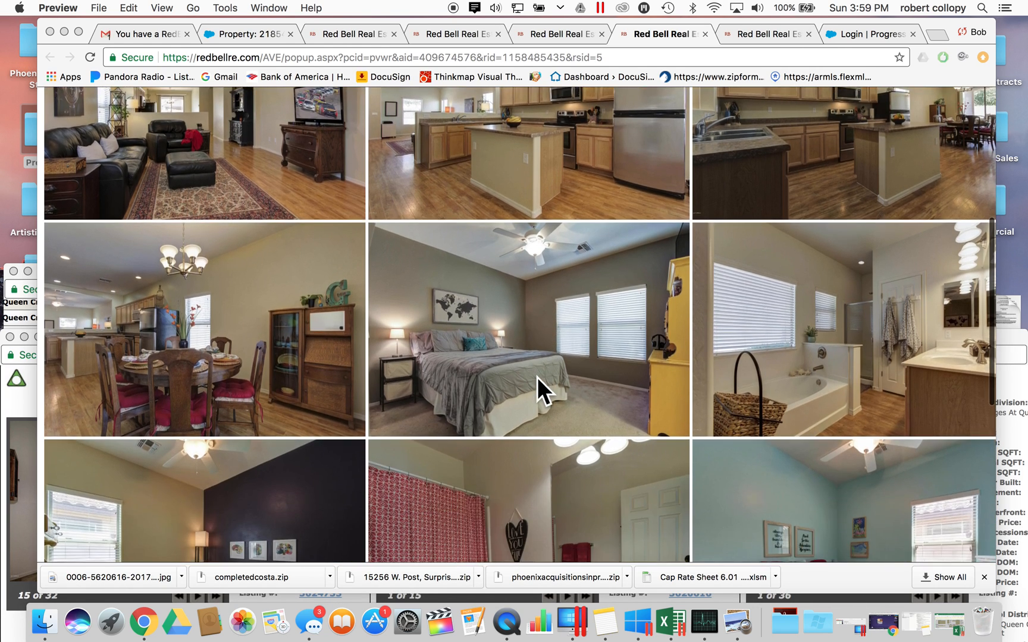
pyautogui.scroll(-4, 537, 377)
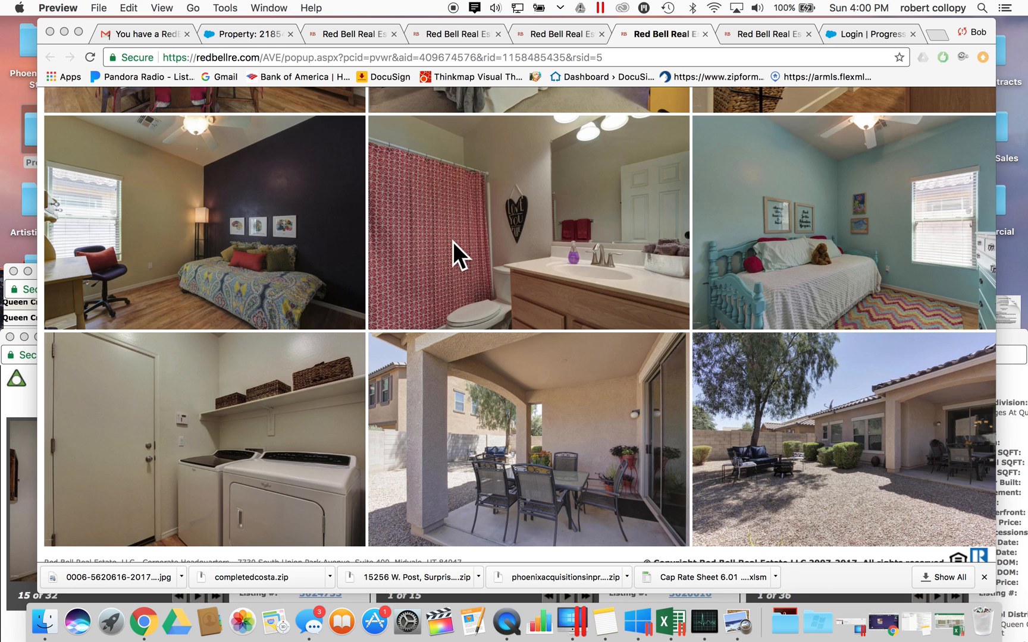
pyautogui.scroll(-1, 455, 256)
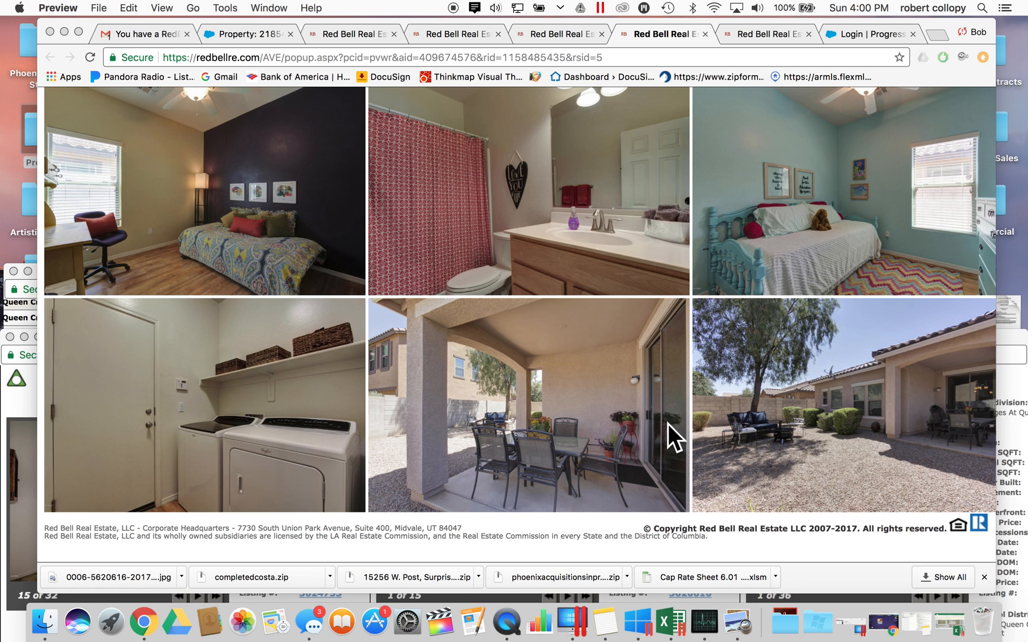
pyautogui.scroll(10, 519, 341)
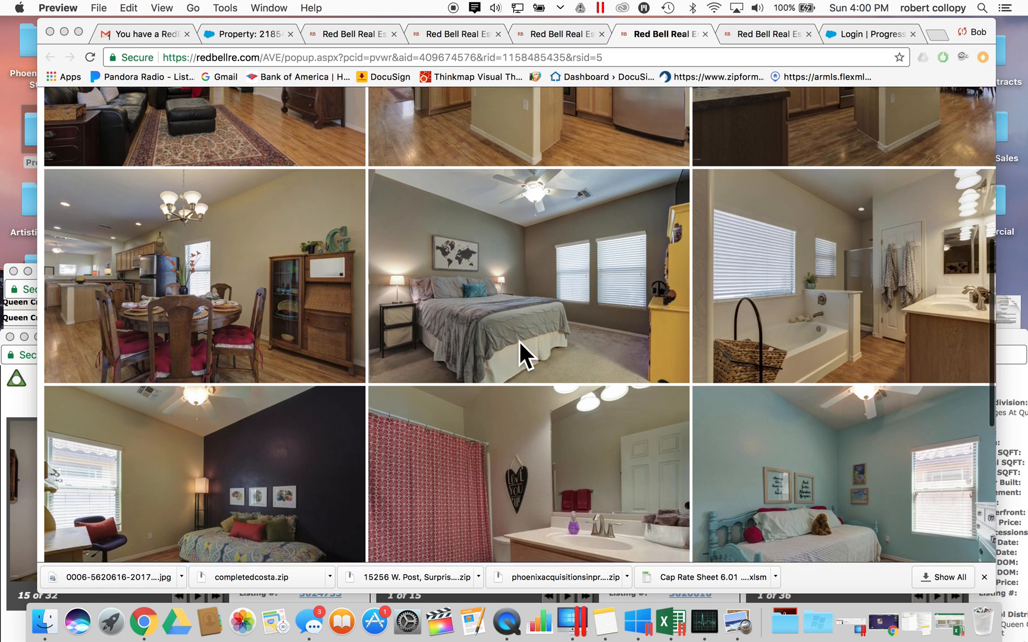
pyautogui.scroll(3, 519, 341)
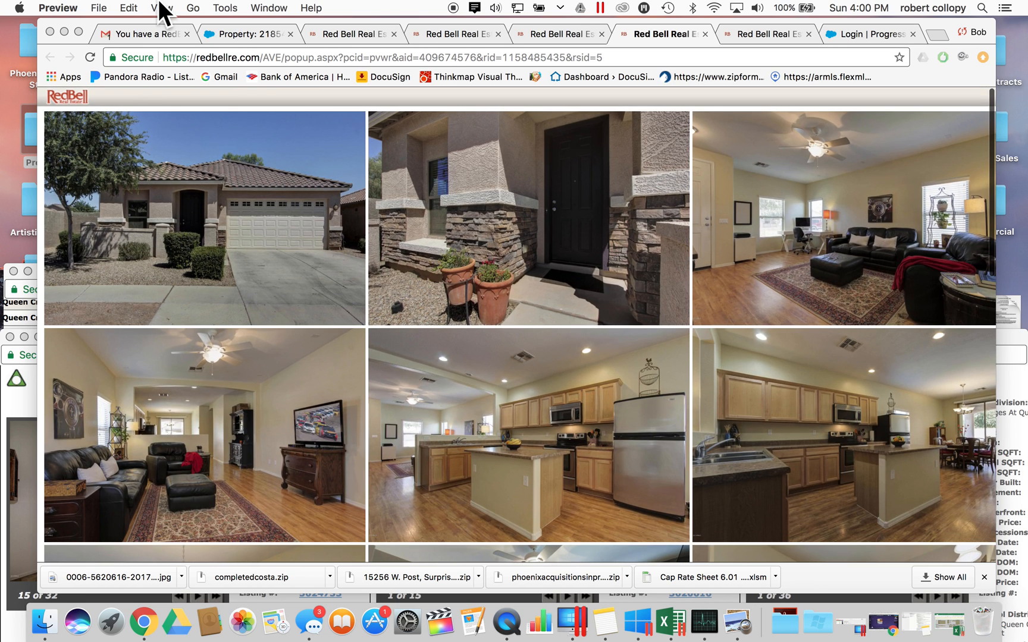
pyautogui.click(741, 32)
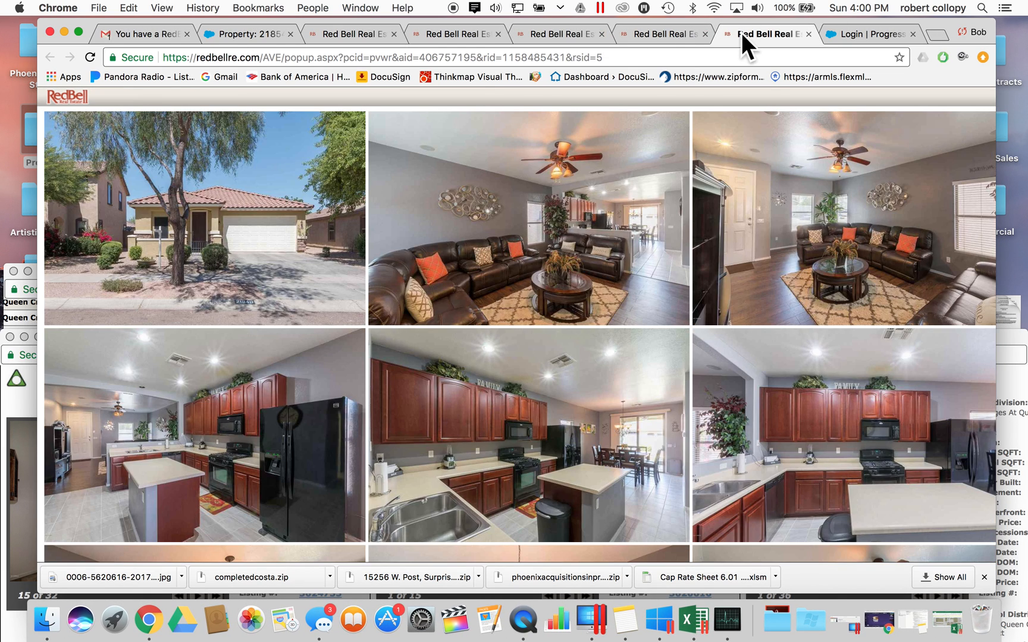
pyautogui.click(544, 37)
# - Close the three leftover gallery tabs and the Login tab, then raise the review form
pyautogui.click(17, 381)
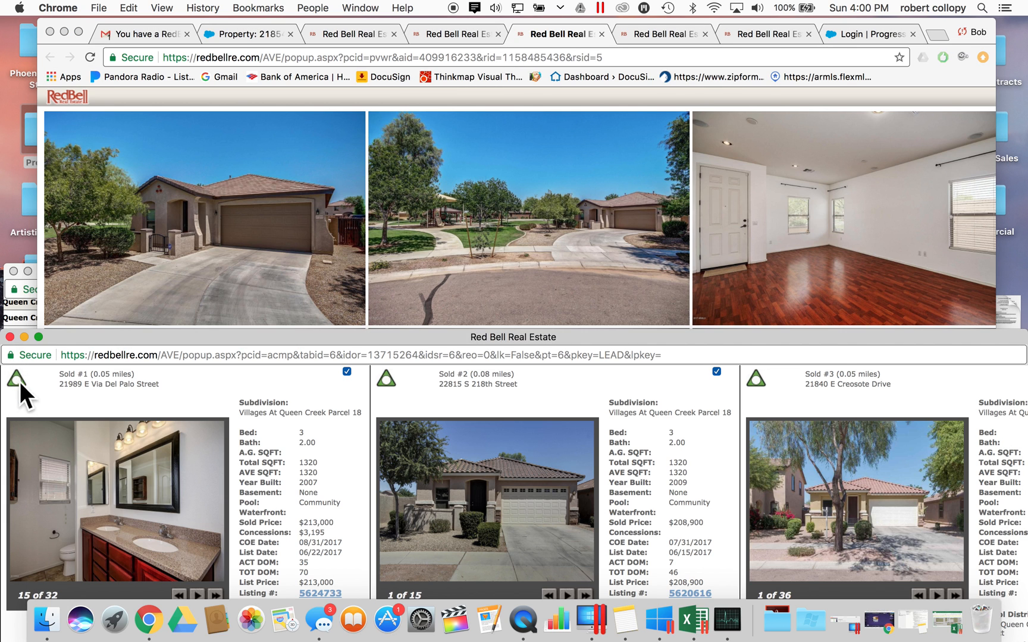
pyautogui.click(11, 337)
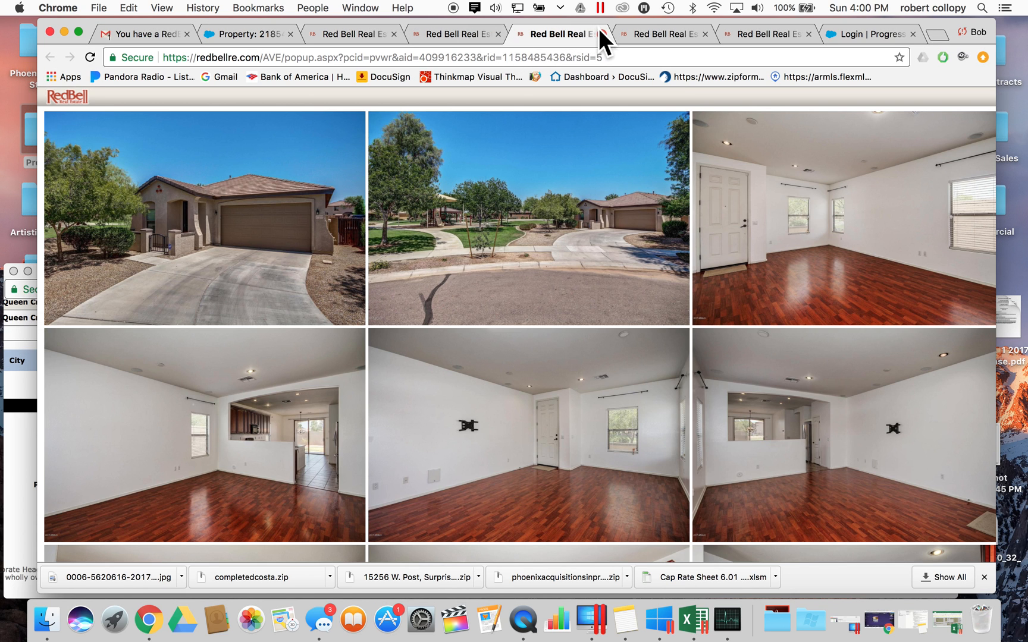
pyautogui.click(599, 29)
pyautogui.click(598, 30)
pyautogui.click(599, 30)
pyautogui.click(599, 29)
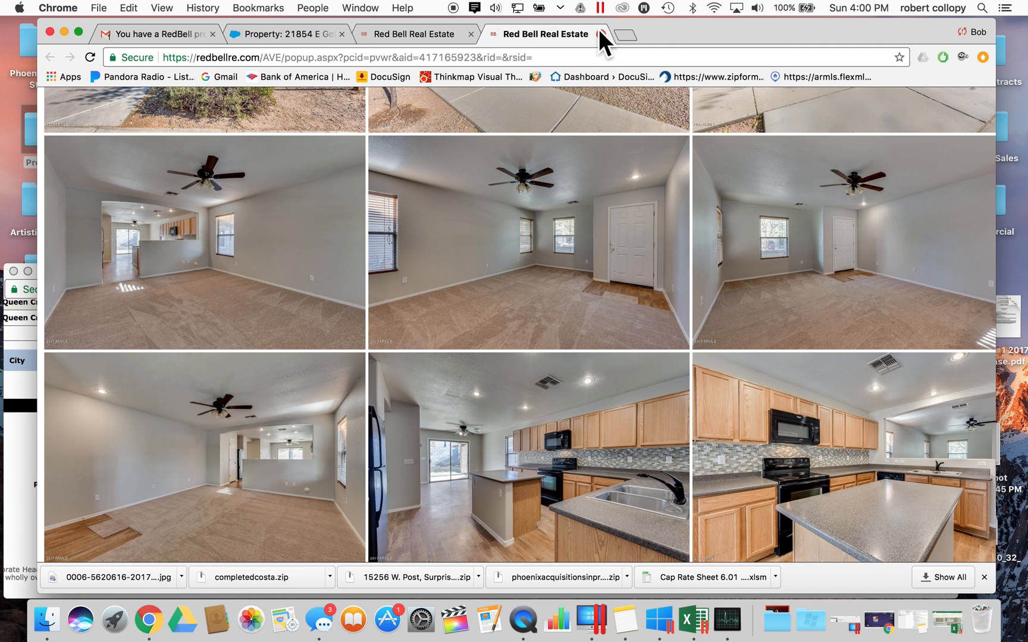
pyautogui.click(23, 362)
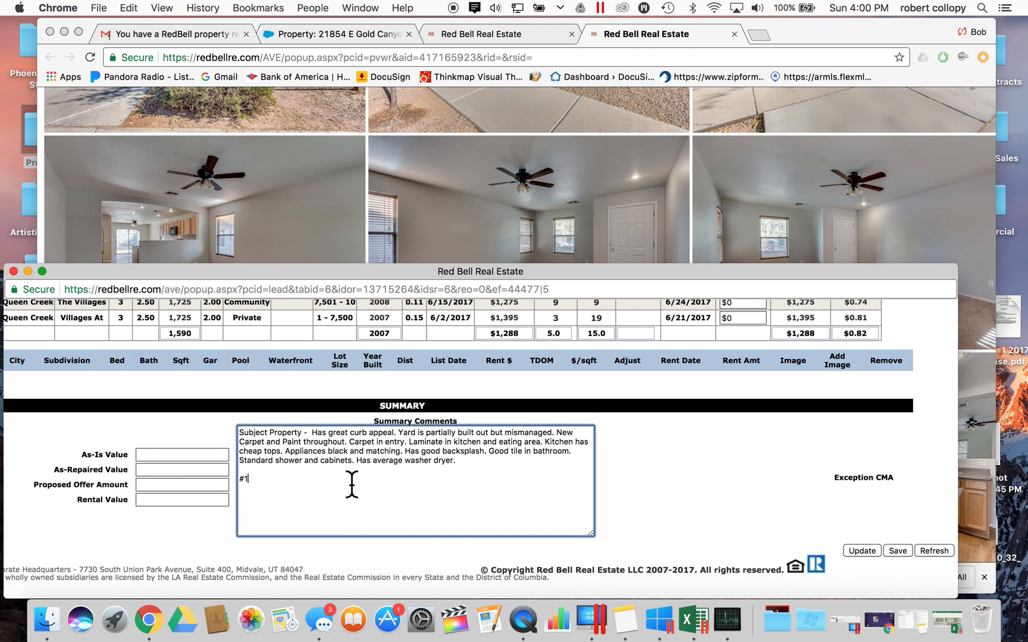
# - Type placeholder text after #1, then add '#2' and '#3' note lines below it
pyautogui.write('viorenavl;nvkjb')
pyautogui.press('Return')
pyautogui.press('Return')
pyautogui.write('#2 jkrnvrenvejnv')
pyautogui.press('Return')
pyautogui.press('Return')
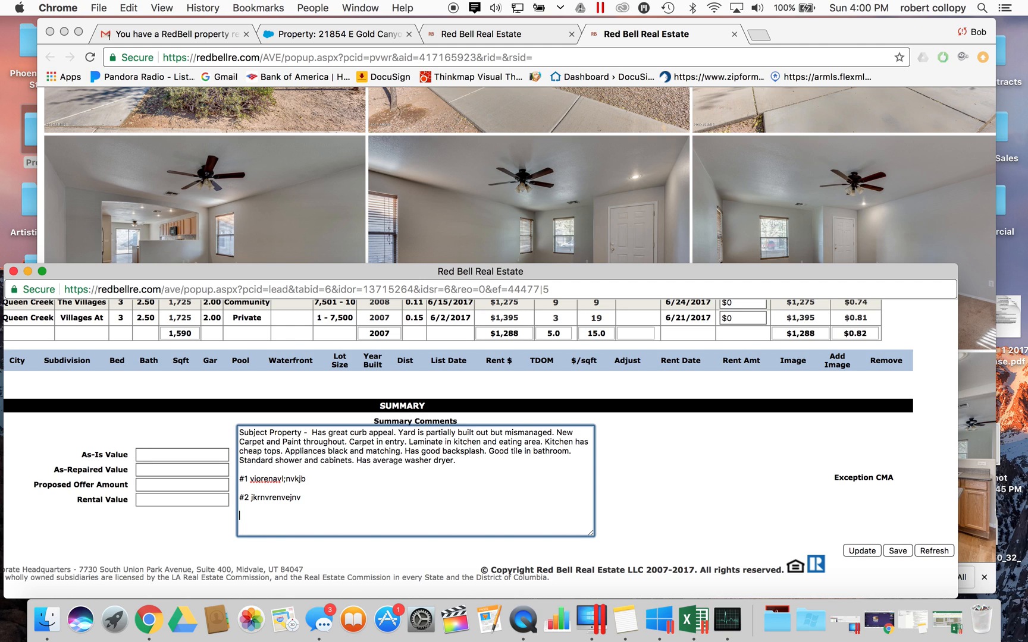
pyautogui.write('#3 gnronv;nd;nvdf;lnv')
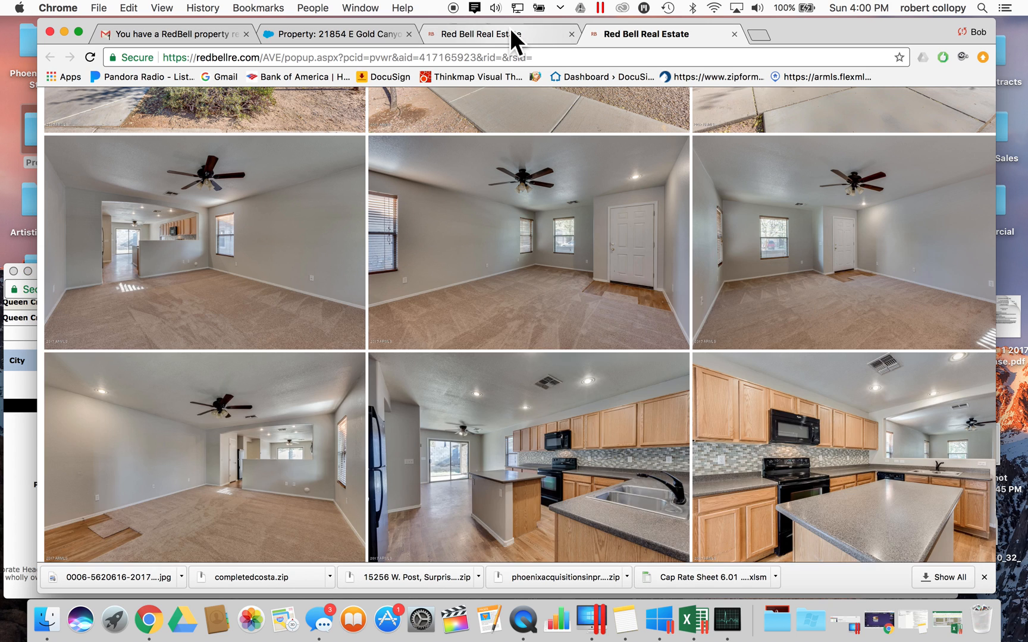
# - Look over the chosen sold comparables, then return to the review form
pyautogui.click(510, 27)
pyautogui.click(712, 168)
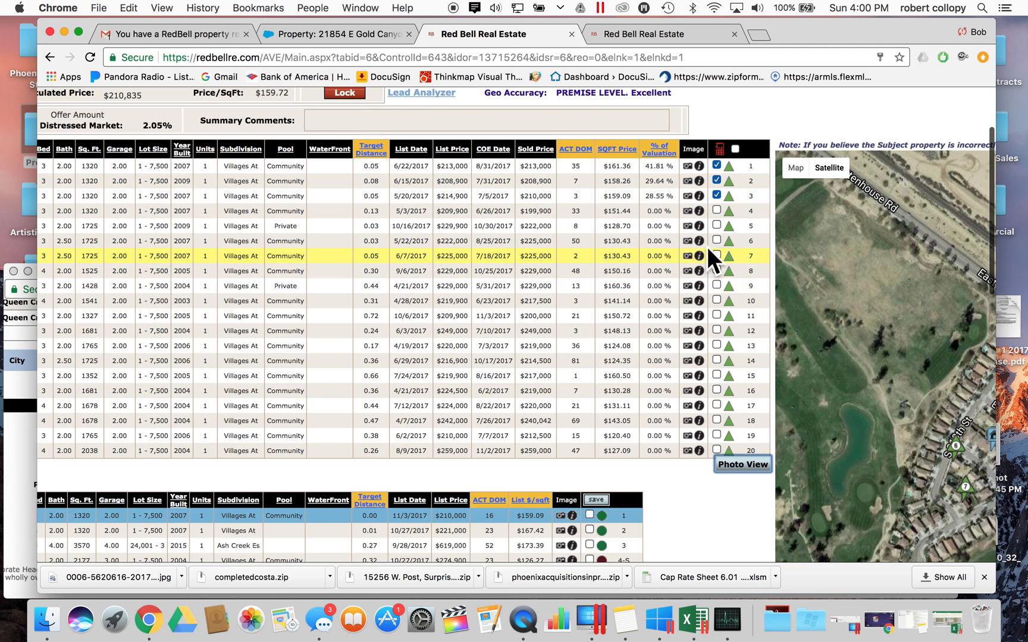
pyautogui.moveTo(714, 216)
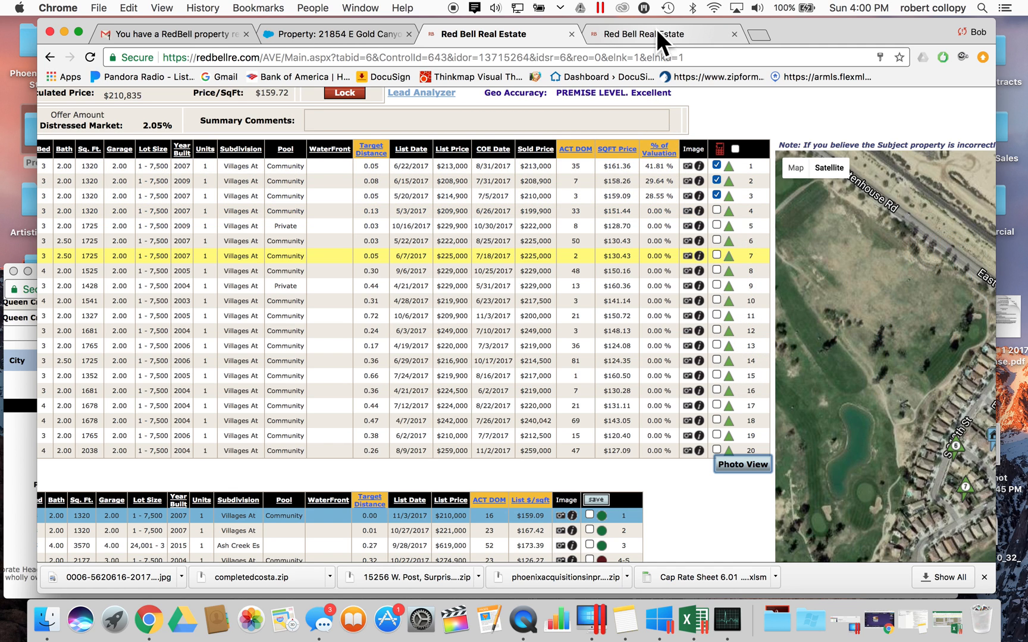
pyautogui.click(24, 422)
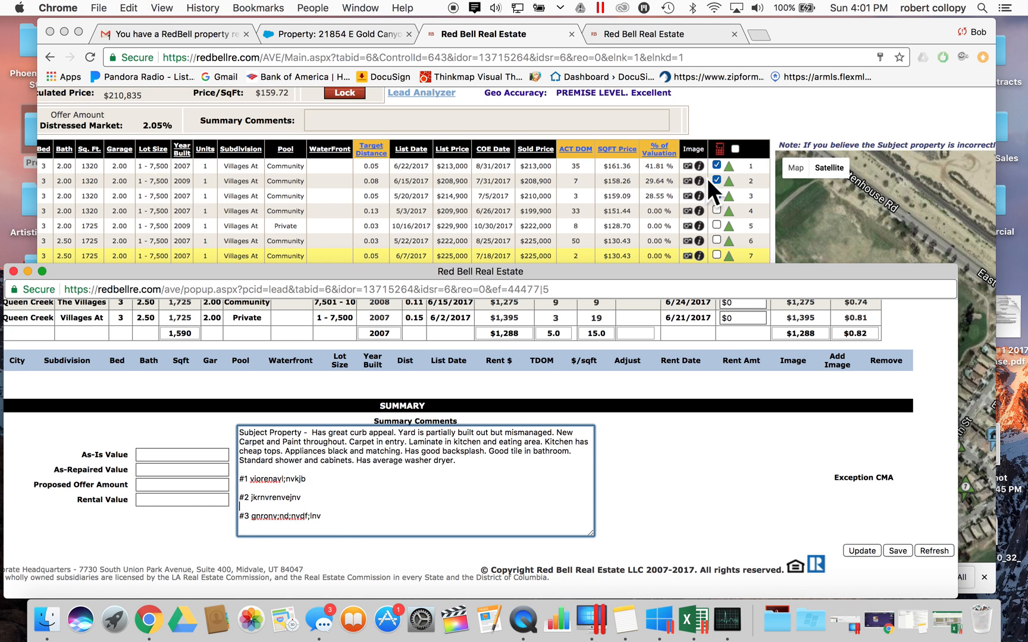
pyautogui.click(614, 370)
# - Return to the Summary Comments and place the caret after the subject property description
pyautogui.scroll(10, 613, 370)
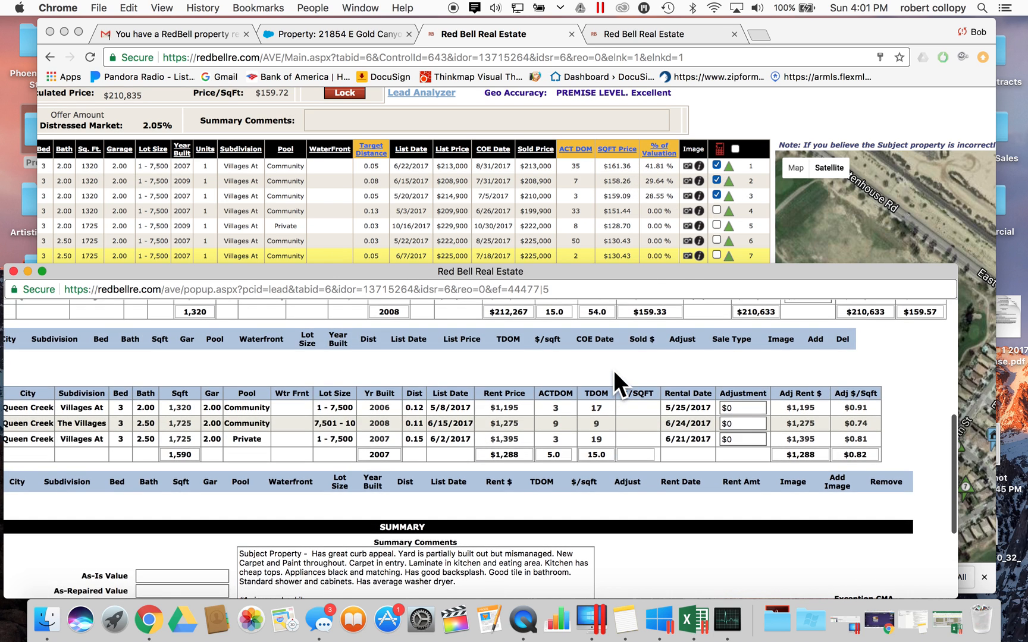
pyautogui.scroll(-1, 613, 370)
pyautogui.hscroll(-5, 489, 393)
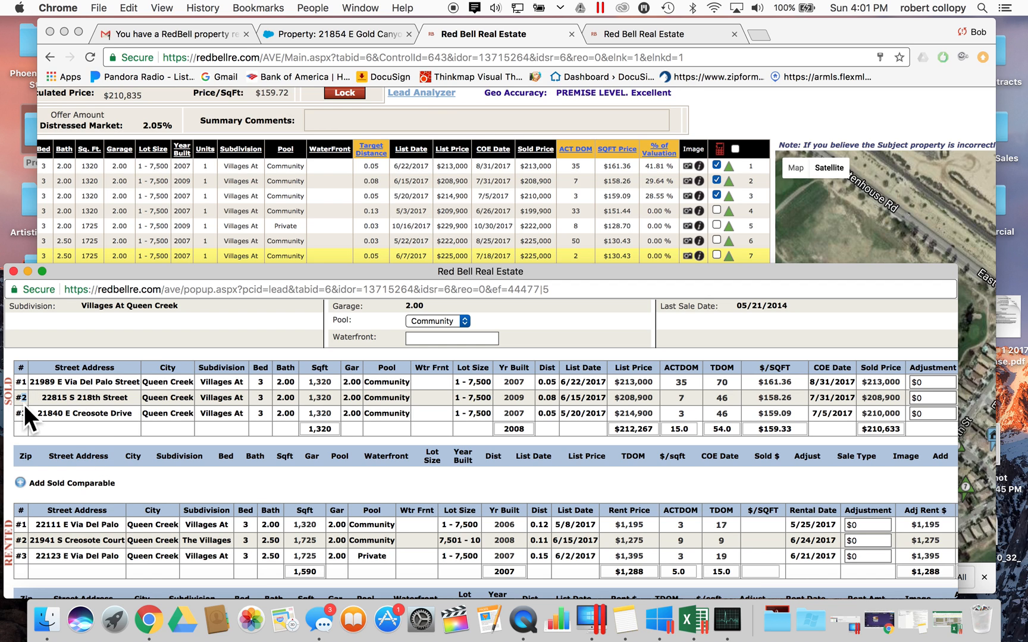
pyautogui.scroll(-8, 225, 423)
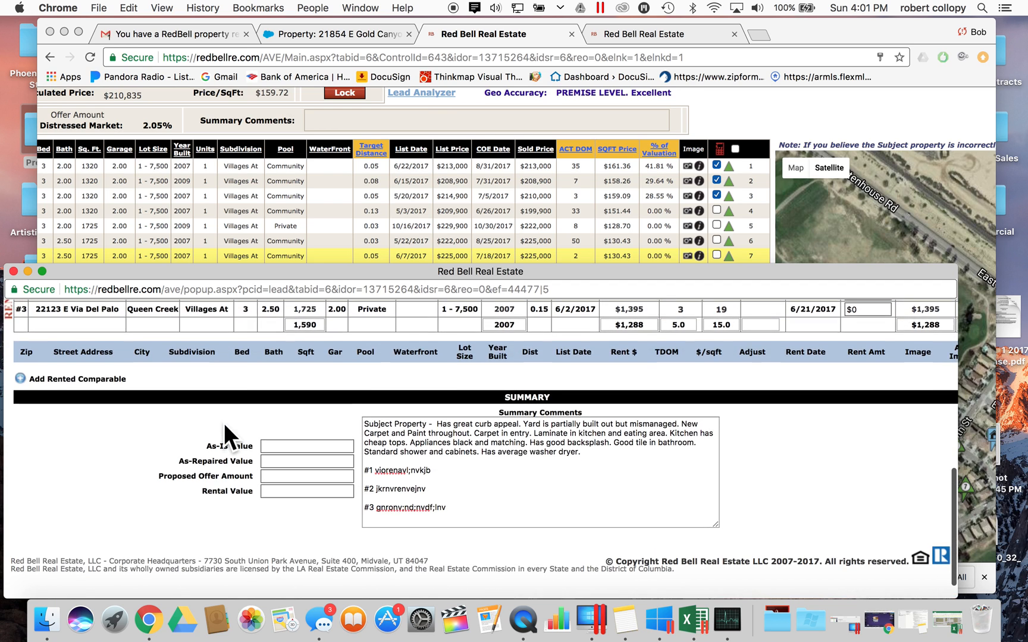
pyautogui.click(378, 498)
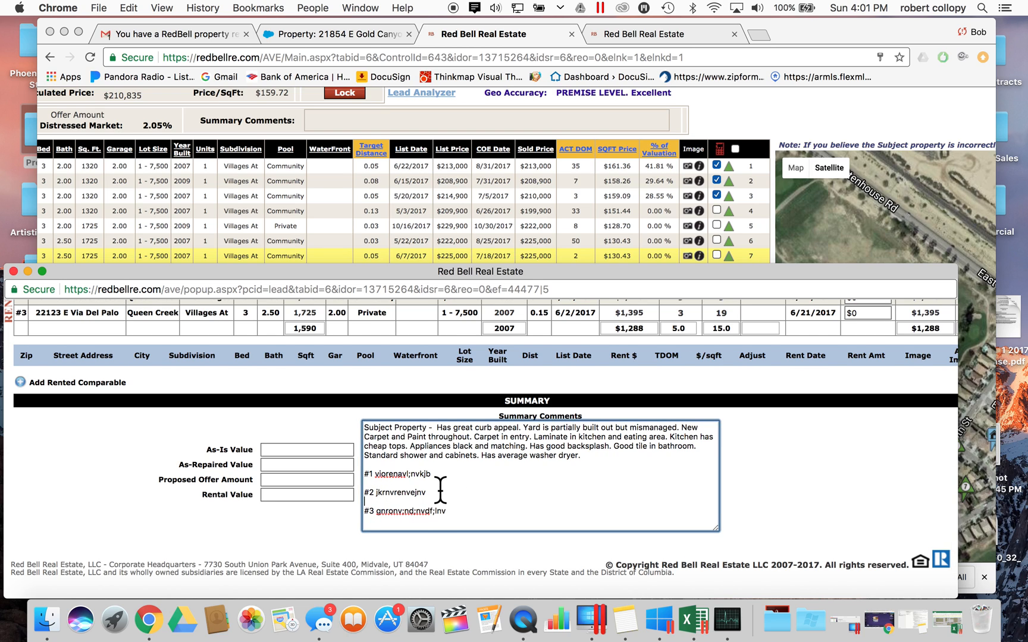
pyautogui.scroll(1, 440, 489)
pyautogui.click(599, 470)
# - Add a '#5' note line after the #3 note and draft text beginning 'Had two'
pyautogui.click(456, 524)
pyautogui.press('Return')
pyautogui.write('#5')
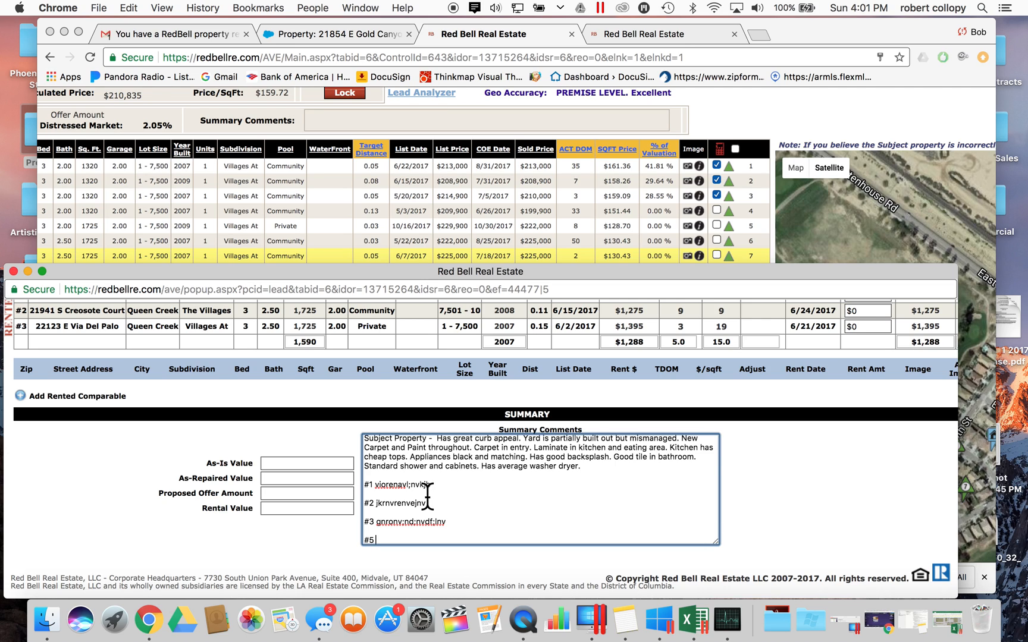
pyautogui.write('Had two stroi')
pyautogui.press('BackSpace')
pyautogui.press('BackSpace')
pyautogui.write('ories a')
pyautogui.press('BackSpace')
pyautogui.press('BackSpace')
pyautogui.write('.')
pyautogui.press('BackSpace')
pyautogui.press('BackSpace')
pyautogui.press('BackSpace')
pyautogui.press('BackSpace')
pyautogui.press('BackSpace')
pyautogui.press('BackSpace')
pyautogui.press('BackSpace')
pyautogui.press('BackSpace')
pyautogui.press('BackSpace')
pyautogui.press('BackSpace')
pyautogui.press('BackSpace')
pyautogui.press('BackSpace')
pyautogui.press('BackSpace')
pyautogui.press('BackSpace')
pyautogui.press('BackSpace')
pyautogui.press('BackSpace')
pyautogui.press('BackSpace')
pyautogui.press('BackSpace')
pyautogui.press('BackSpace')
pyautogui.press('BackSpace')
pyautogui.press('BackSpace')
pyautogui.press('BackSpace')
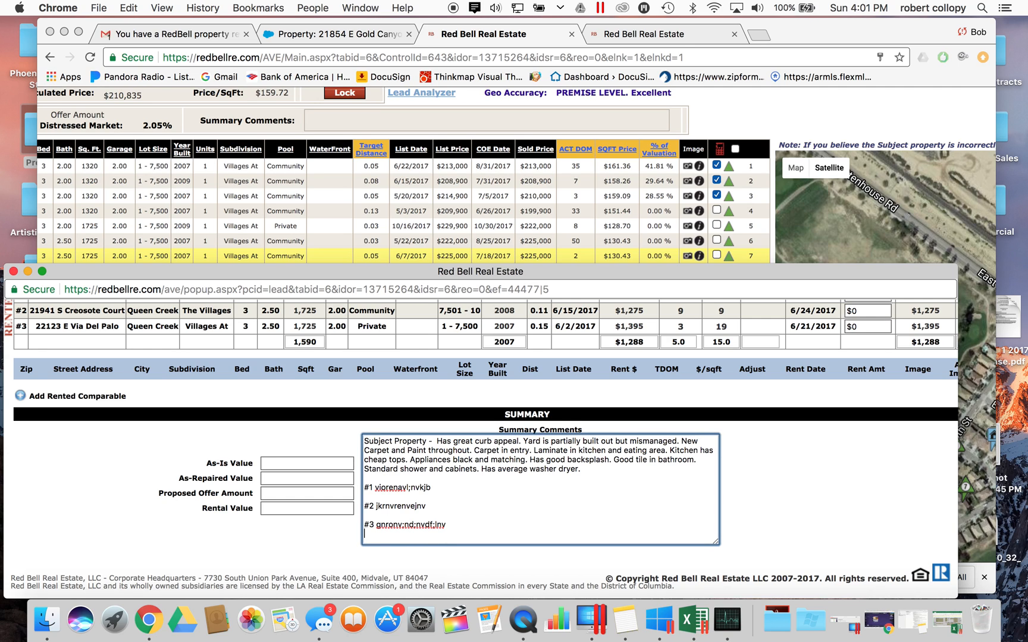
# - Look back over the placeholder note lines in the review form's Summary Comments
pyautogui.click(689, 216)
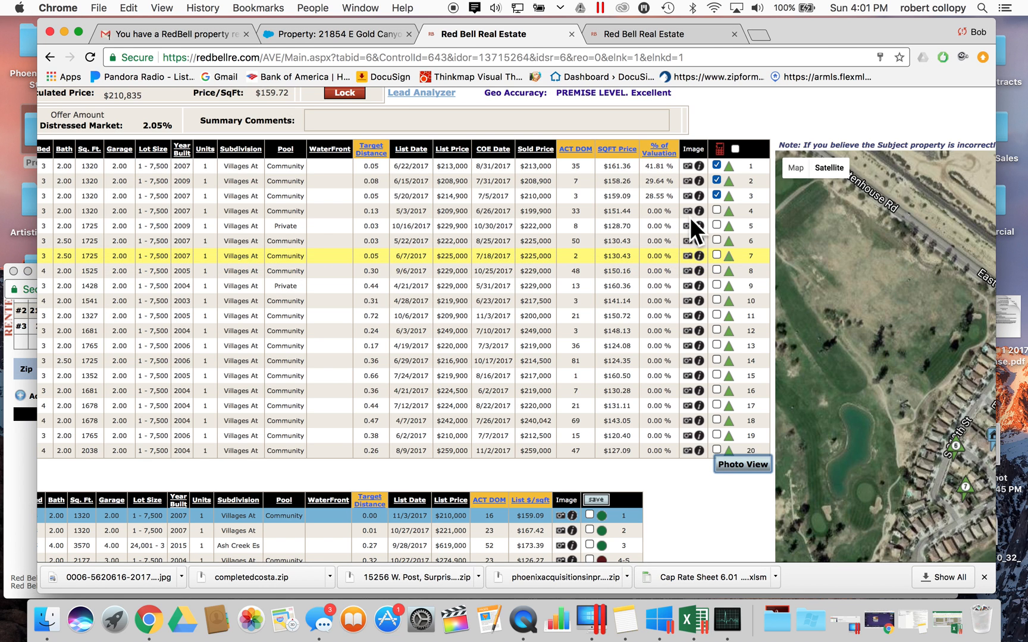
pyautogui.click(25, 464)
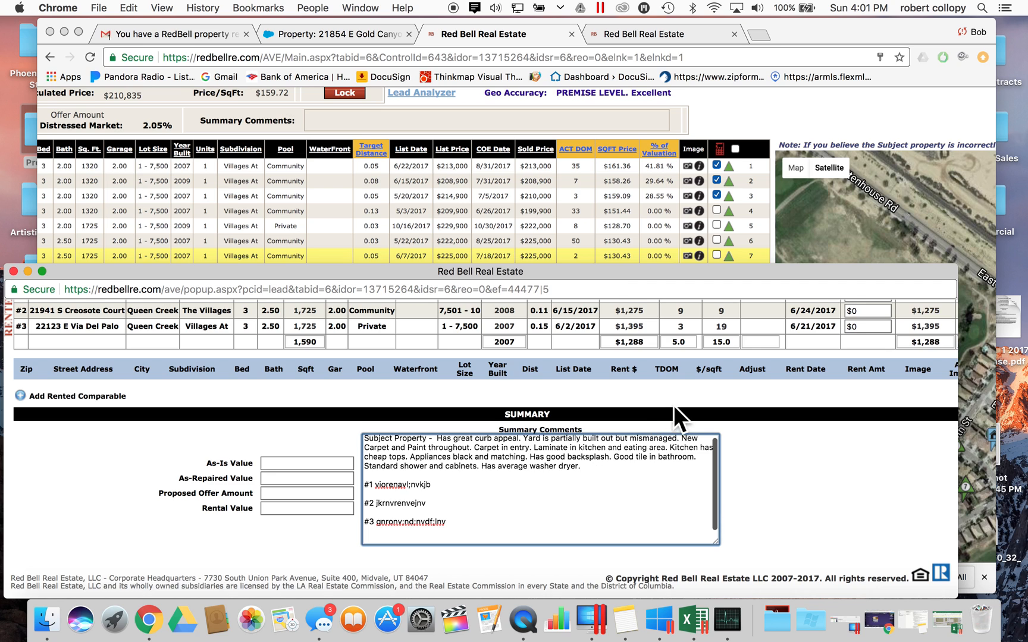
pyautogui.scroll(3, 674, 404)
pyautogui.scroll(-1, 674, 404)
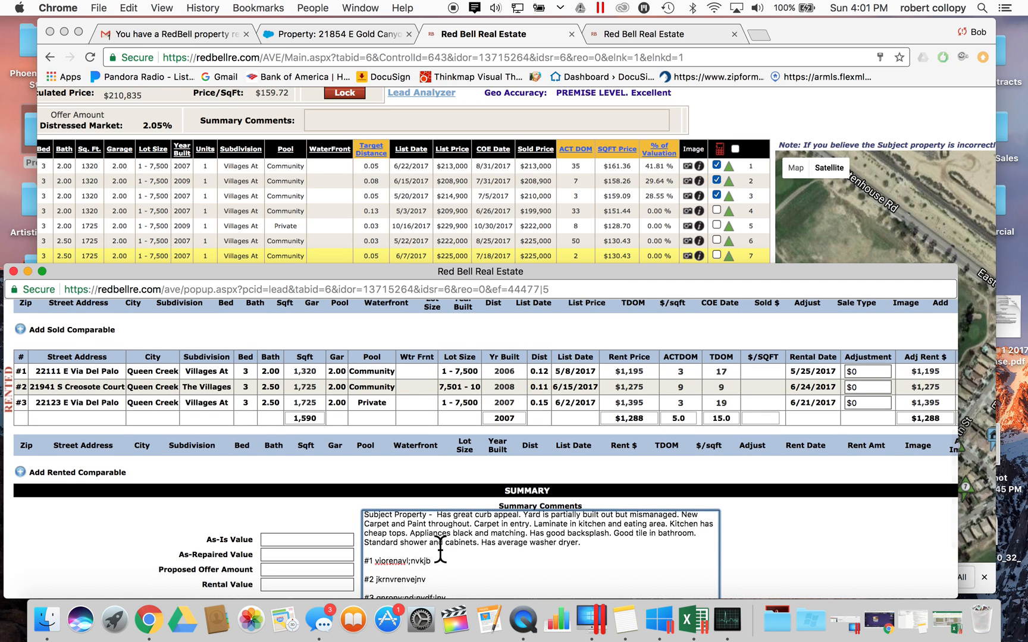
pyautogui.doubleClick(402, 564)
pyautogui.scroll(4, 844, 401)
pyautogui.scroll(3, 844, 402)
pyautogui.hscroll(4, 830, 407)
# - Select the first sold comp's adjustment, then open Photo View for the sold comparables
pyautogui.click(807, 424)
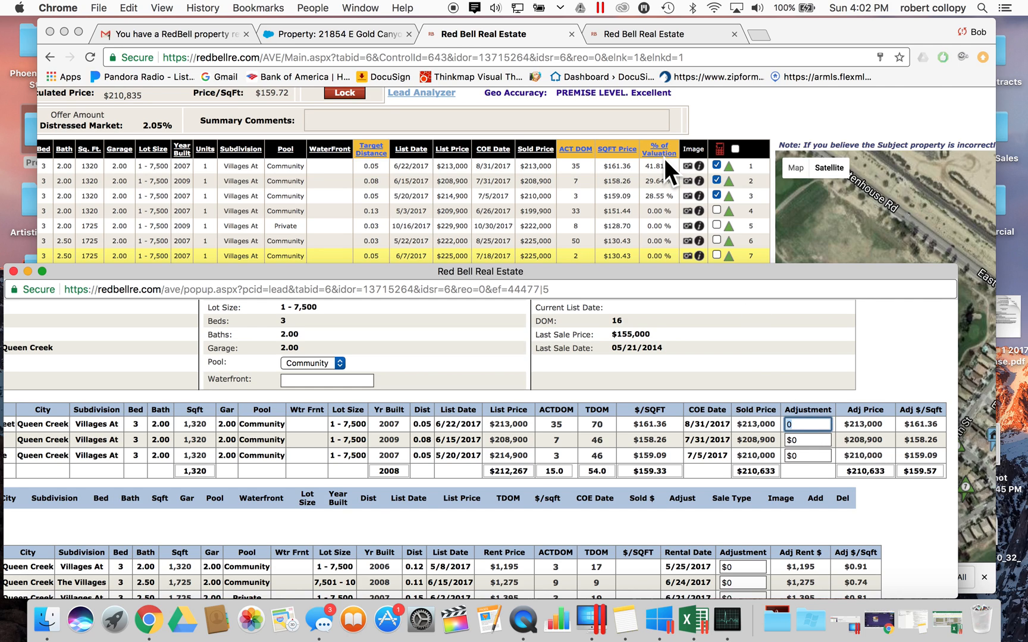
pyautogui.click(558, 206)
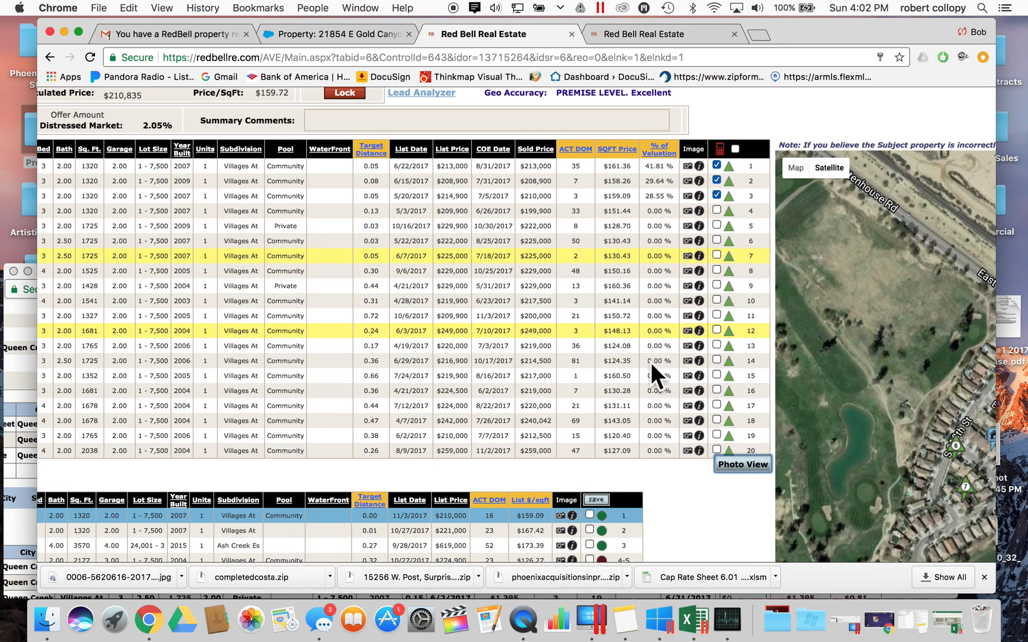
pyautogui.click(726, 465)
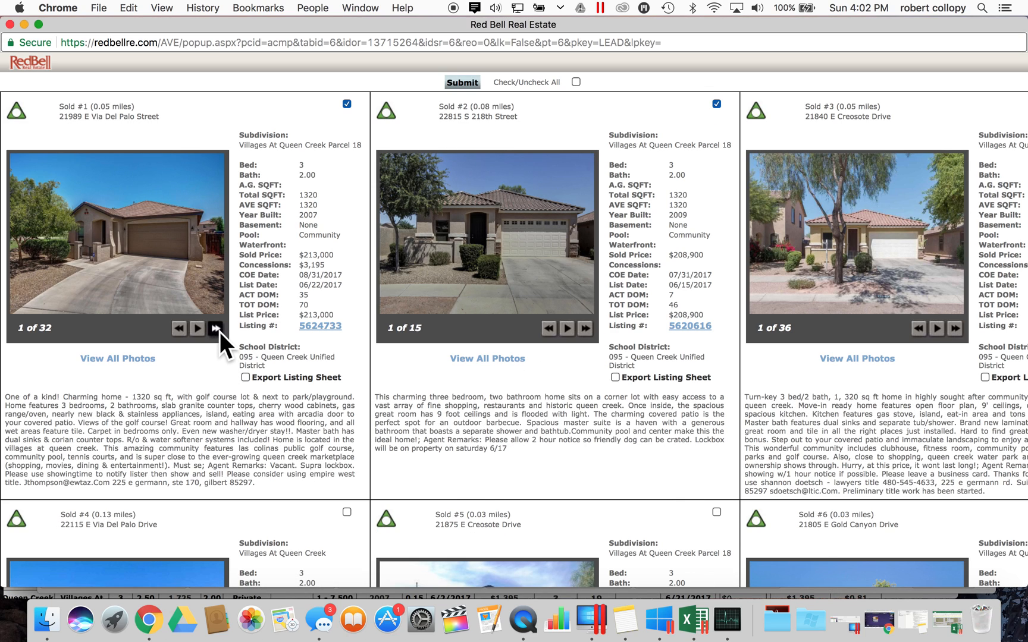
# - Page through the interior photos of Sold #1
pyautogui.click(218, 330)
pyautogui.click(219, 330)
pyautogui.click(218, 330)
pyautogui.click(215, 328)
pyautogui.click(215, 328)
pyautogui.click(215, 329)
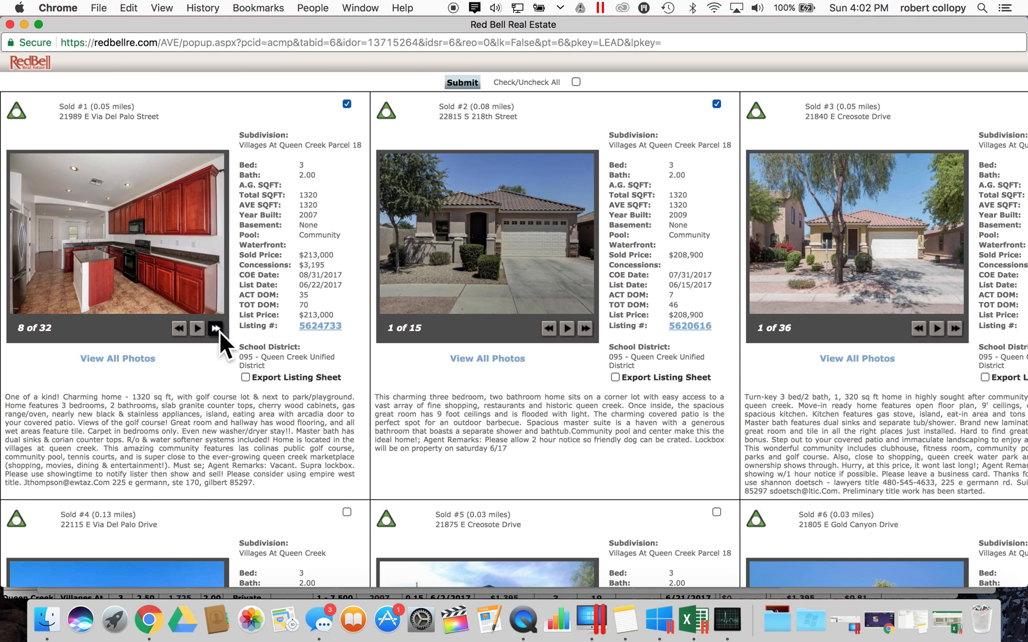
pyautogui.click(215, 329)
pyautogui.click(215, 329)
pyautogui.click(215, 328)
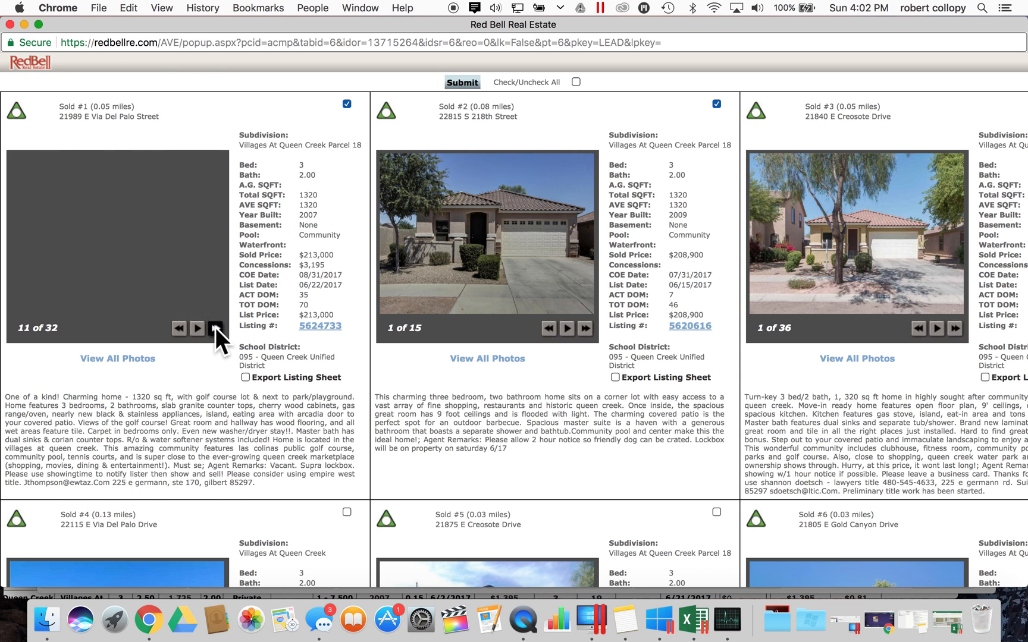
# - Page through Sold #2's photos and advance Sold #3 to image 5 of 36, the kitchen
pyautogui.click(588, 329)
pyautogui.click(588, 329)
pyautogui.click(588, 329)
pyautogui.click(588, 328)
pyautogui.click(588, 329)
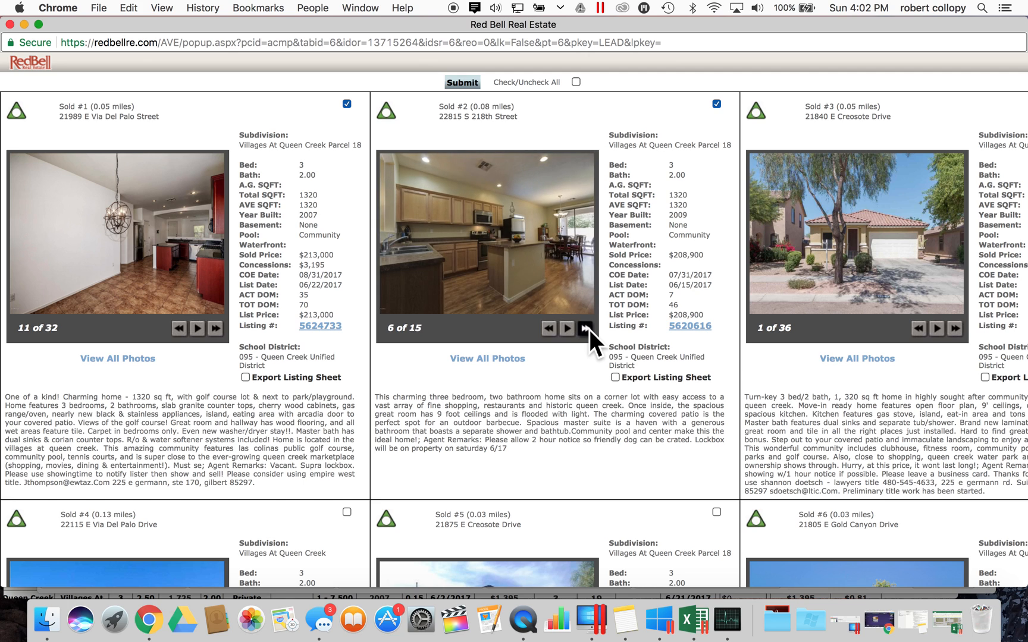
pyautogui.click(955, 329)
pyautogui.click(955, 329)
pyautogui.click(954, 328)
pyautogui.click(955, 328)
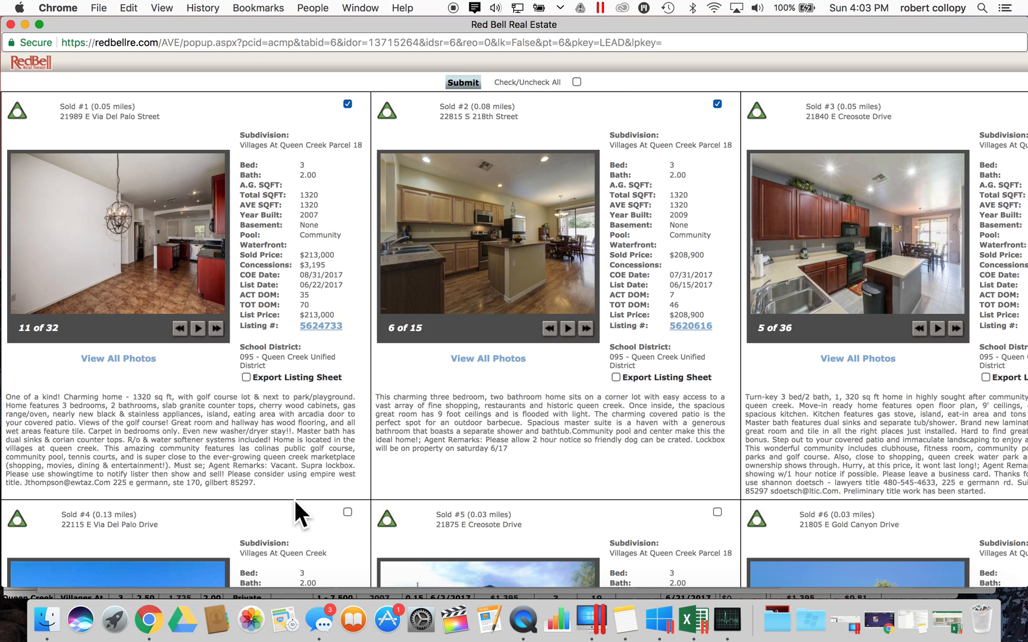
# - Compare the third sold comp's price in the review form against its photo cards
pyautogui.click(19, 597)
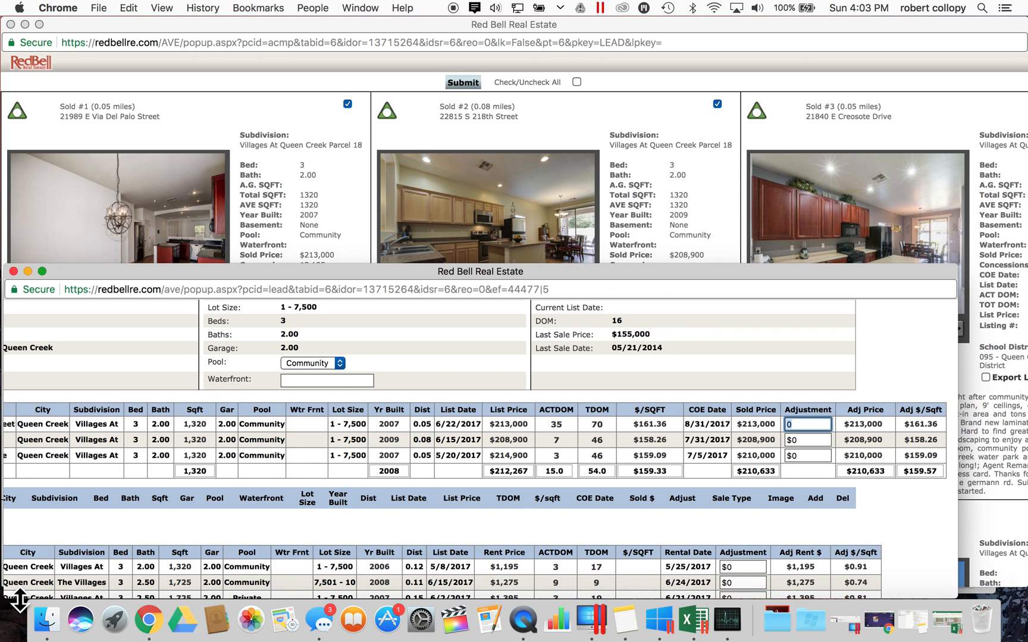
pyautogui.doubleClick(754, 455)
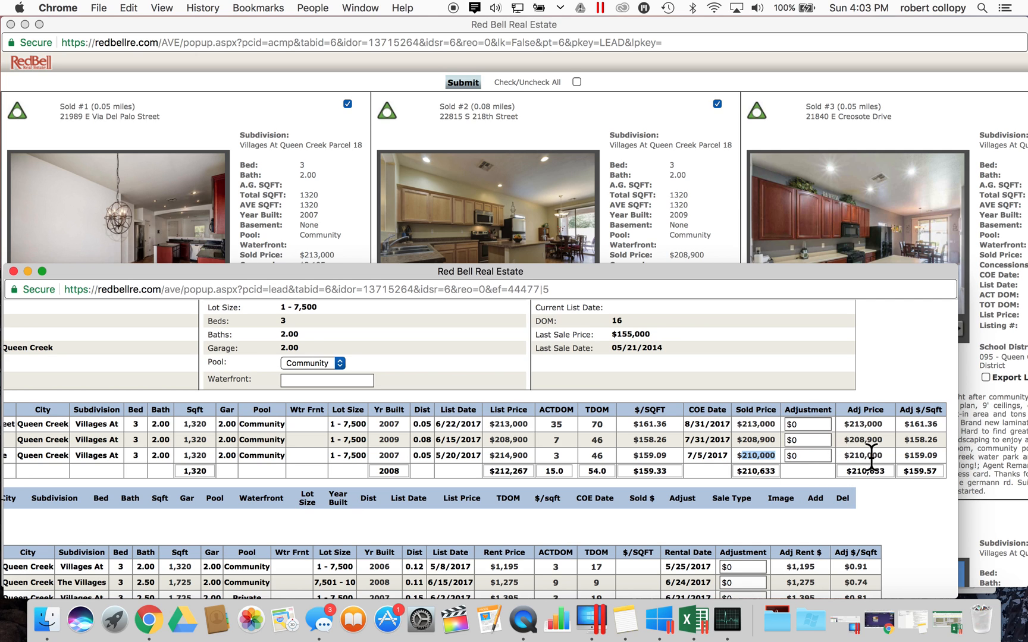
pyautogui.click(868, 165)
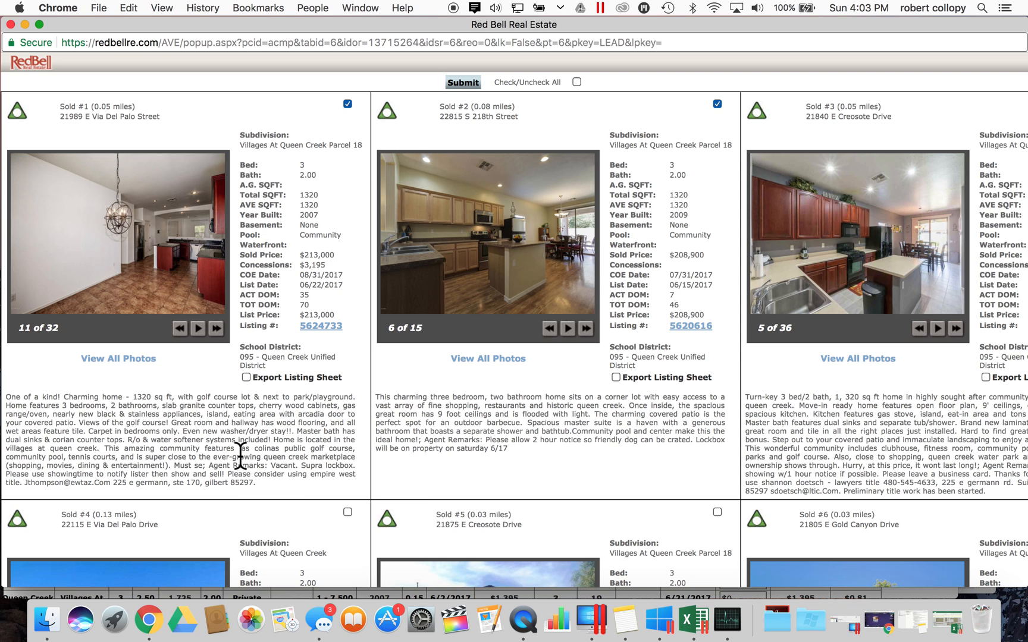
pyautogui.click(18, 596)
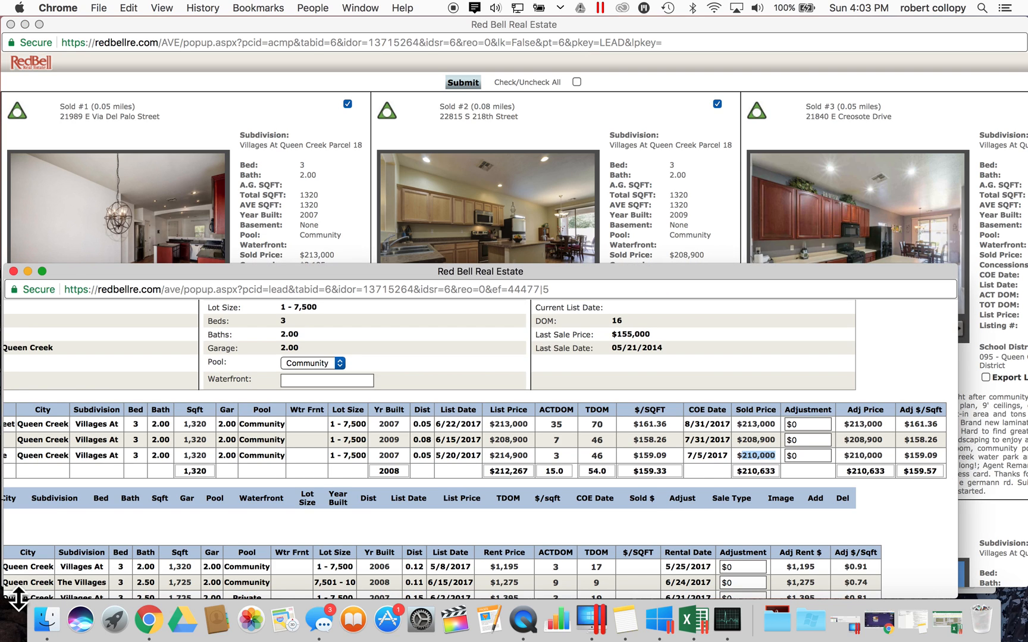
pyautogui.click(800, 456)
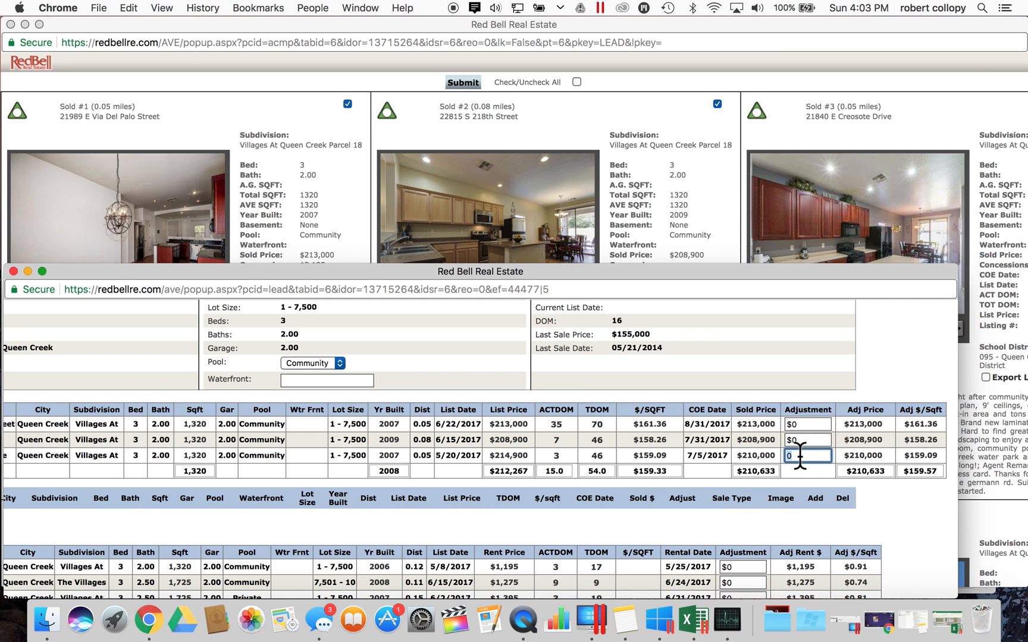
pyautogui.click(821, 203)
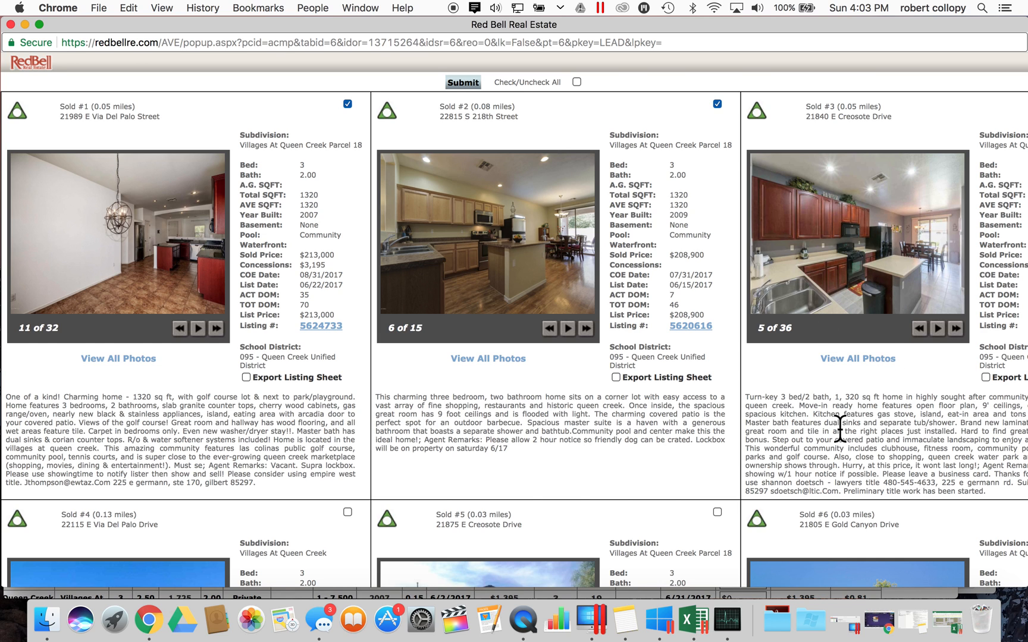
pyautogui.click(17, 594)
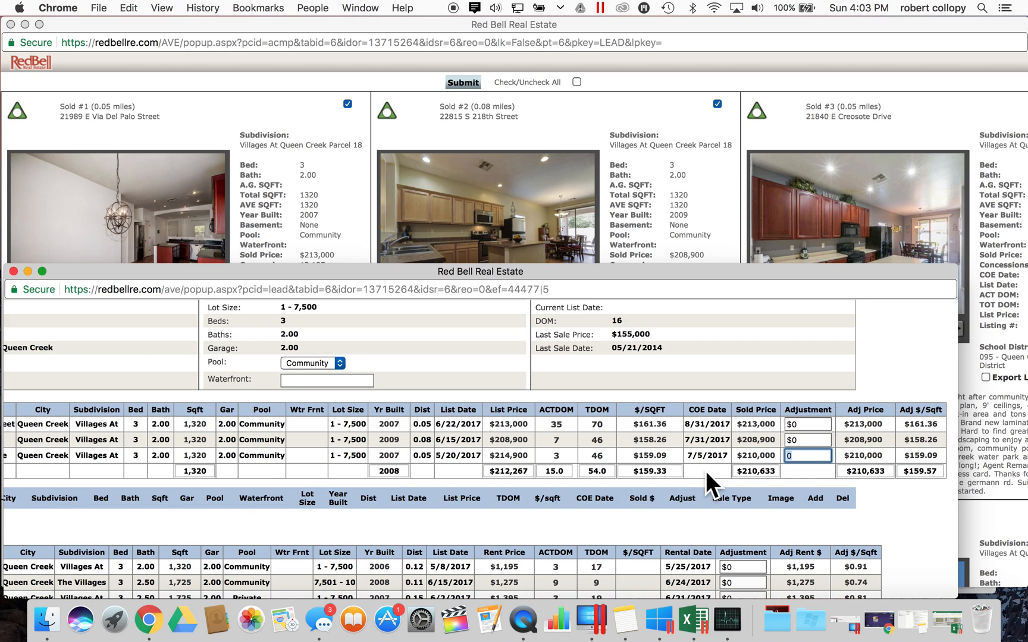
# - Set the third sold comp's adjustment to -$5,000, replacing an earlier $6,000 entry
pyautogui.press('BackSpace')
pyautogui.write('7')
pyautogui.write('000')
pyautogui.press('BackSpace')
pyautogui.press('BackSpace')
pyautogui.press('BackSpace')
pyautogui.press('BackSpace')
pyautogui.write('6000')
pyautogui.click(665, 505)
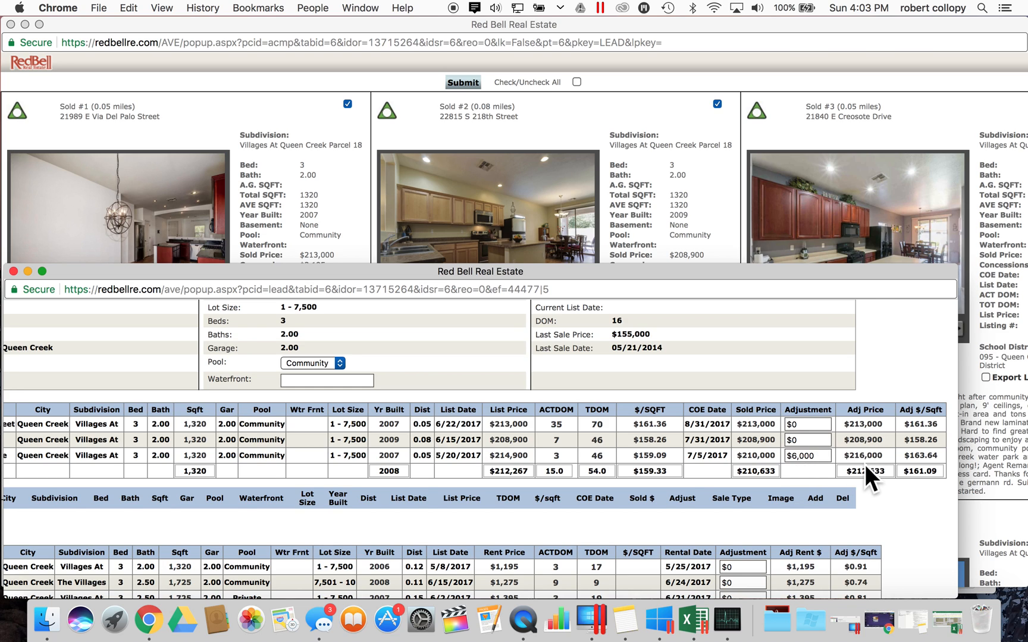
pyautogui.click(820, 455)
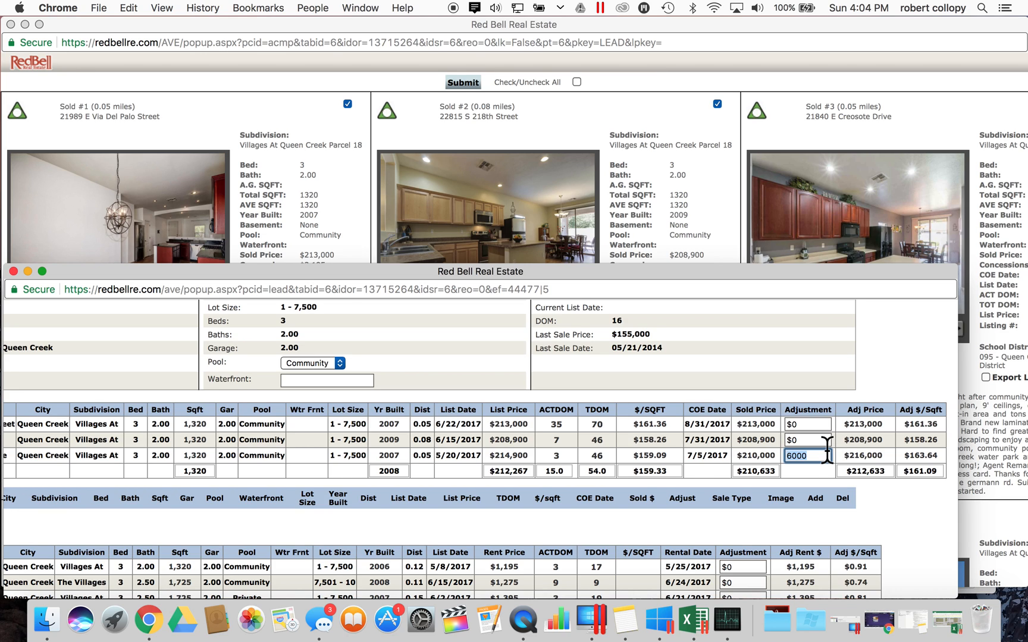
pyautogui.write('-5000')
pyautogui.click(819, 441)
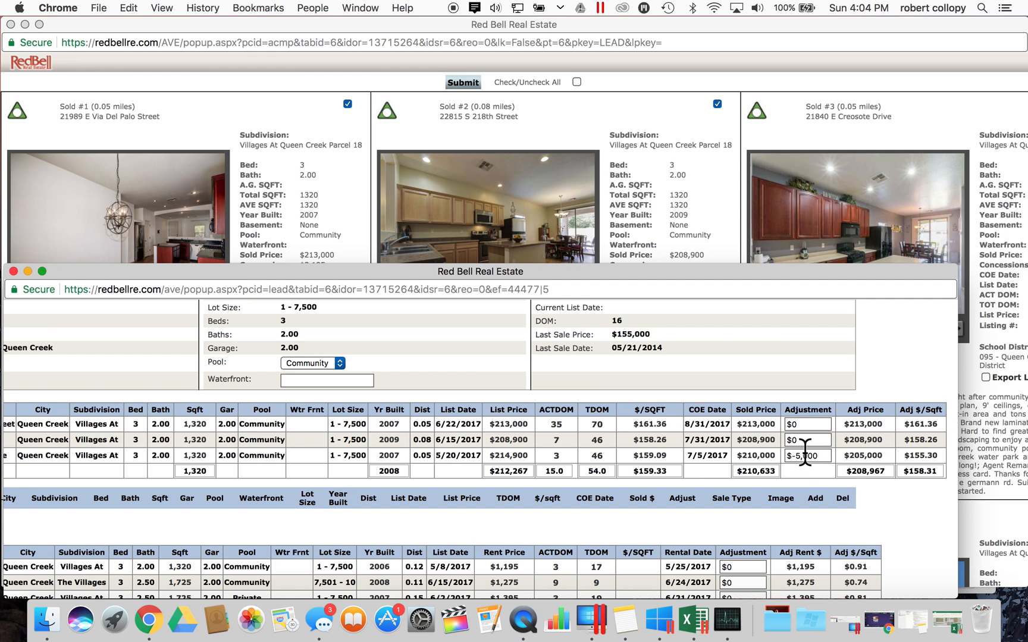
# - Give Sold #2 a $3,000 and Sold #1 a $10,000 adjustment, averaging $213,300 adjusted
pyautogui.click(860, 194)
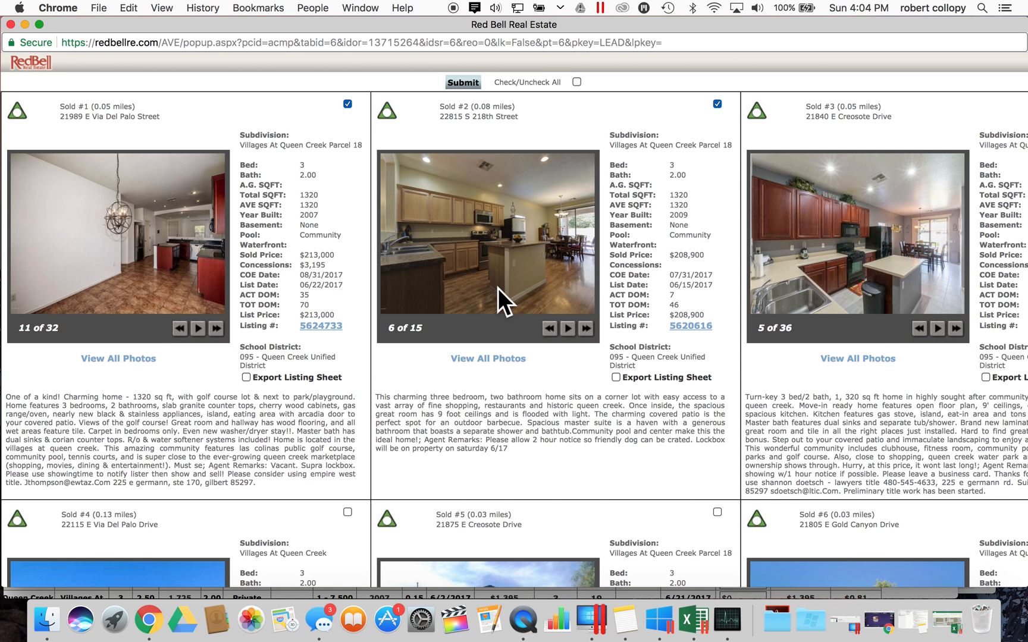
pyautogui.click(15, 595)
pyautogui.click(803, 441)
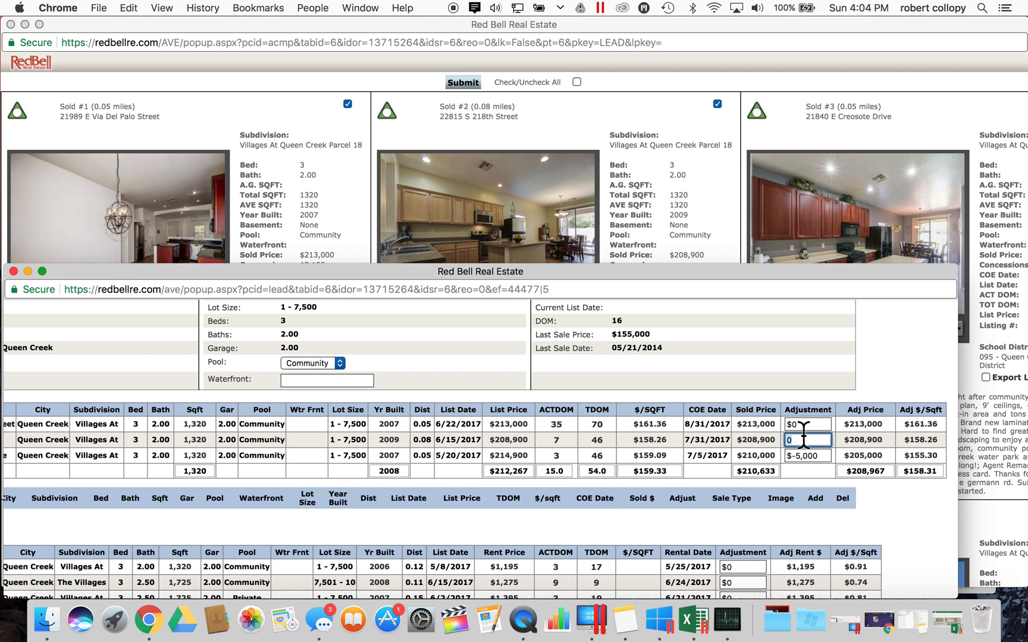
pyautogui.write('3000')
pyautogui.click(808, 424)
pyautogui.press('BackSpace')
pyautogui.write('10000')
pyautogui.click(843, 432)
pyautogui.scroll(-2, 825, 463)
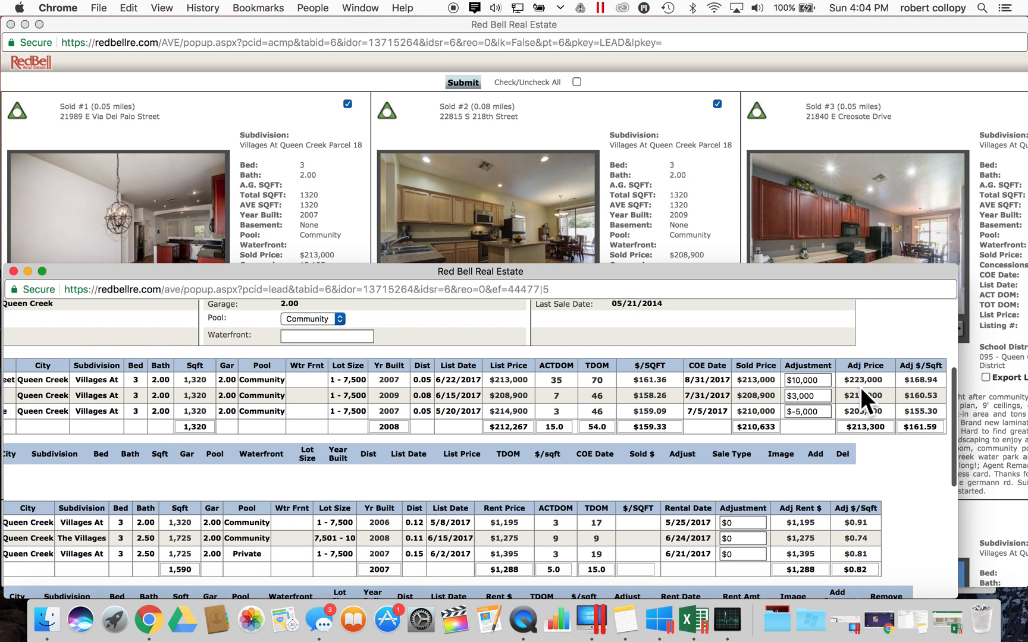
pyautogui.doubleClick(869, 428)
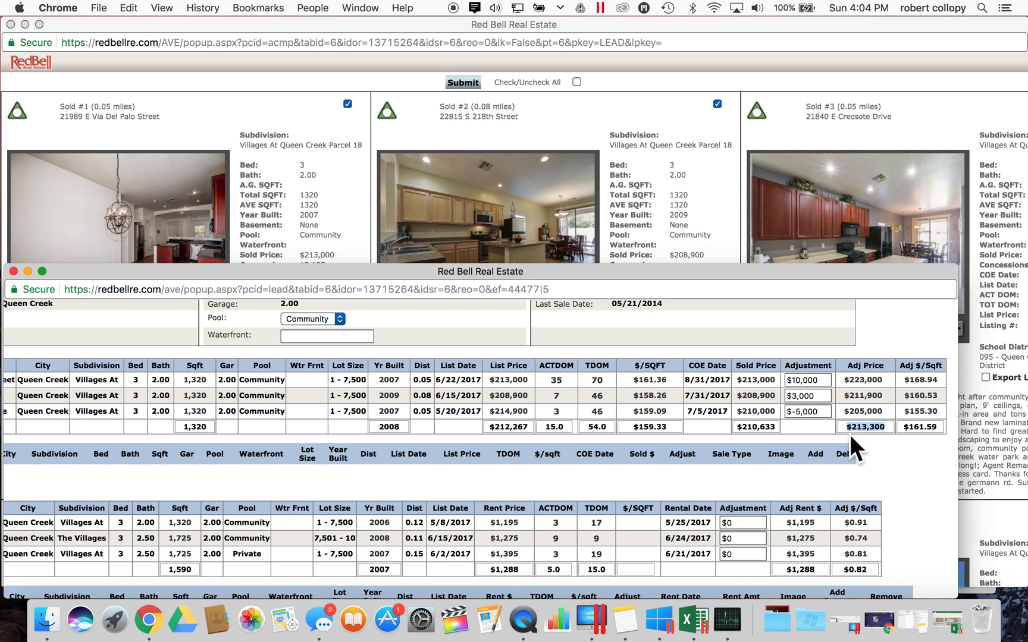
# - Add a 'Rental' heading with a '#1' line below the comp notes in Summary Comments
pyautogui.scroll(-3, 847, 435)
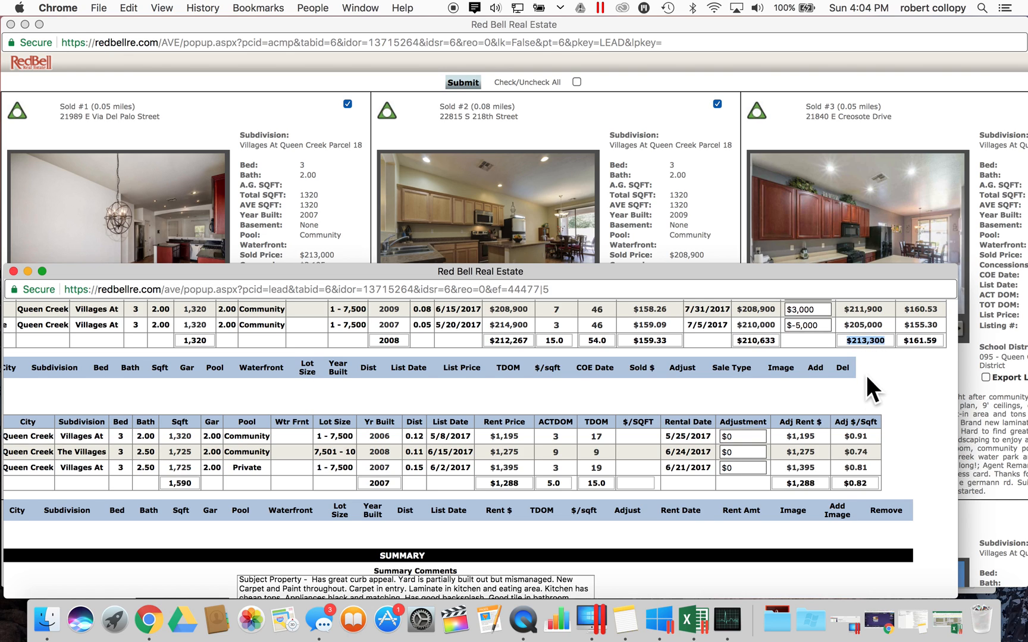
pyautogui.scroll(3, 867, 382)
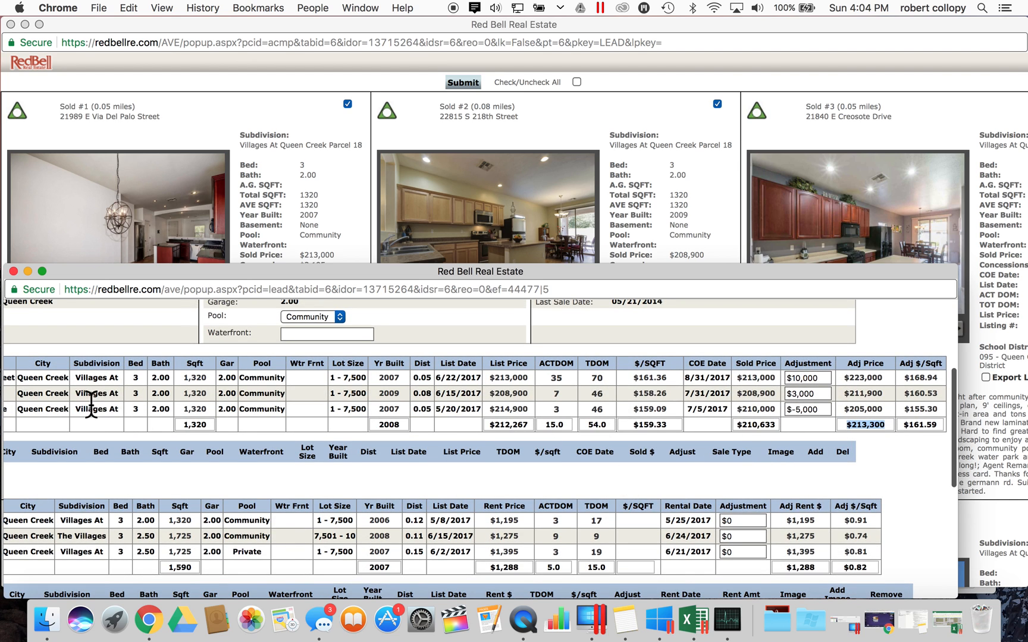
pyautogui.hscroll(-4, 91, 402)
pyautogui.scroll(3, 91, 402)
pyautogui.scroll(-10, 91, 403)
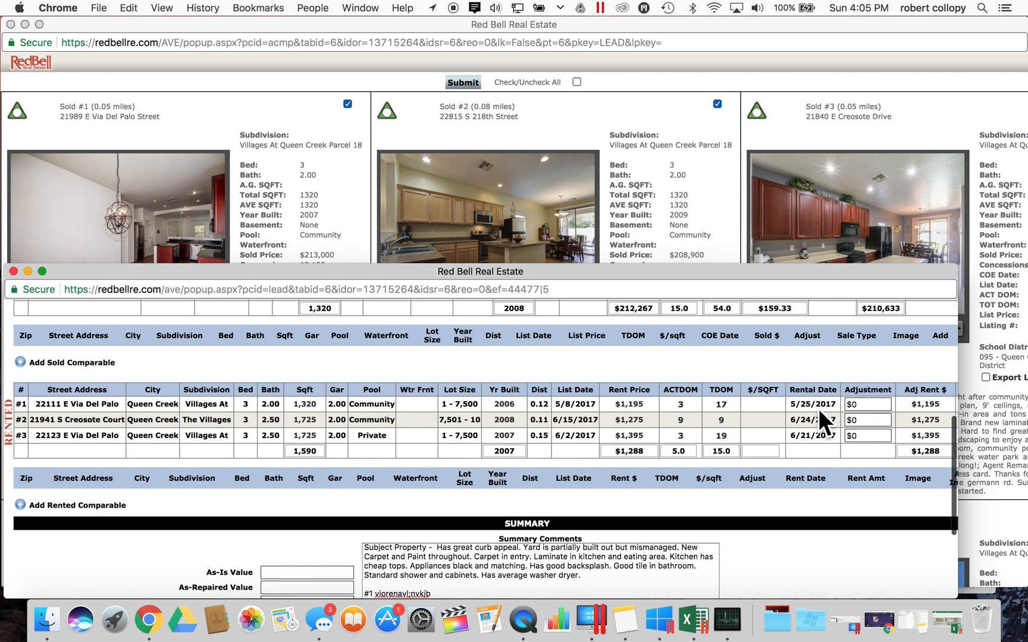
pyautogui.hscroll(2, 819, 409)
pyautogui.hscroll(2, 819, 408)
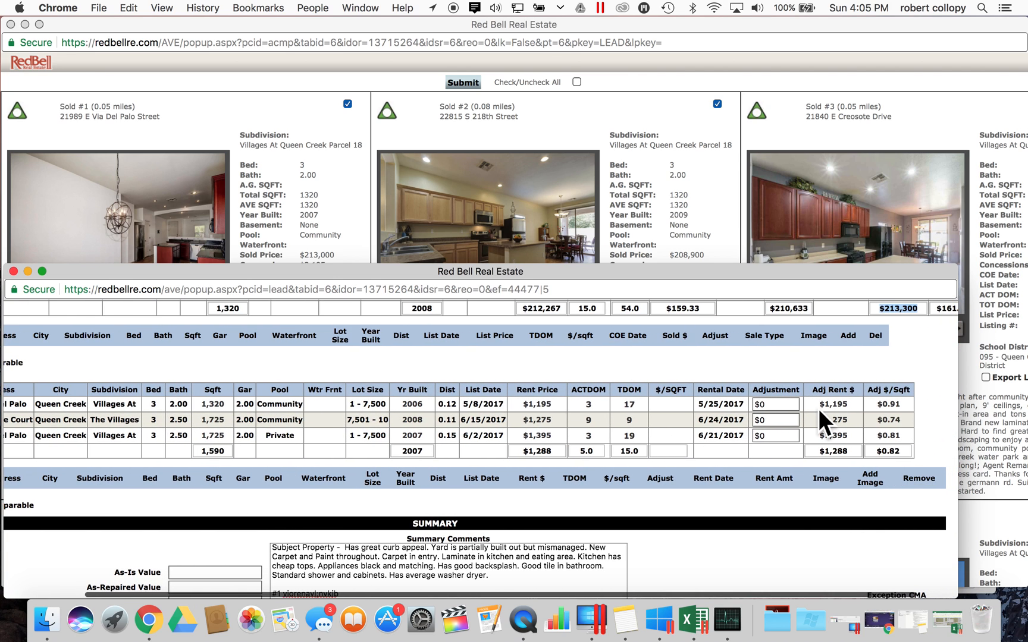
pyautogui.scroll(-4, 769, 412)
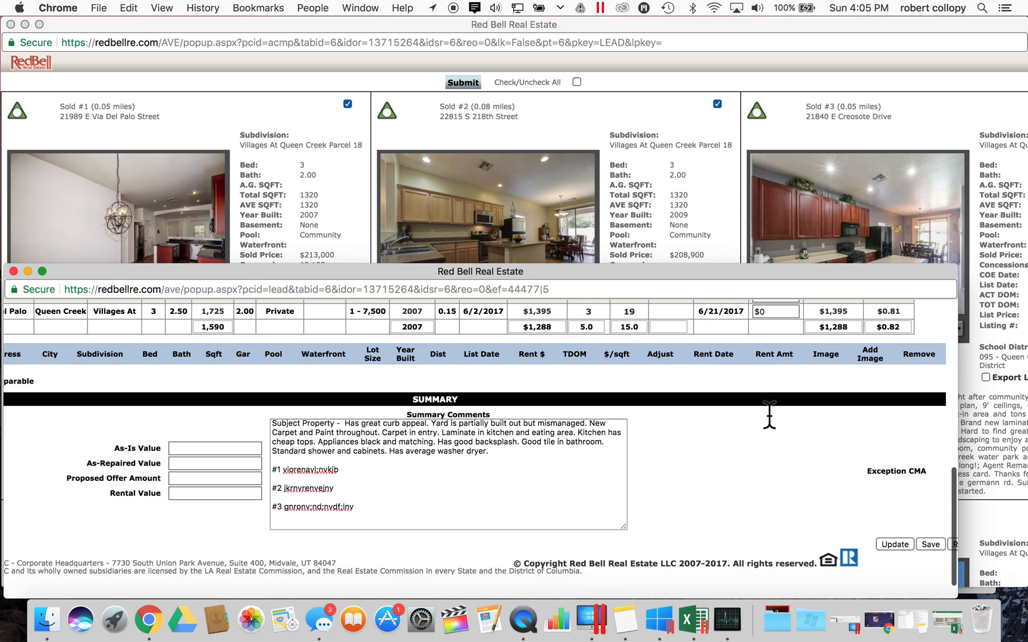
pyautogui.click(364, 509)
pyautogui.press('Return')
pyautogui.press('Return')
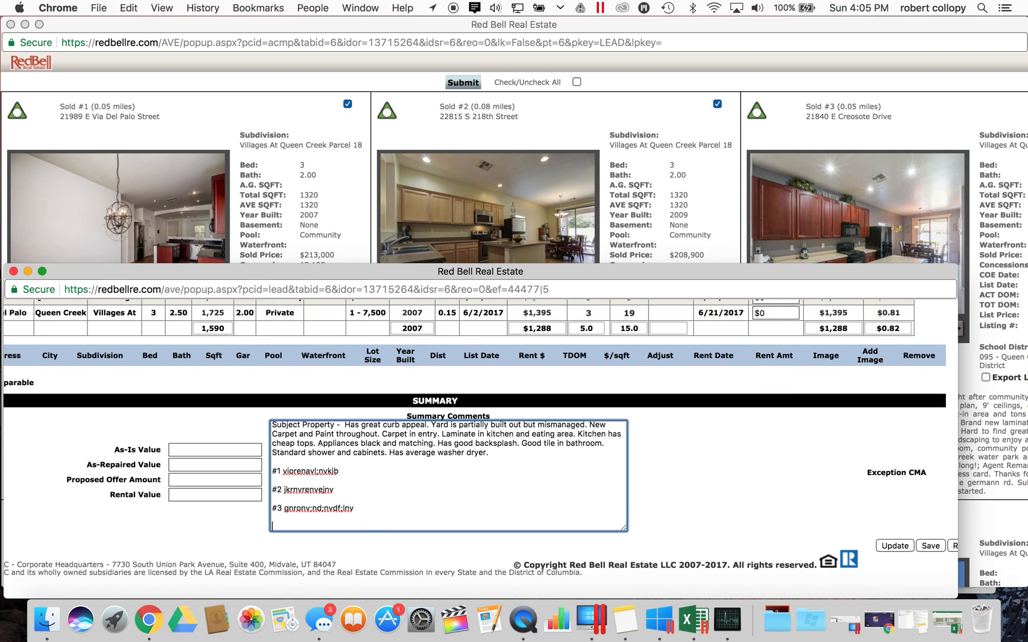
pyautogui.write('Rental')
pyautogui.press('Return')
pyautogui.press('Return')
pyautogui.write('#1')
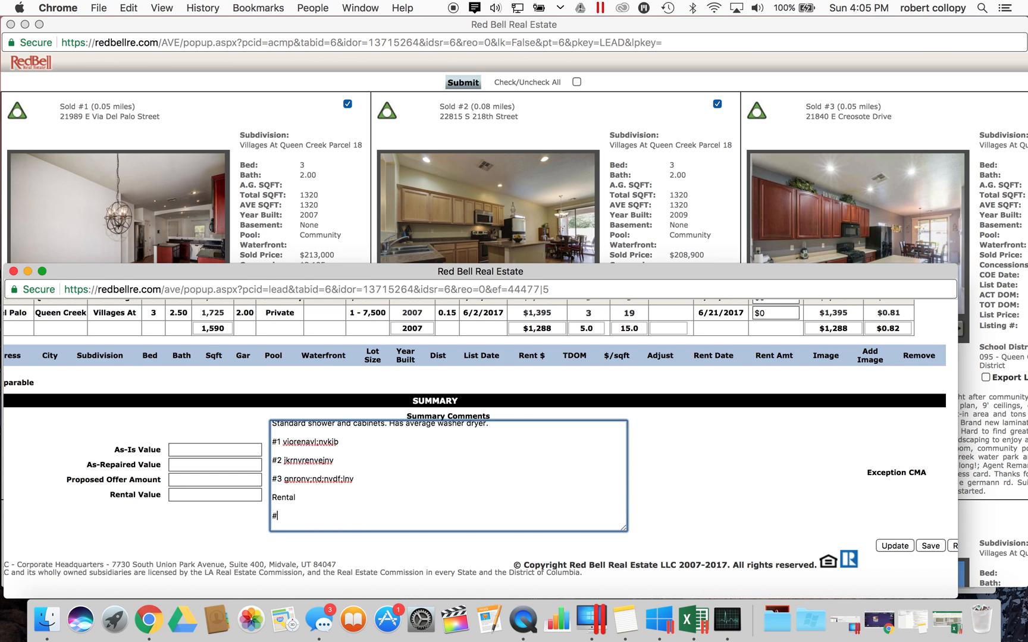
pyautogui.doubleClick(293, 442)
pyautogui.doubleClick(292, 513)
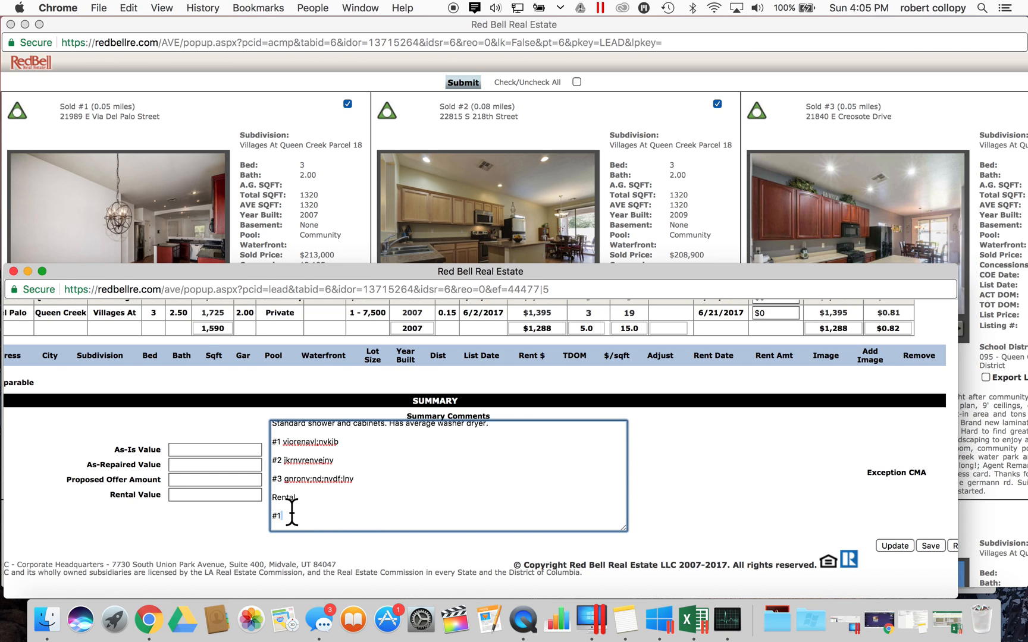
# - Bring the sold comps' photo cards back to the front and scroll across them
pyautogui.click(735, 227)
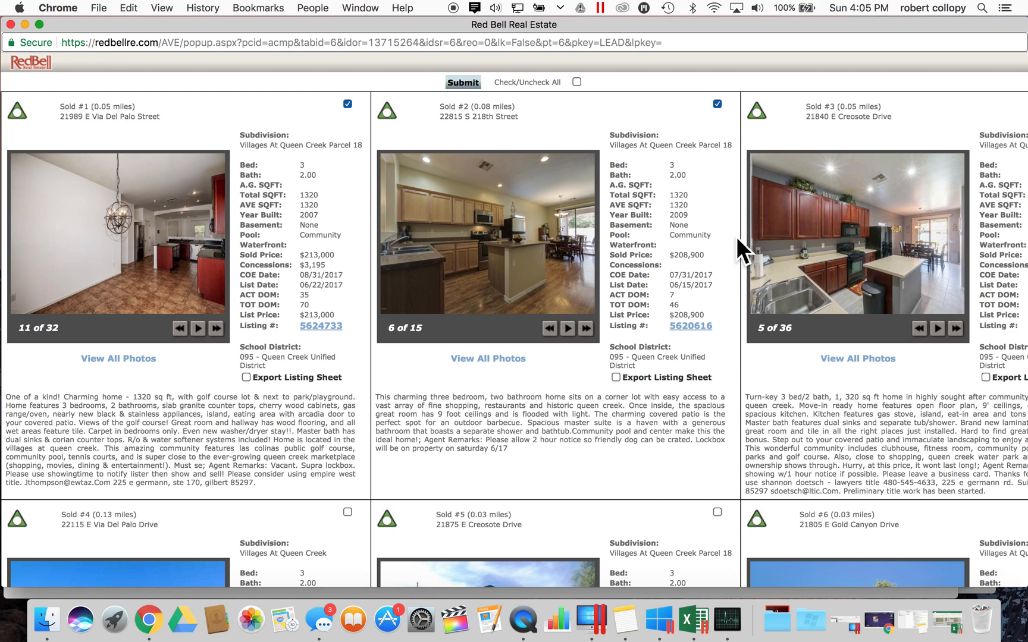
pyautogui.hscroll(3, 737, 236)
pyautogui.hscroll(-3, 736, 237)
# - Scroll across the sold comparables' photo cards, then close them
pyautogui.hscroll(3, 543, 318)
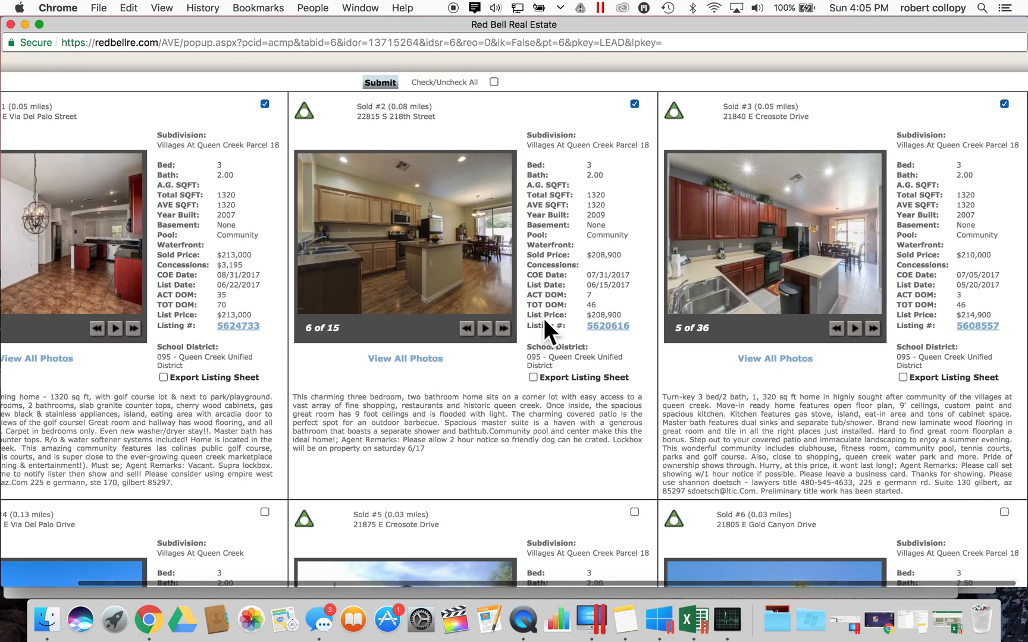
pyautogui.hscroll(-3, 544, 318)
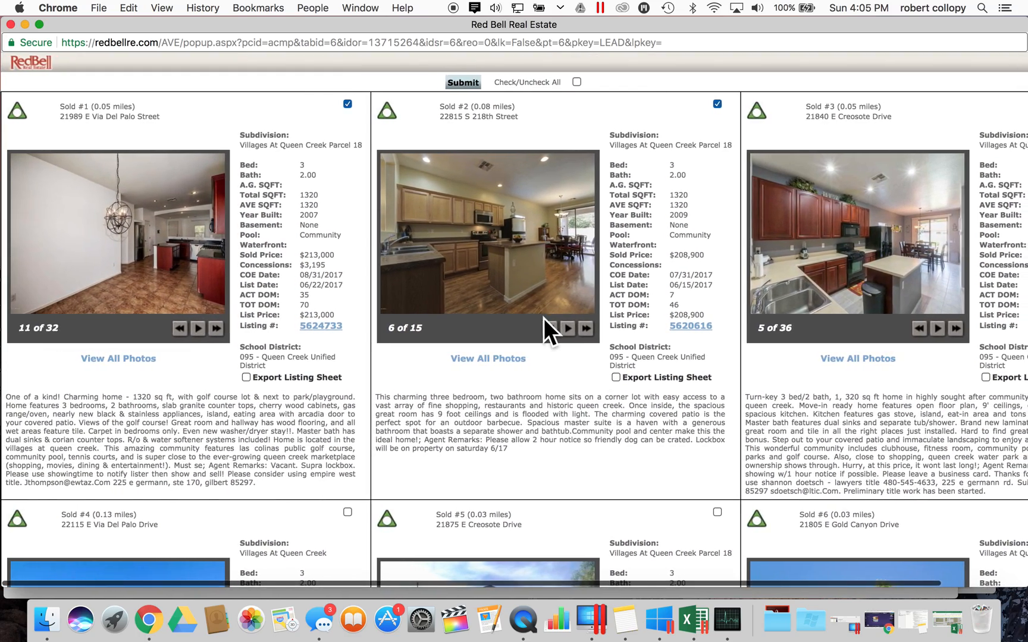
pyautogui.scroll(-3, 544, 319)
pyautogui.scroll(3, 543, 318)
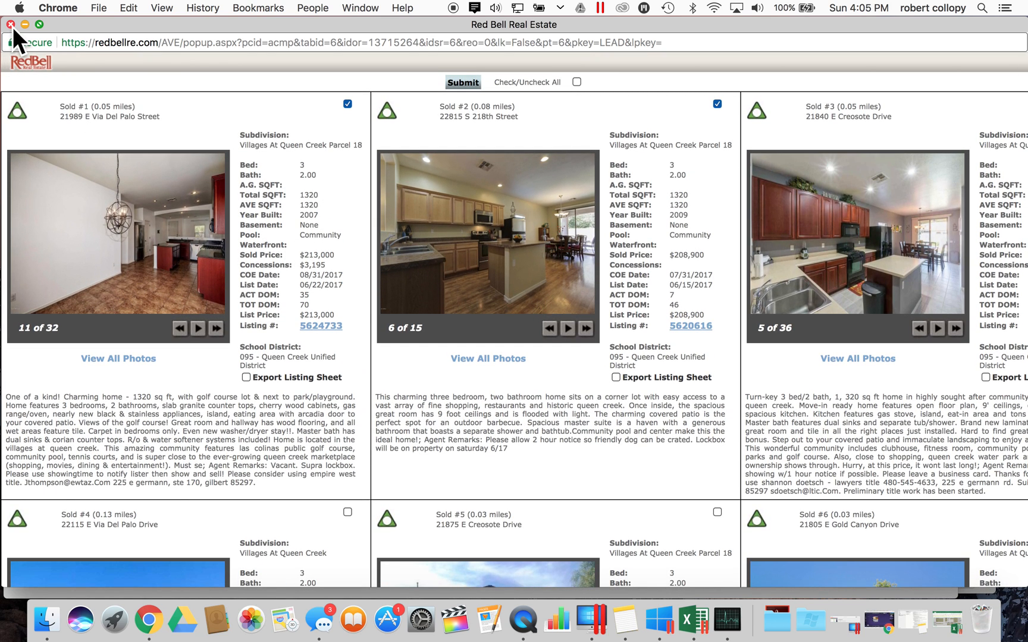
pyautogui.click(11, 25)
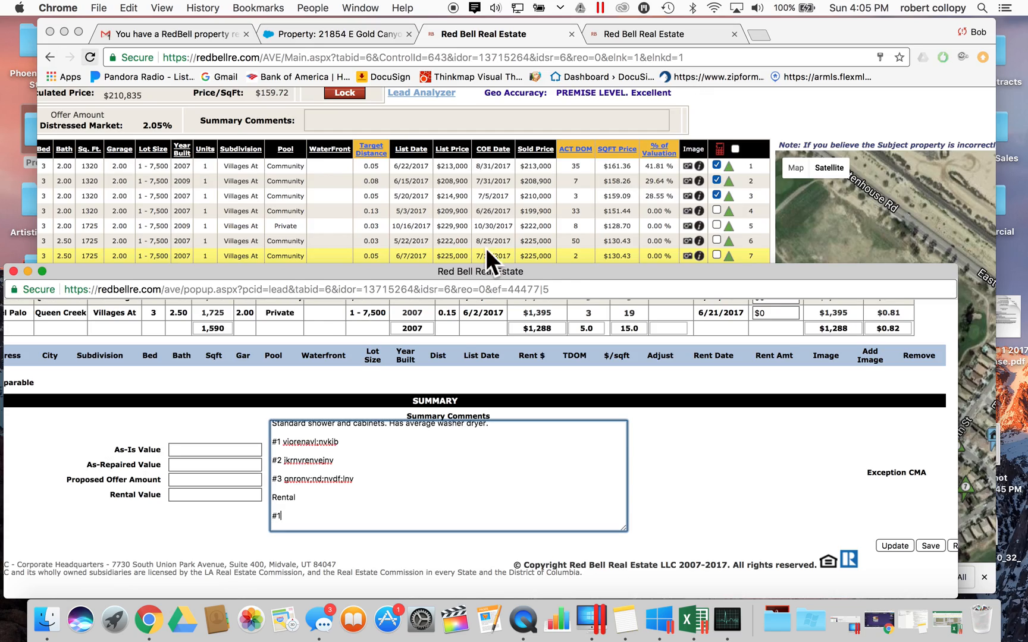
pyautogui.click(711, 99)
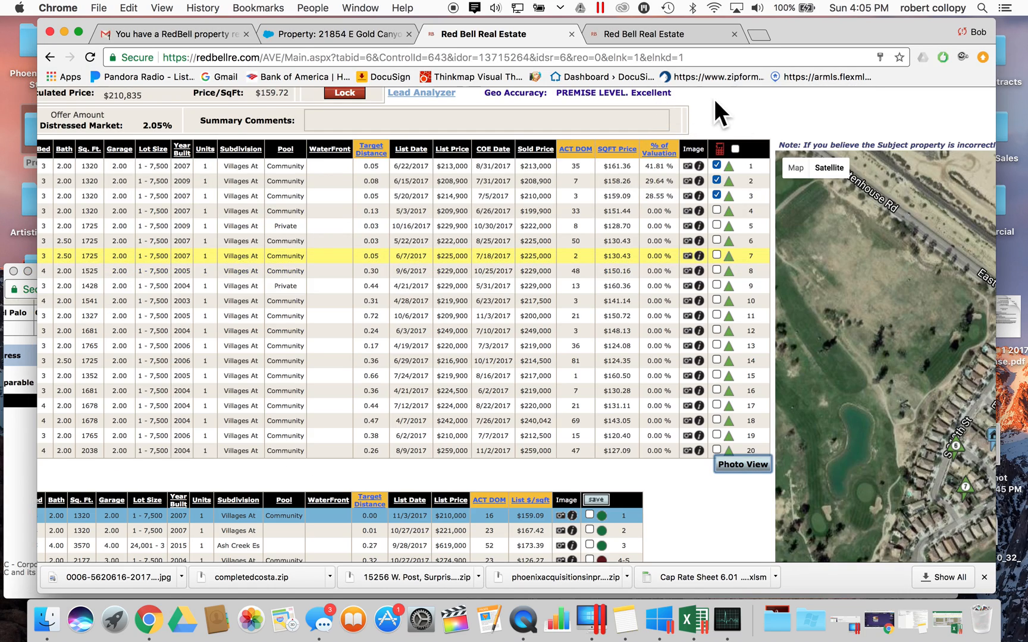
pyautogui.scroll(3, 574, 278)
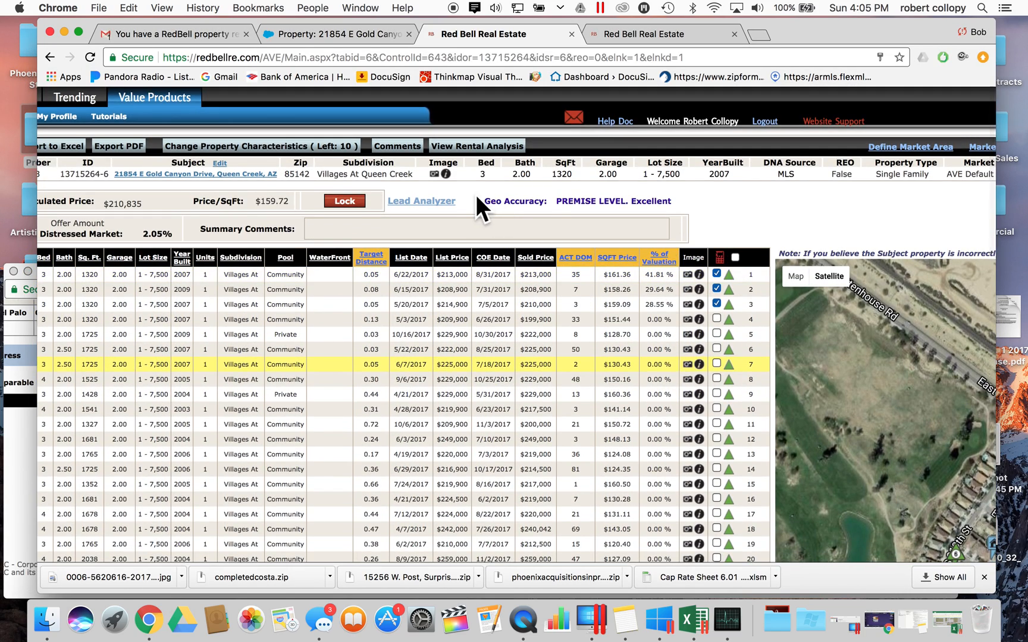
pyautogui.hscroll(-5, 471, 194)
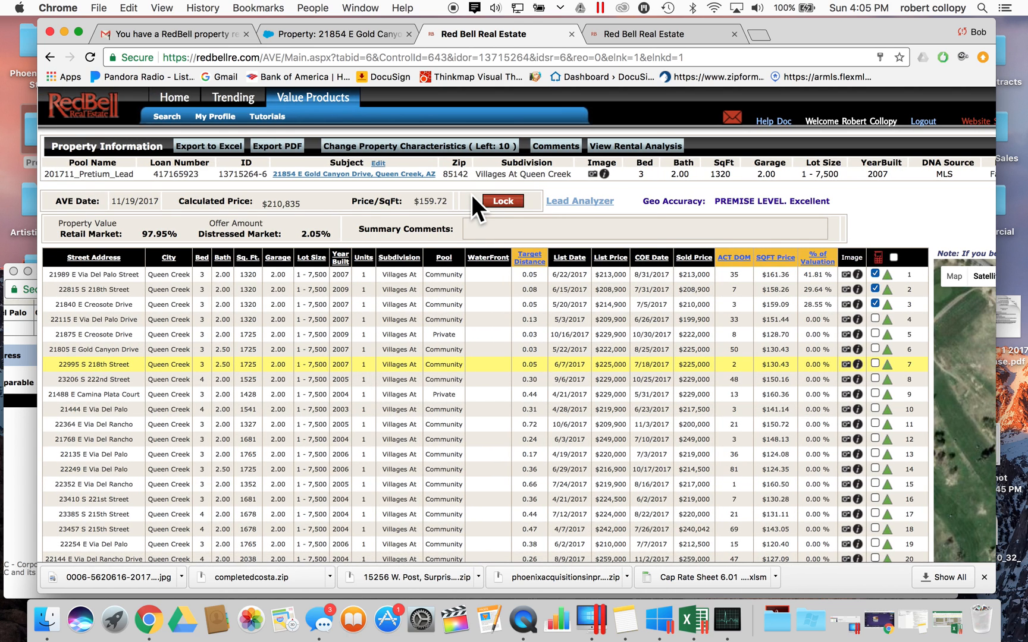
pyautogui.hscroll(1, 471, 195)
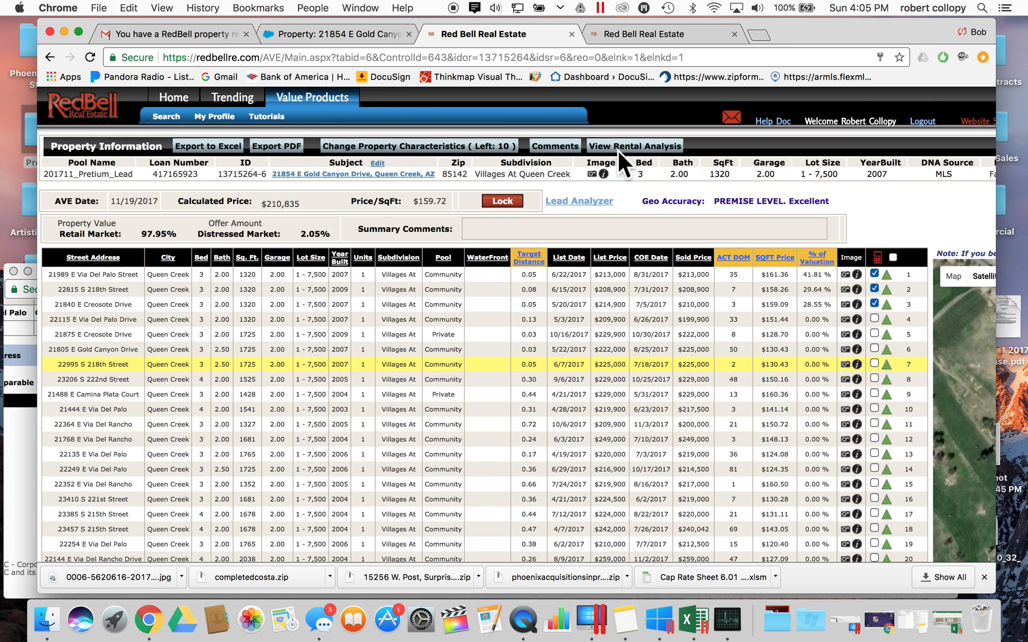
pyautogui.click(326, 35)
pyautogui.click(530, 35)
pyautogui.click(635, 146)
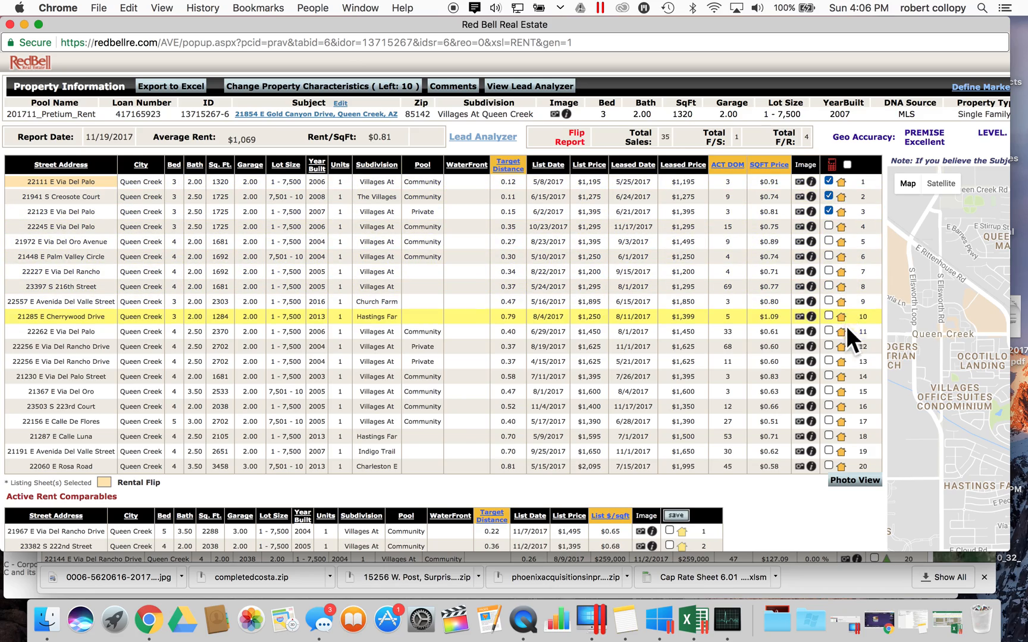
pyautogui.scroll(1, 346, 327)
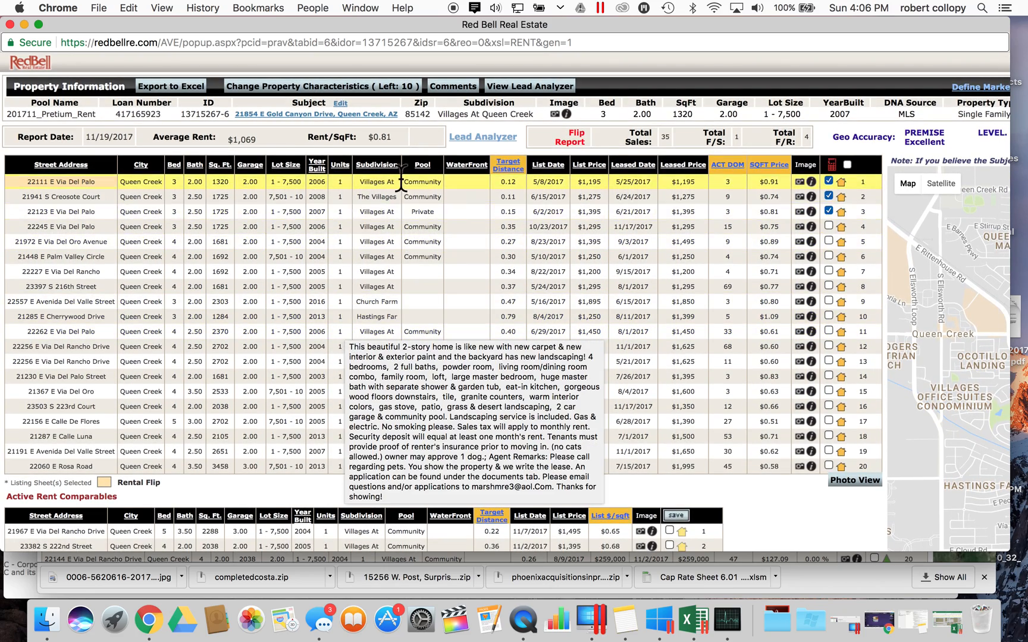
pyautogui.moveTo(646, 240)
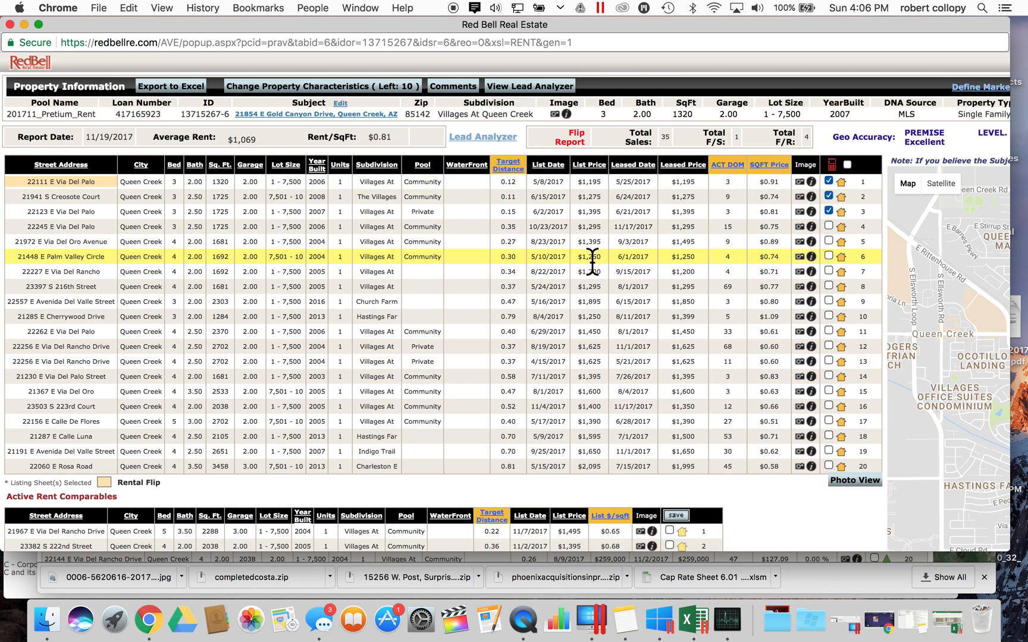
pyautogui.hscroll(3, 603, 303)
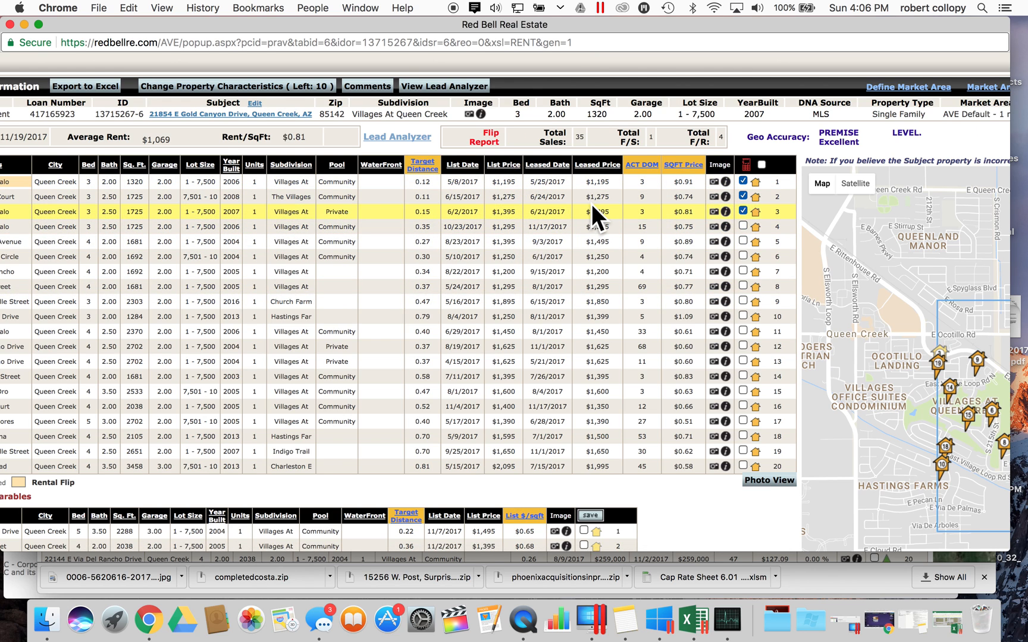
pyautogui.hscroll(4, 684, 262)
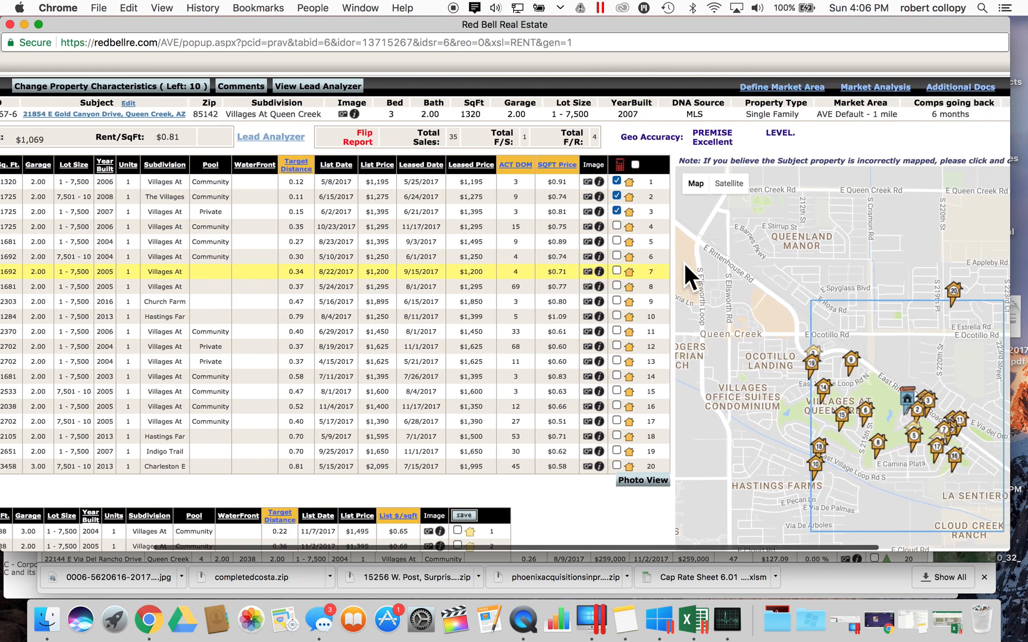
pyautogui.click(649, 482)
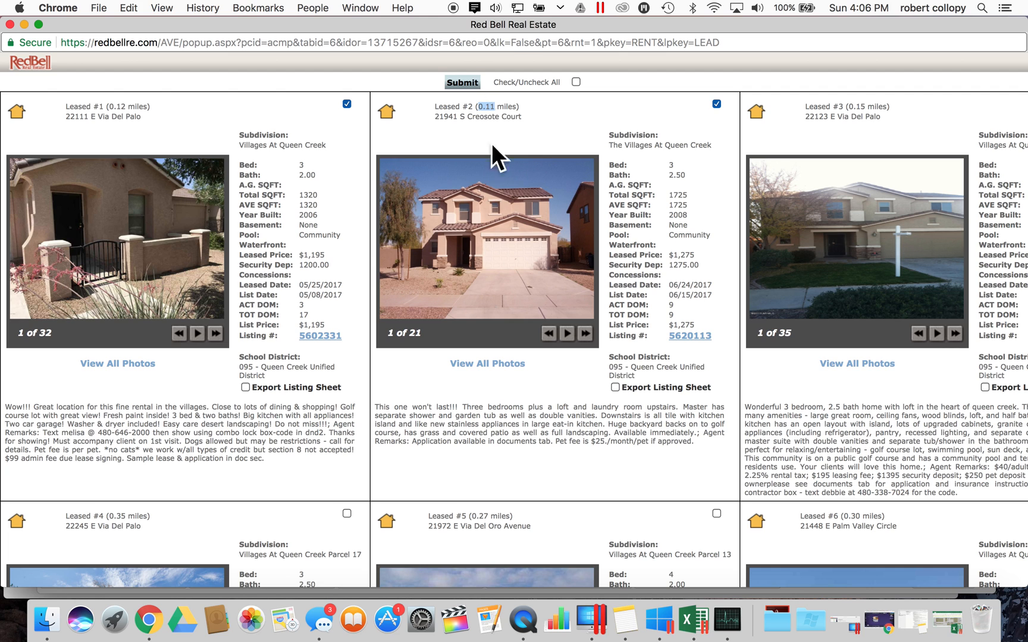
pyautogui.click(487, 219)
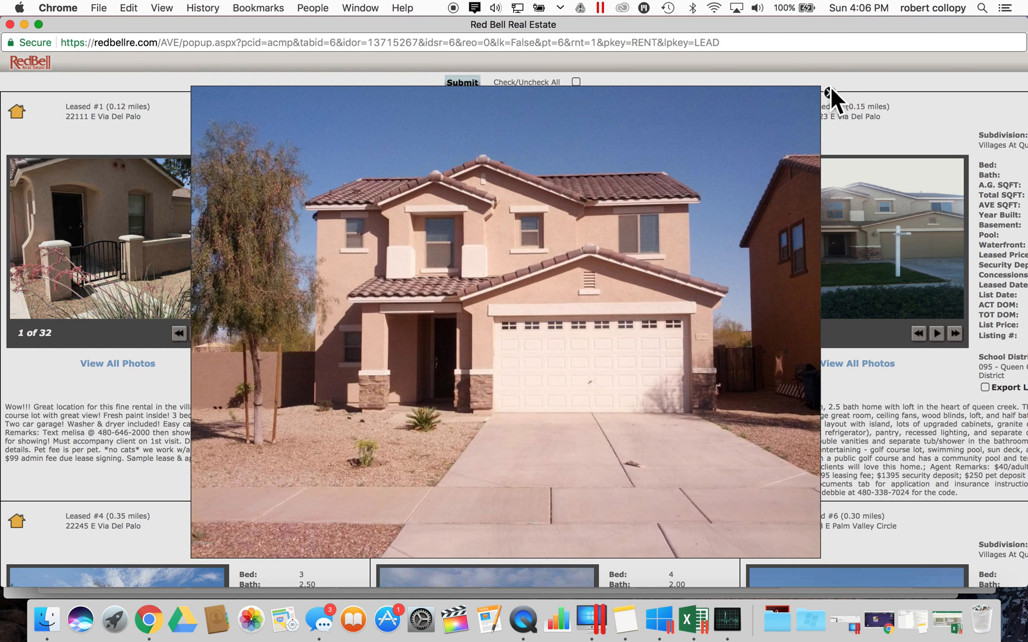
pyautogui.click(830, 89)
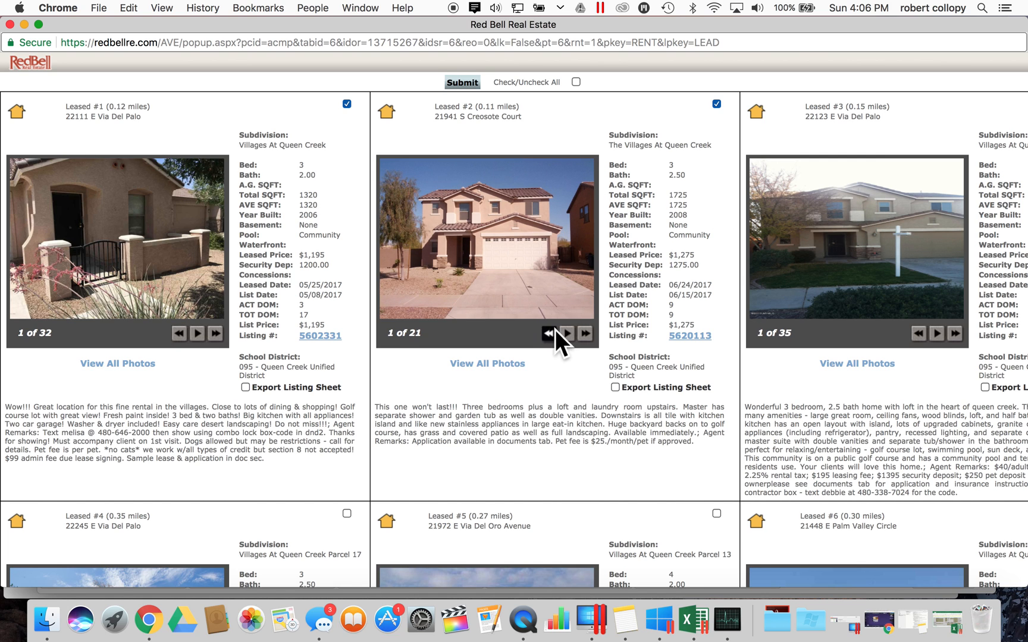
pyautogui.scroll(-5, 555, 329)
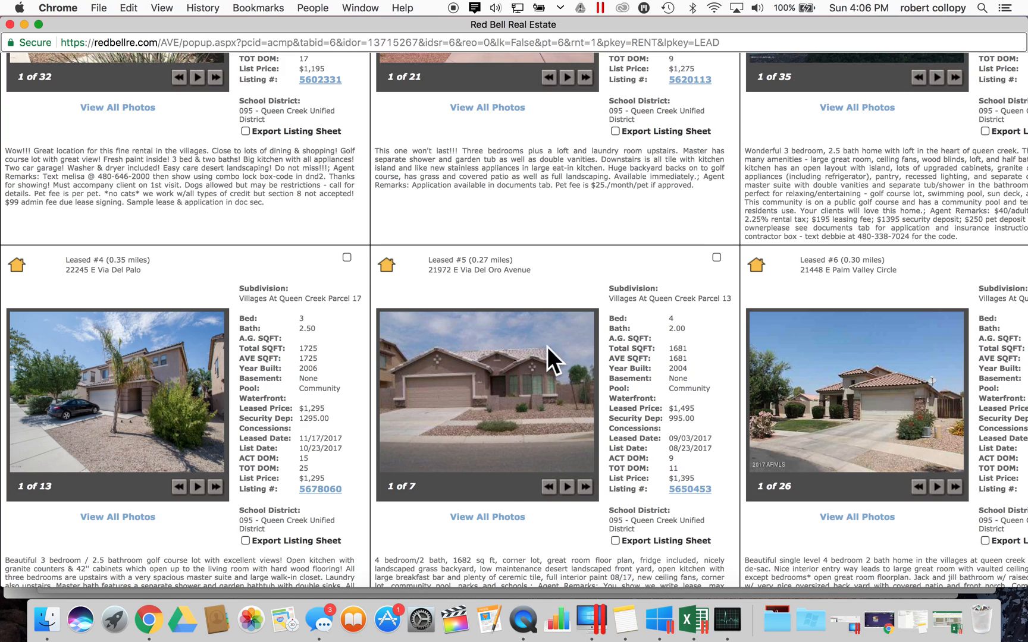
pyautogui.hscroll(3, 922, 415)
pyautogui.scroll(5, 921, 414)
pyautogui.scroll(-4, 661, 337)
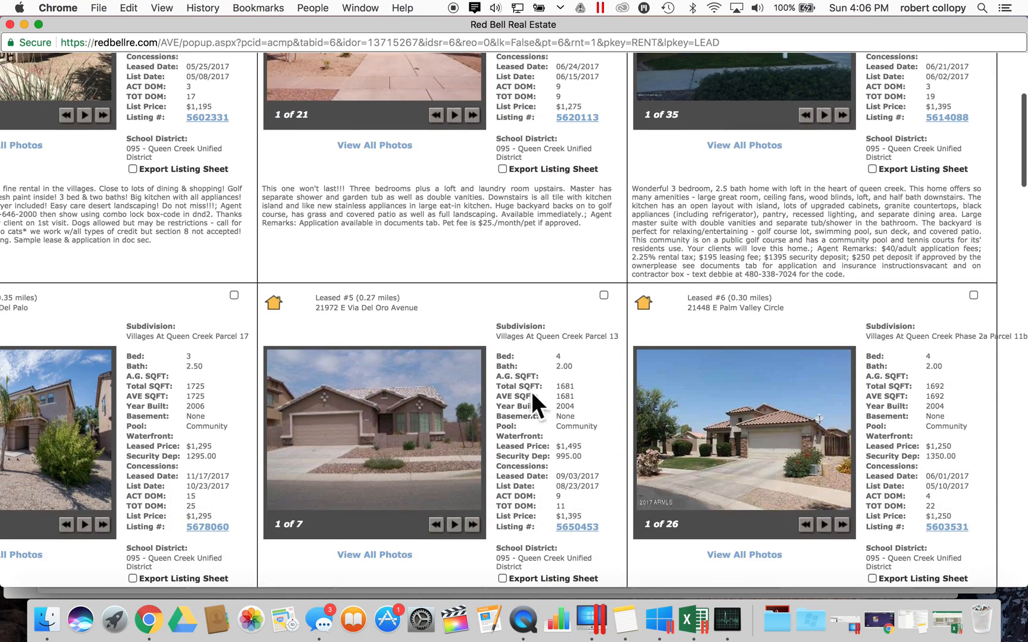
pyautogui.scroll(4, 789, 378)
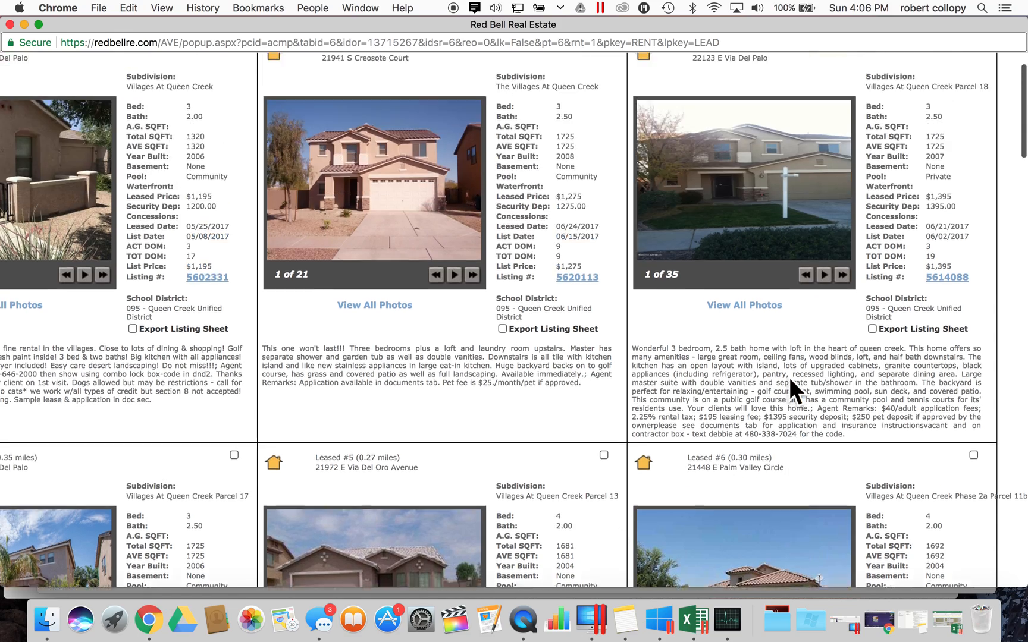
pyautogui.hscroll(-3, 582, 246)
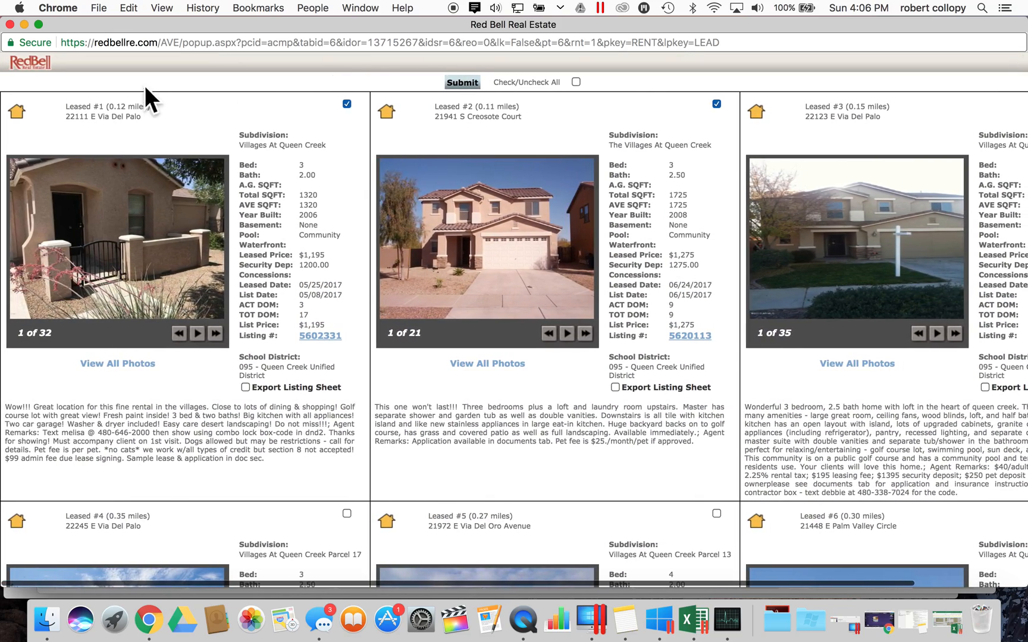
pyautogui.click(10, 24)
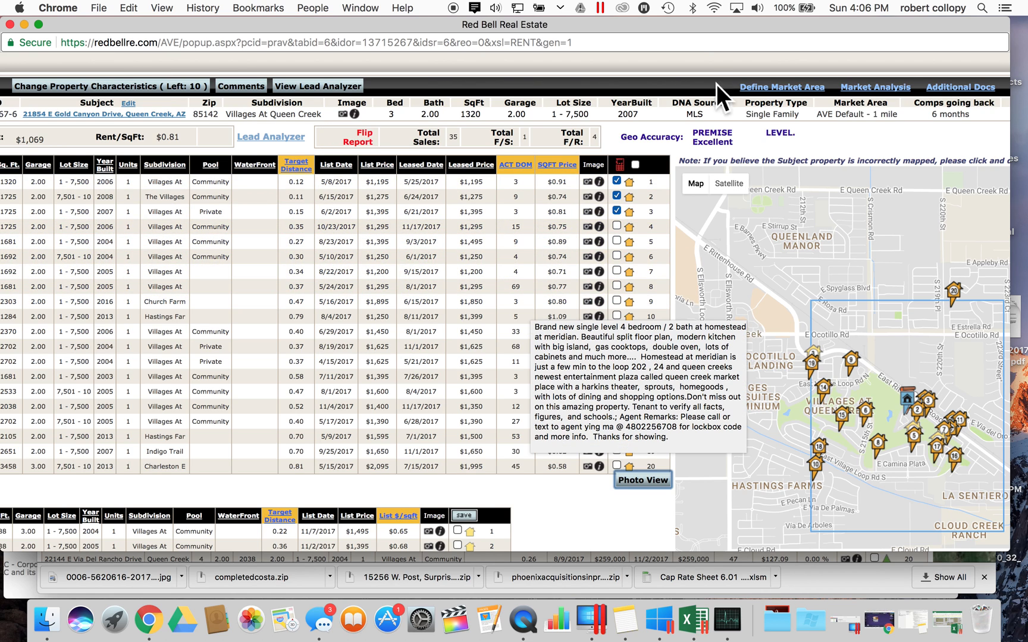
# - Untick leased comparable 2 and toggle comparable 5 on and back off in the rent selection
pyautogui.click(617, 196)
pyautogui.click(617, 240)
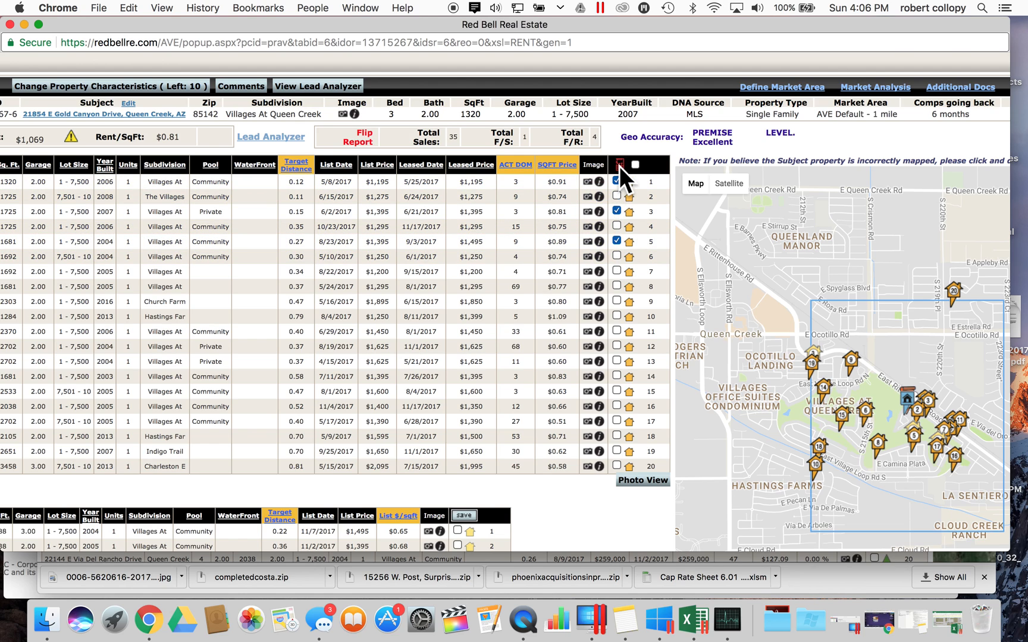
pyautogui.click(617, 240)
# - Search the leased comps' photo cards for 'paint' and select the first listing's remarks
pyautogui.click(641, 480)
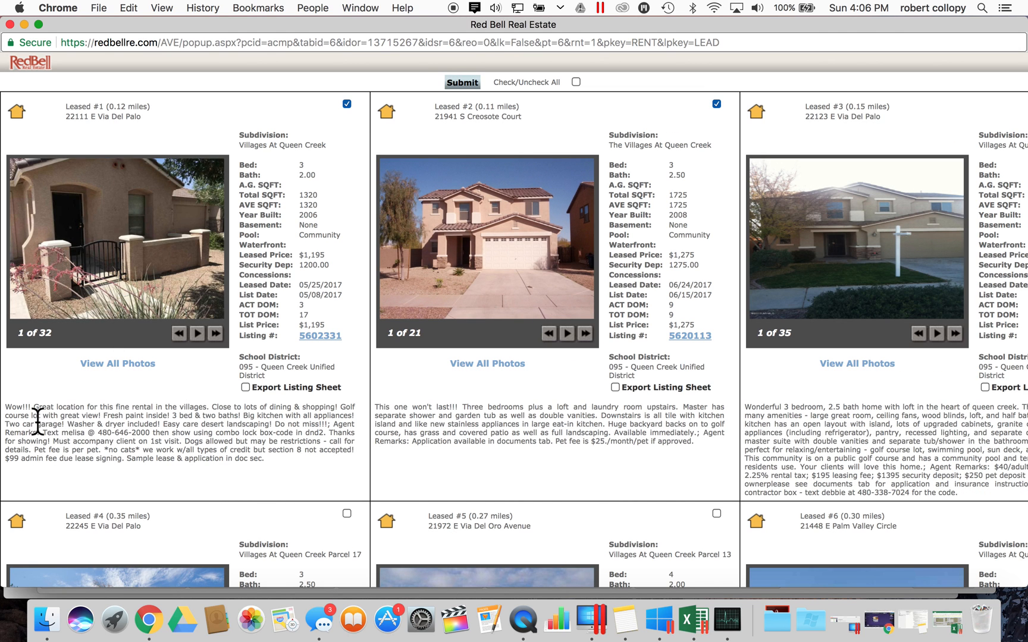
pyautogui.press('super+f')
pyautogui.write('ac')
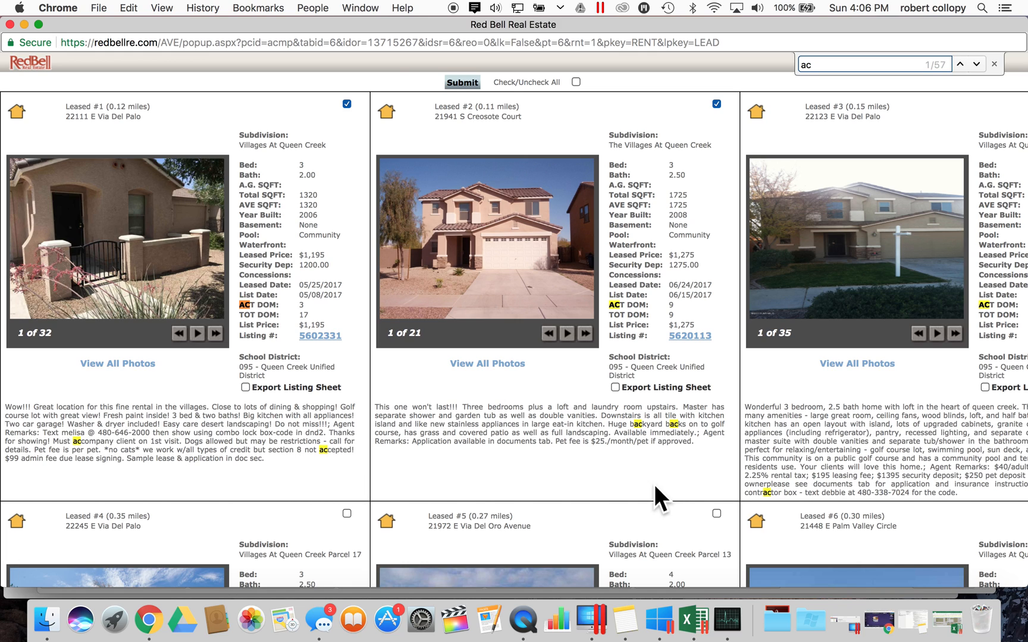
pyautogui.press('BackSpace')
pyautogui.press('BackSpace')
pyautogui.write('paint')
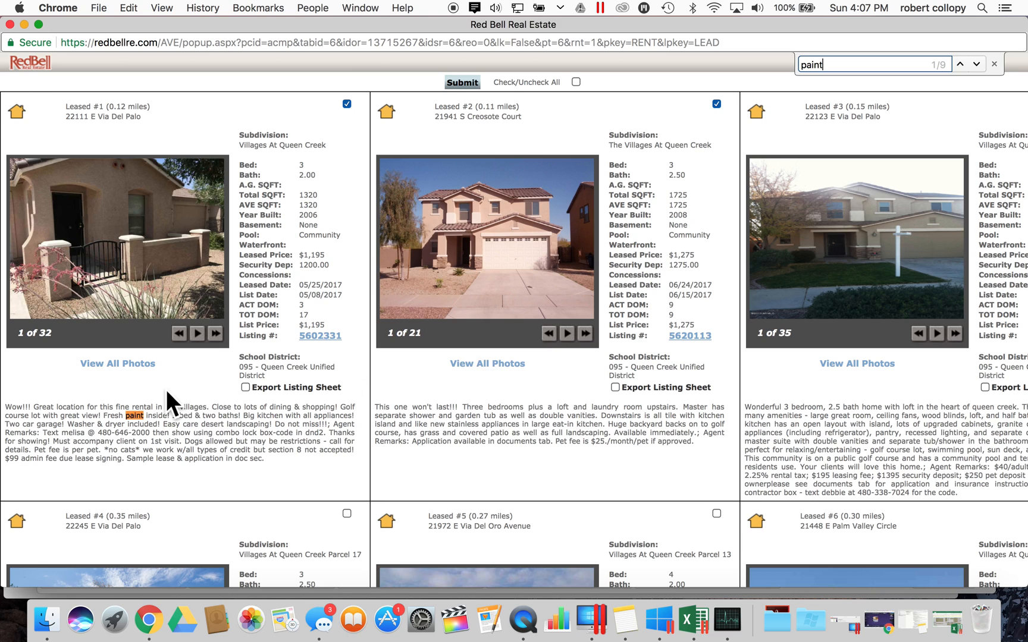
pyautogui.tripleClick(138, 421)
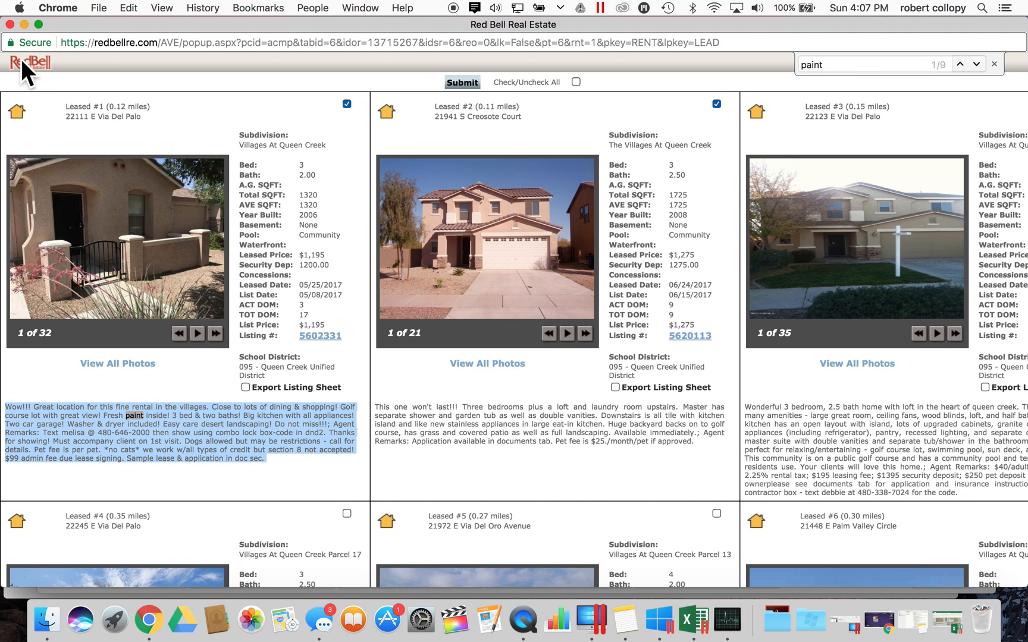
# - Close the leased comps' photo cards and scroll around the rental comps grid
pyautogui.click(11, 25)
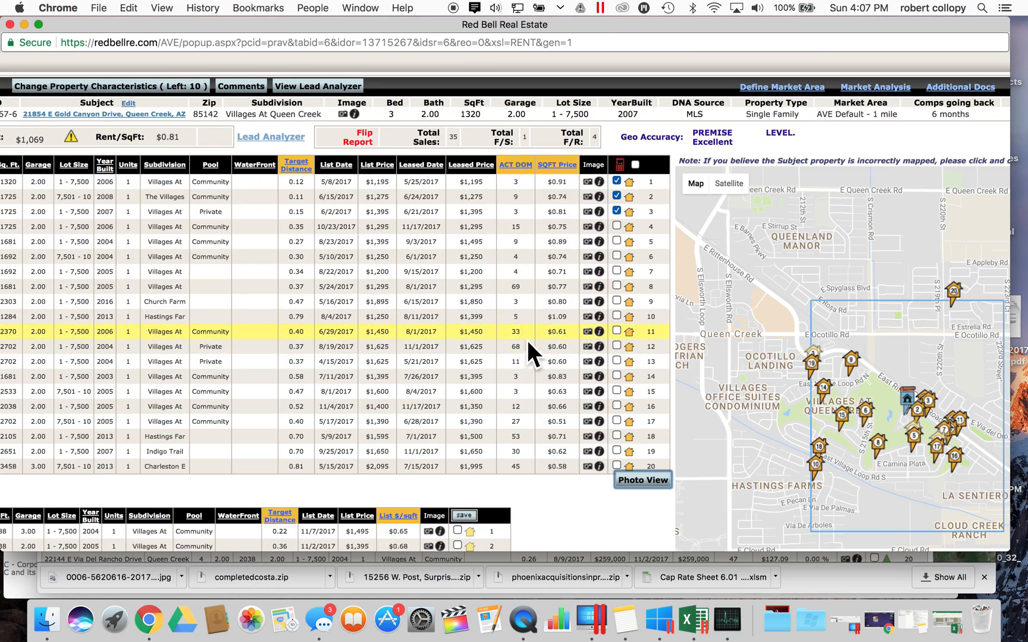
pyautogui.scroll(-8, 533, 351)
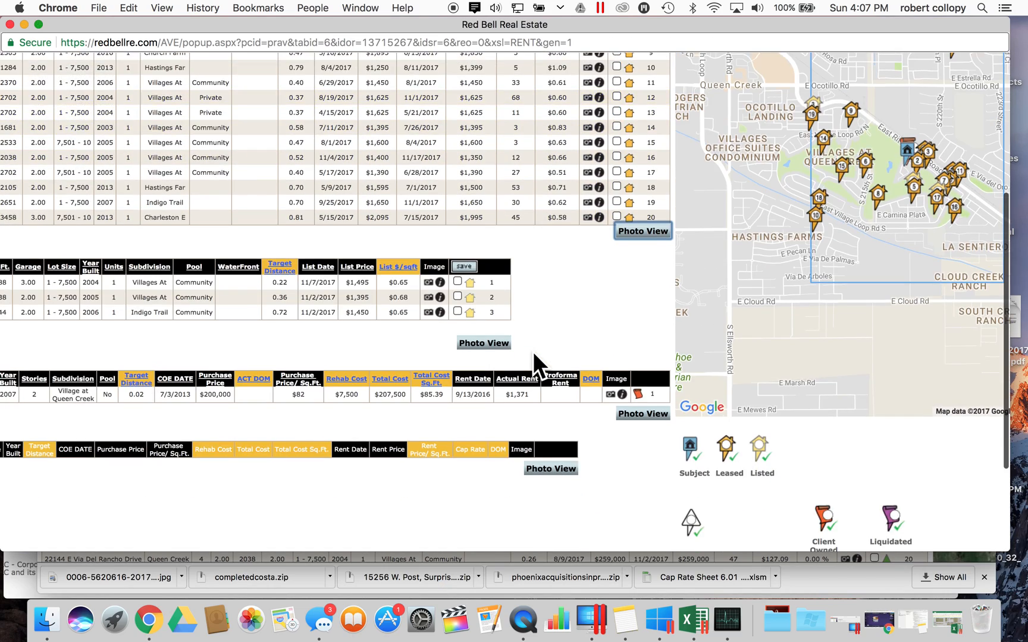
pyautogui.hscroll(4, 532, 351)
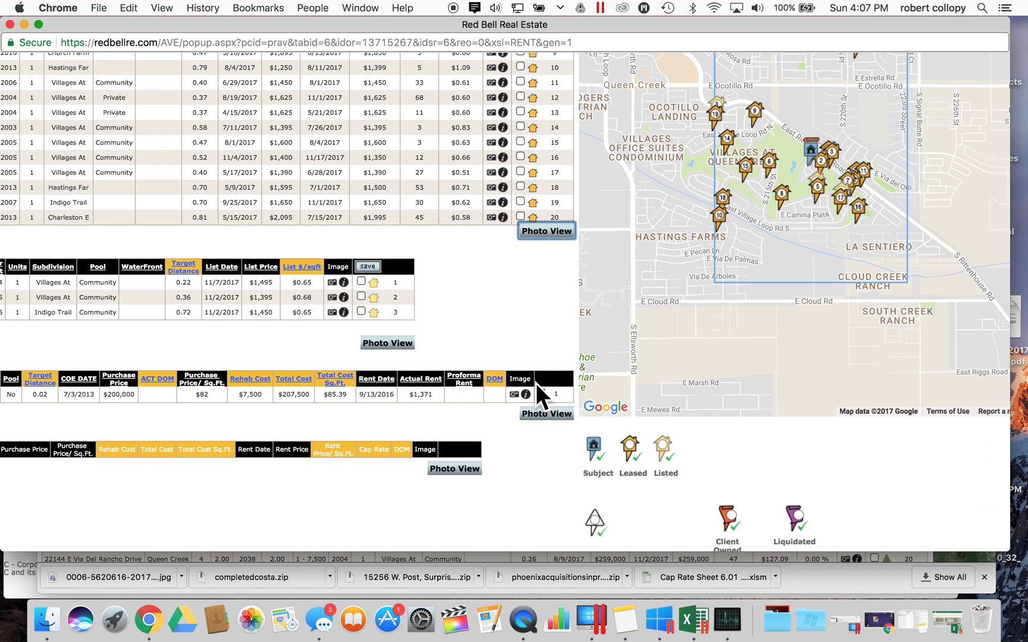
pyautogui.hscroll(-10, 545, 394)
pyautogui.hscroll(9, 546, 394)
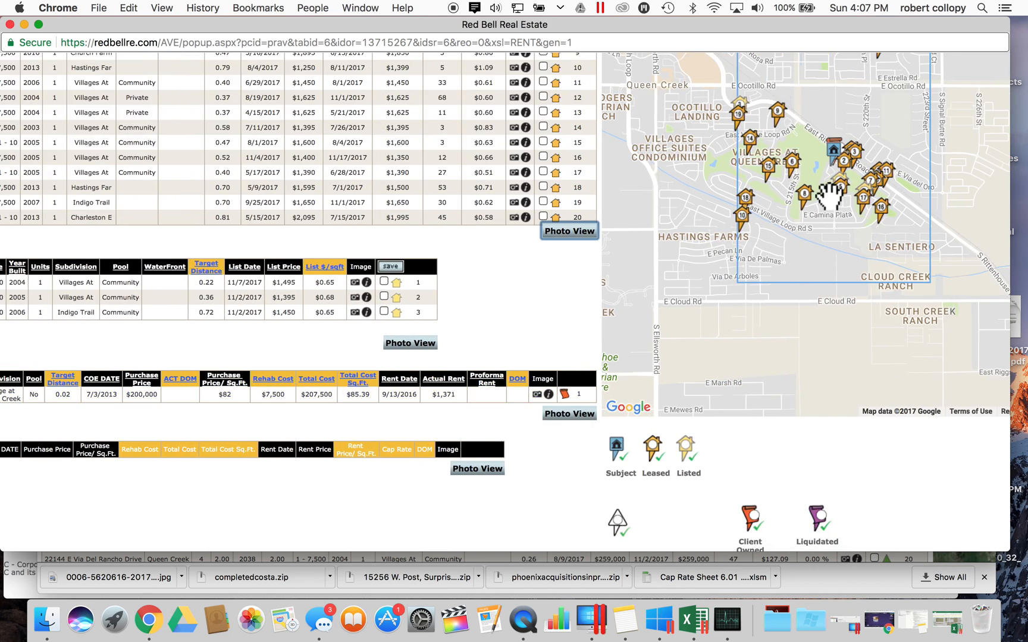
pyautogui.scroll(5, 830, 179)
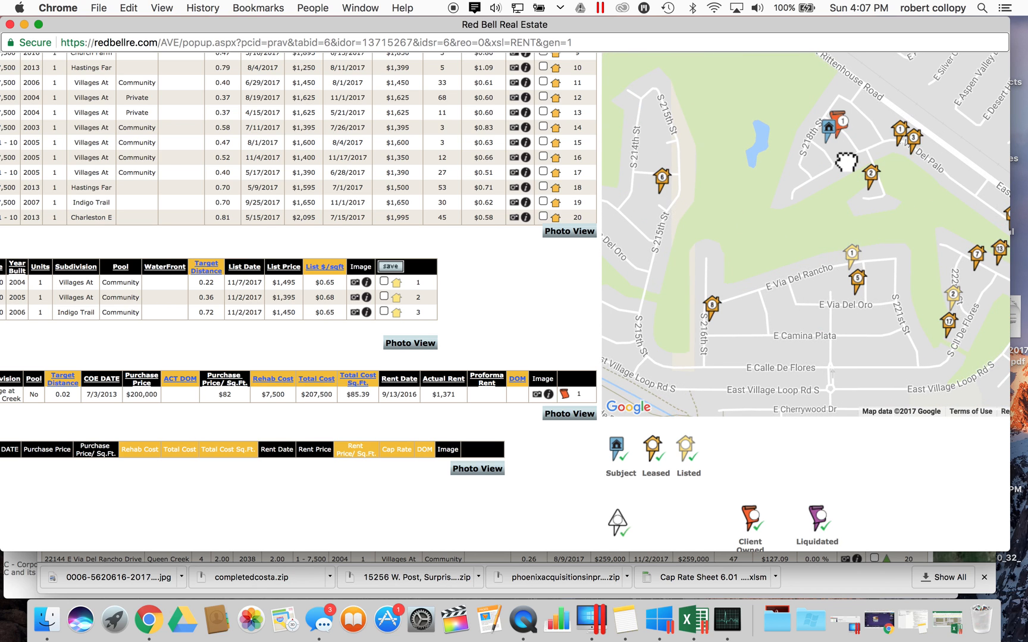
pyautogui.scroll(1, 846, 160)
# - Review the client-owned comparable's details and listing history, including its $1,371 rent, then close it
pyautogui.click(537, 394)
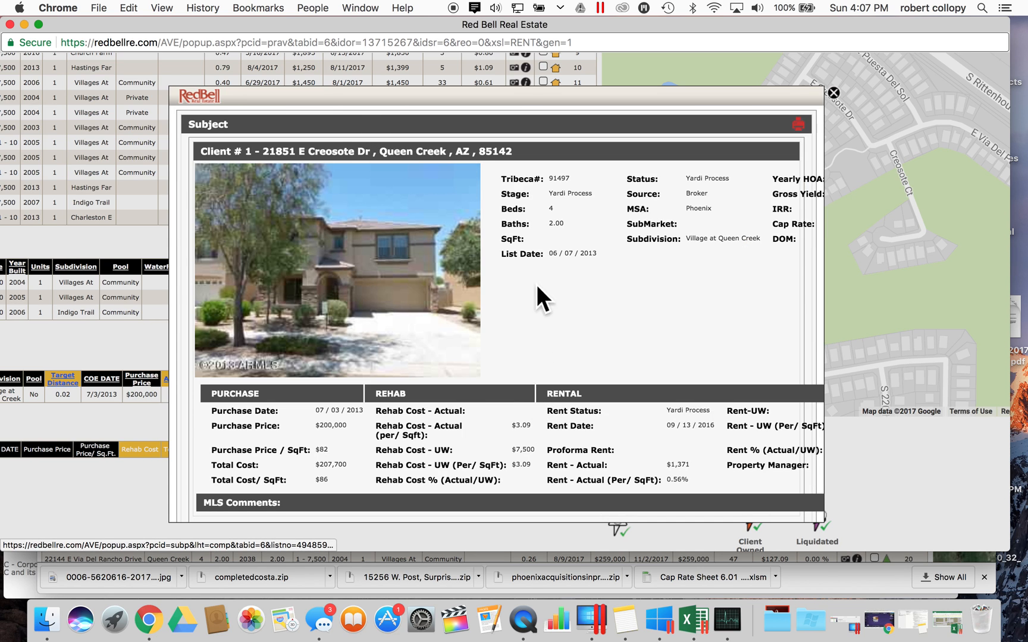
pyautogui.hscroll(3, 592, 376)
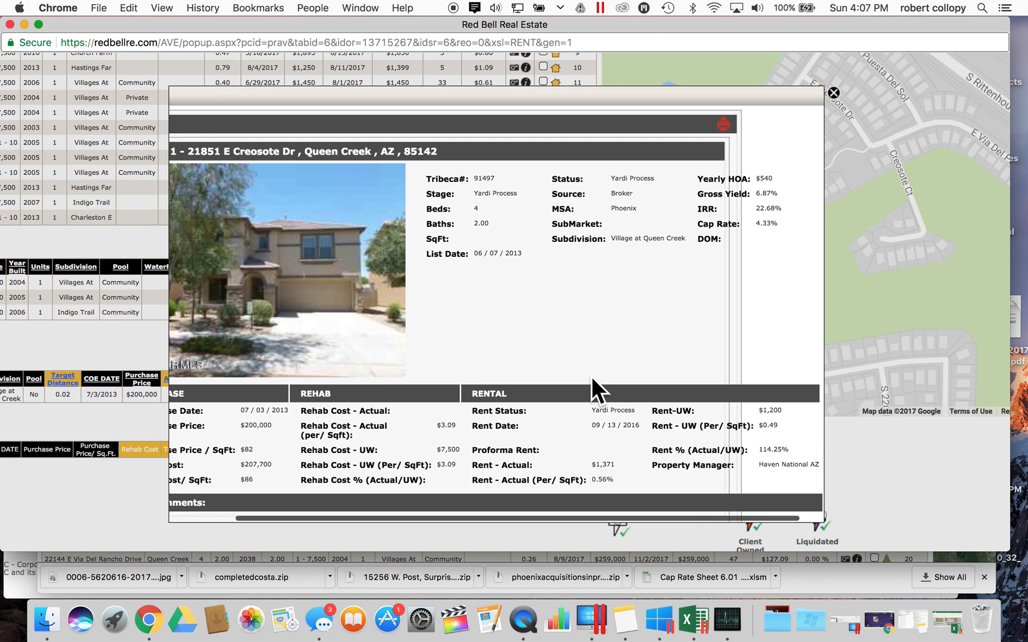
pyautogui.hscroll(-3, 591, 377)
pyautogui.scroll(-3, 591, 377)
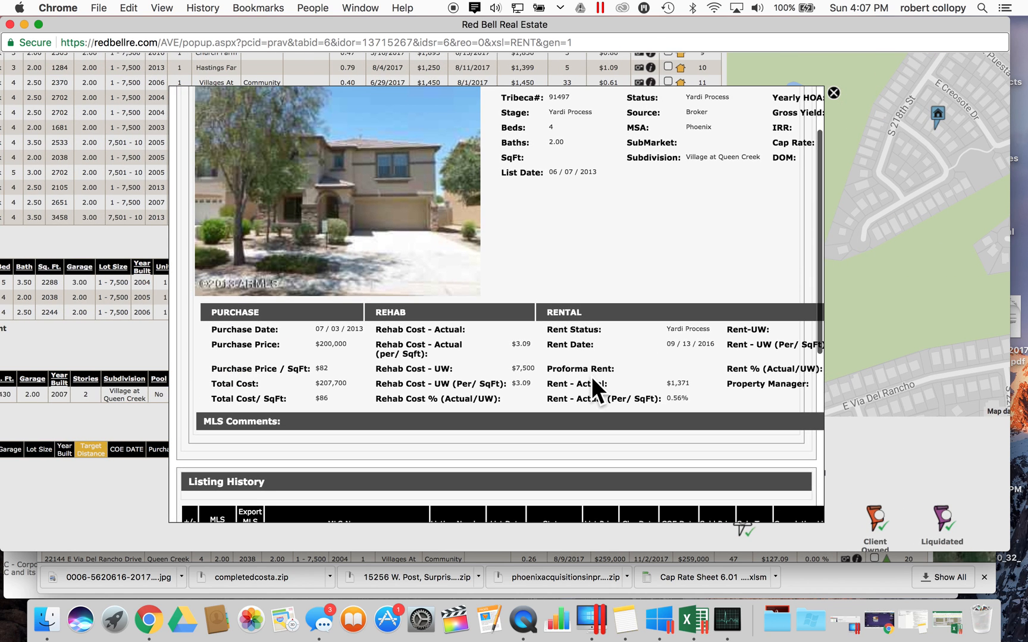
pyautogui.hscroll(3, 591, 377)
pyautogui.scroll(-10, 592, 376)
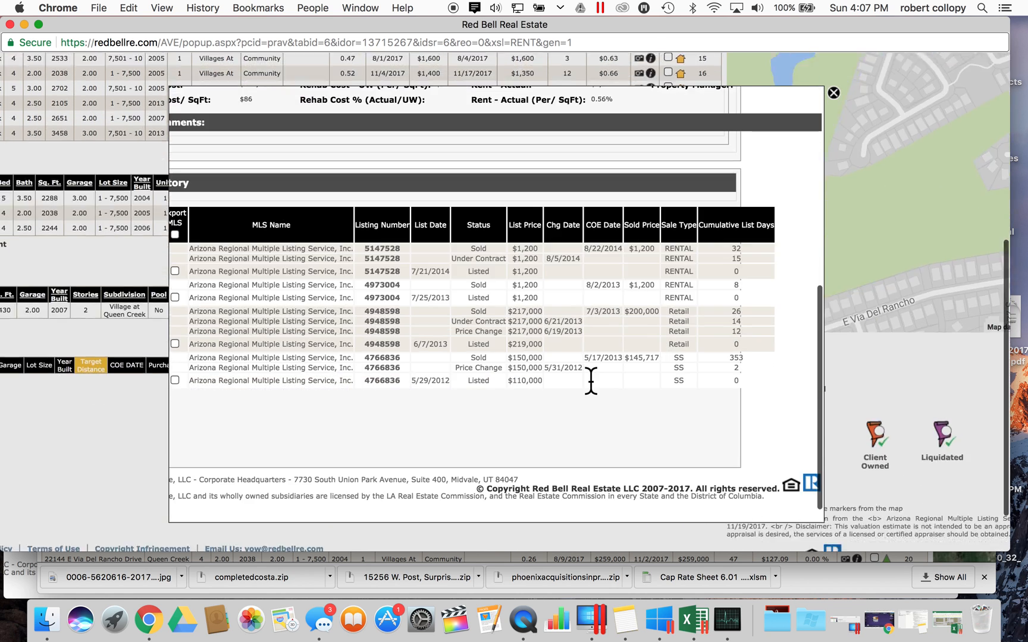
pyautogui.press('Escape')
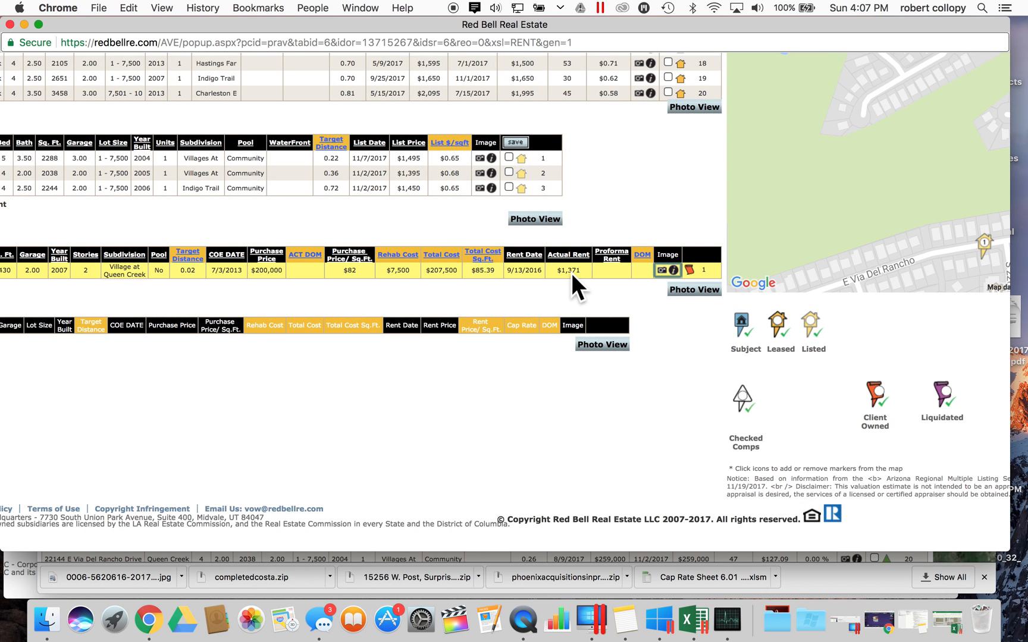
pyautogui.scroll(10, 564, 273)
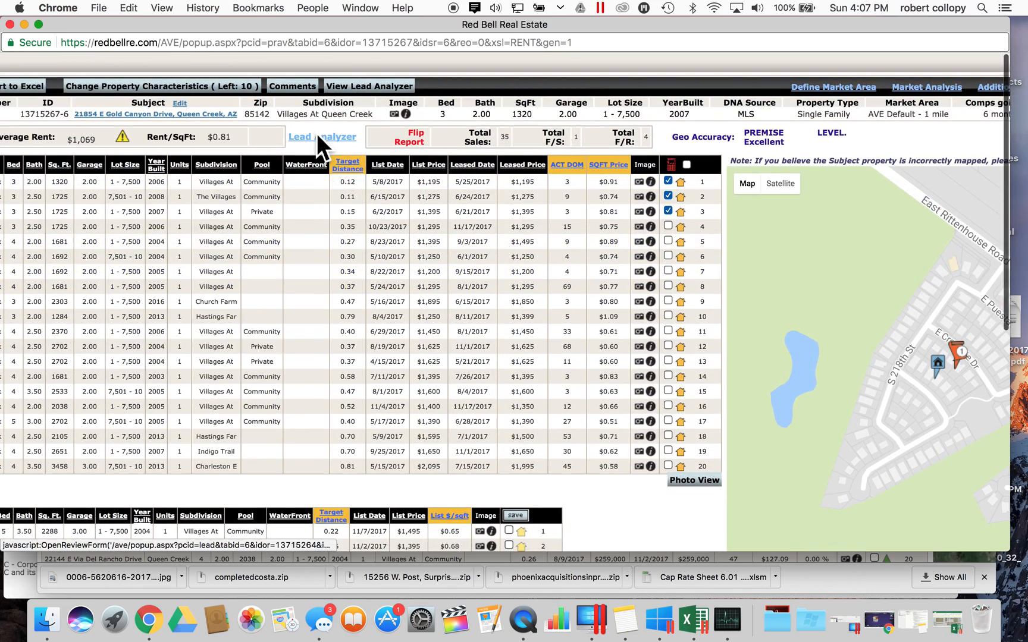
# - Close the newly opened review form, move the comps window aside, and bring the original forward
pyautogui.click(316, 135)
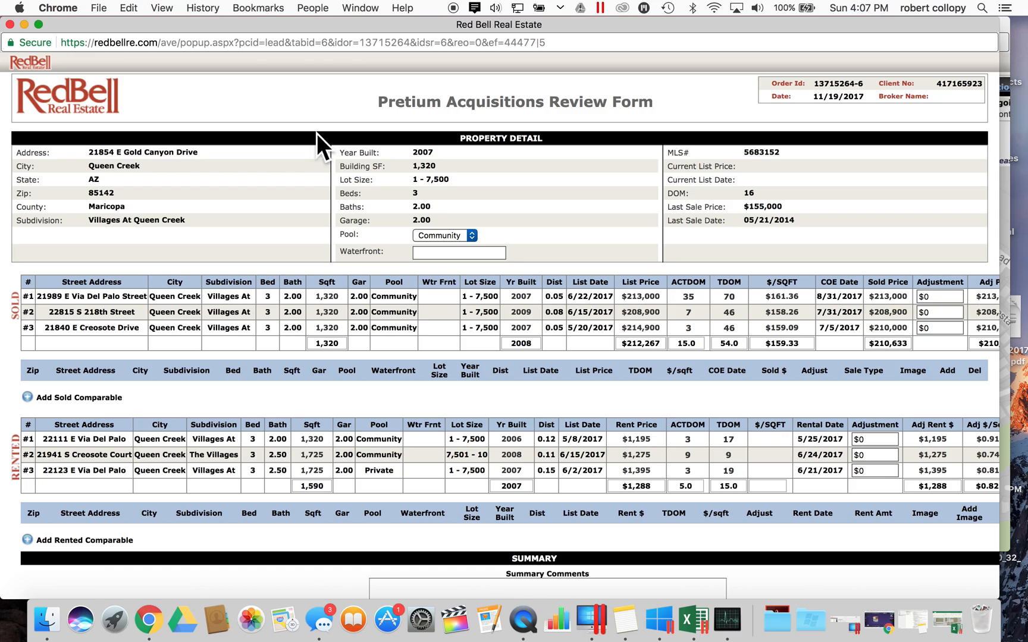
pyautogui.click(11, 24)
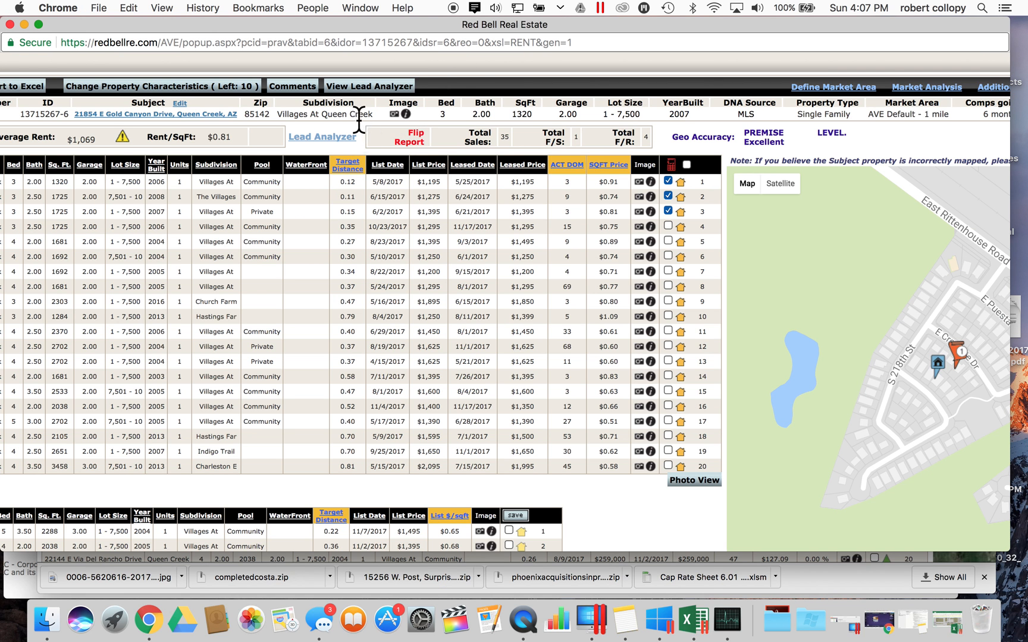
pyautogui.moveTo(298, 28); pyautogui.dragTo(635, 26)
pyautogui.click(17, 482)
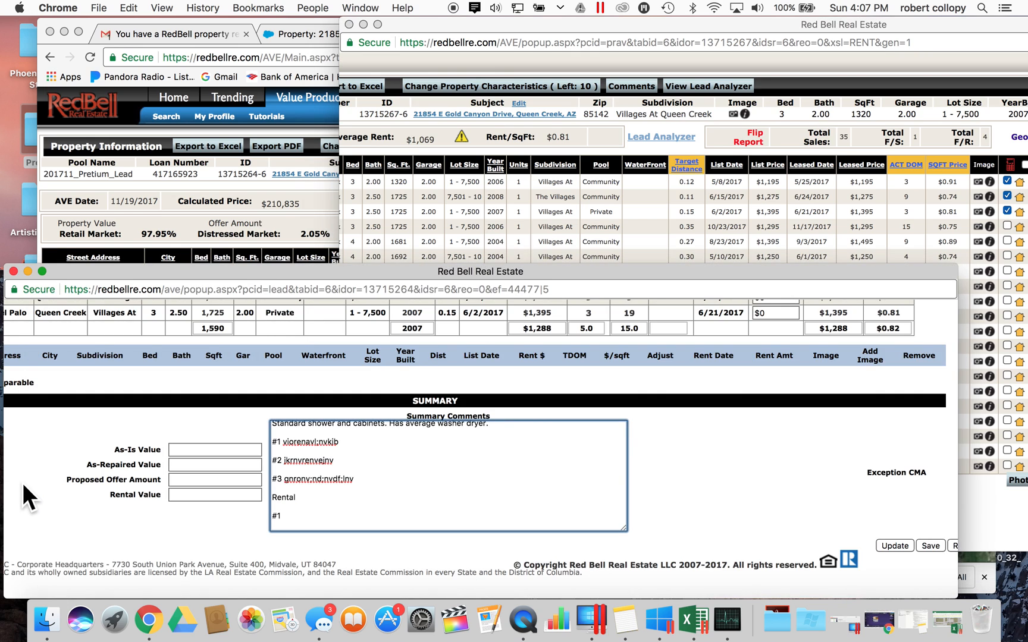
# - Close the duplicate blank review form, leaving rented comps averaging $1,288 adjusted rent
pyautogui.click(680, 138)
pyautogui.click(673, 136)
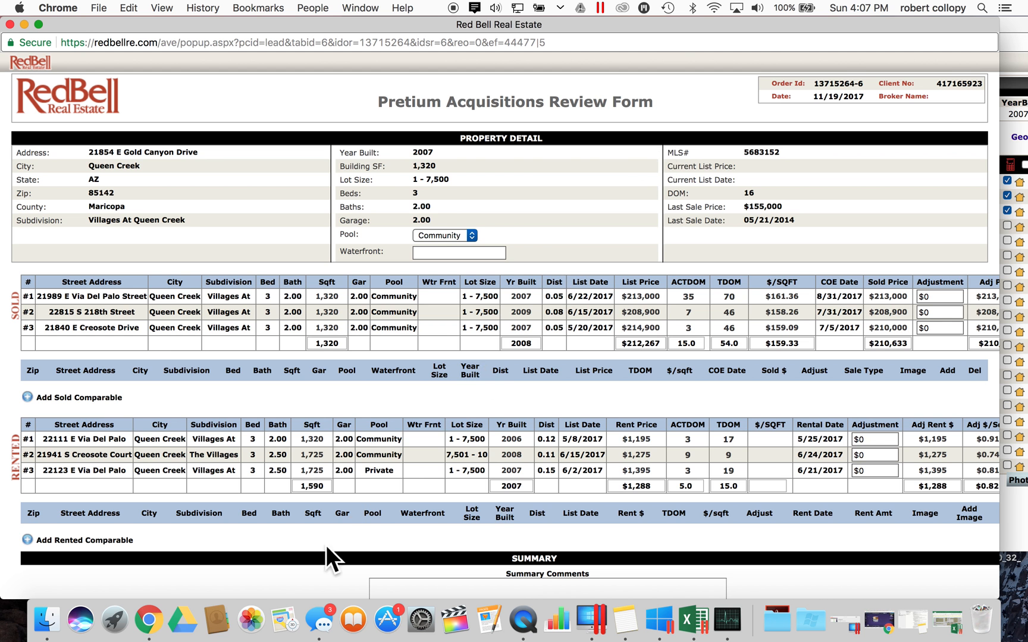
pyautogui.scroll(-5, 479, 438)
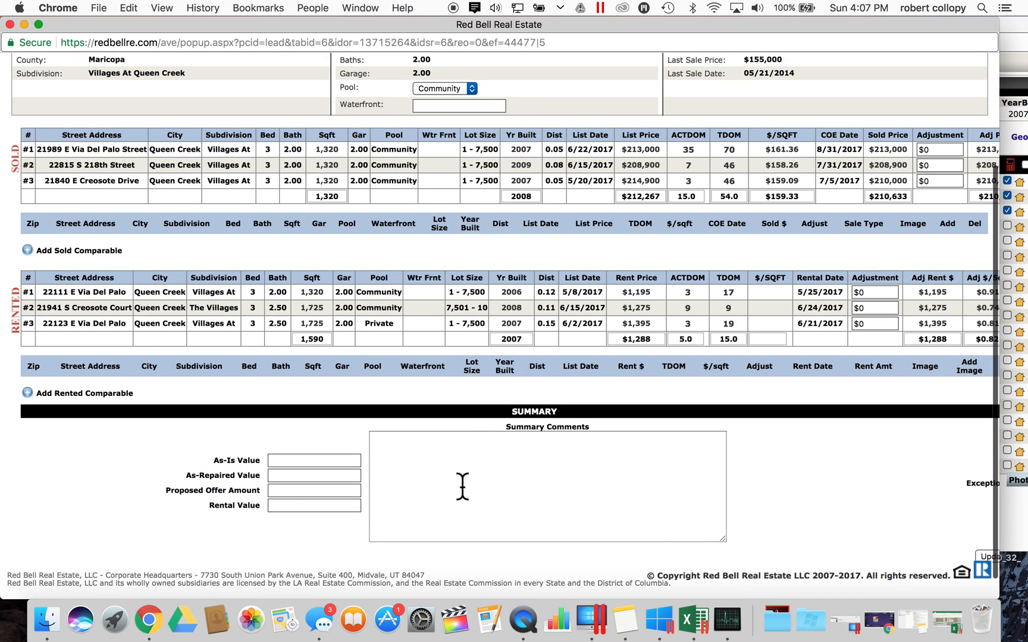
pyautogui.click(463, 471)
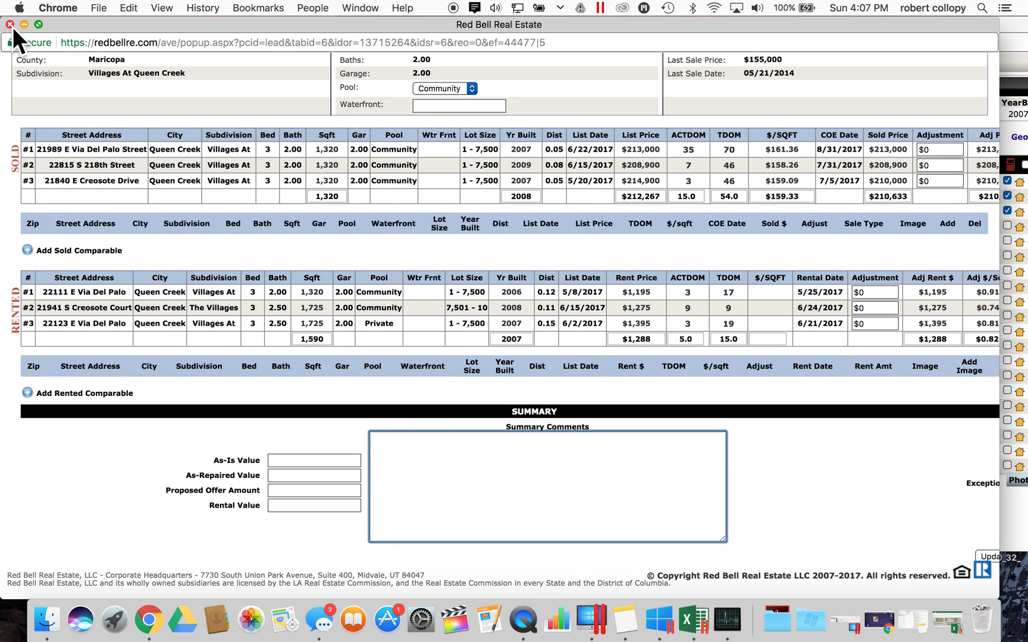
pyautogui.click(10, 24)
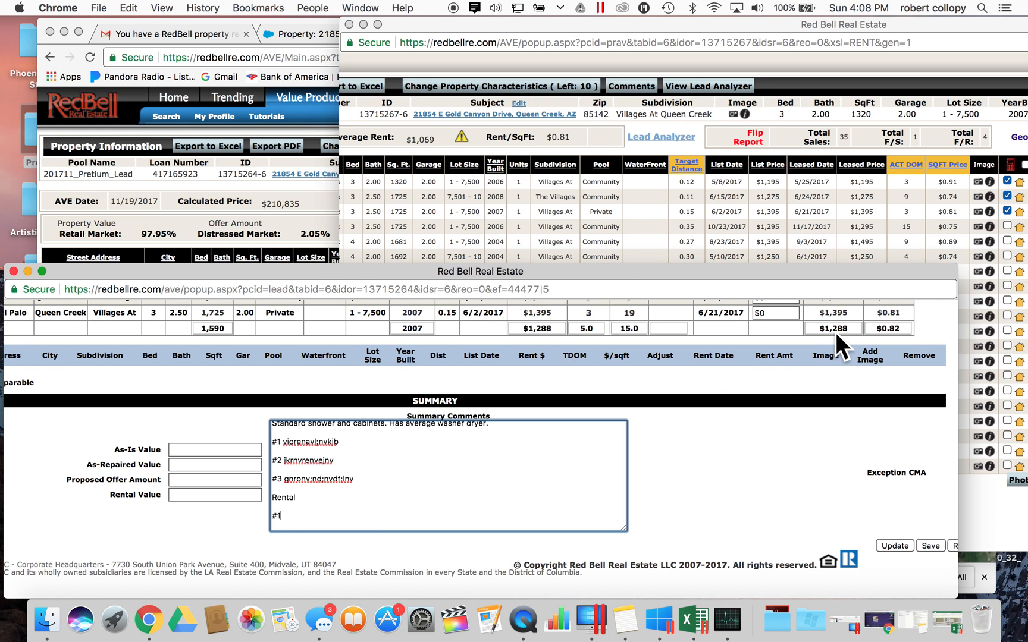
pyautogui.scroll(3, 835, 332)
pyautogui.hscroll(-3, 835, 332)
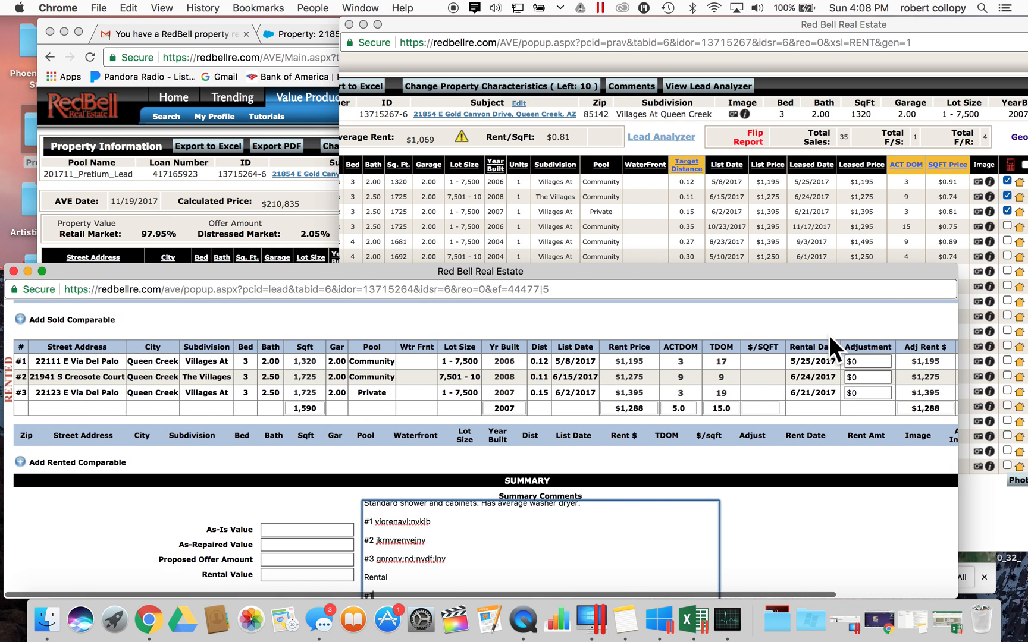
pyautogui.hscroll(3, 871, 378)
pyautogui.moveTo(844, 409); pyautogui.dragTo(859, 407)
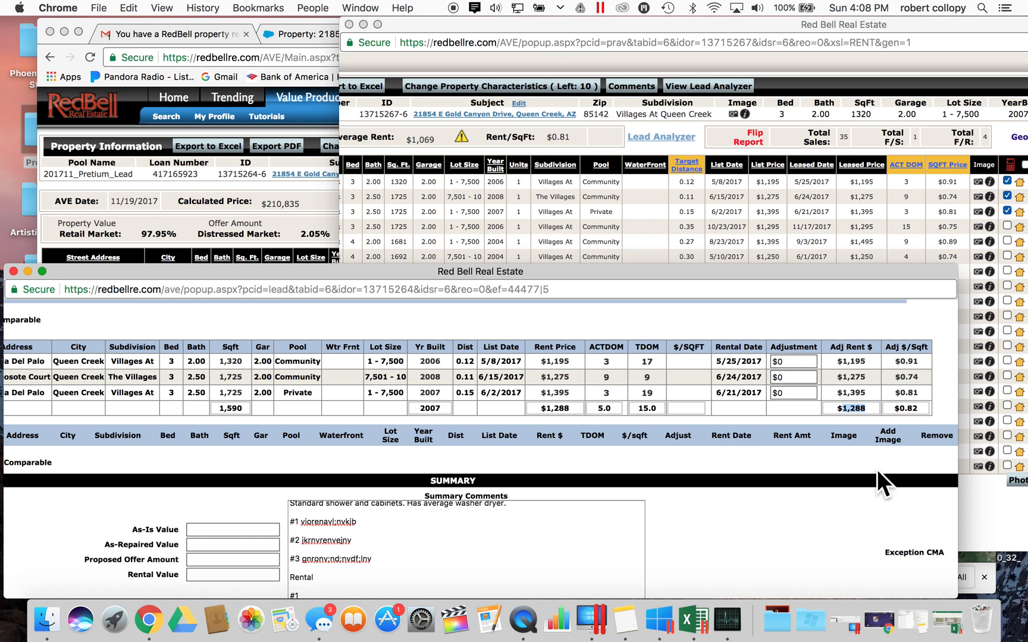
# - Switch between the rental comps window and the review form, scrolling the comps tables
pyautogui.click(886, 225)
pyautogui.scroll(-10, 848, 332)
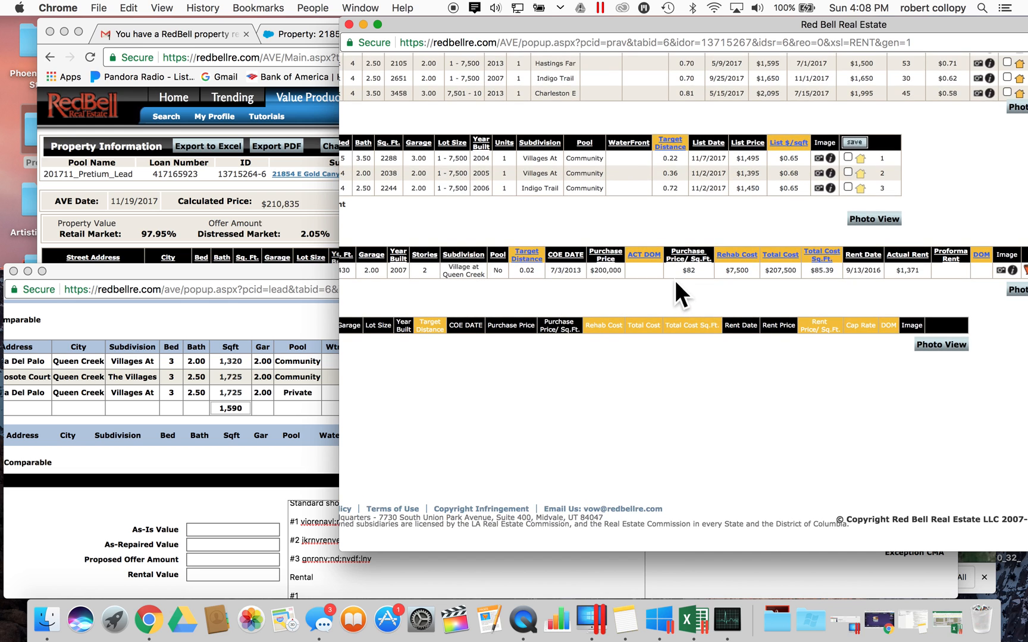
pyautogui.hscroll(-10, 673, 277)
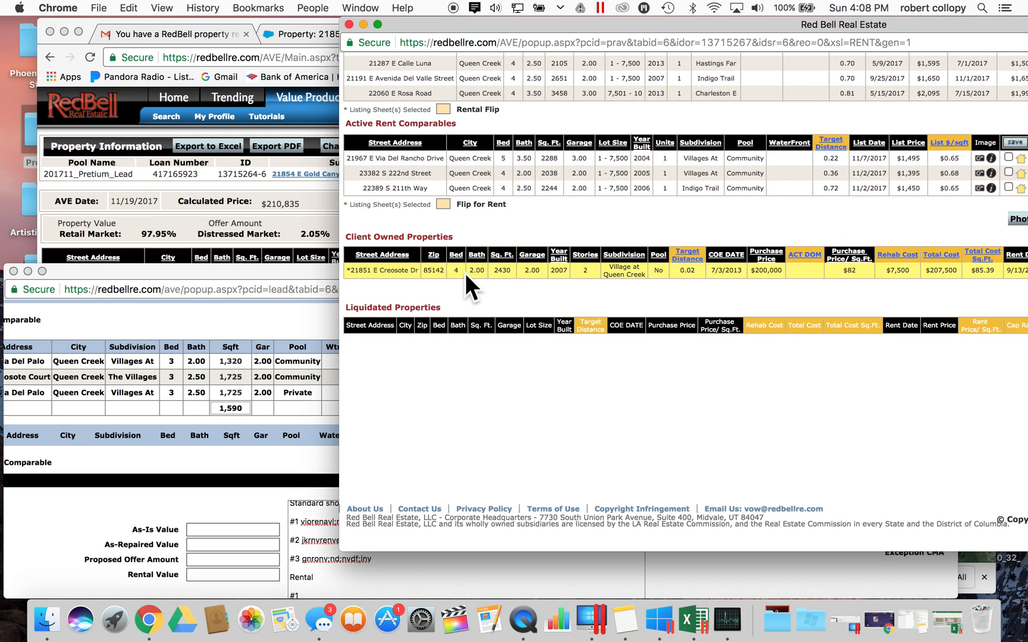
pyautogui.click(262, 320)
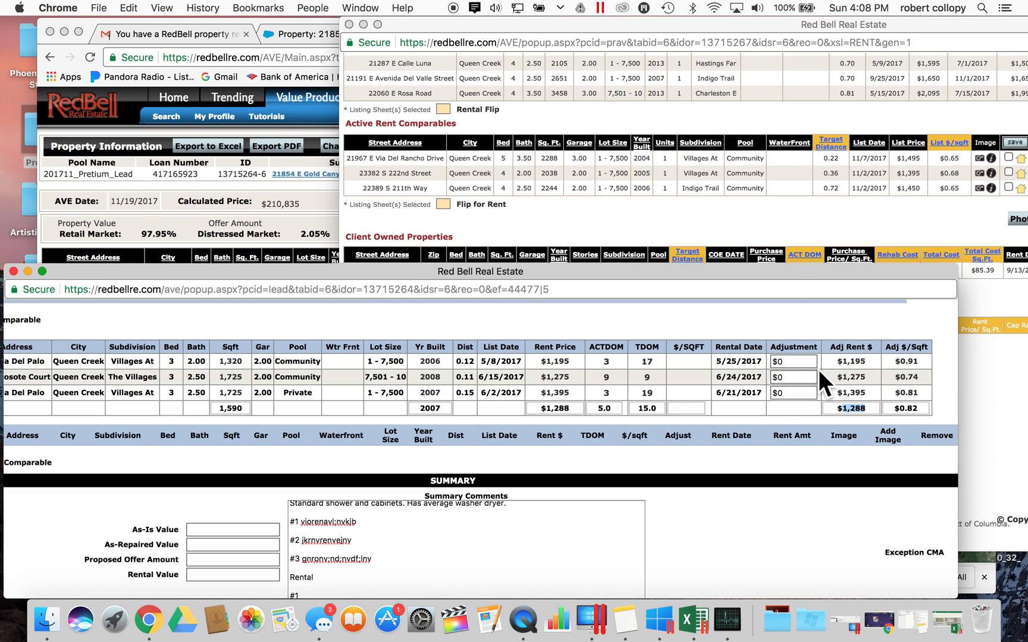
pyautogui.click(977, 381)
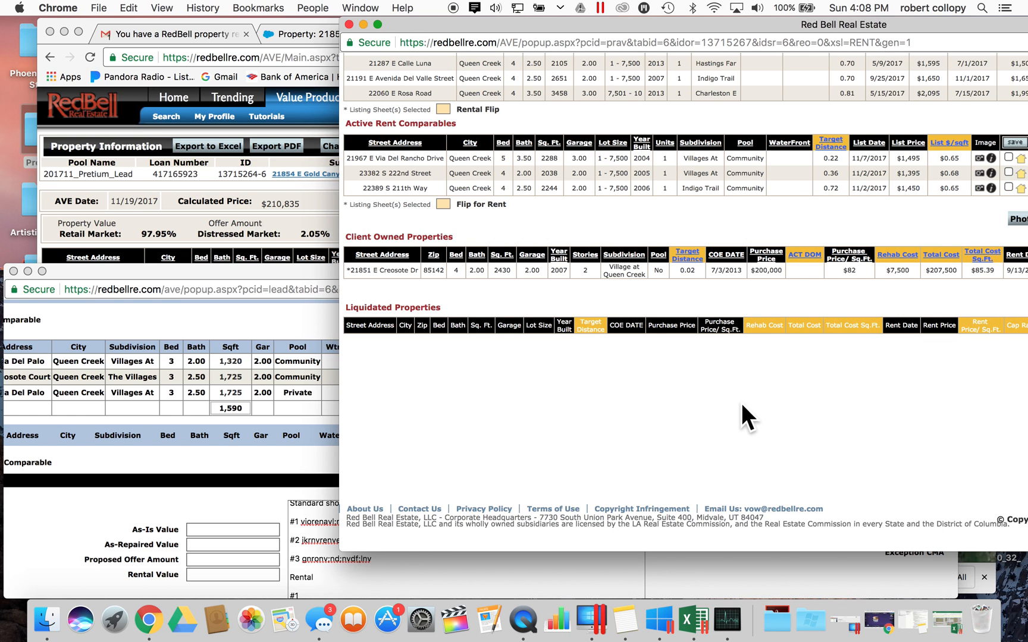
pyautogui.click(326, 340)
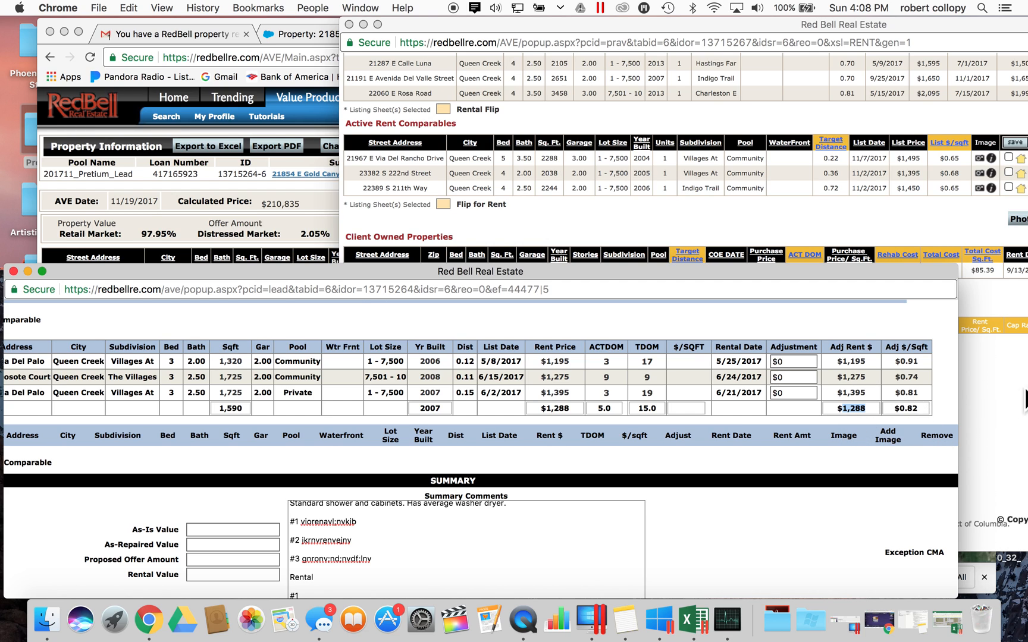
# - Move the rental comps window left, scan its client-owned and liquidated tables, then return to the review form
pyautogui.click(977, 403)
pyautogui.moveTo(685, 21); pyautogui.dragTo(367, 7)
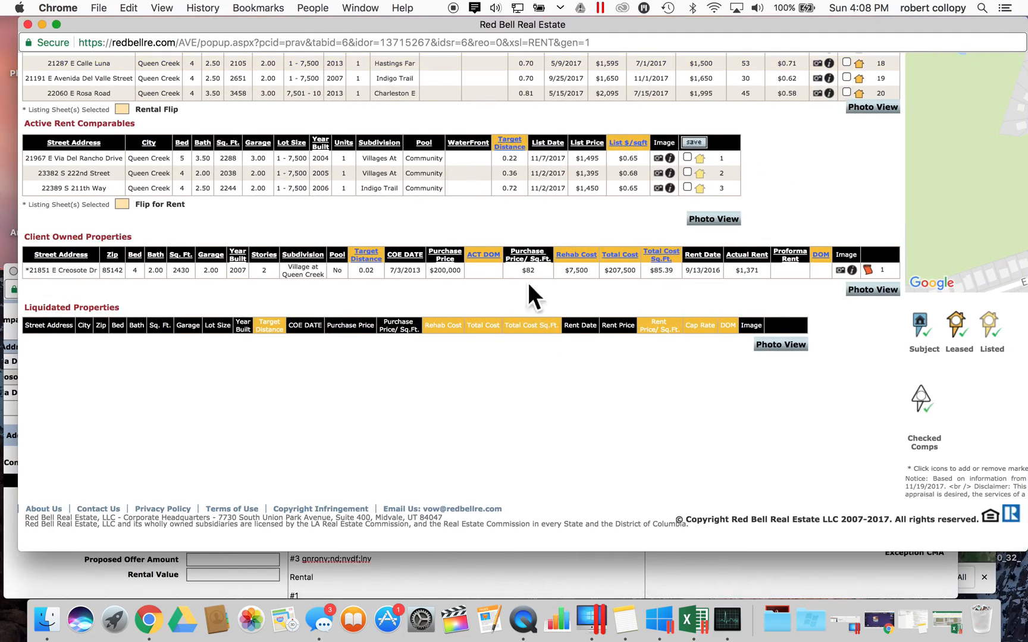
pyautogui.hscroll(3, 602, 384)
pyautogui.scroll(10, 603, 384)
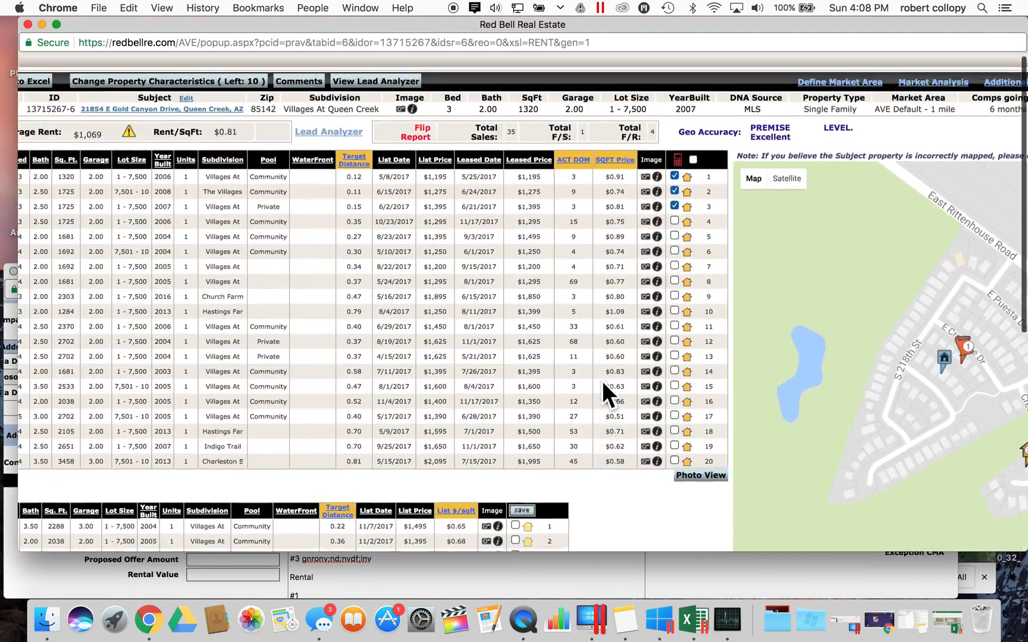
pyautogui.scroll(-5, 602, 382)
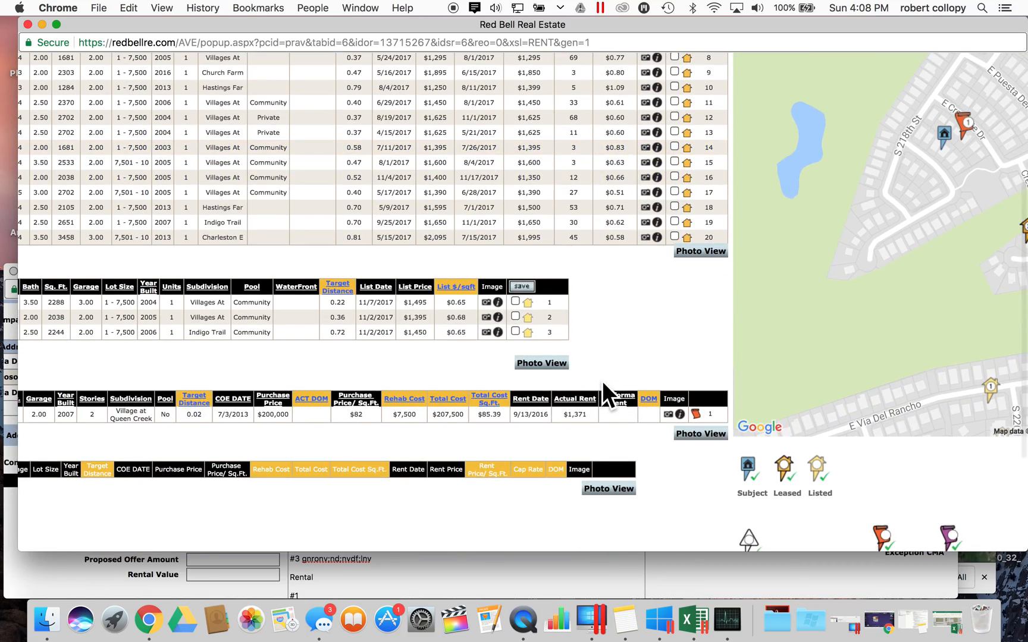
pyautogui.scroll(5, 603, 381)
pyautogui.hscroll(-6, 602, 381)
pyautogui.hscroll(-1, 602, 380)
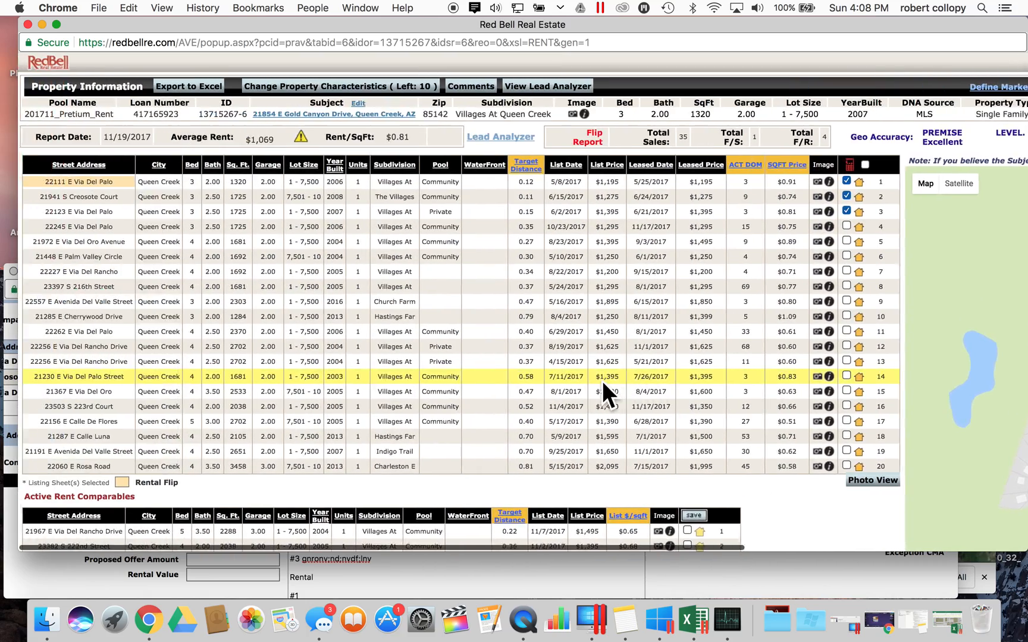
pyautogui.click(10, 516)
# - Reset the first rented comparable's adjustment to $0 after a mistaken -100 entry
pyautogui.moveTo(384, 273); pyautogui.dragTo(385, 159)
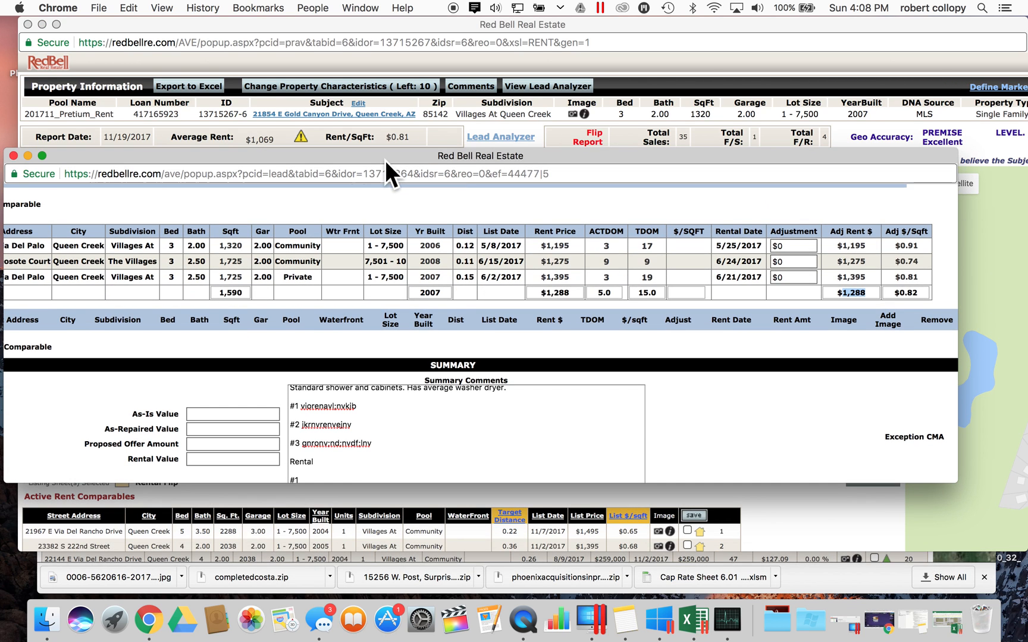
pyautogui.click(342, 477)
pyautogui.scroll(-3, 339, 476)
pyautogui.scroll(2, 339, 476)
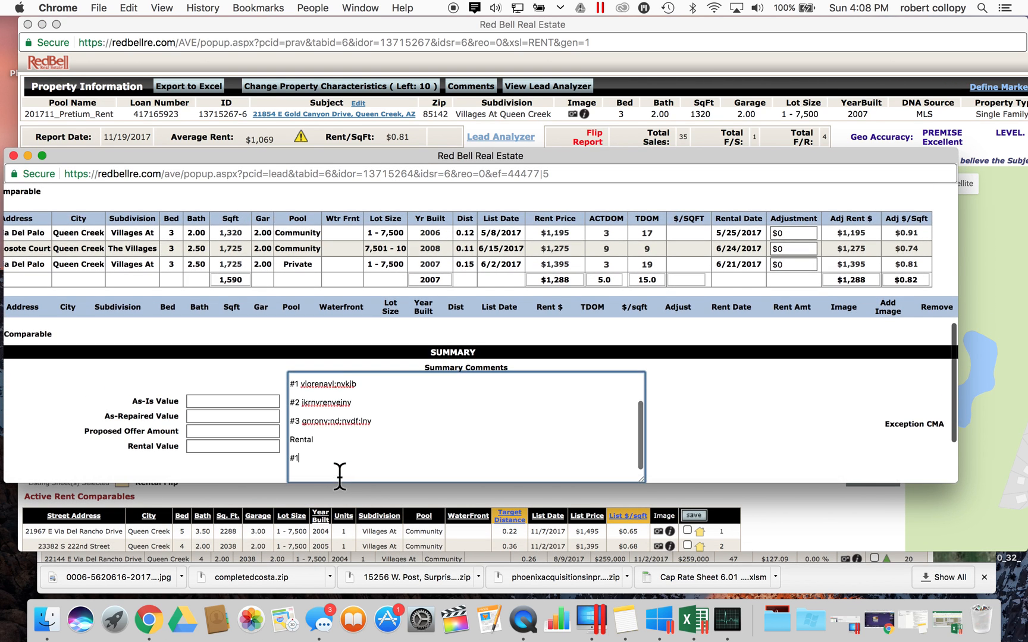
pyautogui.click(796, 233)
pyautogui.scroll(2, 796, 233)
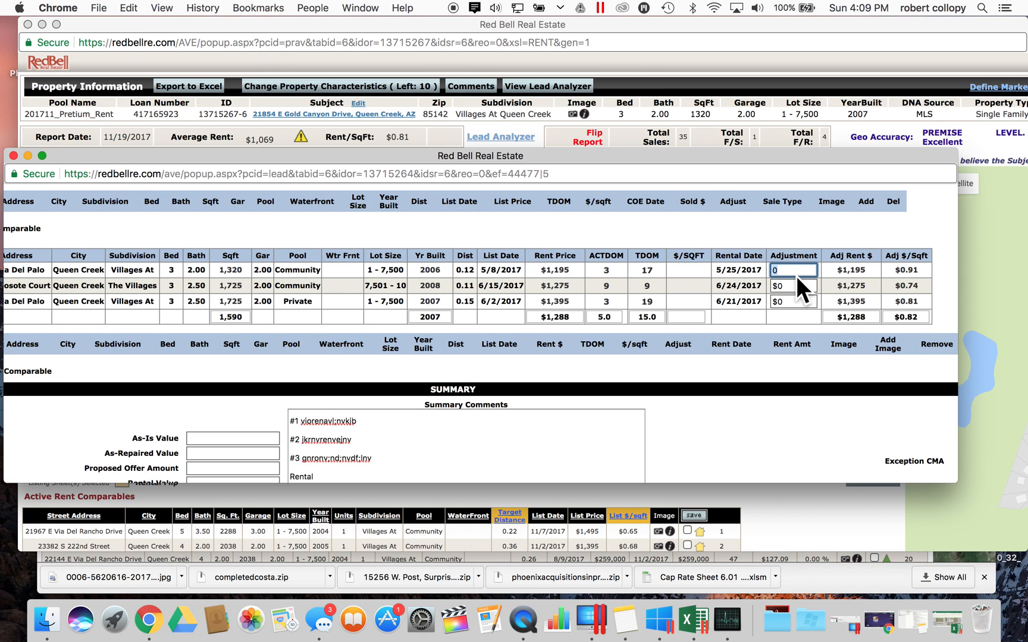
pyautogui.write('-100')
pyautogui.click(649, 270)
pyautogui.click(785, 287)
pyautogui.click(806, 270)
pyautogui.press('BackSpace')
pyautogui.write('0')
pyautogui.click(751, 276)
# - Glance at the subject listing details, then return to the review form's Summary value fields
pyautogui.scroll(-2, 726, 306)
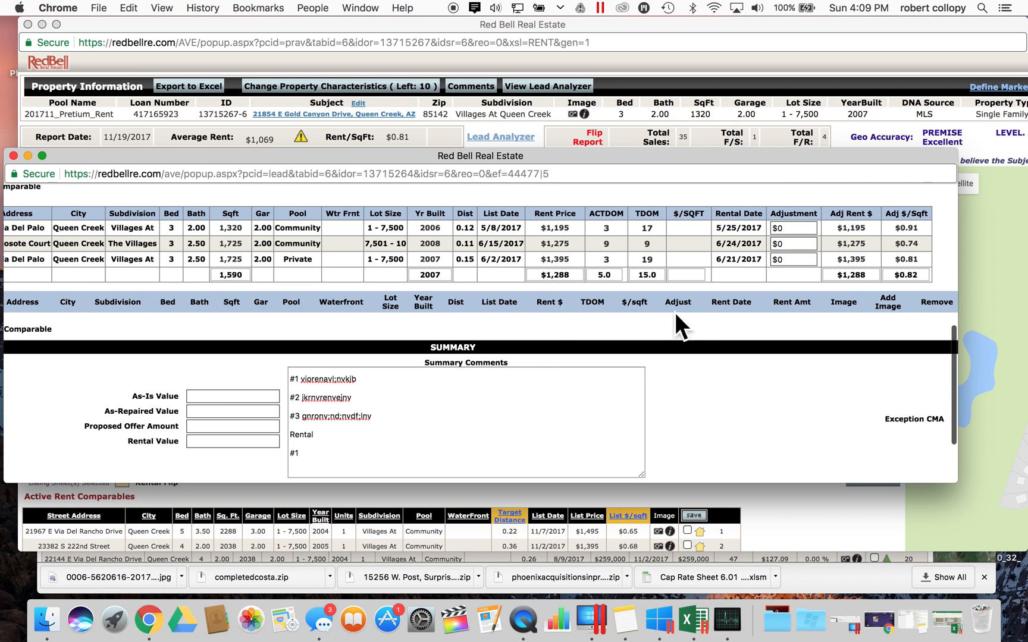
pyautogui.click(209, 396)
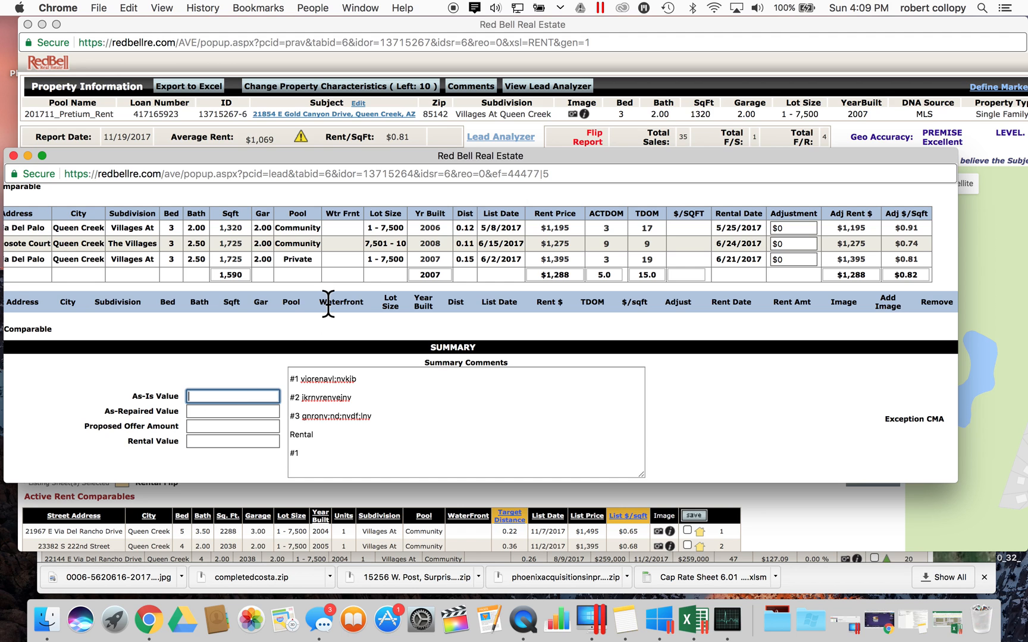
pyautogui.scroll(5, 327, 304)
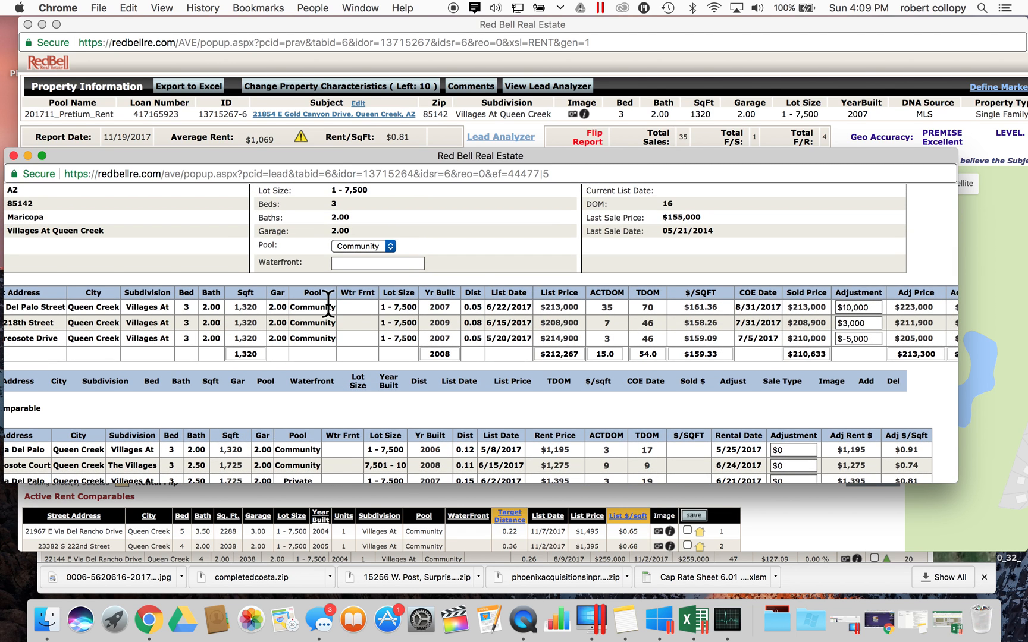
pyautogui.scroll(1, 328, 297)
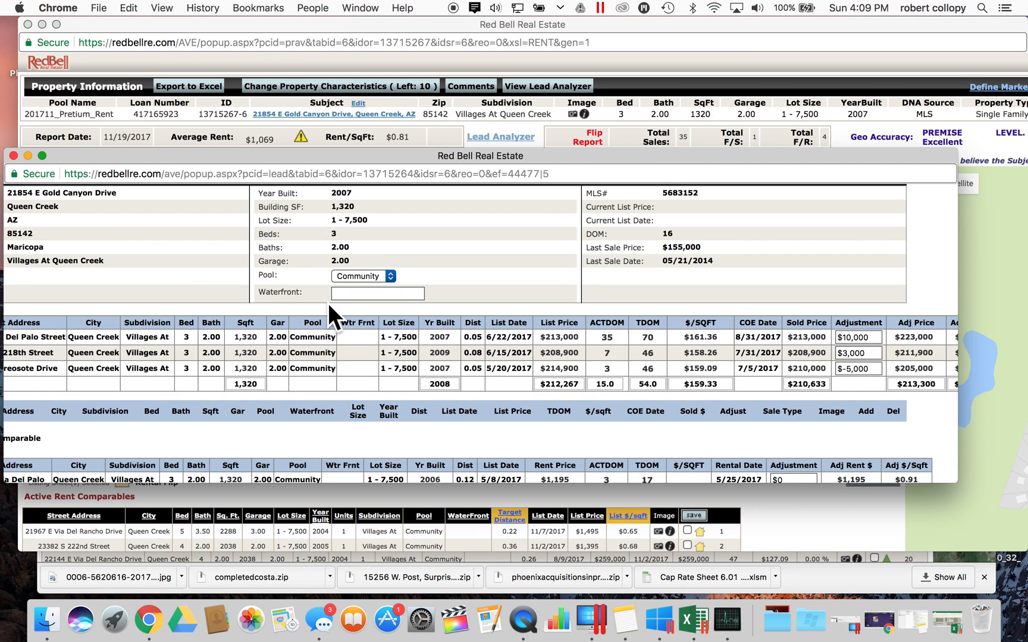
pyautogui.scroll(-2, 328, 303)
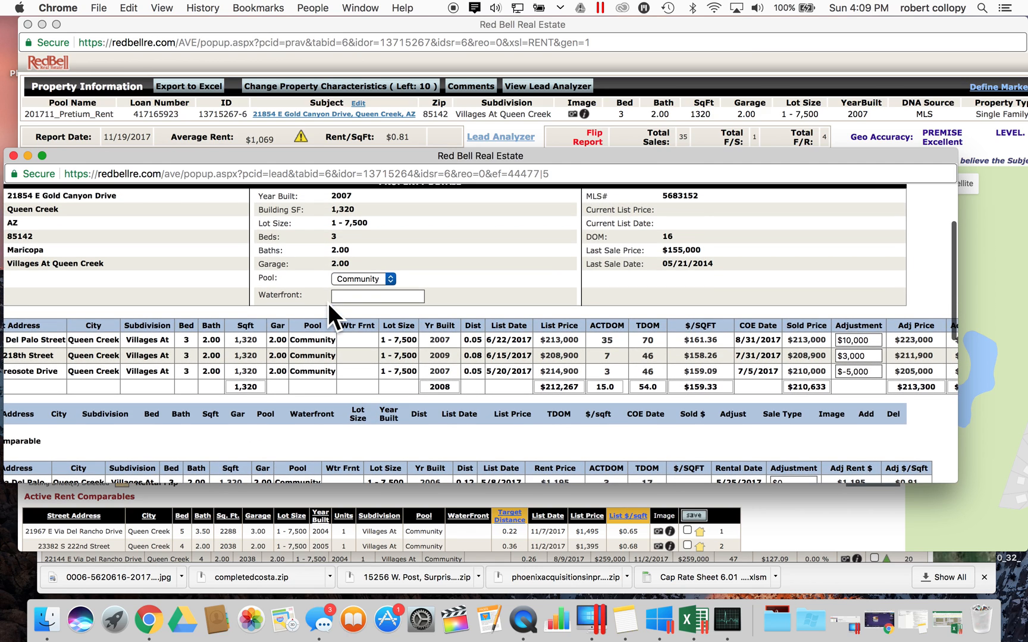
pyautogui.scroll(-4, 328, 303)
pyautogui.scroll(9, 328, 303)
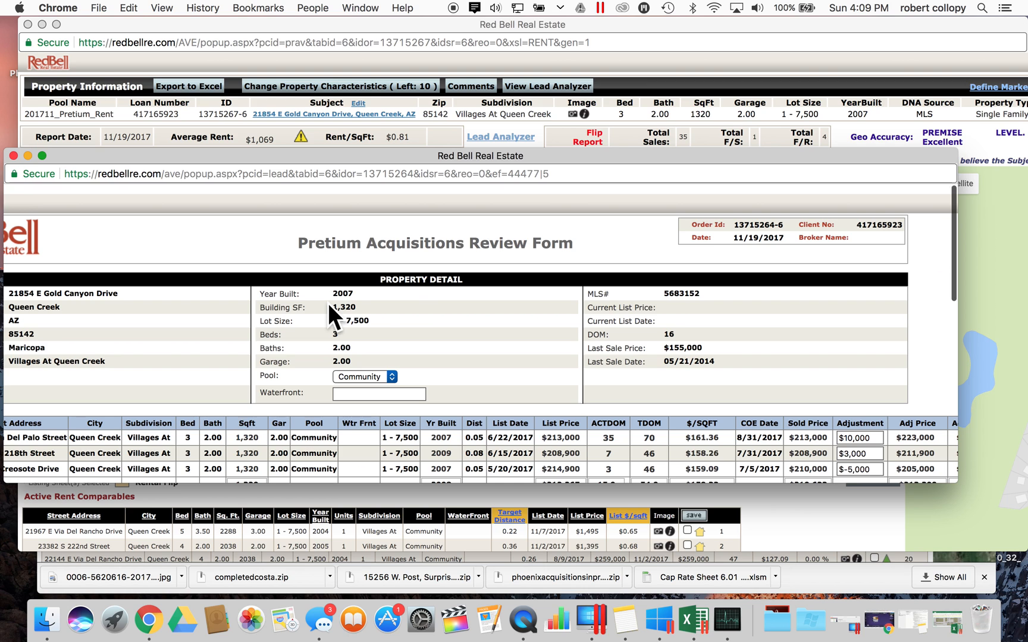
pyautogui.scroll(-1, 328, 303)
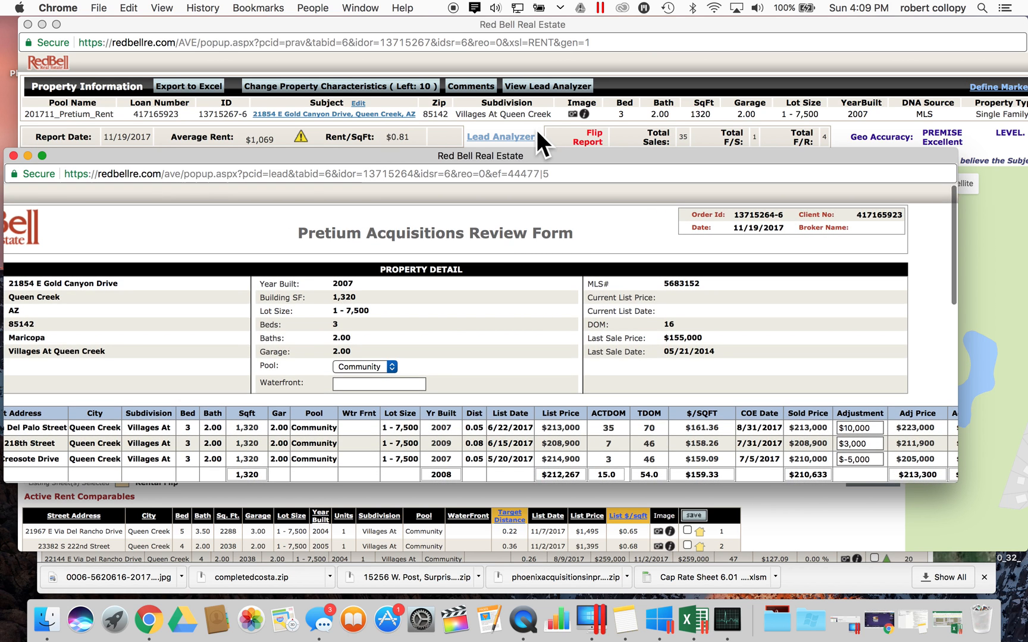
pyautogui.click(574, 110)
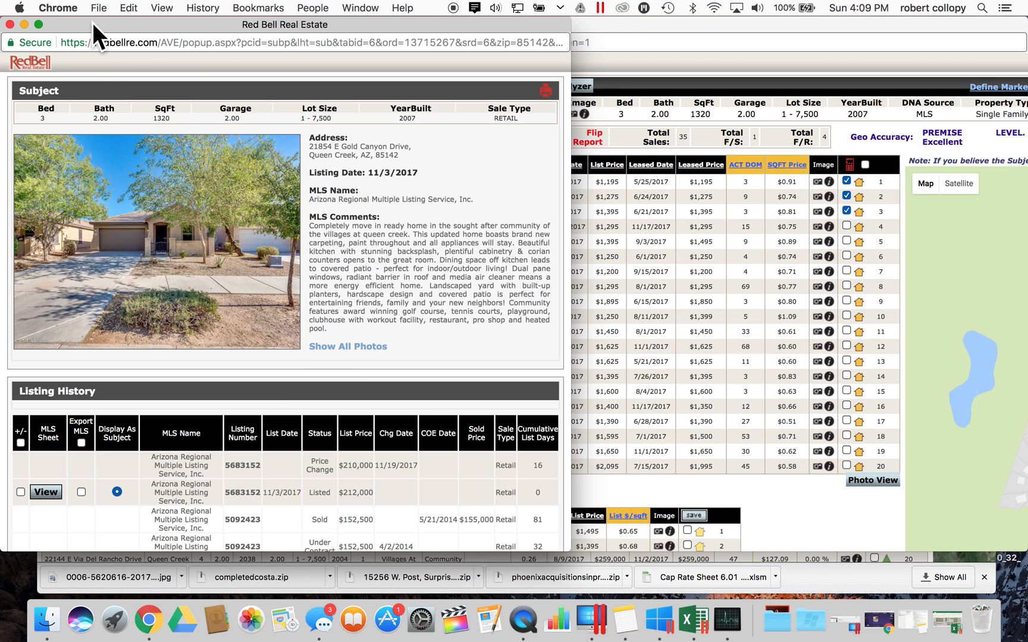
pyautogui.click(9, 24)
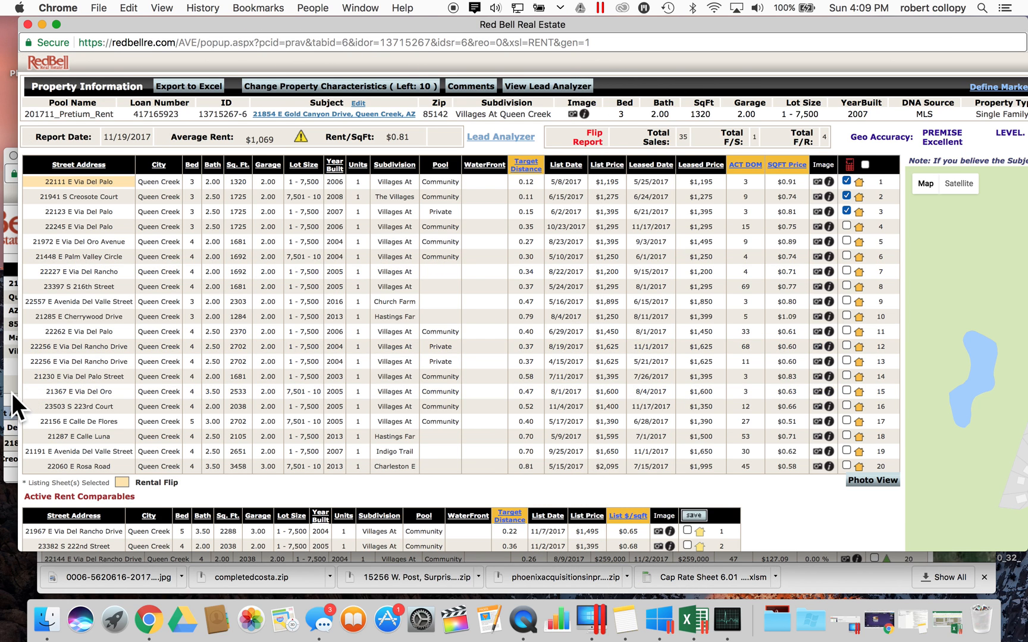
pyautogui.click(11, 393)
pyautogui.scroll(-15, 297, 446)
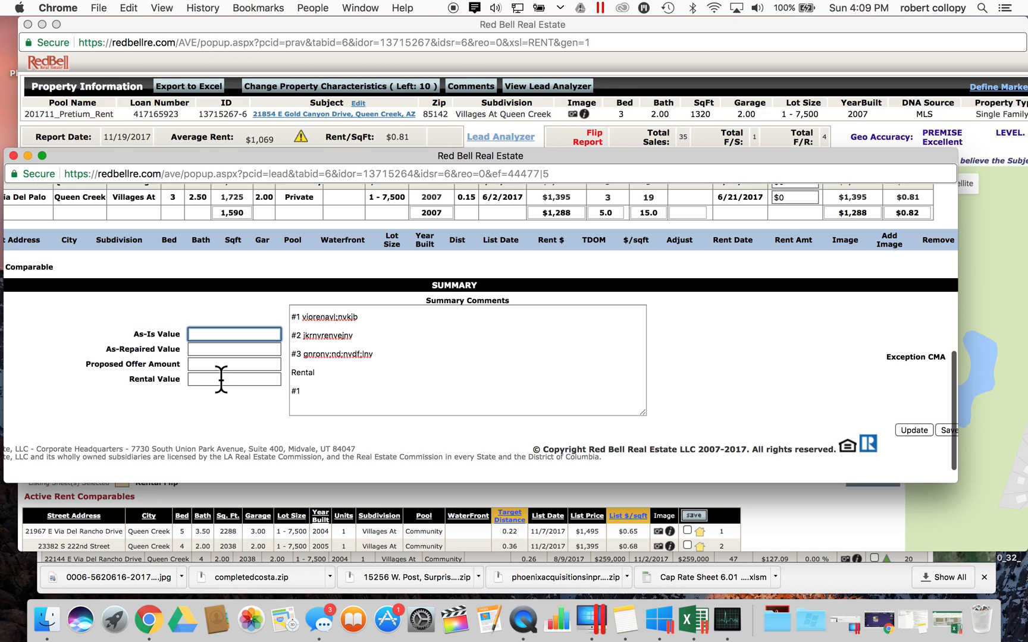
# - Enter As-Is Value $200,000, As-Repaired Value $12,000 and Proposed Offer Amount $195,000
pyautogui.write('200')
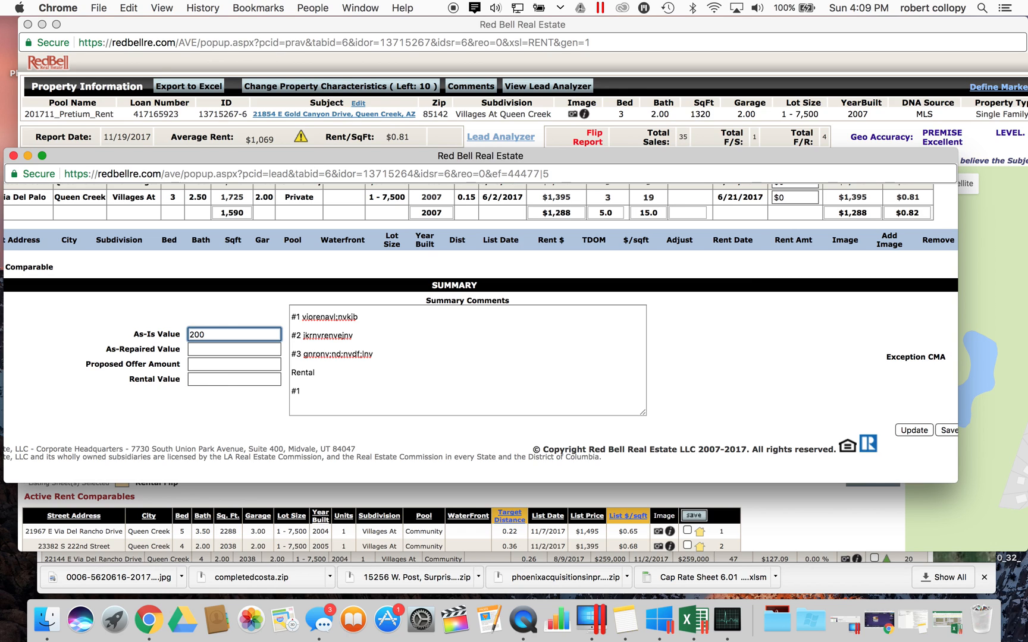
pyautogui.write('00')
pyautogui.click(211, 351)
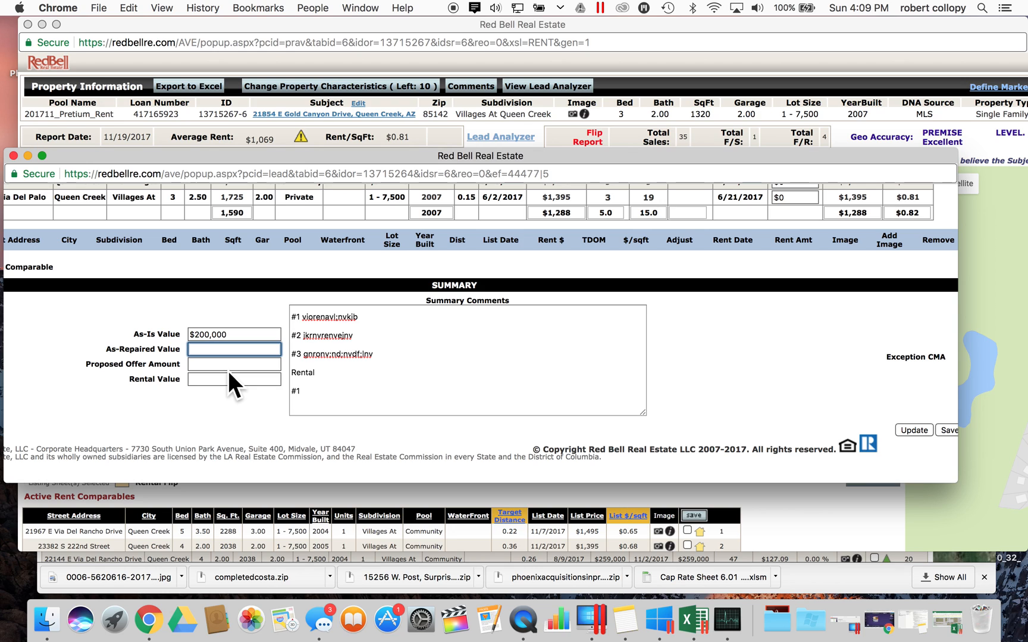
pyautogui.write('12000')
pyautogui.click(231, 364)
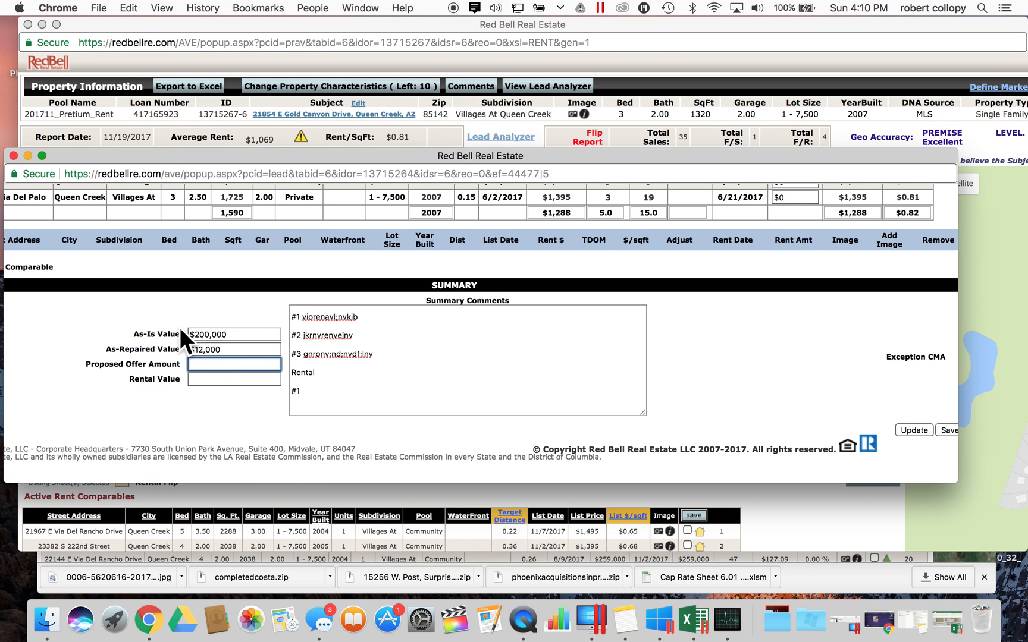
pyautogui.write('190000')
pyautogui.click(203, 378)
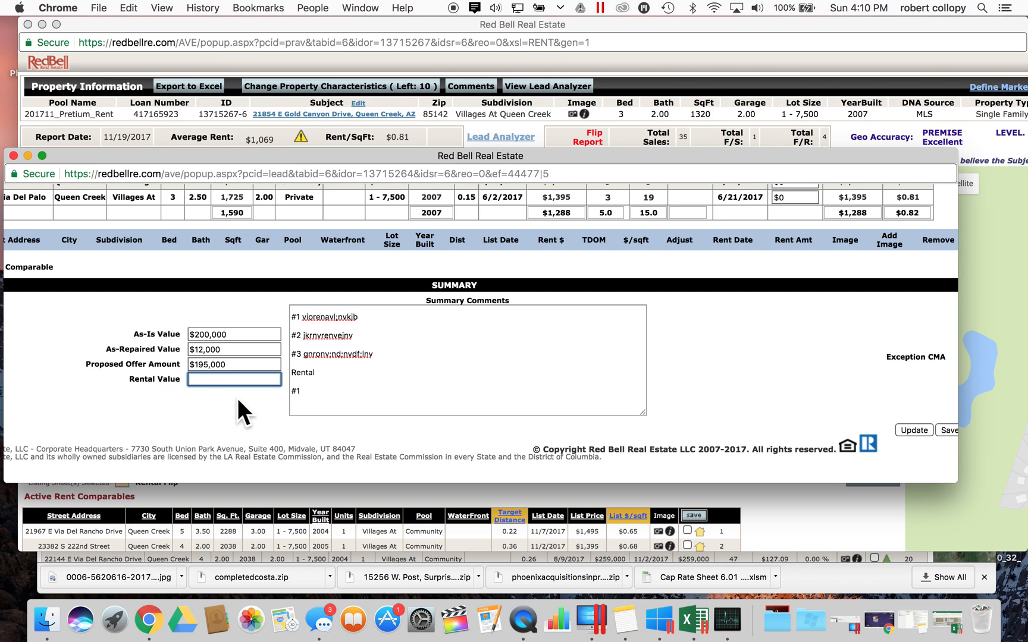
# - Set the three rent comparables' adjustments to $100, -$50 and $75
pyautogui.click(356, 404)
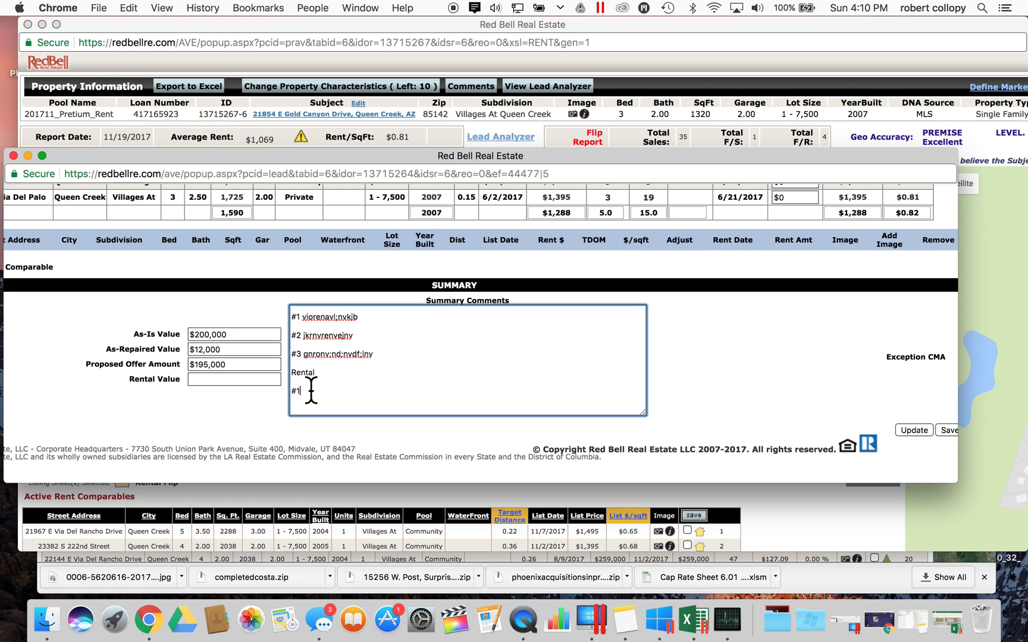
pyautogui.scroll(2, 863, 217)
pyautogui.click(797, 224)
pyautogui.write('100')
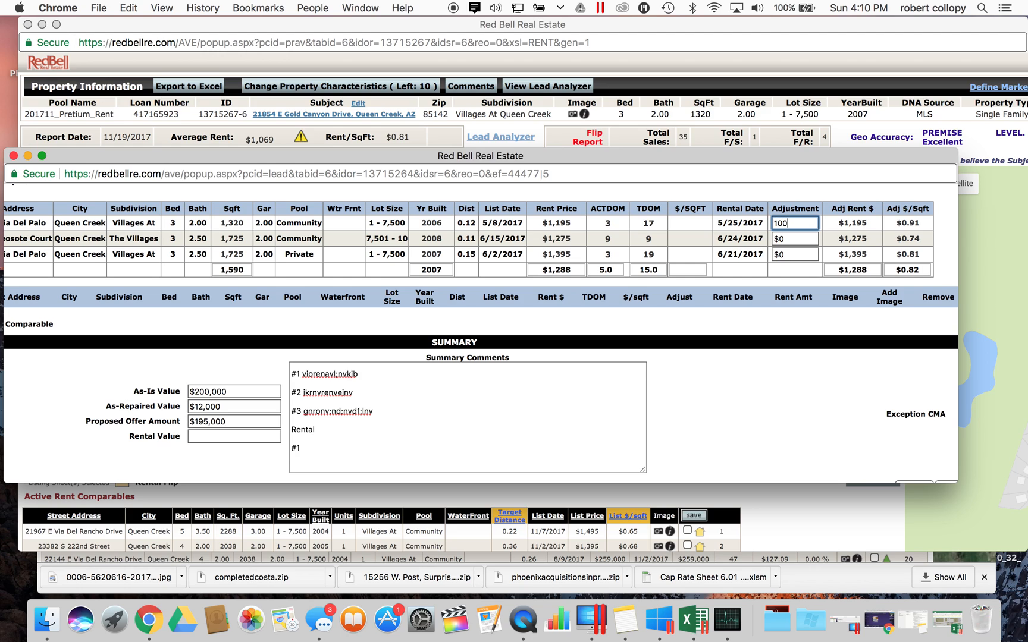
pyautogui.click(792, 239)
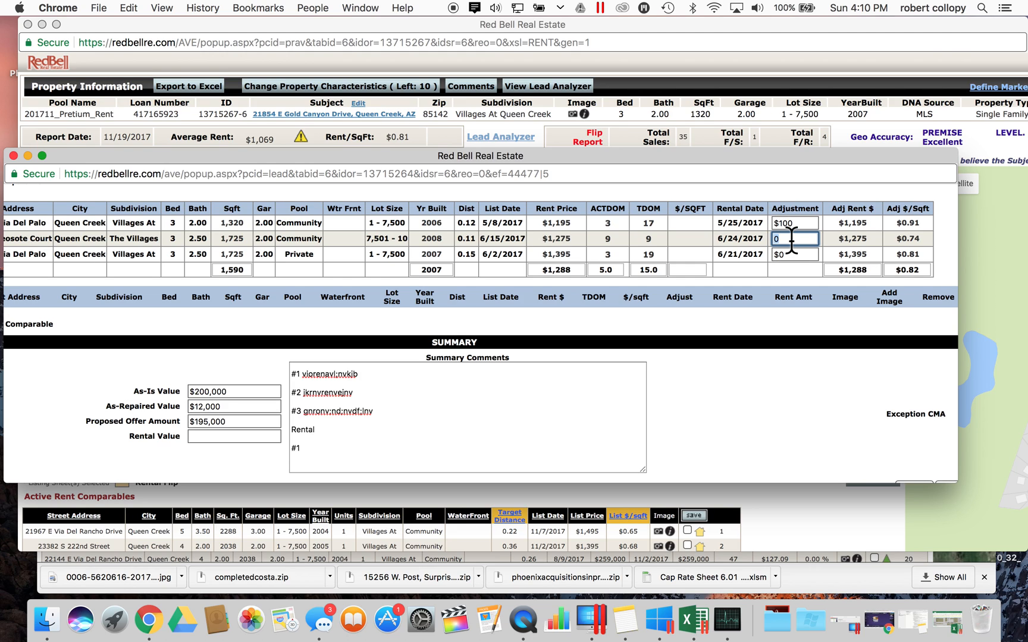
pyautogui.write('-50')
pyautogui.click(795, 253)
pyautogui.write('75')
pyautogui.click(841, 254)
# - Zero the first sold comparable's $10,000 adjustment, dropping the average adjusted sold price to $209,967
pyautogui.doubleClick(852, 223)
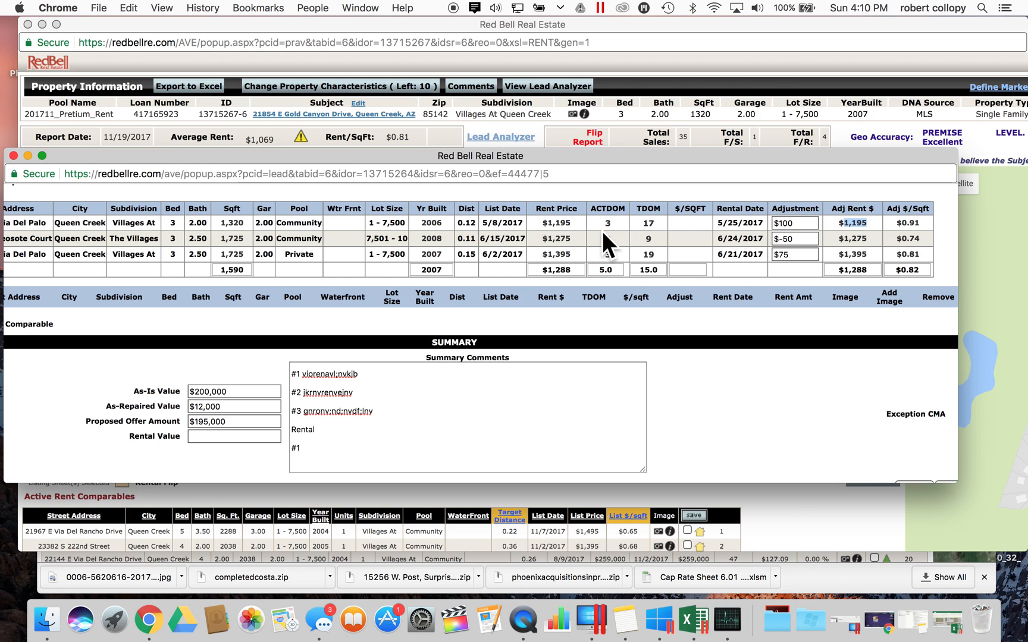
pyautogui.doubleClick(559, 223)
pyautogui.doubleClick(853, 223)
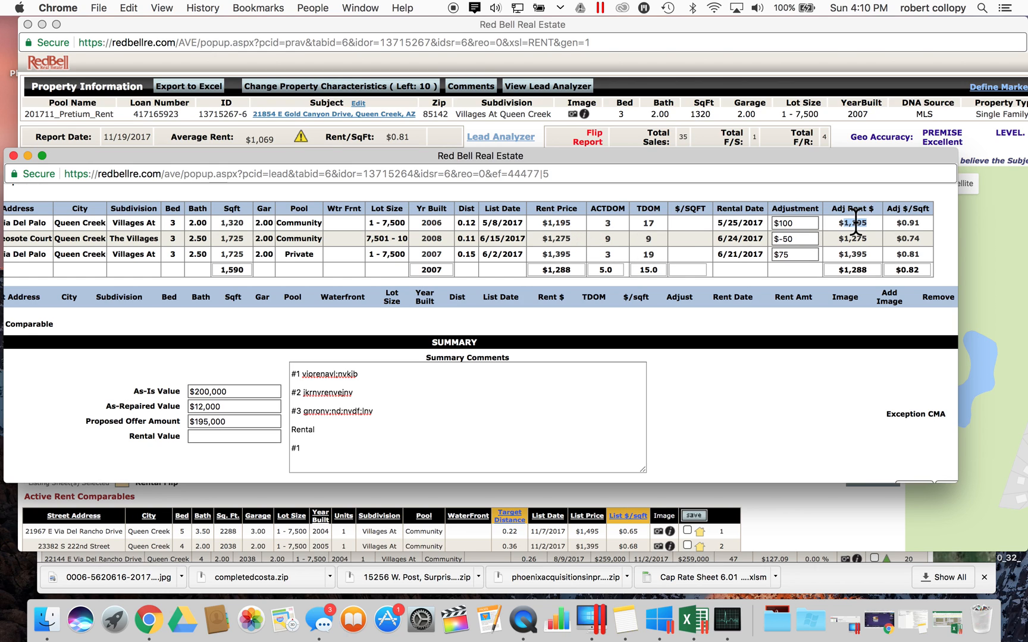
pyautogui.doubleClick(558, 223)
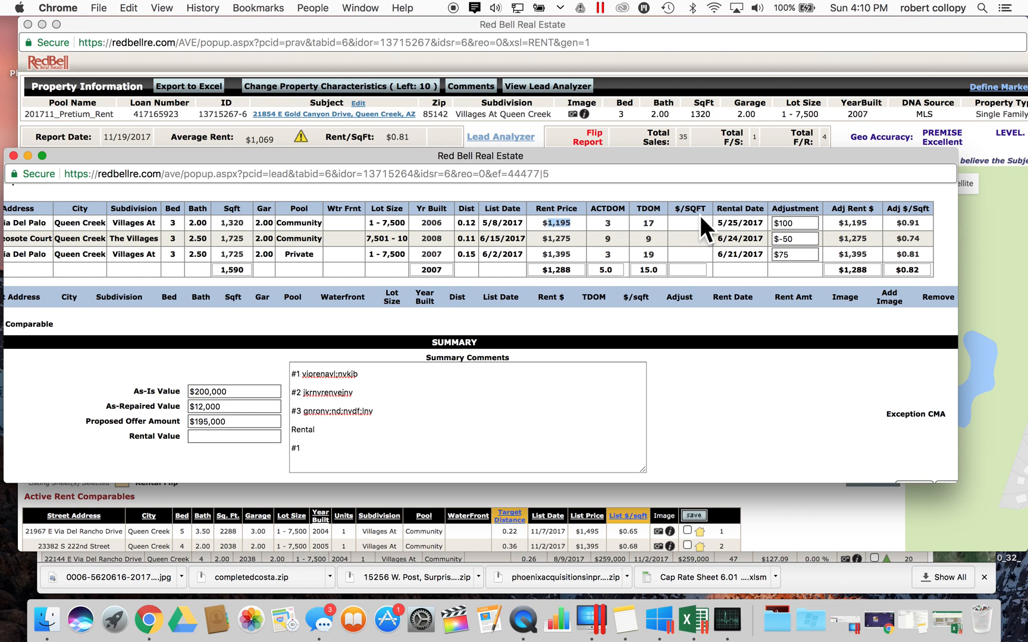
pyautogui.scroll(5, 856, 227)
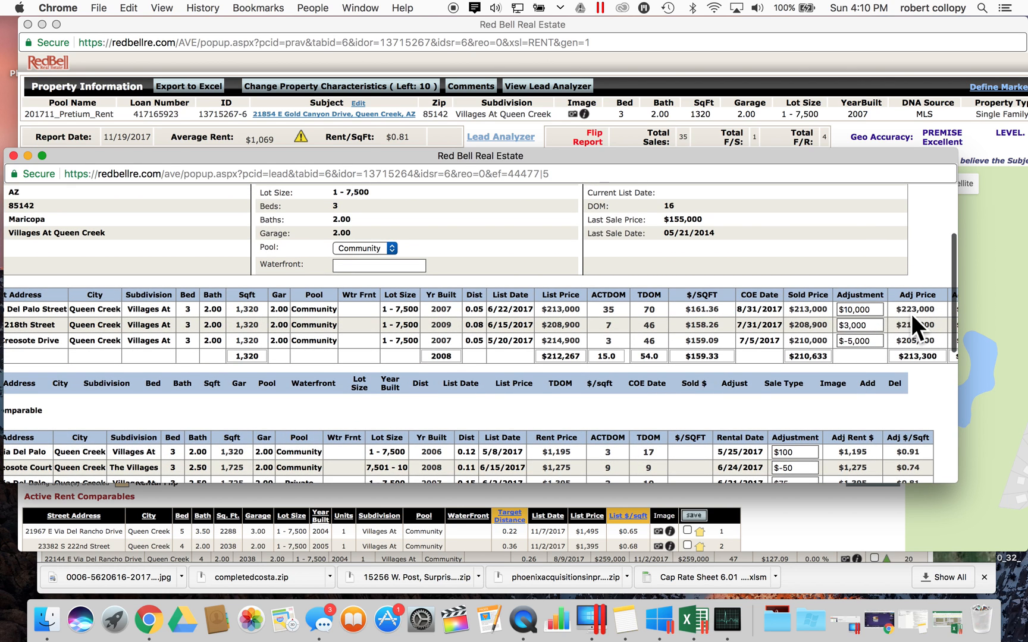
pyautogui.click(850, 308)
pyautogui.press('BackSpace')
pyautogui.press('BackSpace')
pyautogui.click(851, 259)
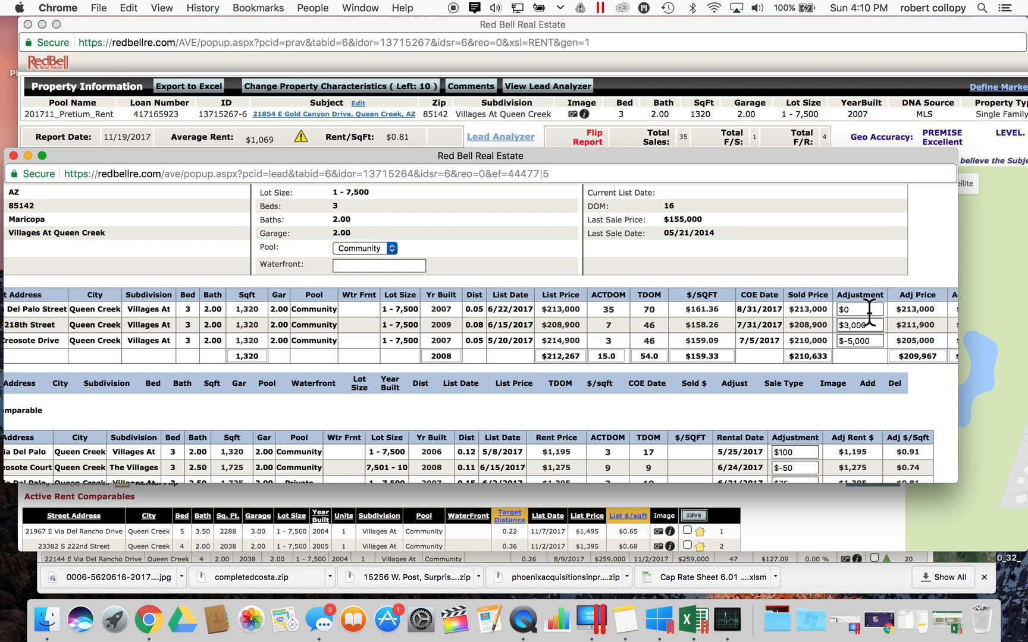
pyautogui.scroll(-3, 851, 376)
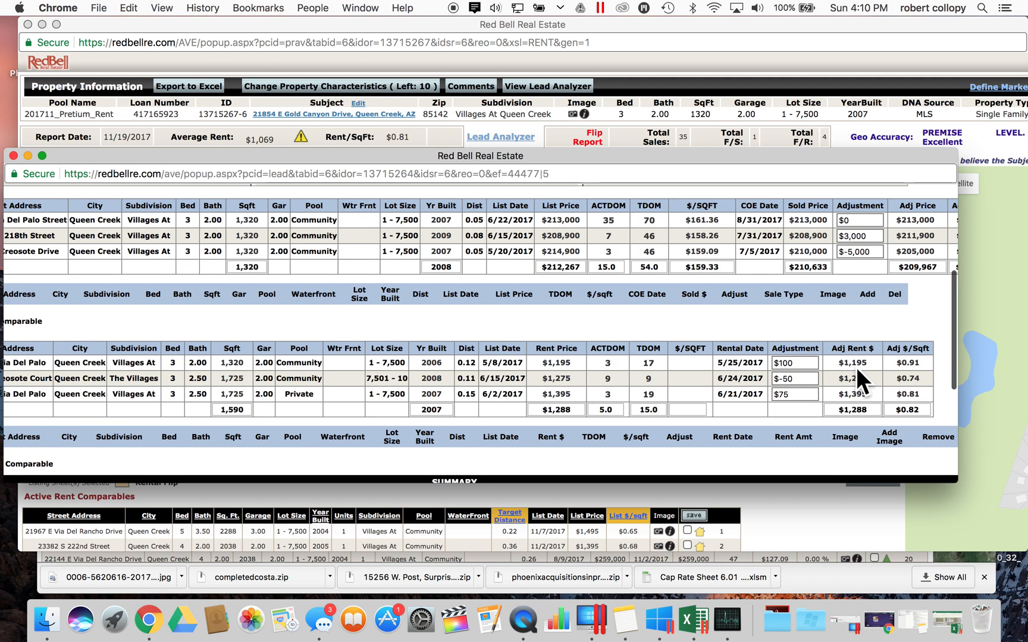
pyautogui.scroll(-1, 857, 367)
pyautogui.scroll(-4, 855, 367)
pyautogui.hscroll(1, 856, 367)
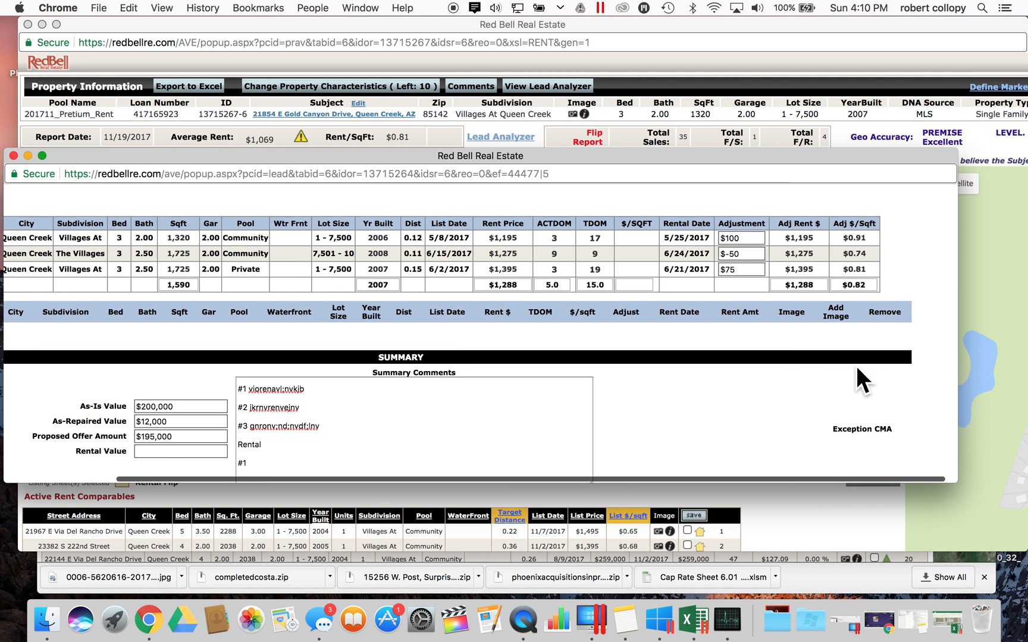
pyautogui.hscroll(-2, 777, 317)
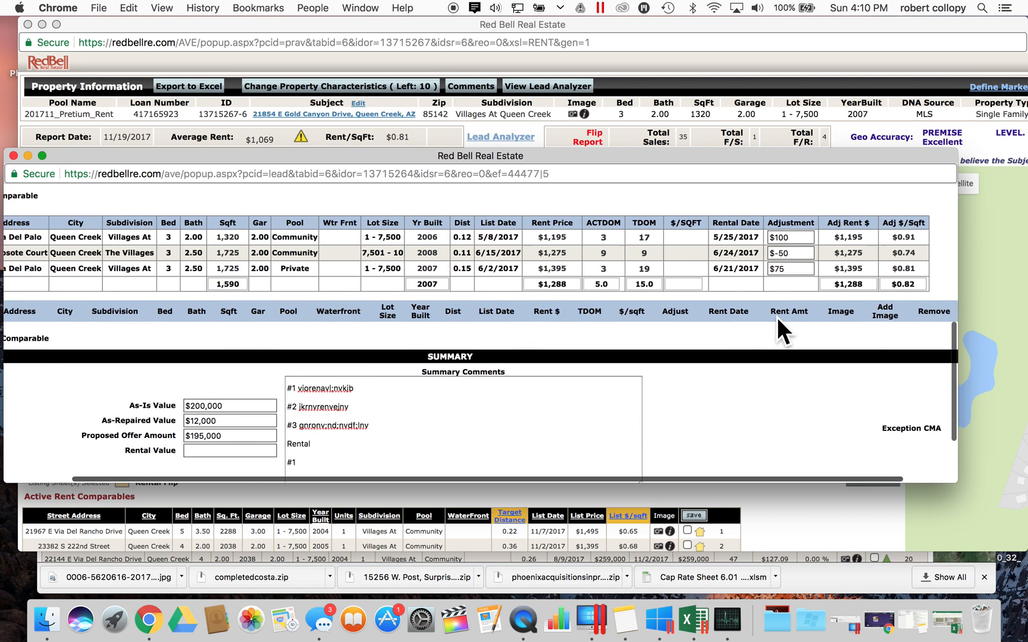
# - After the save is rejected for a blank Rental Value, fill Rental Value with $1
pyautogui.click(245, 451)
pyautogui.write('1')
pyautogui.press('BackSpace')
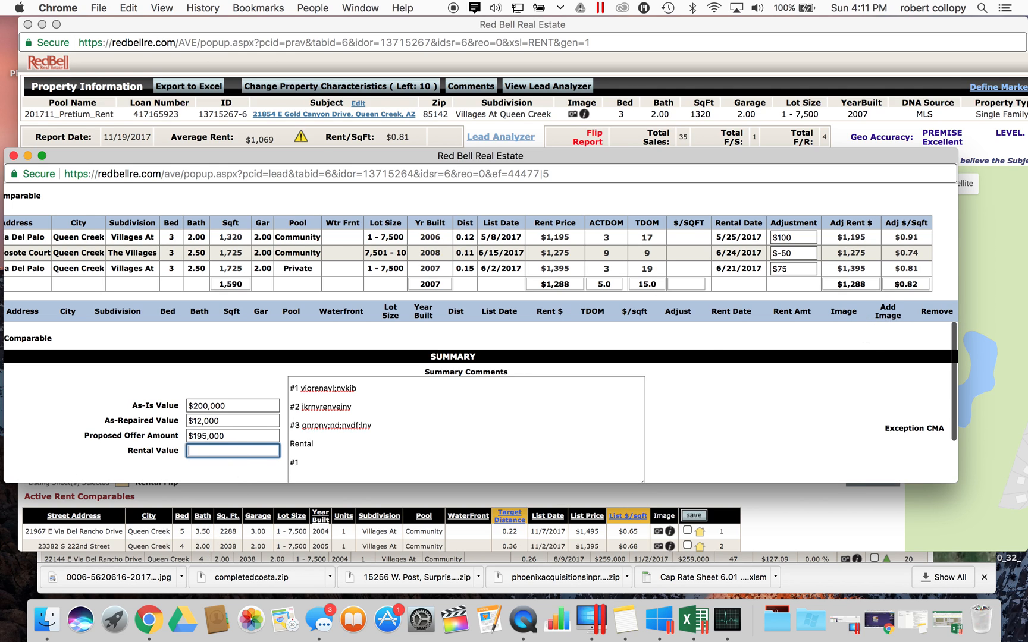
pyautogui.scroll(-3, 713, 350)
pyautogui.click(941, 429)
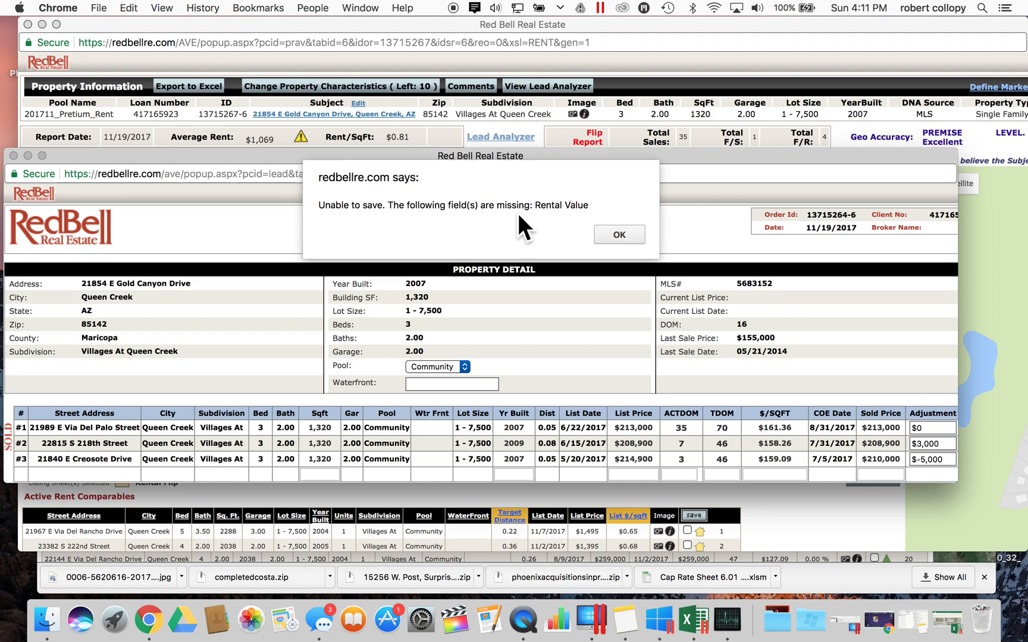
pyautogui.click(623, 234)
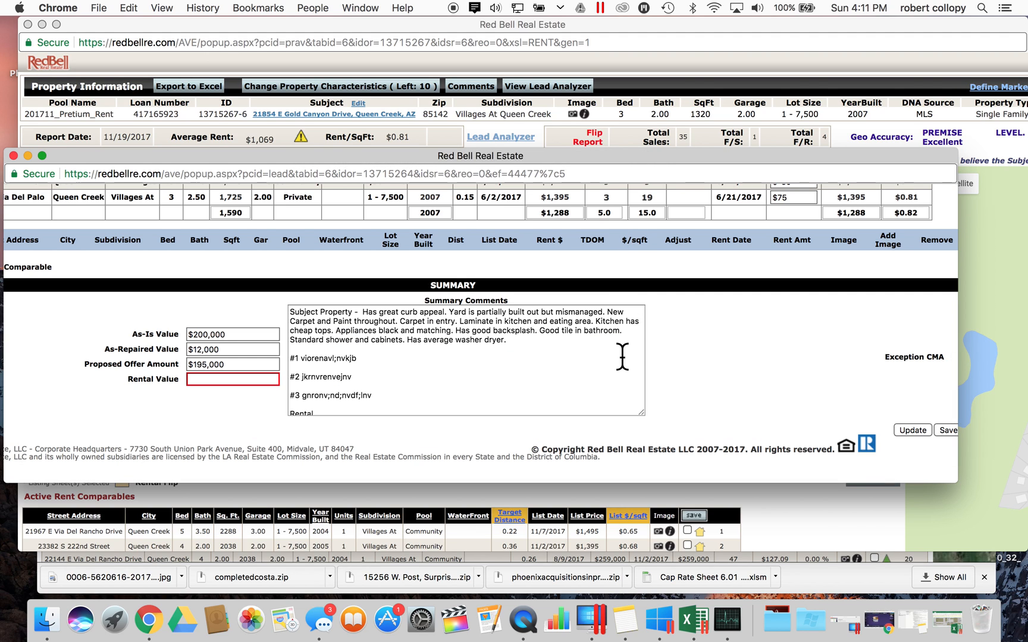
pyautogui.click(252, 379)
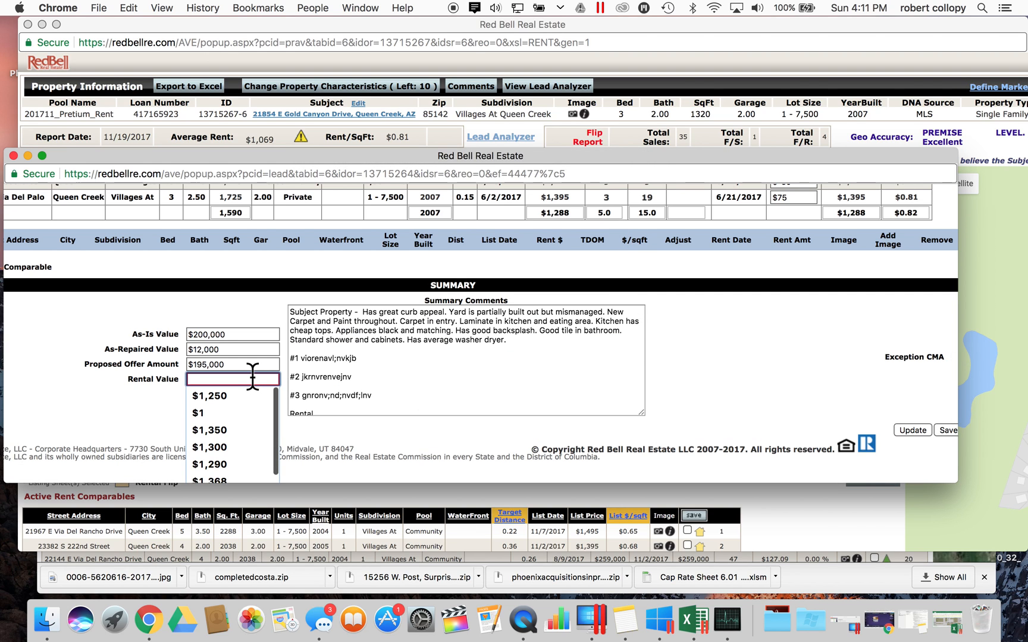
pyautogui.click(249, 408)
pyautogui.scroll(2, 737, 372)
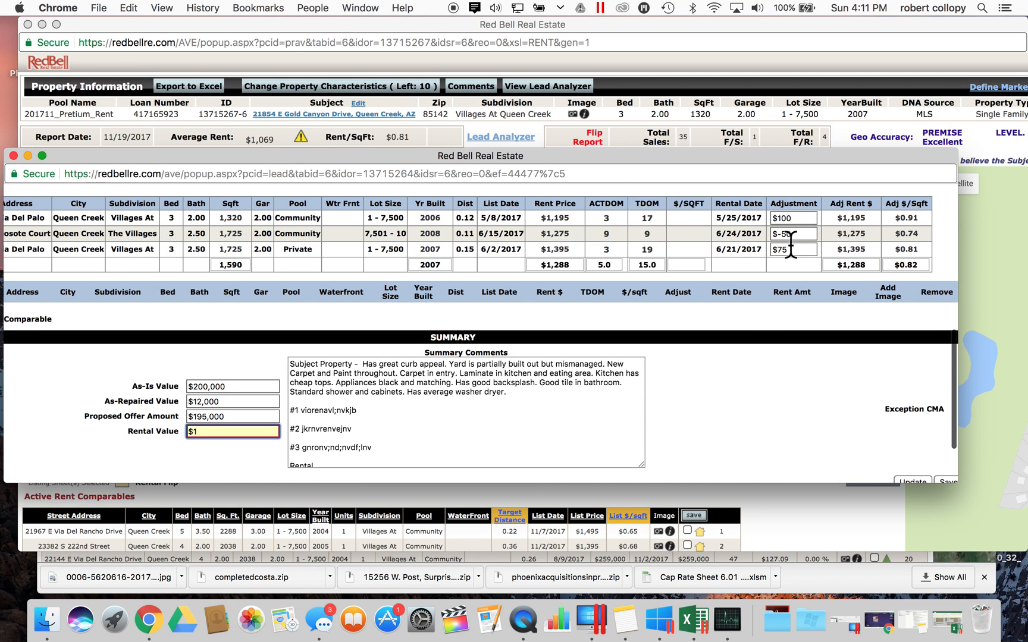
# - Dismiss the numeric-value alert and re-enter 1 as the Rental Value
pyautogui.click(806, 219)
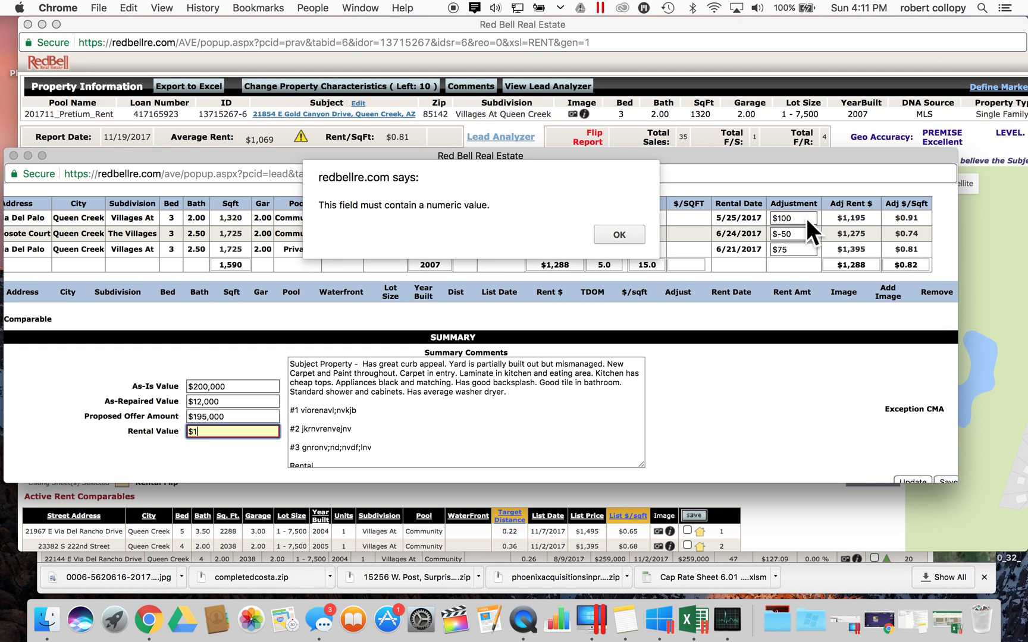
pyautogui.click(617, 232)
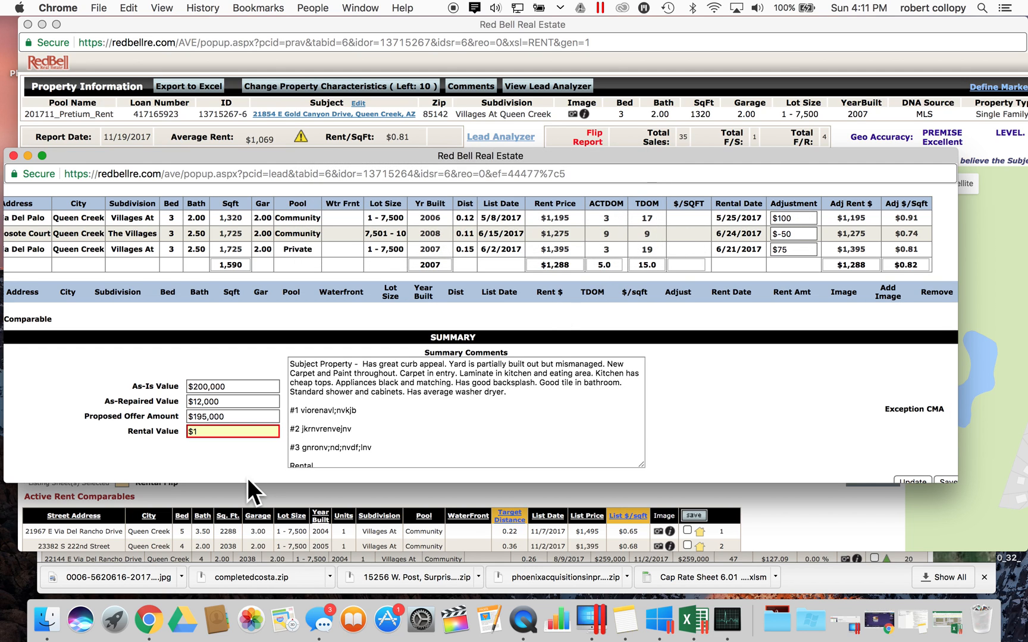
pyautogui.click(236, 436)
pyautogui.press('BackSpace')
pyautogui.press('BackSpace')
pyautogui.write('1')
pyautogui.click(220, 474)
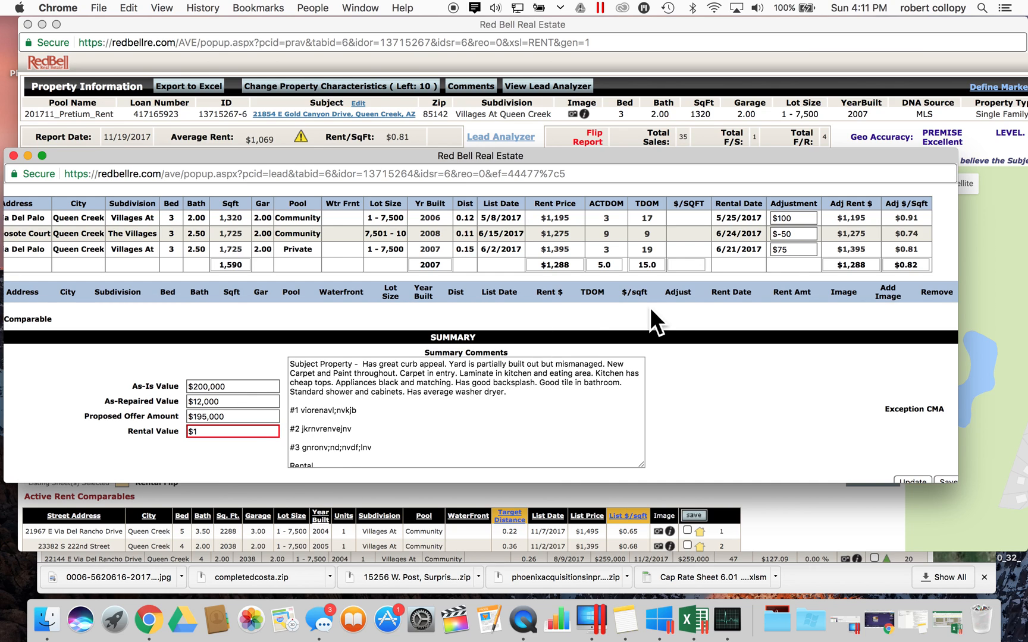
# - Set the first rent comparable's adjustment to $0 and save the review form
pyautogui.click(804, 219)
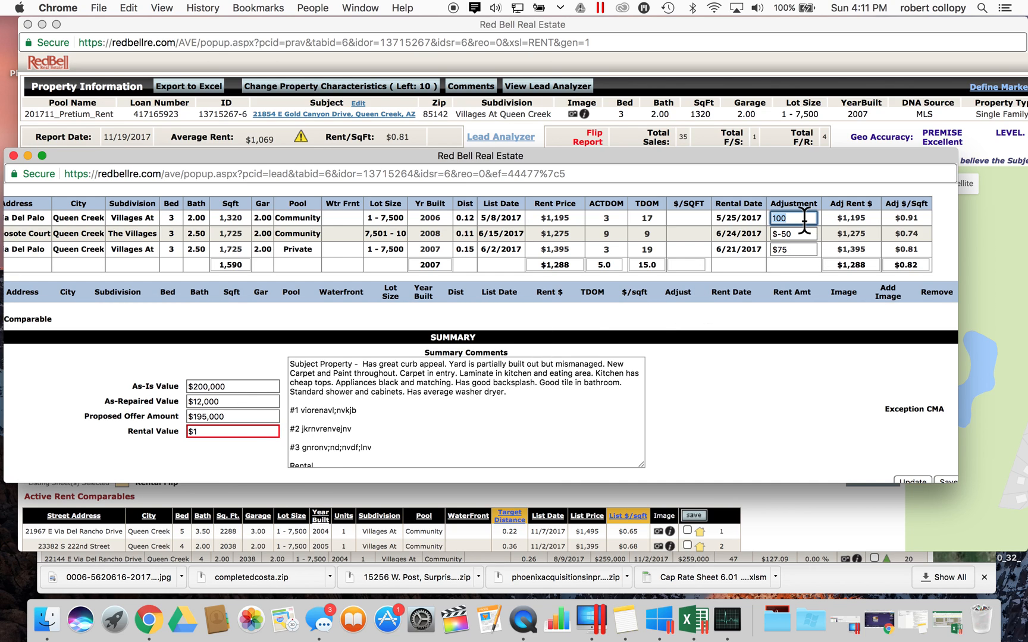
pyautogui.write('0')
pyautogui.click(744, 236)
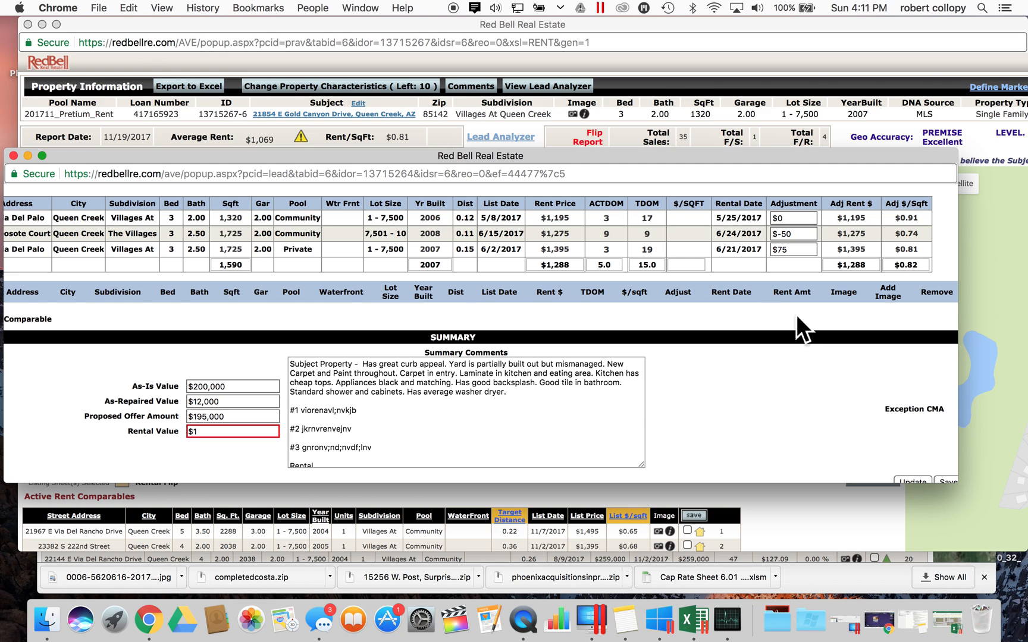
pyautogui.scroll(-3, 784, 361)
pyautogui.click(944, 431)
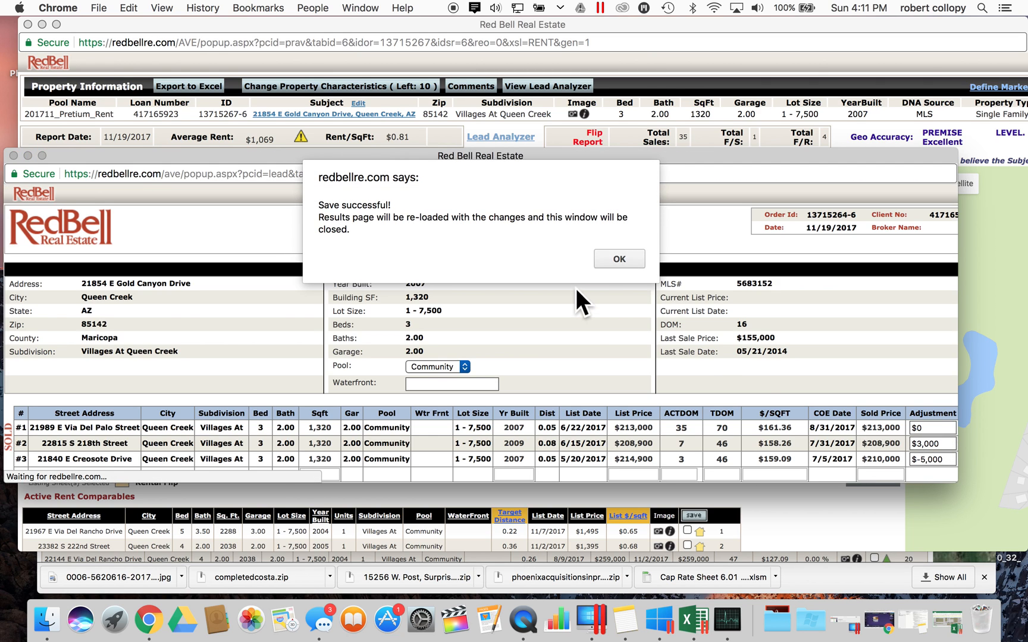
# - Acknowledge the save, reopen the review form, and check the 1,297 adjusted rent total
pyautogui.click(626, 260)
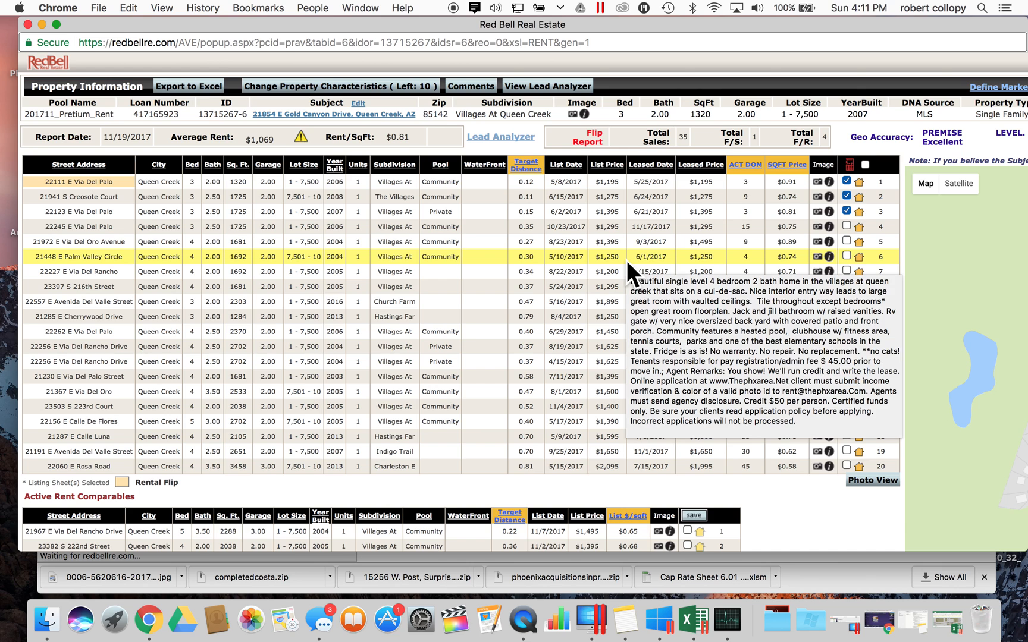
pyautogui.click(28, 24)
pyautogui.click(605, 200)
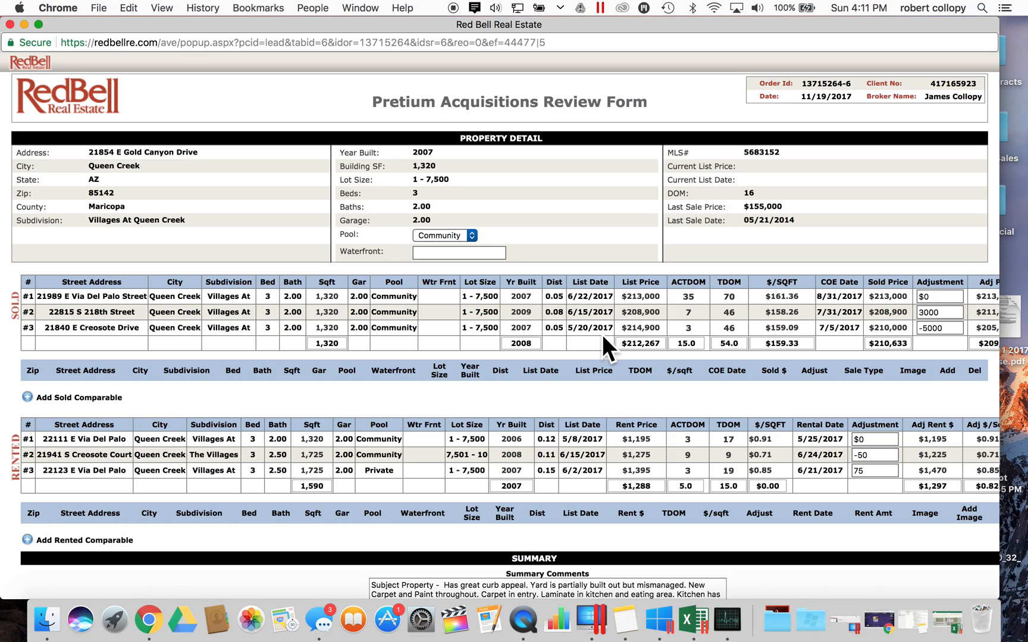
pyautogui.scroll(-3, 602, 335)
pyautogui.hscroll(3, 602, 334)
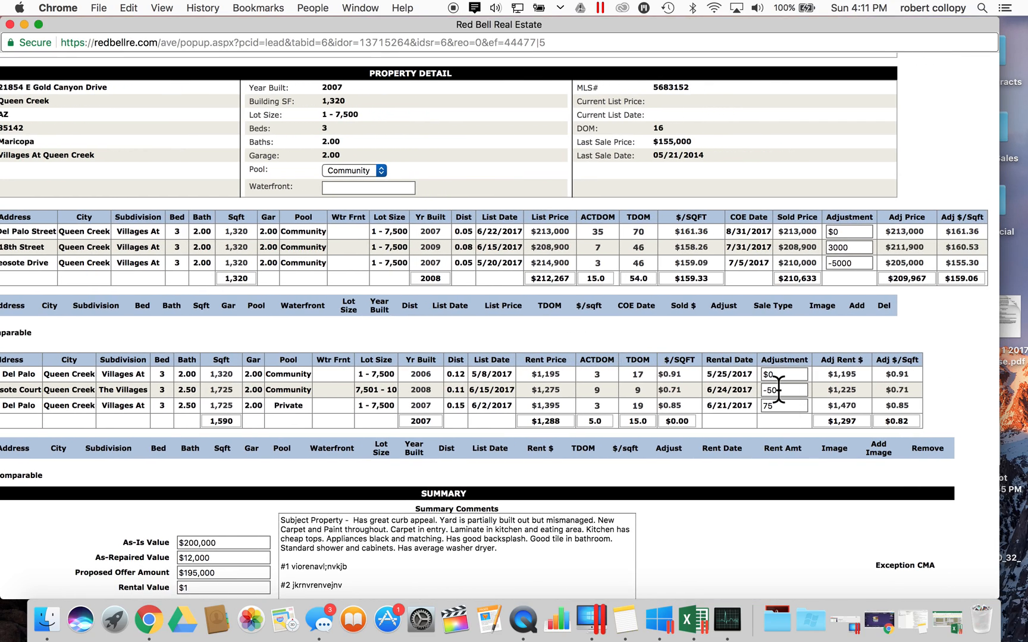
pyautogui.scroll(-2, 779, 390)
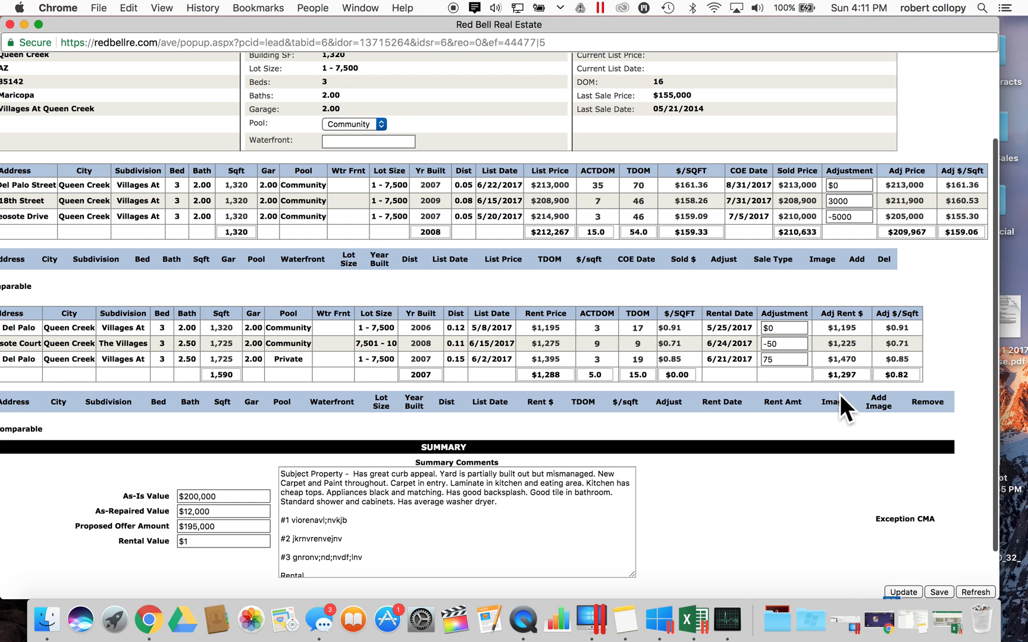
pyautogui.doubleClick(847, 376)
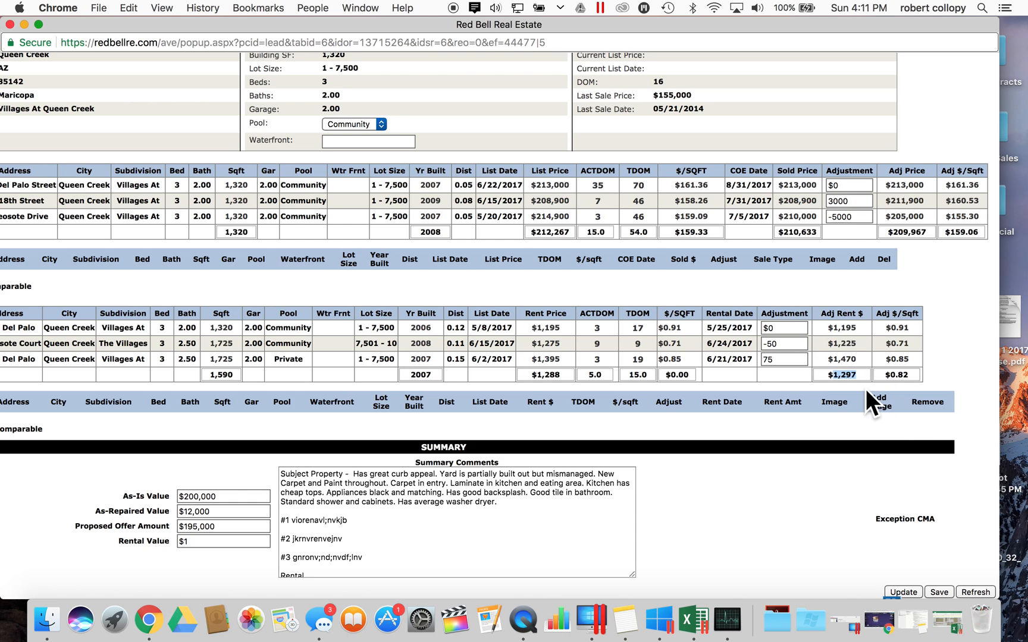
pyautogui.scroll(-2, 838, 389)
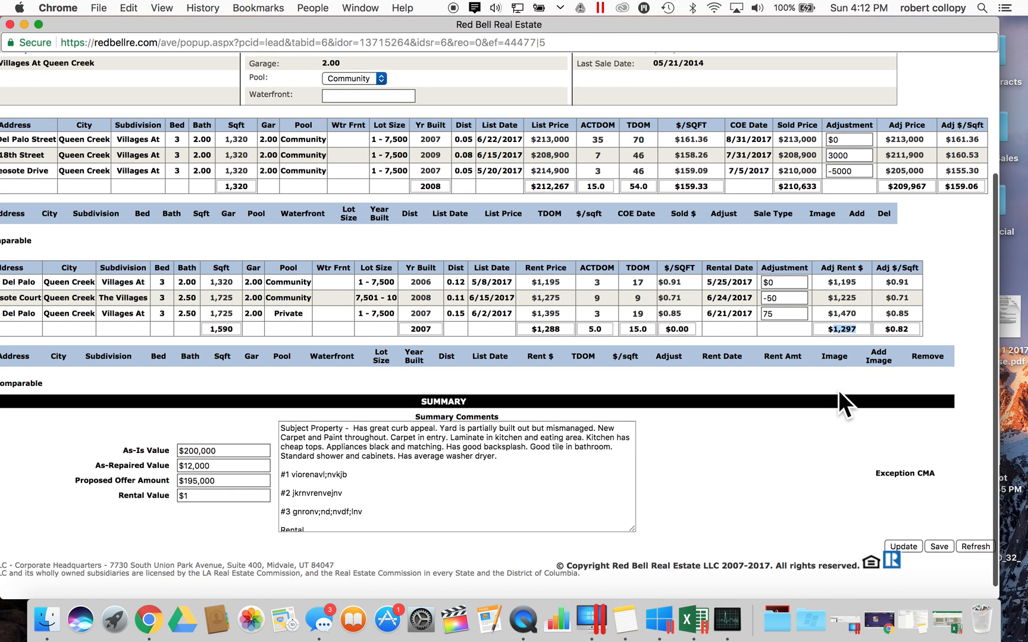
pyautogui.hscroll(-2, 838, 390)
# - Change Rental Value to $1,300 and save the review form
pyautogui.click(243, 501)
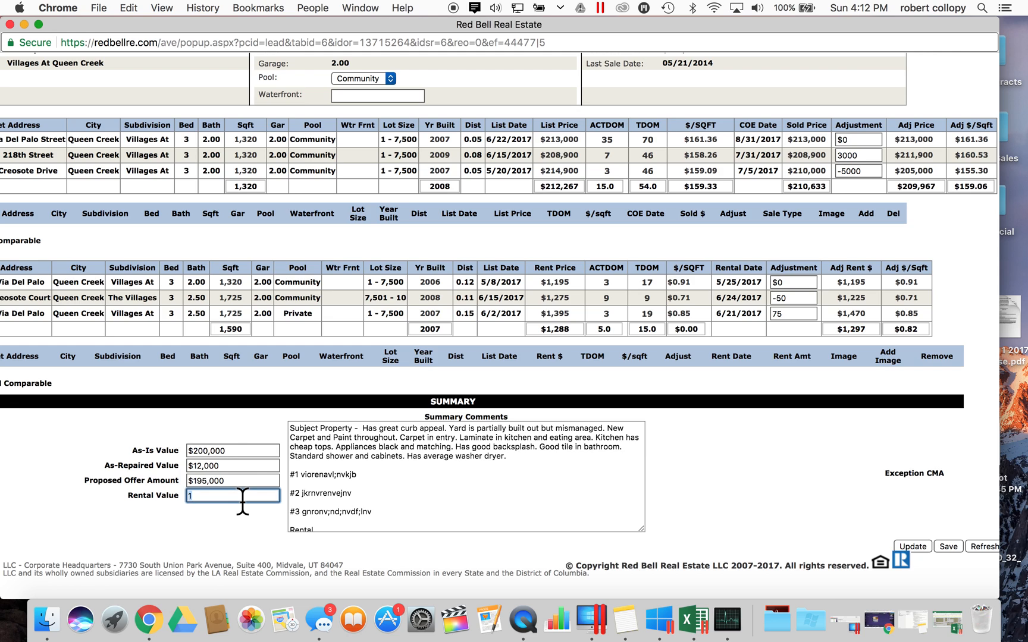
pyautogui.write('1300')
pyautogui.click(230, 513)
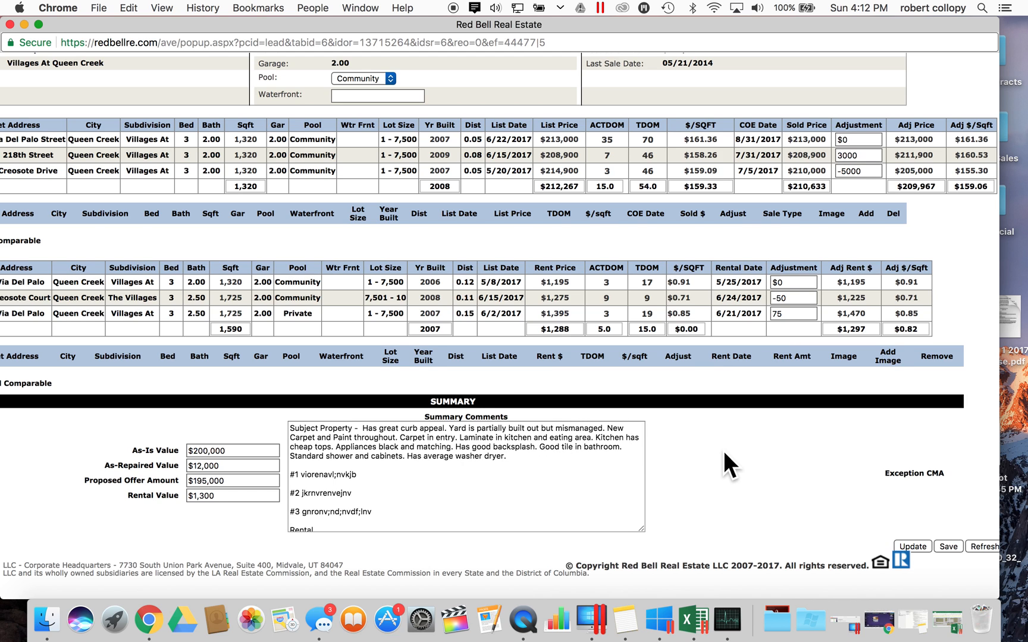
pyautogui.hscroll(2, 724, 450)
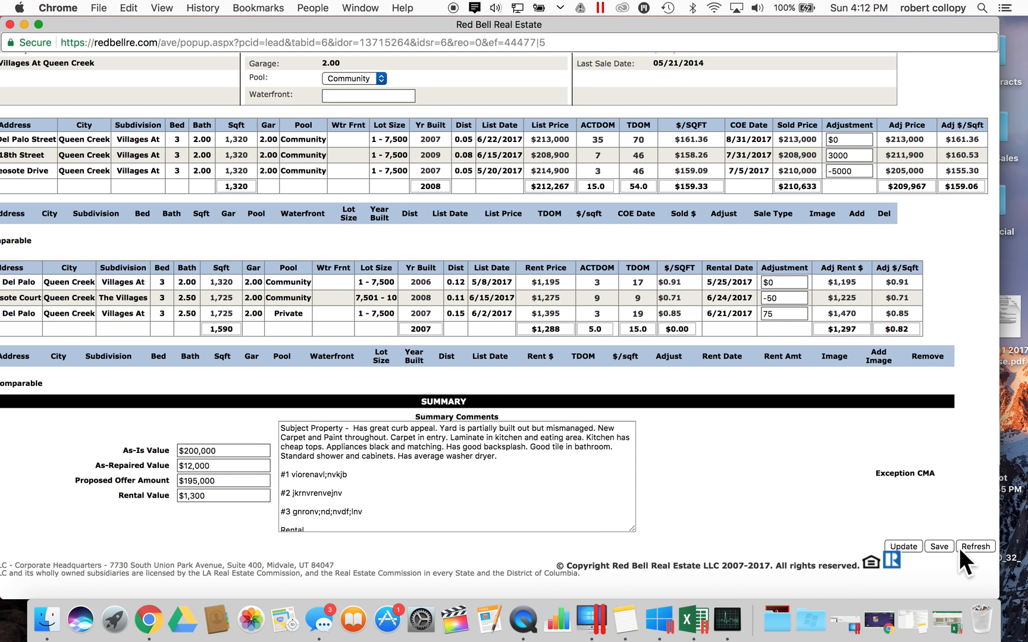
pyautogui.click(938, 546)
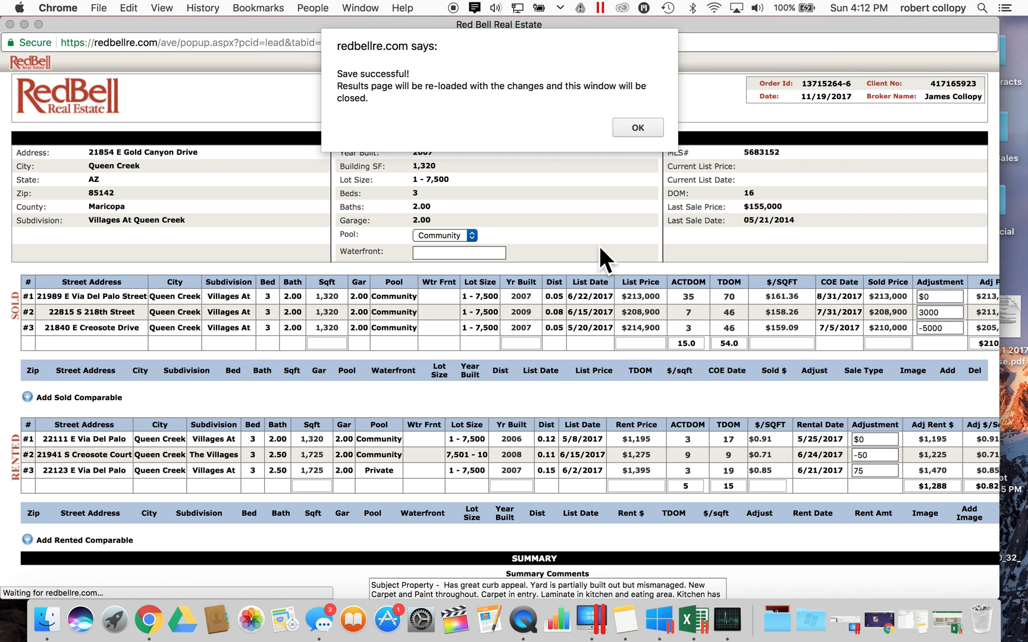
# - Dismiss the save confirmation and view the subject property's rental analysis
pyautogui.click(641, 127)
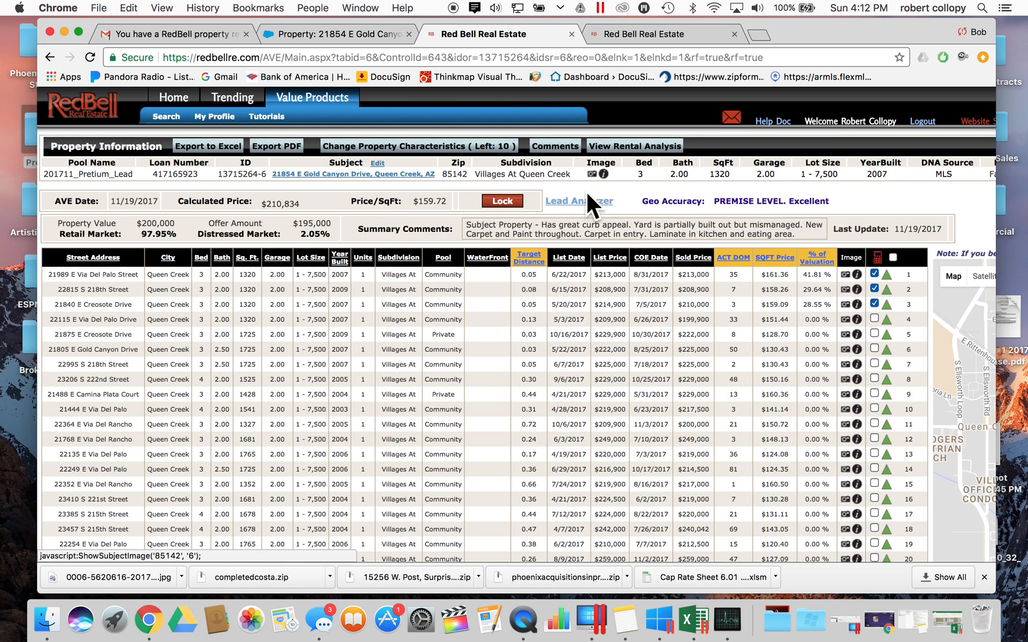
pyautogui.click(606, 146)
pyautogui.moveTo(585, 18); pyautogui.dragTo(583, 65)
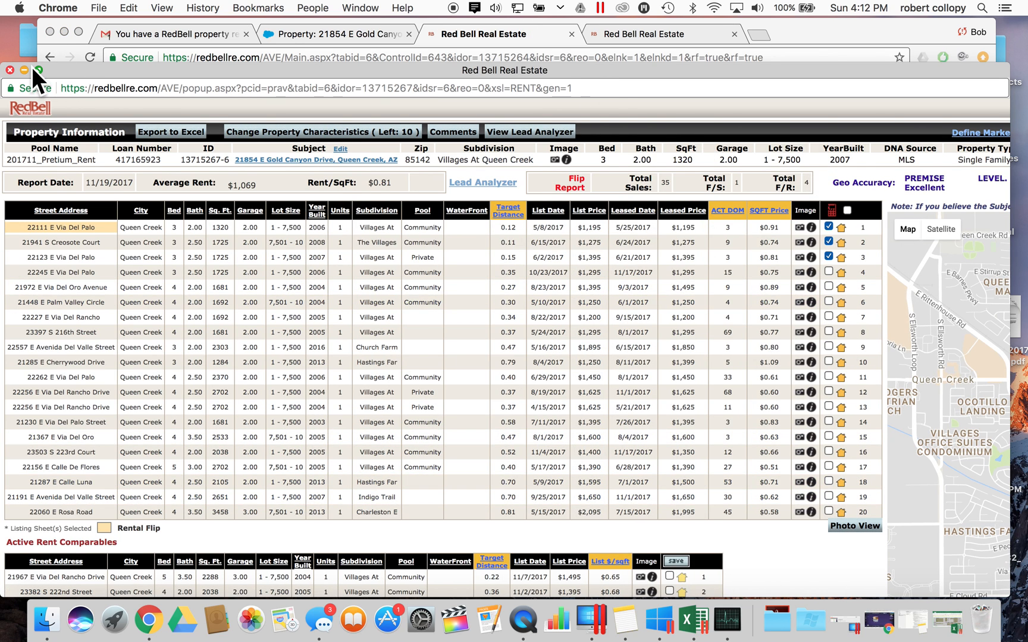
pyautogui.click(11, 69)
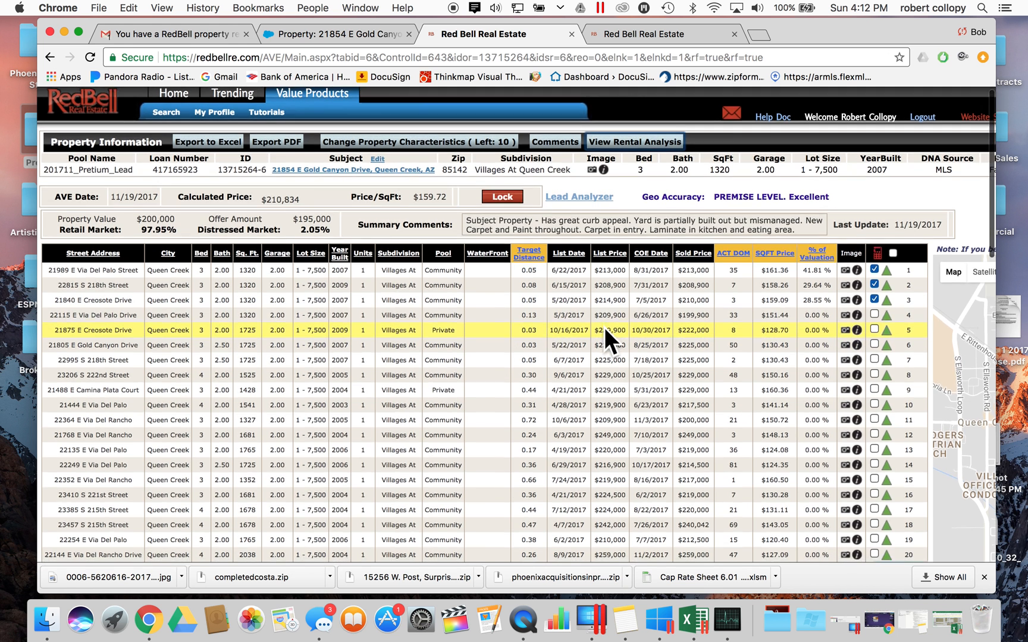
# - Reopen the Pretium Acquisitions Review Form and move its window down to show the tabs
pyautogui.click(501, 196)
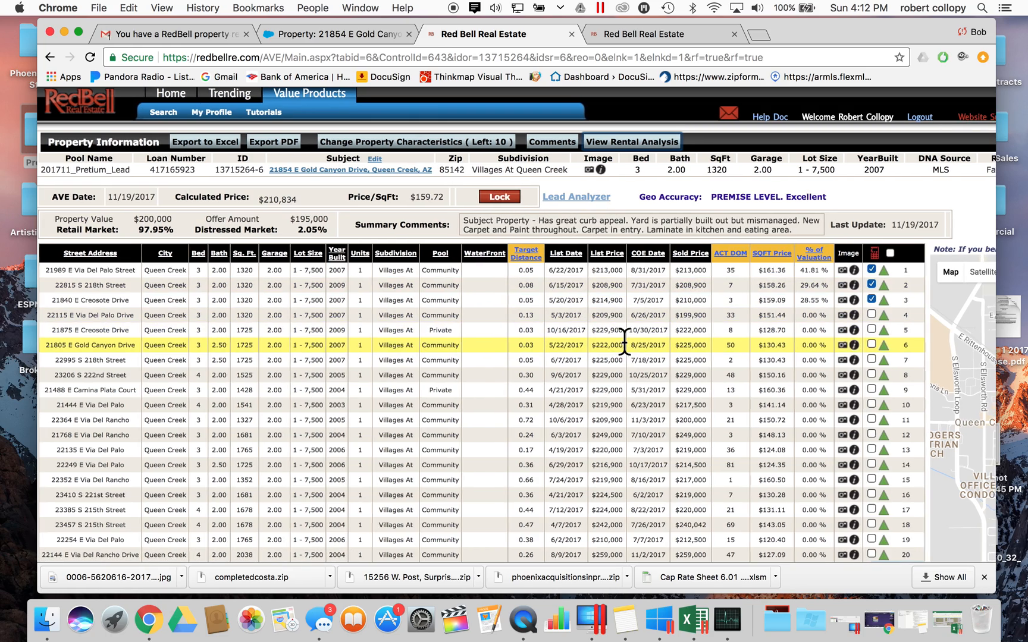
pyautogui.hscroll(5, 623, 339)
pyautogui.hscroll(-10, 543, 339)
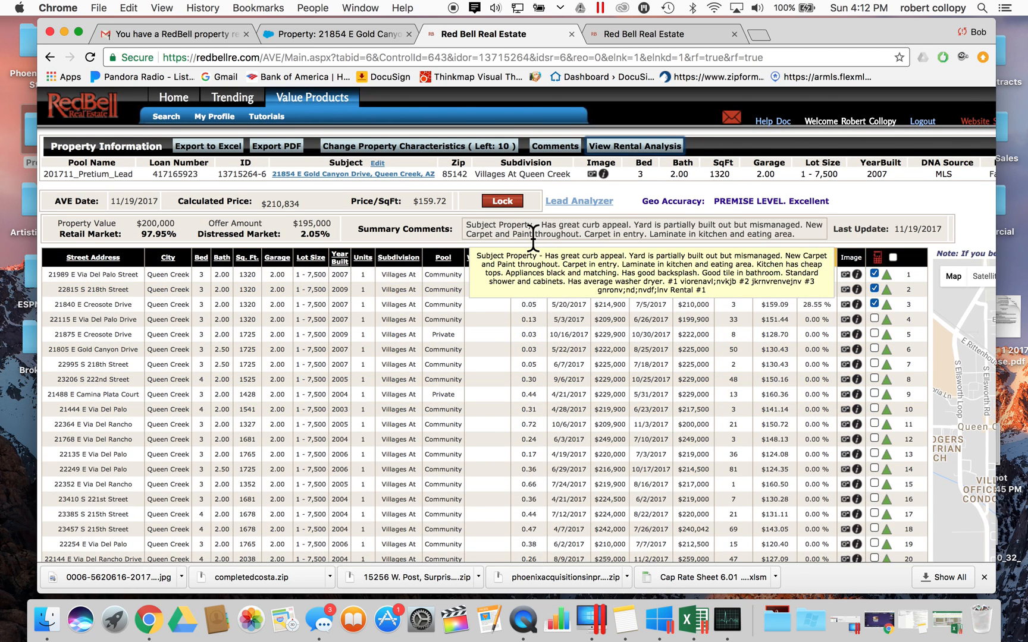
pyautogui.click(586, 200)
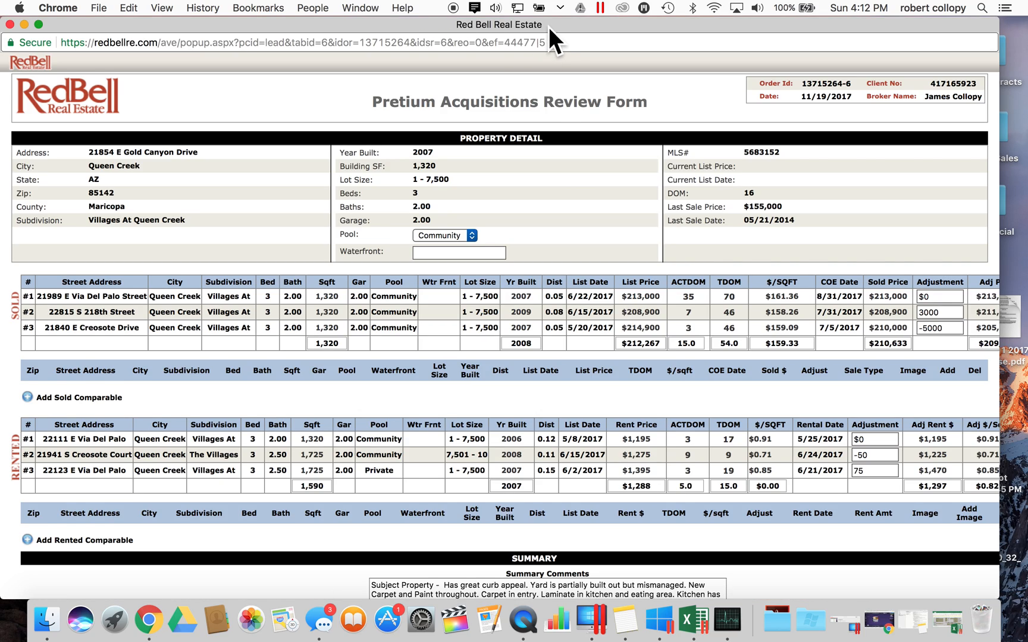
pyautogui.moveTo(549, 27); pyautogui.dragTo(513, 192)
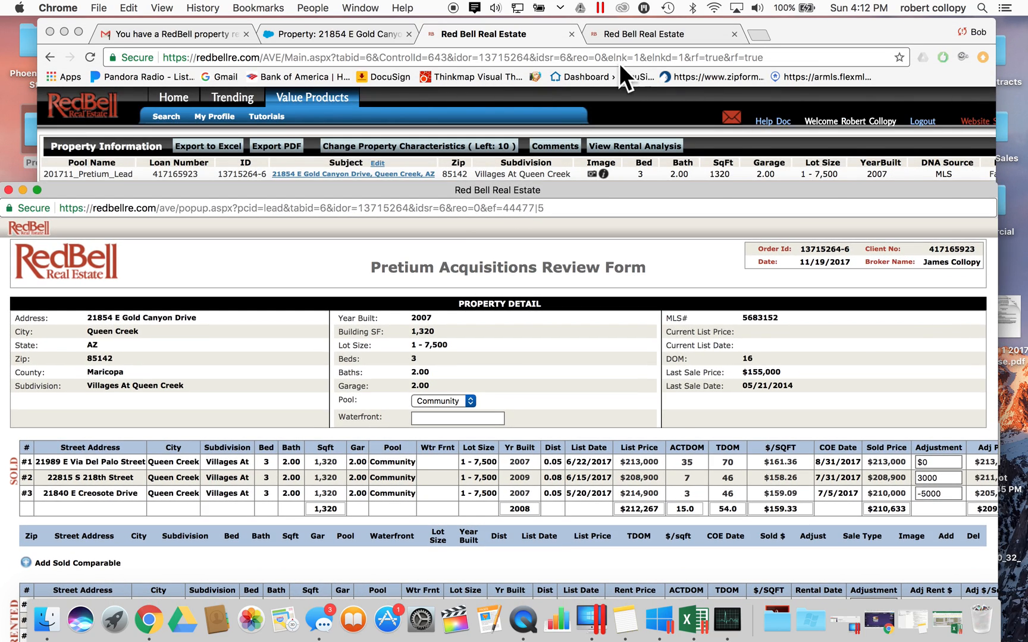
# - Open ARMLS flexmls in a new tab and copy the subject's street address from RedBell
pyautogui.click(756, 34)
pyautogui.click(756, 34)
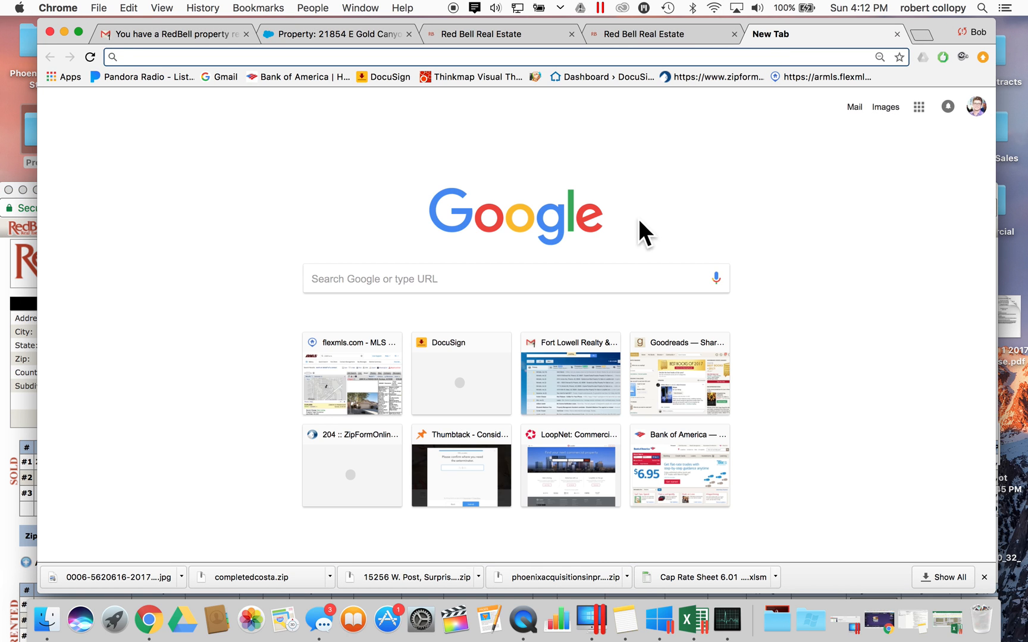
pyautogui.click(815, 77)
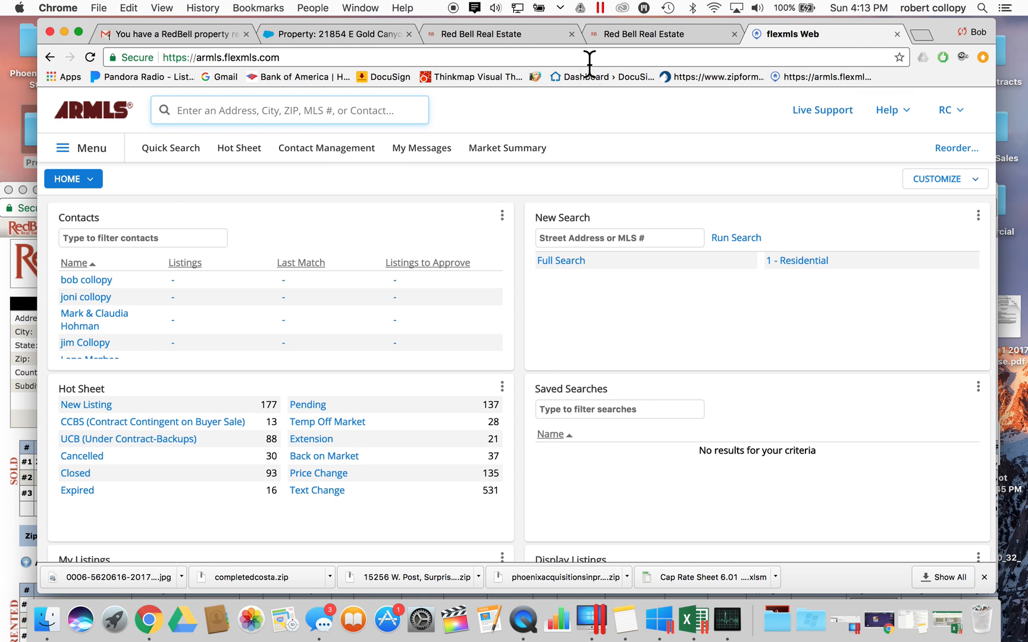
pyautogui.click(657, 32)
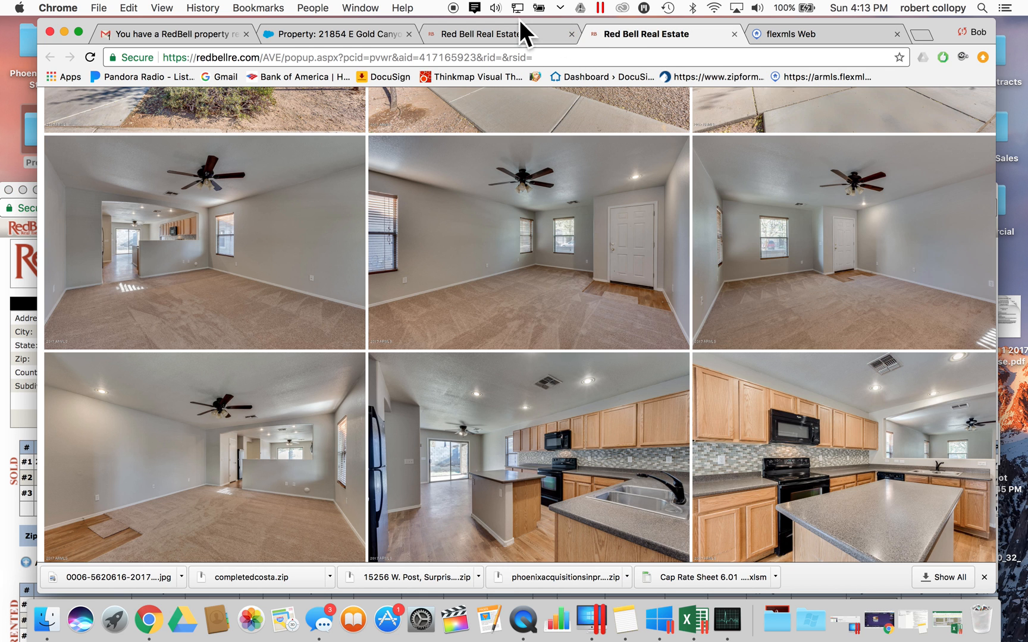
pyautogui.click(519, 39)
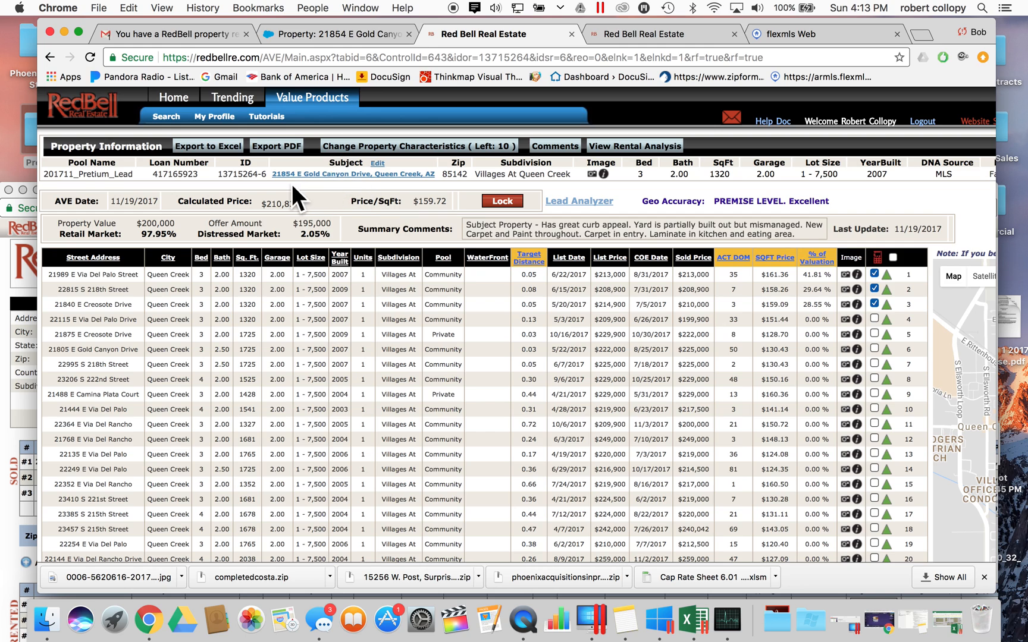
pyautogui.moveTo(272, 174); pyautogui.dragTo(371, 175)
pyautogui.press('super+c')
pyautogui.click(803, 31)
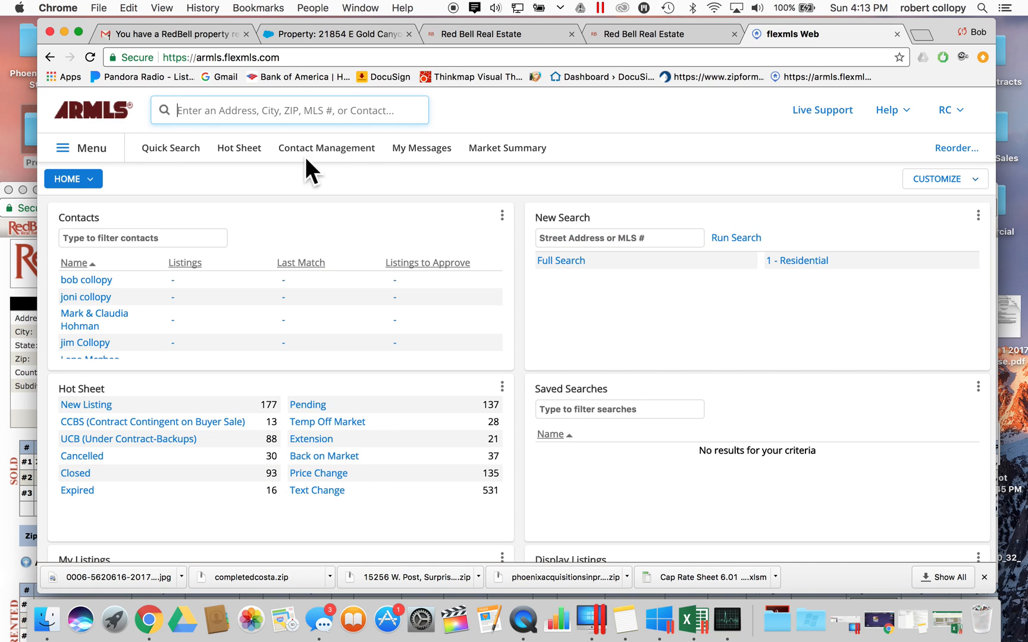
pyautogui.press('super+v')
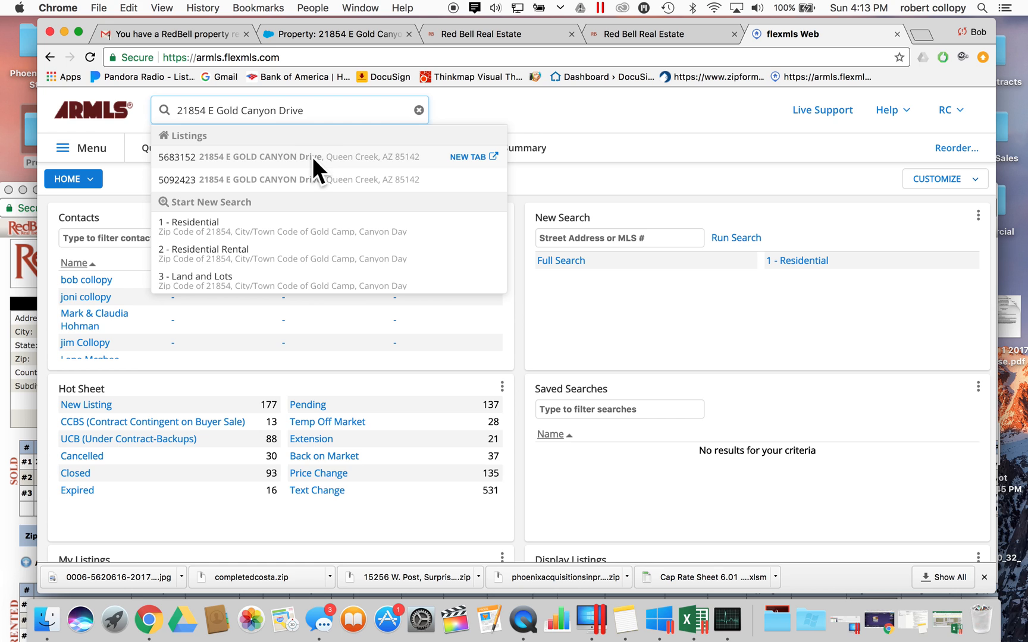
pyautogui.click(313, 158)
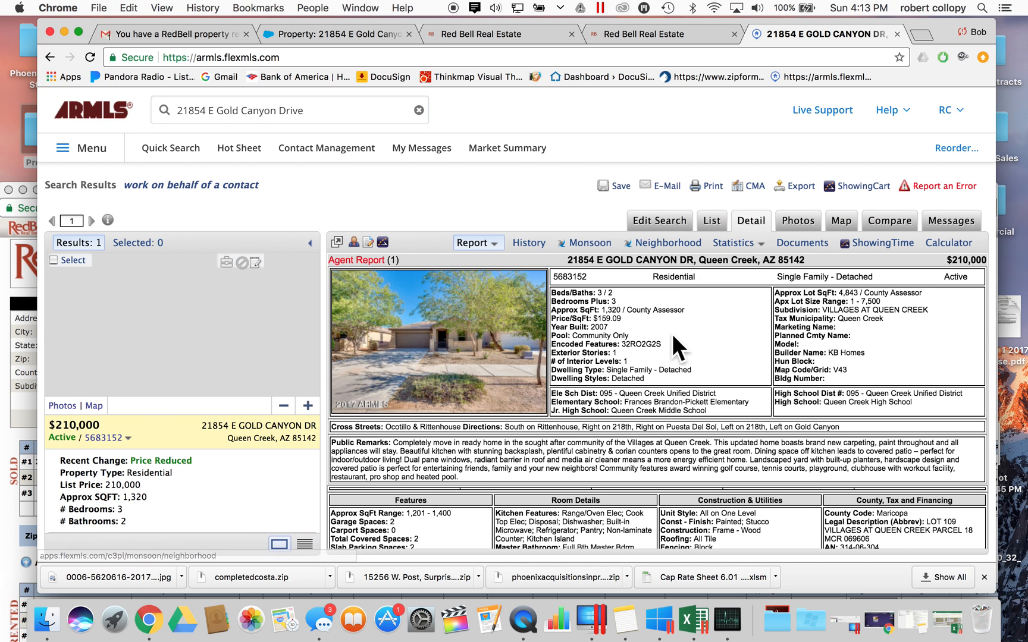
pyautogui.scroll(-1, 612, 381)
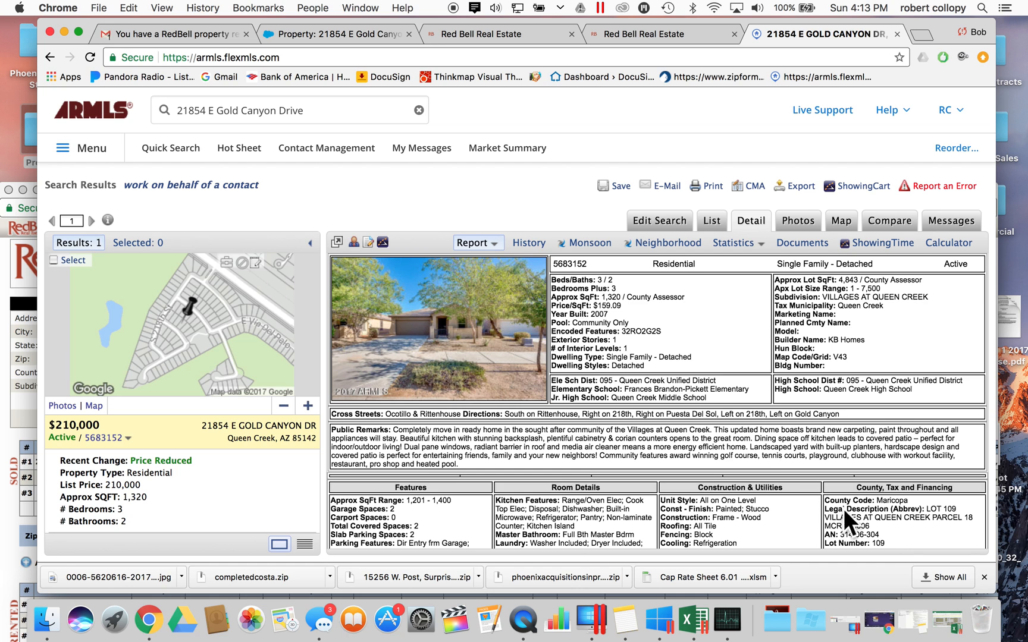
pyautogui.click(949, 624)
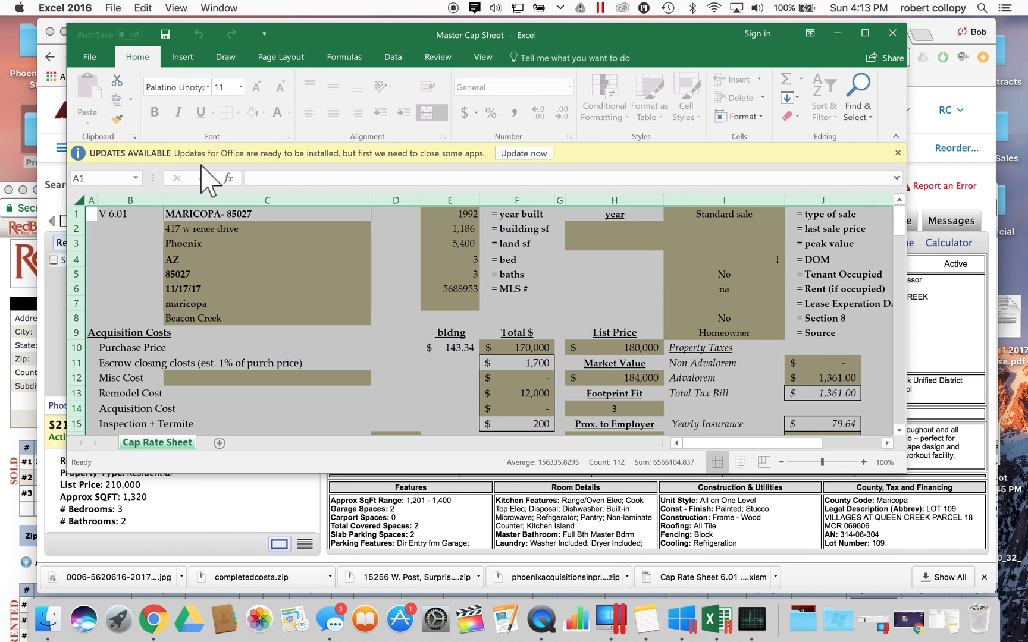
pyautogui.click(138, 215)
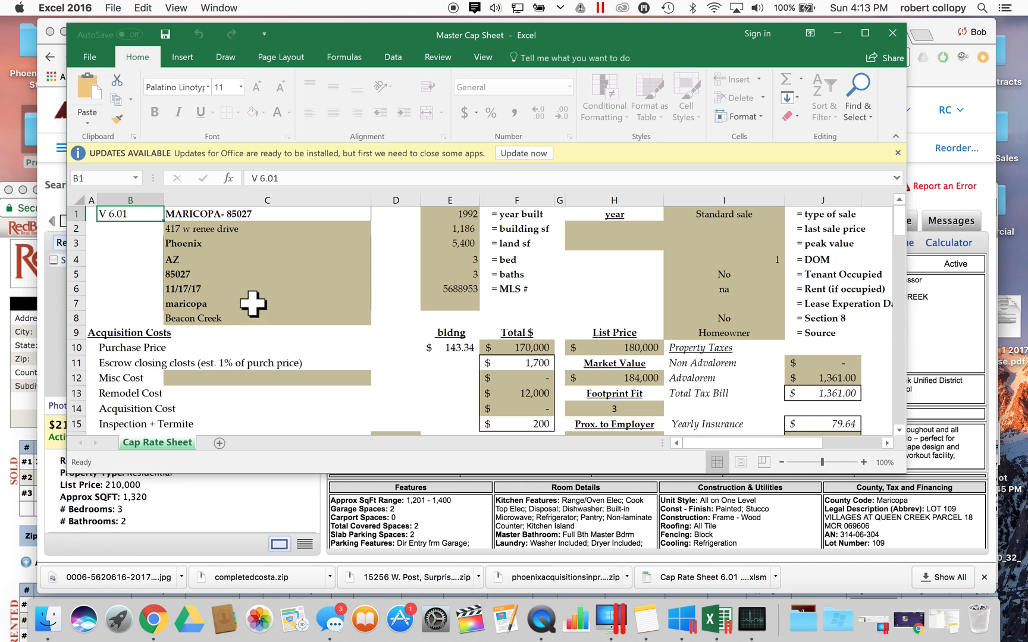
pyautogui.scroll(-3, 294, 335)
pyautogui.scroll(-2, 294, 335)
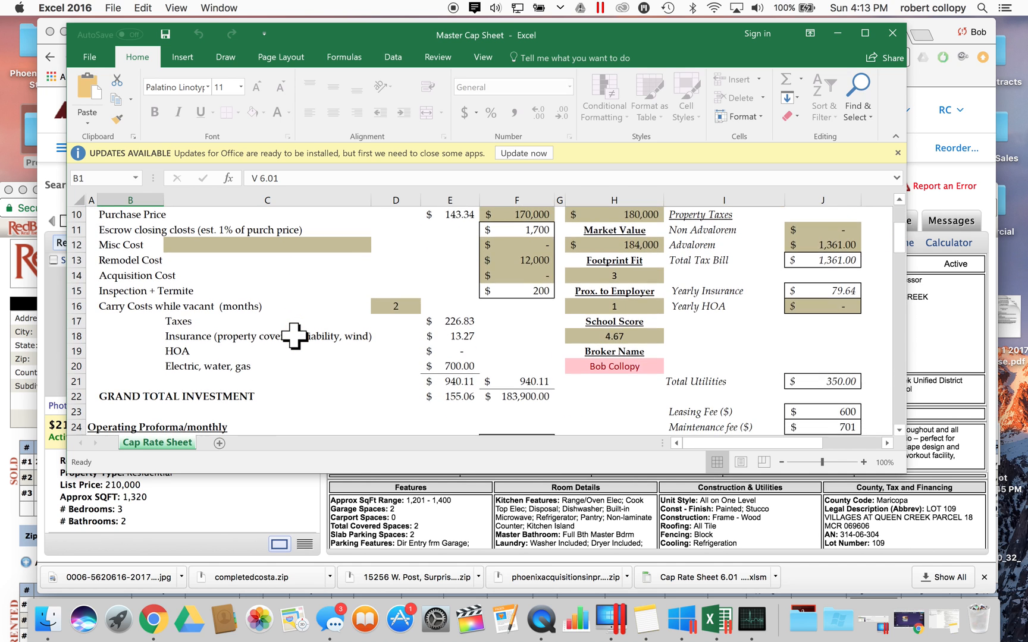
pyautogui.hscroll(3, 294, 334)
pyautogui.hscroll(-3, 294, 335)
pyautogui.scroll(3, 294, 334)
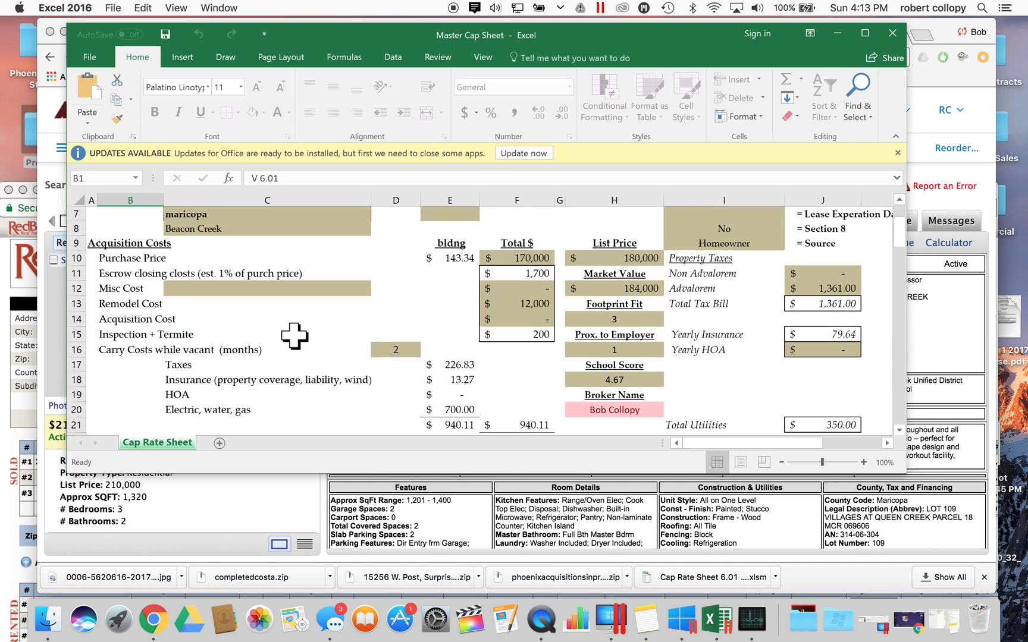
pyautogui.click(276, 231)
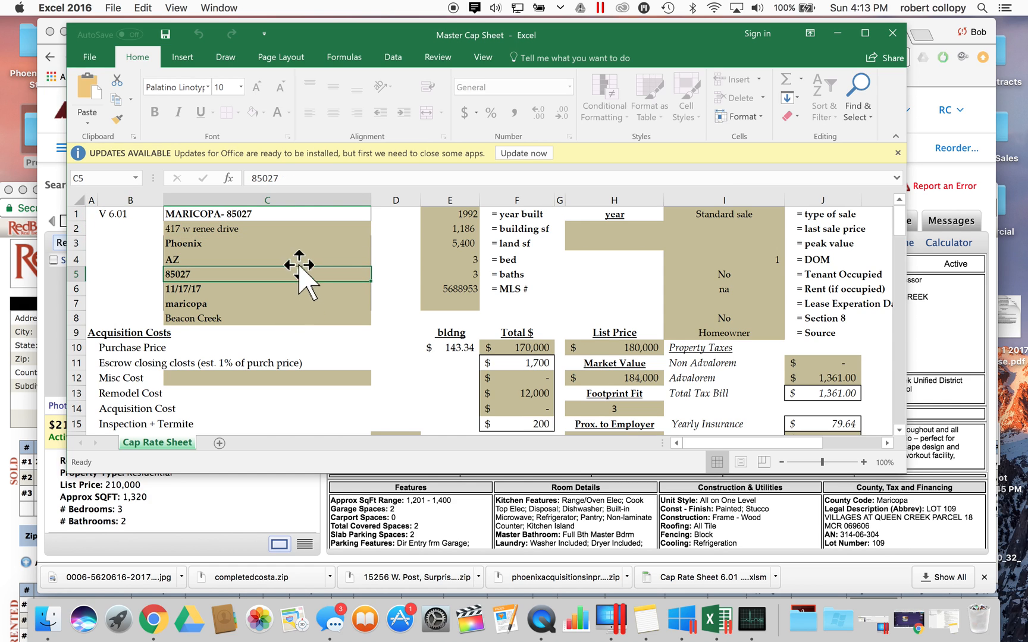
pyautogui.click(323, 262)
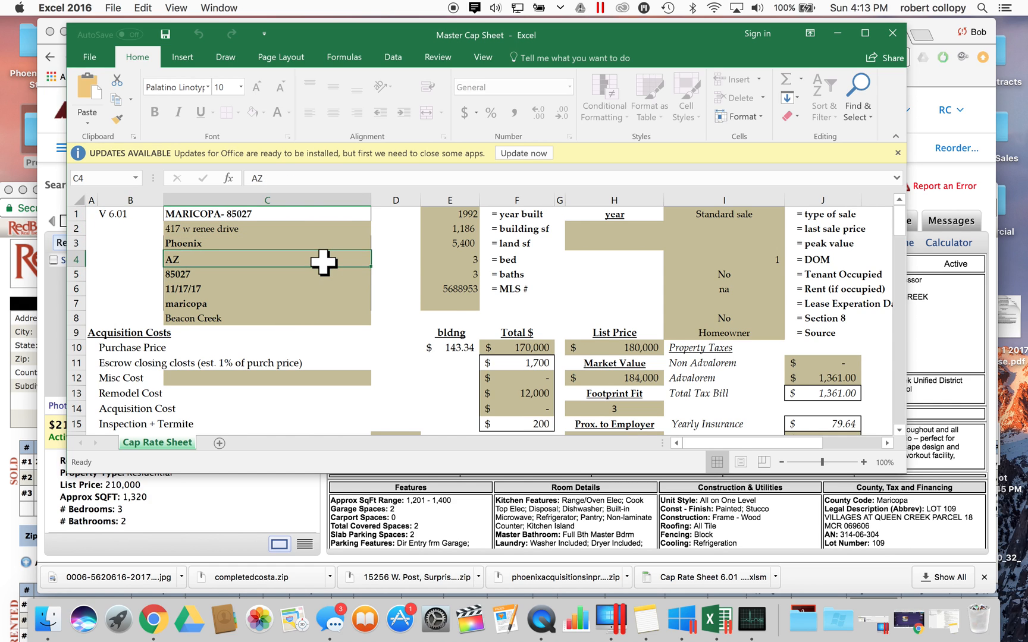
pyautogui.click(460, 287)
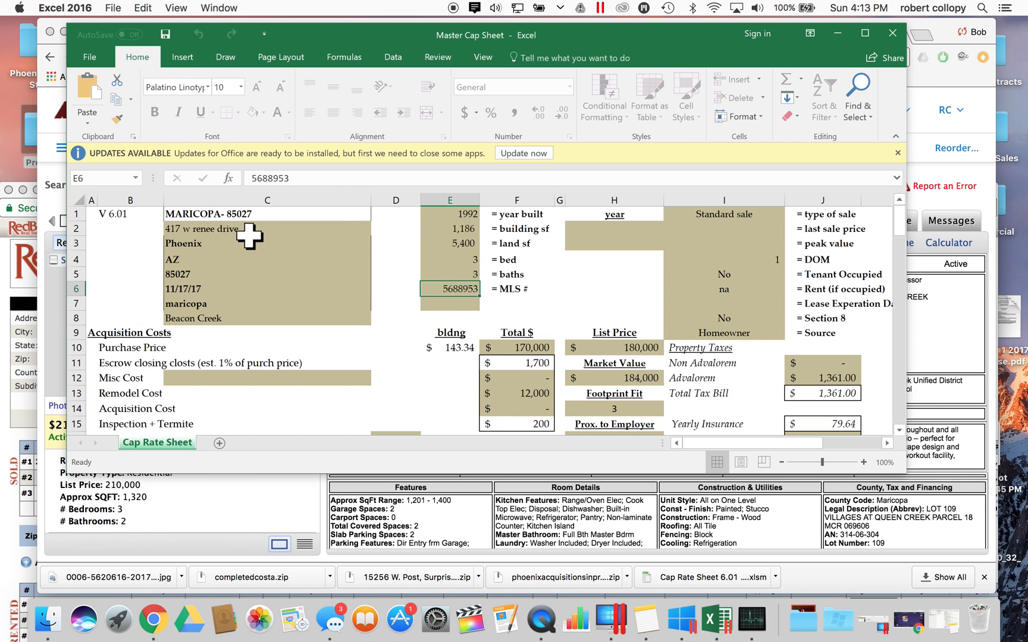
pyautogui.click(308, 239)
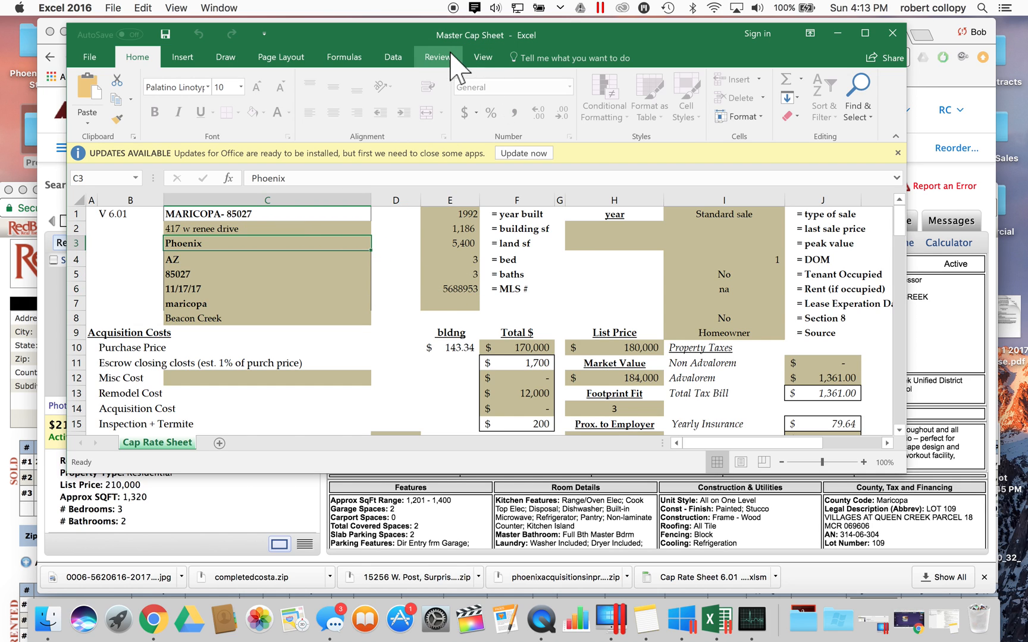
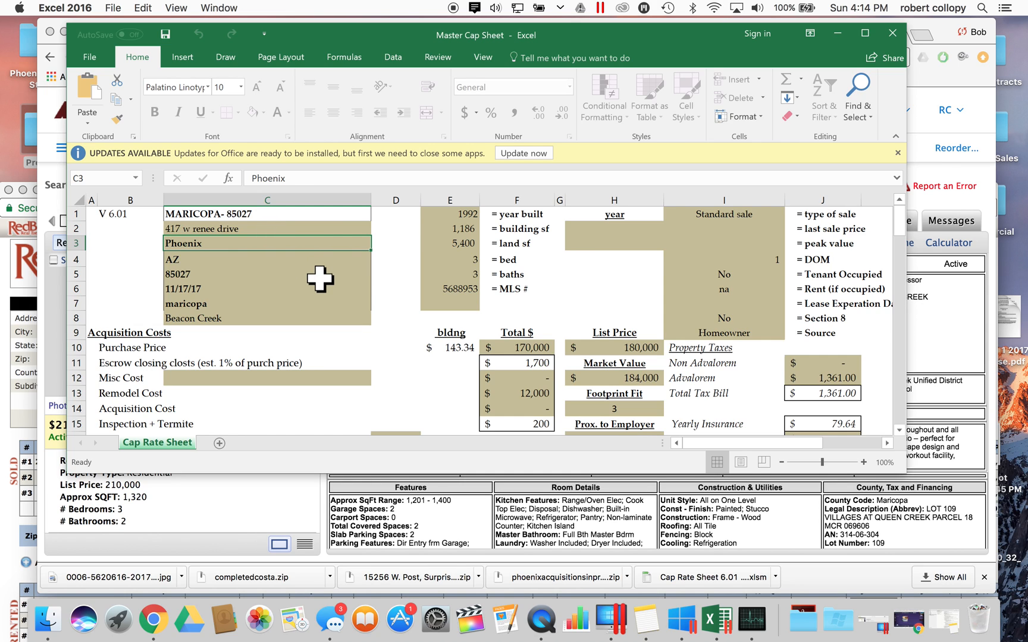
pyautogui.click(298, 229)
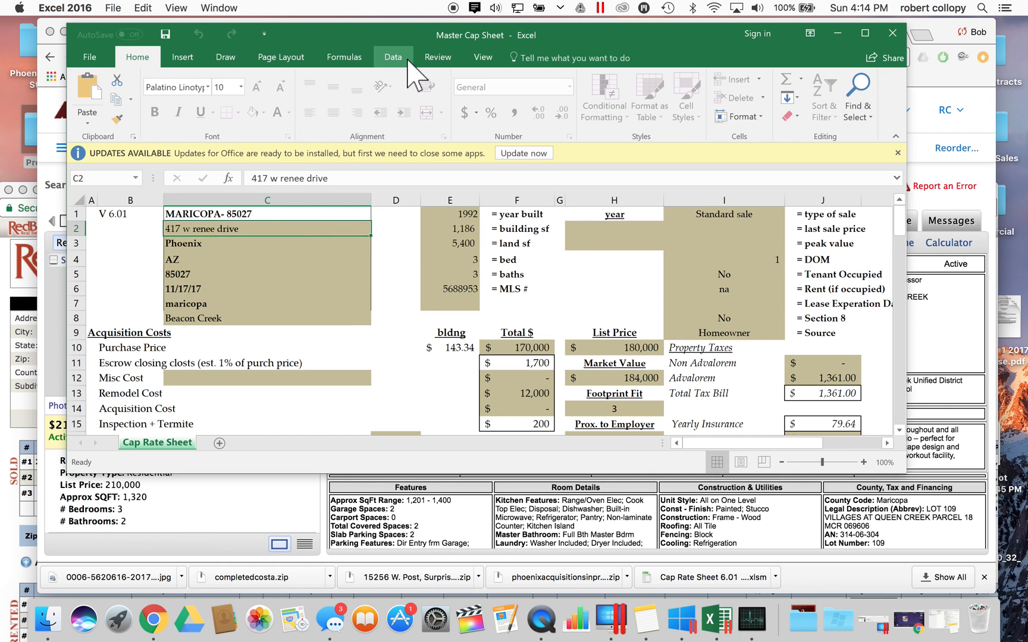
pyautogui.moveTo(366, 31); pyautogui.dragTo(482, 112)
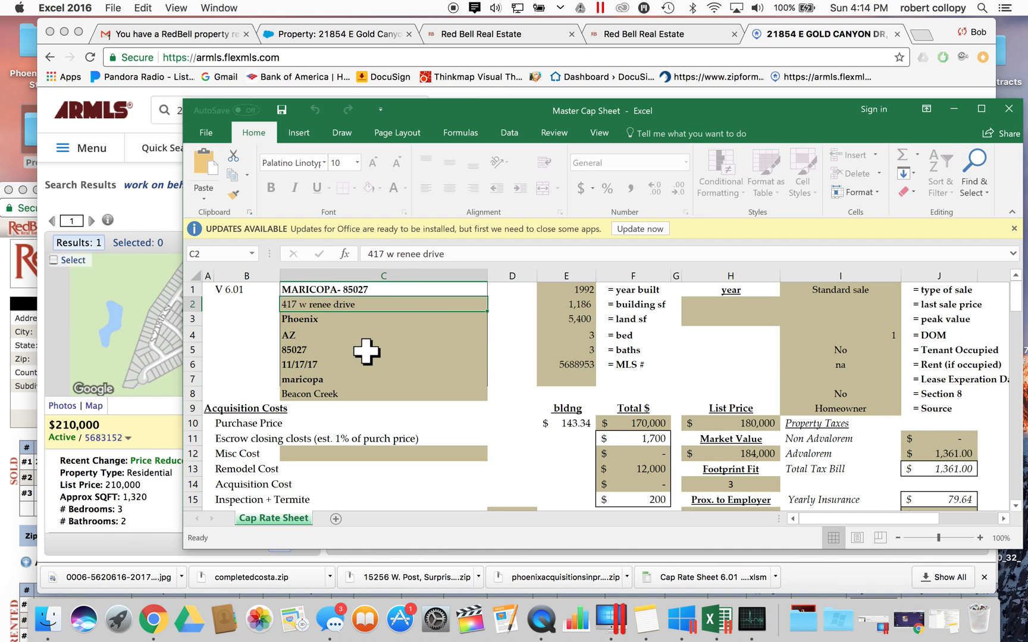
pyautogui.scroll(-3, 366, 351)
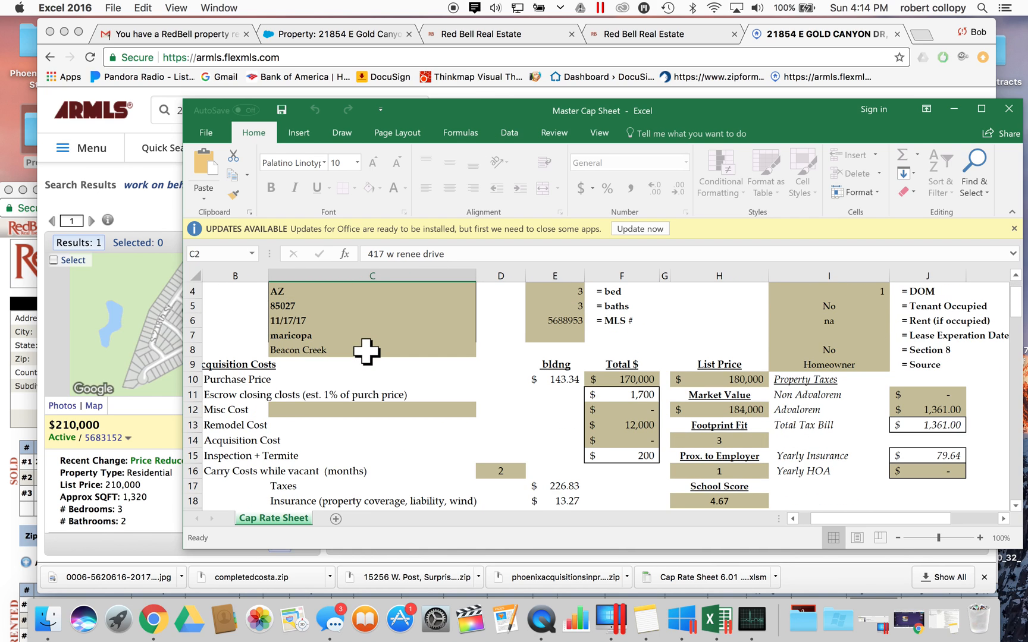
pyautogui.hscroll(-1, 366, 351)
pyautogui.scroll(3, 366, 351)
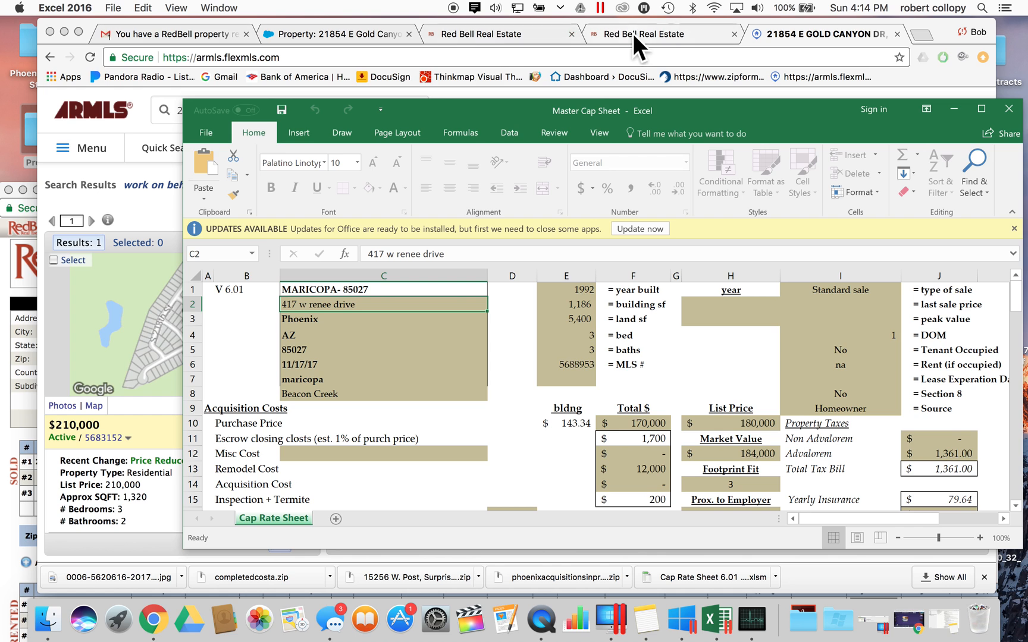
pyautogui.moveTo(183, 158); pyautogui.dragTo(459, 162)
pyautogui.moveTo(768, 111); pyautogui.dragTo(301, 23)
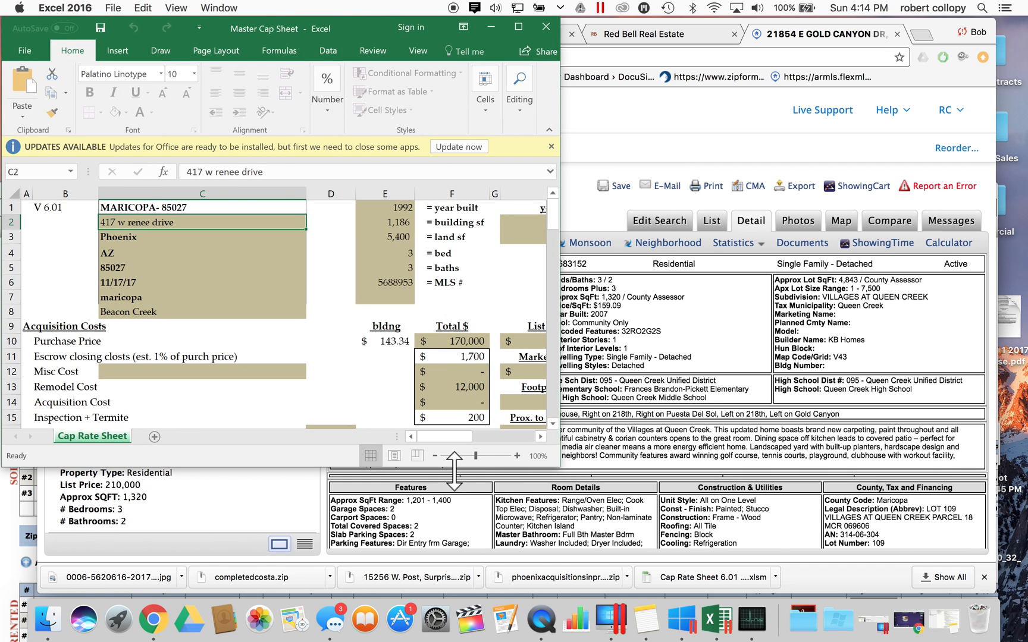
# - Extend the cap sheet down to row 24 and fit the ARMLS listing to the right half
pyautogui.moveTo(453, 472); pyautogui.dragTo(466, 618)
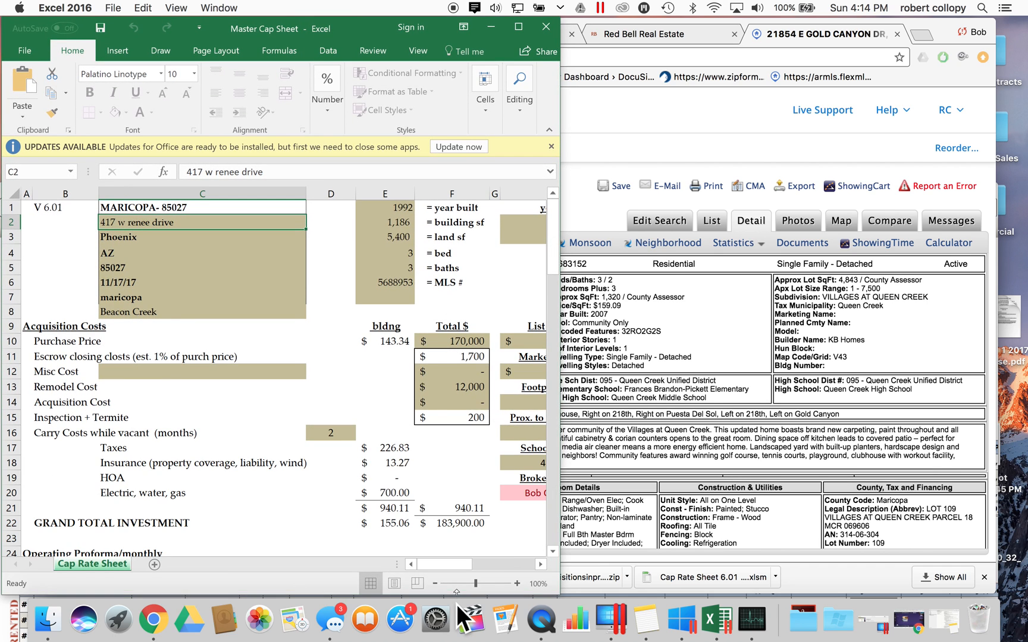
pyautogui.click(752, 385)
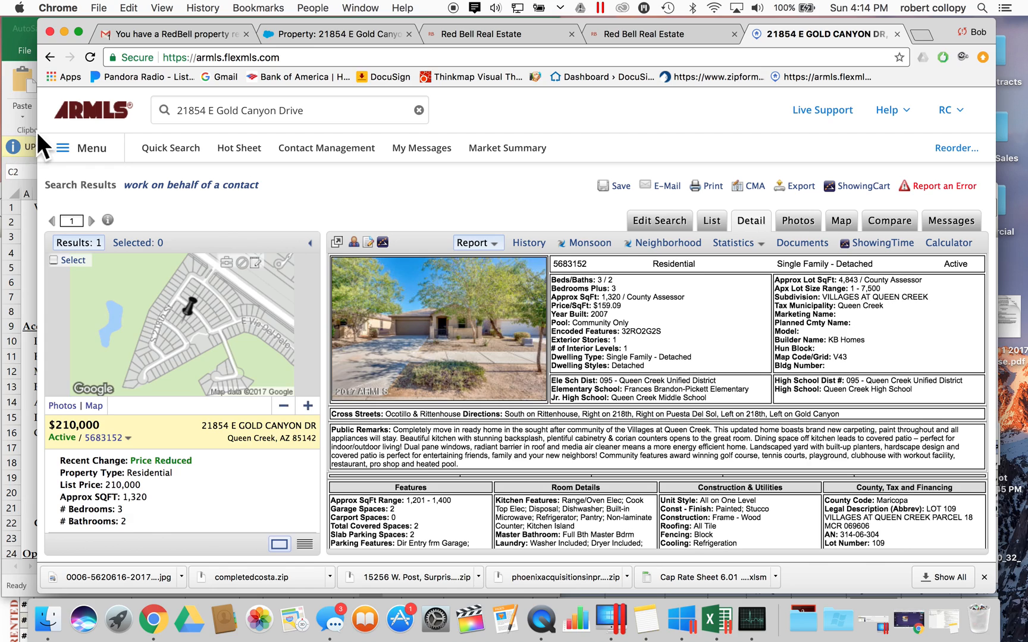
pyautogui.moveTo(37, 131); pyautogui.dragTo(529, 99)
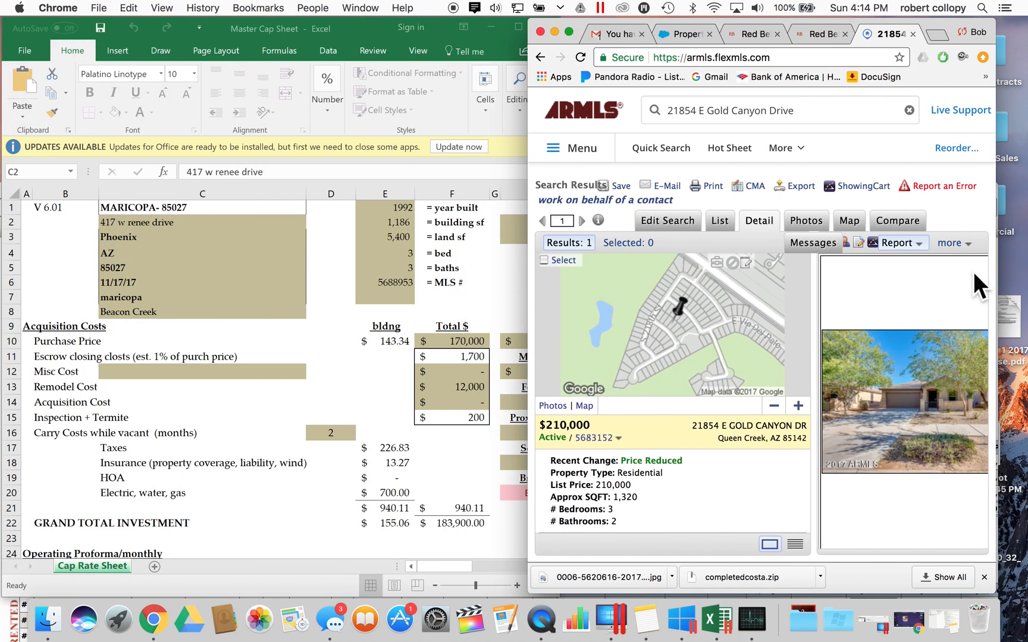
pyautogui.moveTo(1027, 268); pyautogui.dragTo(1027, 271)
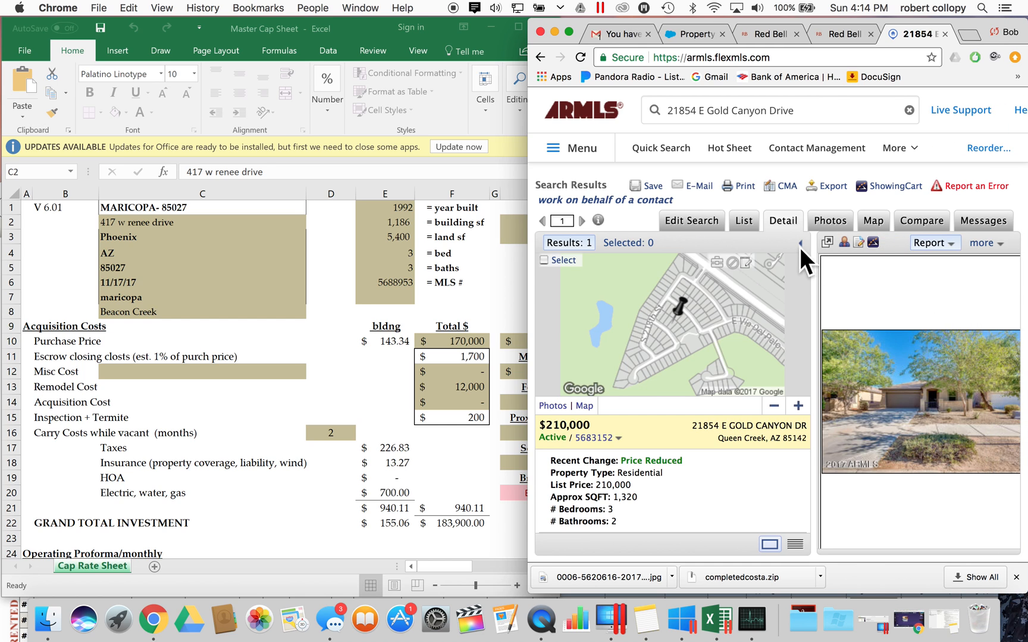
pyautogui.scroll(-5, 912, 382)
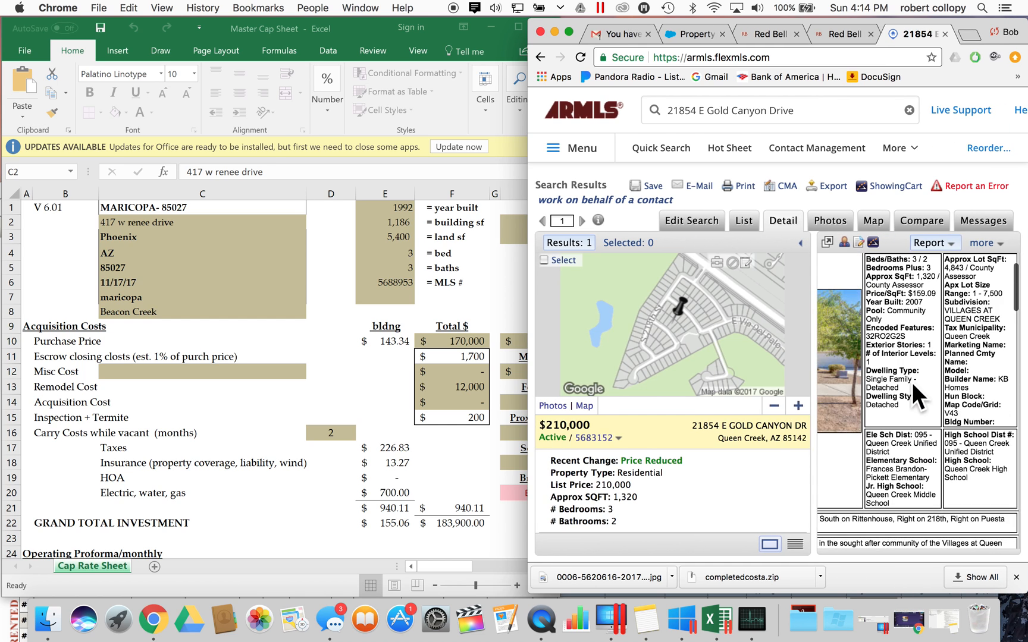
pyautogui.scroll(2, 912, 382)
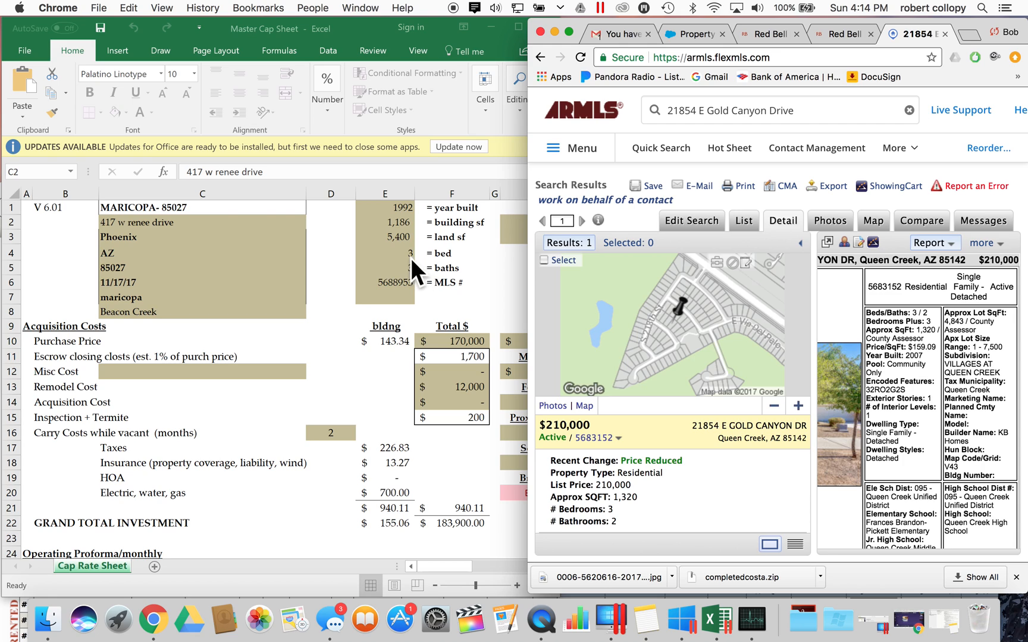
pyautogui.click(260, 256)
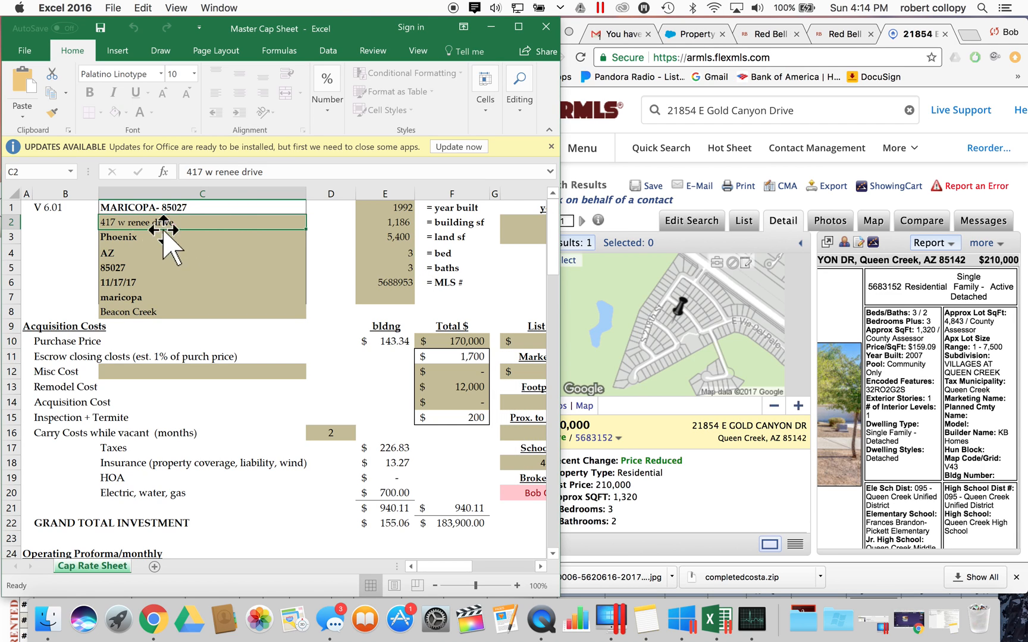
pyautogui.press('Down')
pyautogui.press('Down')
pyautogui.press('Down')
pyautogui.press('Down')
pyautogui.press('Down')
pyautogui.press('Down')
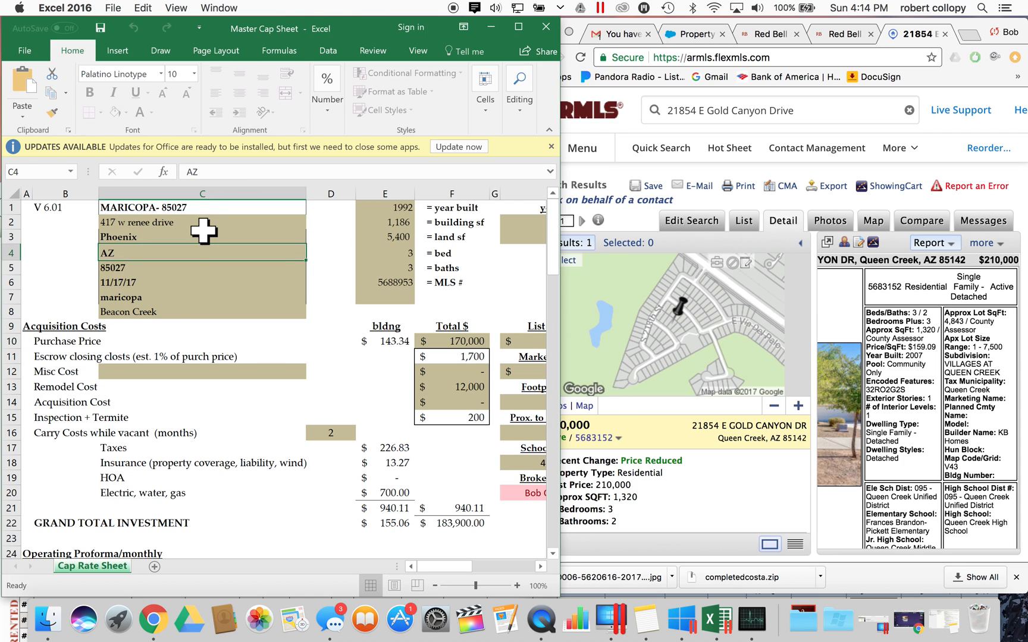
pyautogui.press('Up')
pyautogui.press('Up')
pyautogui.press('Up')
pyautogui.press('Up')
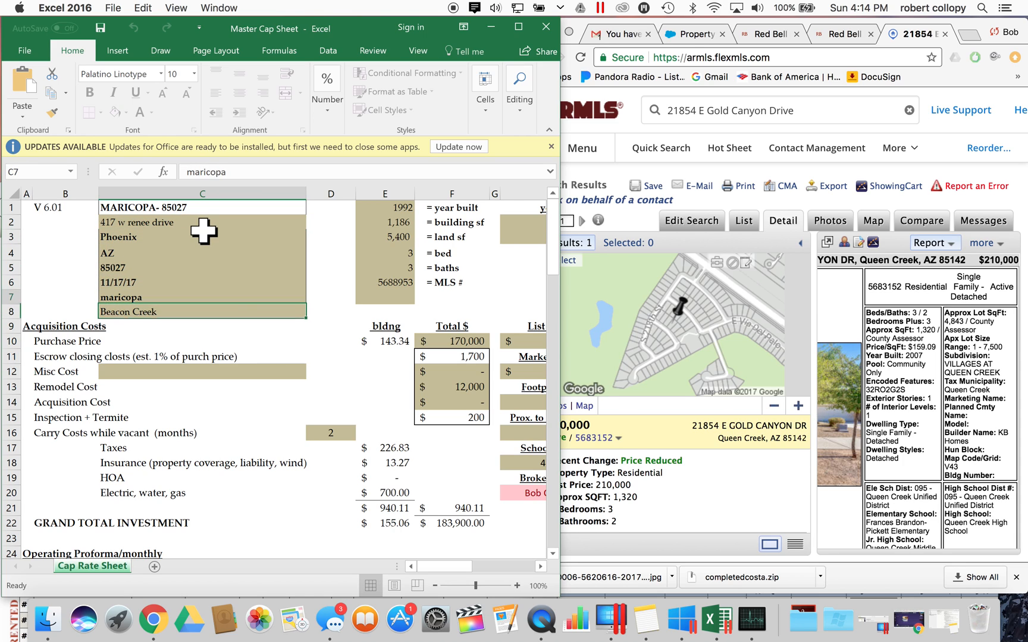
pyautogui.press('Down')
pyautogui.press('Down')
pyautogui.press('Down')
pyautogui.click(138, 278)
pyautogui.click(389, 221)
pyautogui.click(402, 203)
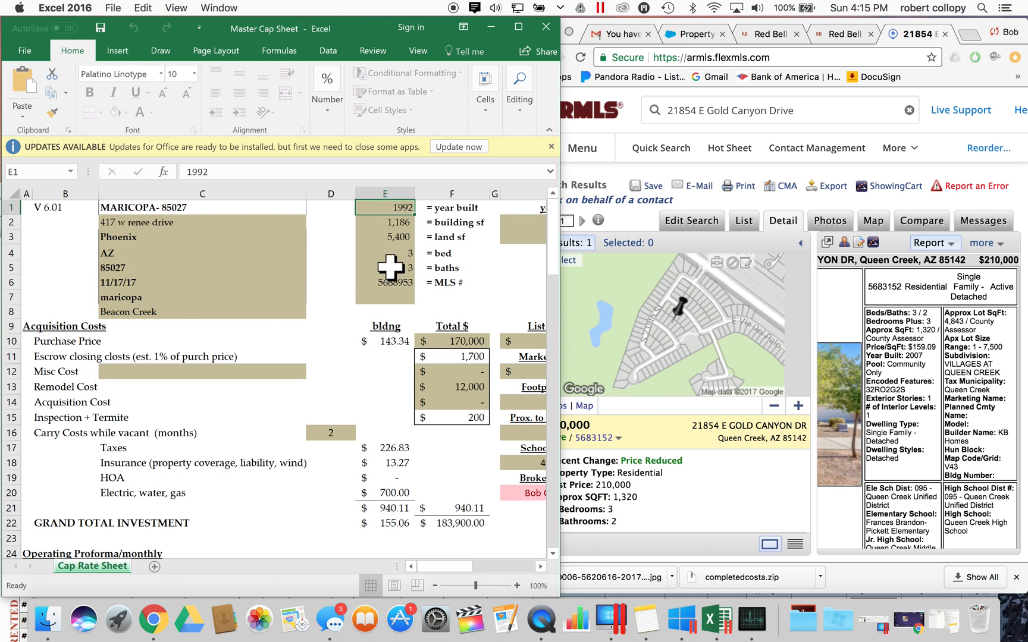
pyautogui.hscroll(10, 453, 291)
pyautogui.hscroll(-10, 452, 292)
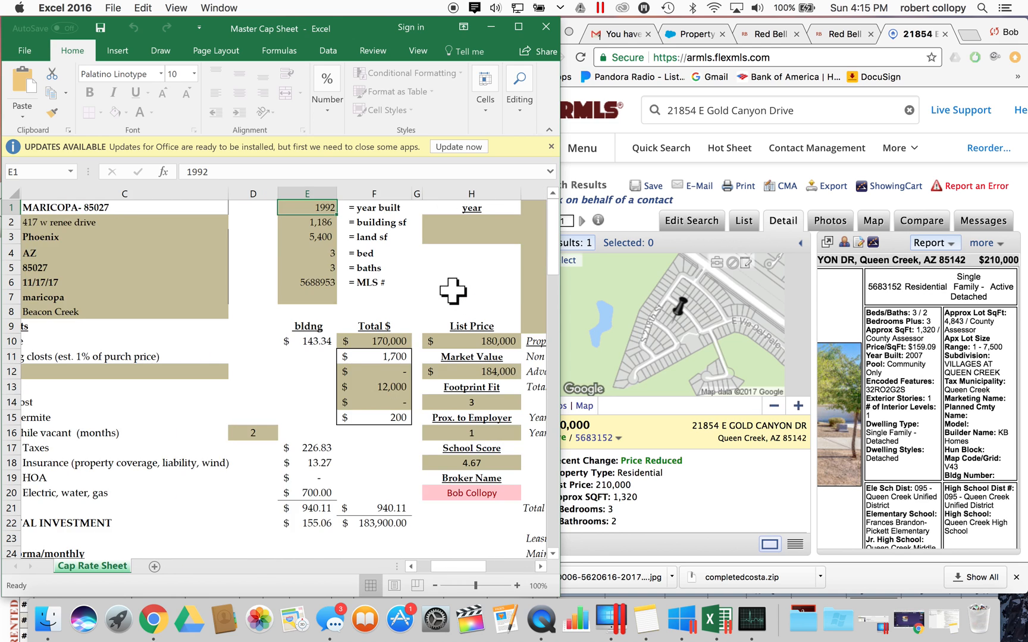
pyautogui.hscroll(3, 458, 290)
pyautogui.click(396, 327)
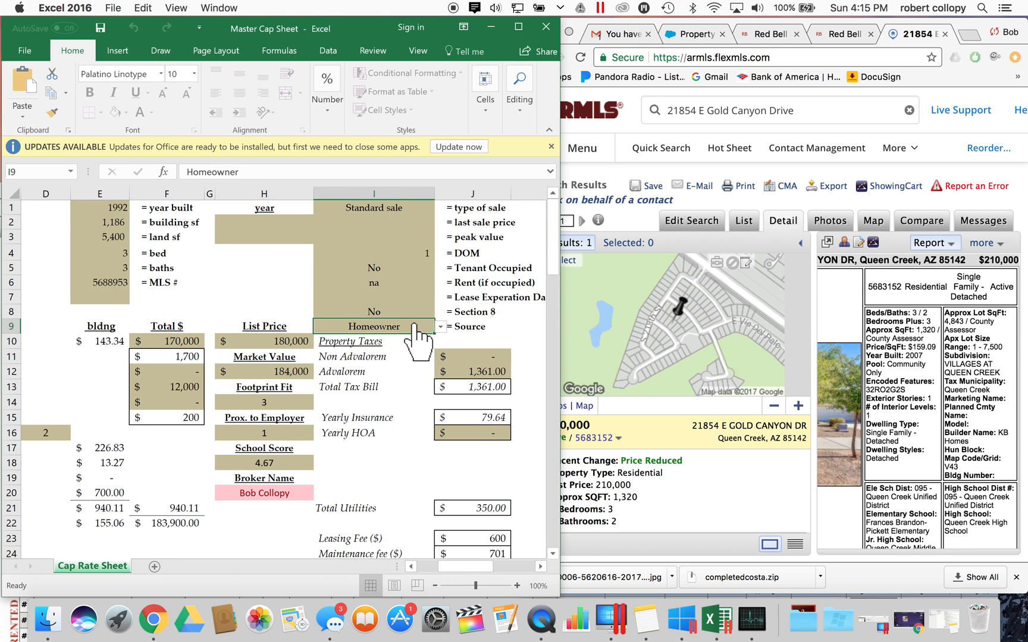
pyautogui.click(440, 327)
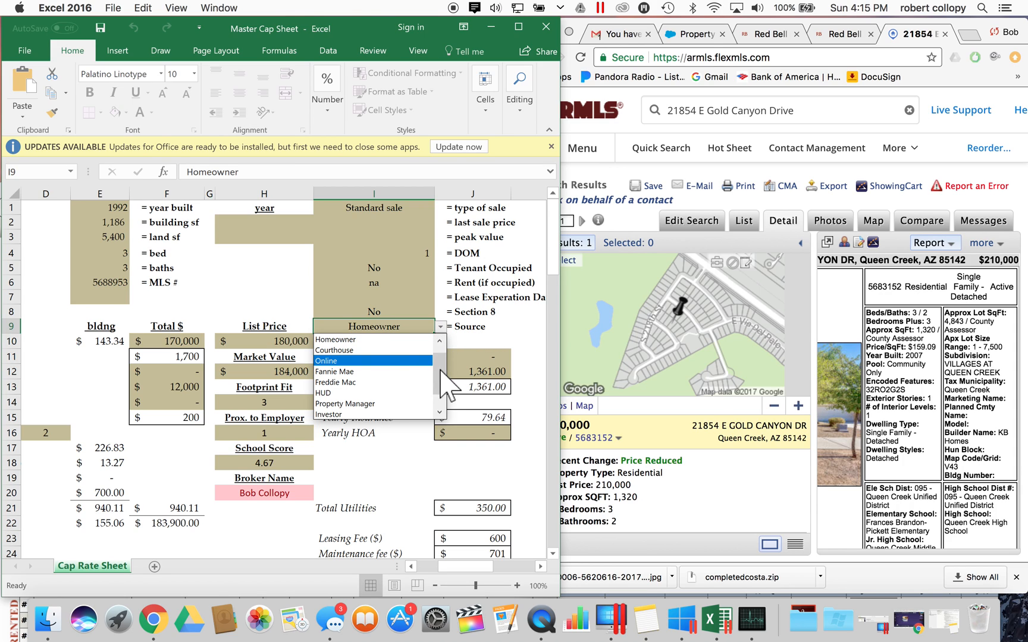
pyautogui.scroll(-2, 440, 380)
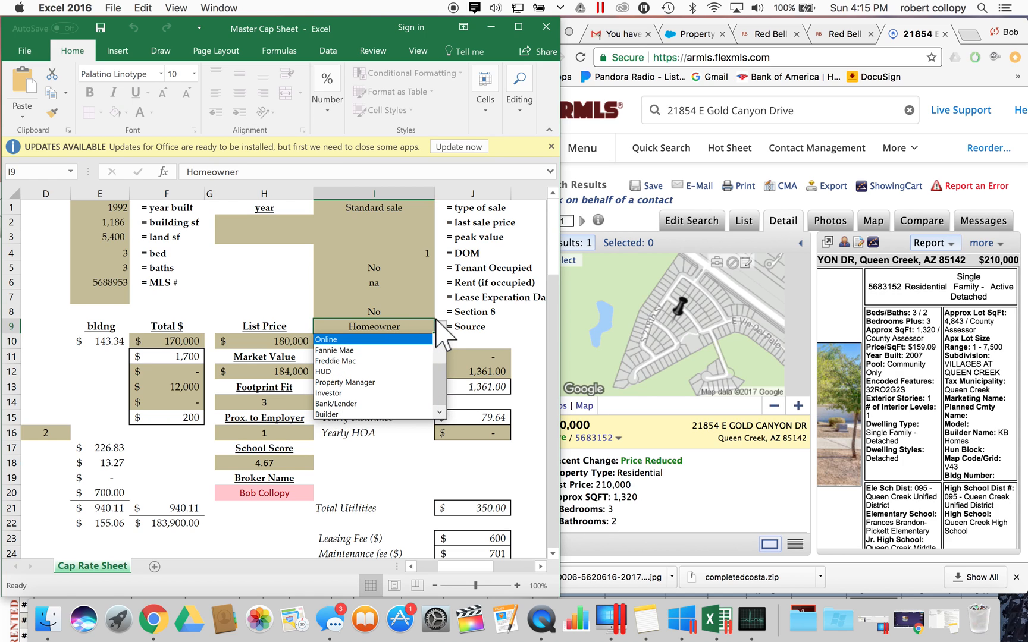
pyautogui.press('Escape')
pyautogui.hscroll(-3, 337, 339)
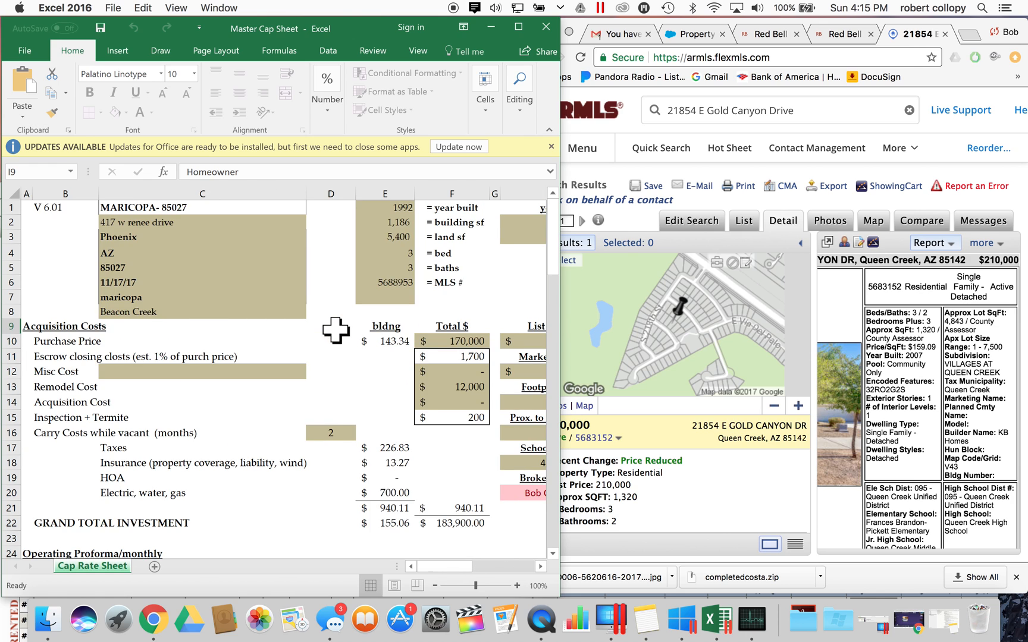
pyautogui.hscroll(5, 336, 332)
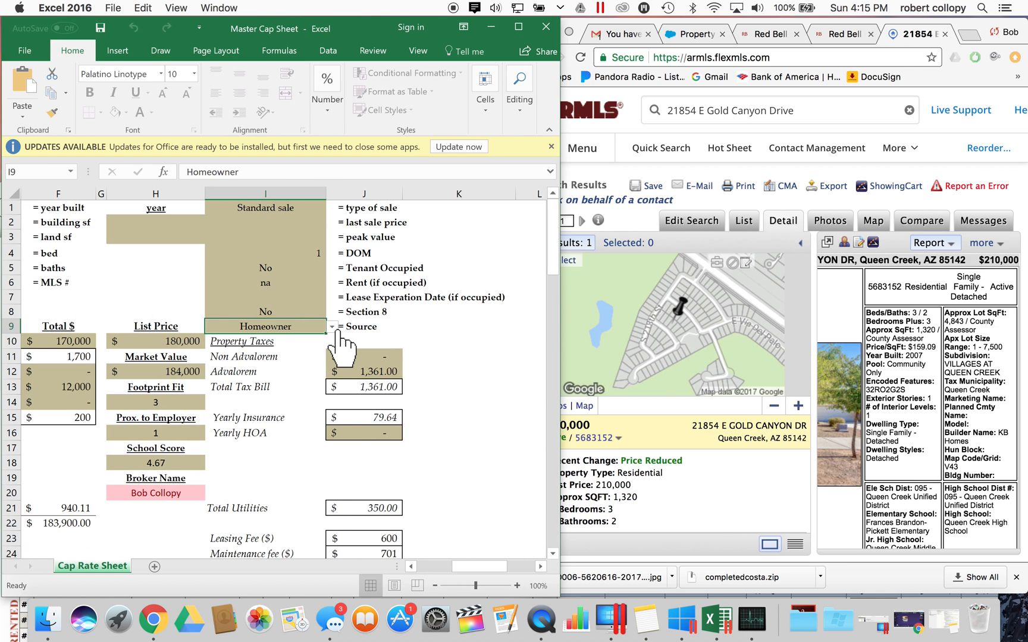
pyautogui.hscroll(-5, 338, 344)
pyautogui.hscroll(3, 338, 343)
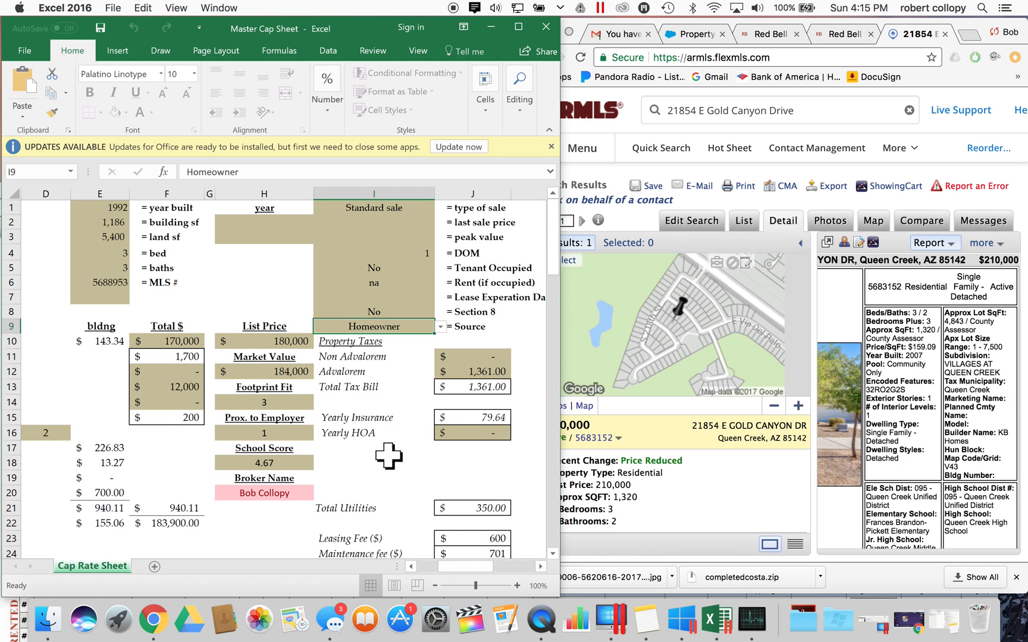
pyautogui.click(186, 342)
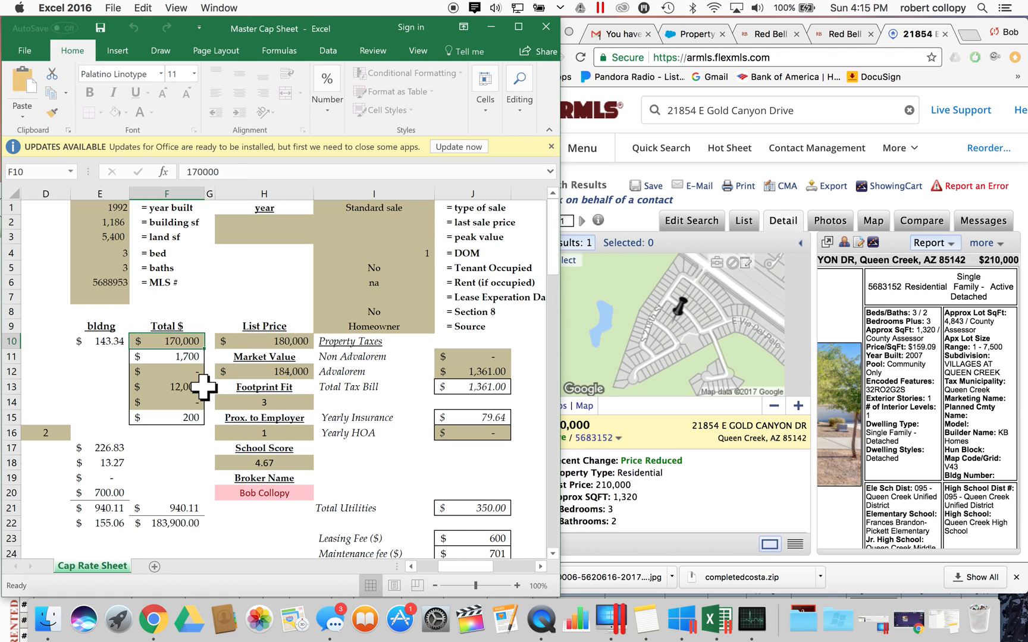
# - Switch to the Red Bell tab and shift the cap sheet window to the right
pyautogui.click(827, 33)
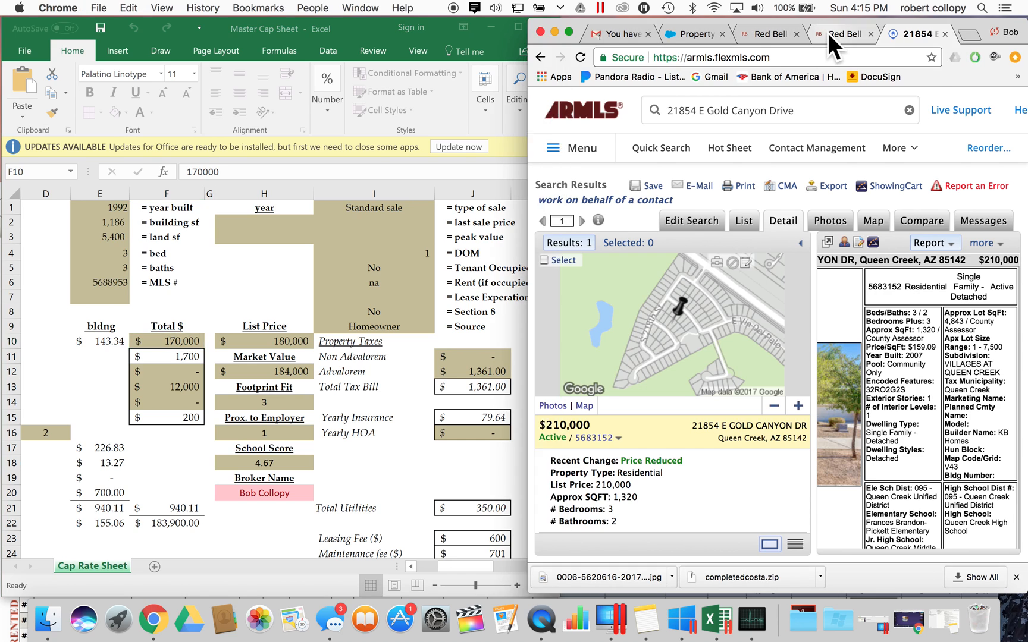
pyautogui.click(41, 28)
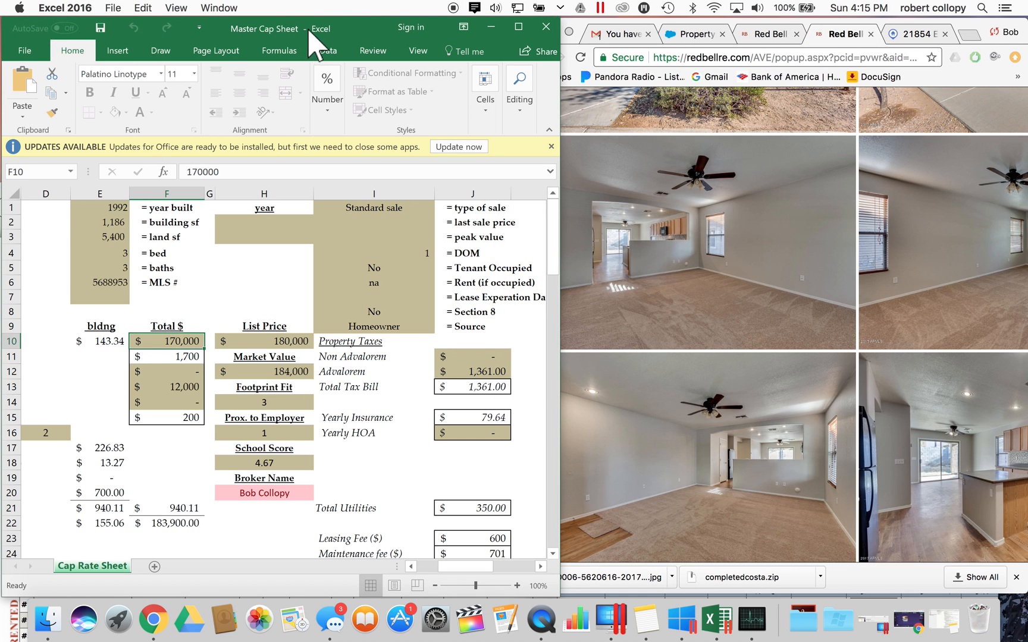
pyautogui.moveTo(345, 27); pyautogui.dragTo(388, 24)
pyautogui.click(8, 290)
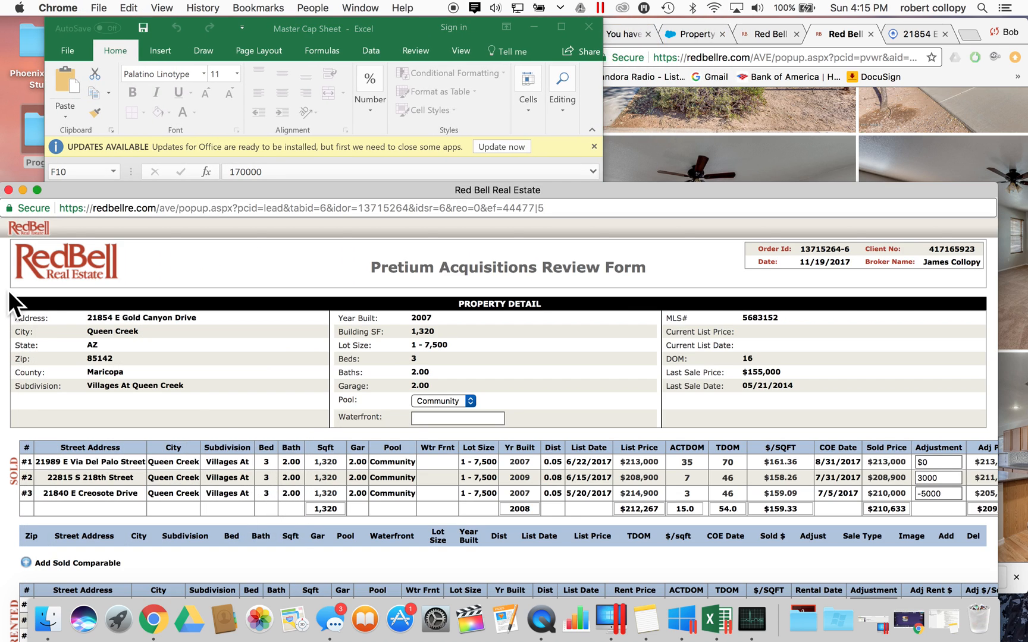
# - Check the review form's summary values, then lower it to reveal the Master Cap Sheet
pyautogui.scroll(-5, 294, 513)
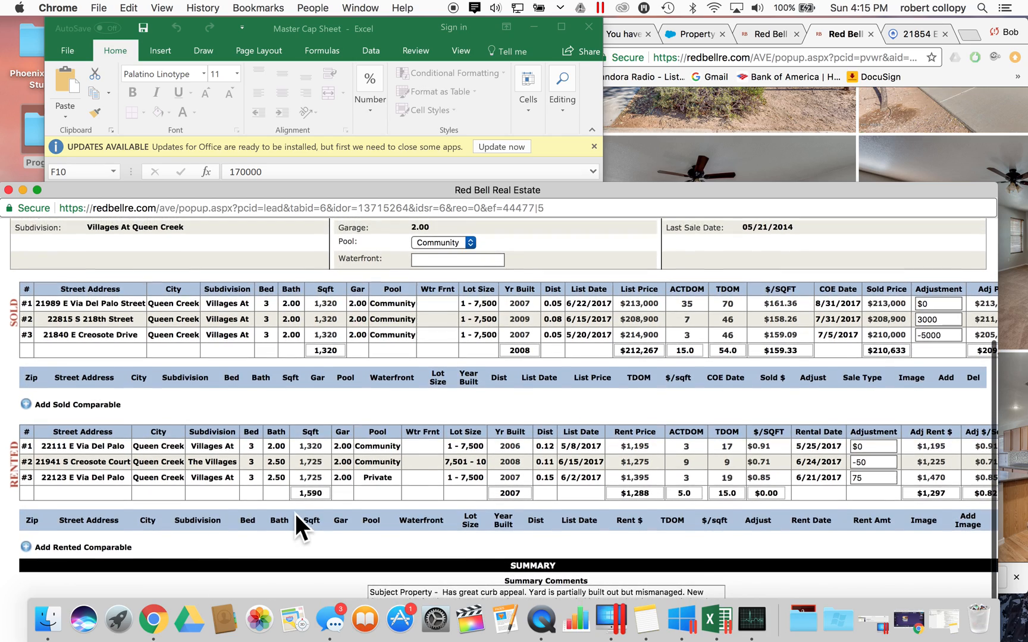
pyautogui.moveTo(362, 194); pyautogui.dragTo(362, 29)
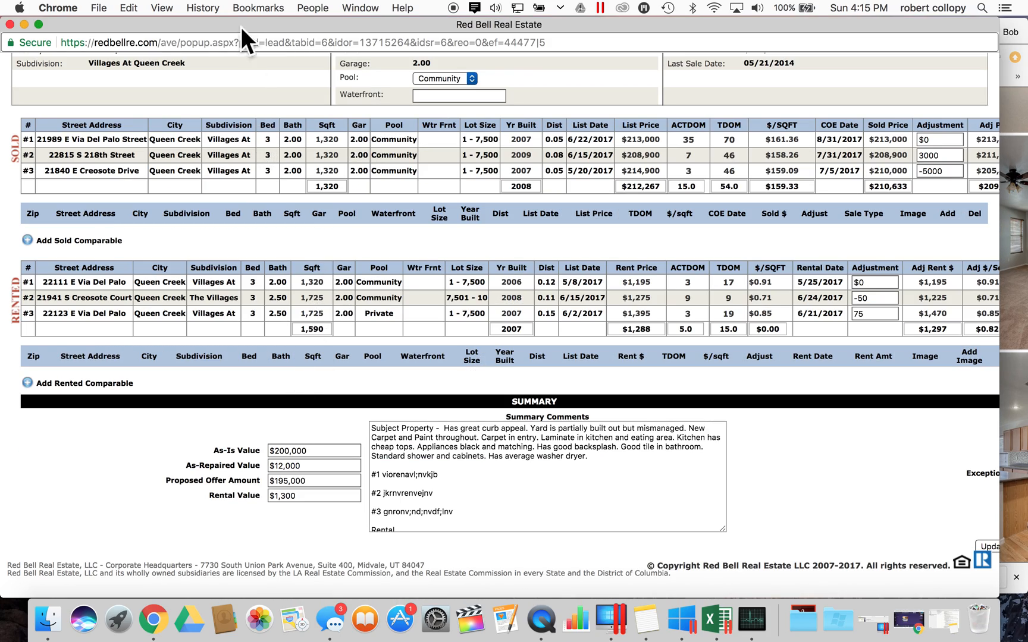
pyautogui.moveTo(231, 19); pyautogui.dragTo(226, 126)
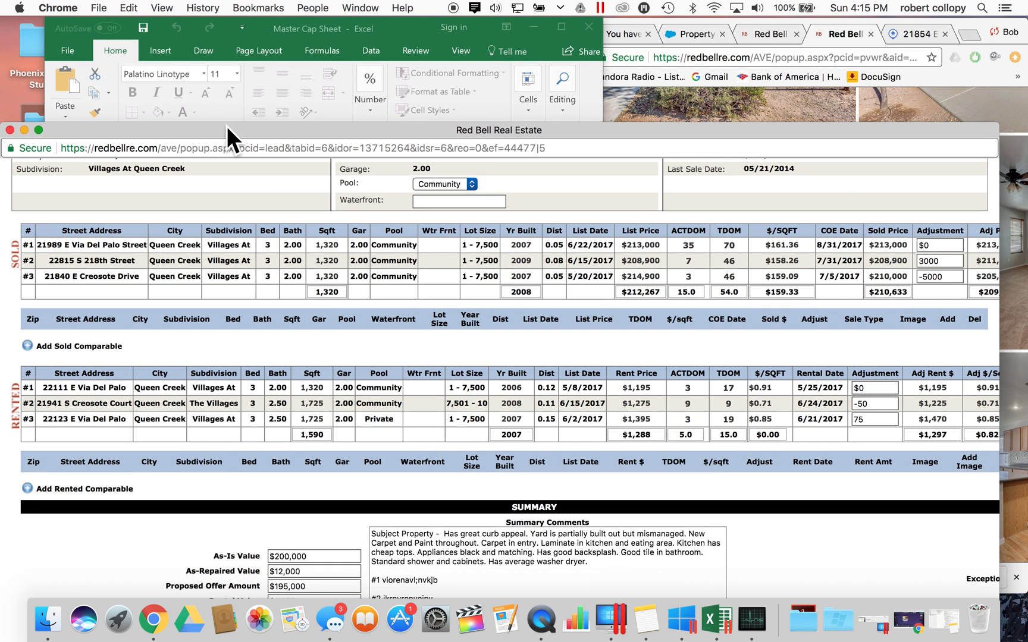
pyautogui.click(285, 30)
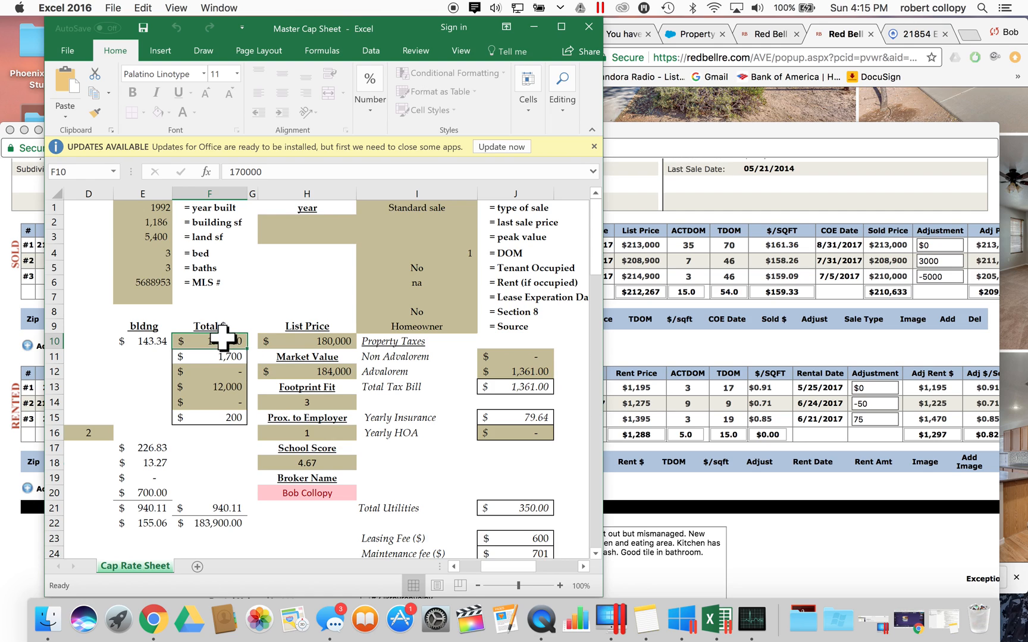
# - Enter a purchase price of 200,000 on the Cap Rate Sheet, checking the Red Bell valuation page
pyautogui.write('20')
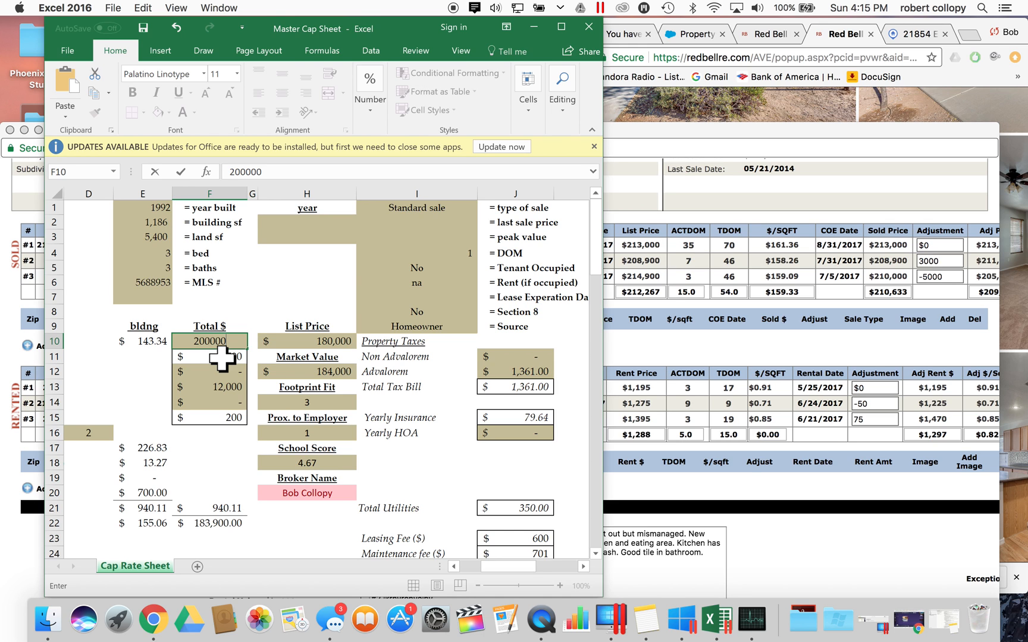
pyautogui.click(9, 449)
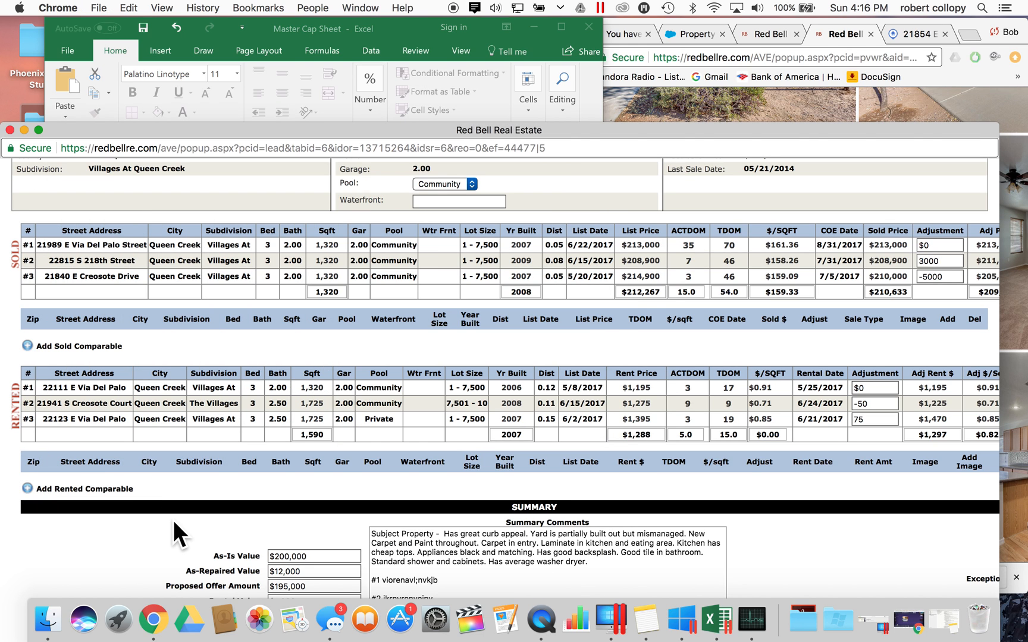
pyautogui.click(215, 89)
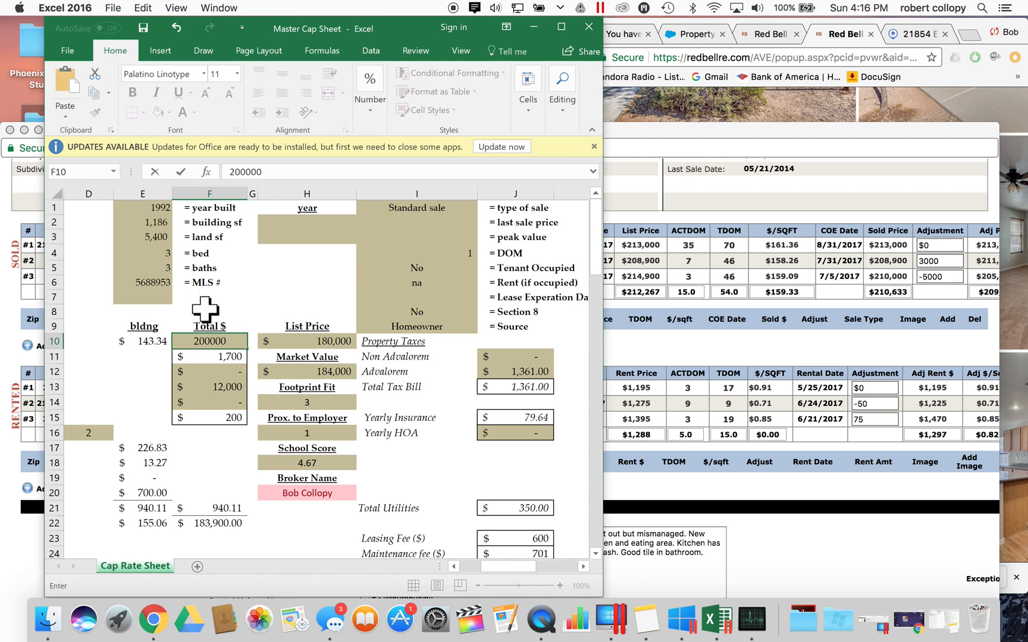
pyautogui.click(159, 389)
pyautogui.hscroll(-3, 198, 412)
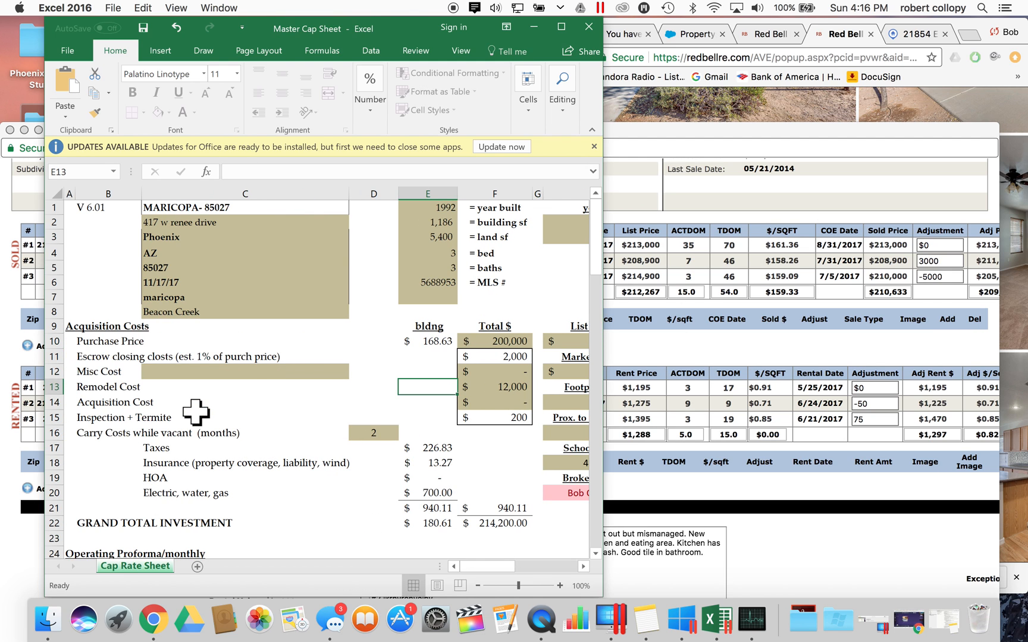
pyautogui.hscroll(5, 198, 412)
pyautogui.hscroll(-5, 230, 413)
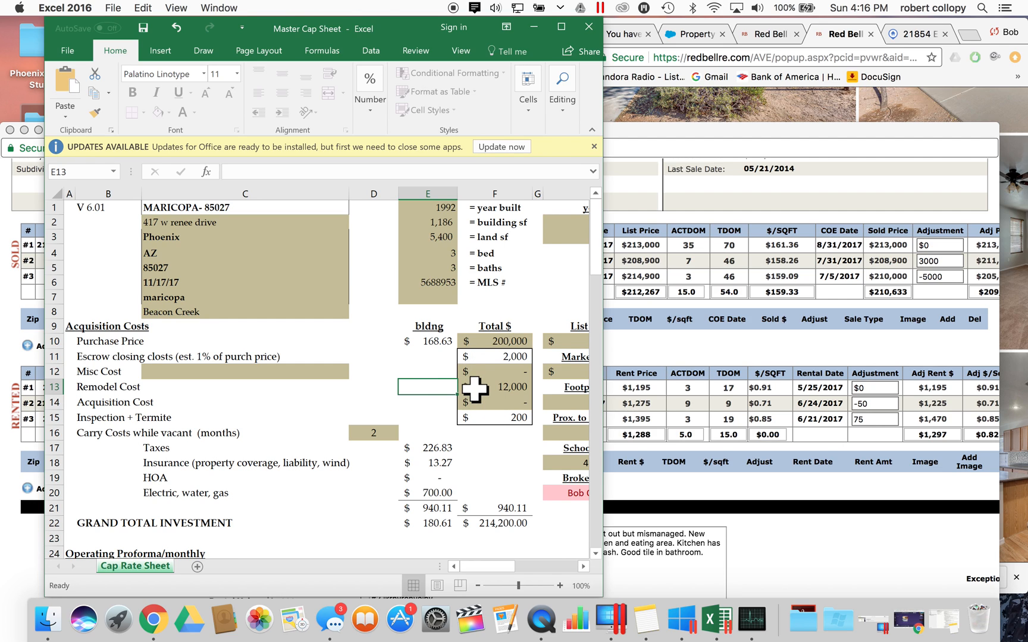
pyautogui.hscroll(2, 474, 390)
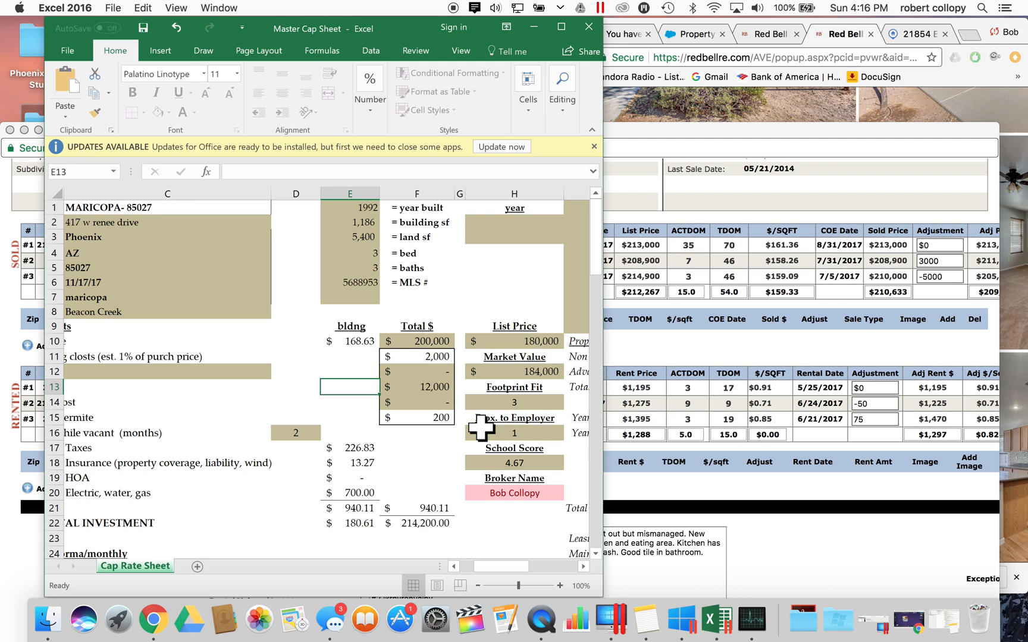
# - Review the 12,000 remodel cost and the escrow closing cost formula, now $2,000
pyautogui.click(428, 385)
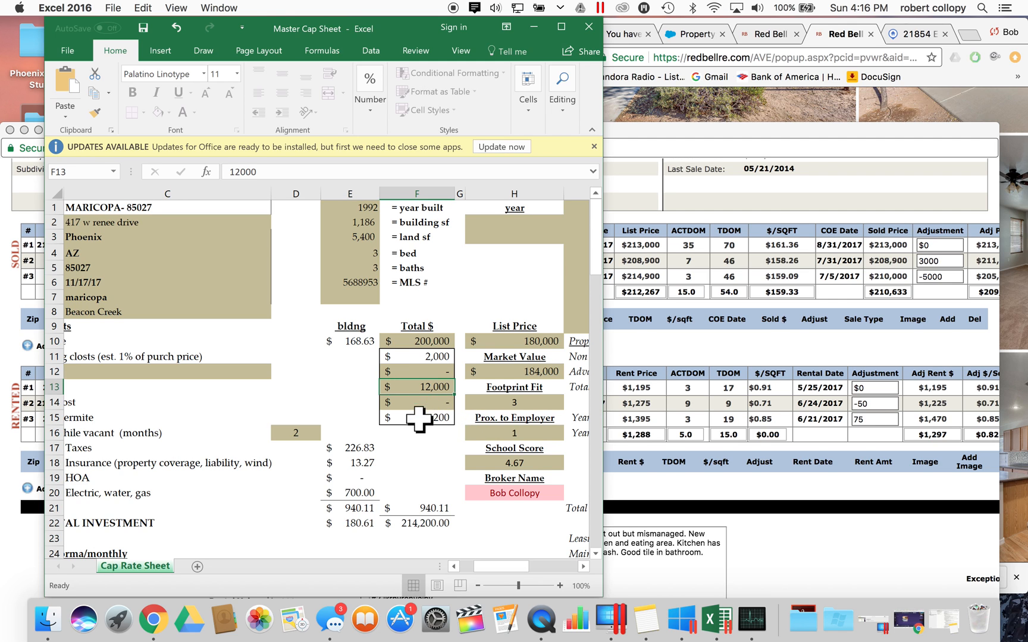
pyautogui.click(29, 544)
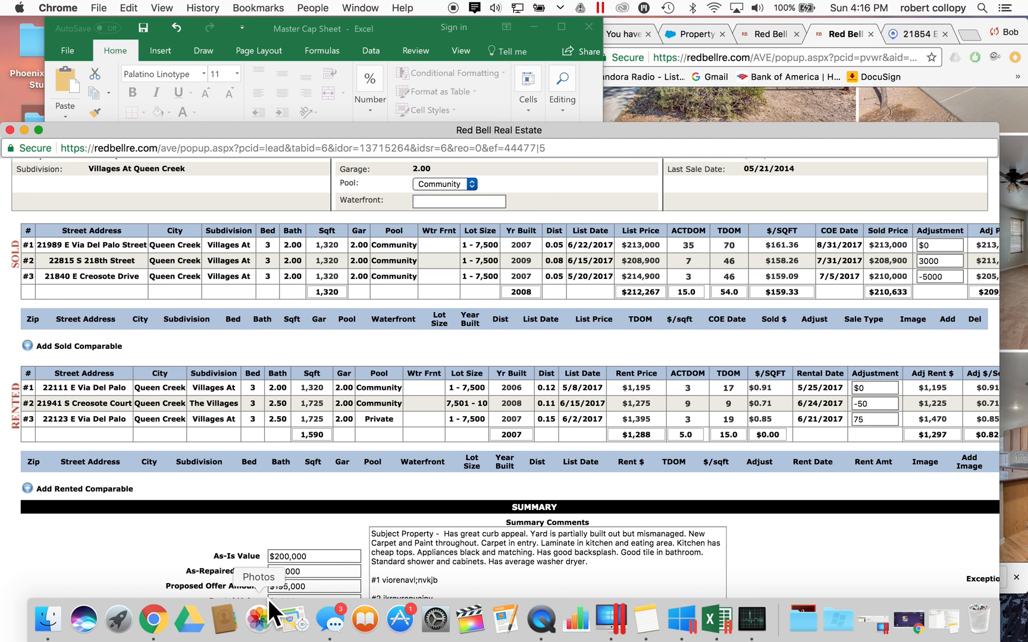
pyautogui.click(351, 102)
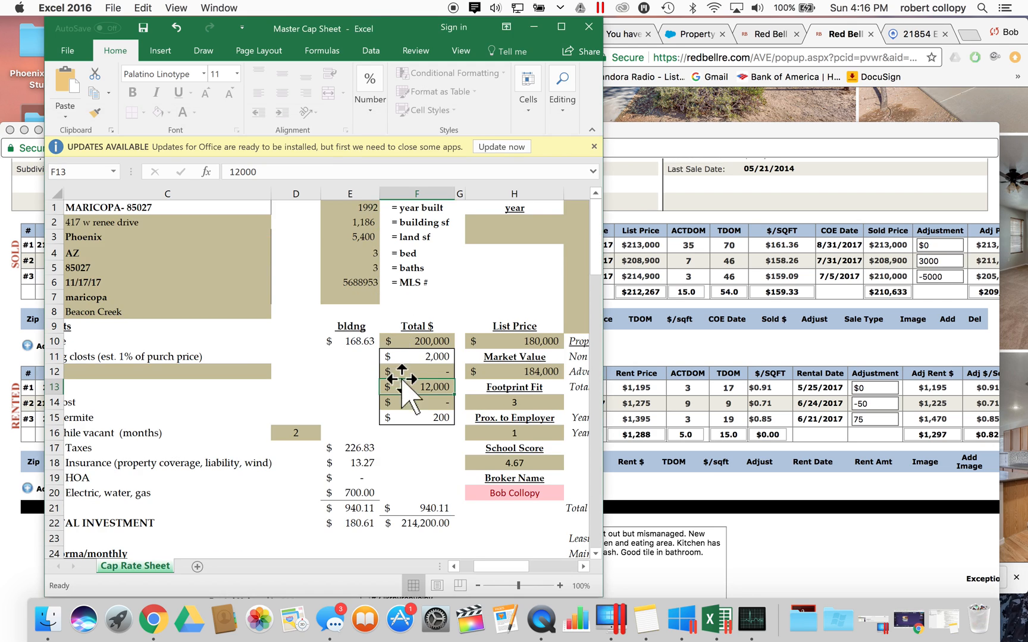
pyautogui.click(406, 387)
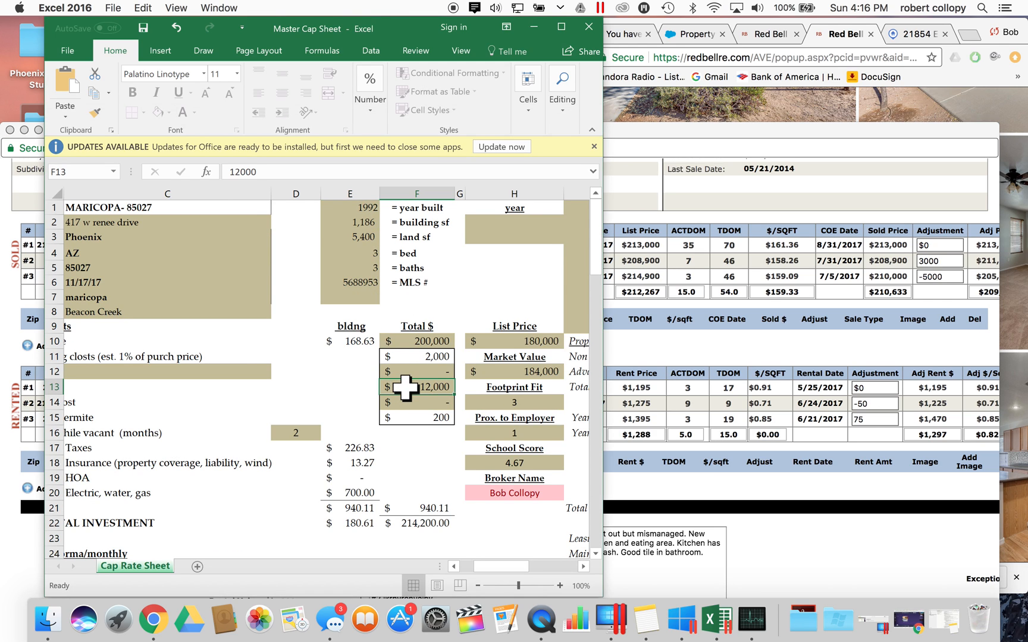
pyautogui.hscroll(-3, 406, 387)
pyautogui.click(138, 390)
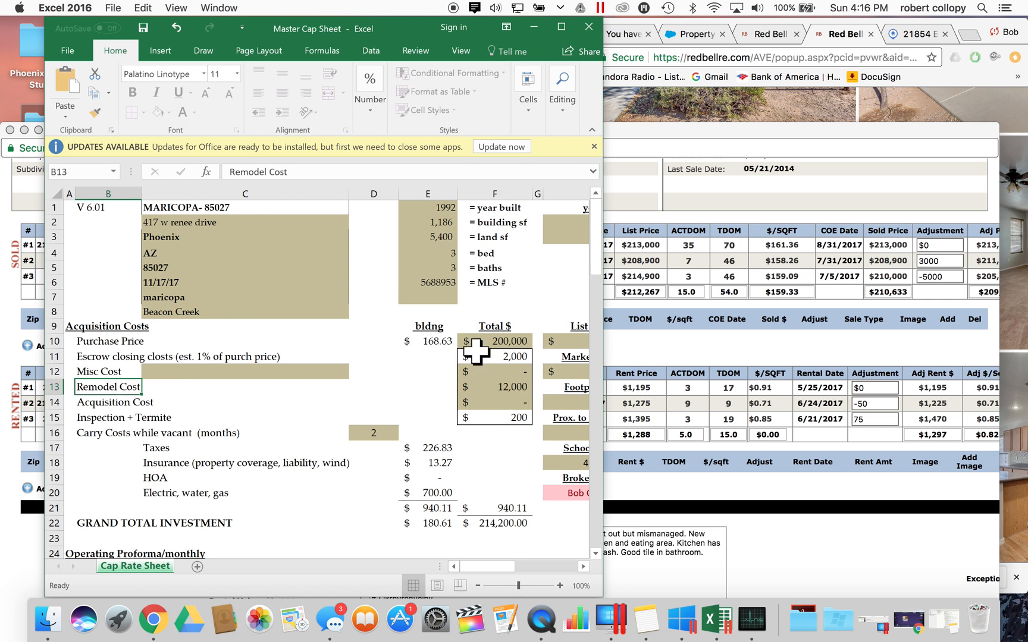
pyautogui.press('Right')
pyautogui.press('Right')
pyautogui.press('Right')
pyautogui.press('Right')
pyautogui.press('Up')
pyautogui.press('Up')
pyautogui.press('Up')
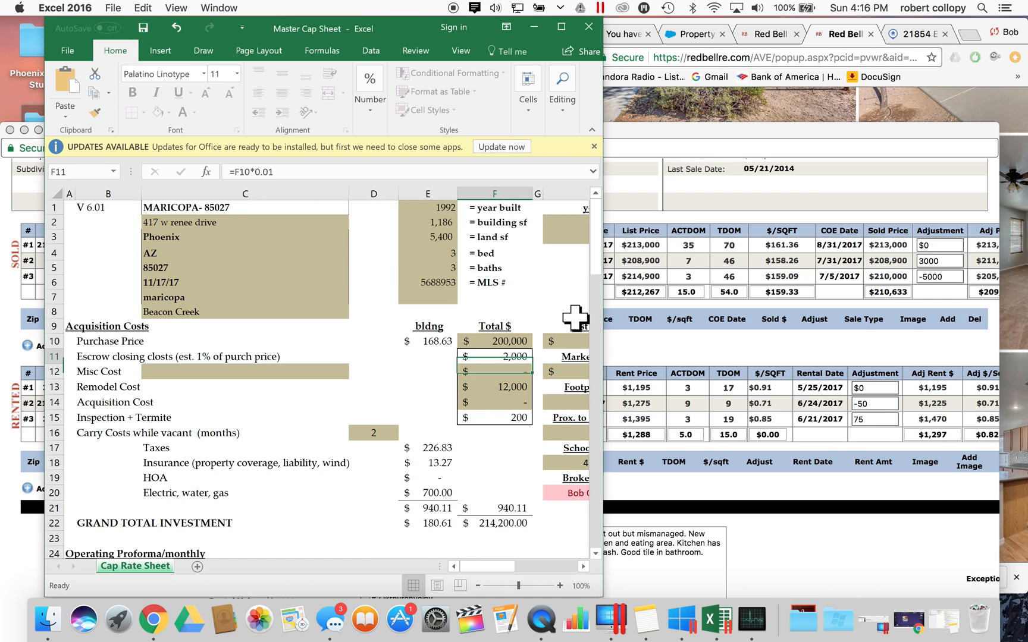
pyautogui.press('Down')
pyautogui.press('Down')
pyautogui.press('Down')
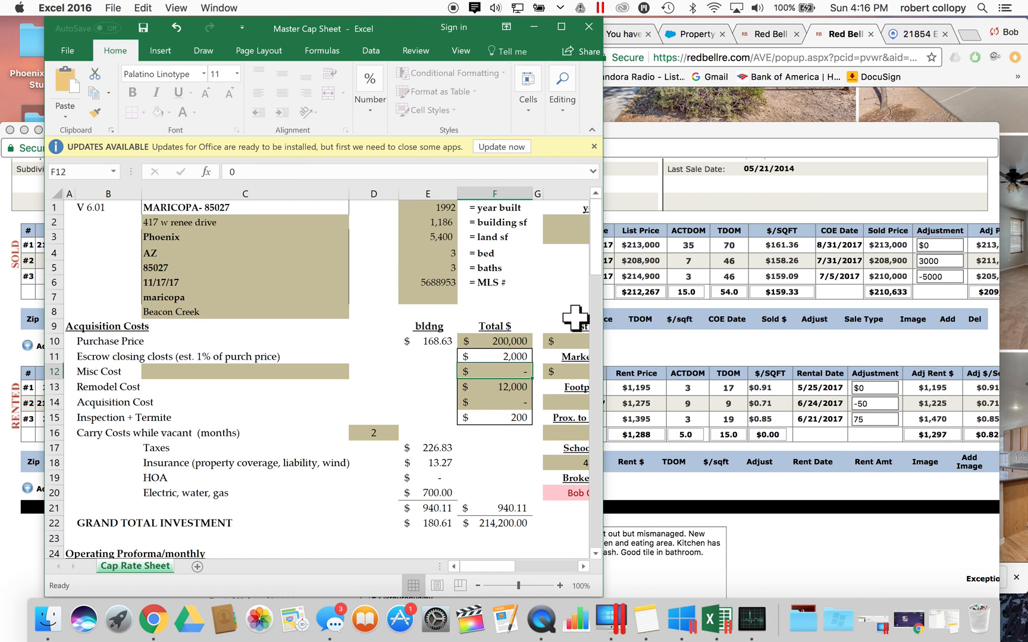
pyautogui.hscroll(3, 489, 394)
pyautogui.hscroll(-3, 489, 393)
pyautogui.click(494, 357)
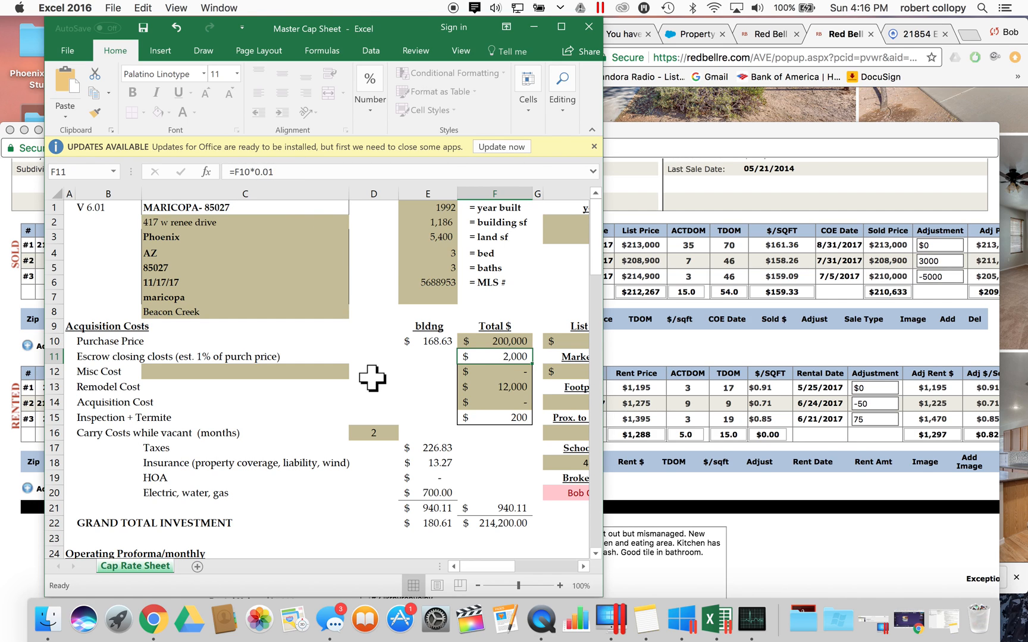
# - Enter 210,000 as the Cap Rate Sheet list price, then bring the Red Bell review form forward
pyautogui.hscroll(5, 367, 390)
pyautogui.hscroll(-5, 367, 390)
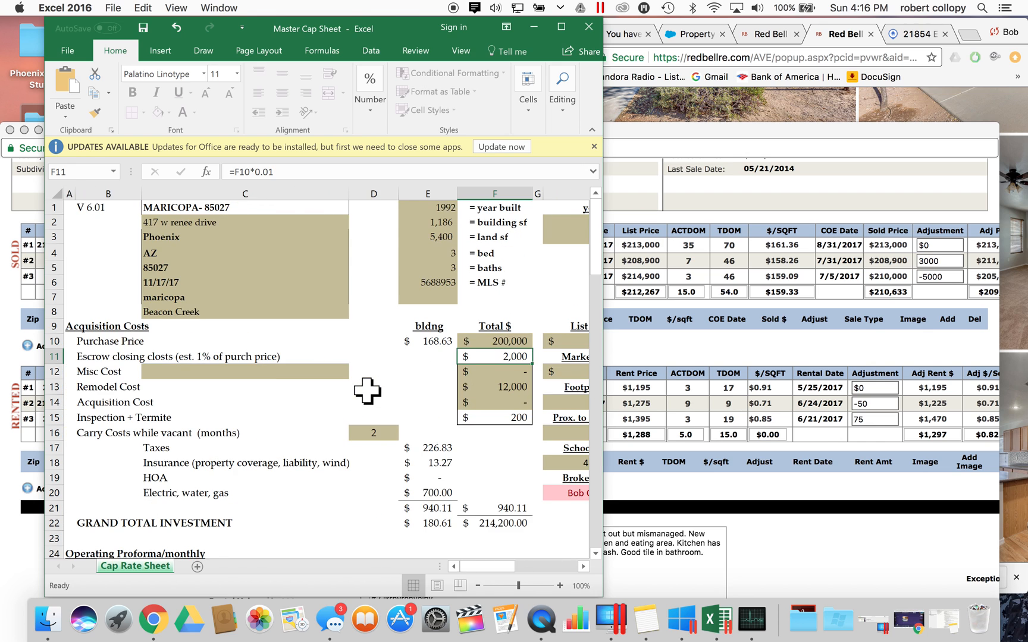
pyautogui.hscroll(5, 398, 386)
pyautogui.hscroll(-2, 399, 386)
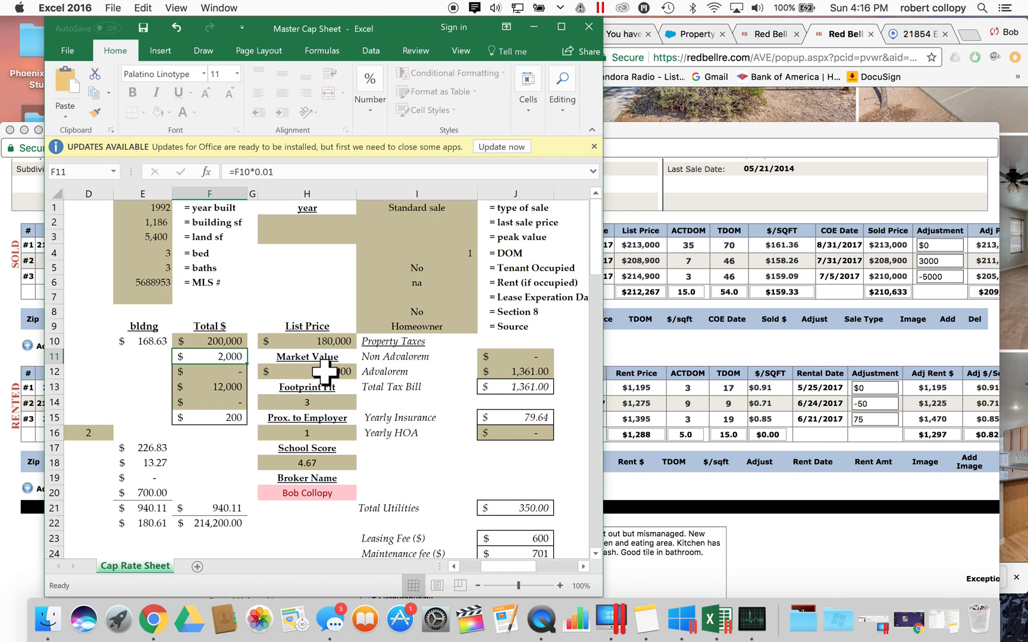
pyautogui.hscroll(-3, 181, 397)
pyautogui.hscroll(4, 182, 397)
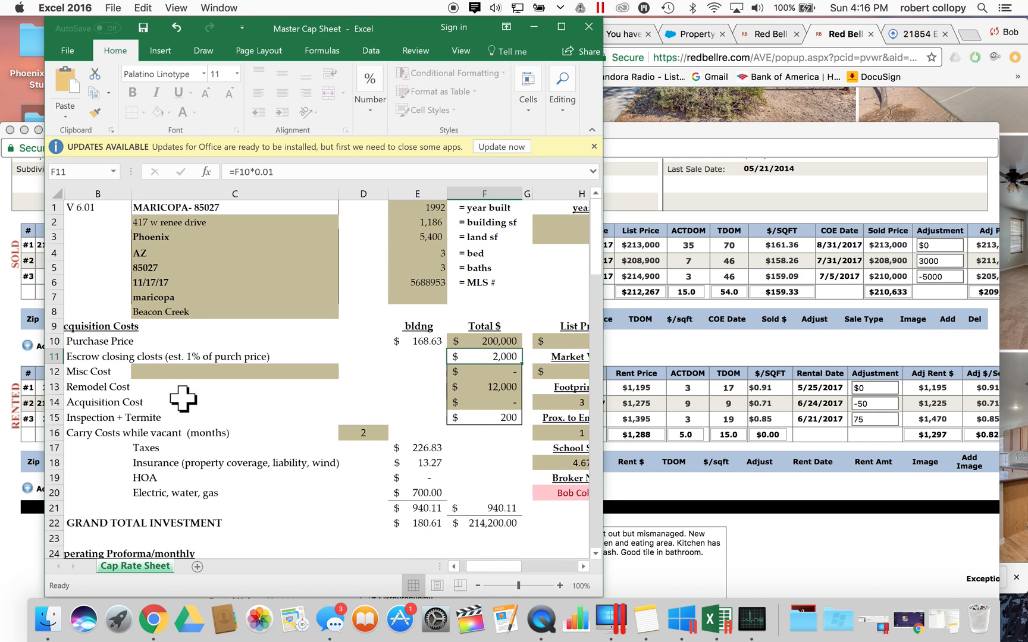
pyautogui.click(262, 342)
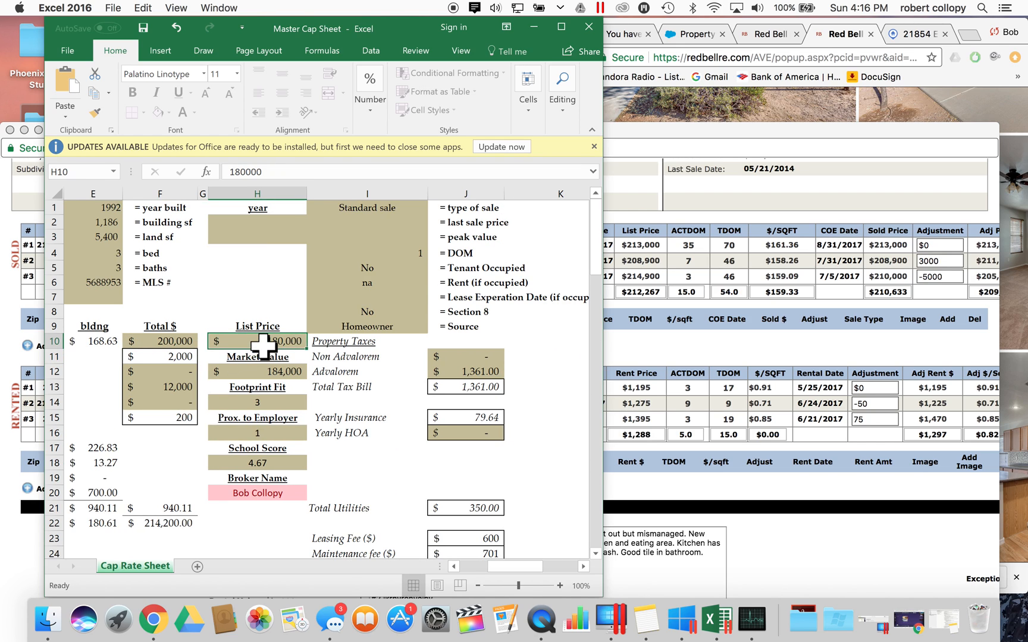
pyautogui.write('2')
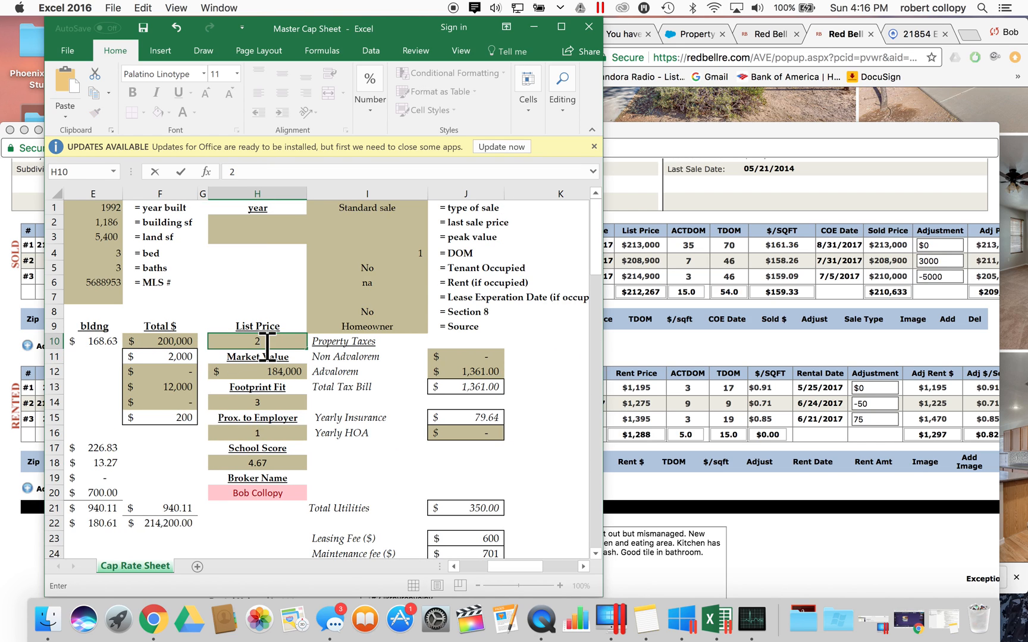
pyautogui.write('10000')
pyautogui.click(263, 312)
pyautogui.click(277, 345)
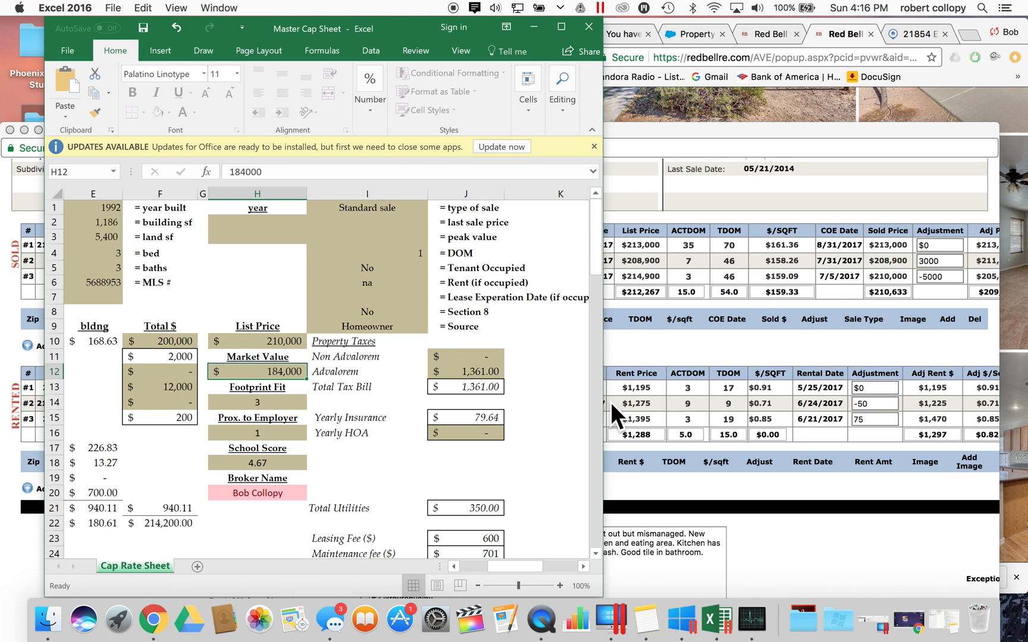
pyautogui.click(827, 324)
pyautogui.hscroll(2, 821, 324)
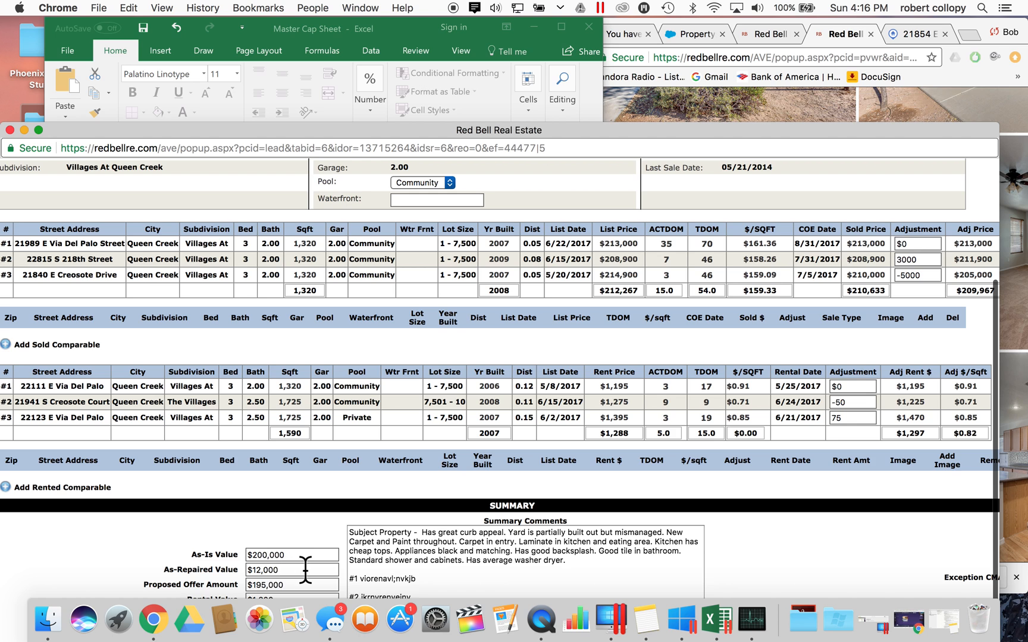
# - Enter 210000 as the review form's As-Repaired Value, then return to the Master Cap Sheet
pyautogui.click(306, 569)
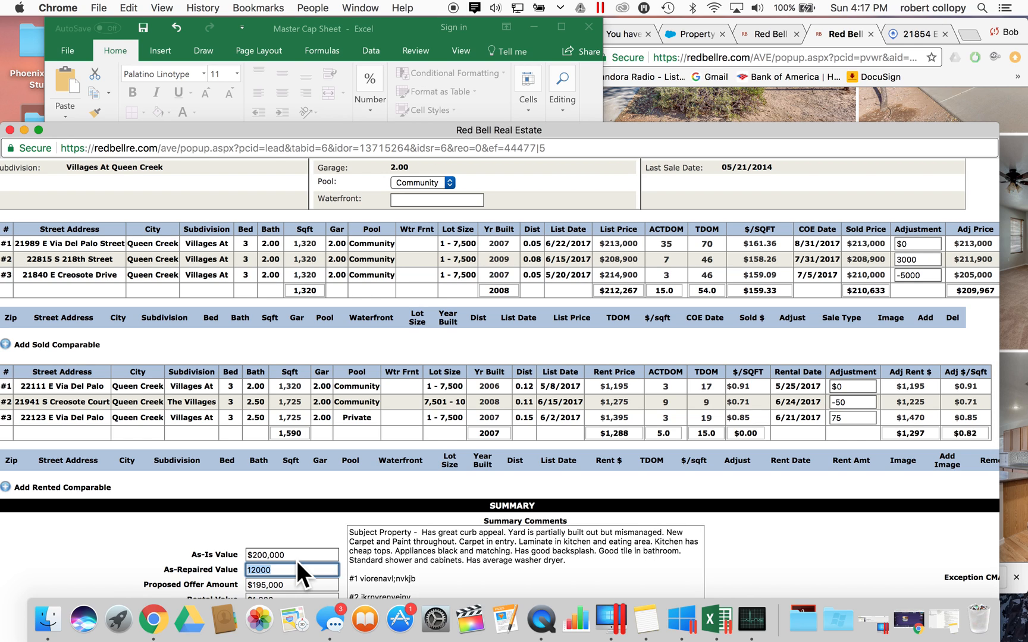
pyautogui.write('21')
pyautogui.click(304, 554)
pyautogui.click(298, 570)
pyautogui.click(219, 98)
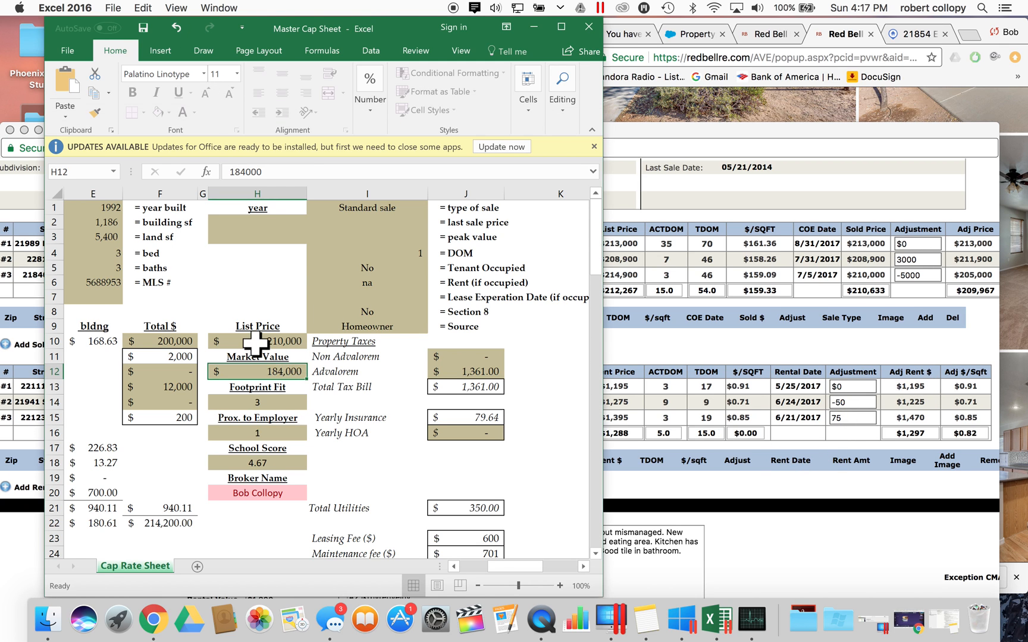
# - Enter a market value of 210,000 on the Cap Rate Sheet
pyautogui.write('2')
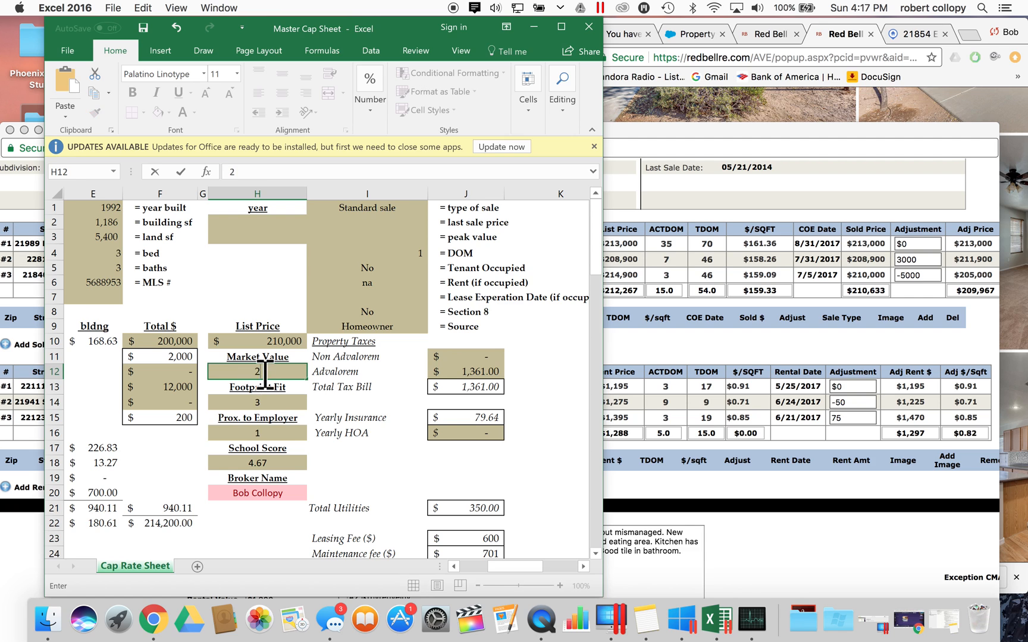
pyautogui.write('10,00')
pyautogui.click(268, 297)
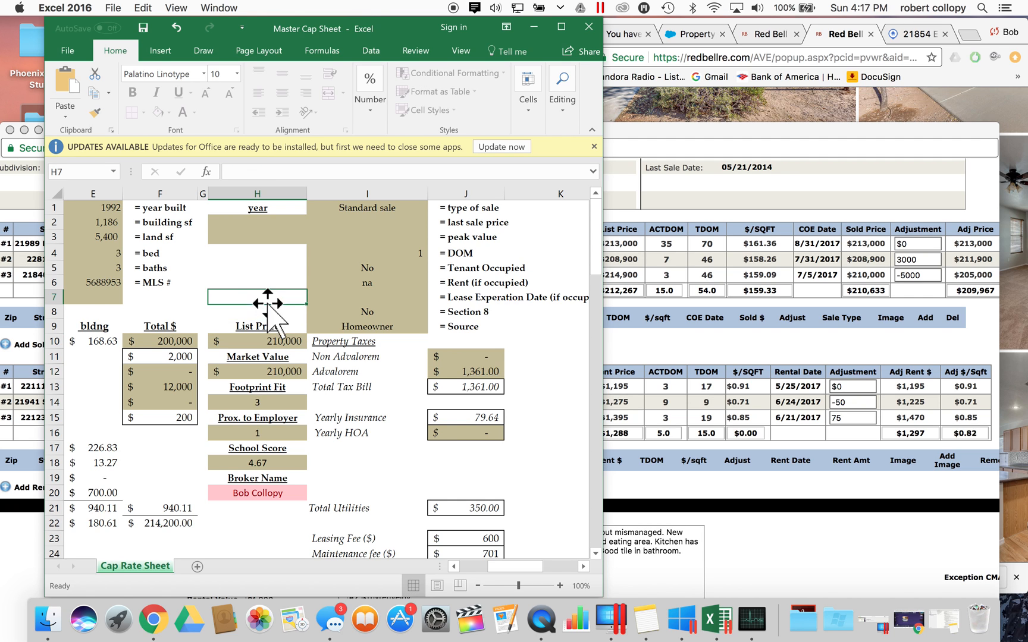
pyautogui.hscroll(-5, 319, 371)
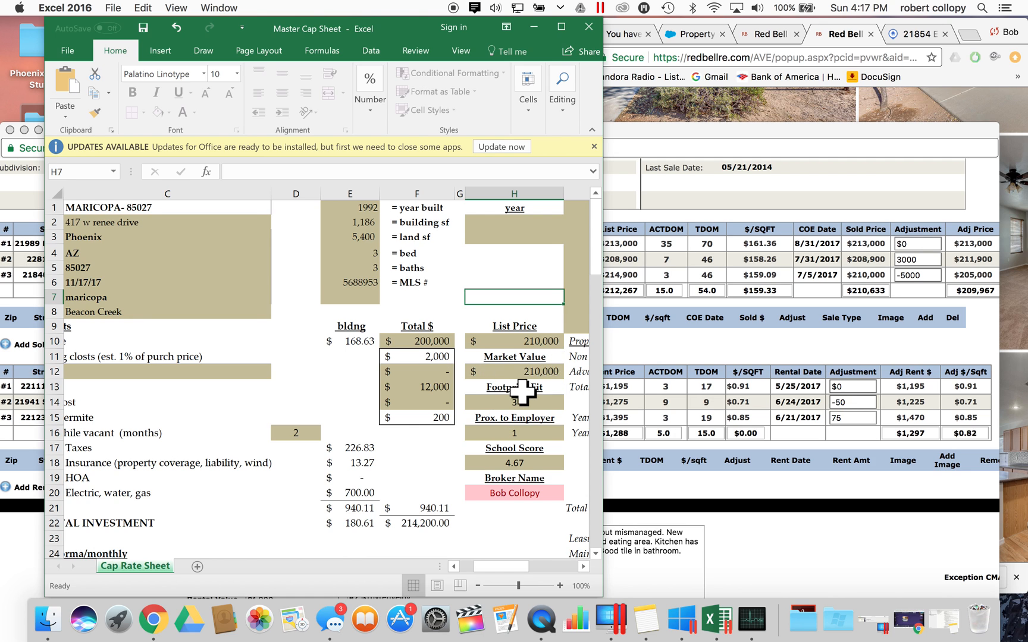
pyautogui.hscroll(-3, 526, 391)
pyautogui.hscroll(3, 526, 391)
# - Inspect the Footprint Fit and Prox. to Employer cells, then move Excel to the left edge
pyautogui.click(502, 403)
pyautogui.hscroll(3, 487, 468)
pyautogui.hscroll(-5, 487, 468)
pyautogui.hscroll(4, 487, 468)
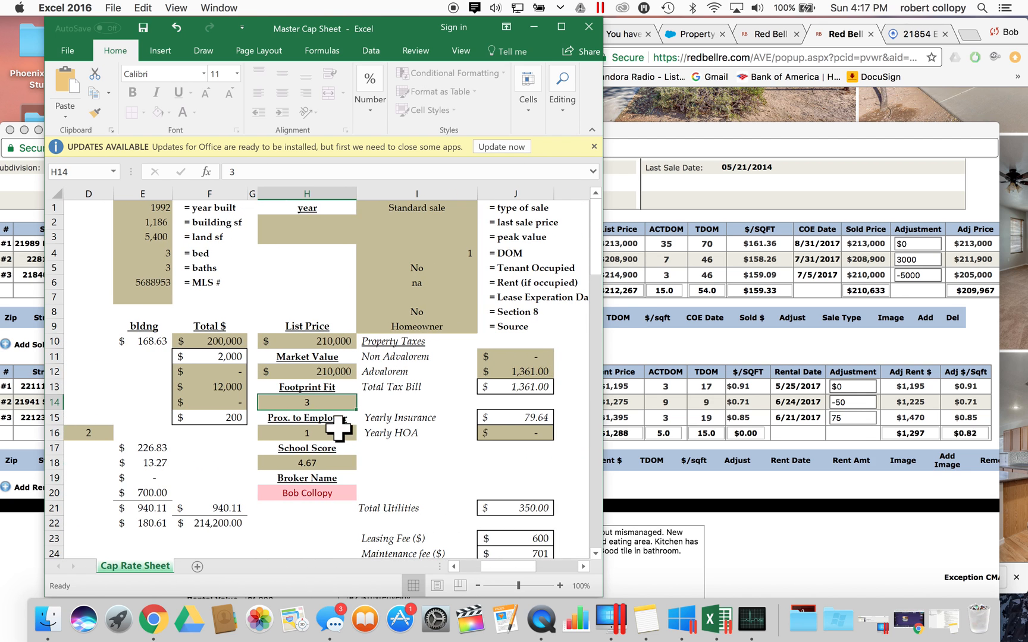
pyautogui.click(324, 431)
pyautogui.press('Up')
pyautogui.press('Up')
pyautogui.press('Down')
pyautogui.press('Down')
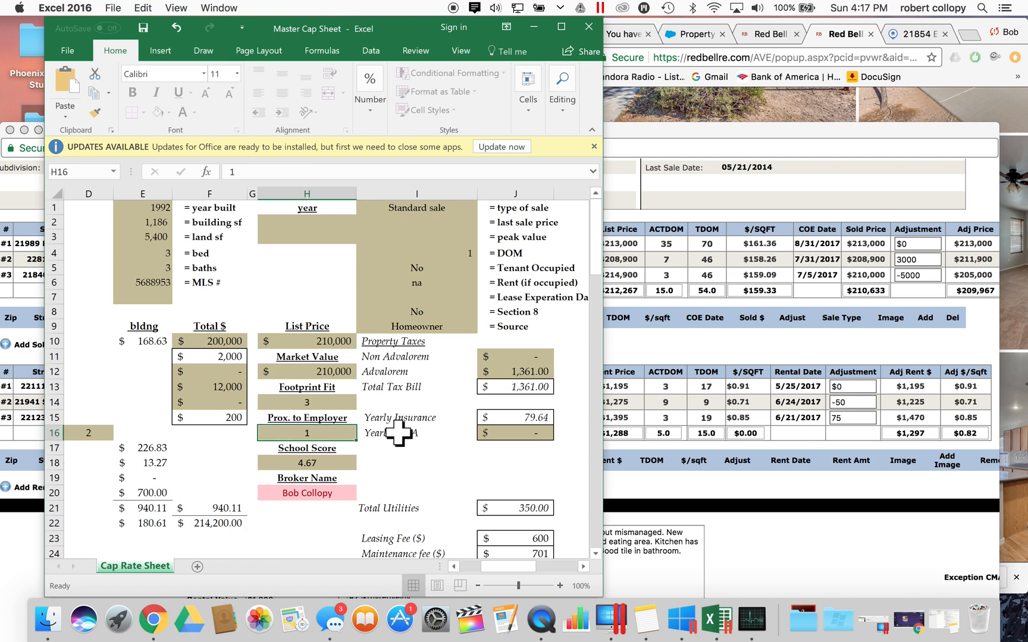
pyautogui.moveTo(404, 25); pyautogui.dragTo(359, 20)
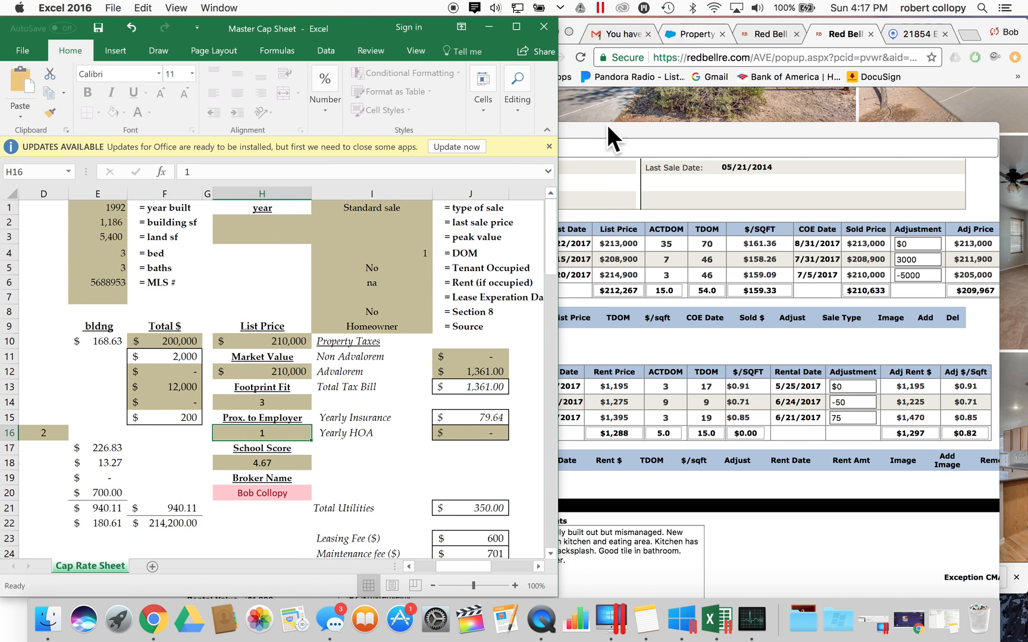
pyautogui.click(775, 142)
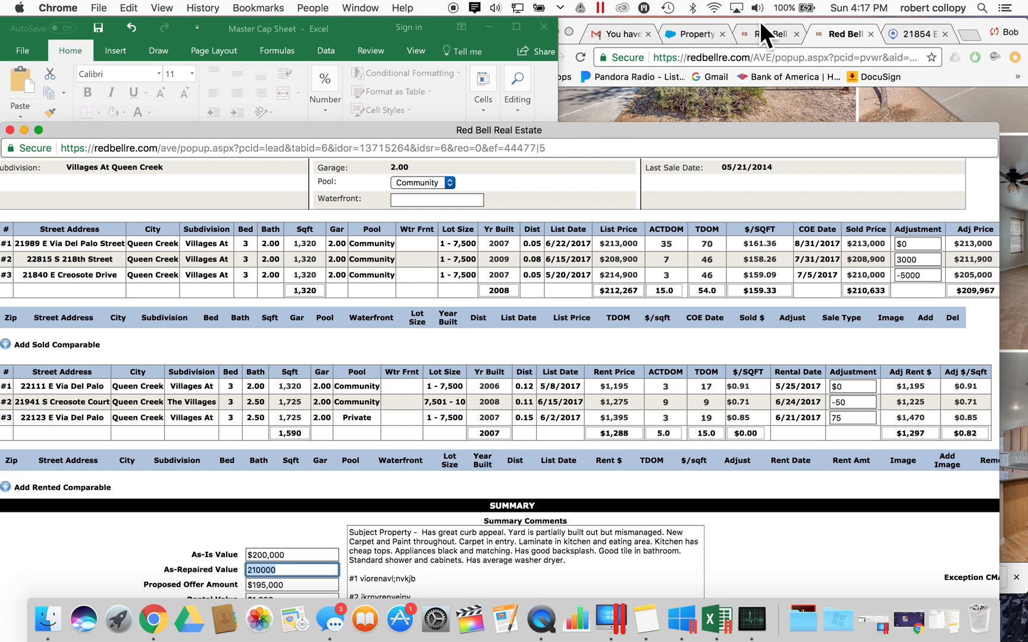
# - On the Gold Canyon Drive record, find Progress Fit 3 and Closeness to Employer 1 under Property Detail
pyautogui.click(696, 35)
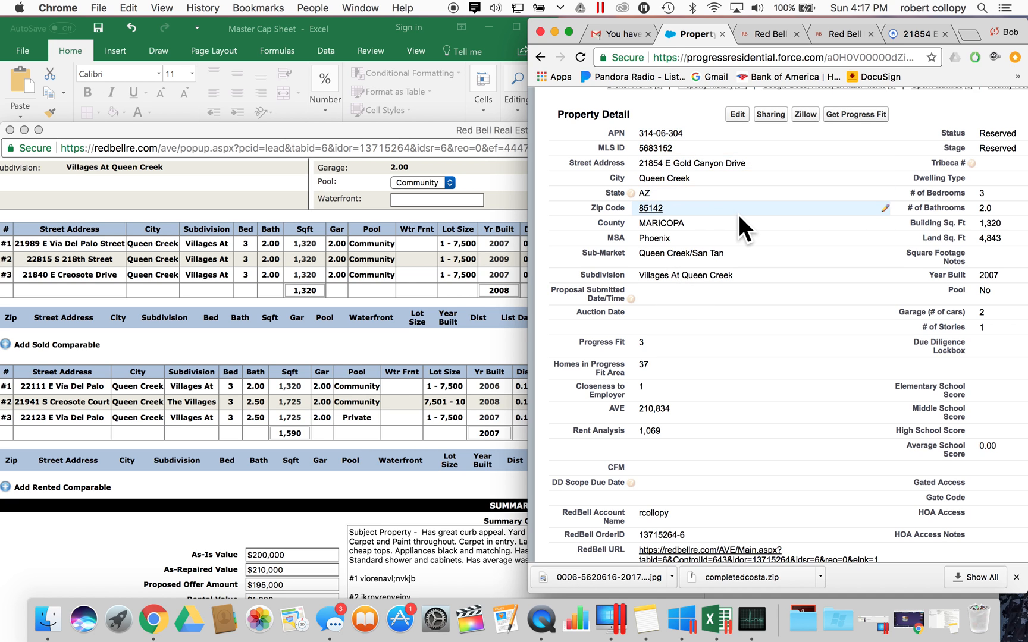
pyautogui.scroll(5, 739, 224)
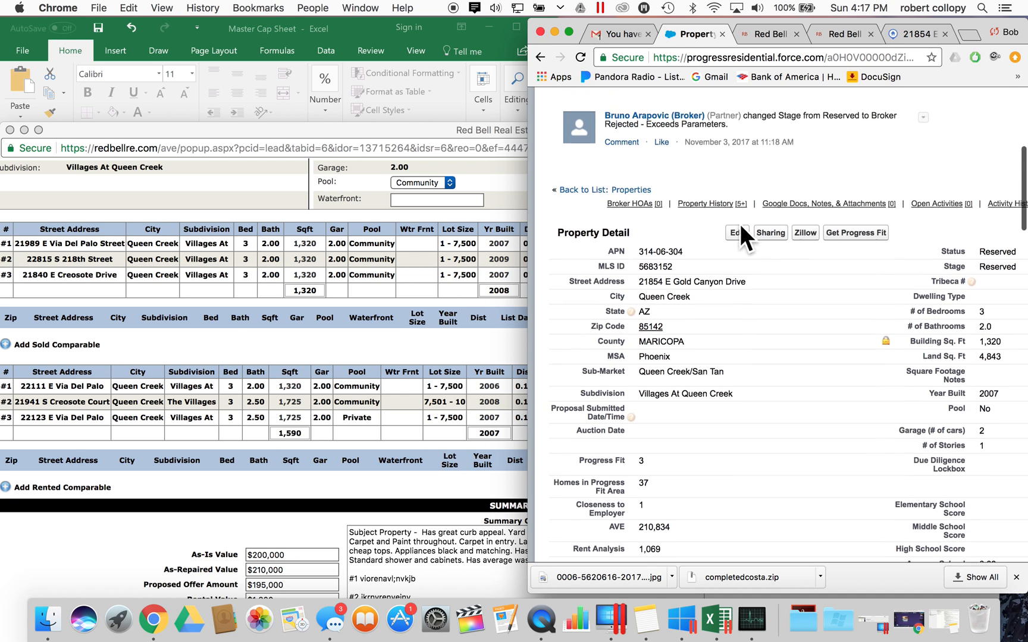
pyautogui.scroll(3, 704, 200)
pyautogui.scroll(-5, 653, 358)
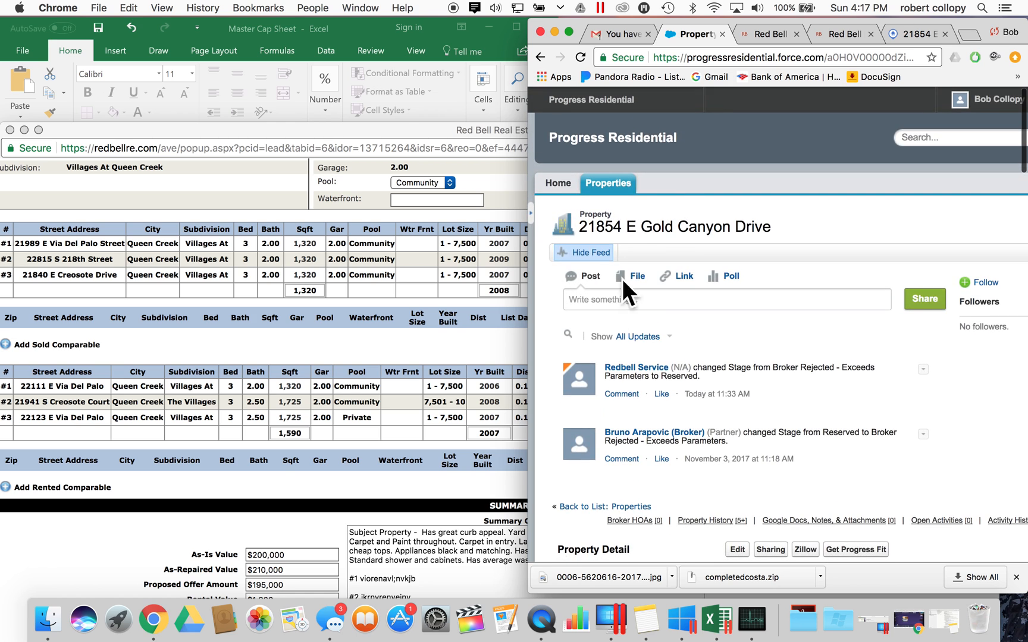
pyautogui.scroll(-4, 653, 358)
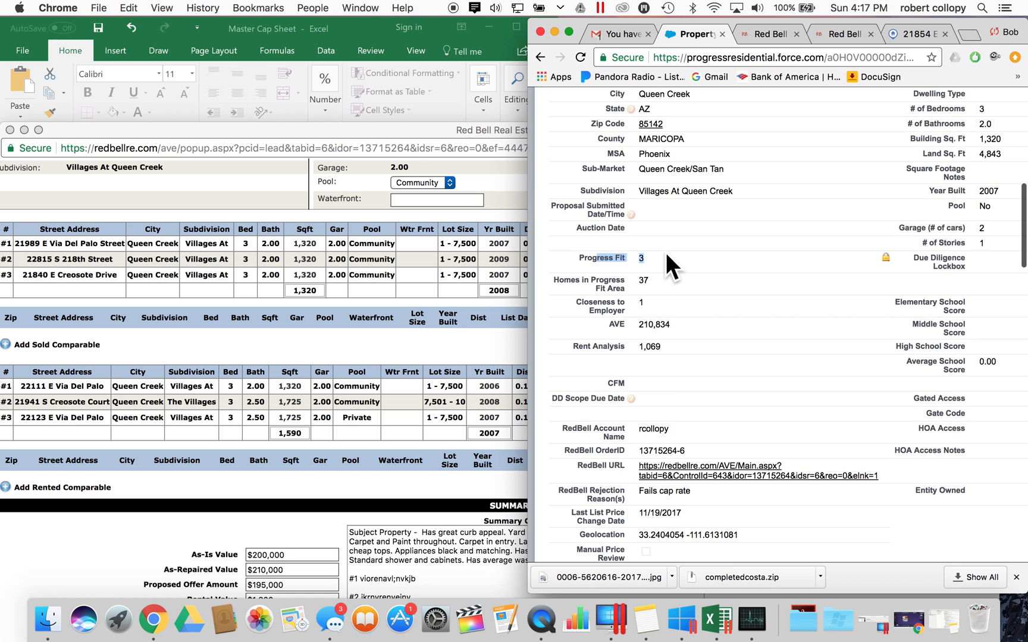
pyautogui.moveTo(666, 252); pyautogui.dragTo(663, 251)
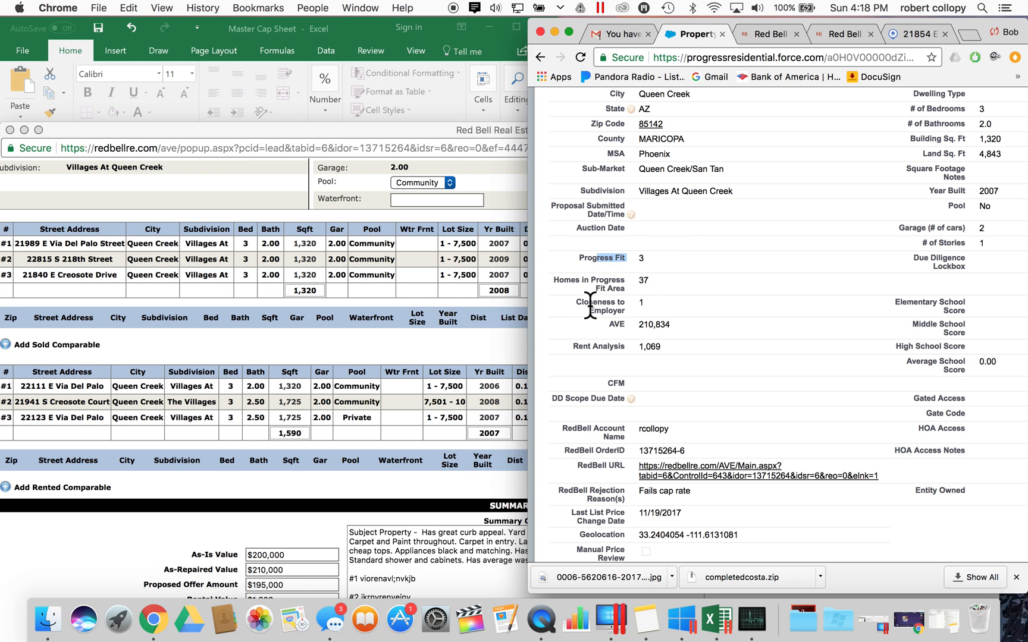
pyautogui.moveTo(588, 303); pyautogui.dragTo(667, 312)
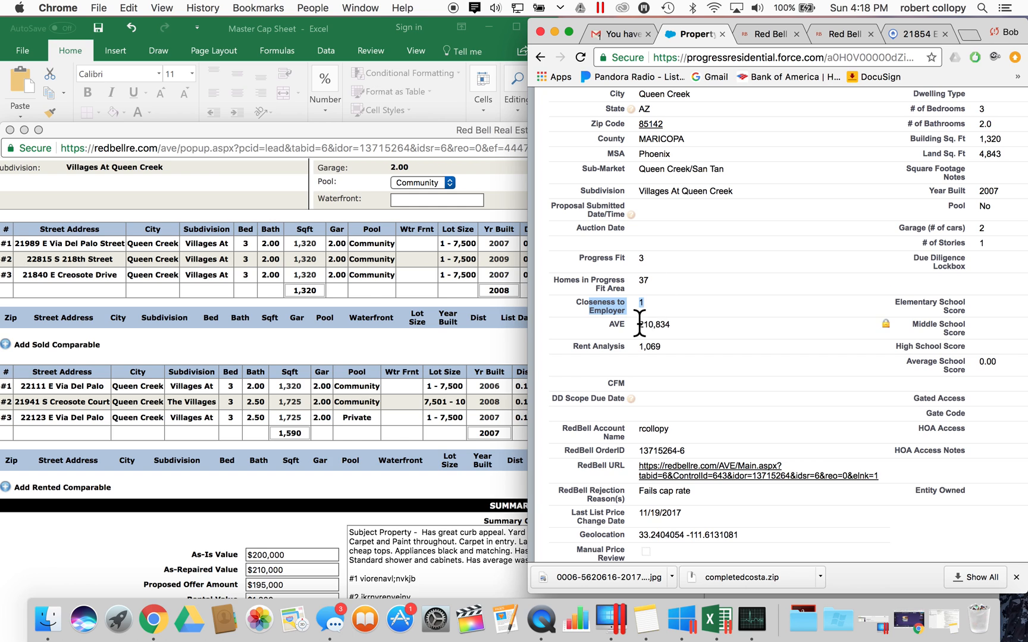
# - Enter 3 in Footprint Fit cell H14 and move down to the School Score
pyautogui.click(298, 348)
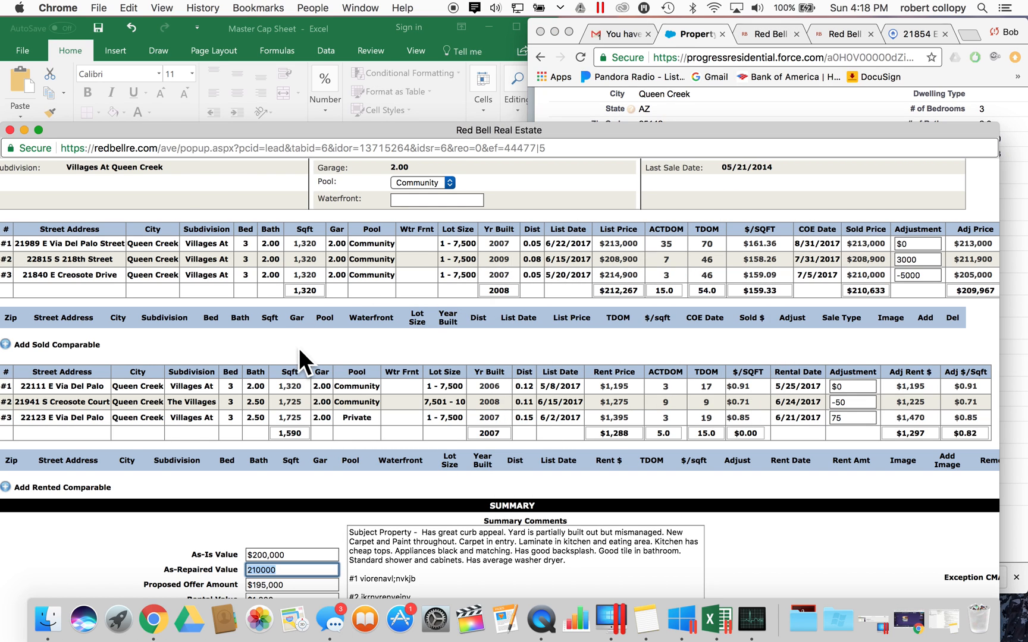
pyautogui.click(244, 94)
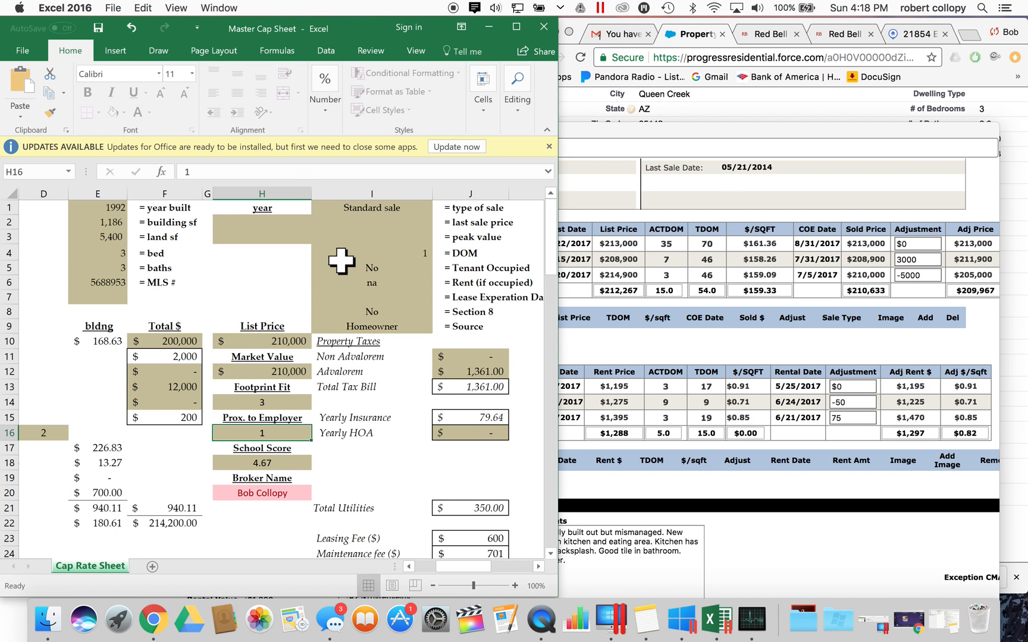
pyautogui.click(271, 403)
pyautogui.write('3')
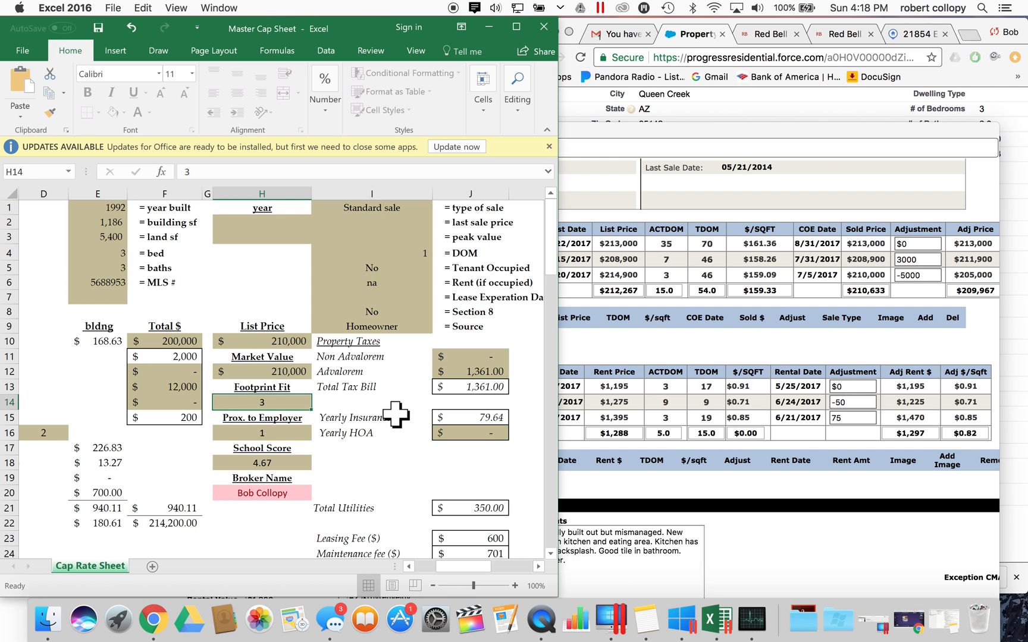
pyautogui.press('Return')
pyautogui.press('Return')
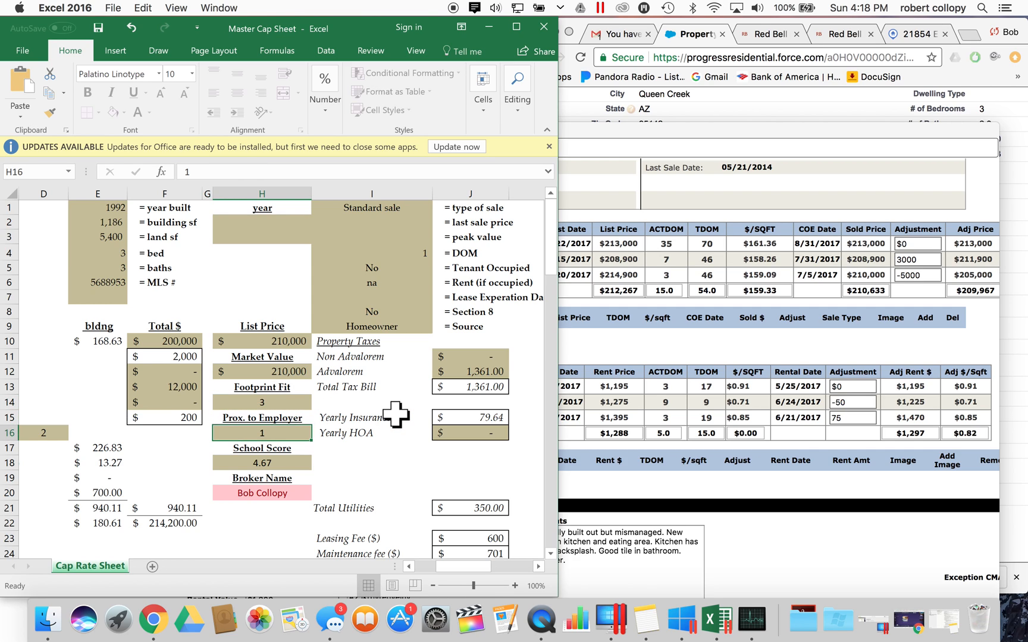
pyautogui.press('Return')
pyautogui.press('Return')
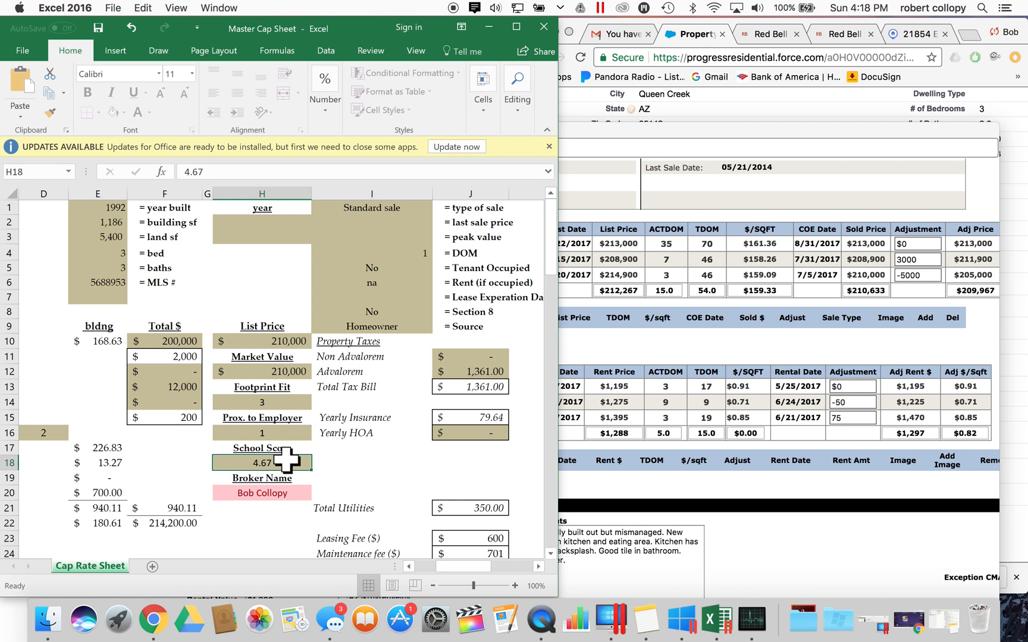
# - Search GreatSchools for schools near the property address copied from the ARMLS listing
pyautogui.click(972, 35)
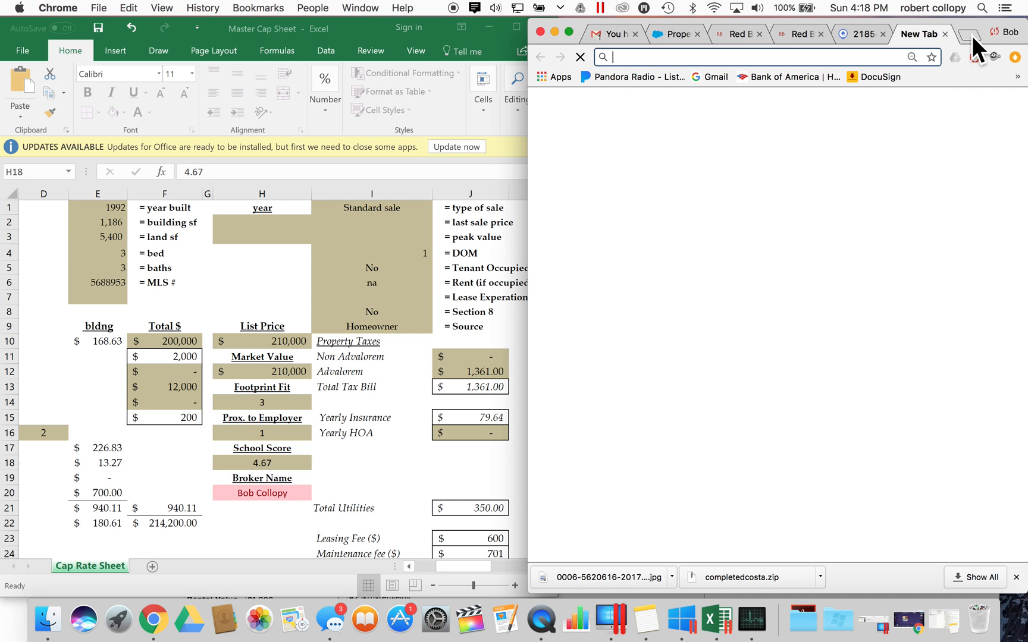
pyautogui.write('greatschools.org')
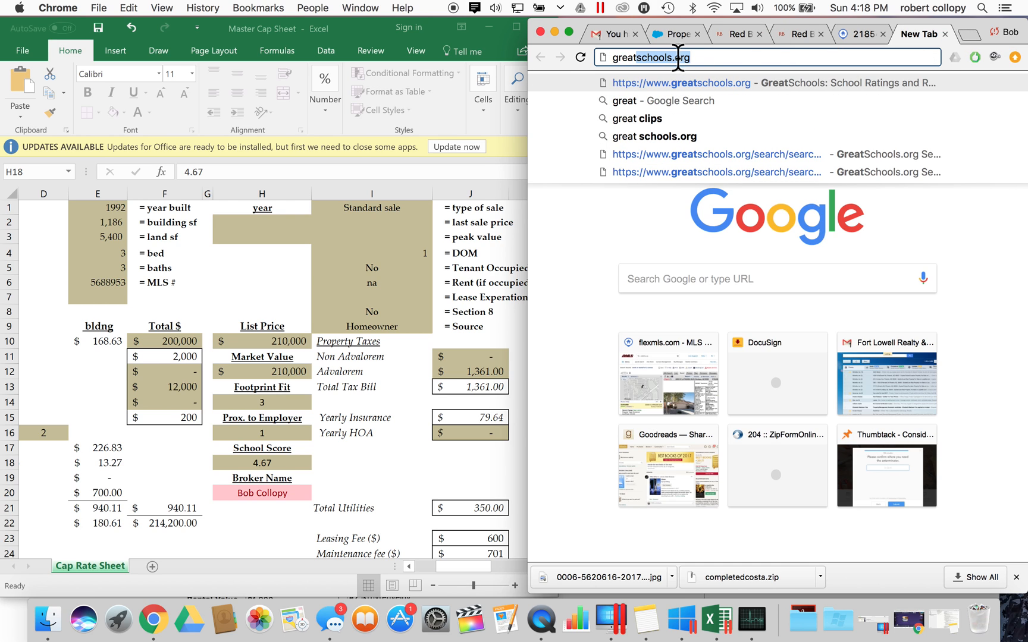
pyautogui.press('Return')
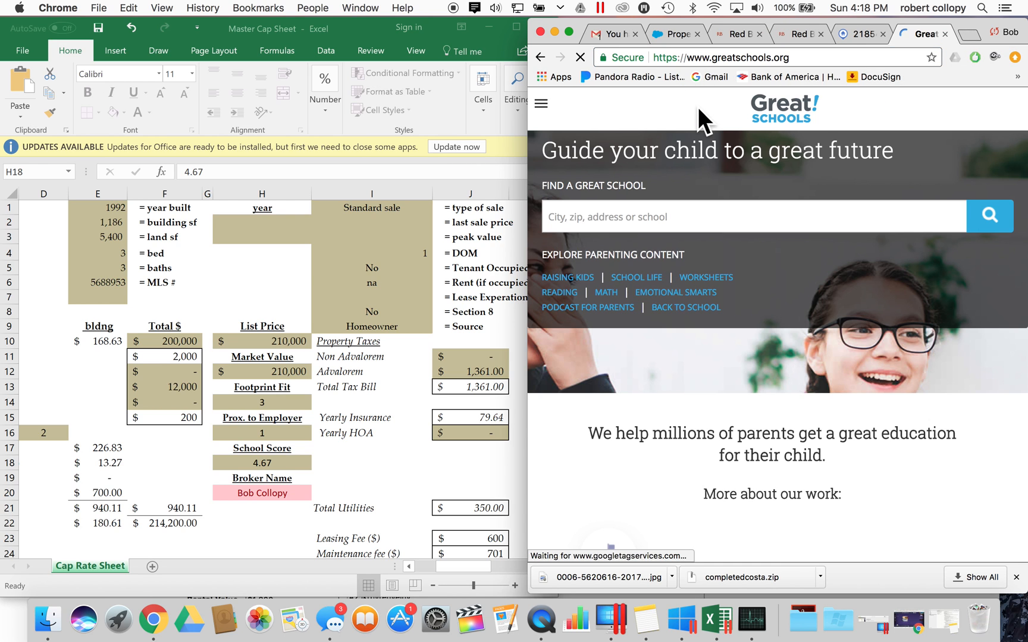
pyautogui.click(856, 30)
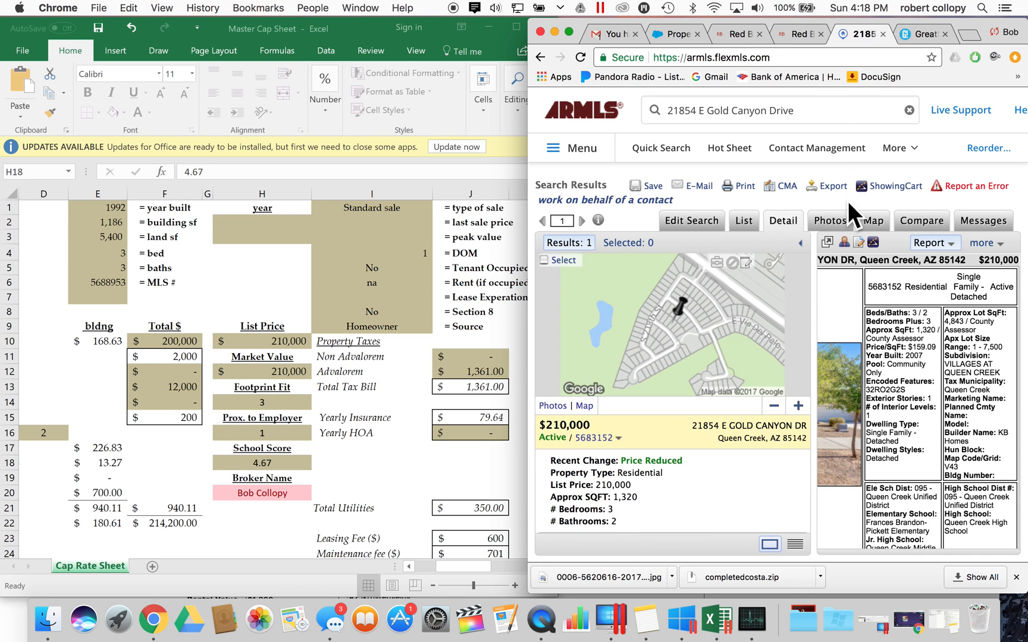
pyautogui.tripleClick(877, 260)
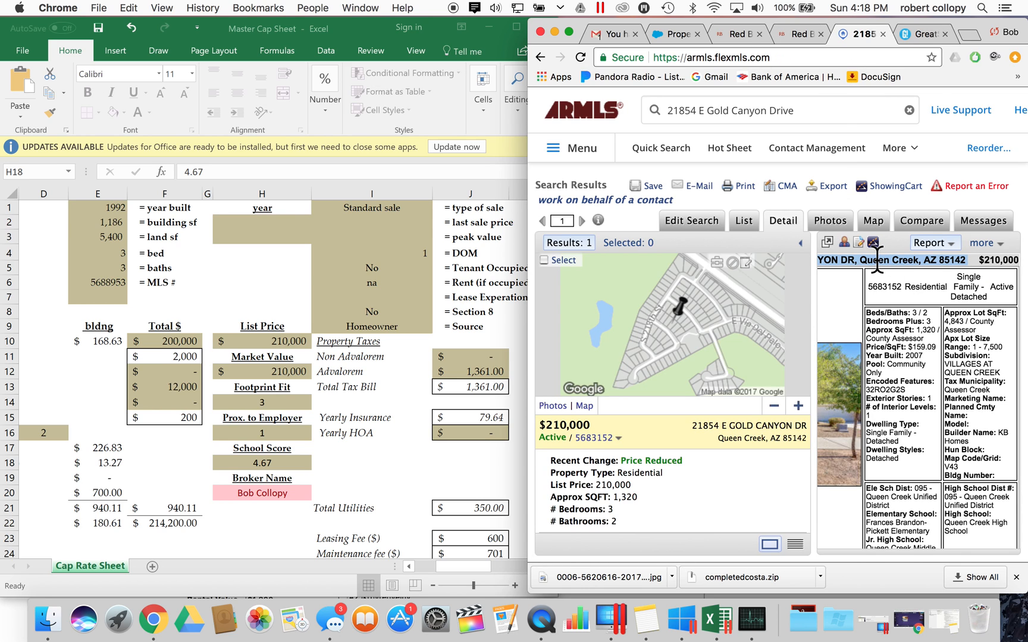
pyautogui.click(907, 37)
pyautogui.click(701, 205)
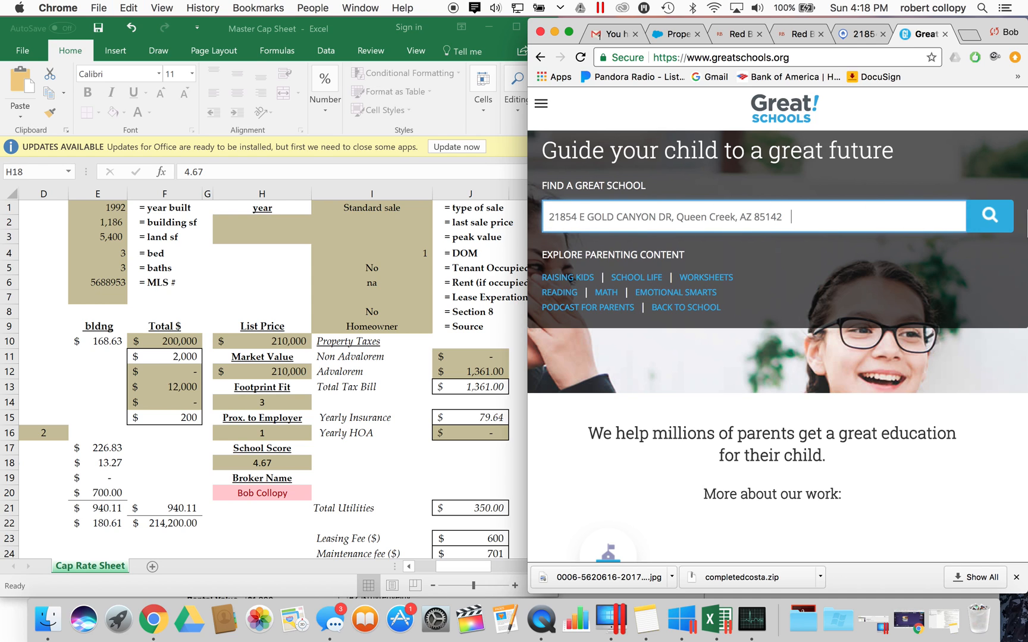
pyautogui.click(984, 213)
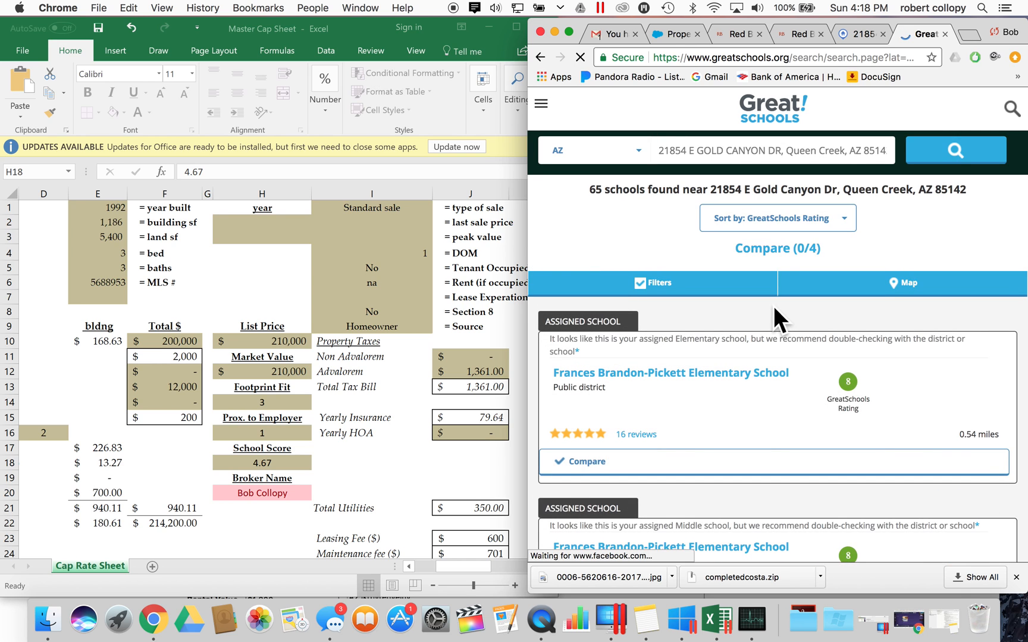
# - Review the assigned schools' ratings of 8, 8 and 7, then return to the property record
pyautogui.scroll(-3, 773, 305)
pyautogui.scroll(-2, 773, 306)
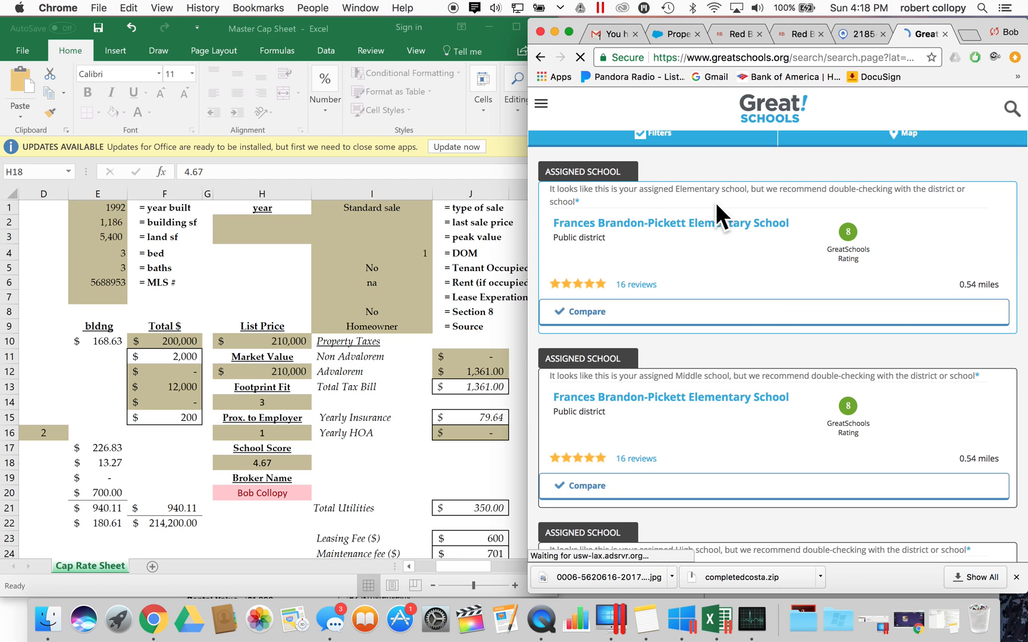
pyautogui.scroll(-3, 695, 415)
pyautogui.scroll(-5, 695, 417)
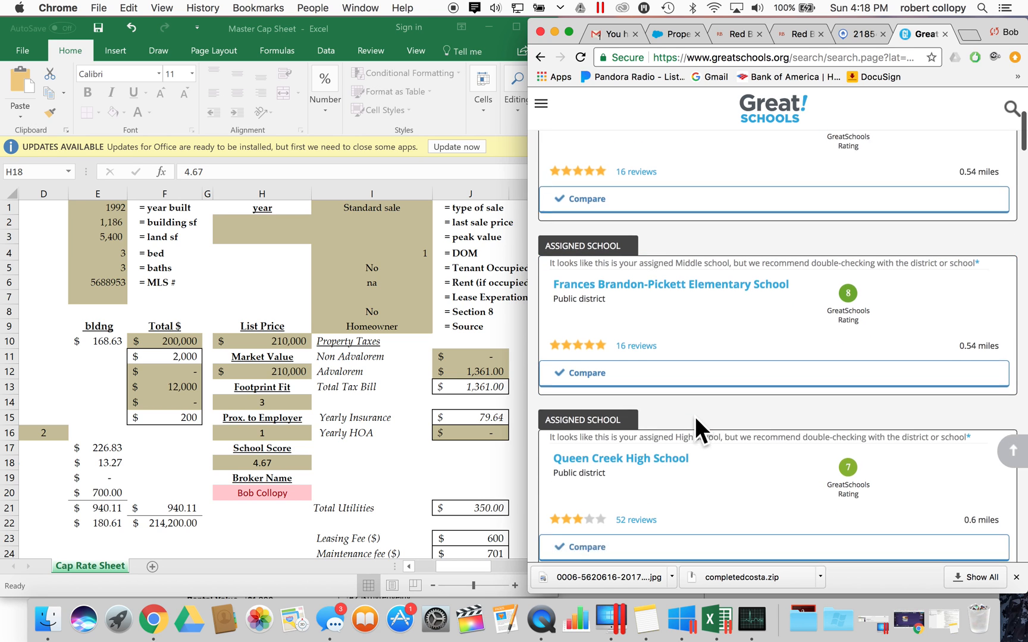
pyautogui.scroll(2, 695, 417)
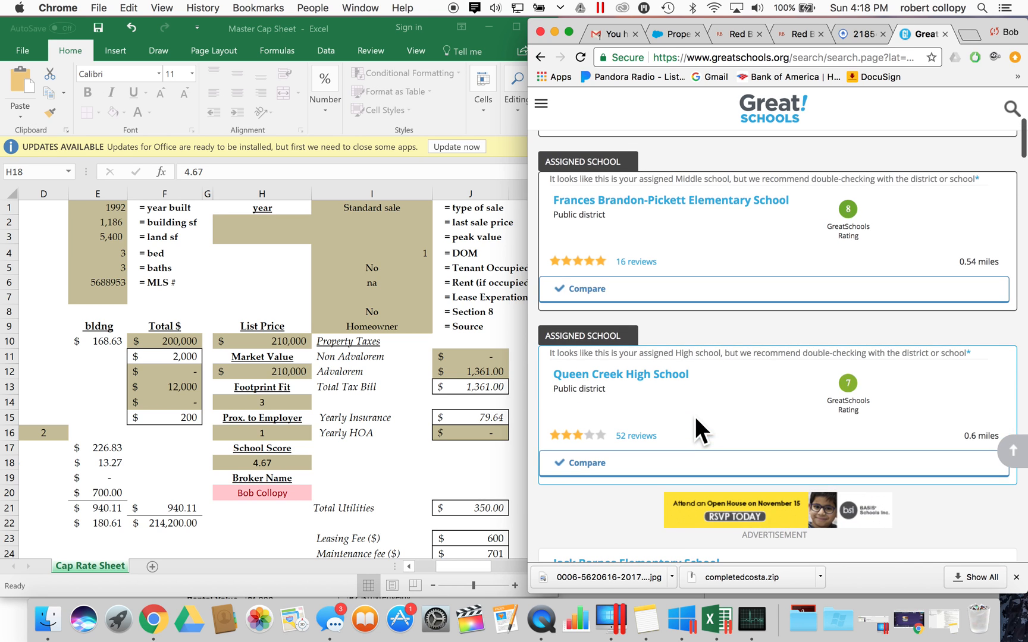
pyautogui.scroll(2, 695, 417)
pyautogui.hscroll(-3, 695, 417)
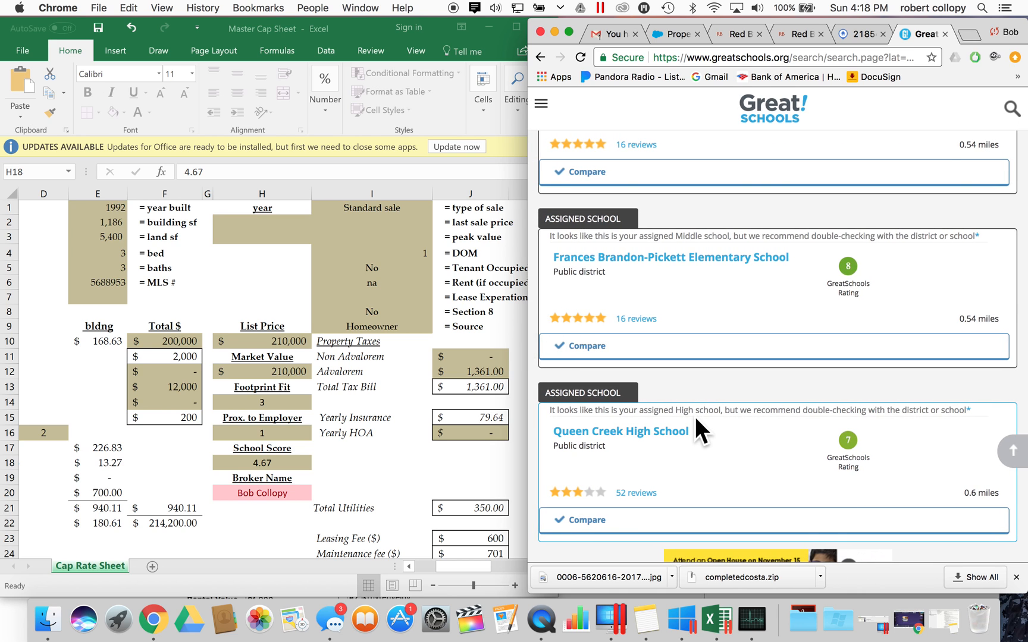
pyautogui.scroll(-5, 694, 417)
pyautogui.scroll(-3, 695, 417)
pyautogui.scroll(-5, 695, 417)
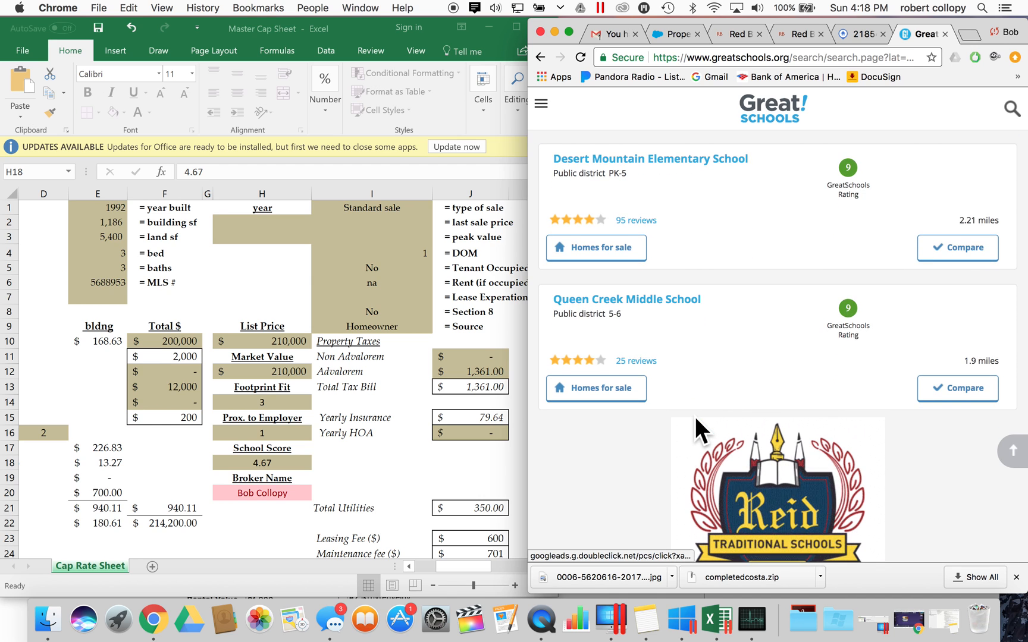
pyautogui.scroll(10, 694, 417)
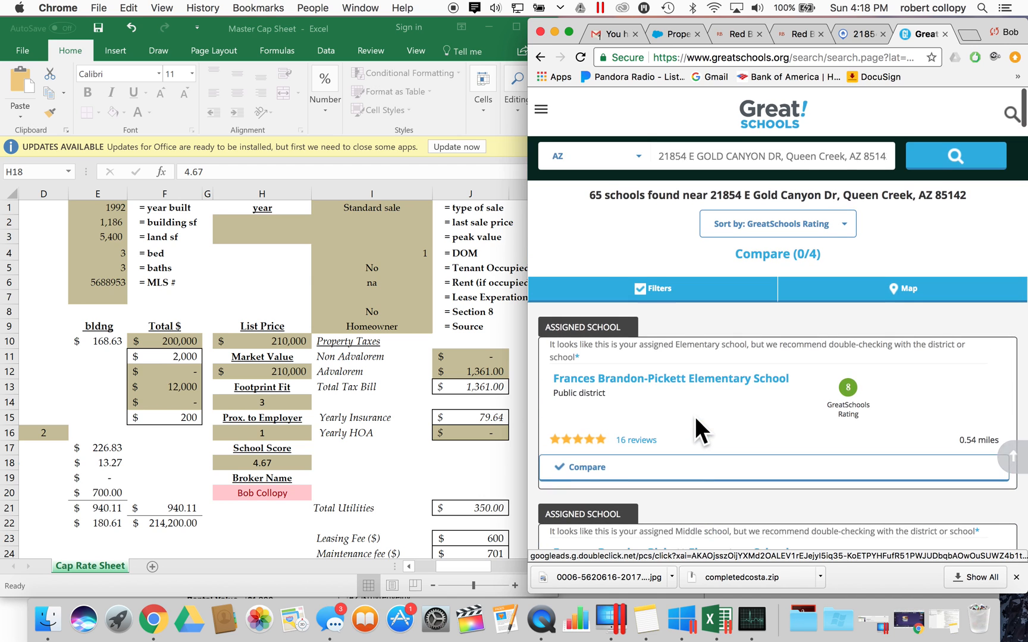
pyautogui.scroll(-5, 694, 417)
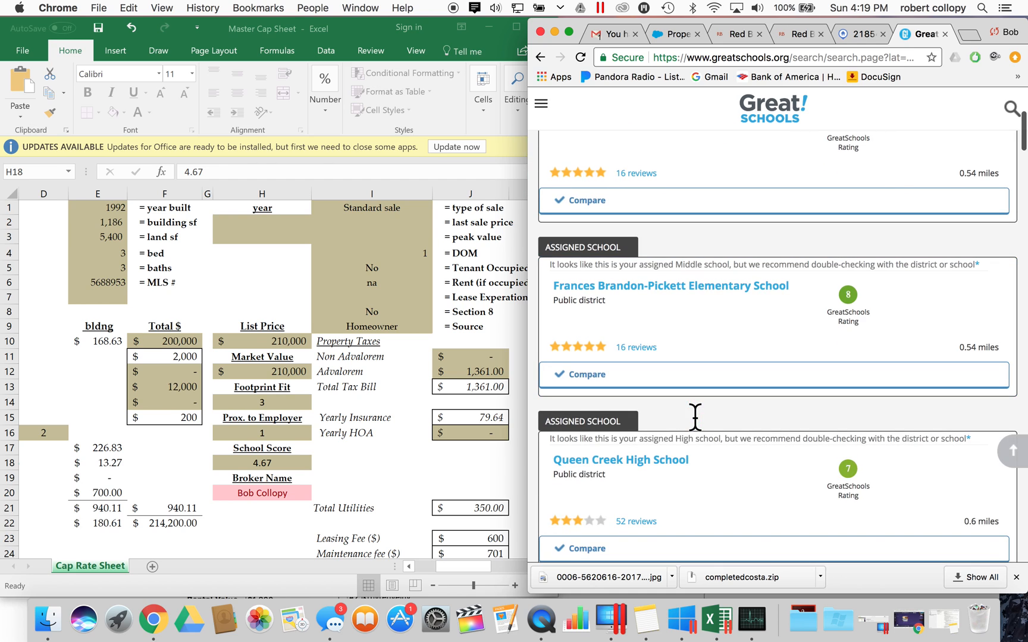
pyautogui.scroll(-1, 694, 417)
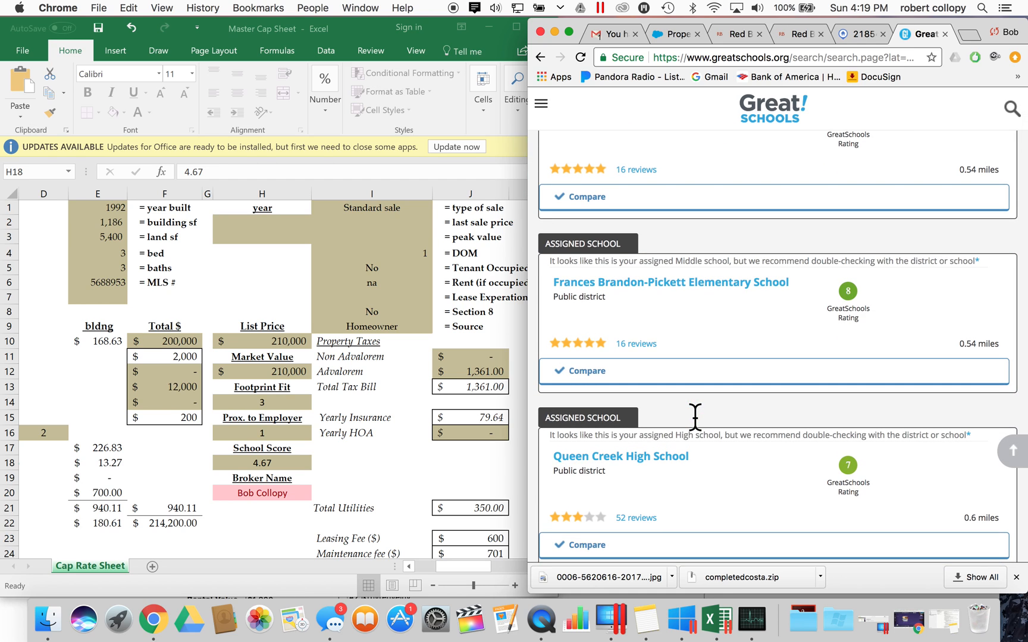
pyautogui.click(424, 461)
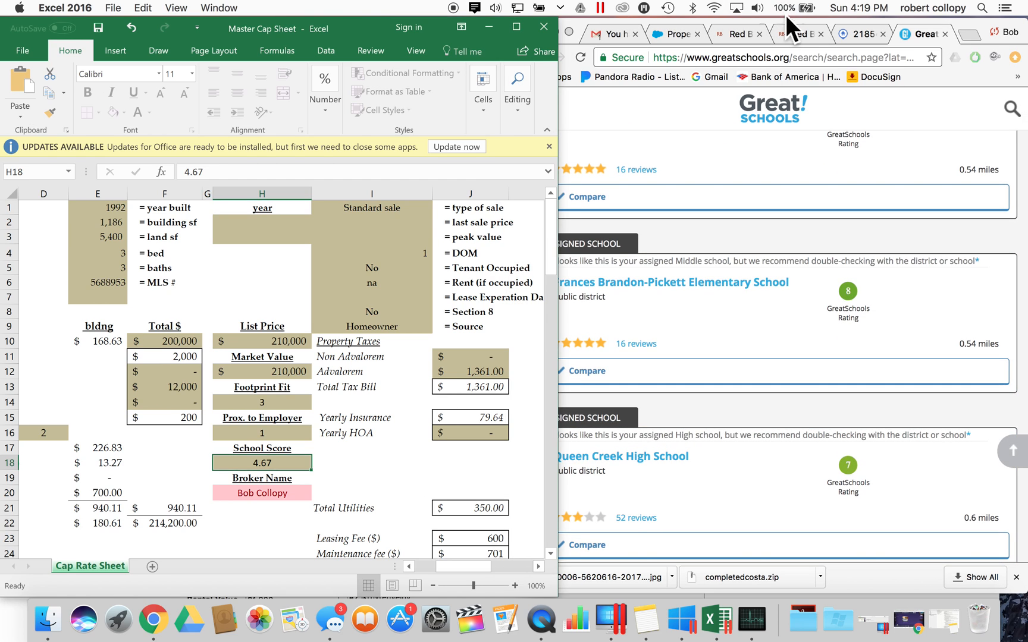
pyautogui.click(669, 34)
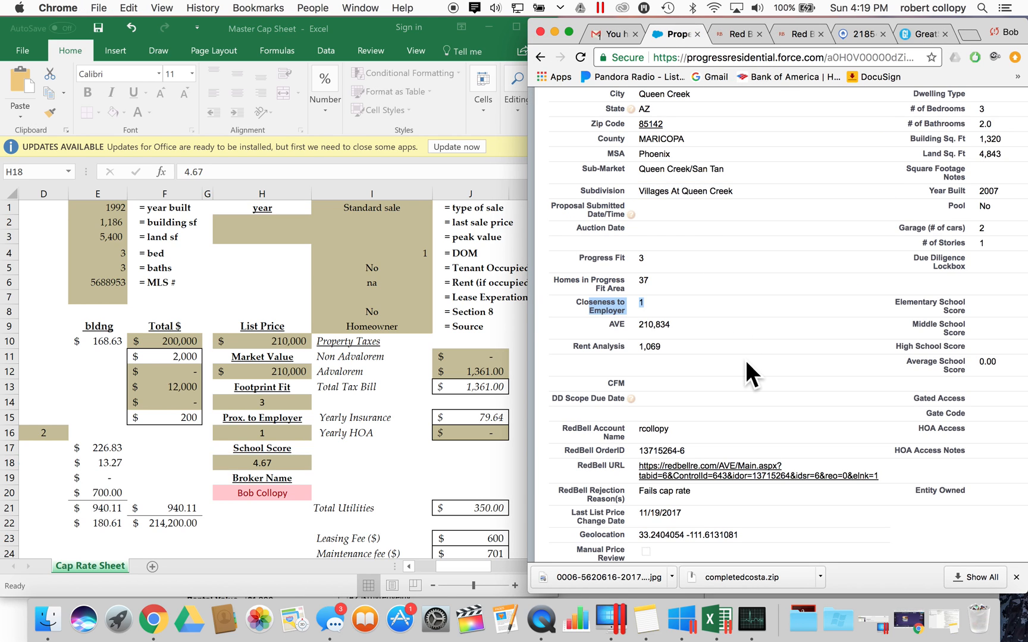
# - Enter school scores of 8 elementary, 9 middle and 9 high
pyautogui.hscroll(2, 746, 359)
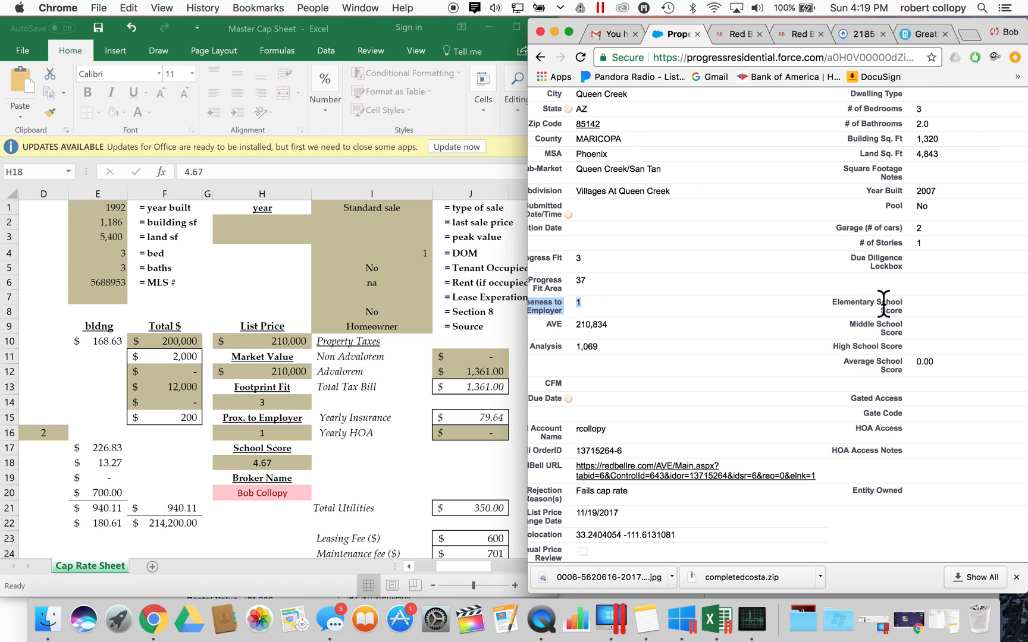
pyautogui.doubleClick(930, 300)
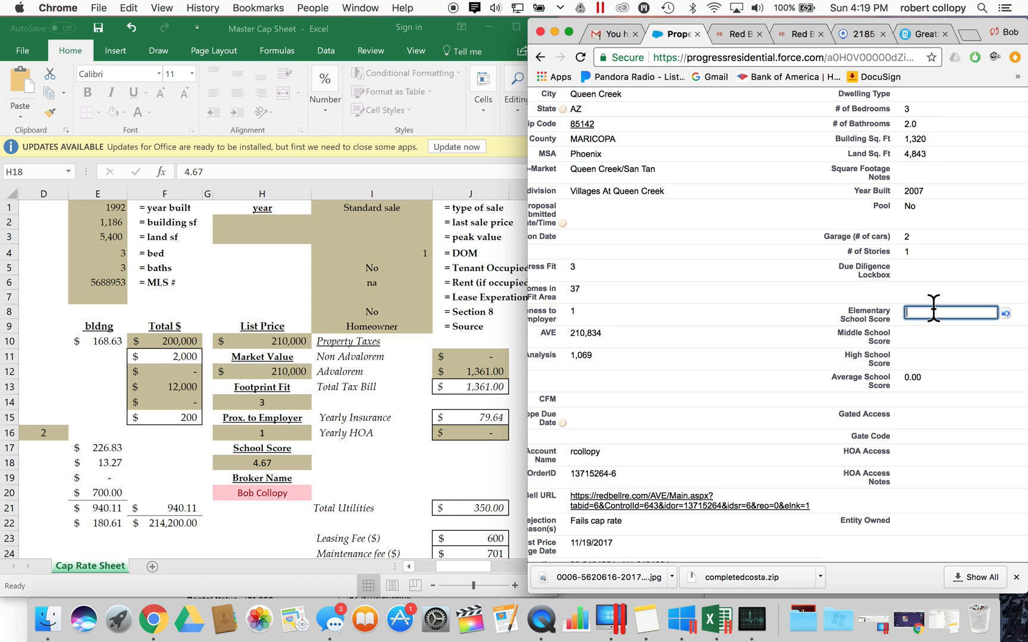
pyautogui.doubleClick(930, 330)
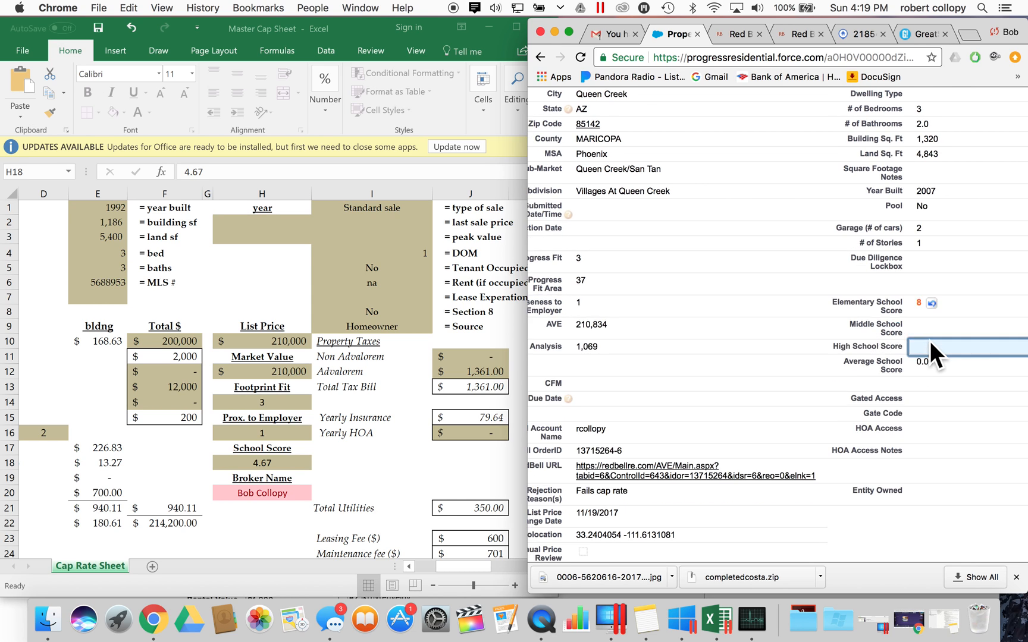
pyautogui.write('8')
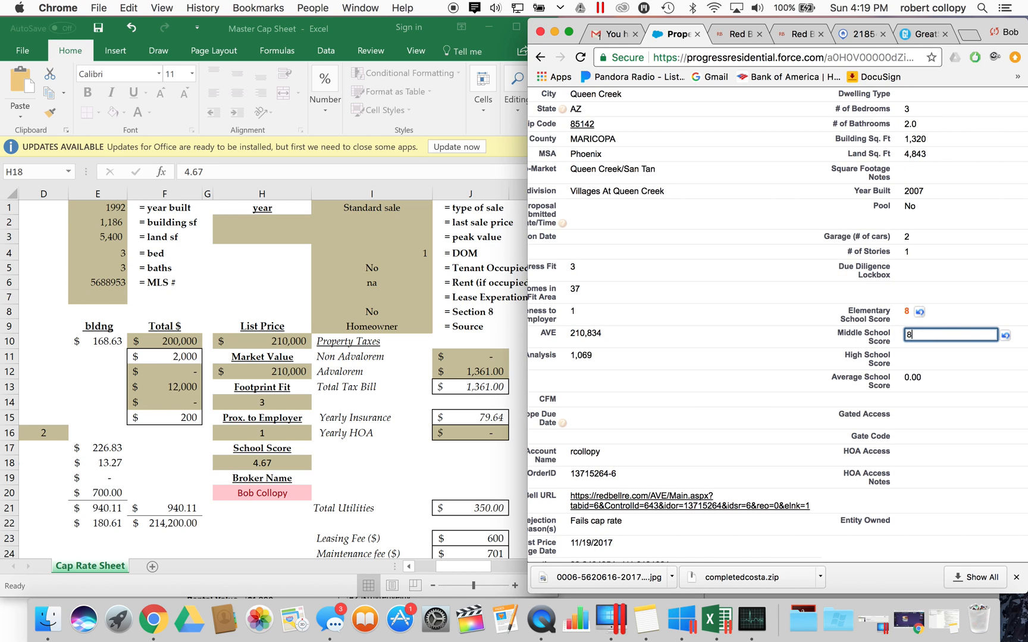
pyautogui.doubleClick(930, 361)
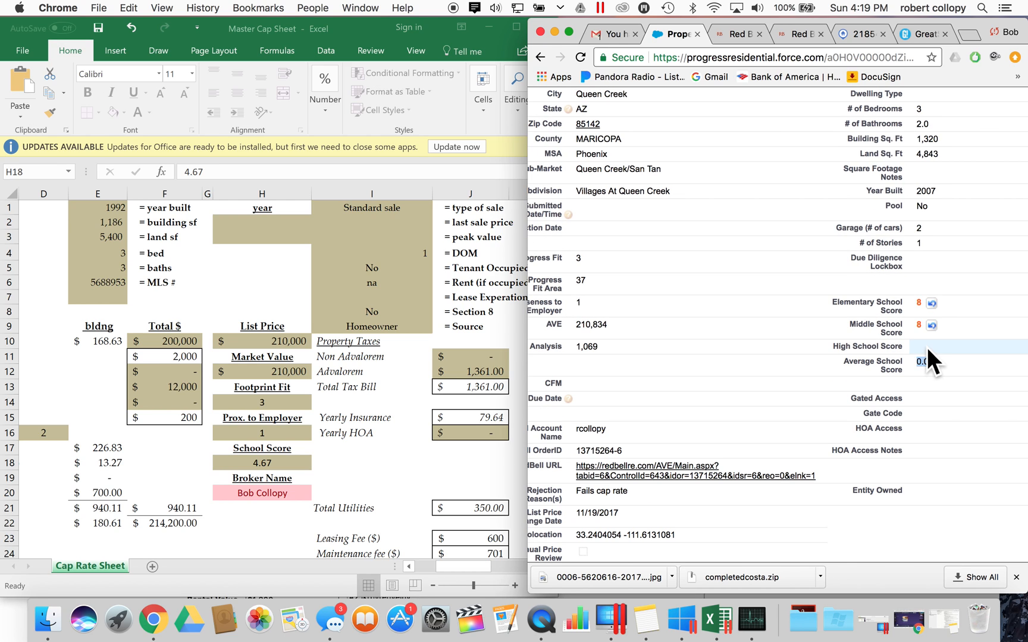
pyautogui.doubleClick(926, 348)
pyautogui.write('9')
pyautogui.doubleClick(908, 334)
pyautogui.write('9')
pyautogui.click(820, 334)
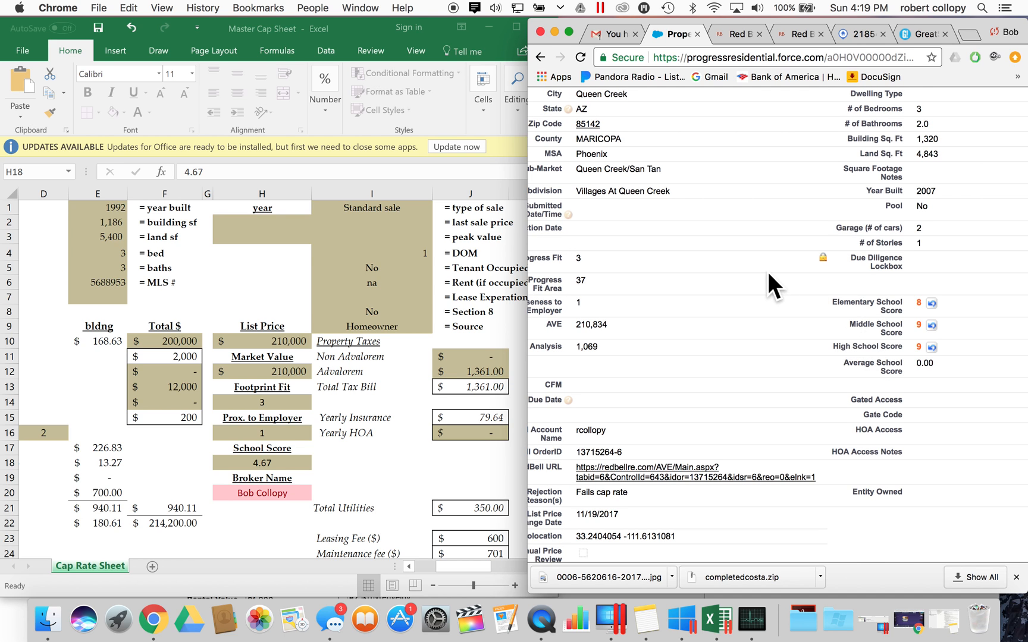
# - Save the school scores and select the resulting 8.67 Average School Score
pyautogui.scroll(-1, 706, 287)
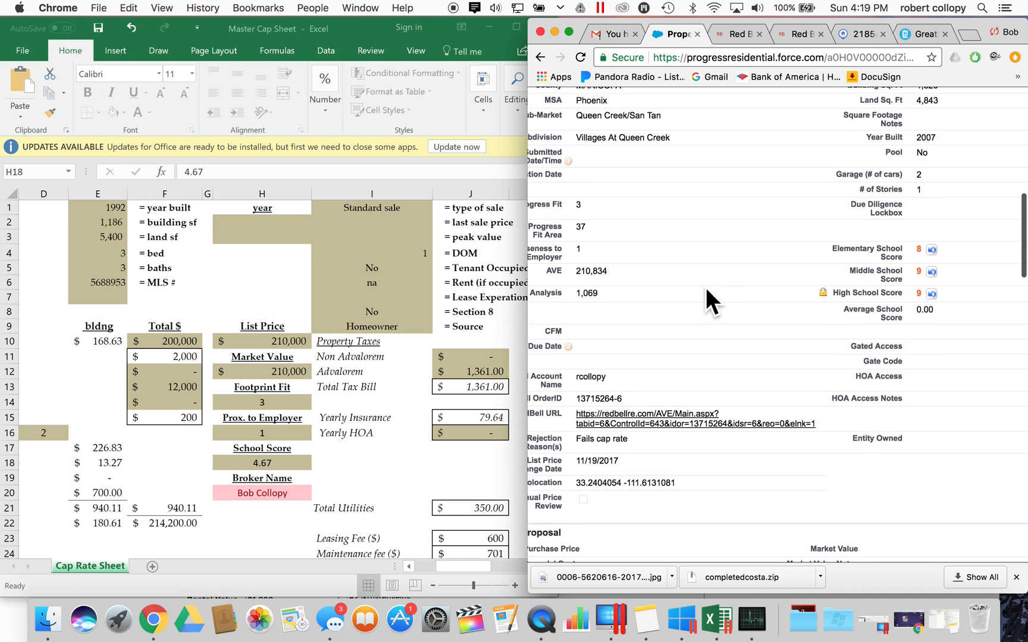
pyautogui.scroll(5, 706, 287)
pyautogui.hscroll(-2, 706, 287)
pyautogui.scroll(3, 706, 287)
pyautogui.scroll(-3, 759, 287)
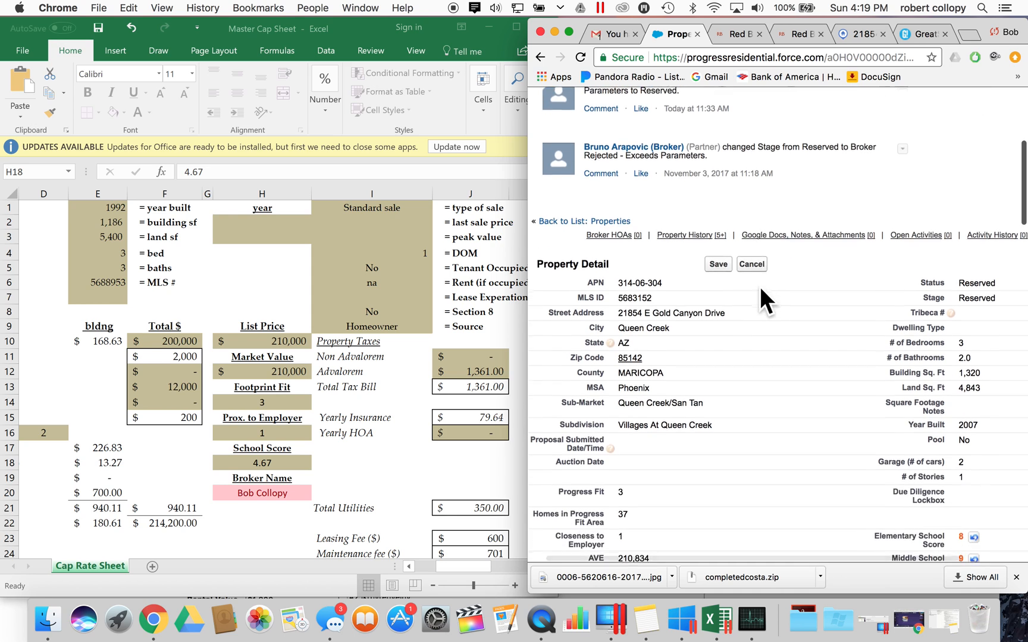
pyautogui.click(734, 256)
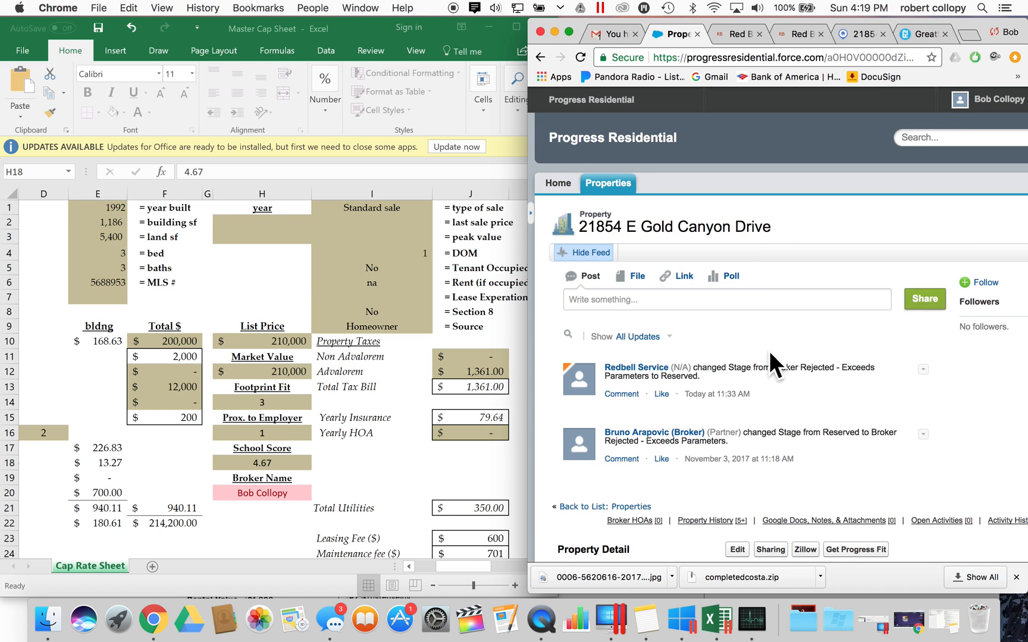
pyautogui.scroll(-6, 769, 351)
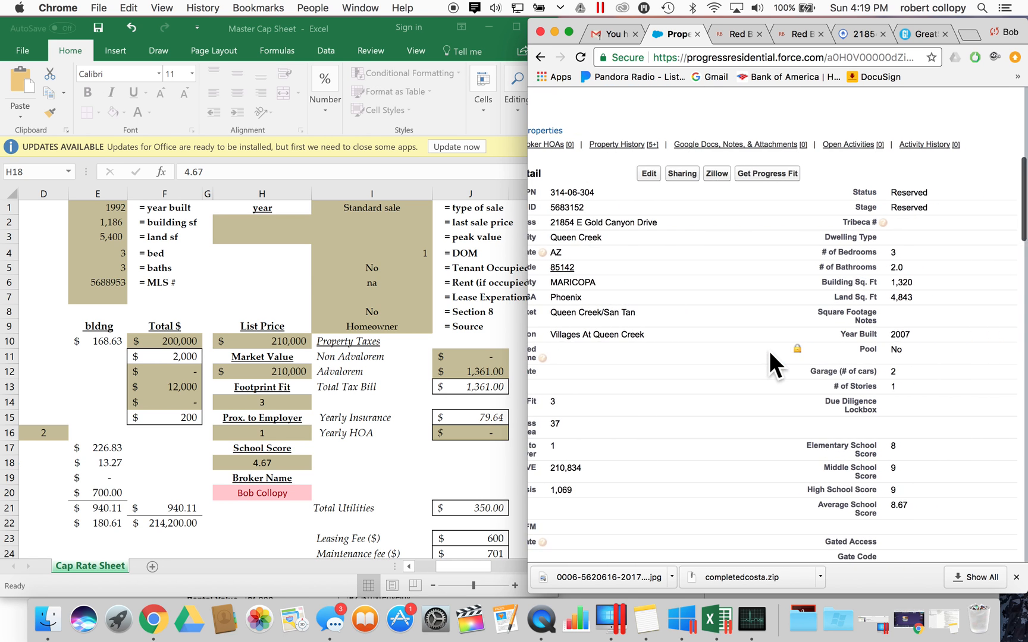
pyautogui.hscroll(3, 773, 356)
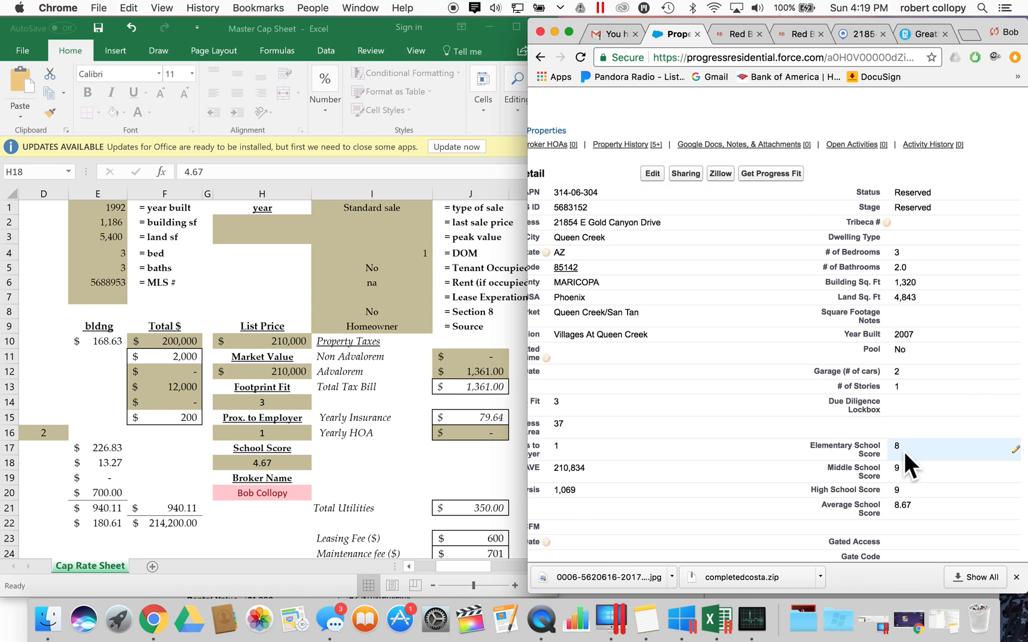
pyautogui.doubleClick(902, 505)
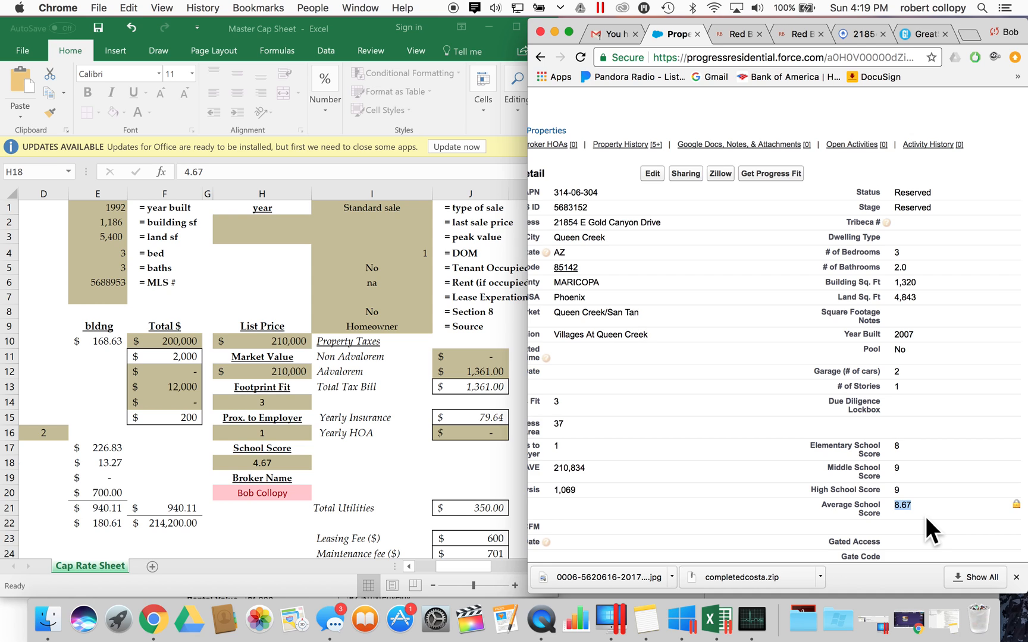
# - Replace the Cap Rate Sheet School Score of 4.67 with 8.67
pyautogui.click(284, 456)
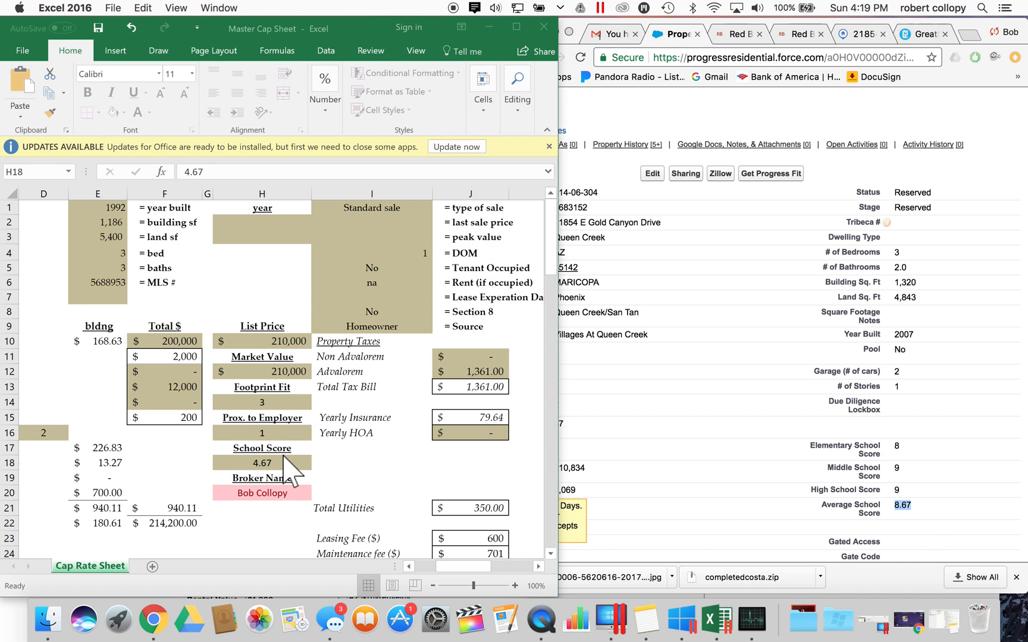
pyautogui.write('8')
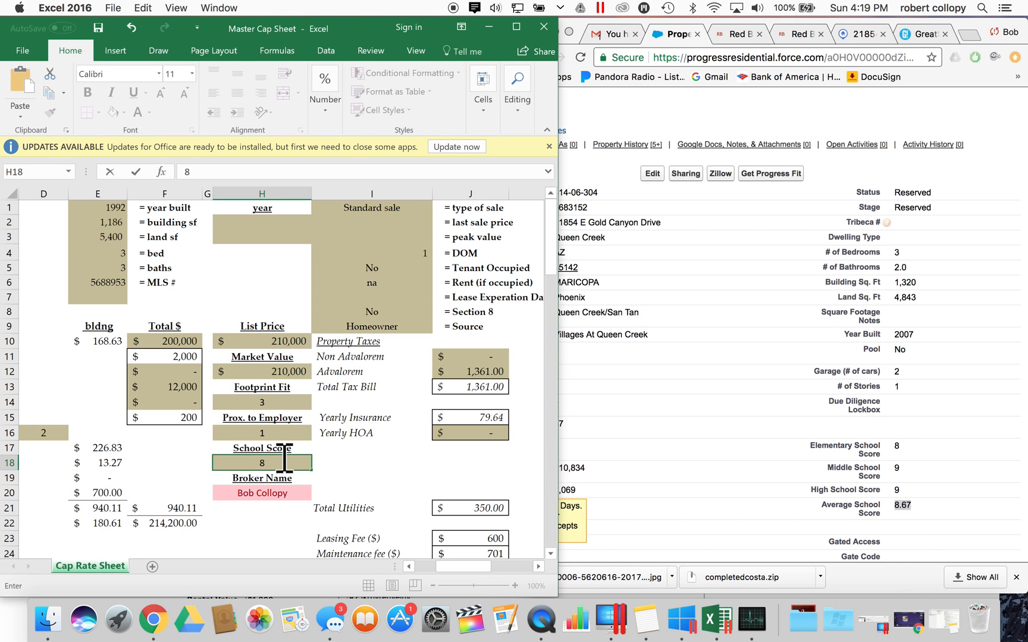
pyautogui.write('.67')
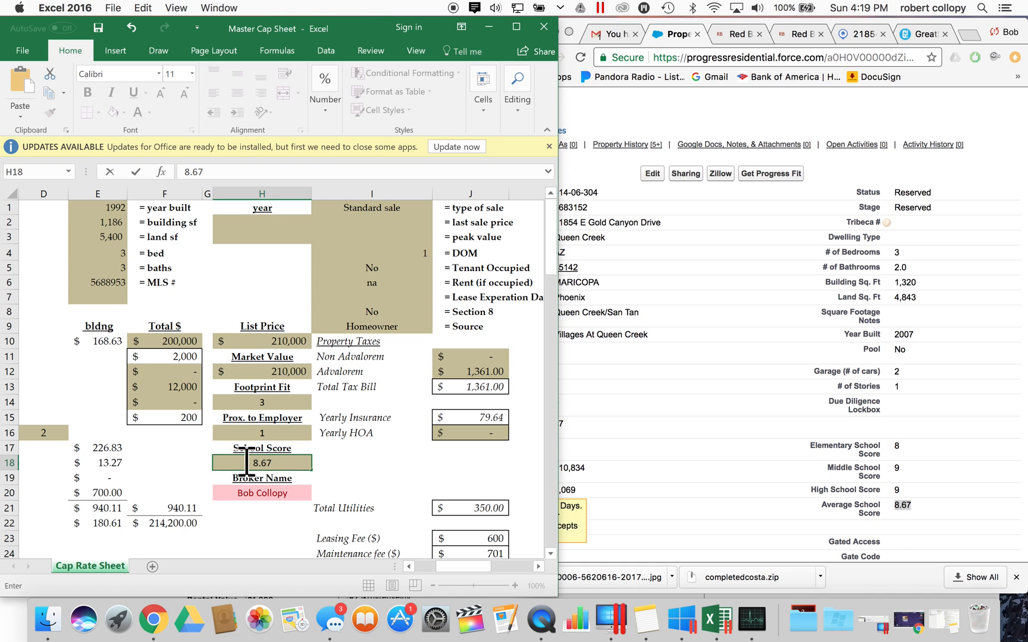
pyautogui.click(348, 453)
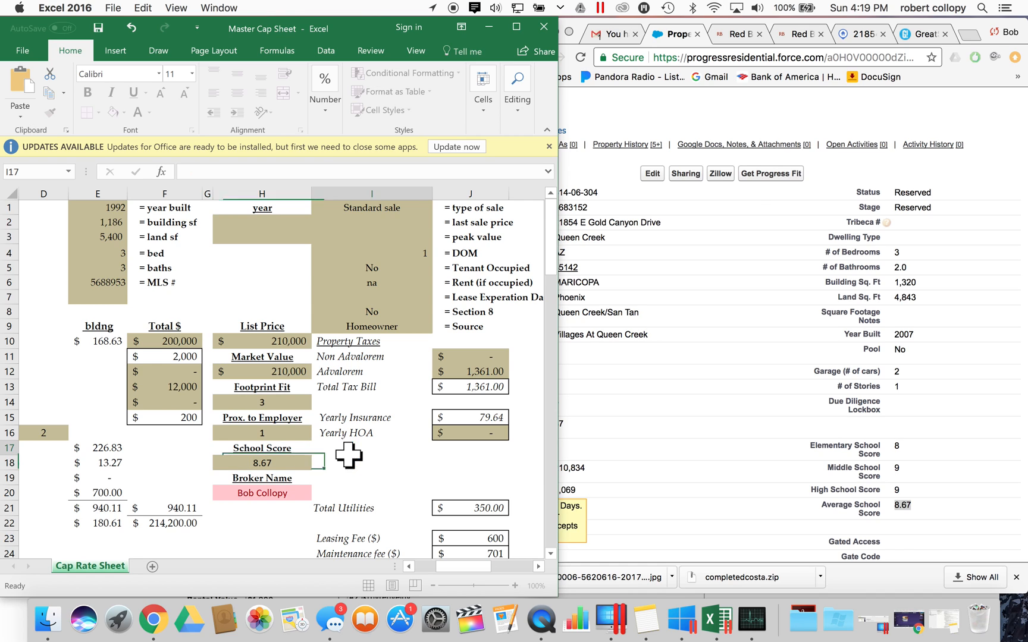
pyautogui.click(276, 465)
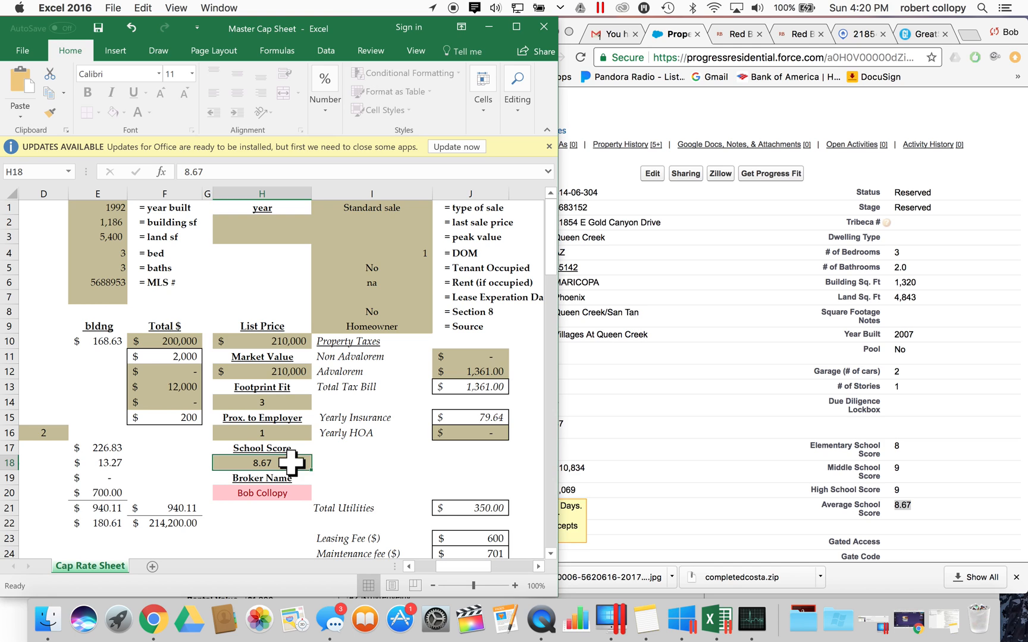
# - Return through the GreatSchools results to the Progress Residential property record
pyautogui.click(925, 29)
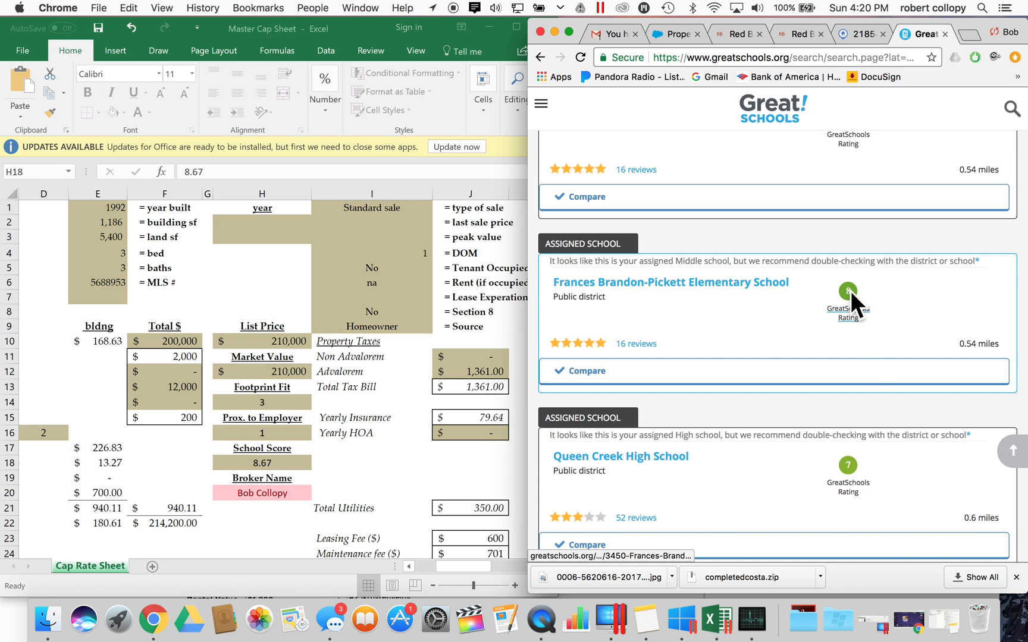
pyautogui.scroll(5, 848, 286)
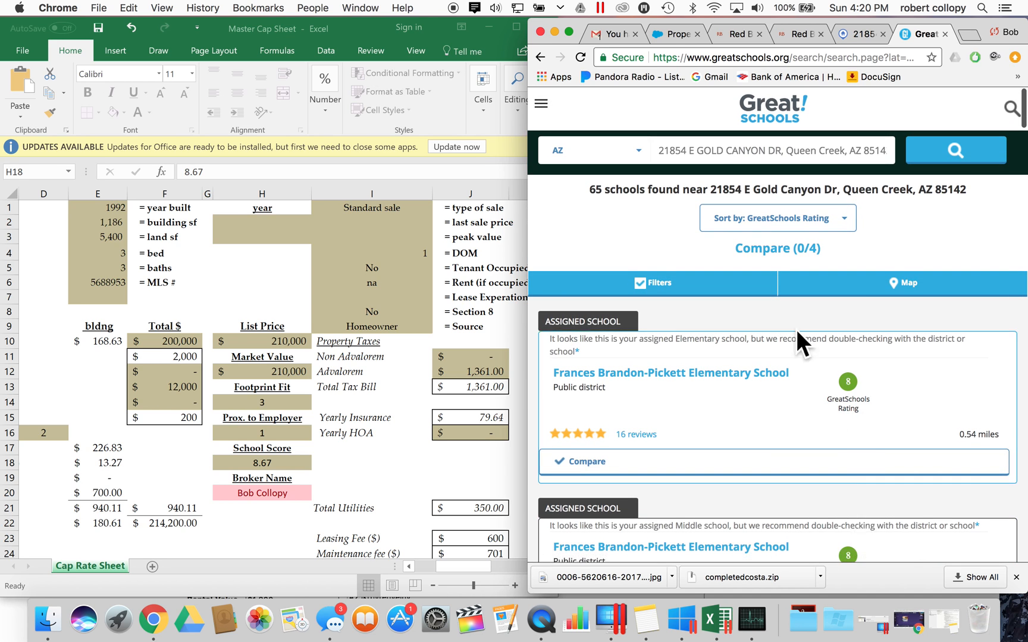
pyautogui.click(664, 33)
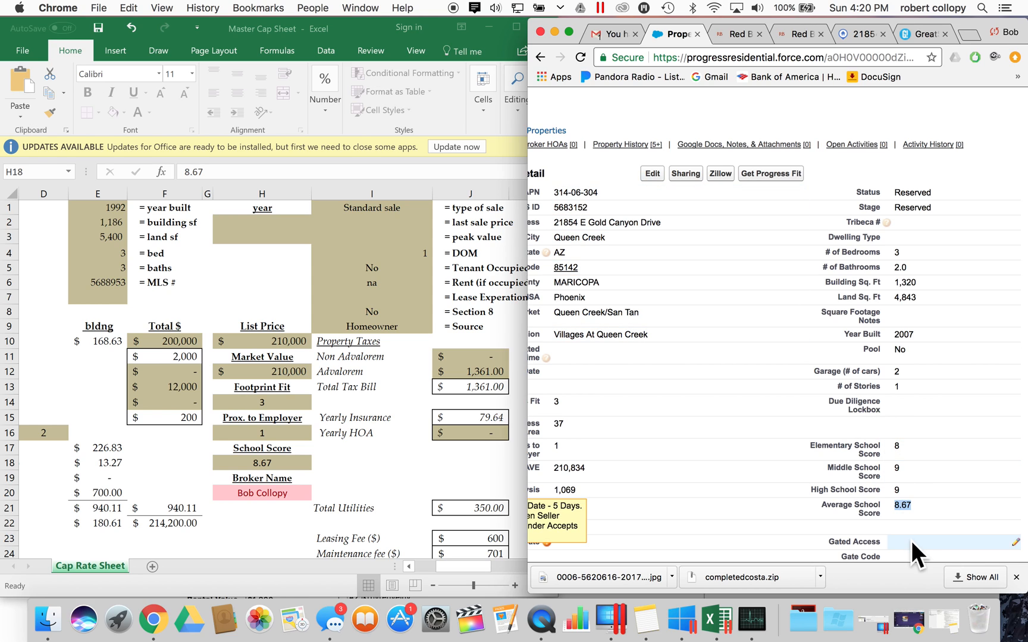
pyautogui.click(275, 462)
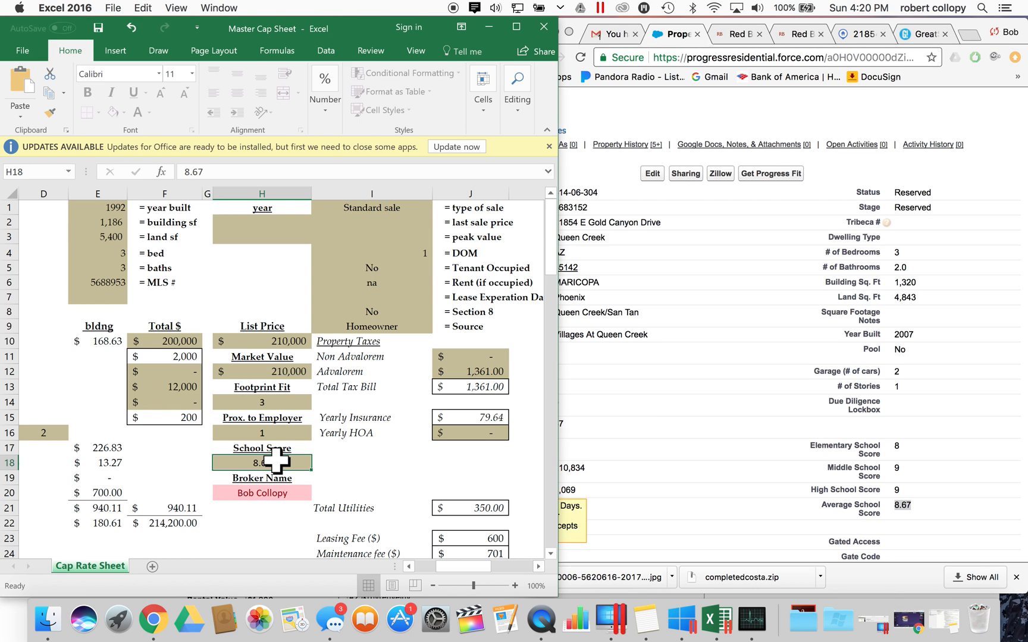
pyautogui.click(280, 492)
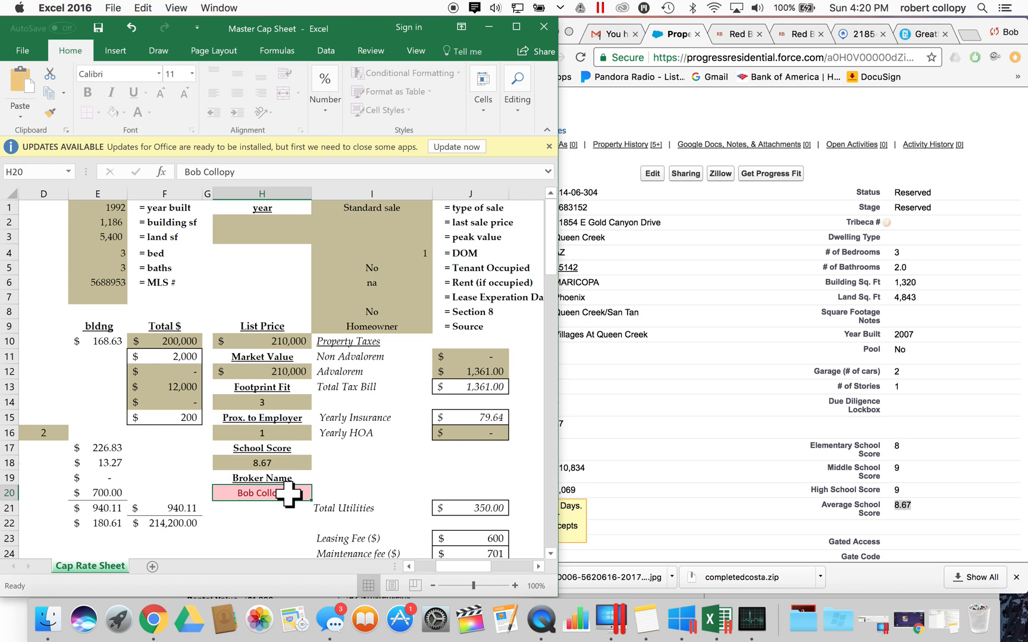
pyautogui.hscroll(-5, 371, 483)
pyautogui.hscroll(4, 371, 483)
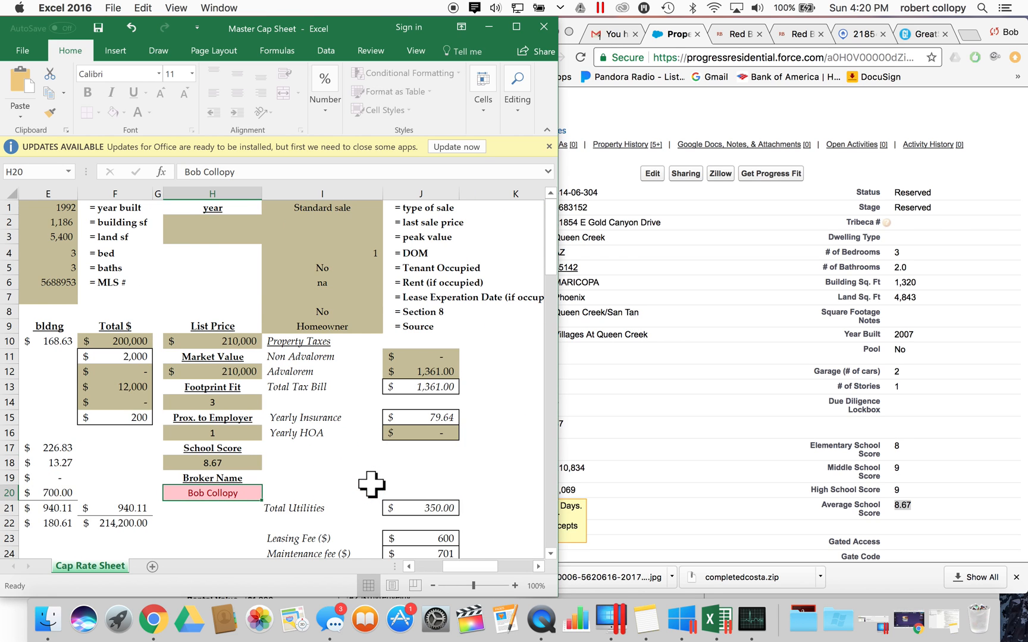
pyautogui.click(428, 372)
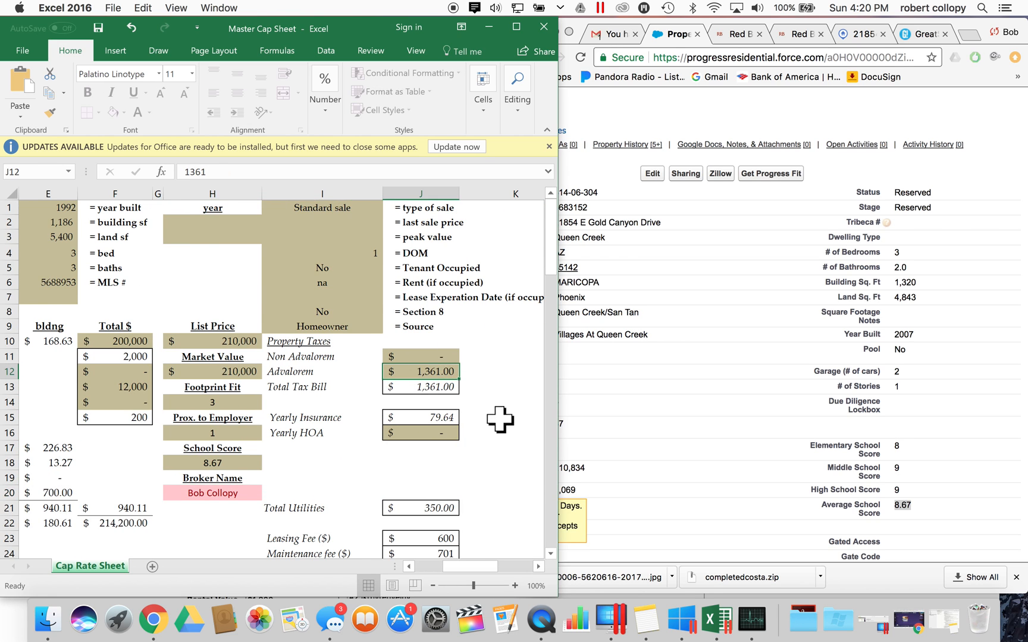
pyautogui.press('Return')
pyautogui.click(427, 434)
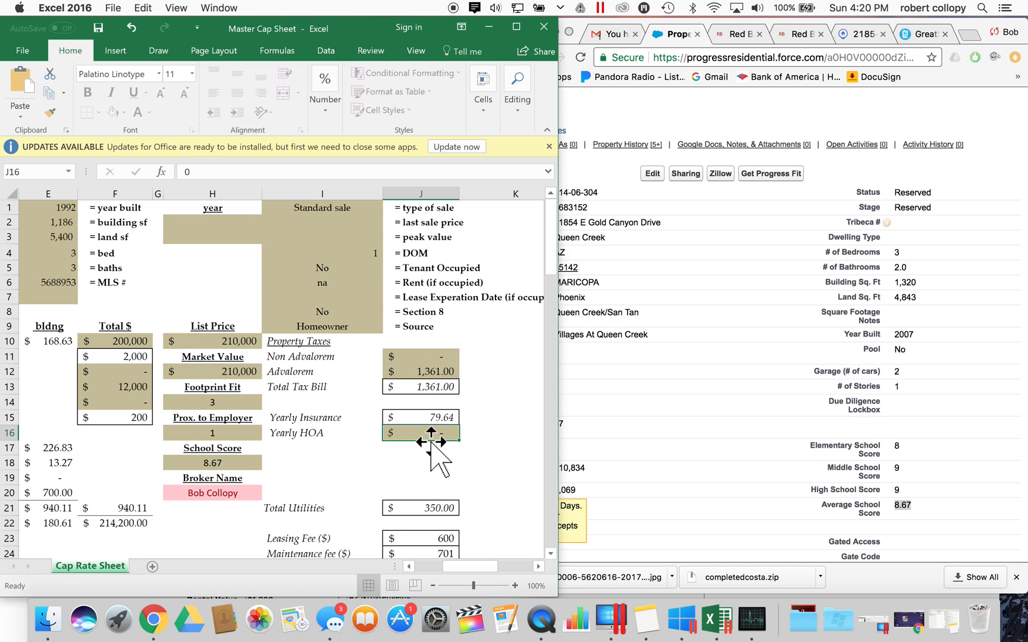
pyautogui.click(432, 372)
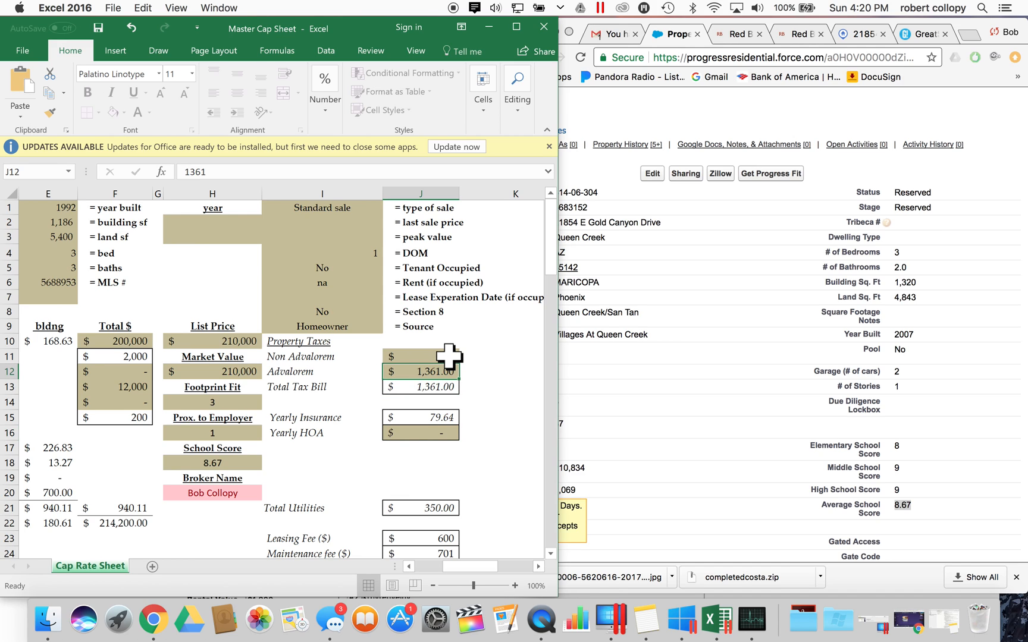
pyautogui.click(411, 430)
pyautogui.click(764, 402)
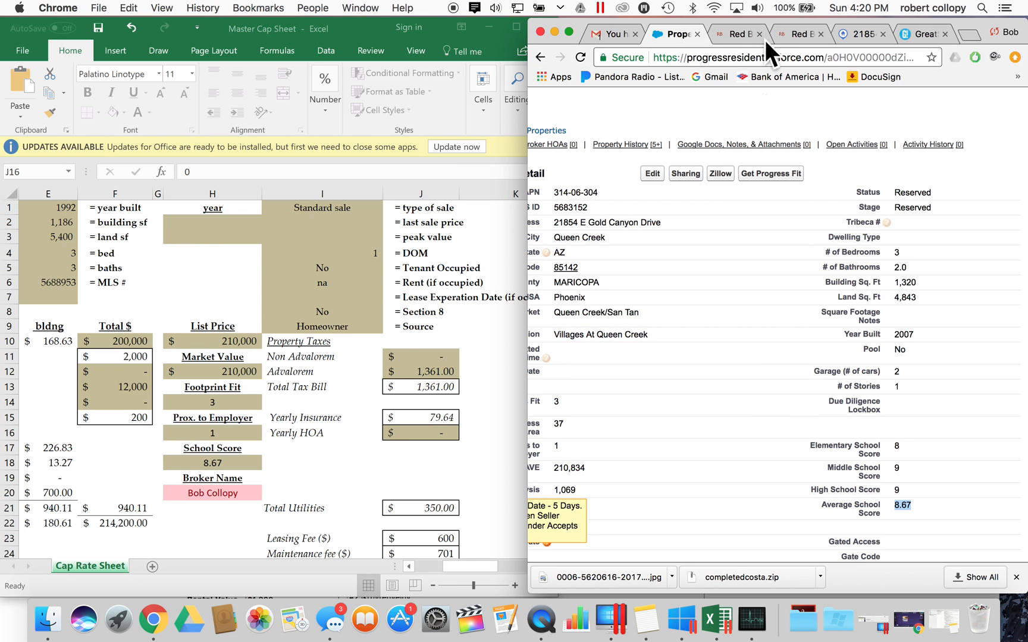
# - Find and select the $170 quarterly HOA fee in the widened ARMLS listing report
pyautogui.click(861, 34)
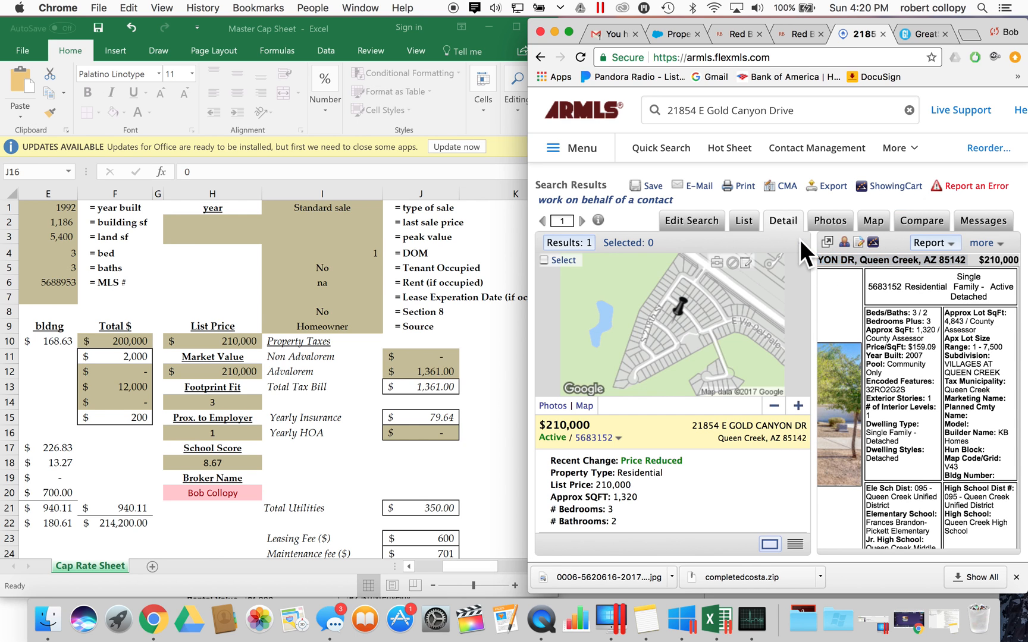
pyautogui.click(800, 241)
pyautogui.scroll(-10, 800, 357)
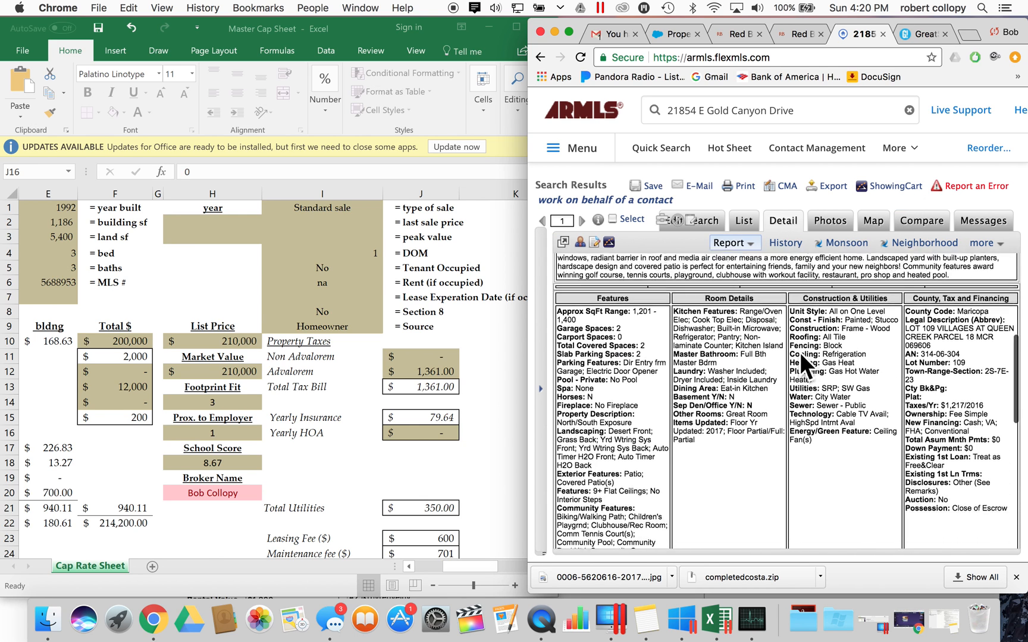
pyautogui.scroll(2, 800, 353)
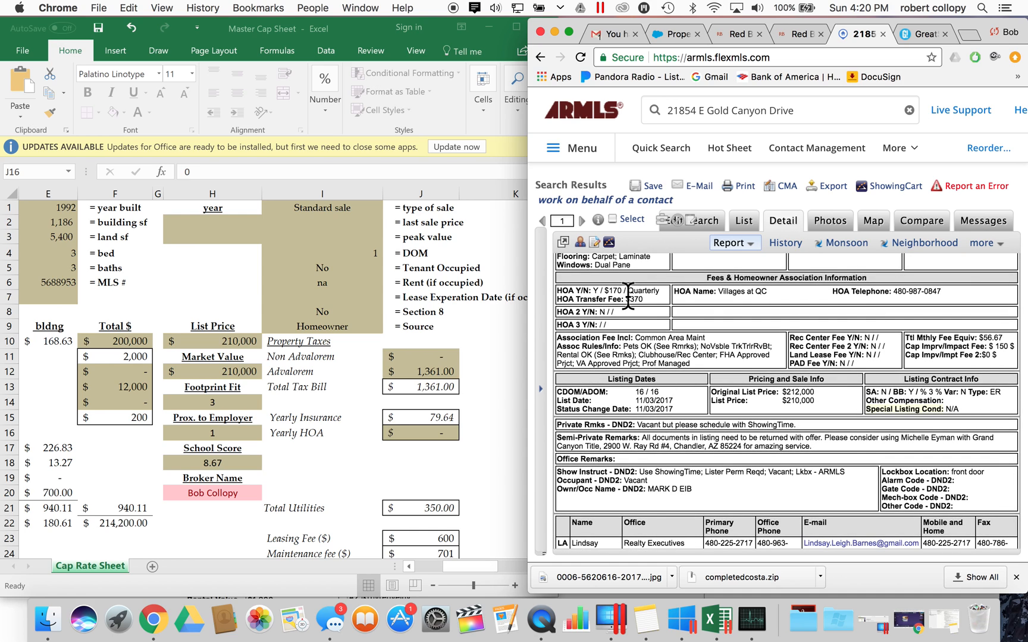
pyautogui.moveTo(614, 291); pyautogui.dragTo(622, 291)
# - Record a $680 yearly HOA in J16 of the Cap Rate Sheet
pyautogui.click(443, 425)
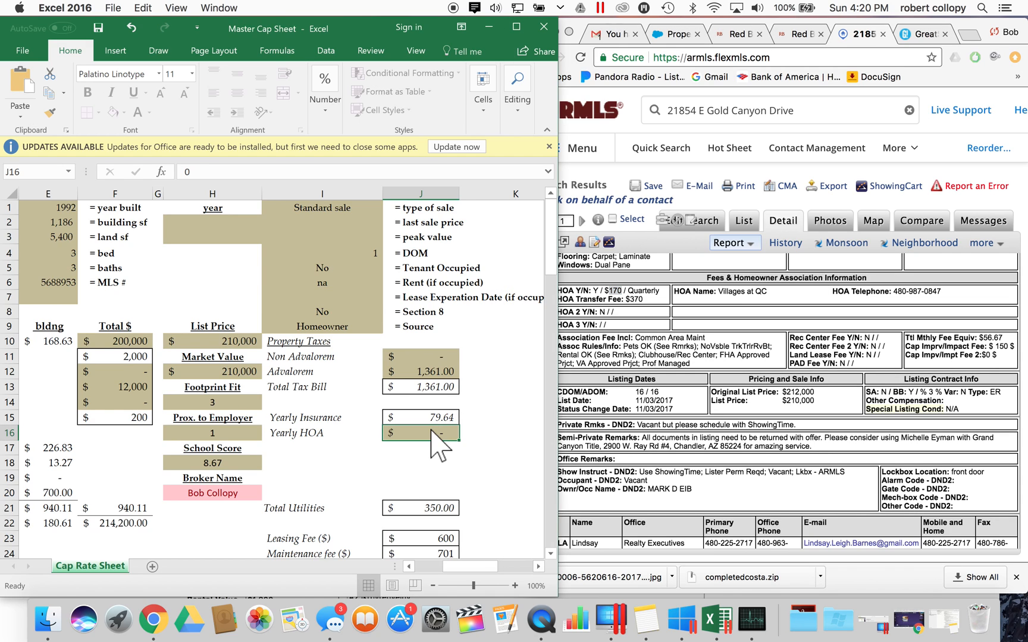
pyautogui.write('680')
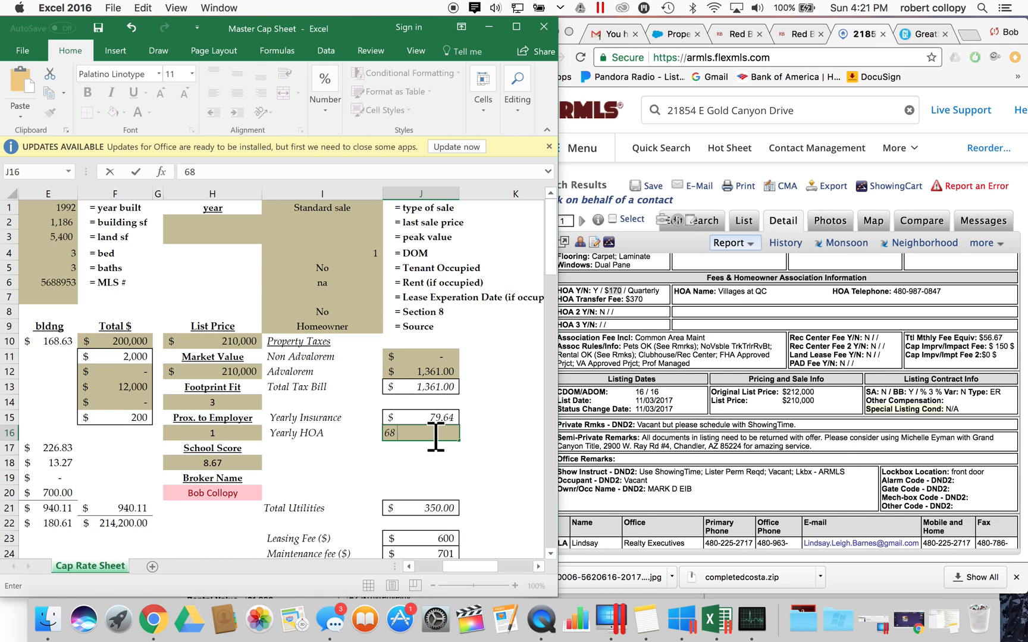
pyautogui.click(425, 370)
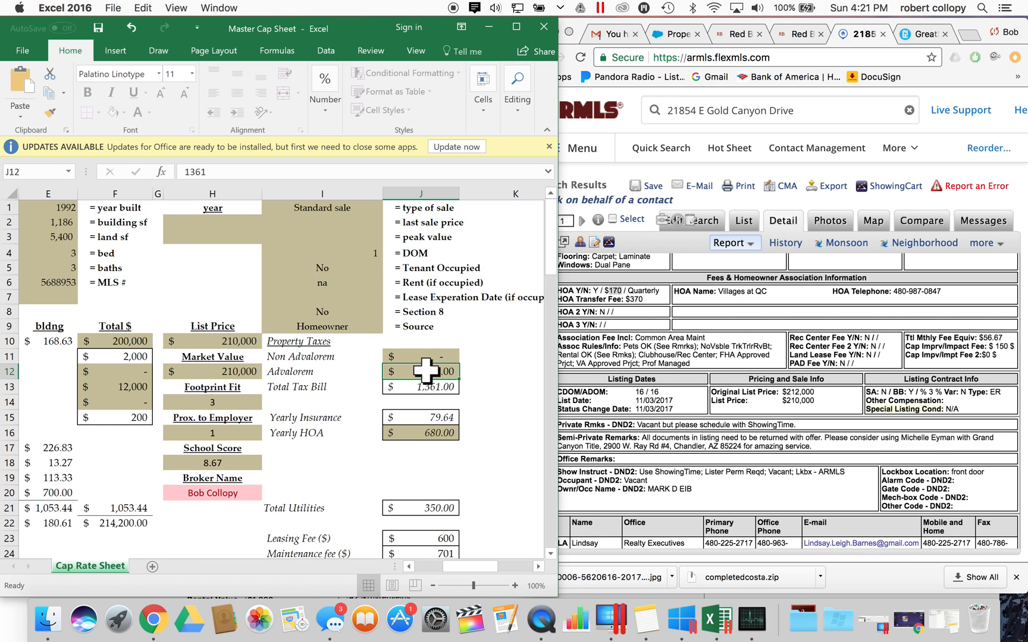
pyautogui.click(739, 316)
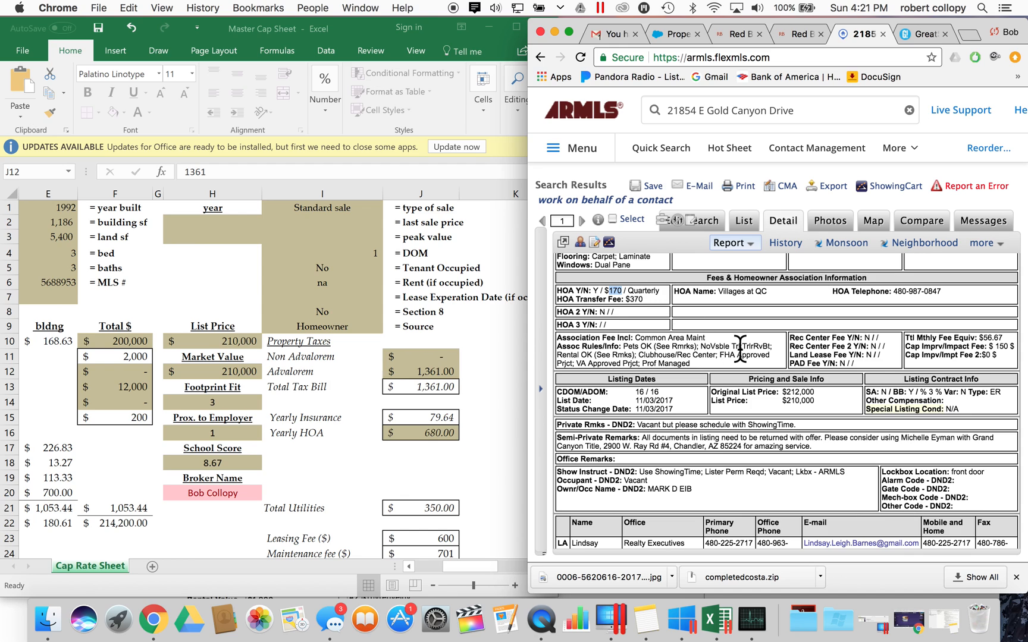
# - Open the Monsoon property records from the ARMLS listing
pyautogui.click(427, 373)
pyautogui.click(695, 291)
pyautogui.click(416, 370)
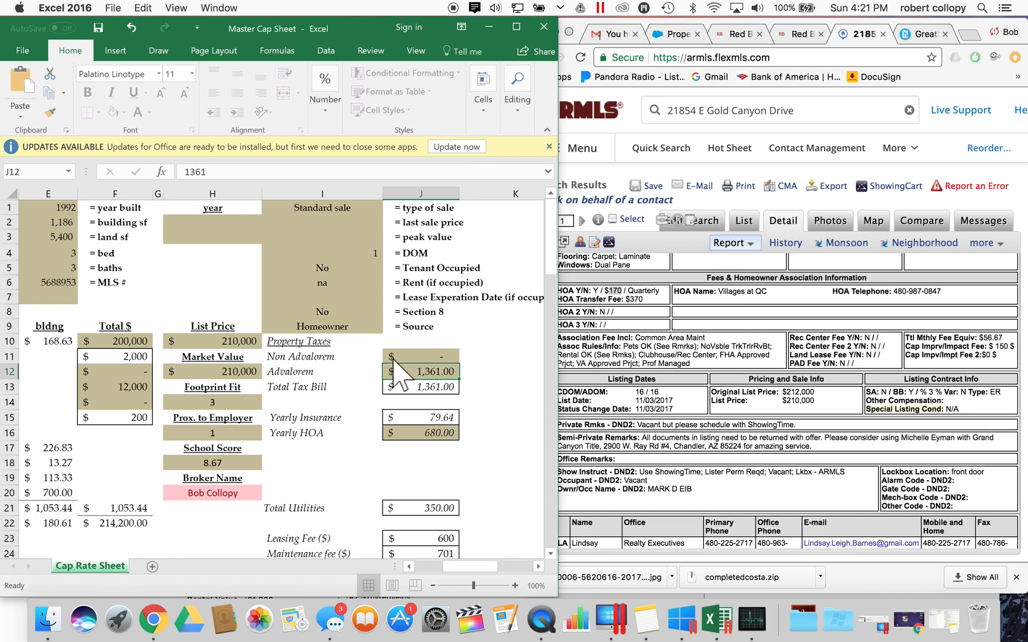
pyautogui.click(833, 246)
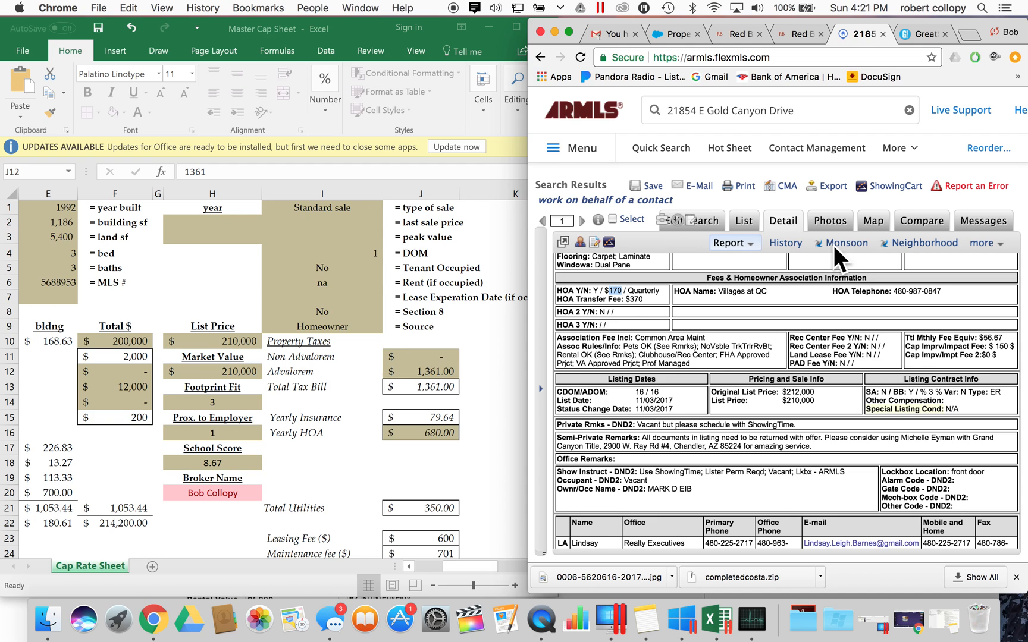
pyautogui.click(833, 244)
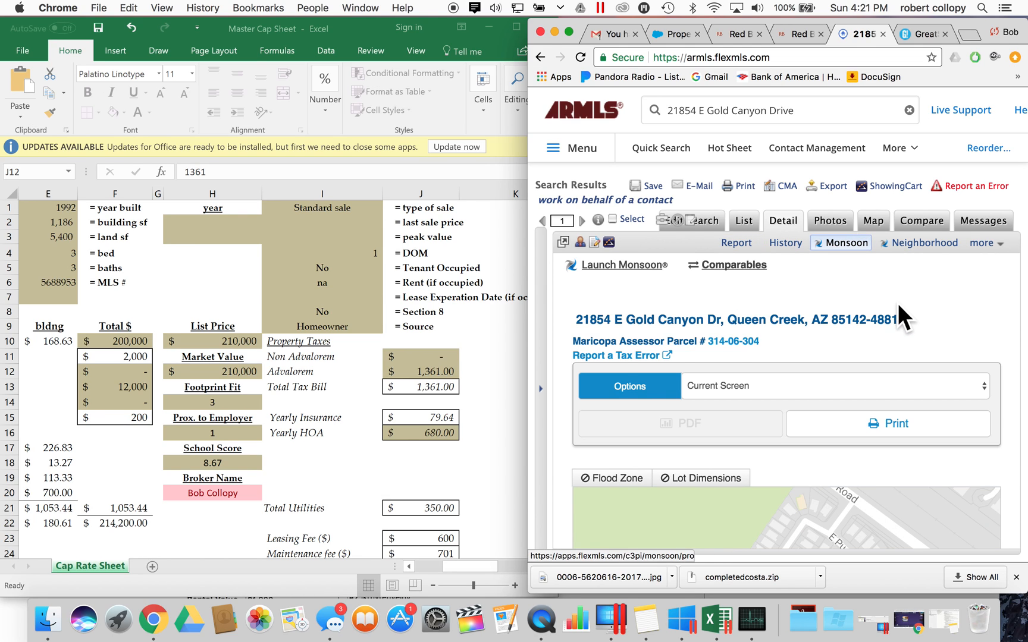
# - Scroll to the Tax Assessment History and widen the browser window across the screen
pyautogui.scroll(-1, 897, 303)
pyautogui.scroll(-10, 897, 303)
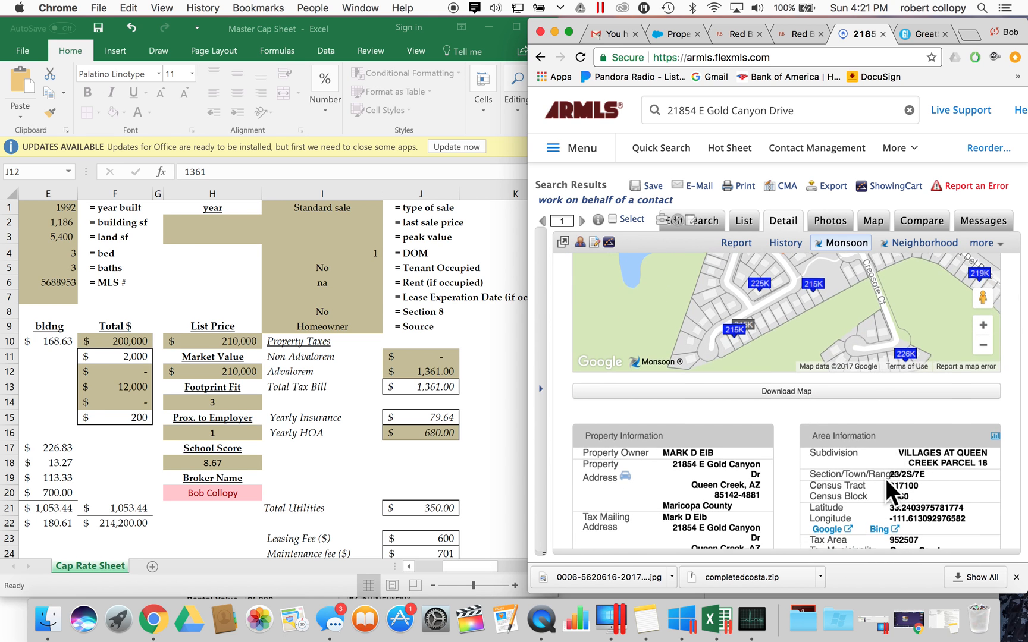
pyautogui.scroll(-15, 885, 479)
pyautogui.scroll(-12, 885, 479)
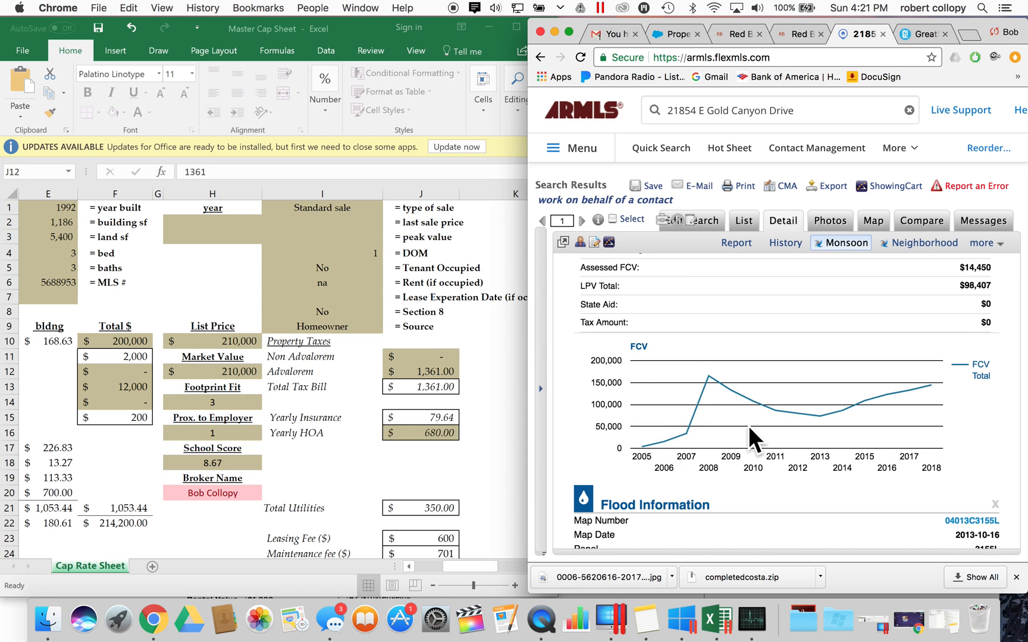
pyautogui.scroll(2, 748, 425)
pyautogui.scroll(1, 749, 426)
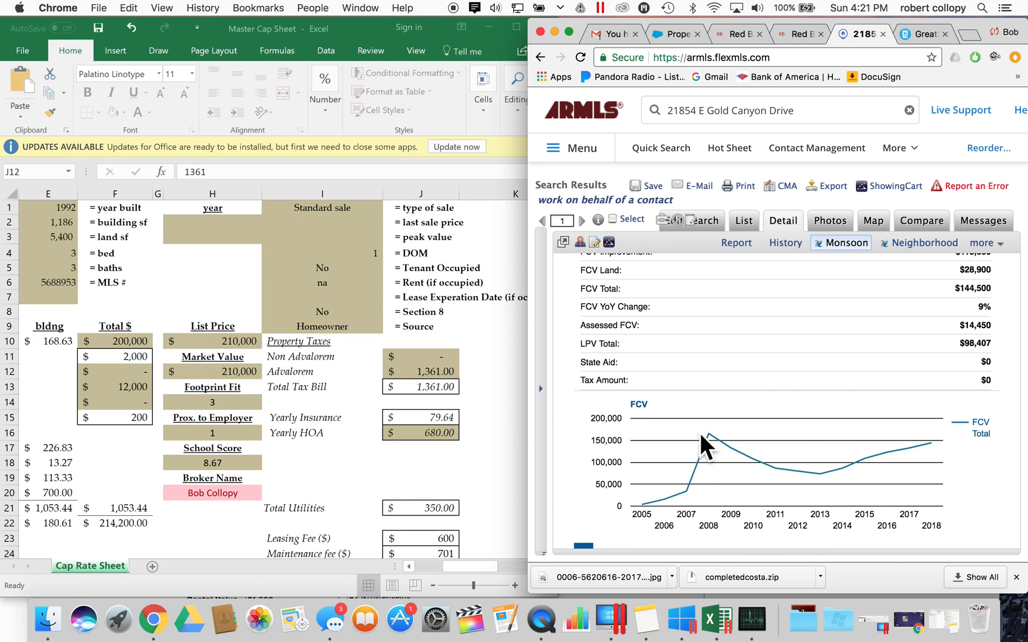
pyautogui.scroll(6, 700, 433)
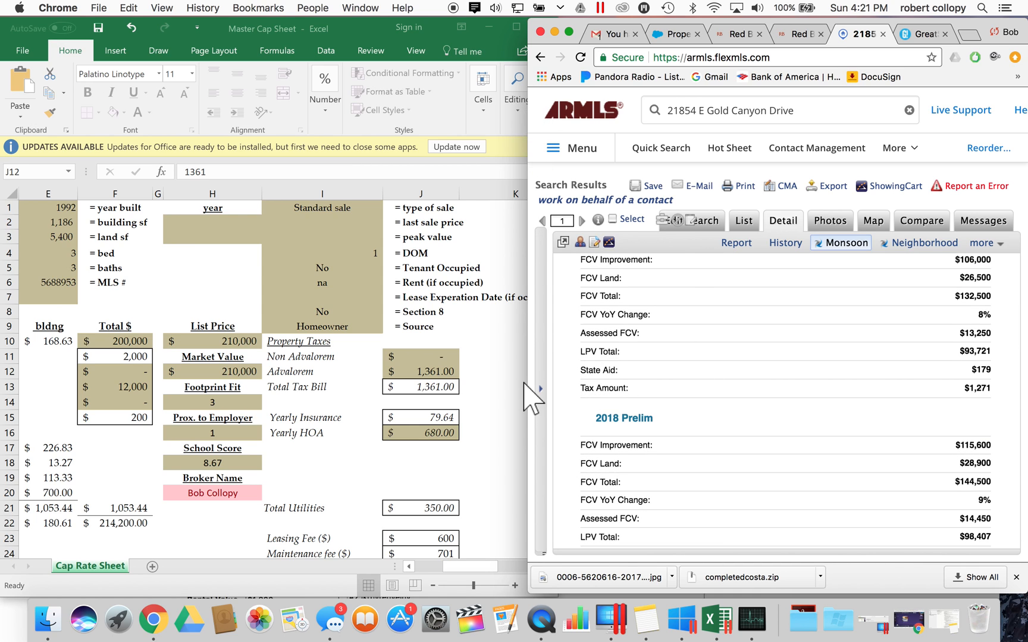
pyautogui.moveTo(528, 383); pyautogui.dragTo(269, 389)
pyautogui.moveTo(400, 404); pyautogui.dragTo(130, 384)
# - Highlight the 2017 Final tax amount of $1,271
pyautogui.scroll(5, 418, 376)
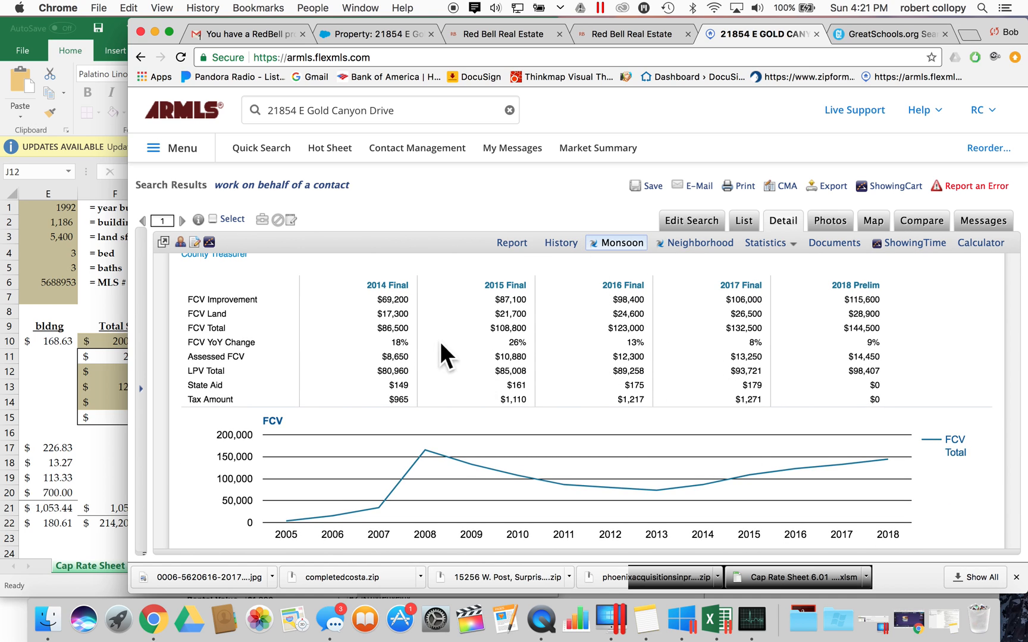
pyautogui.tripleClick(731, 284)
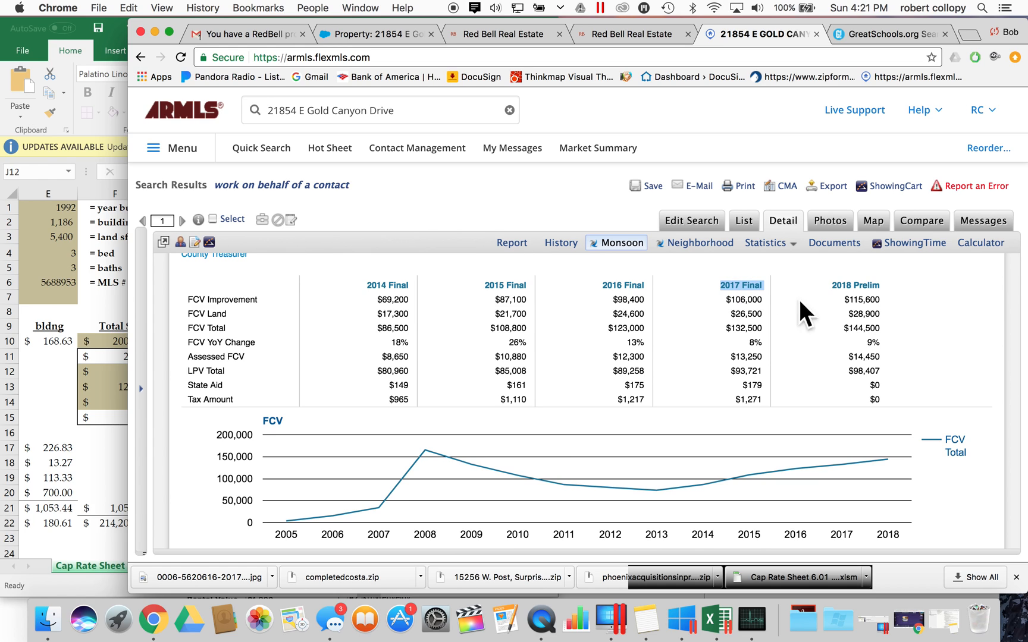
pyautogui.doubleClick(198, 398)
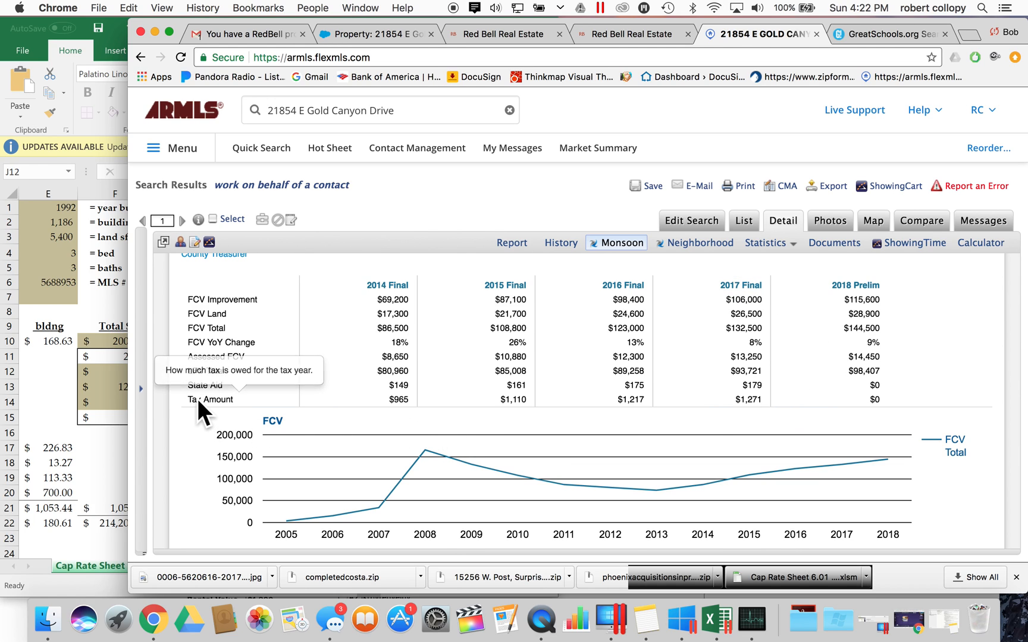
pyautogui.doubleClick(759, 400)
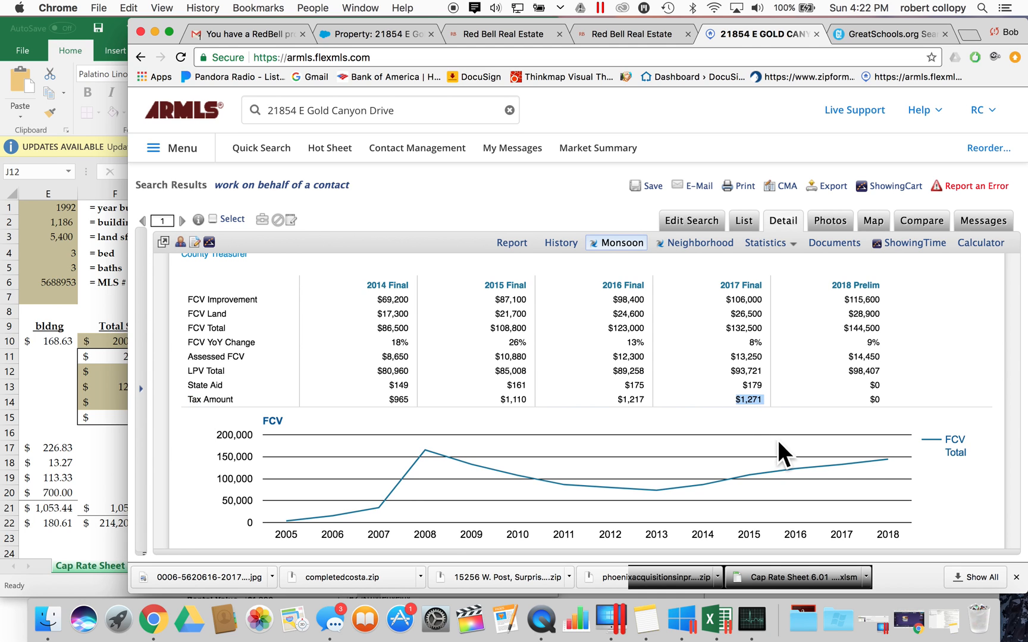
pyautogui.click(77, 476)
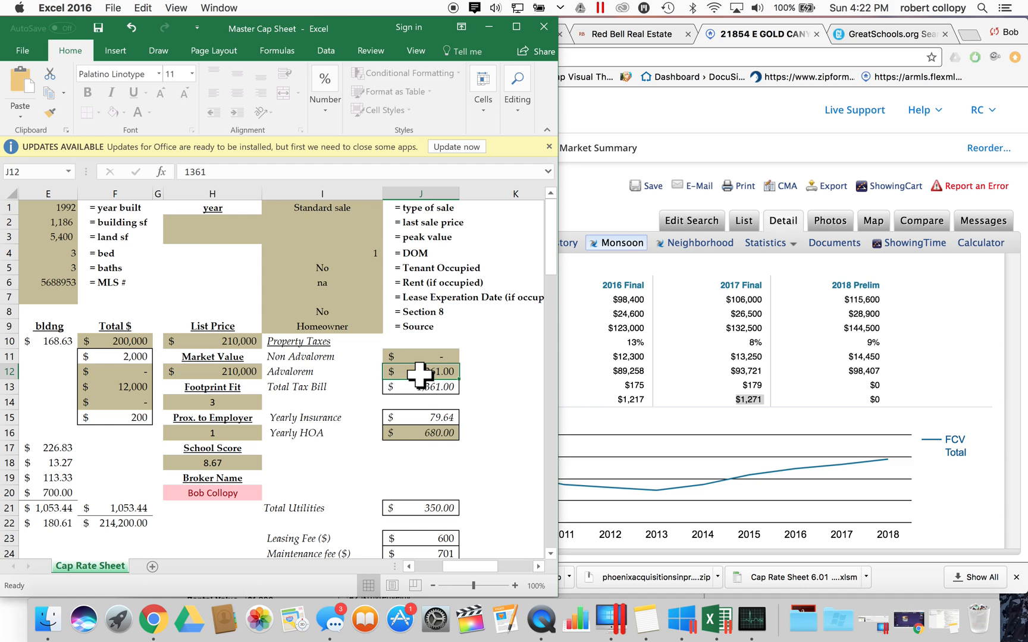
# - Enter 1,271 advalorem and 179 non-advalorem tax values on the cap sheet
pyautogui.write('1271')
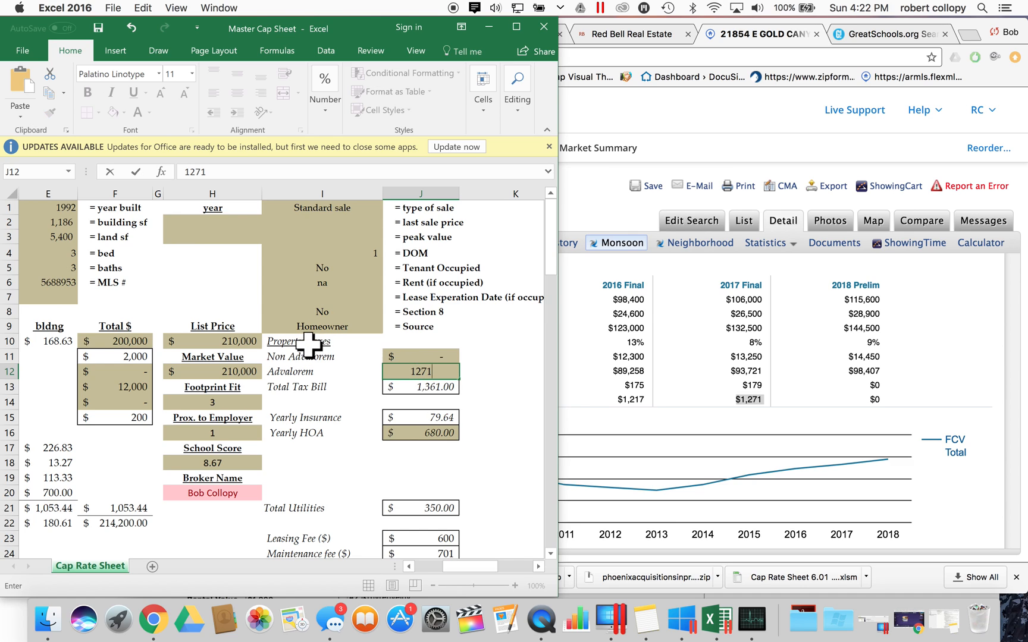
pyautogui.click(429, 357)
pyautogui.click(758, 386)
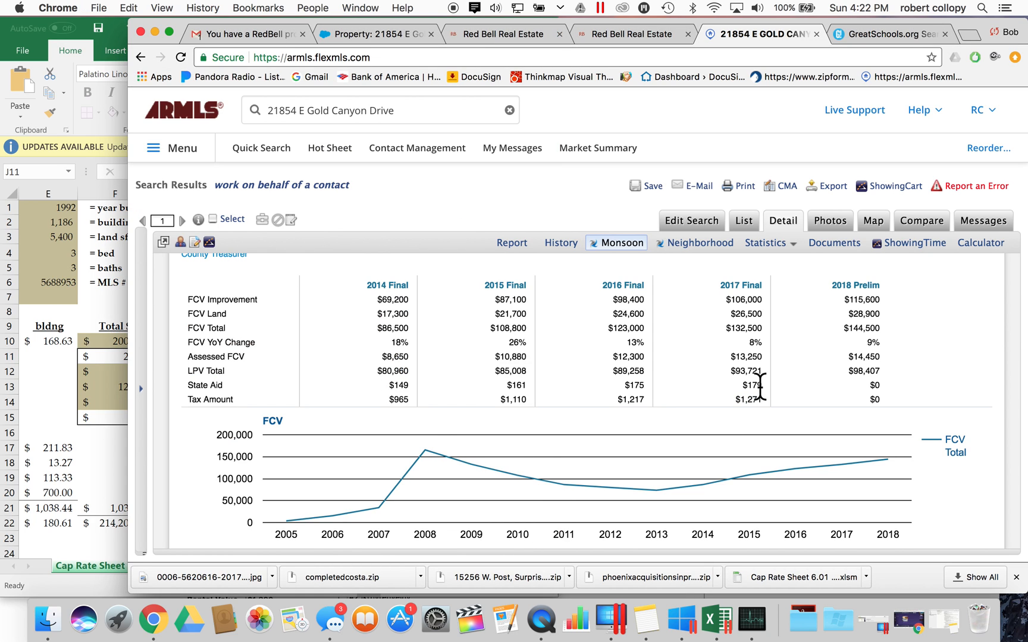
pyautogui.click(96, 431)
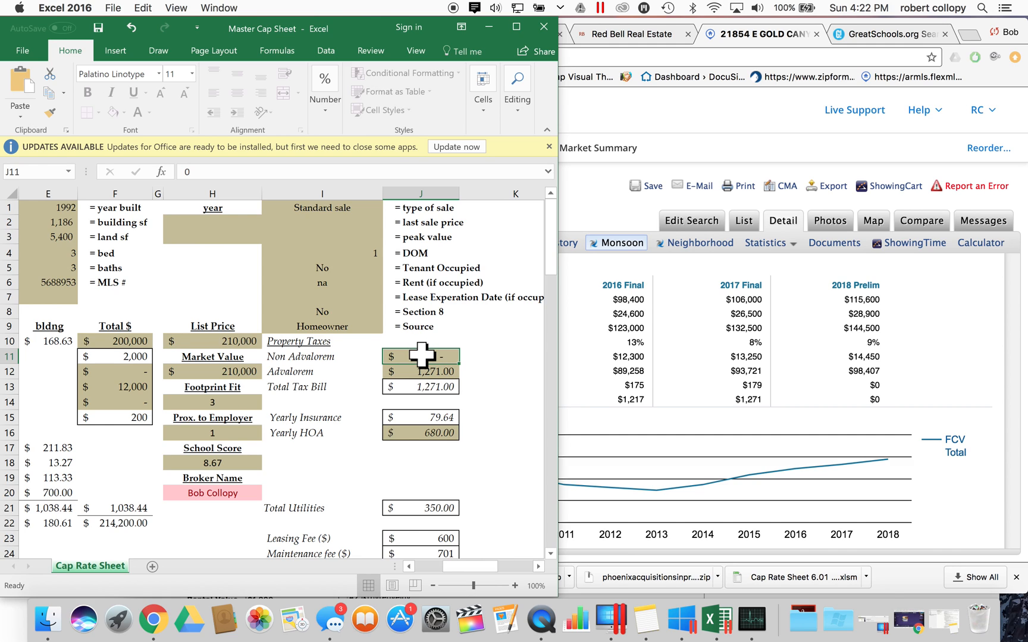
pyautogui.write('179')
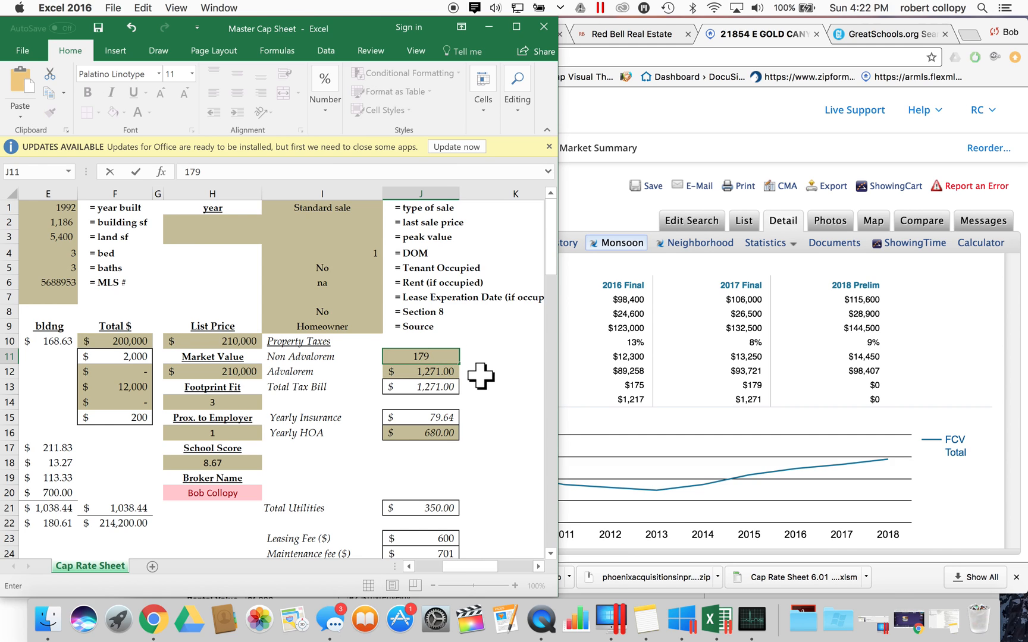
pyautogui.click(499, 372)
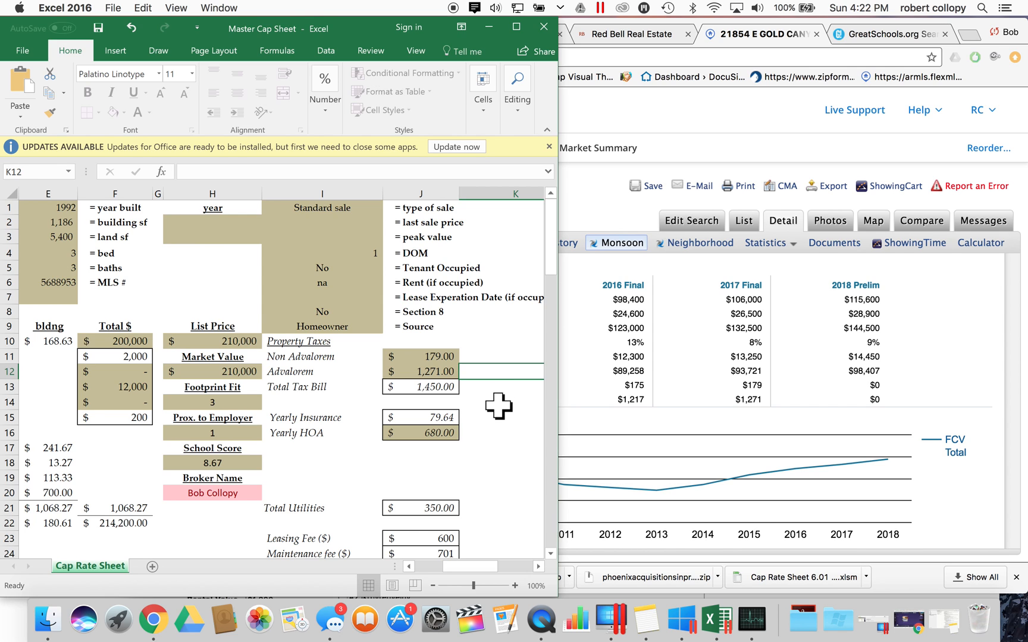
# - Inspect the formula behind the failing 3.9% cap rate verdict
pyautogui.hscroll(-5, 498, 407)
pyautogui.hscroll(2, 499, 407)
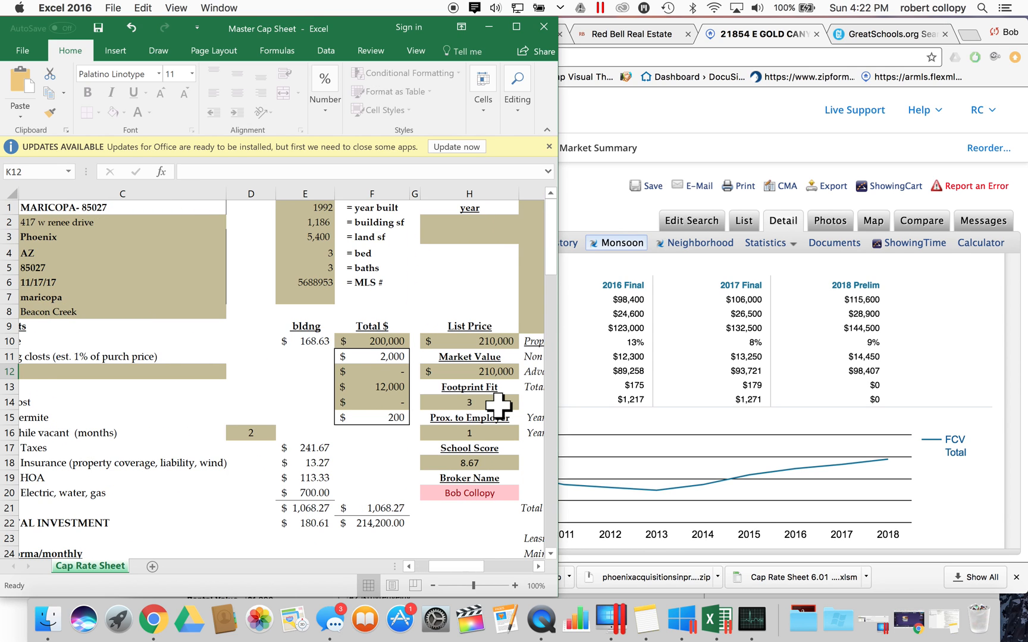
pyautogui.hscroll(3, 498, 406)
pyautogui.hscroll(-2, 499, 406)
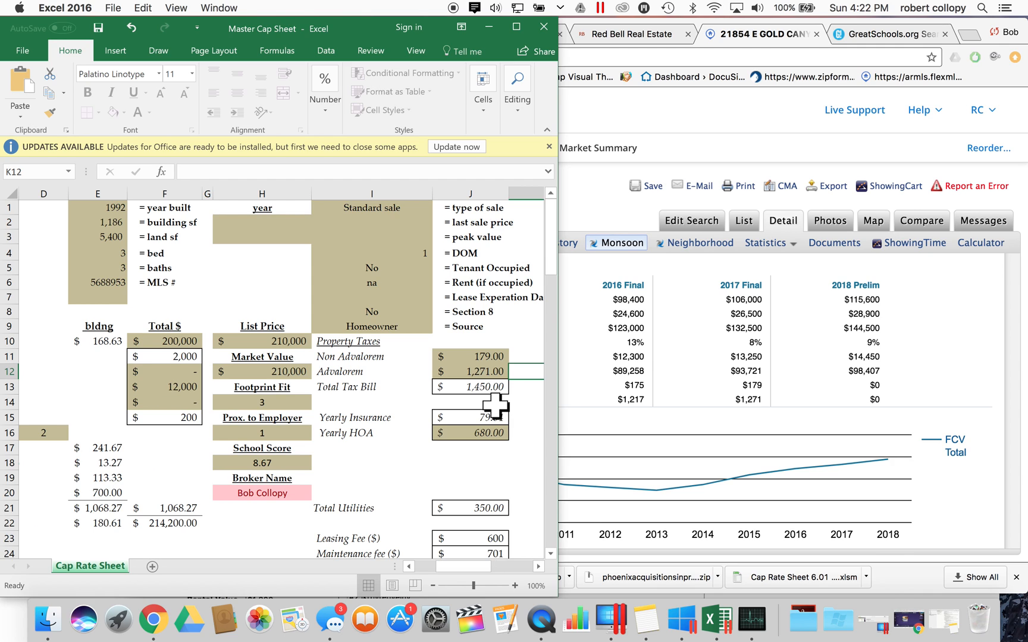
pyautogui.hscroll(-3, 408, 417)
pyautogui.scroll(-6, 461, 444)
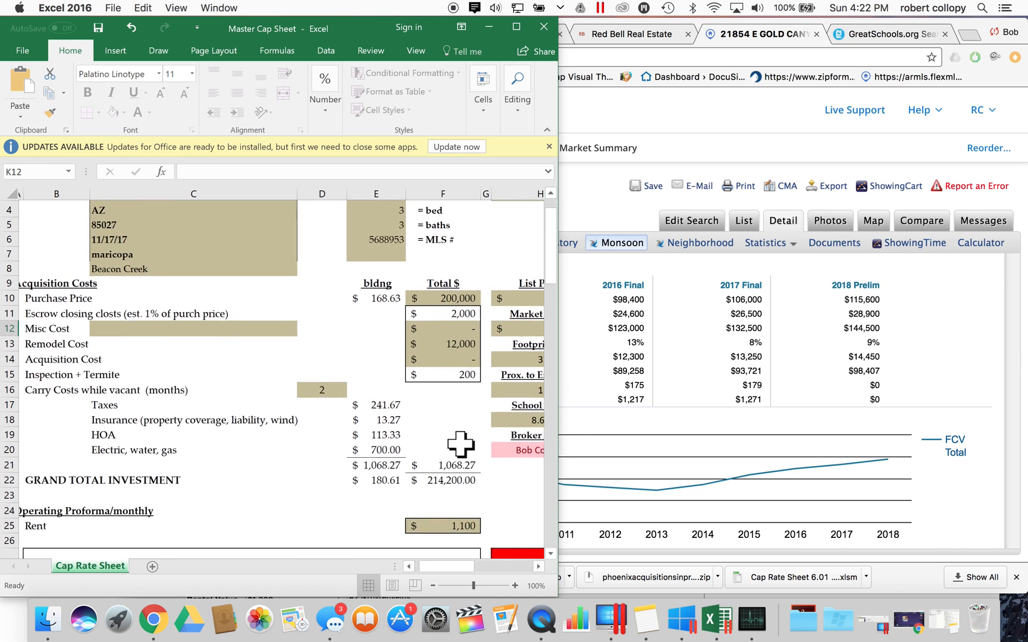
pyautogui.hscroll(2, 461, 444)
pyautogui.hscroll(3, 460, 444)
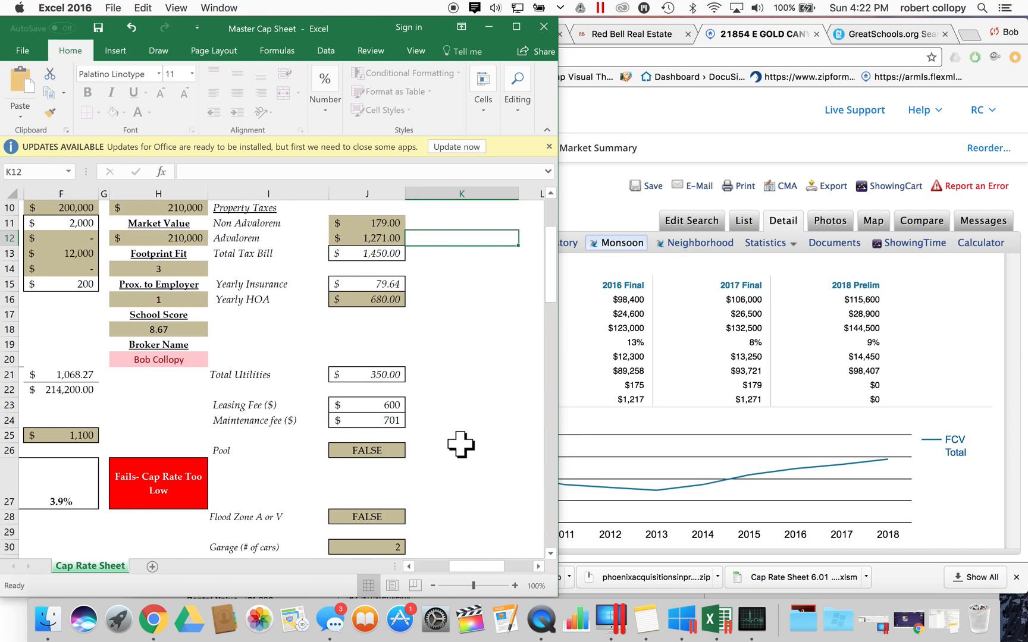
pyautogui.hscroll(-5, 460, 444)
pyautogui.hscroll(2, 459, 444)
pyautogui.hscroll(1, 459, 443)
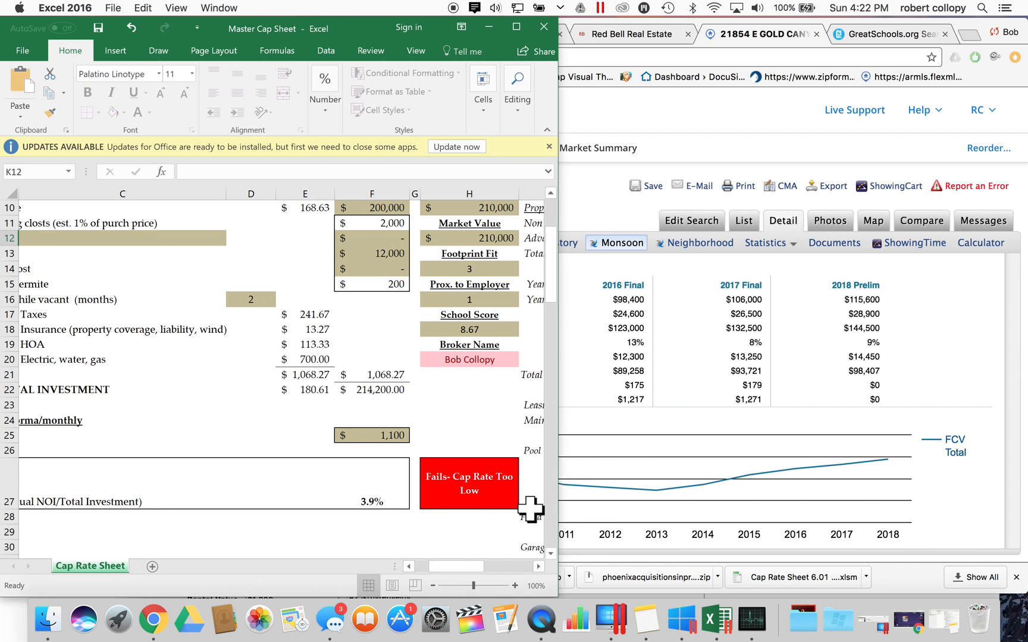
pyautogui.click(471, 483)
pyautogui.click(471, 428)
pyautogui.click(487, 484)
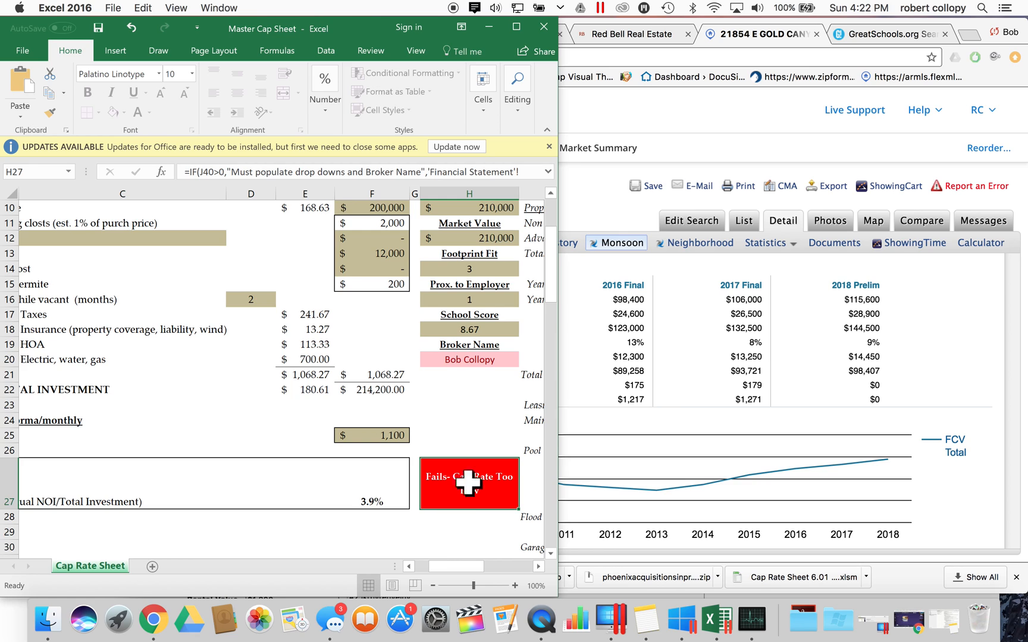
# - Review the column H cells and the $1,100 rent in F25
pyautogui.click(493, 447)
pyautogui.click(495, 426)
pyautogui.click(477, 433)
pyautogui.click(480, 407)
pyautogui.click(479, 393)
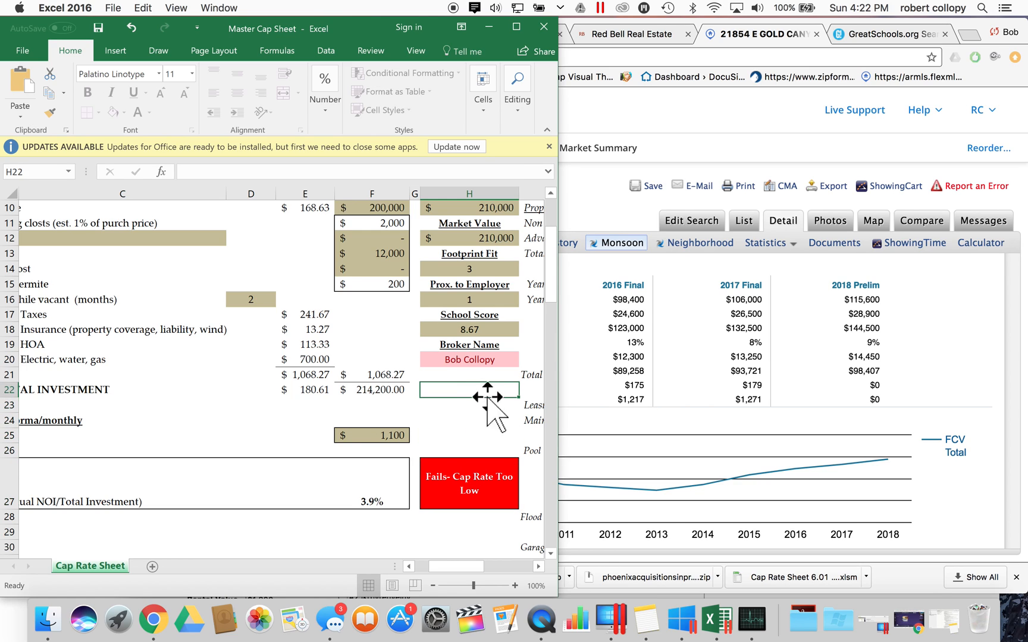
pyautogui.click(474, 446)
pyautogui.click(368, 436)
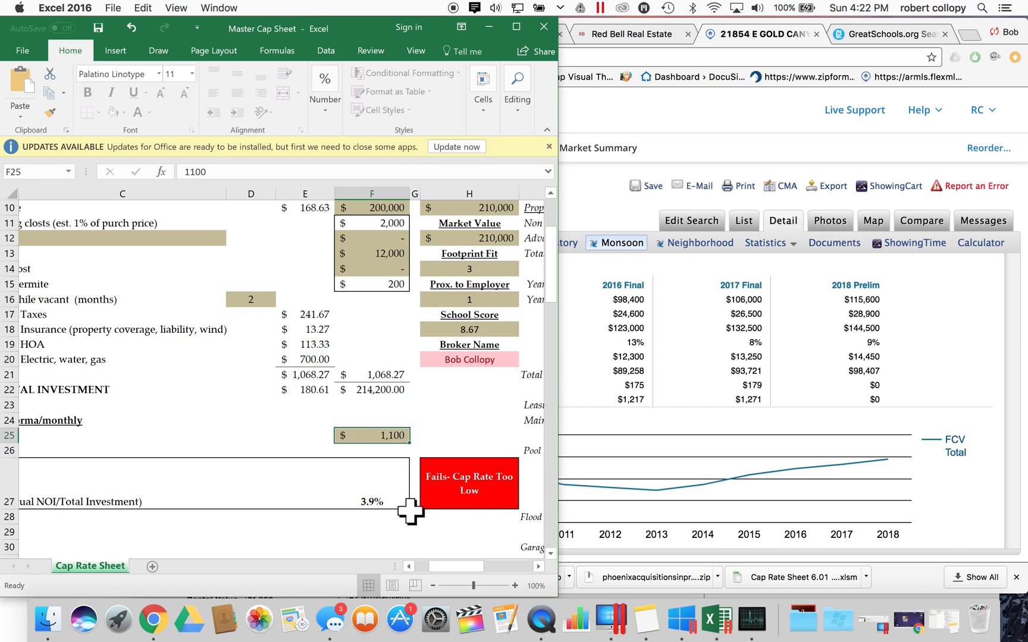
pyautogui.hscroll(-2, 369, 470)
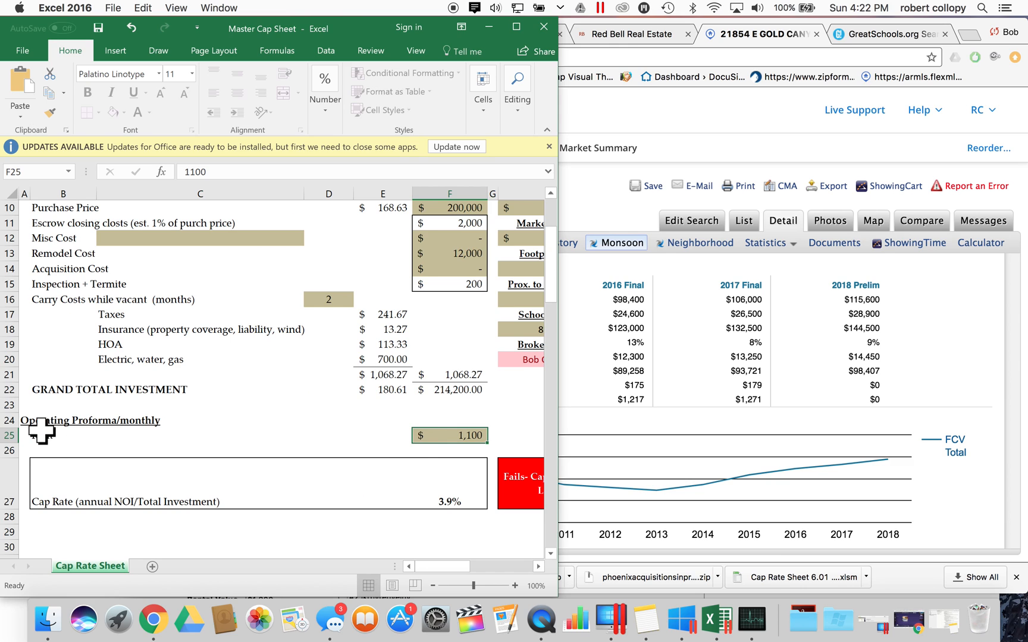
pyautogui.click(706, 393)
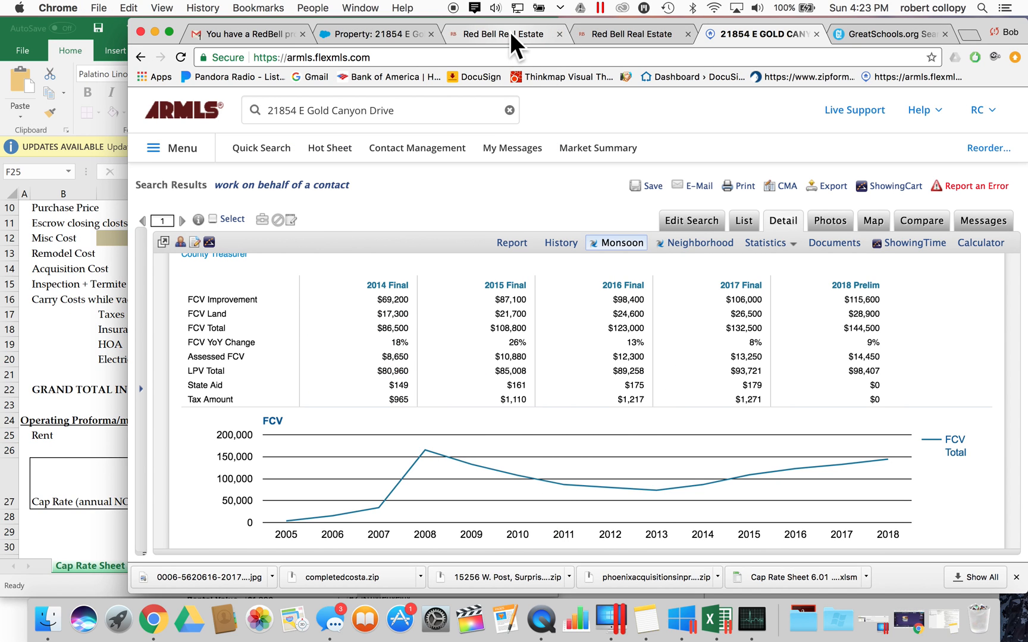
# - Bring the Red Bell Real Estate form forward and raise it to show the summary values
pyautogui.click(15, 36)
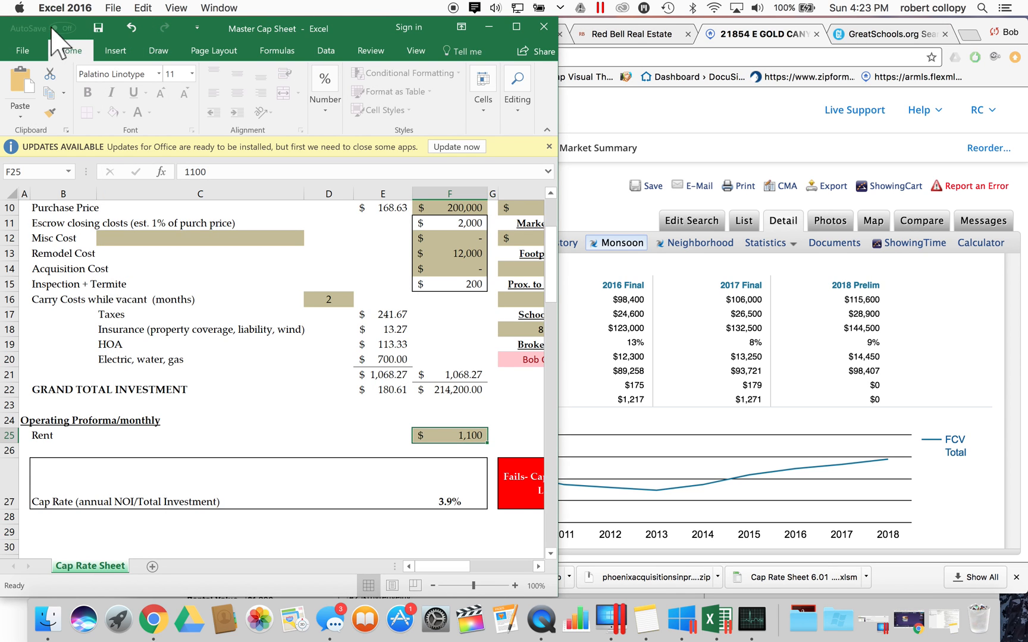
pyautogui.doubleClick(211, 30)
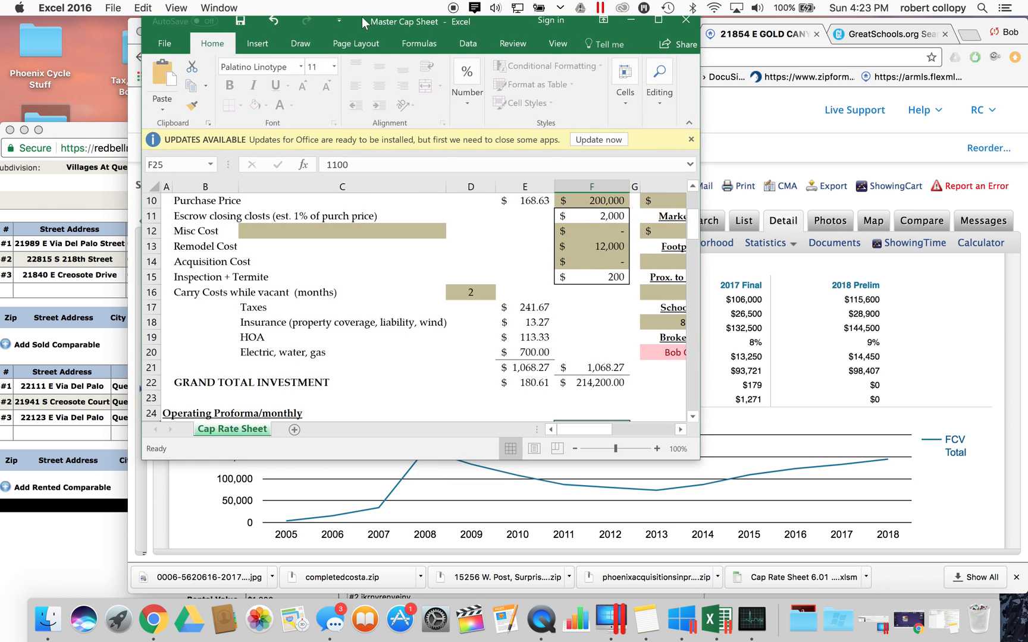
pyautogui.doubleClick(362, 16)
pyautogui.click(988, 27)
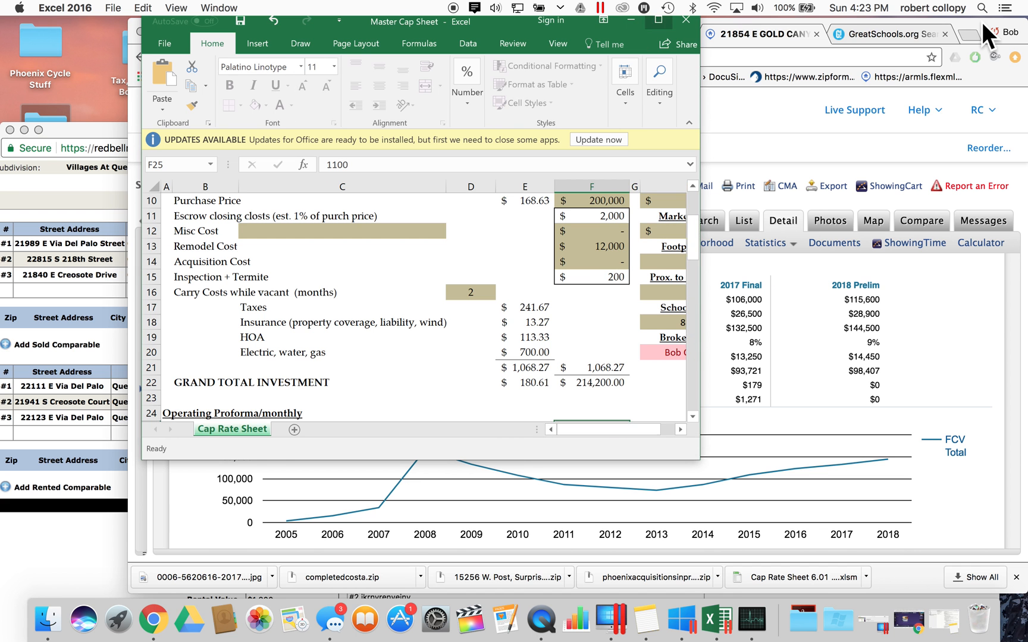
pyautogui.click(37, 549)
pyautogui.scroll(-2, 225, 523)
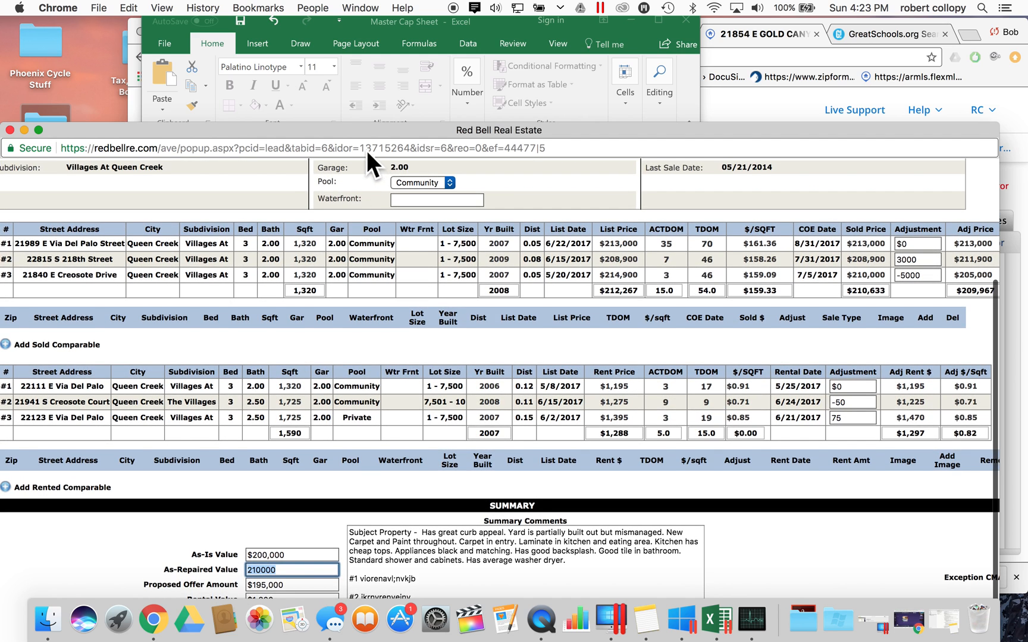
pyautogui.moveTo(369, 128); pyautogui.dragTo(380, 59)
# - Check the $1,300 Rental Value against the 1,297 adjusted rent total
pyautogui.click(264, 530)
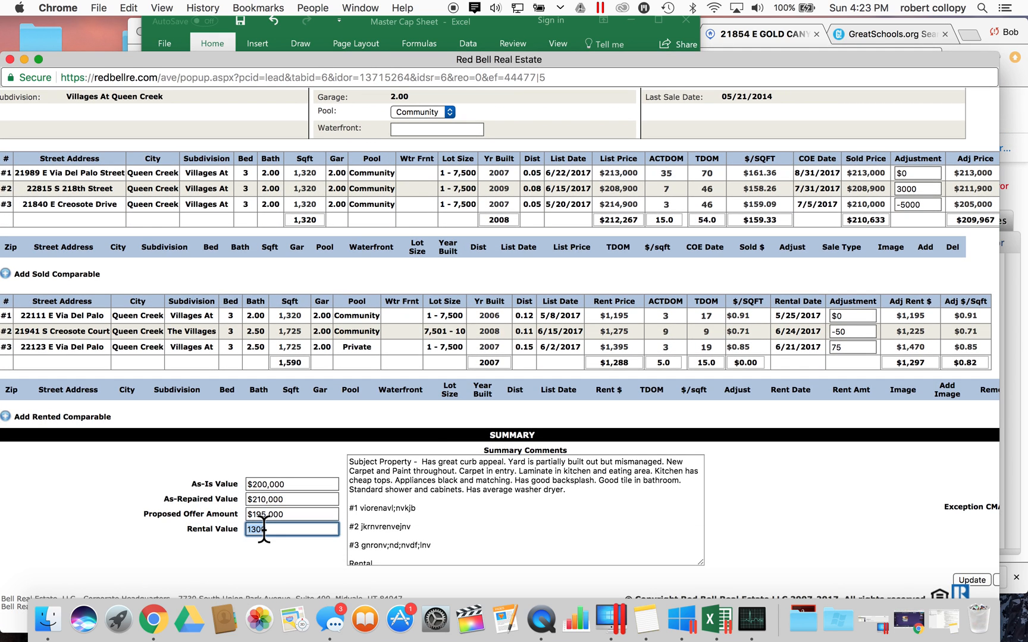
pyautogui.doubleClick(923, 359)
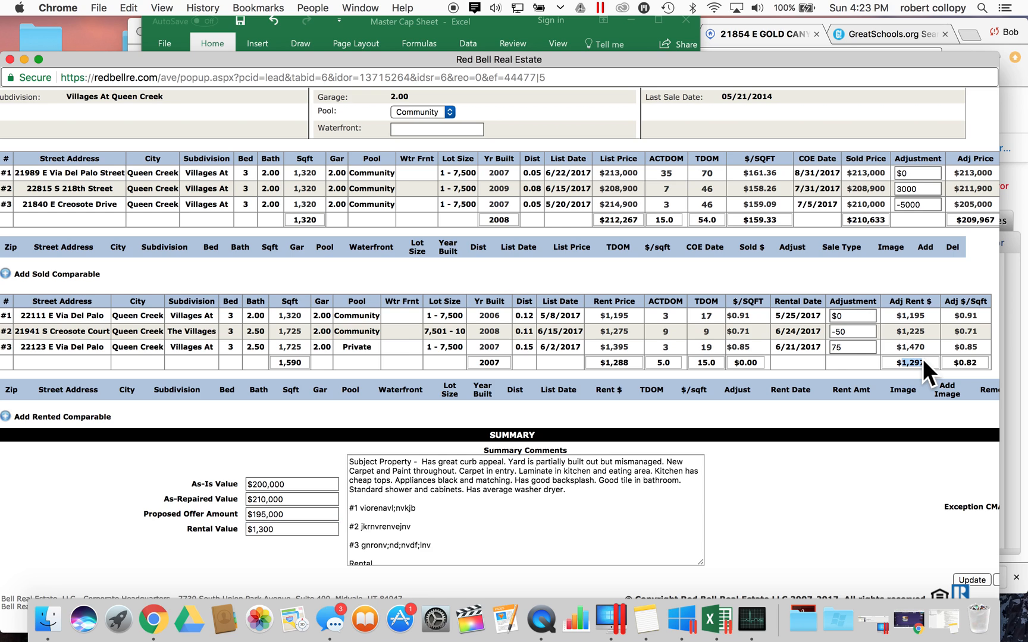
pyautogui.click(265, 530)
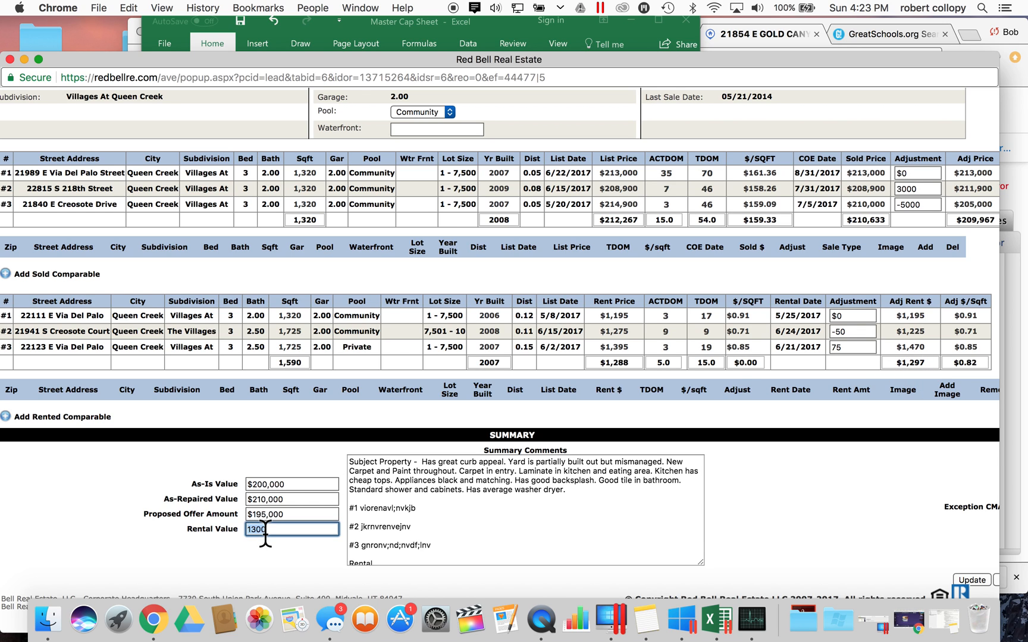
# - Set the monthly rent in F25 to $1,300
pyautogui.click(355, 23)
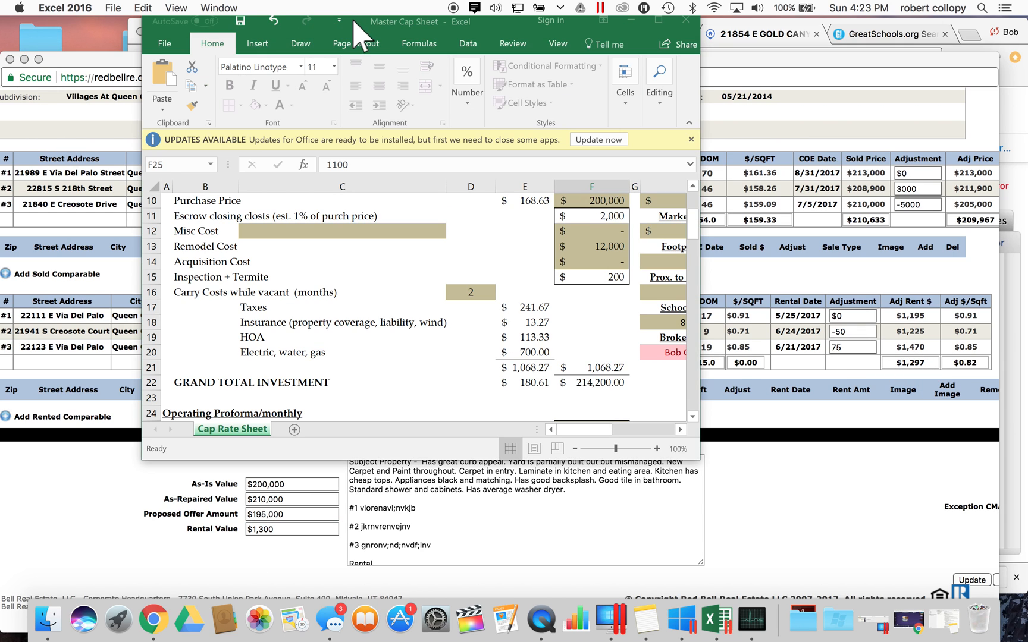
pyautogui.scroll(-3, 475, 300)
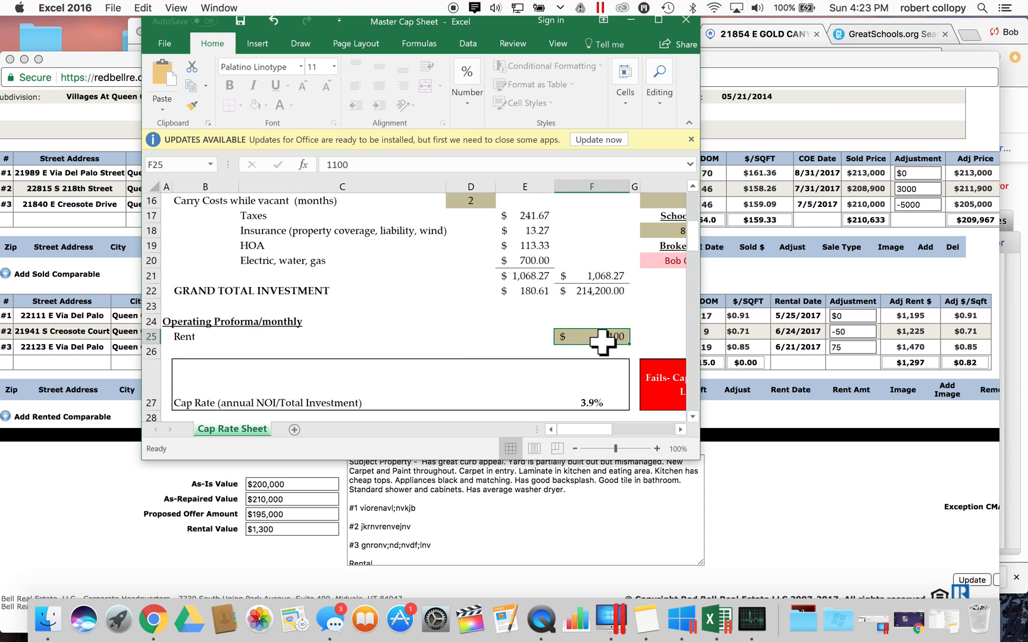
pyautogui.write('13')
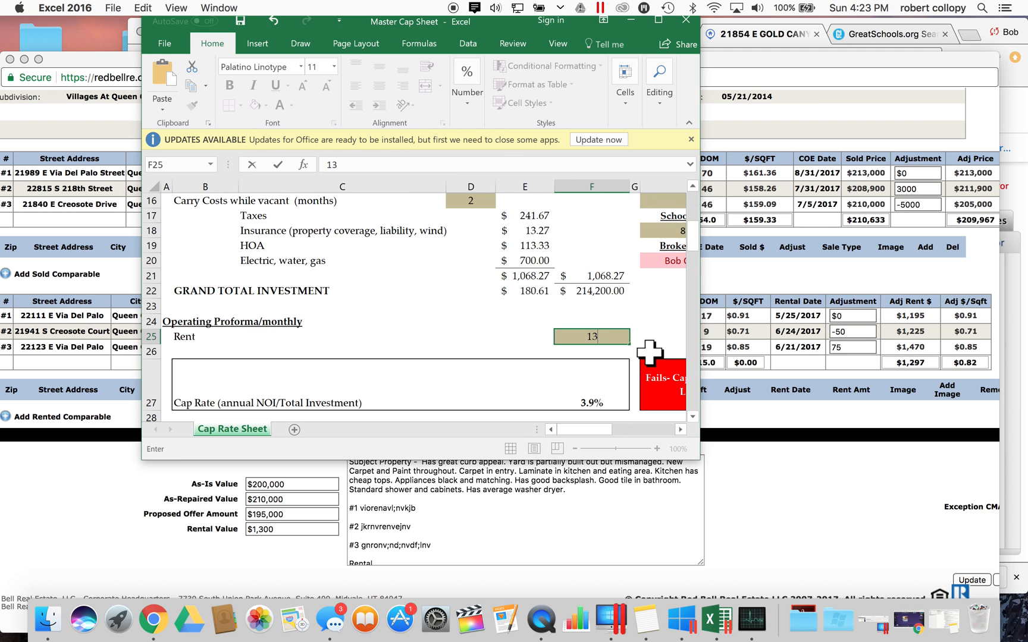
pyautogui.press('Return')
# - Check the formula behind the now-passing 4.9% cap rate
pyautogui.hscroll(5, 531, 348)
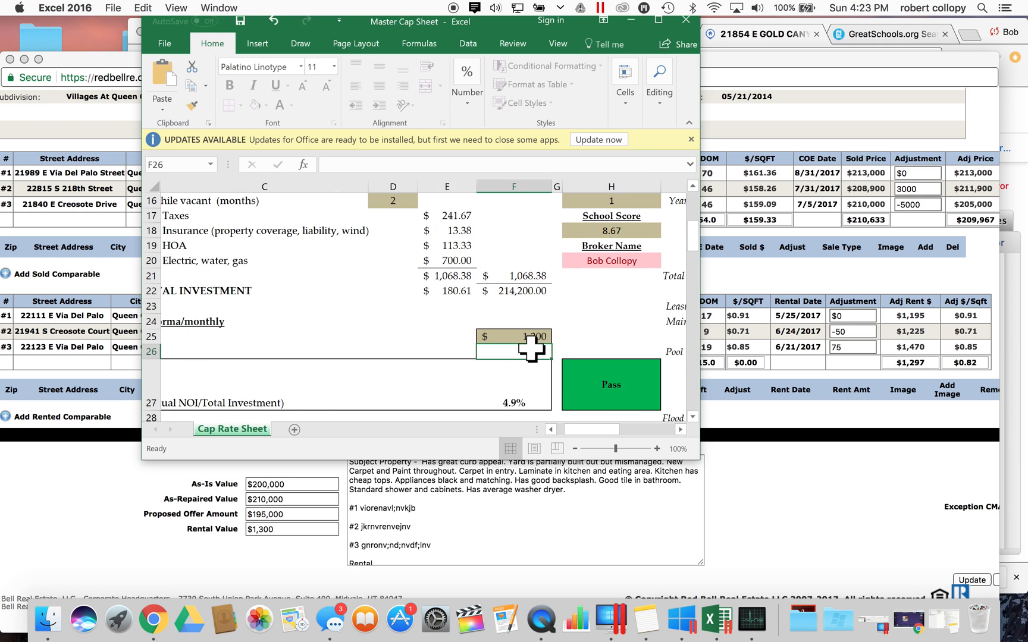
pyautogui.scroll(-2, 531, 349)
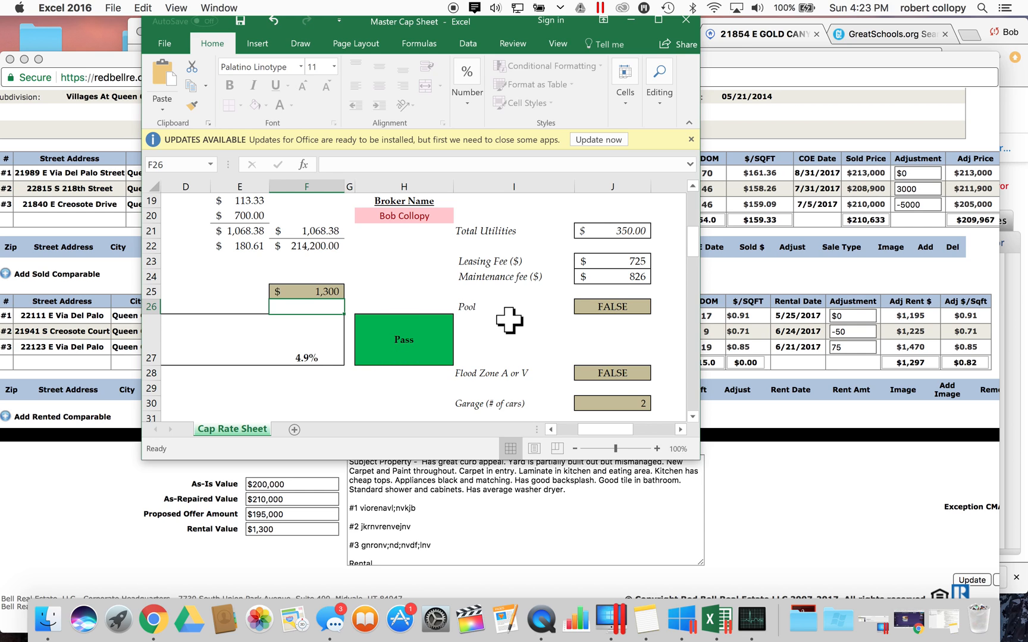
pyautogui.click(394, 303)
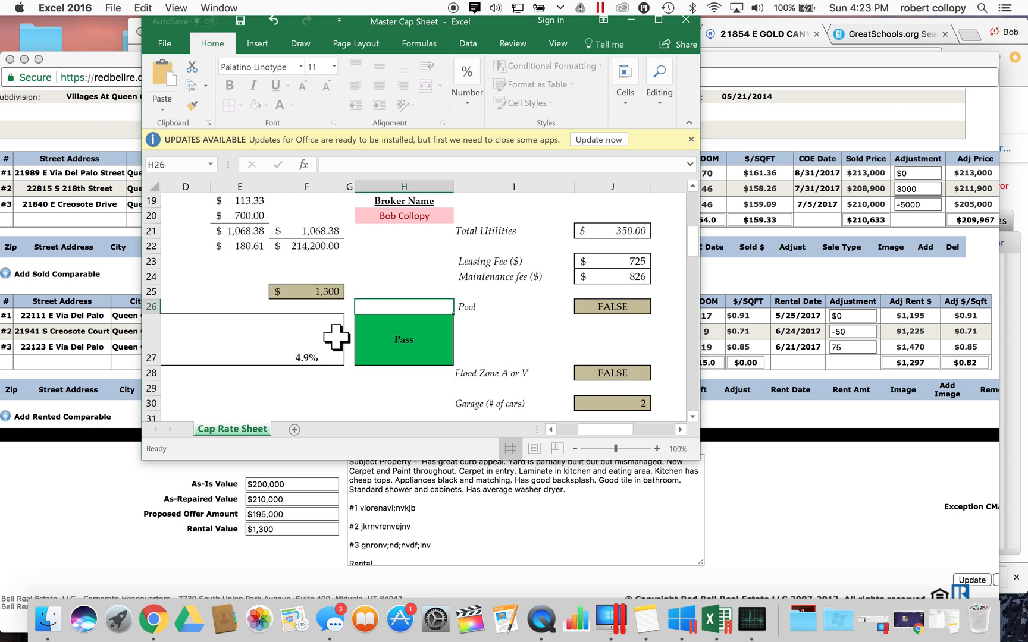
pyautogui.hscroll(-2, 337, 334)
pyautogui.click(528, 343)
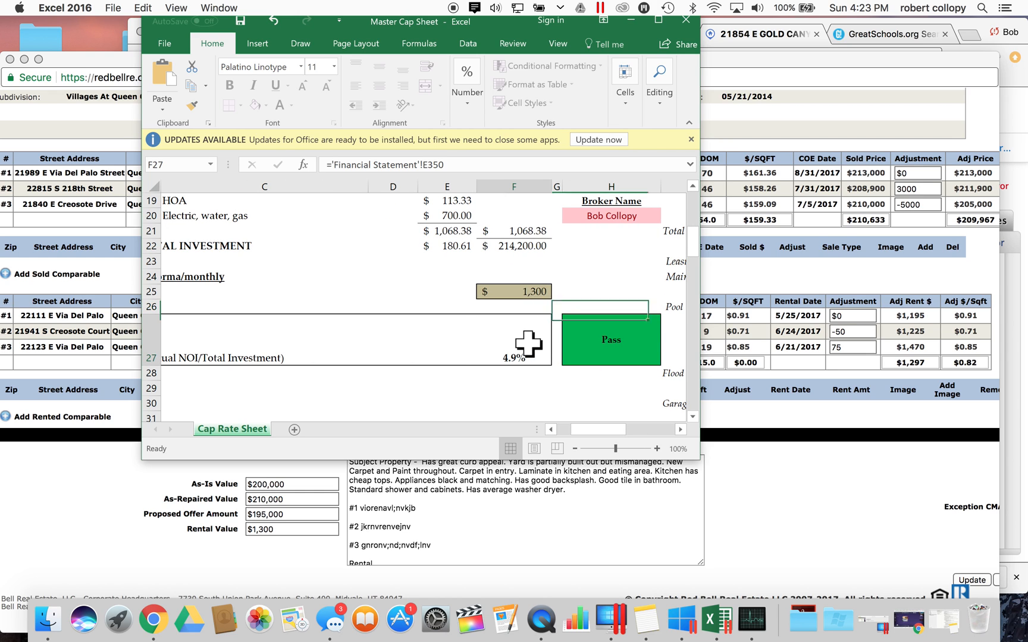
pyautogui.click(618, 304)
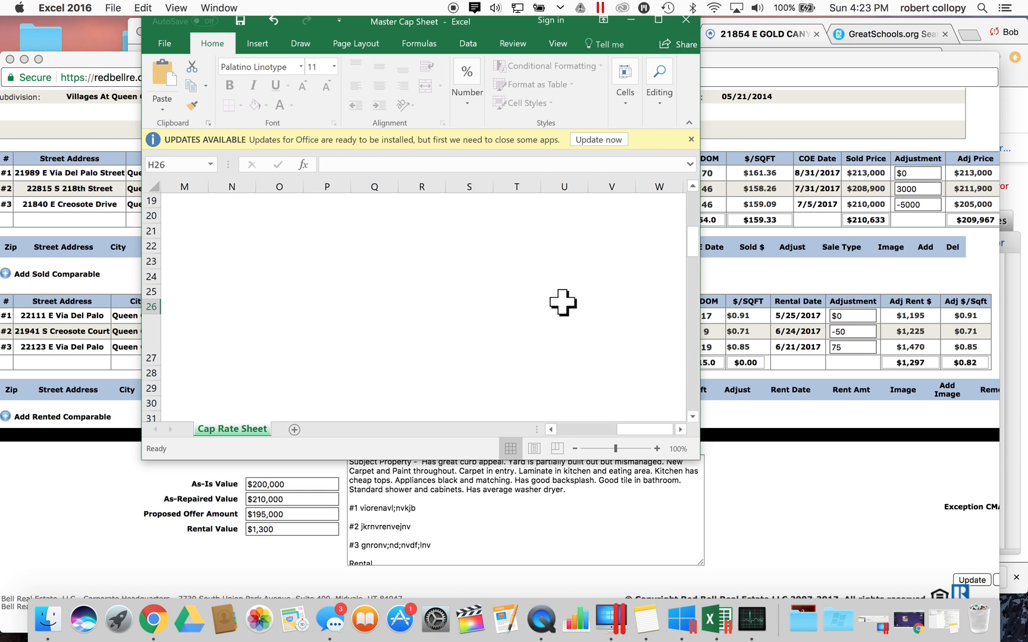
# - Keep Pool in J26 set to FALSE and select the Flood Zone setting in J28
pyautogui.hscroll(3, 565, 304)
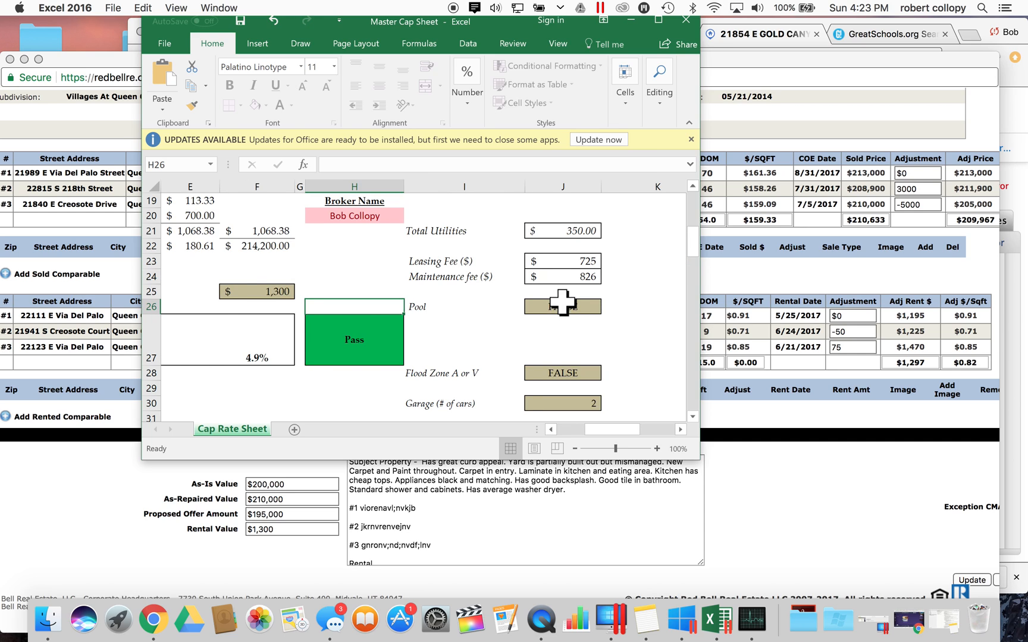
pyautogui.scroll(-3, 562, 300)
pyautogui.hscroll(1, 562, 300)
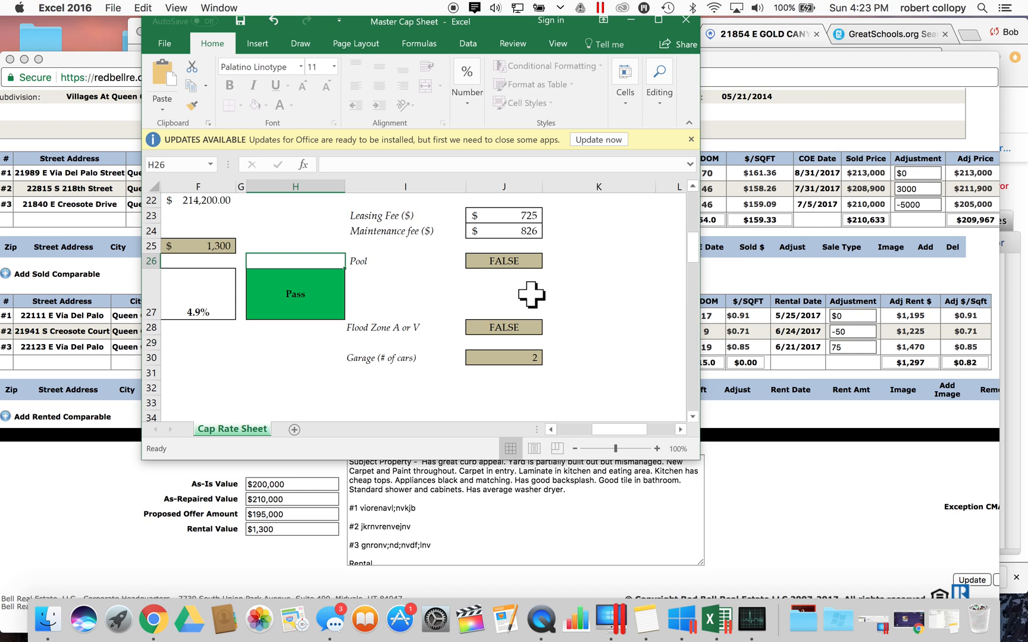
pyautogui.click(521, 263)
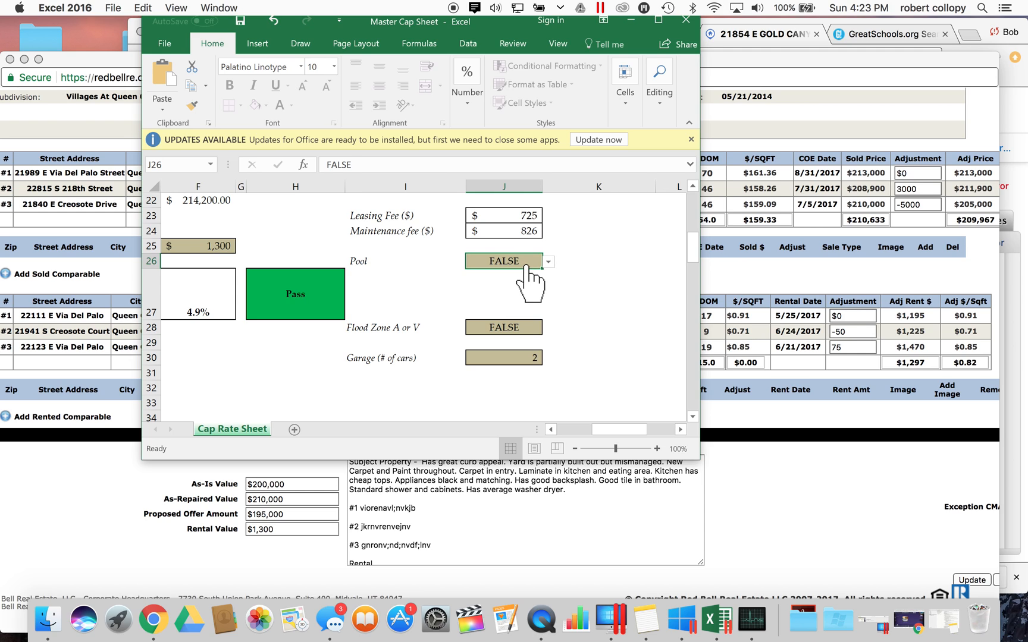
pyautogui.click(549, 262)
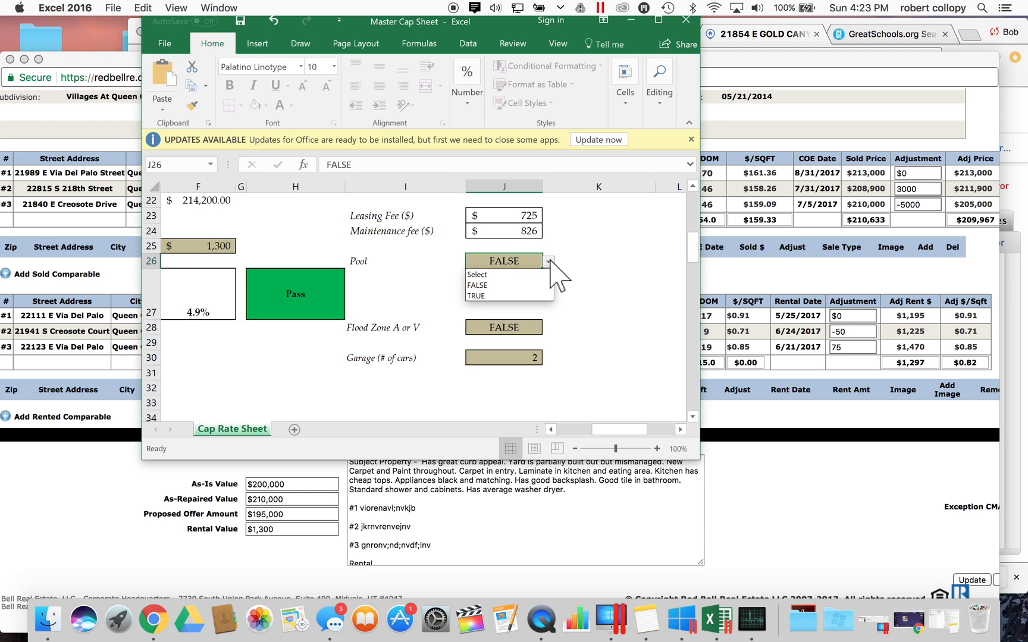
pyautogui.click(548, 262)
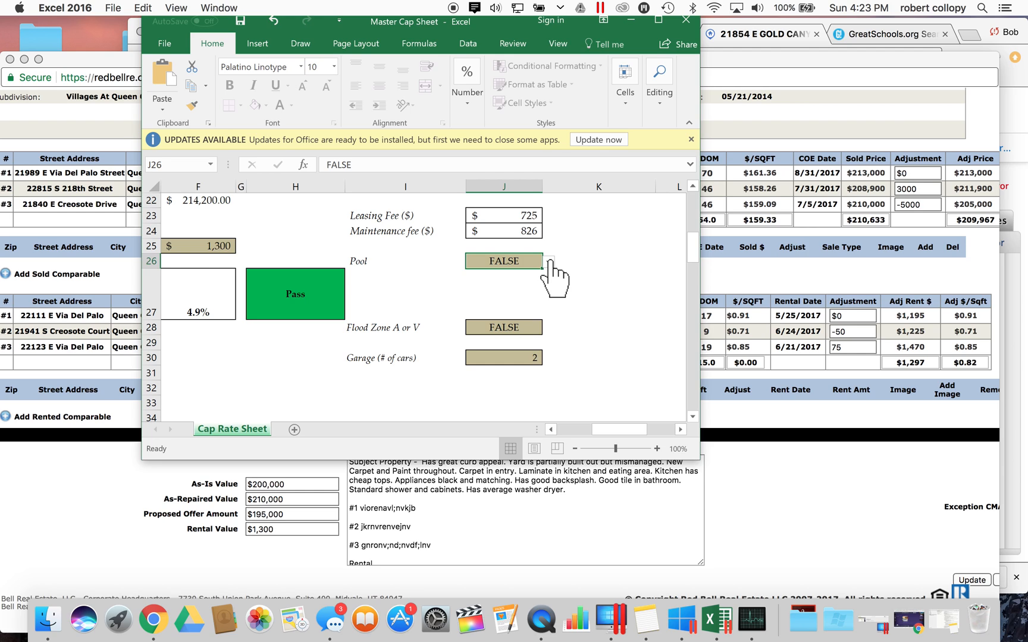
pyautogui.click(527, 328)
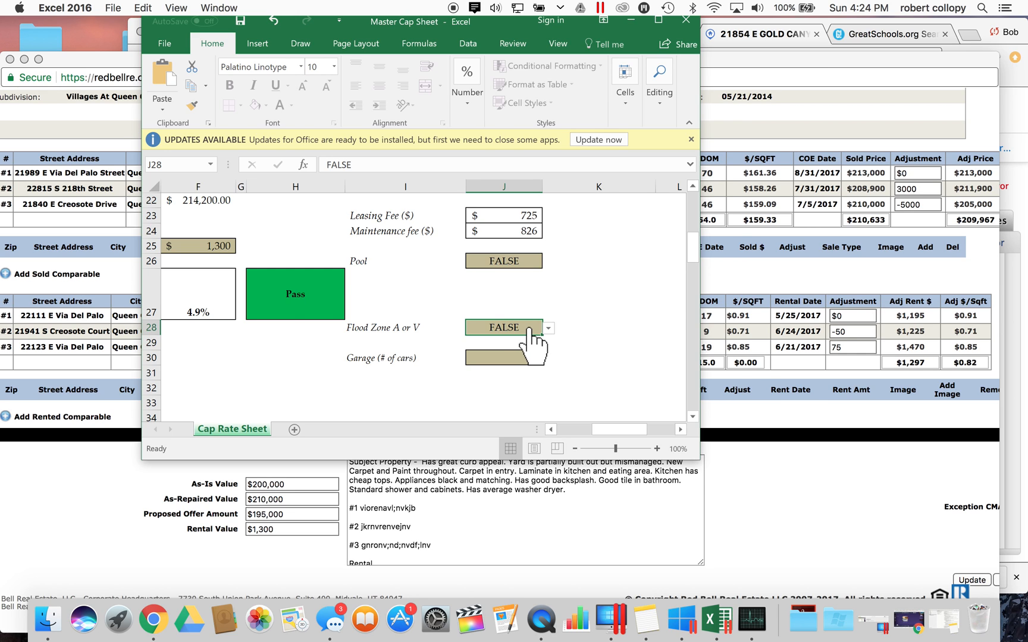
pyautogui.click(810, 414)
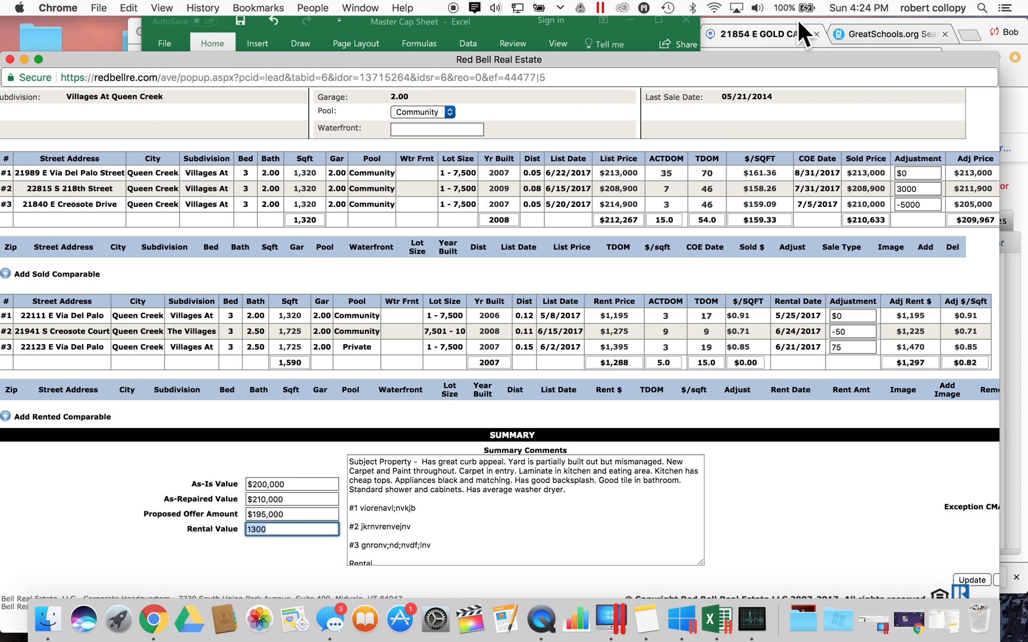
# - Scroll the Monsoon records to Flood Information and mark the FEMA Zone X line
pyautogui.click(888, 22)
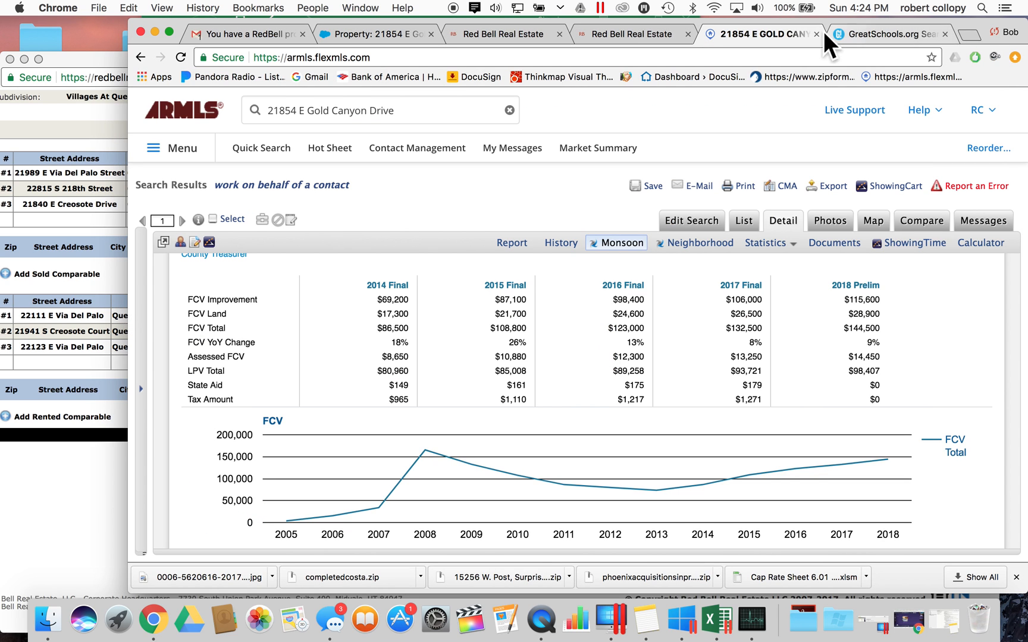
pyautogui.scroll(10, 601, 323)
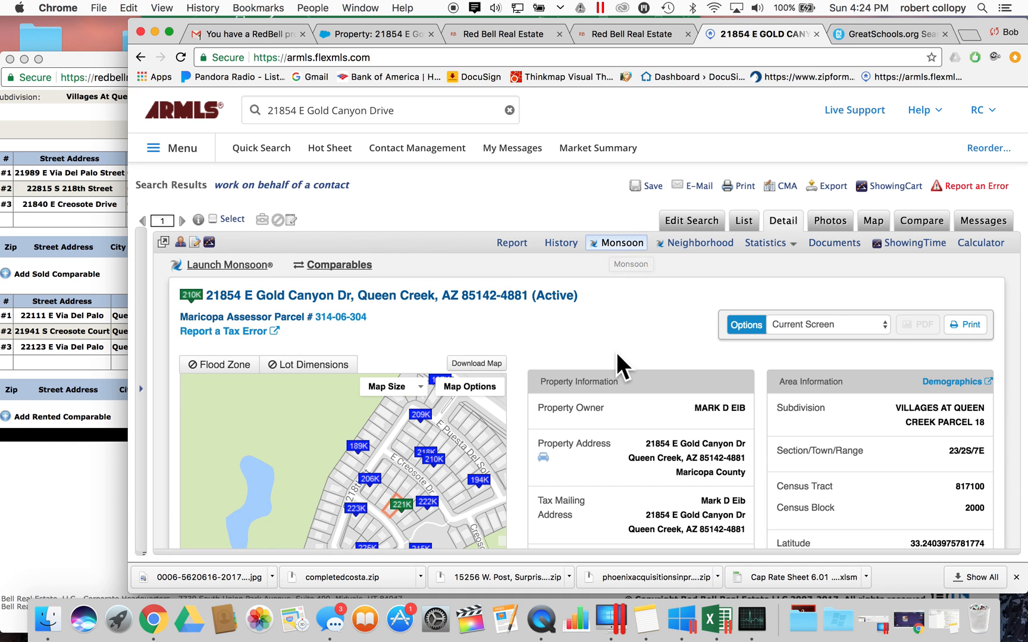
pyautogui.scroll(-10, 626, 399)
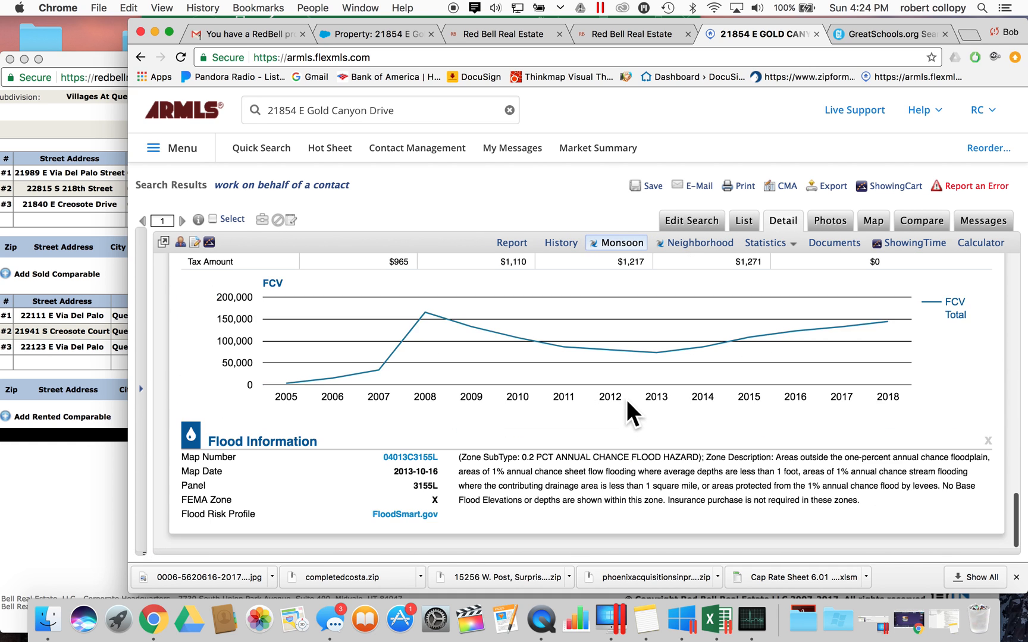
pyautogui.moveTo(198, 500)
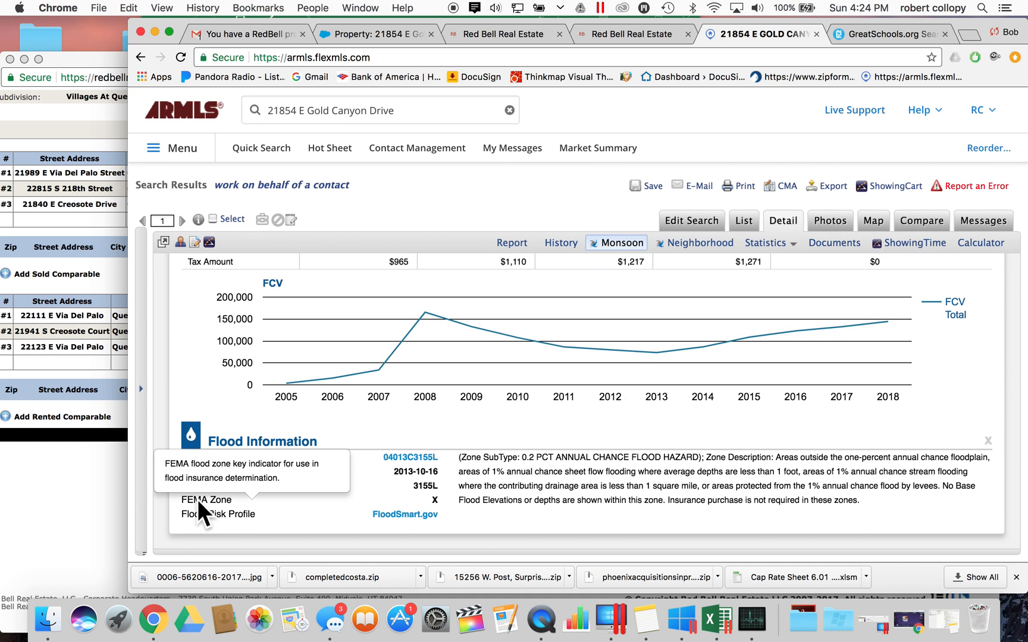
pyautogui.moveTo(194, 497); pyautogui.dragTo(281, 498)
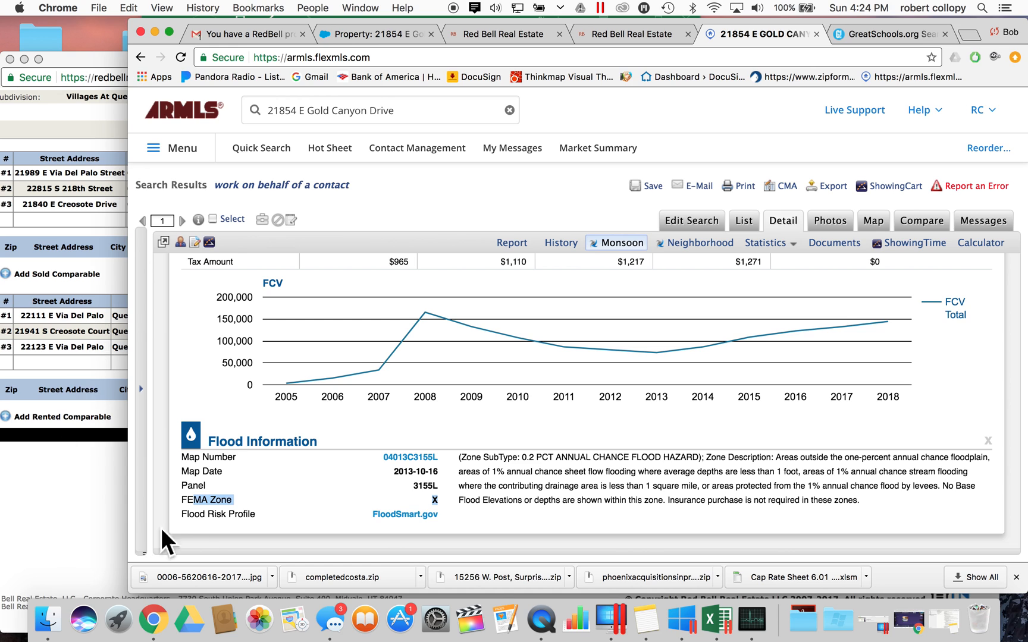
# - Choose FALSE for Flood Zone A or V in J28, then go back to ARMLS
pyautogui.click(725, 623)
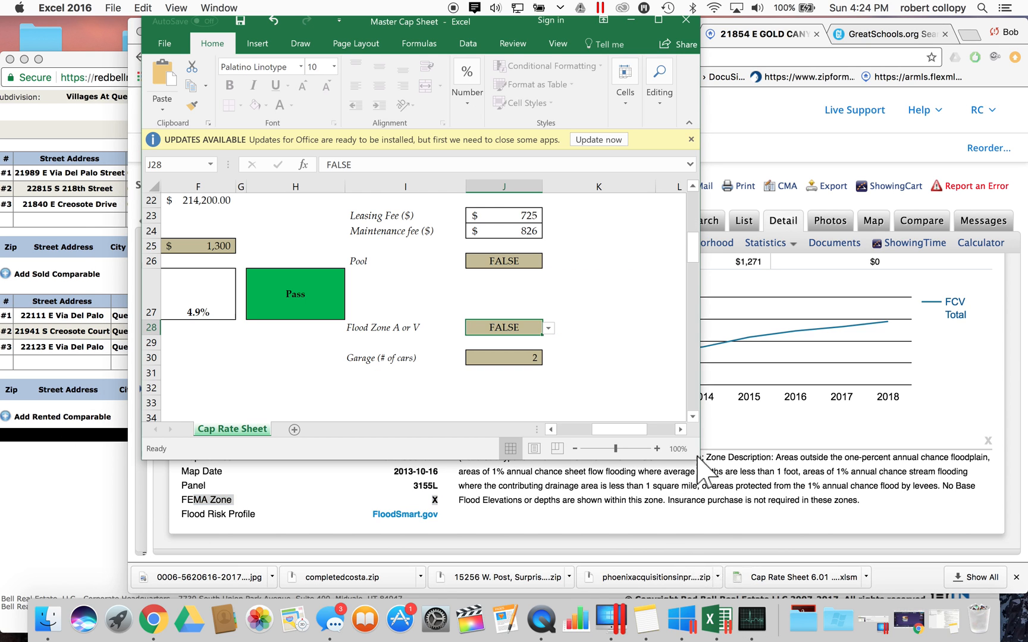
pyautogui.click(529, 327)
pyautogui.click(548, 328)
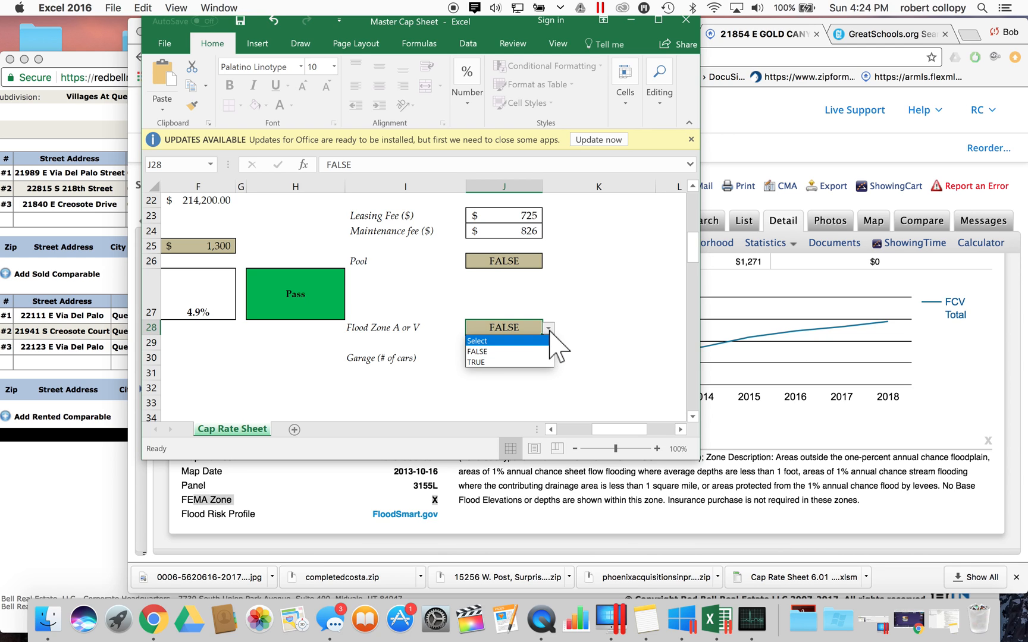
pyautogui.click(535, 352)
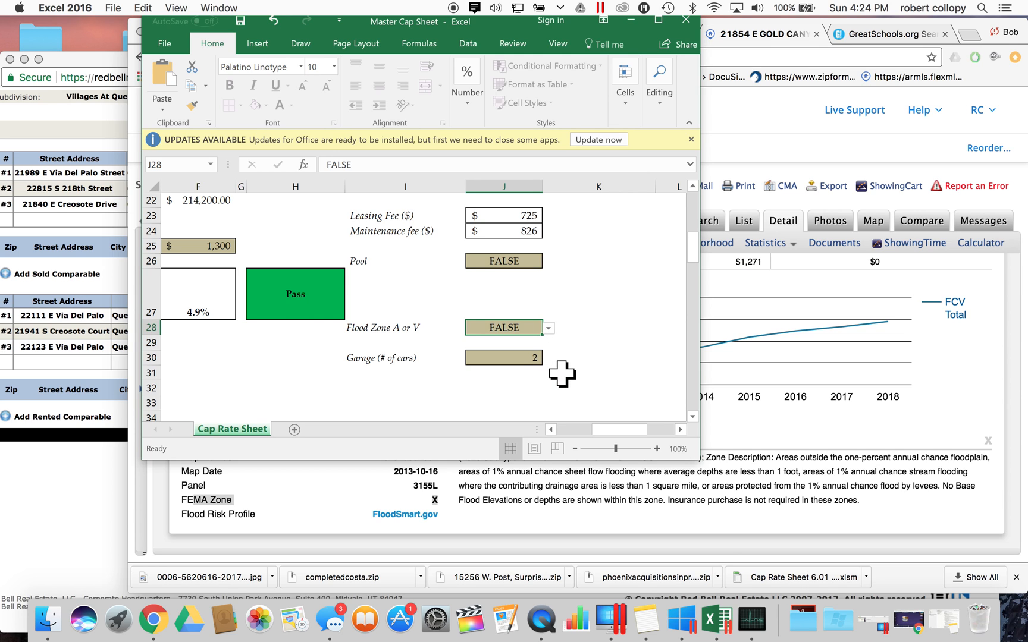
pyautogui.click(401, 496)
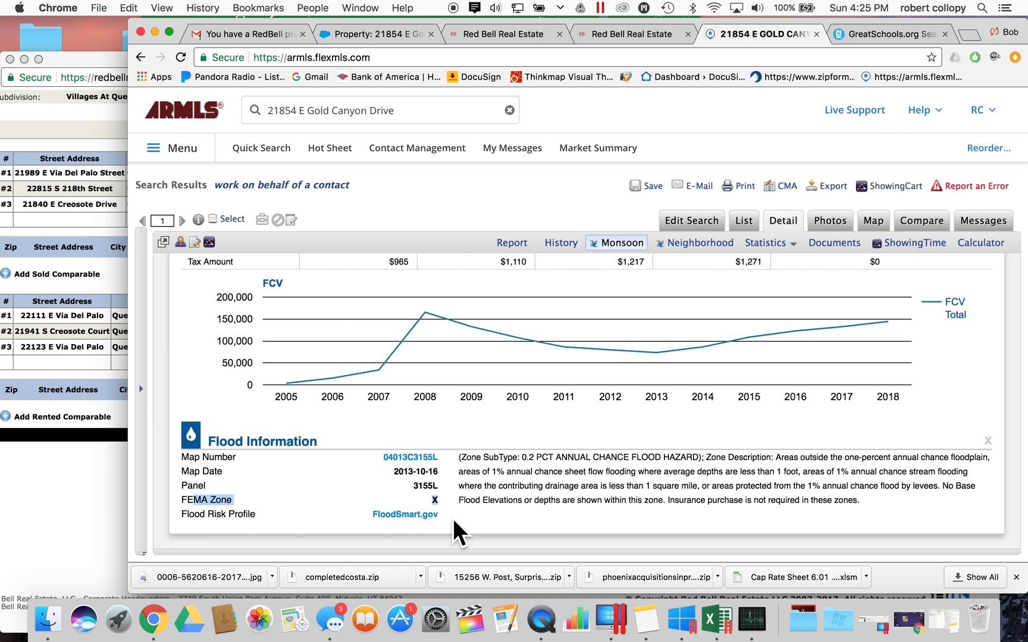
# - Compare the sheet's Garage entry of 2 with the subject's 2.00 garage value on Red Bell
pyautogui.click(78, 528)
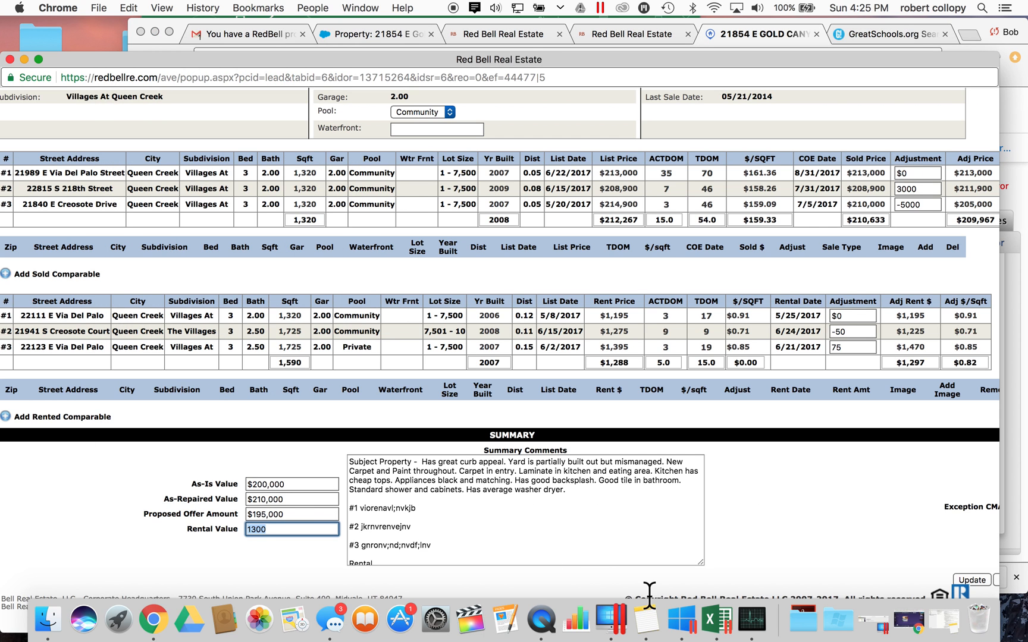
pyautogui.click(719, 605)
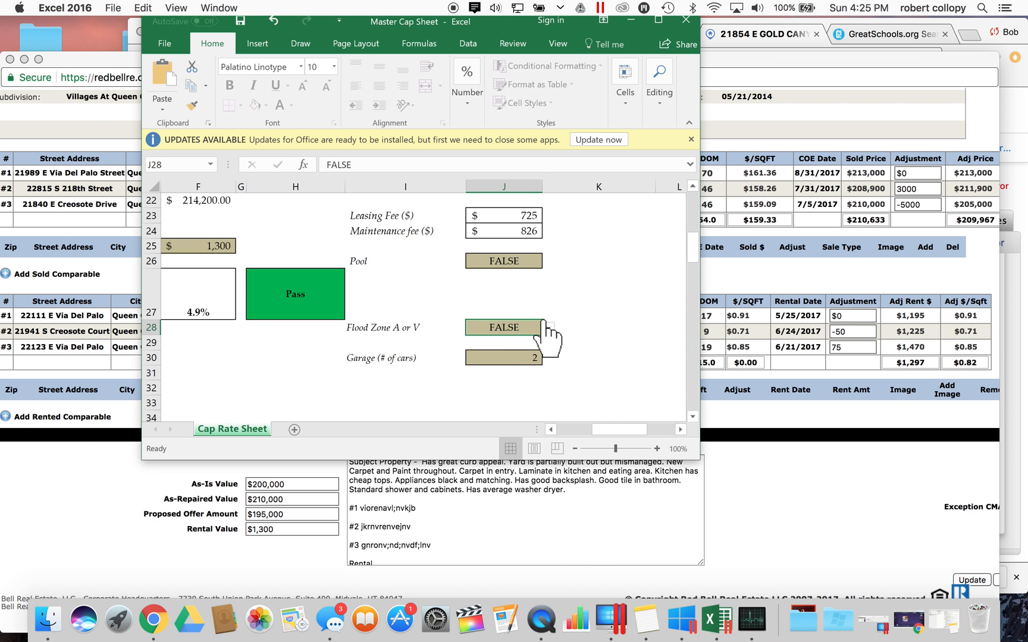
pyautogui.click(510, 358)
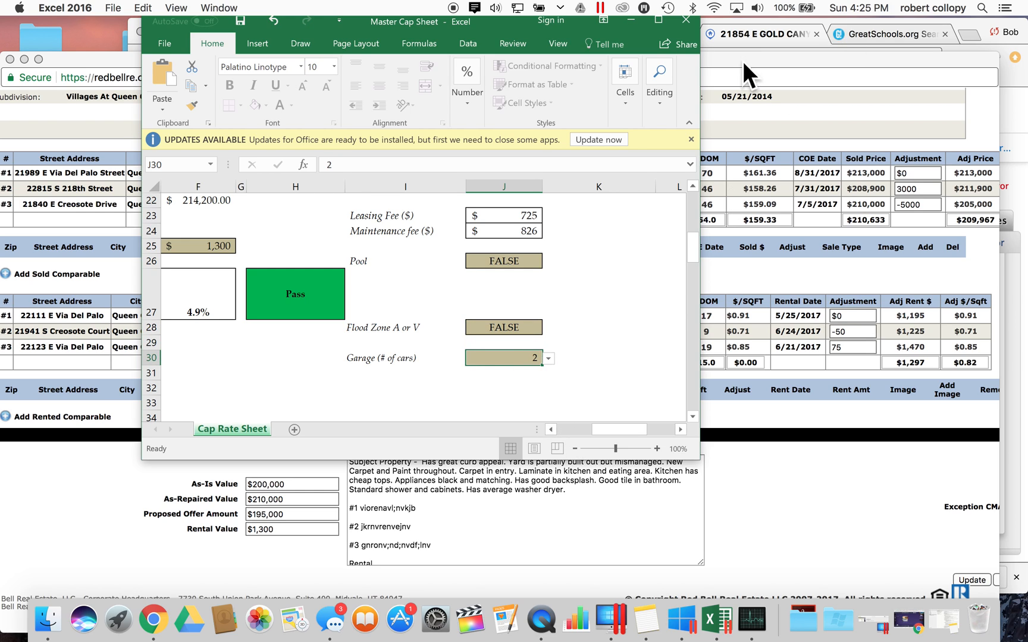
pyautogui.click(747, 32)
pyautogui.click(622, 31)
pyautogui.click(519, 33)
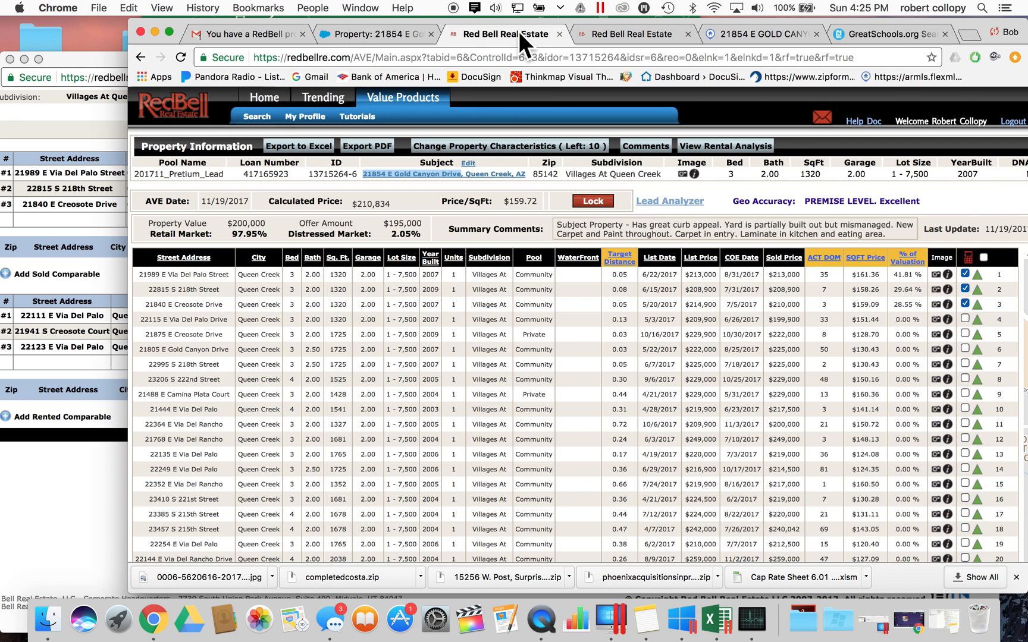
pyautogui.doubleClick(859, 174)
pyautogui.hscroll(5, 851, 174)
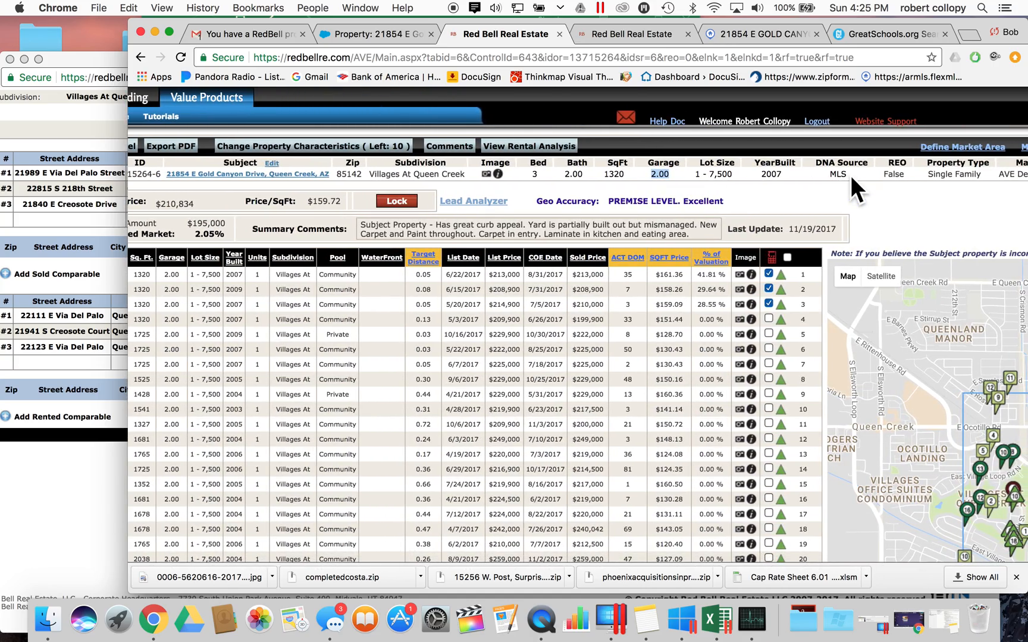
pyautogui.hscroll(-5, 851, 175)
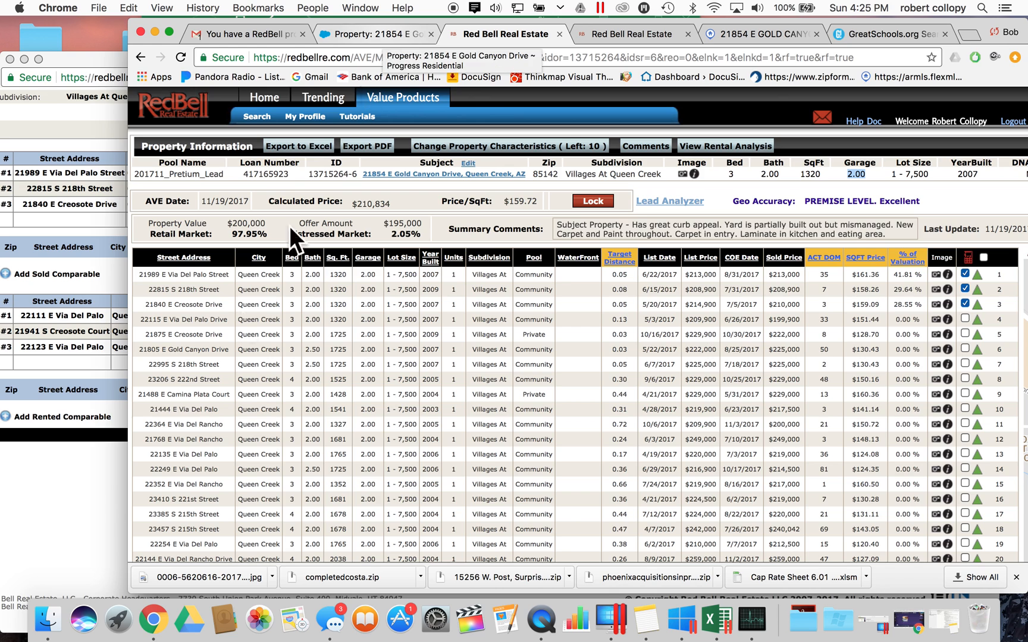
pyautogui.click(715, 622)
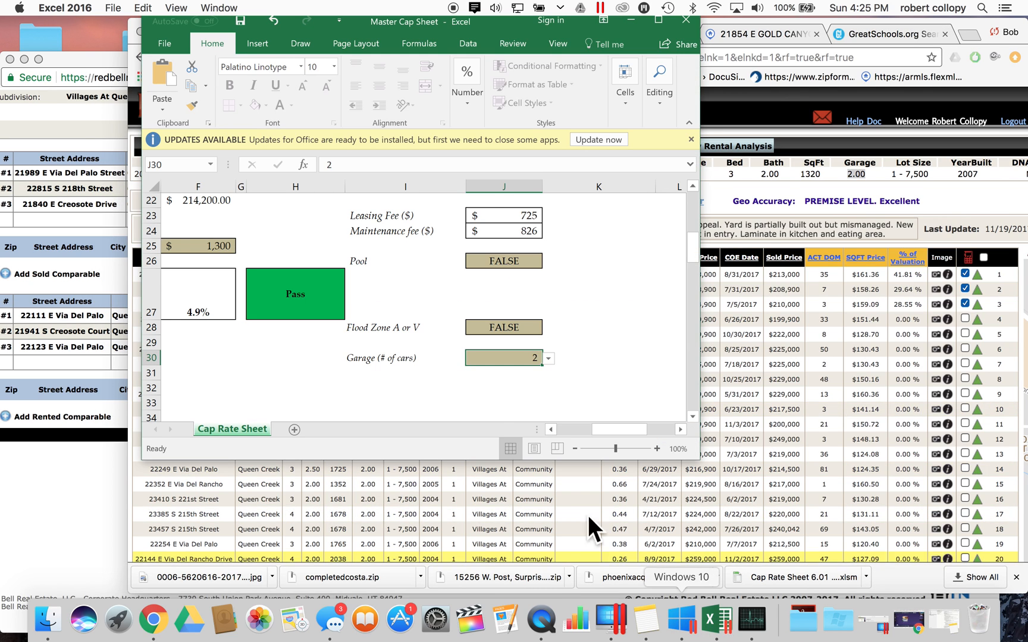
# - Enlarge the Master Cap Sheet window and review the sheet: $350.00 utilities, $725 leasing, $826 maintenance
pyautogui.scroll(6, 433, 336)
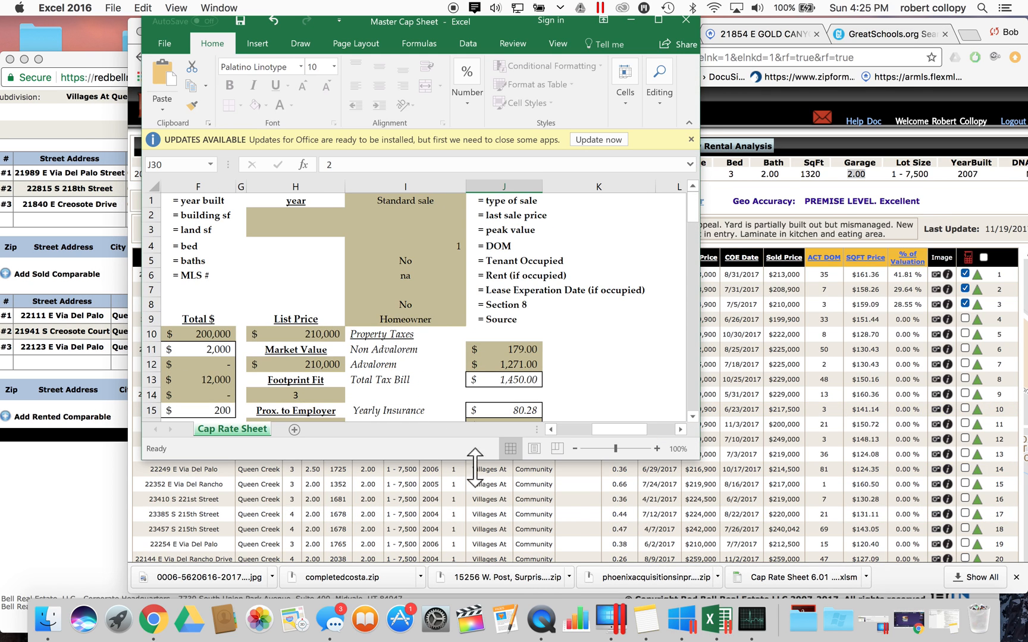
pyautogui.moveTo(699, 460); pyautogui.dragTo(833, 598)
pyautogui.hscroll(-5, 436, 408)
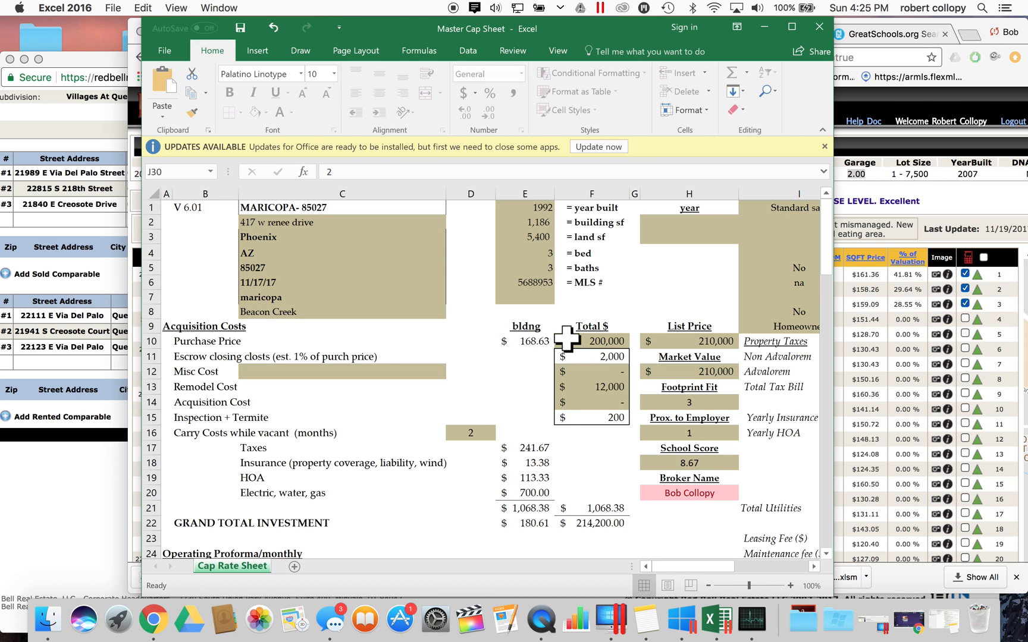
pyautogui.scroll(-15, 566, 337)
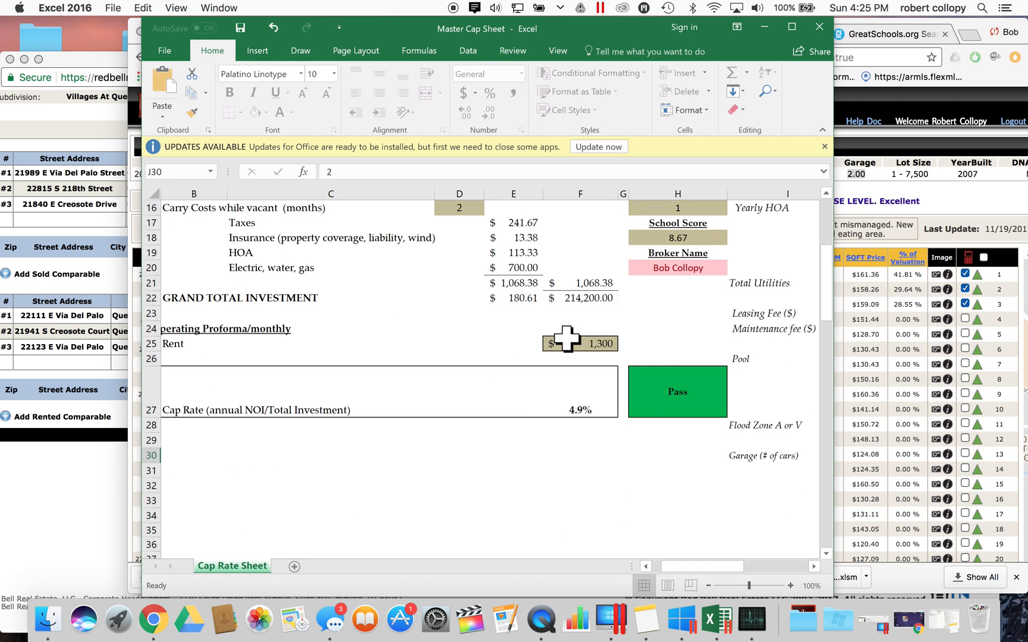
pyautogui.hscroll(3, 567, 339)
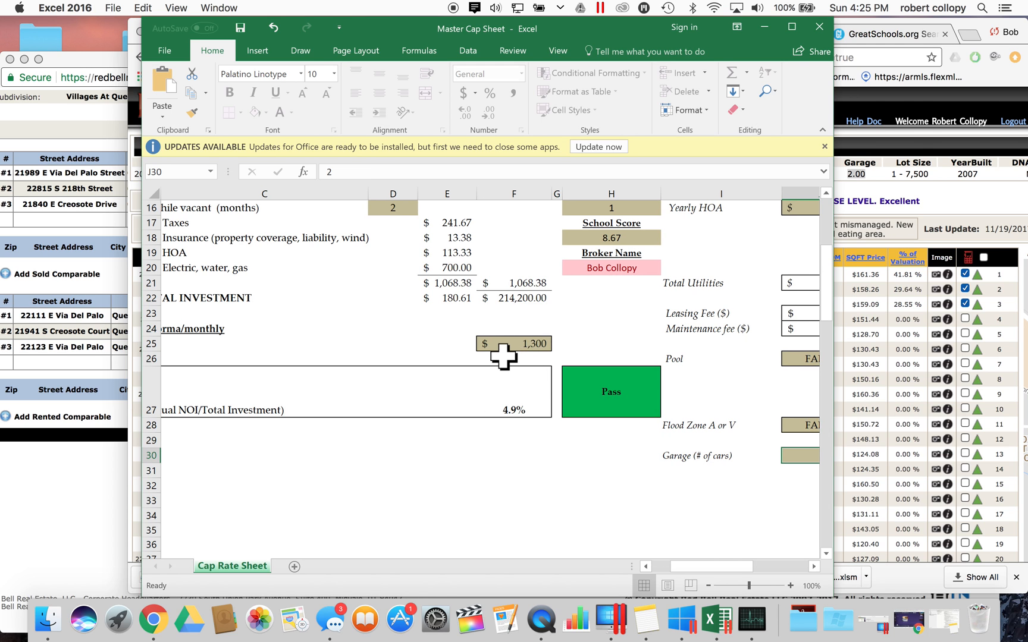
pyautogui.scroll(6, 503, 357)
pyautogui.hscroll(-2, 503, 357)
pyautogui.scroll(9, 503, 357)
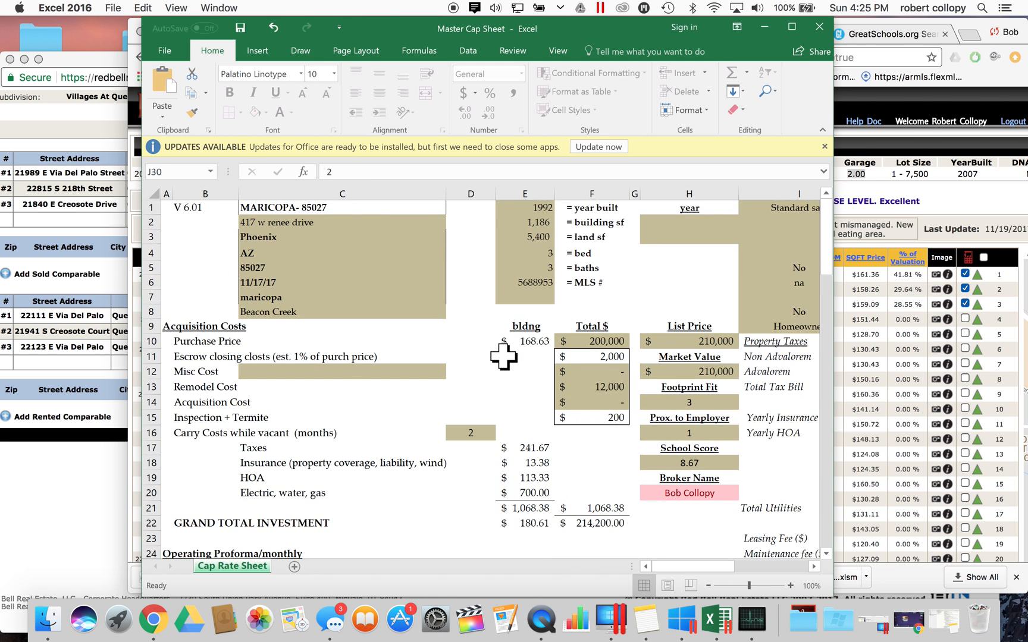
pyautogui.hscroll(5, 503, 357)
pyautogui.hscroll(-2, 503, 357)
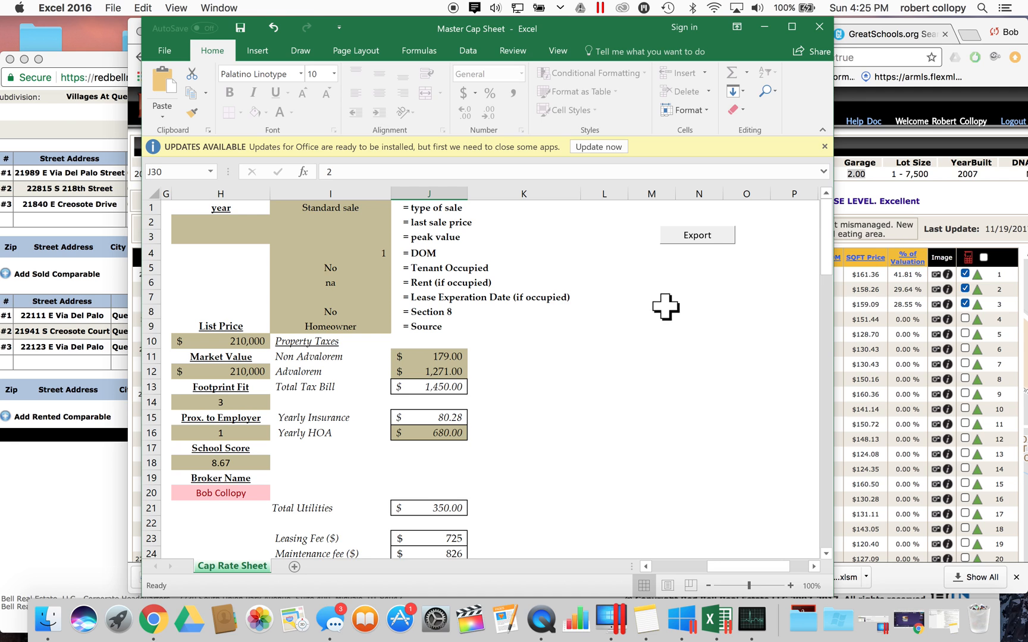
# - Export the cap rate figures to Book2 and review its 'THIS WORKSHEET IS OKAY TO UPLOAD' note
pyautogui.click(699, 236)
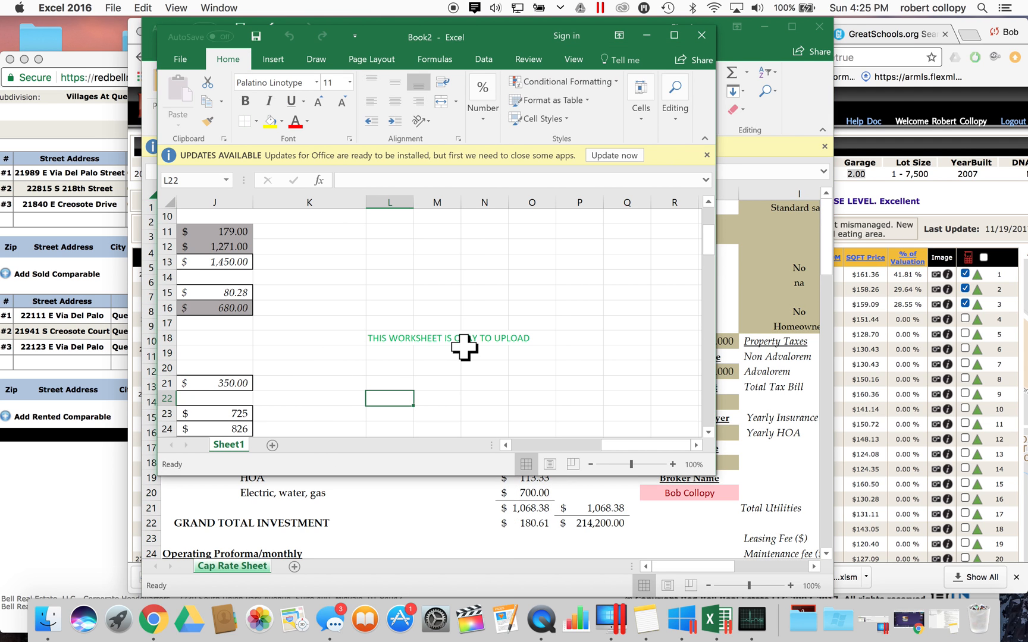
pyautogui.hscroll(-5, 464, 348)
pyautogui.scroll(2, 466, 339)
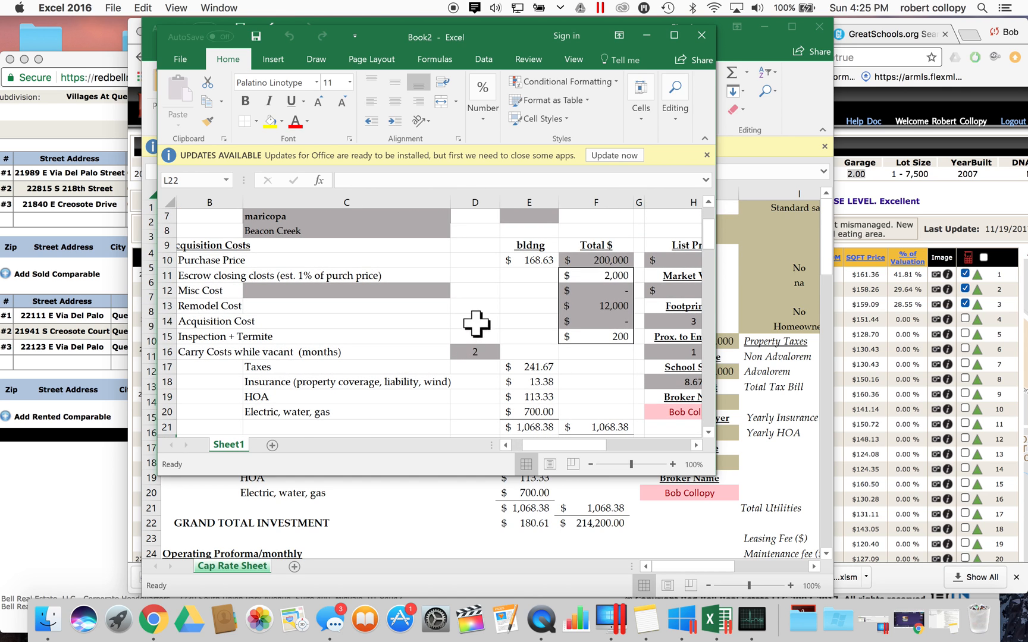
pyautogui.moveTo(526, 33); pyautogui.dragTo(398, 36)
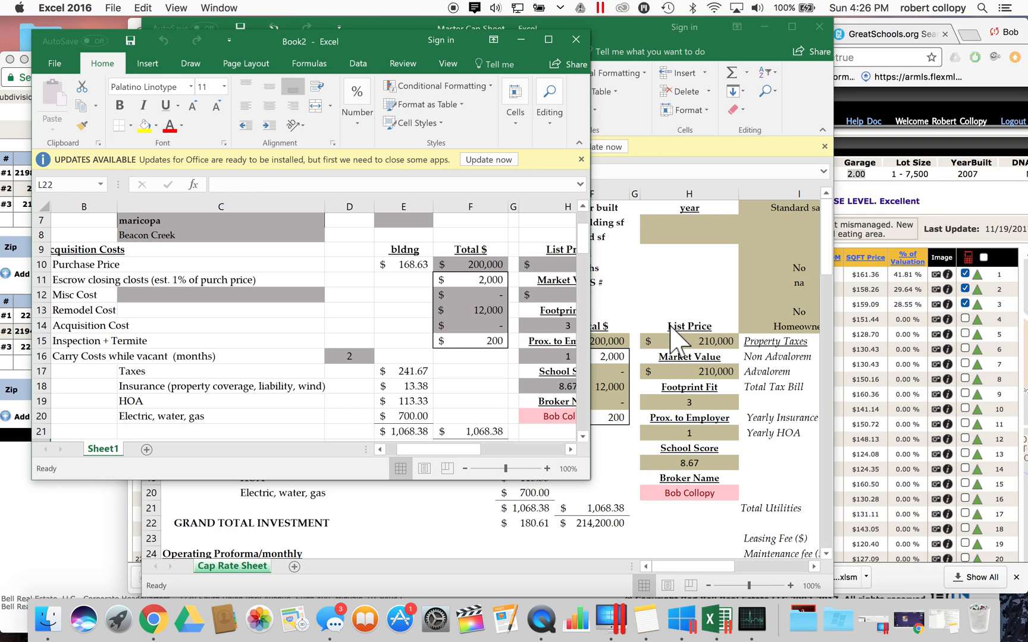
pyautogui.hscroll(5, 446, 327)
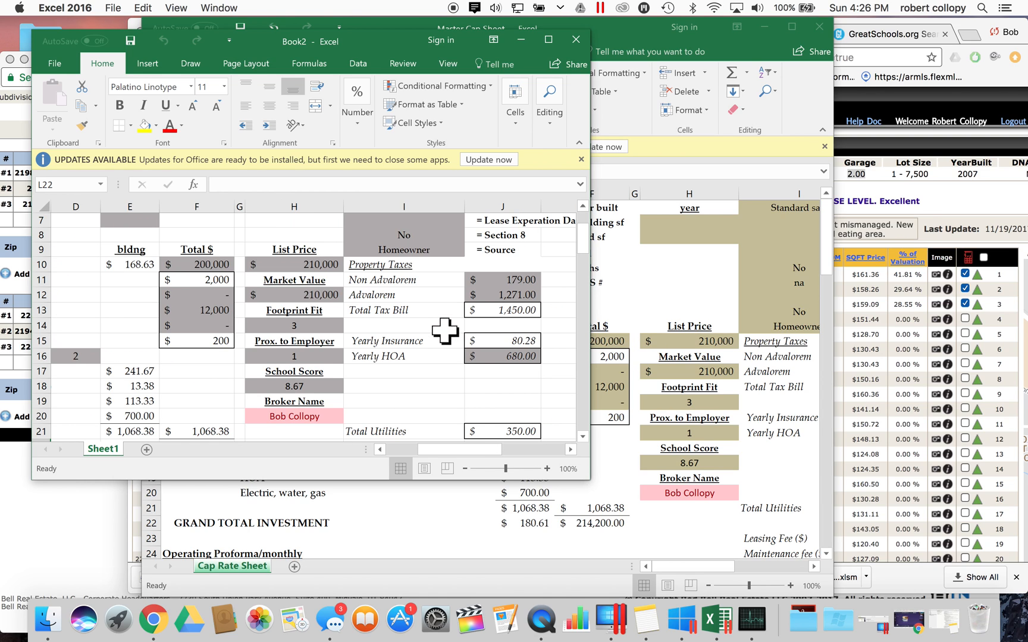
pyautogui.hscroll(5, 445, 331)
pyautogui.scroll(5, 444, 331)
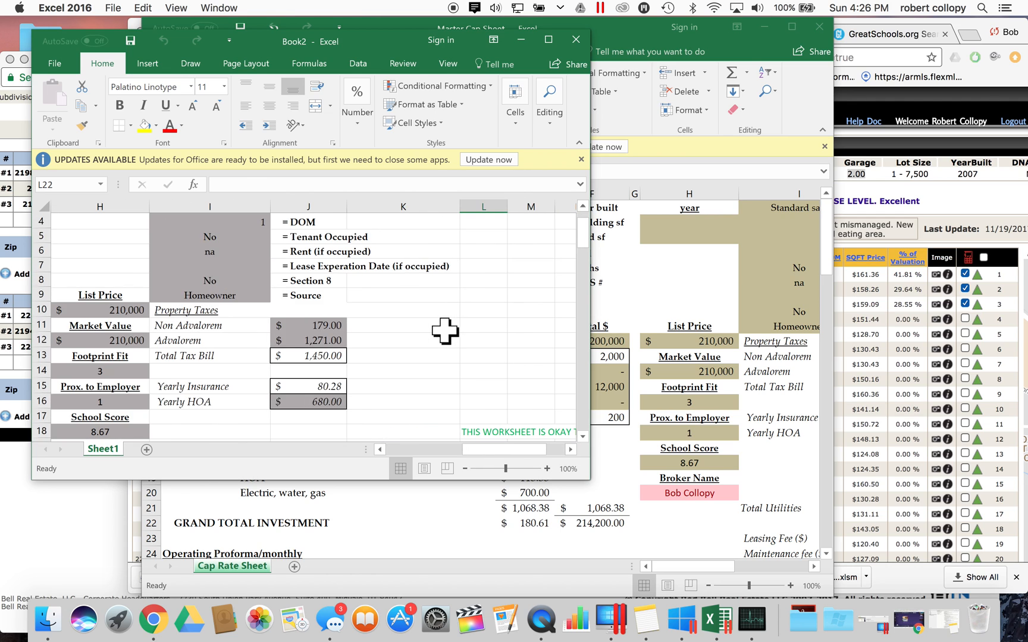
pyautogui.hscroll(-8, 445, 330)
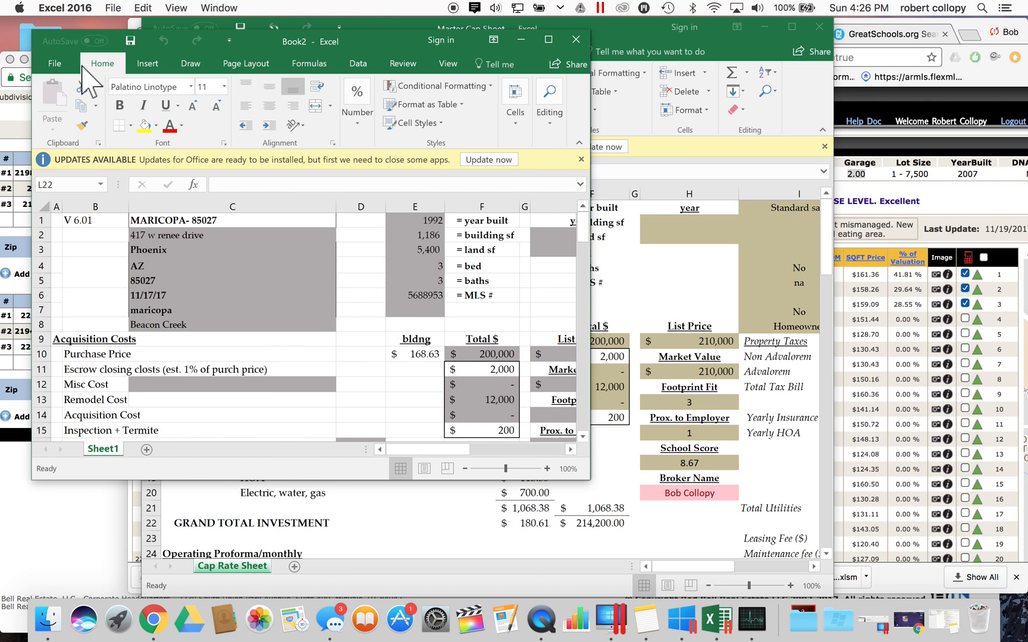
# - Start a Save As for Book2 targeting the Downloads folder, with the file name selected for replacement
pyautogui.click(54, 65)
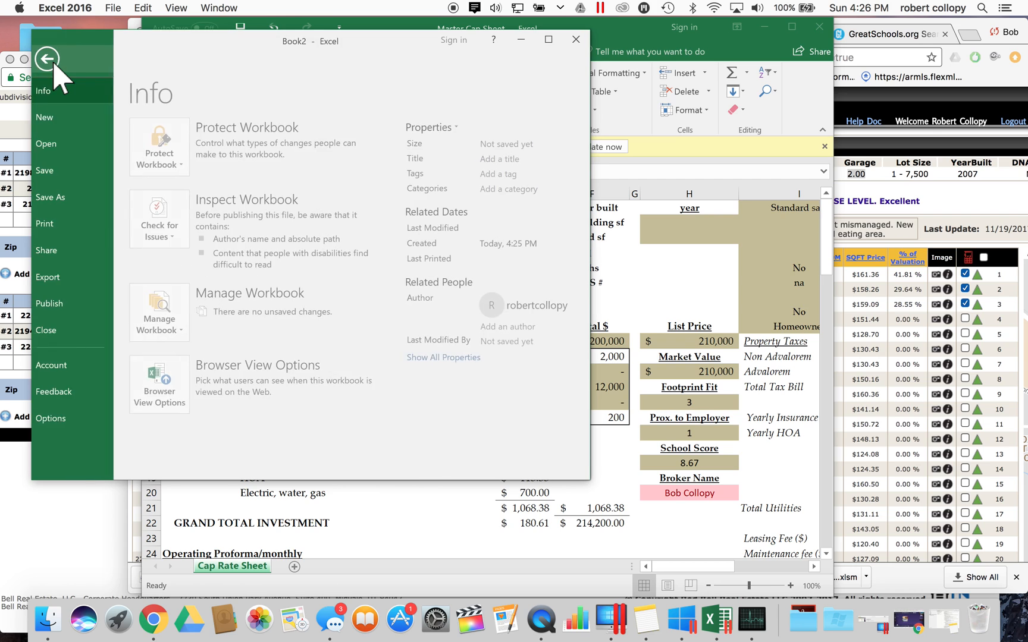
pyautogui.click(59, 189)
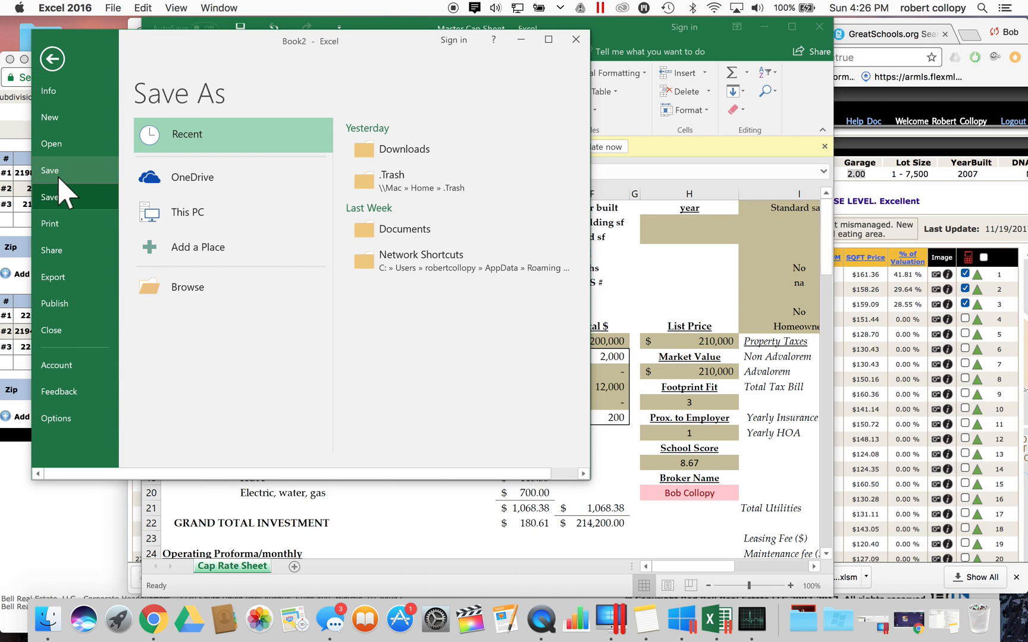
pyautogui.click(204, 217)
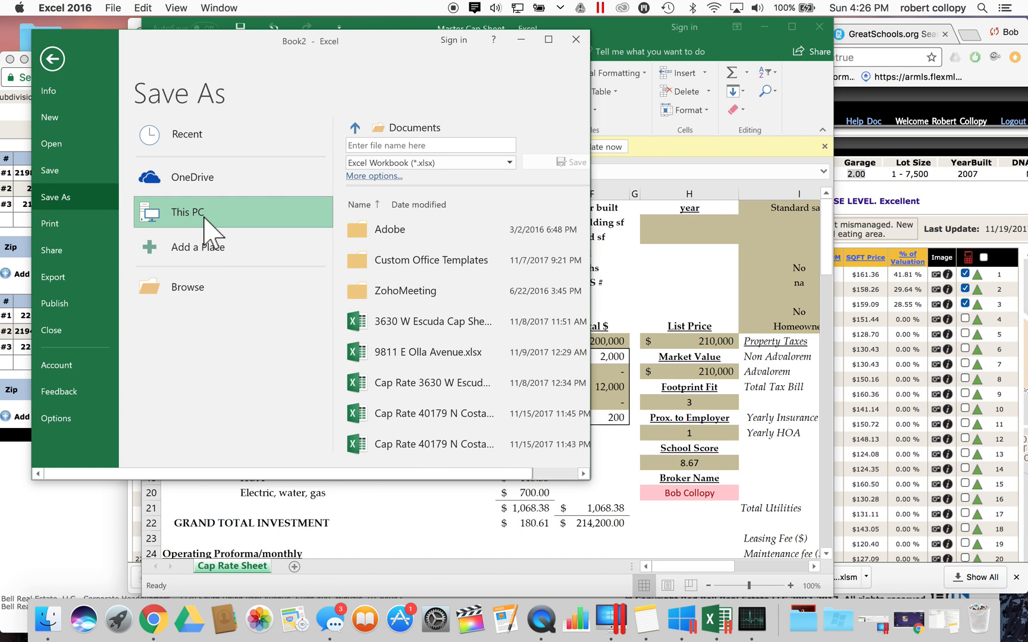
pyautogui.click(363, 175)
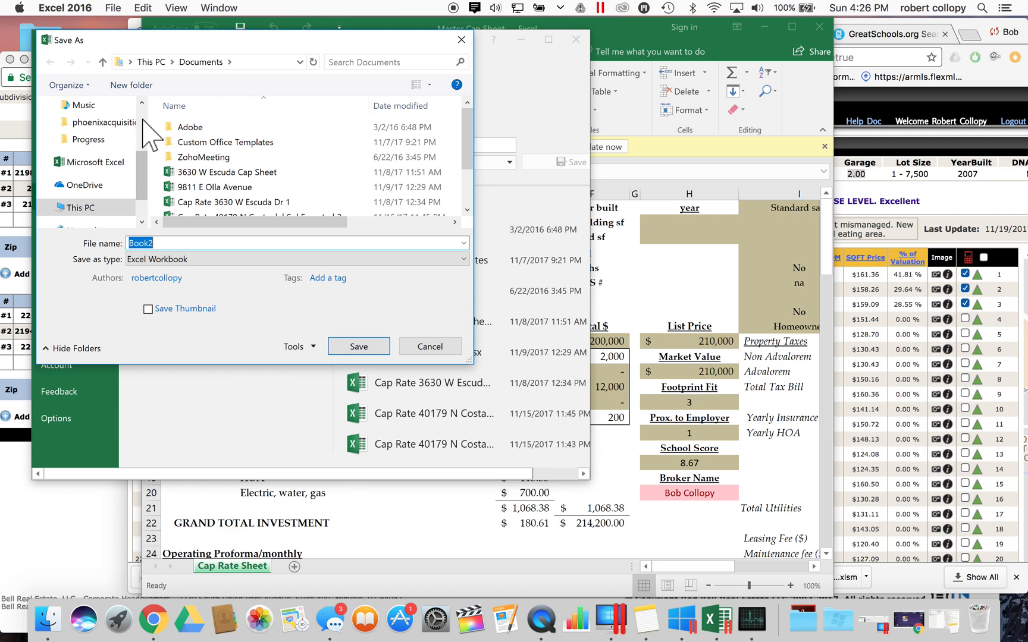
pyautogui.scroll(5, 143, 119)
pyautogui.click(108, 150)
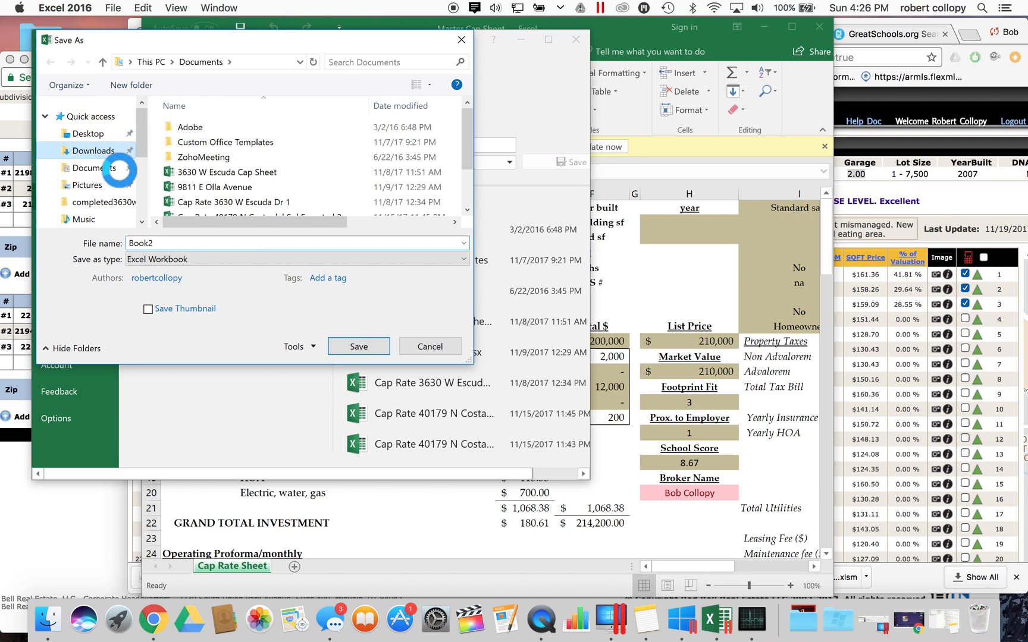
pyautogui.click(192, 243)
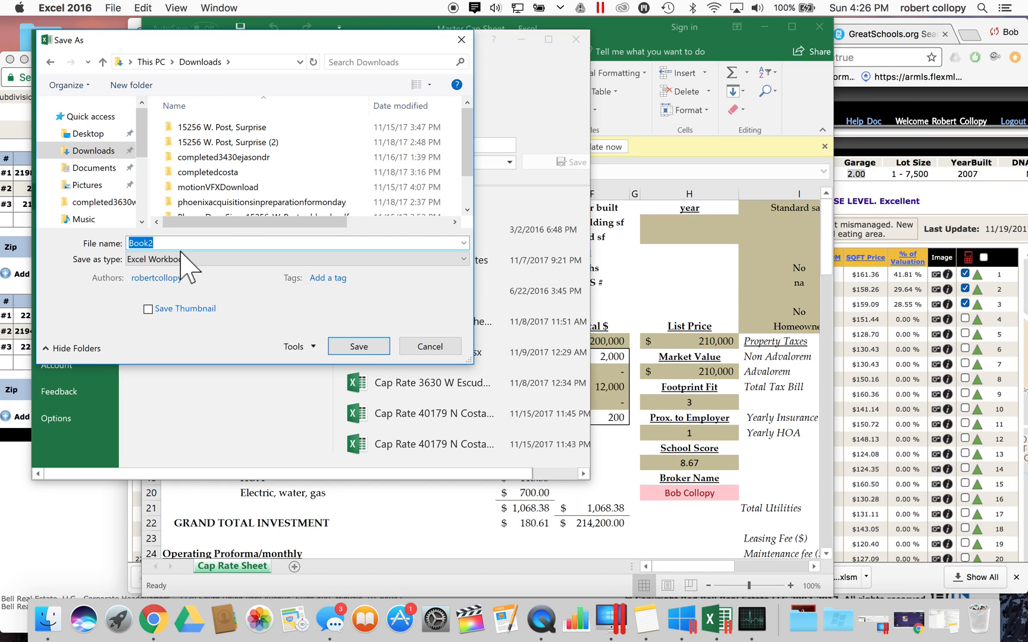
# - Name the workbook 'Cap Rate - the address - expt'
pyautogui.write('Cap Rate ')
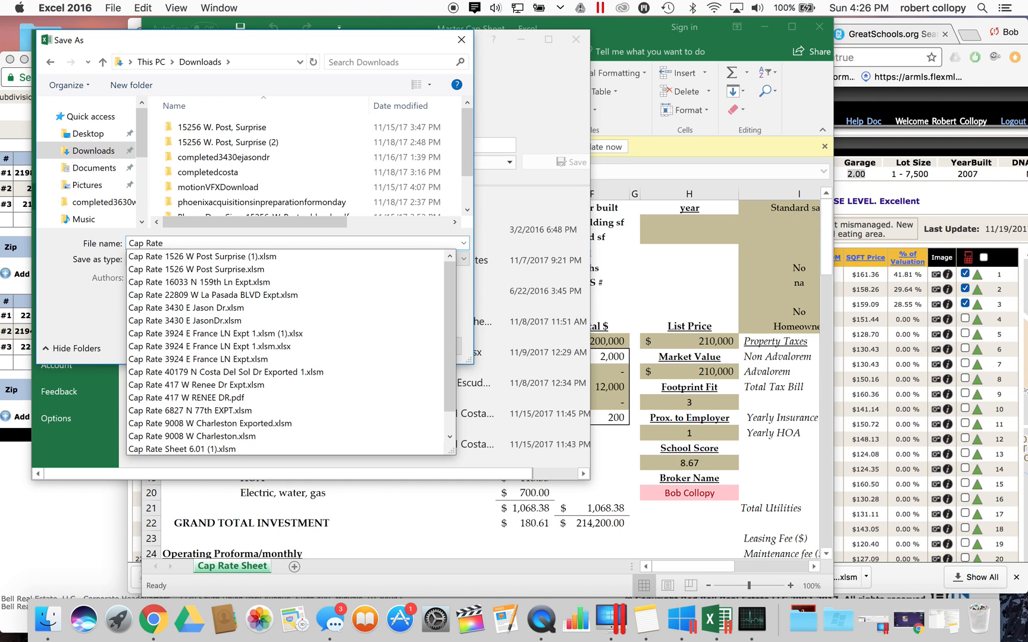
pyautogui.write('(the ')
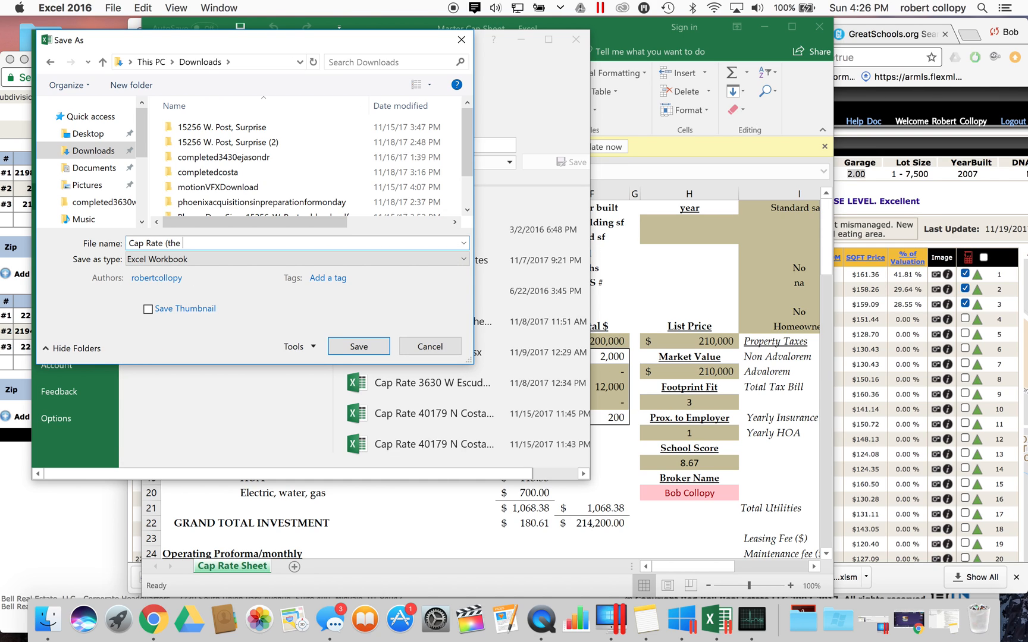
pyautogui.write('address)')
pyautogui.press('BackSpace')
pyautogui.click(171, 244)
pyautogui.press('BackSpace')
pyautogui.write('- ')
pyautogui.write(' - expt.')
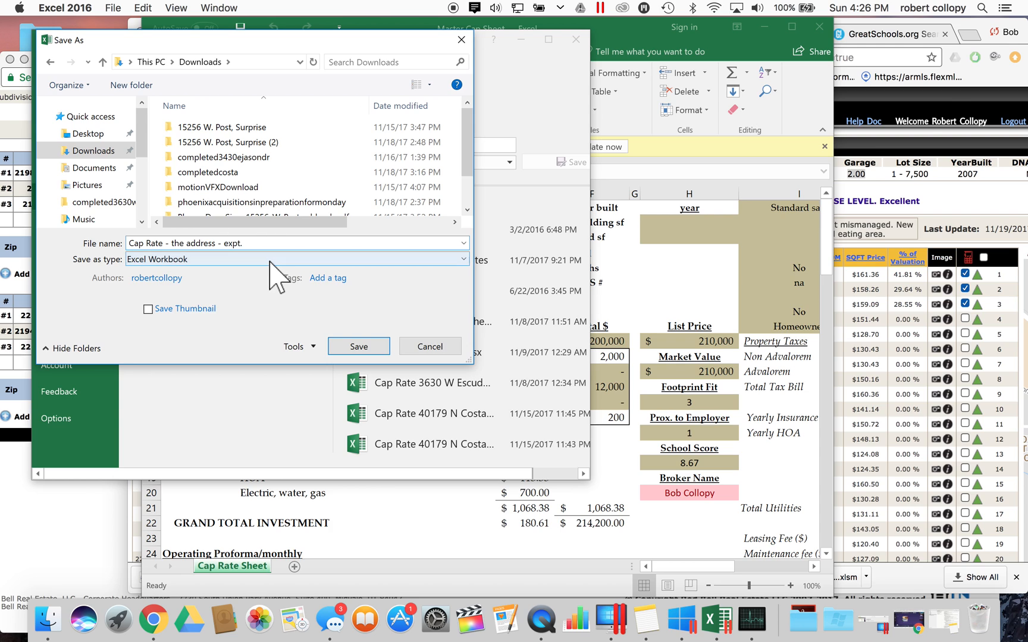
# - Set the file type to Excel Macro-Enabled Workbook and save it
pyautogui.click(269, 260)
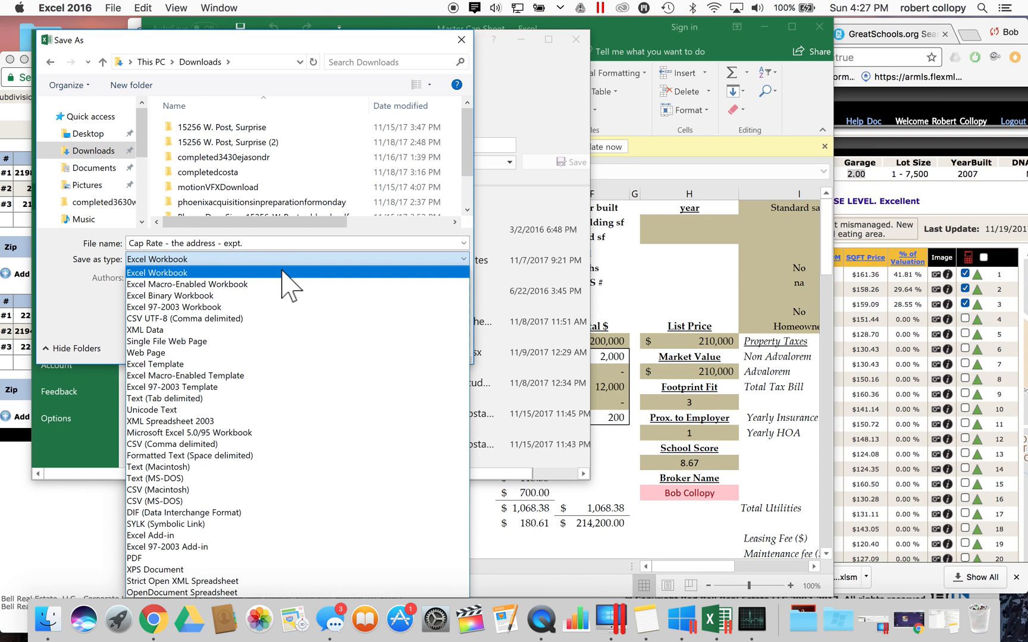
pyautogui.click(269, 259)
pyautogui.click(252, 245)
pyautogui.click(252, 245)
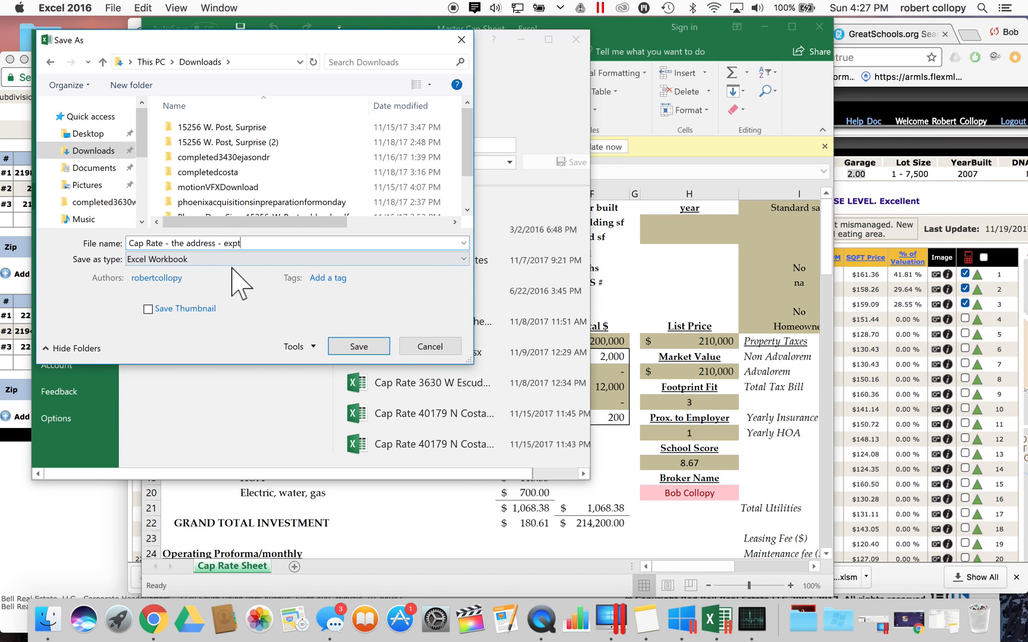
pyautogui.click(237, 260)
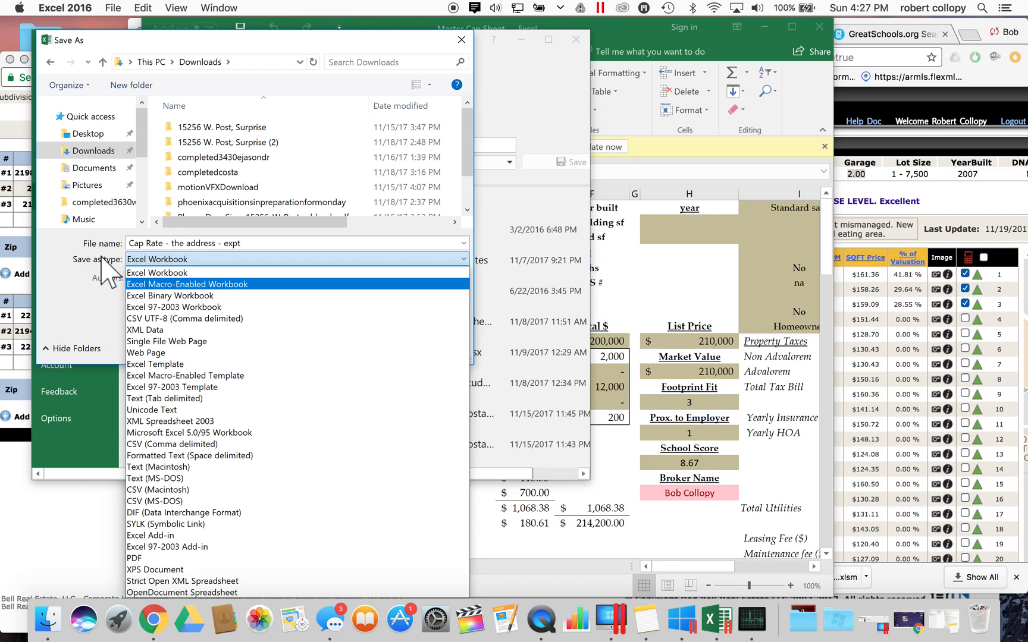
pyautogui.click(101, 260)
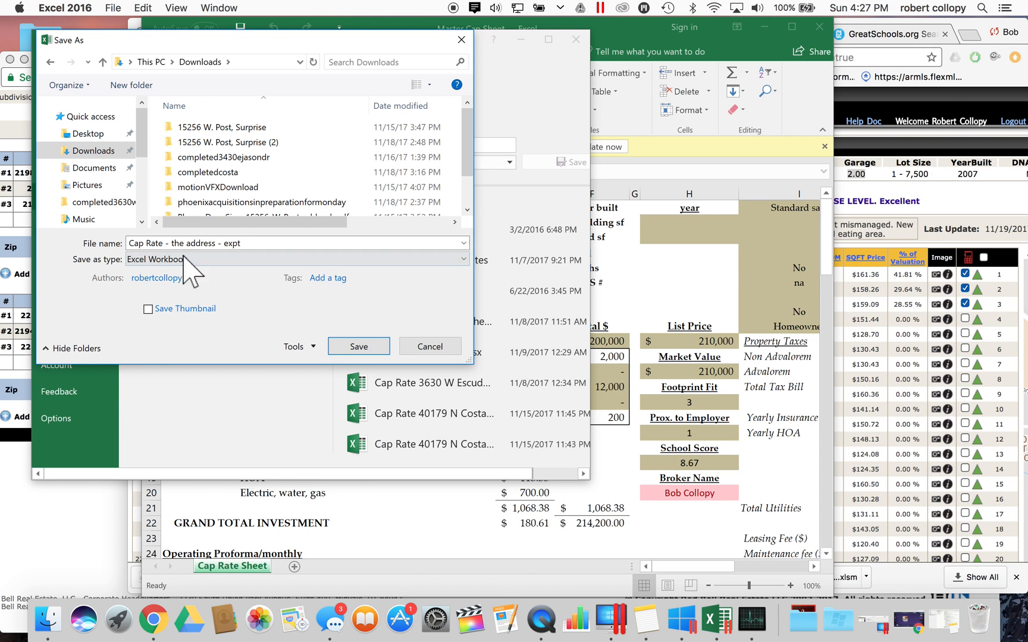
pyautogui.click(158, 261)
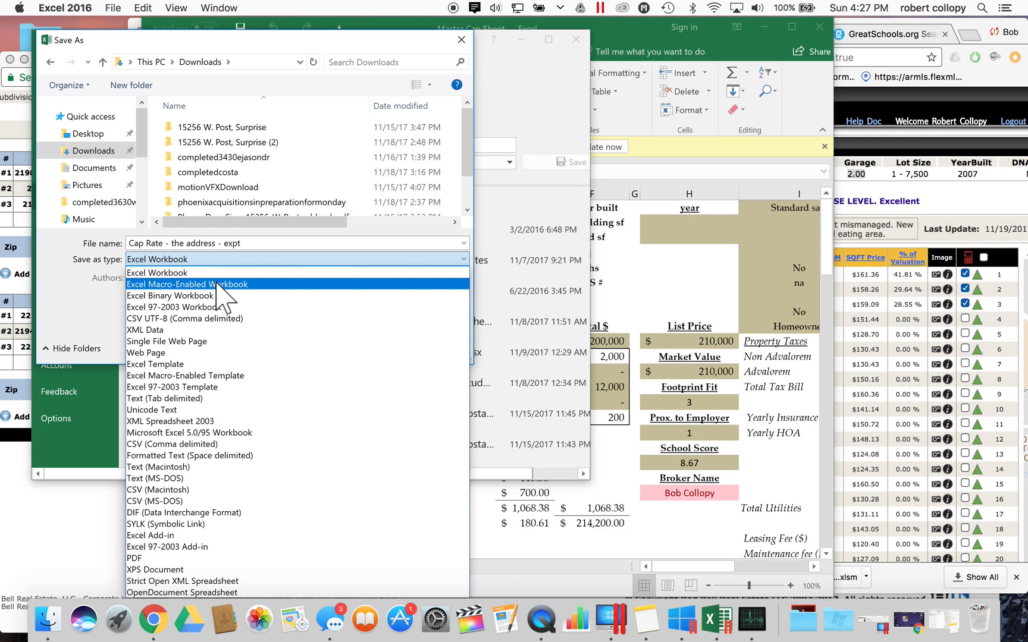
pyautogui.click(217, 286)
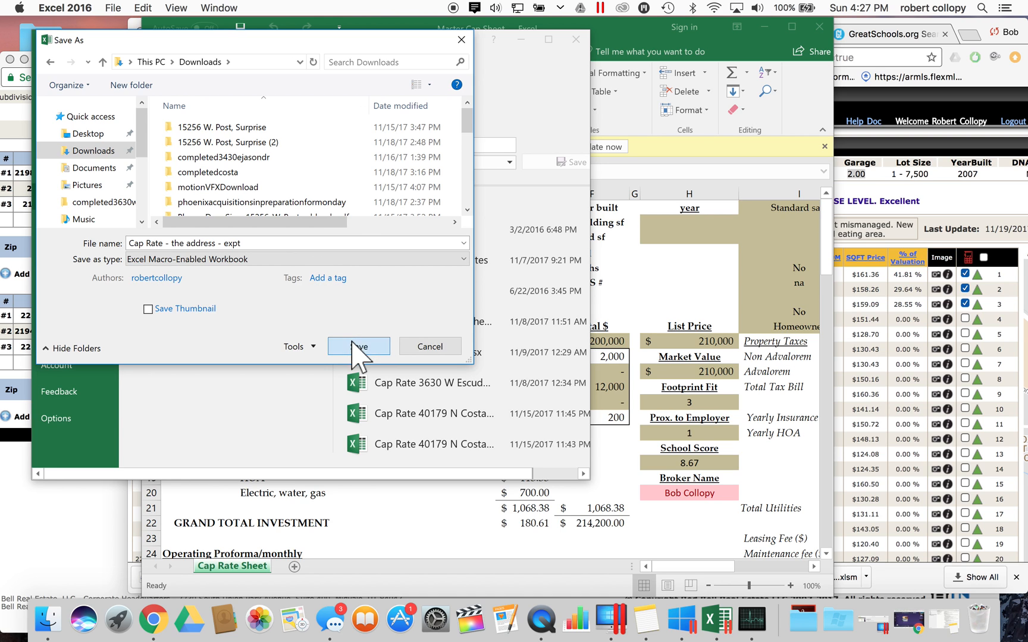
pyautogui.click(358, 349)
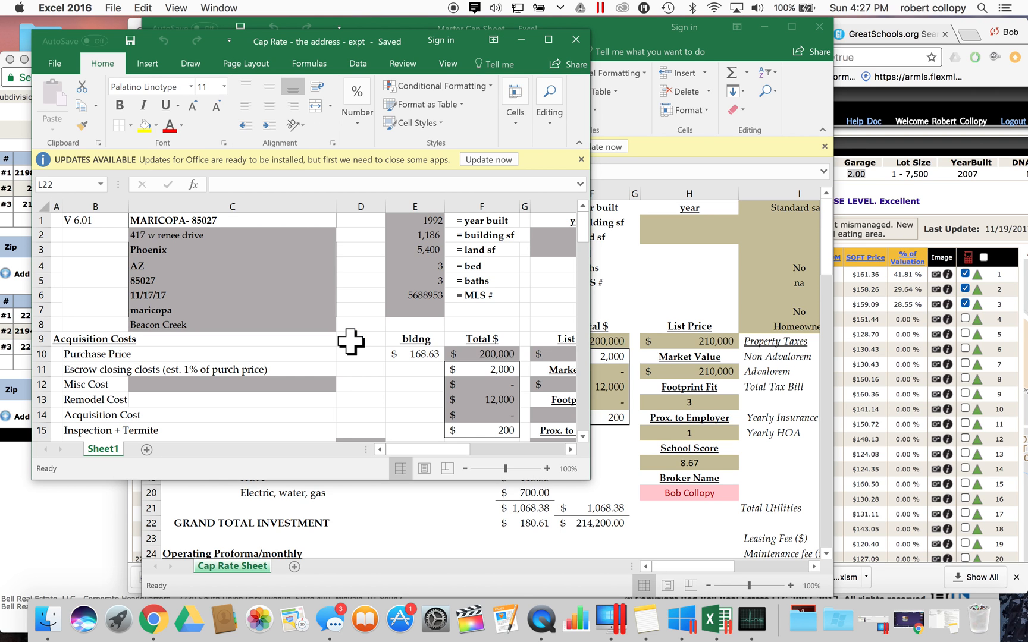
# - Switch from Excel to Chrome and open the Queen Creek property's Progress Residential record tab
pyautogui.click(620, 276)
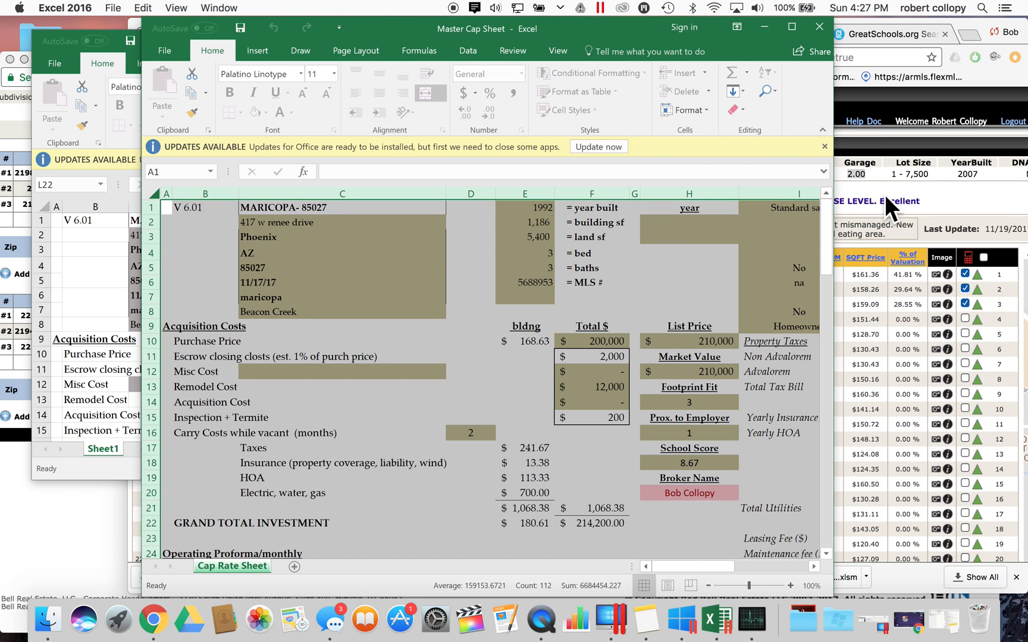
pyautogui.click(937, 199)
pyautogui.click(630, 37)
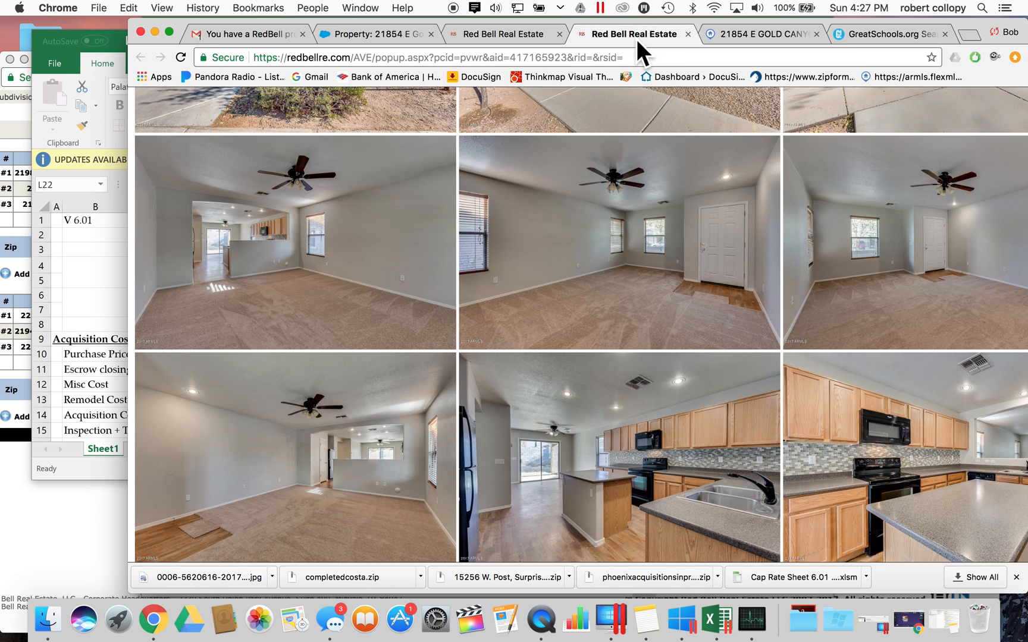
pyautogui.click(737, 34)
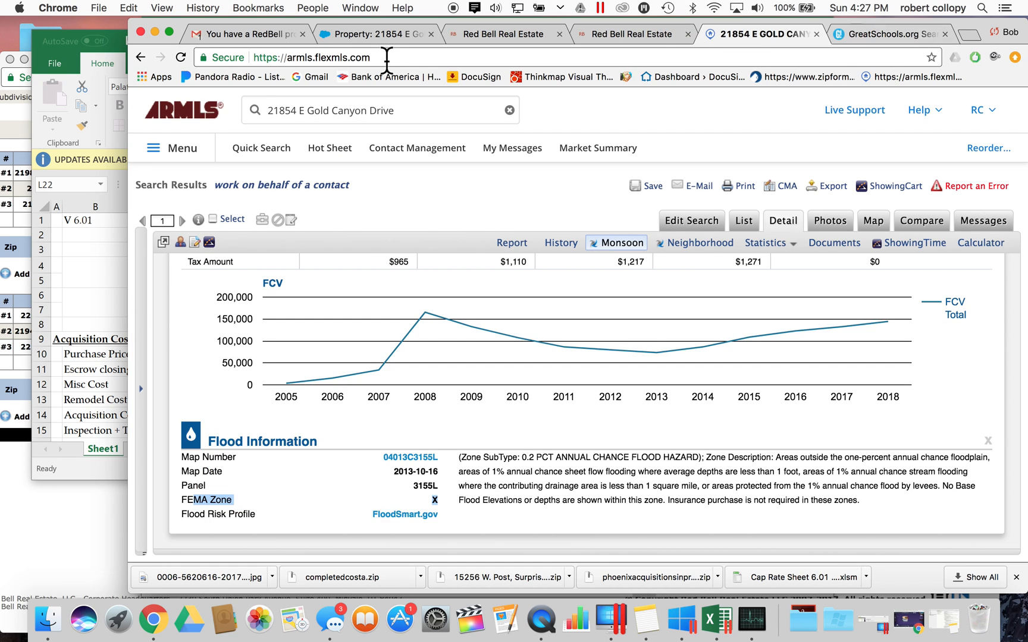
pyautogui.click(375, 41)
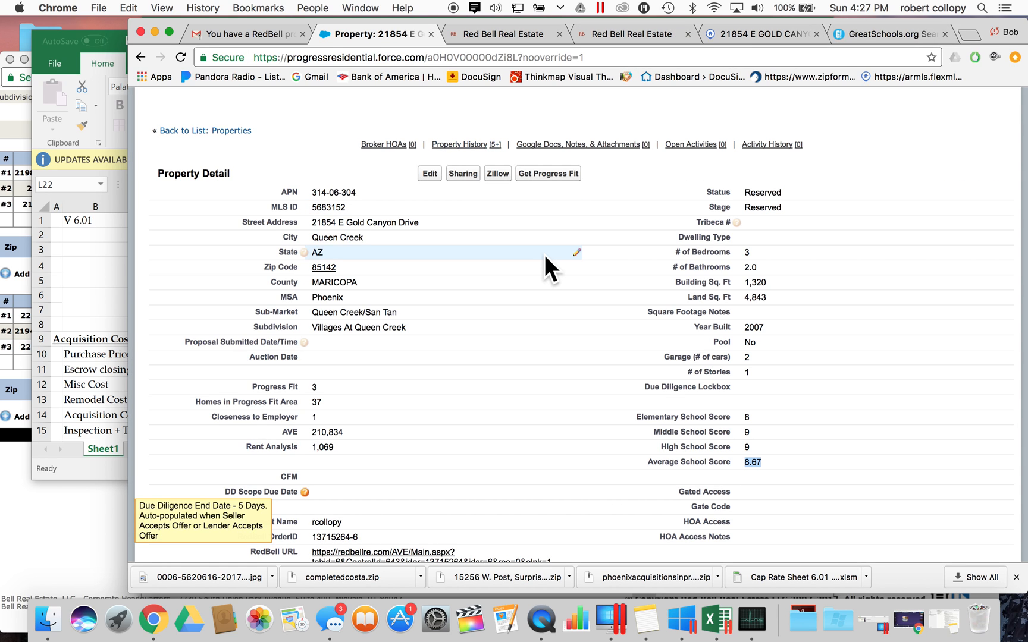
# - Inline-edit the Stage field and review its options, leaving it set to Reserved
pyautogui.doubleClick(769, 208)
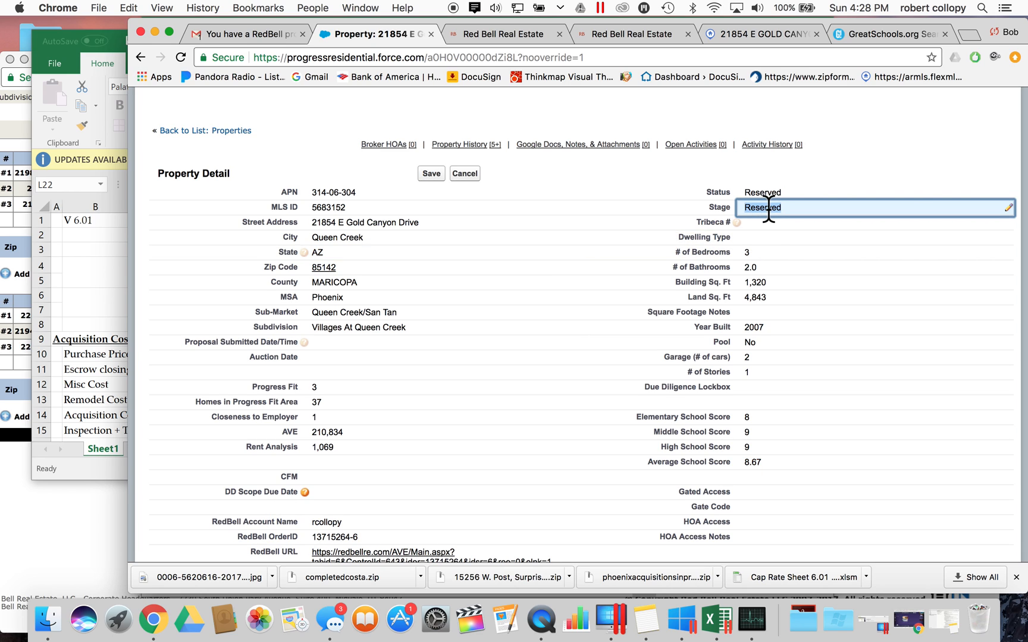
pyautogui.scroll(5, 674, 232)
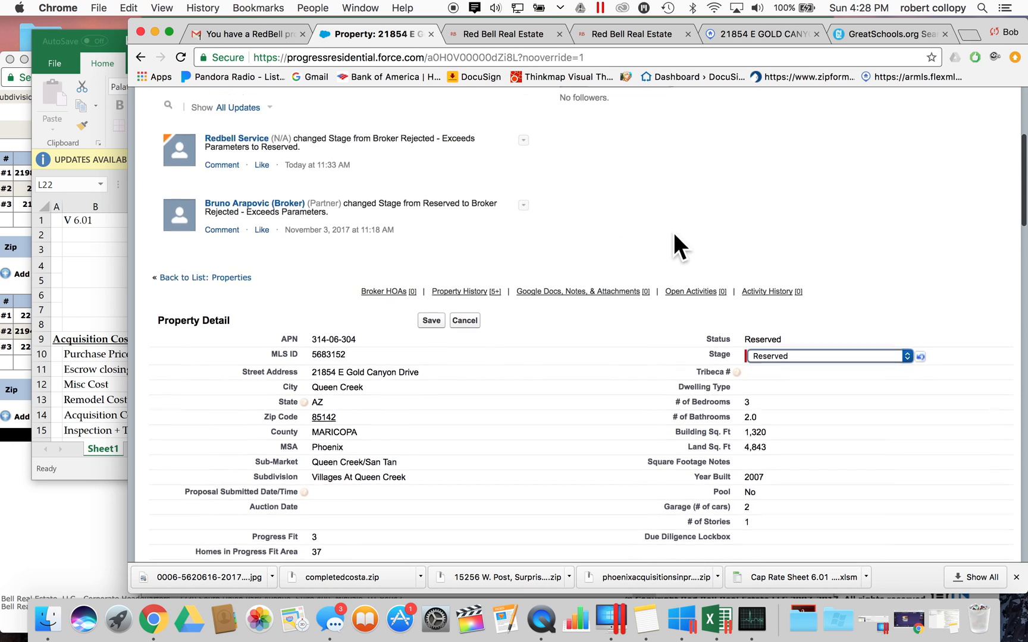
pyautogui.scroll(-1, 741, 431)
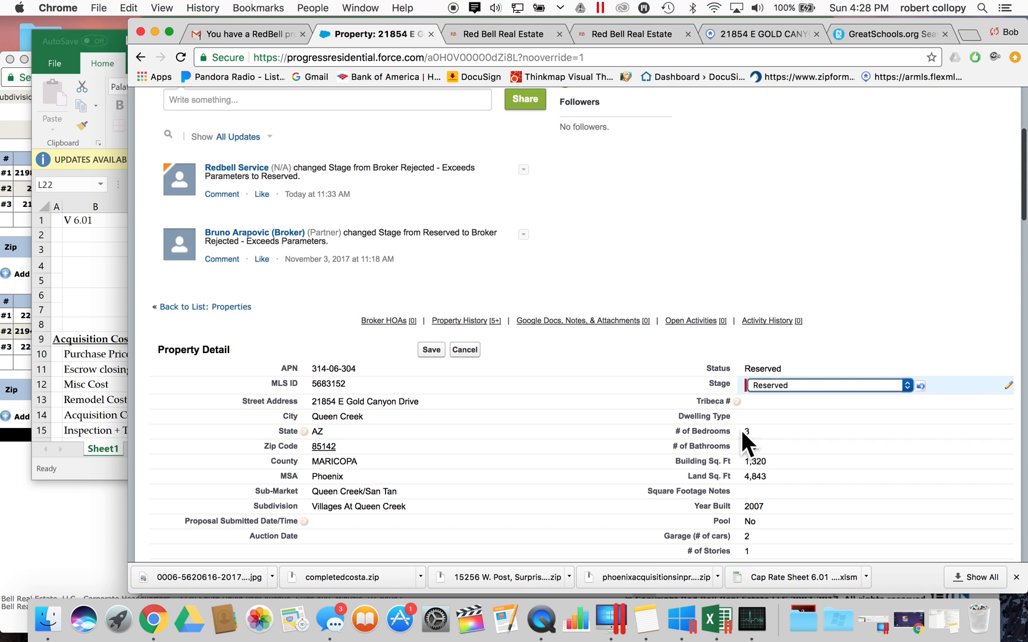
pyautogui.click(832, 386)
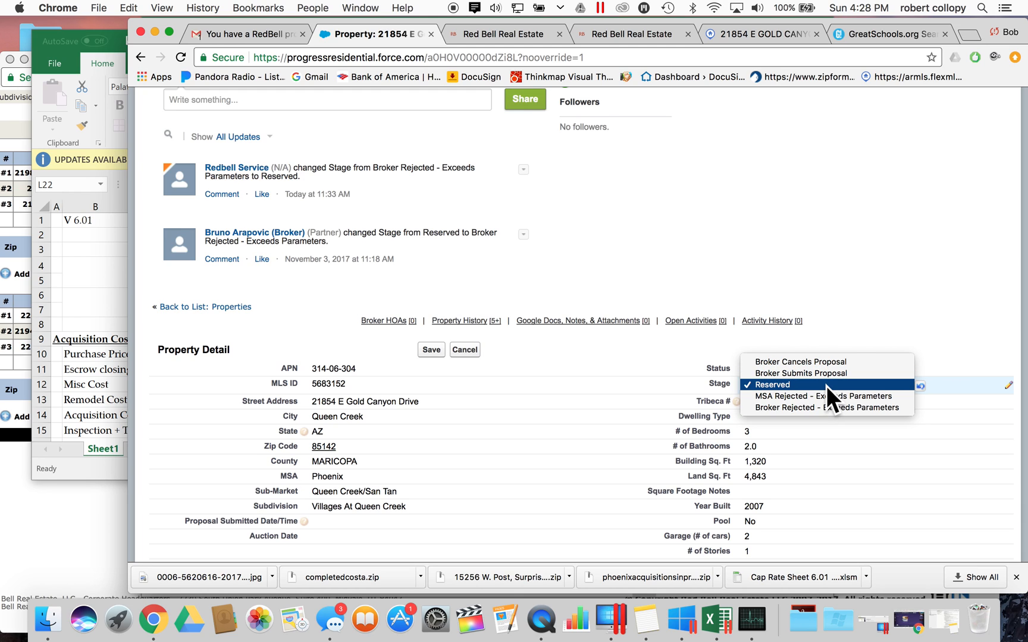
pyautogui.click(826, 386)
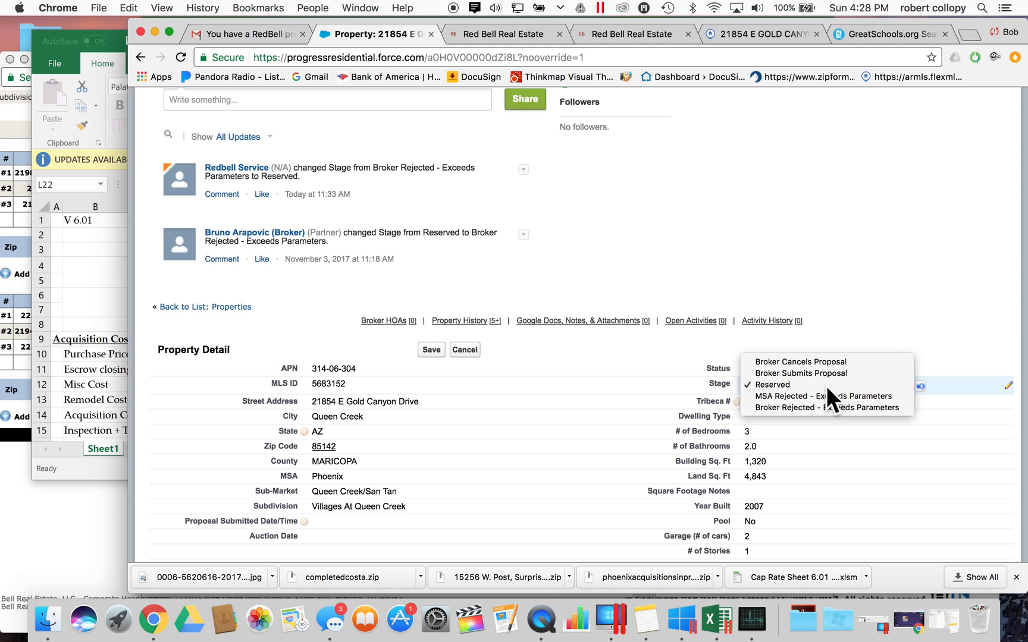
pyautogui.click(826, 386)
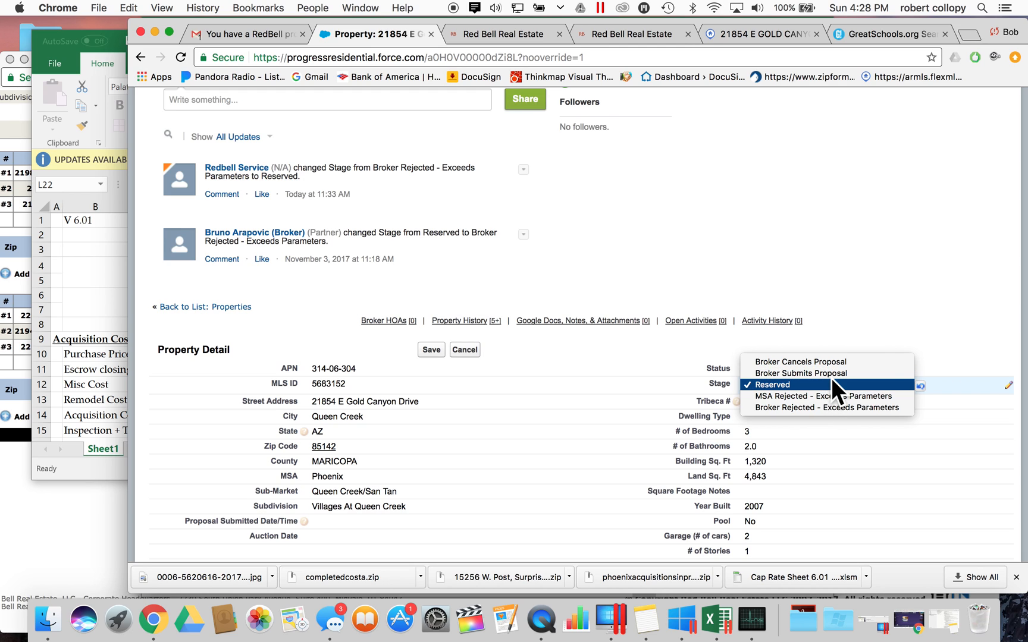
pyautogui.click(830, 383)
pyautogui.scroll(-5, 628, 395)
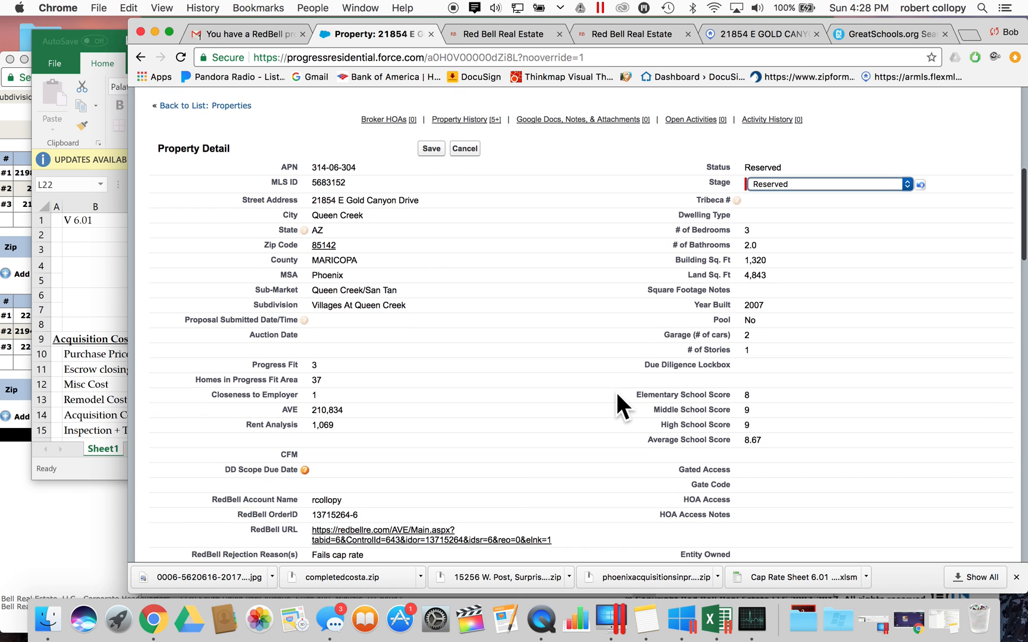
pyautogui.scroll(-4, 617, 395)
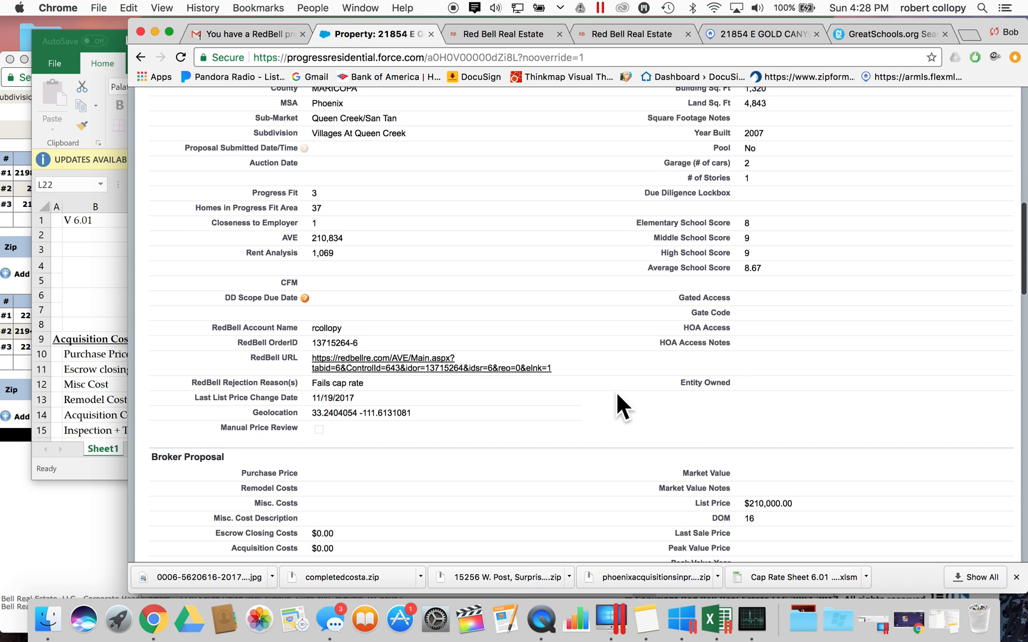
pyautogui.scroll(-6, 617, 395)
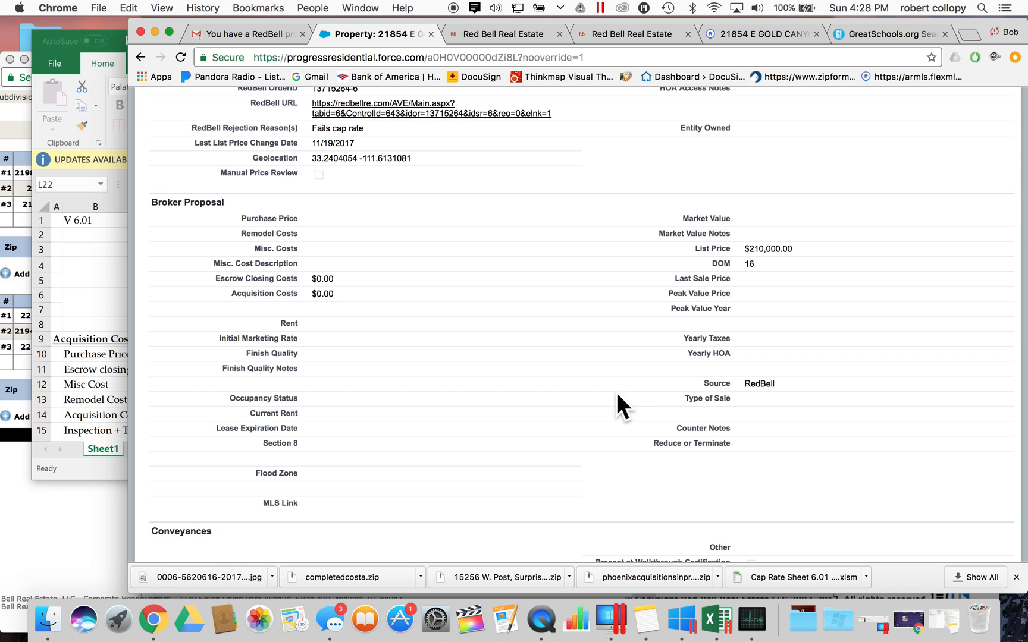
pyautogui.scroll(12, 617, 395)
pyautogui.scroll(-10, 616, 395)
pyautogui.scroll(-10, 617, 395)
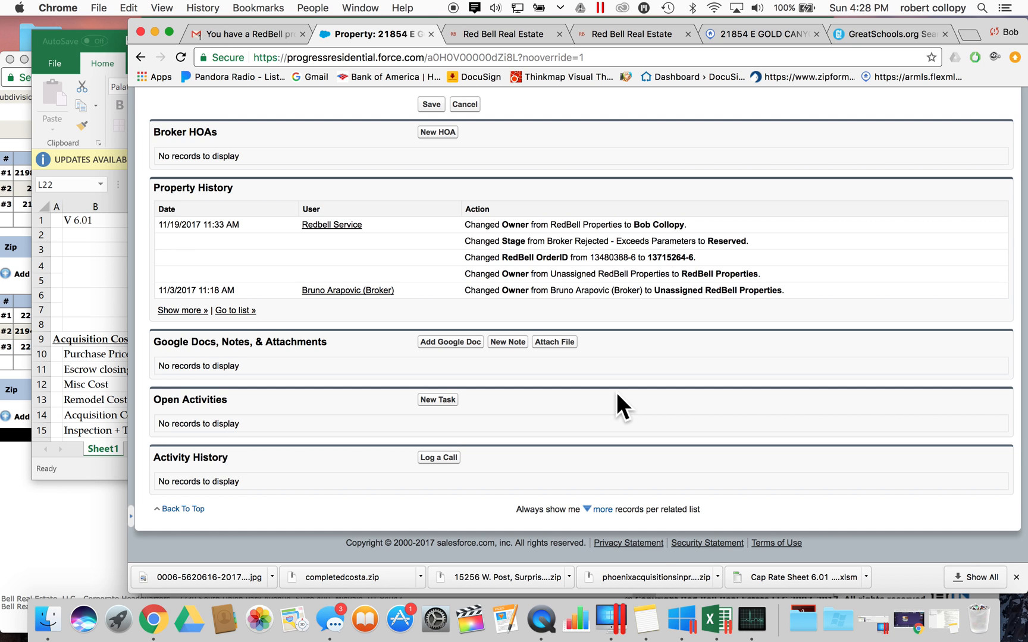
pyautogui.scroll(20, 616, 392)
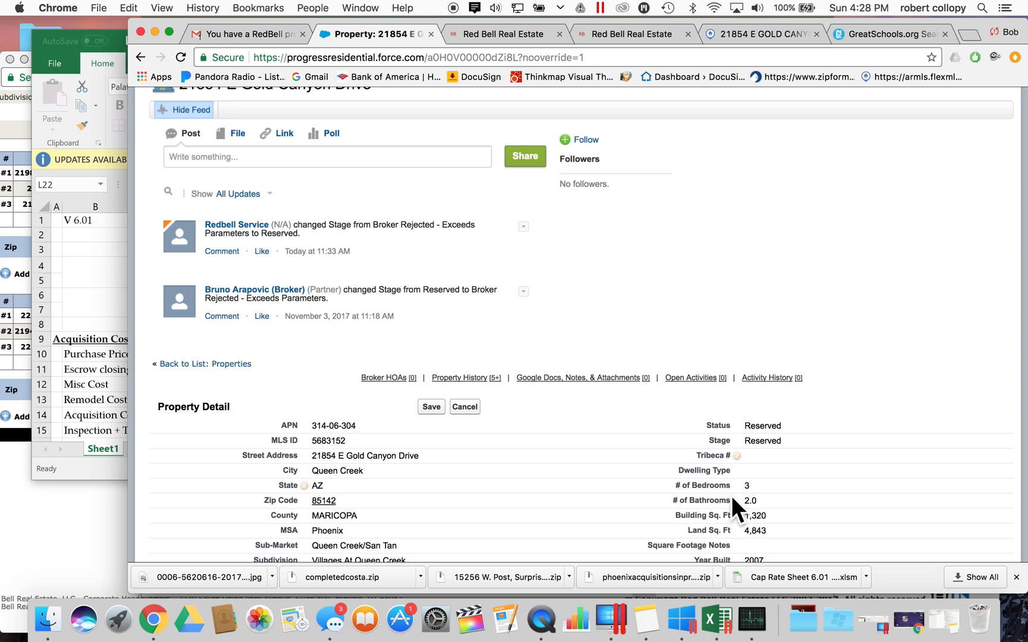
pyautogui.scroll(-5, 730, 497)
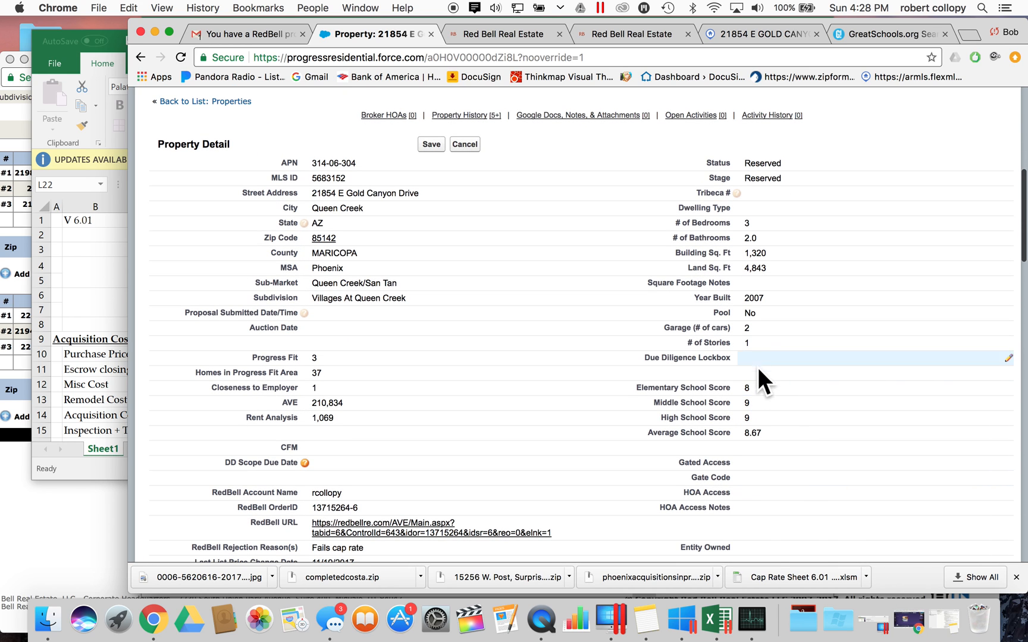
# - Set the Dwelling Type to Single Family and commit the edit
pyautogui.doubleClick(757, 209)
pyautogui.click(761, 210)
pyautogui.click(776, 221)
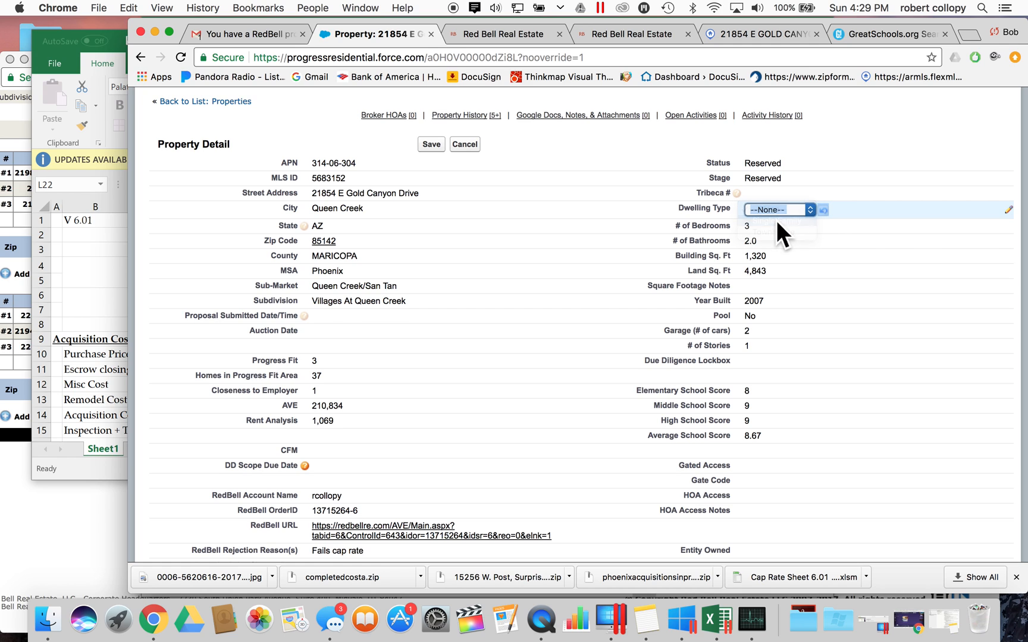
pyautogui.click(561, 323)
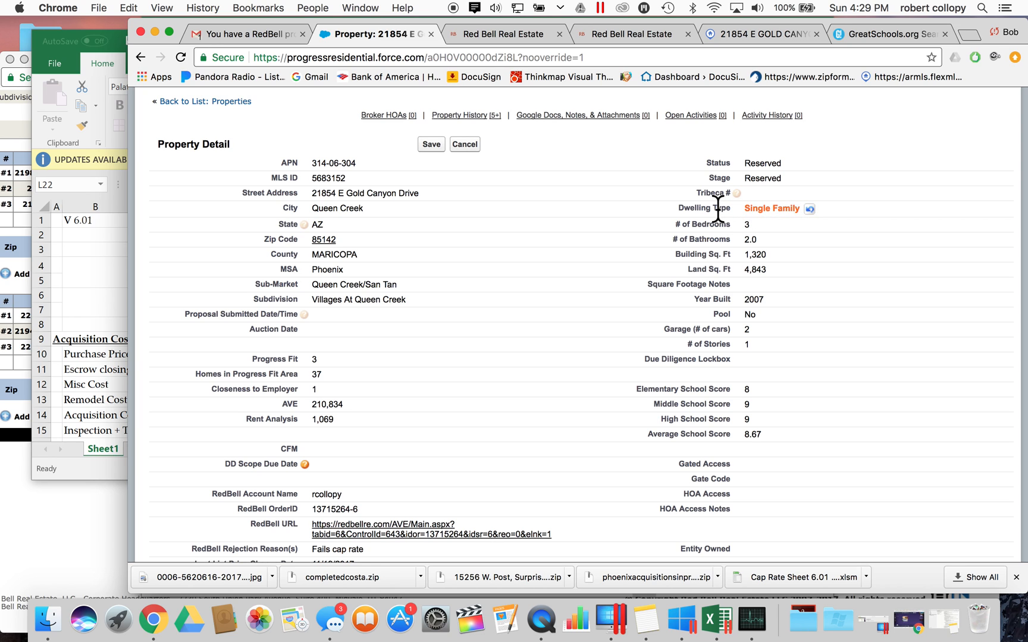
# - Put the Stage field back into edit mode and show its option list
pyautogui.scroll(-5, 477, 380)
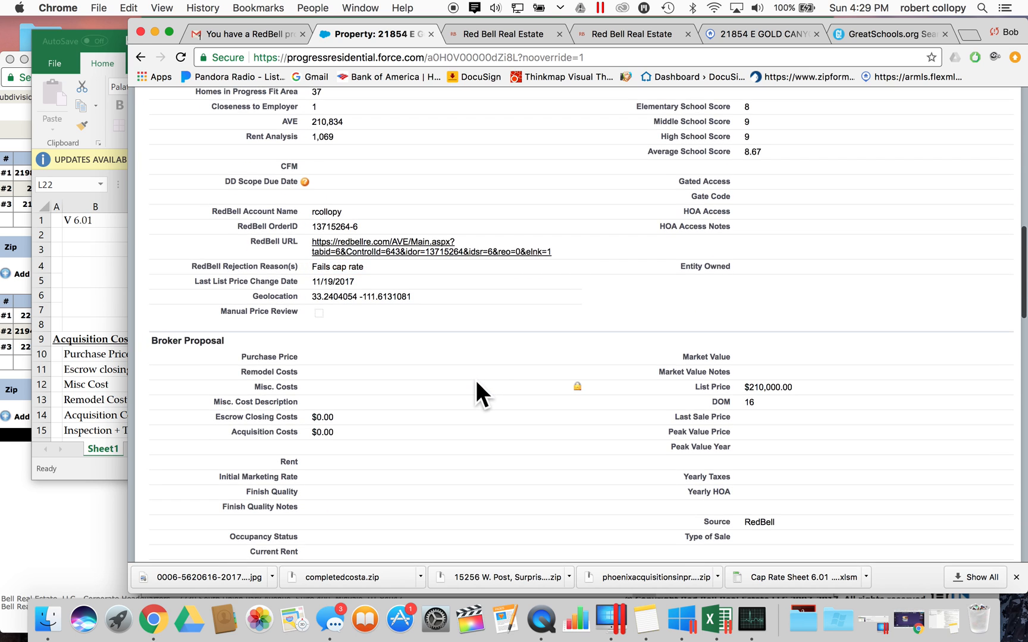
pyautogui.scroll(5, 477, 382)
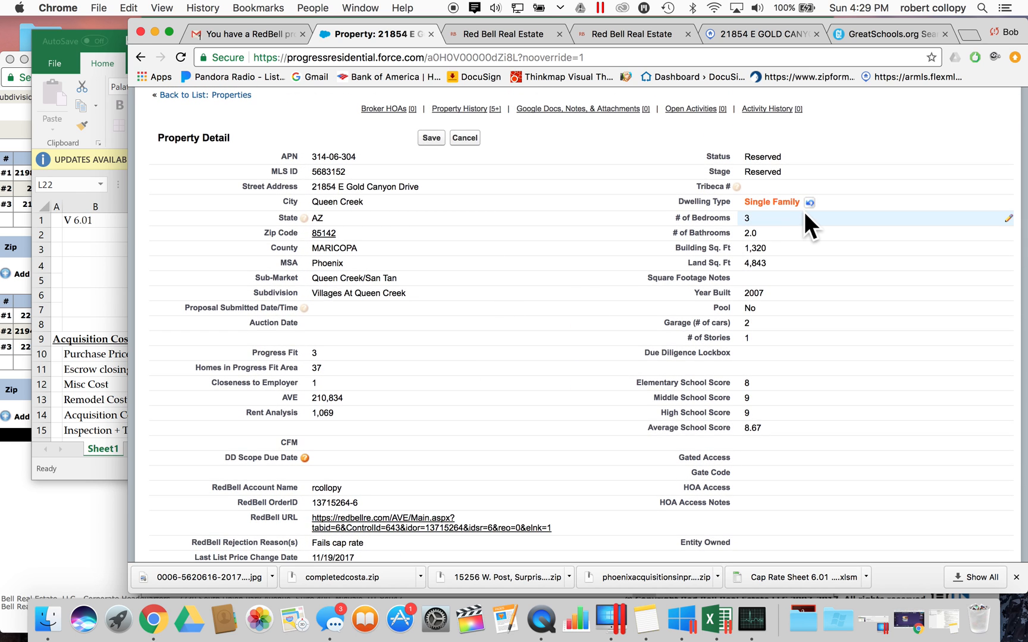
pyautogui.doubleClick(773, 172)
pyautogui.click(773, 174)
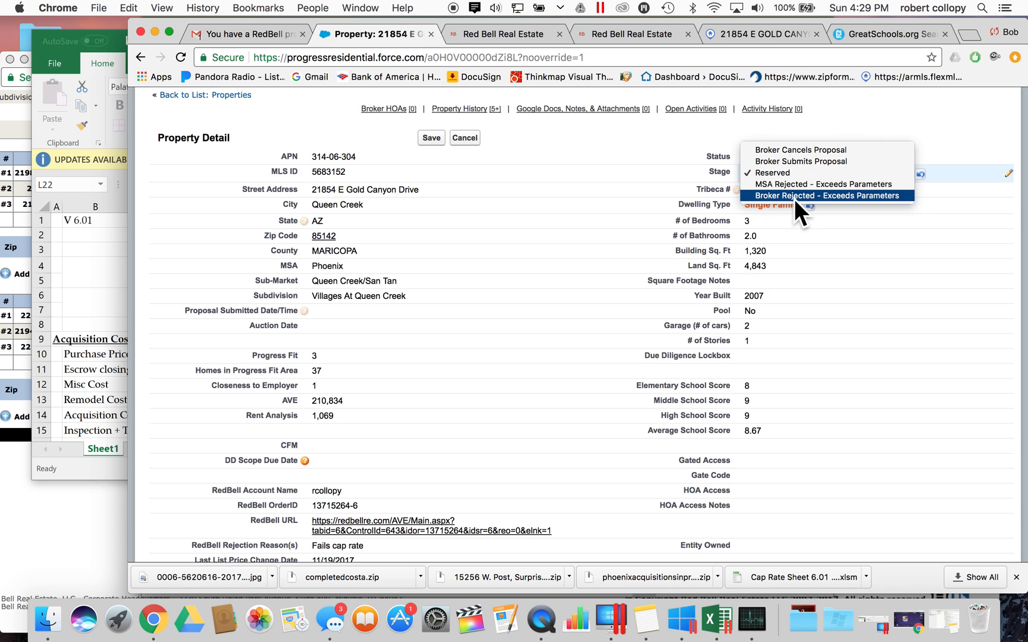
# - Set Stage to Broker Rejected - Exceeds Parameters and revert Dwelling Type to blank
pyautogui.click(794, 197)
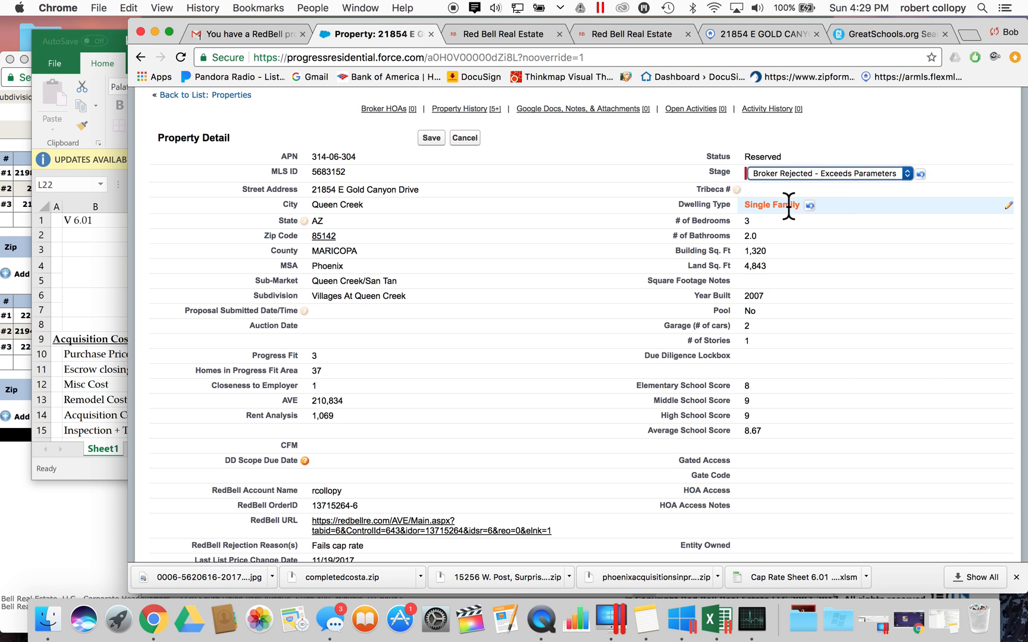
pyautogui.click(810, 206)
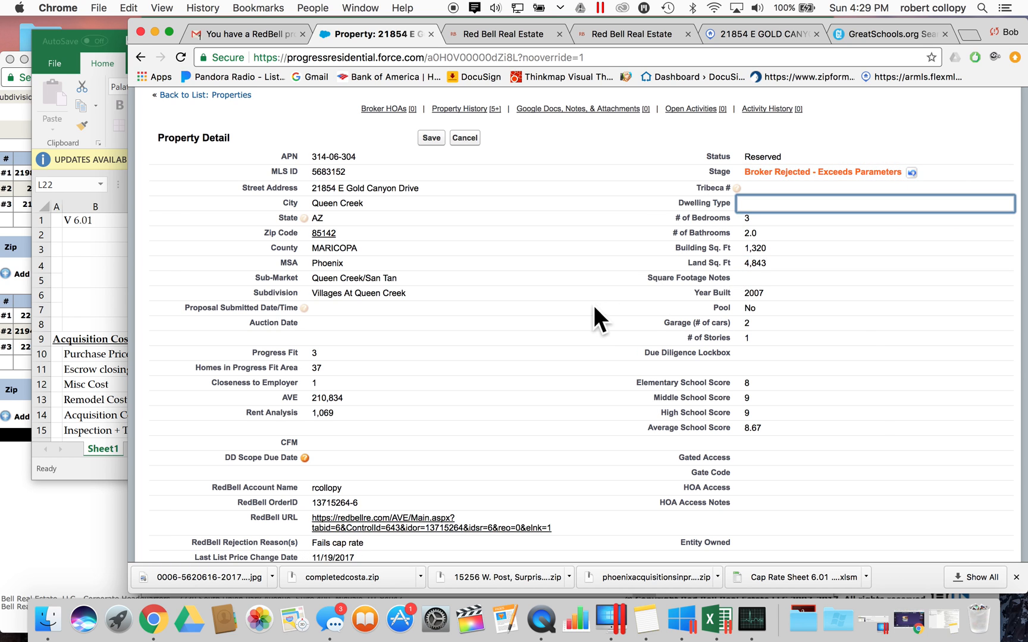
pyautogui.scroll(-5, 589, 306)
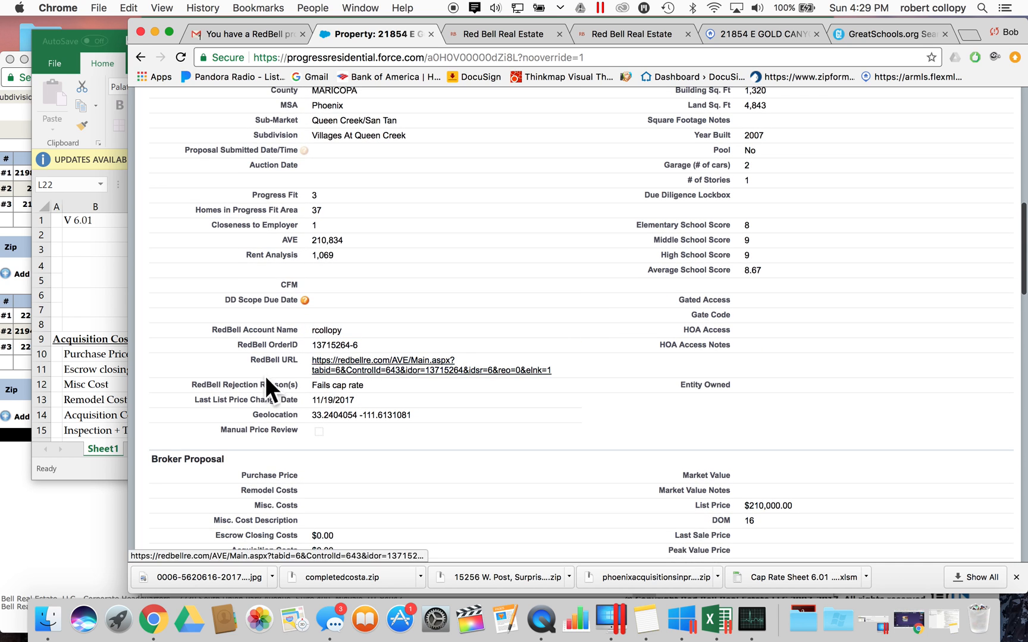
# - Open the RedBell Rejection Reason(s) editor and add GEO Fail alongside Fails cap rate
pyautogui.doubleClick(330, 387)
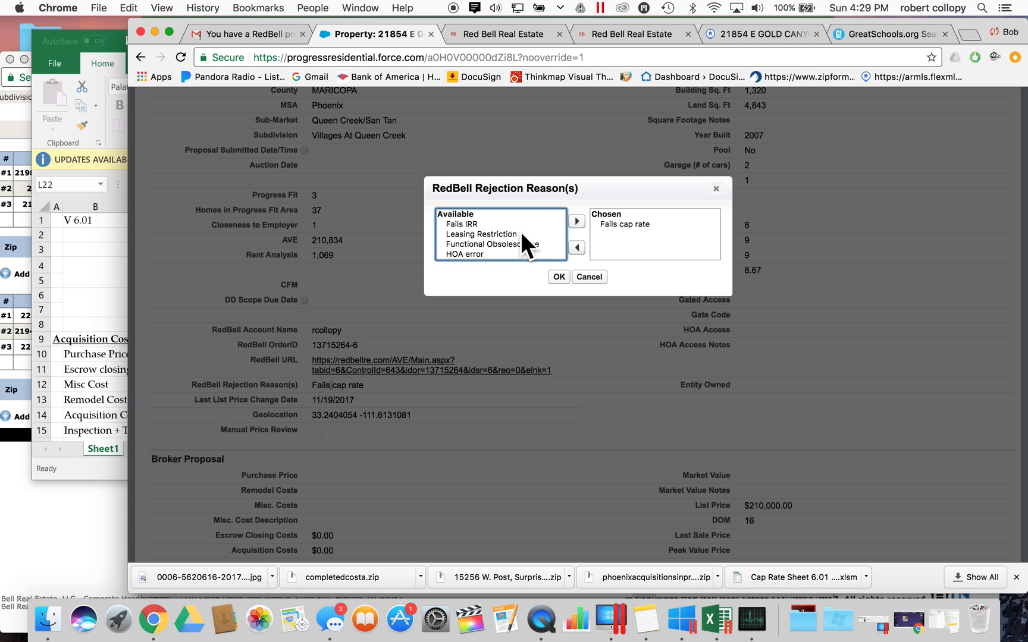
pyautogui.click(620, 223)
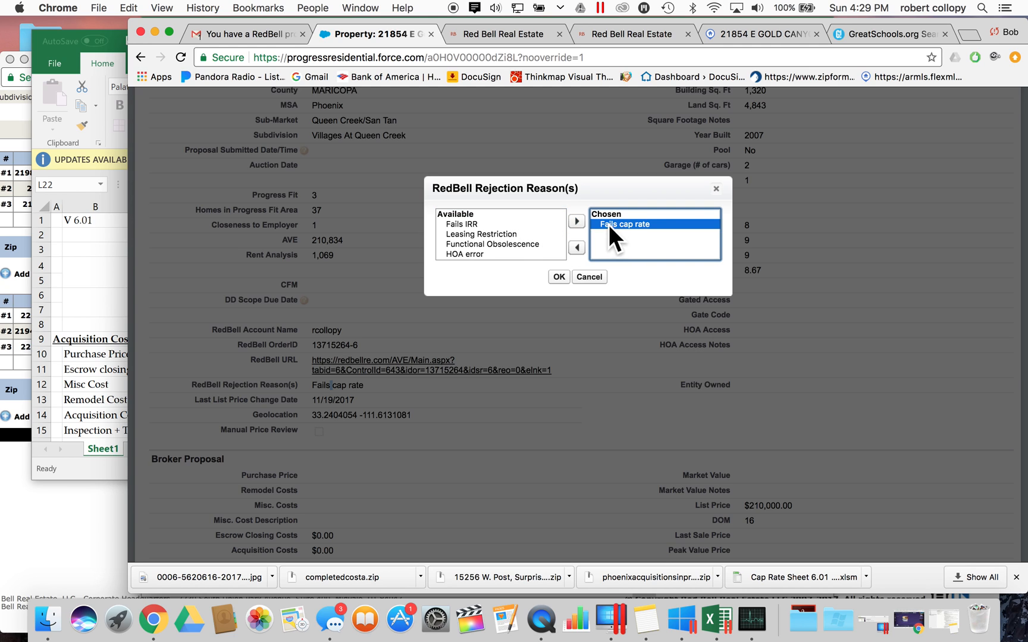
pyautogui.click(512, 235)
pyautogui.scroll(-5, 513, 233)
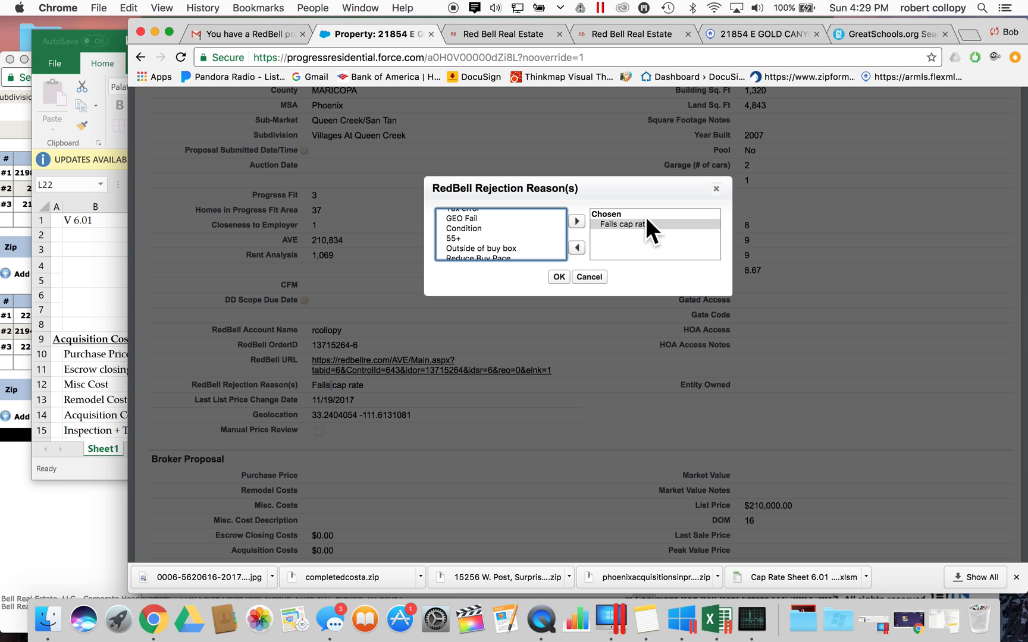
pyautogui.scroll(2, 475, 230)
pyautogui.click(462, 244)
pyautogui.click(464, 235)
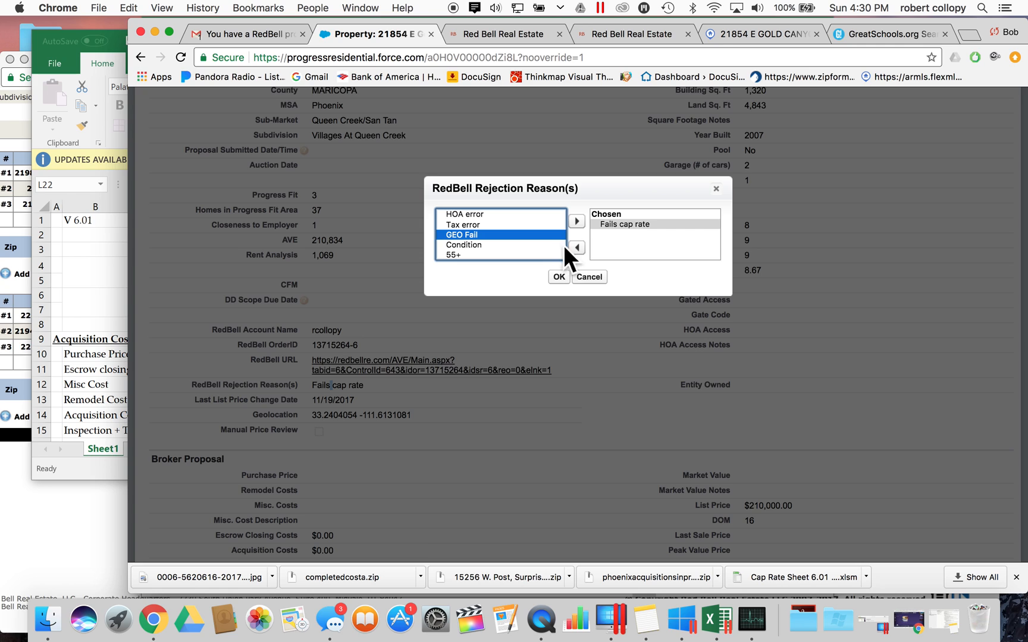
pyautogui.click(576, 222)
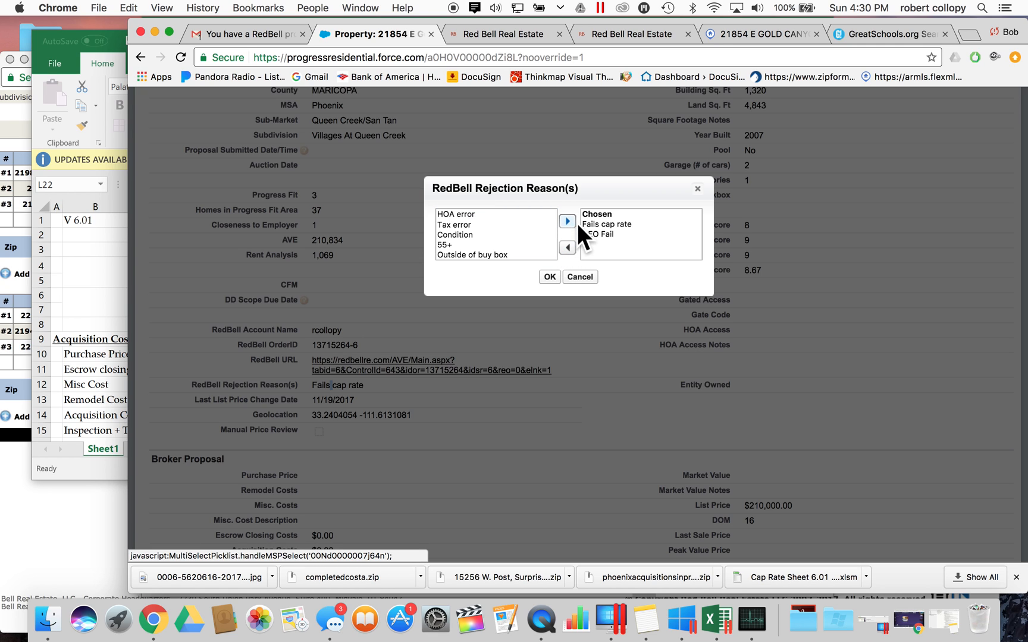
# - Remove GEO Fail again so only Fails cap rate remains chosen, and confirm
pyautogui.click(606, 234)
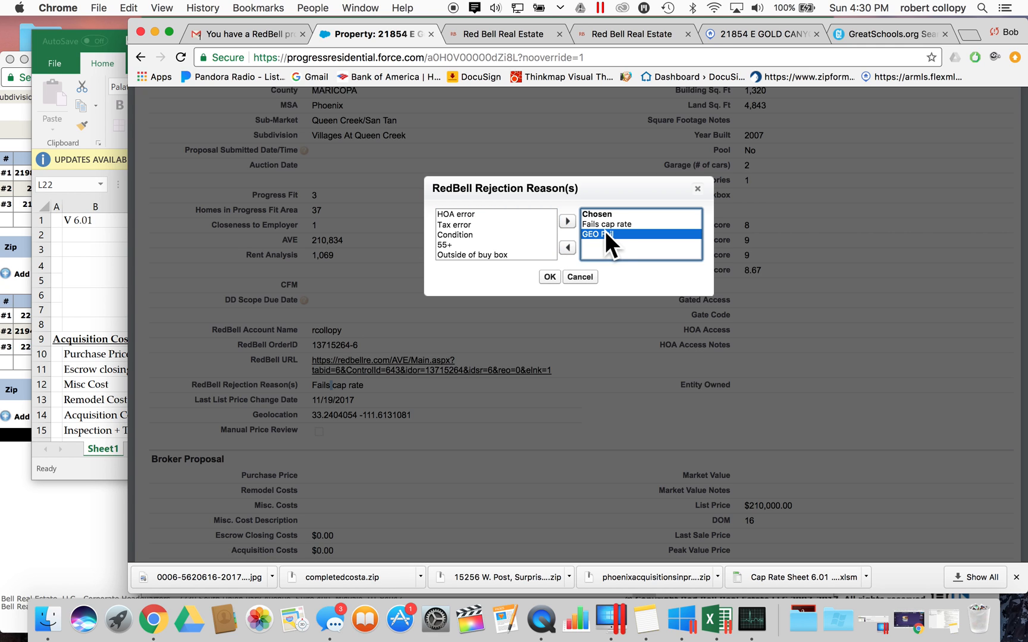
pyautogui.click(570, 250)
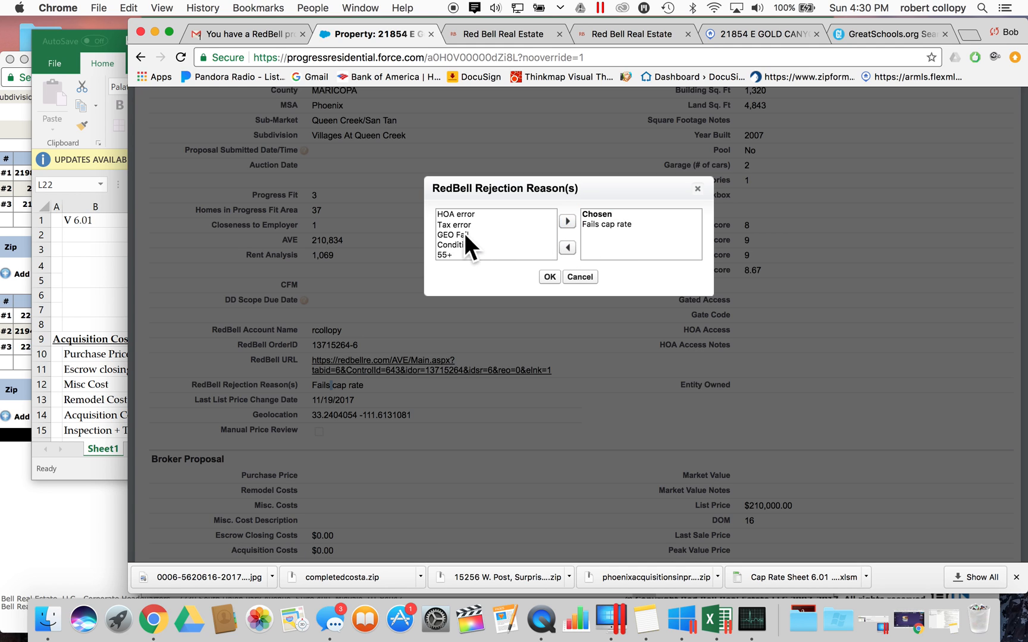
pyautogui.click(464, 235)
pyautogui.click(569, 248)
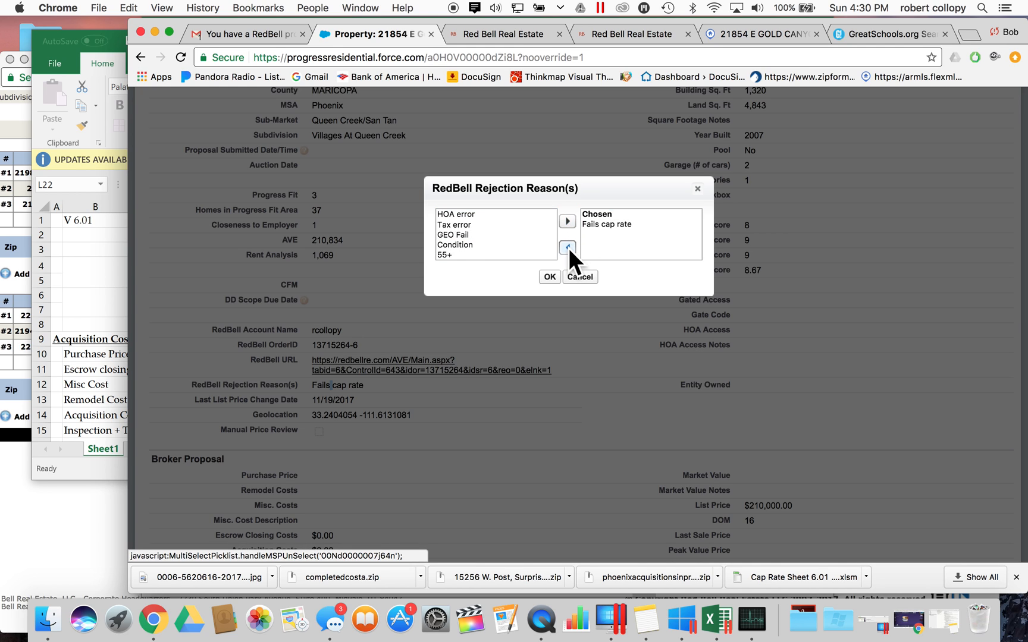
pyautogui.click(489, 234)
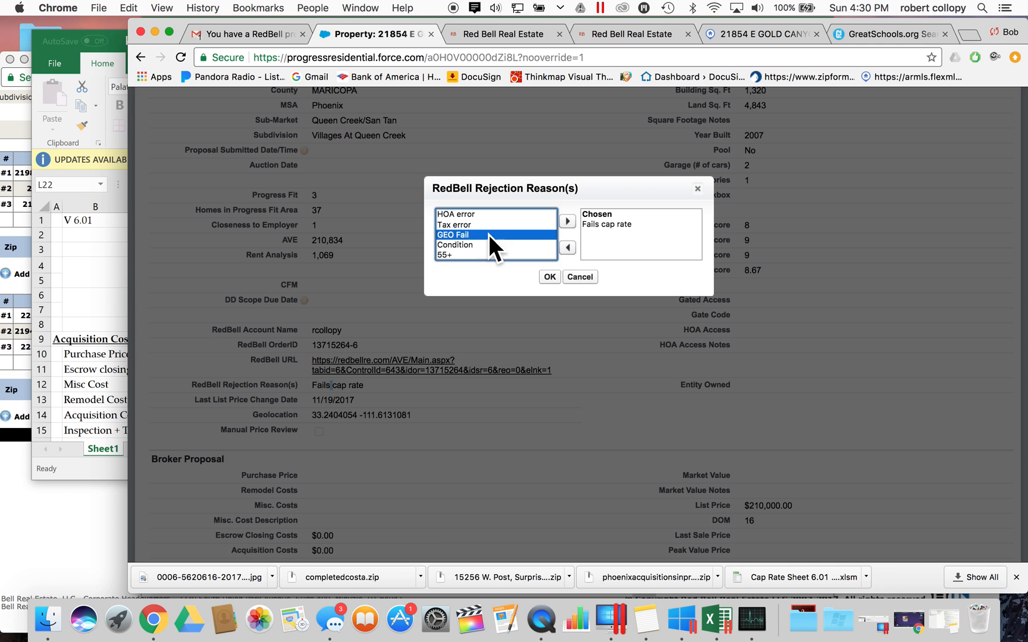
pyautogui.click(567, 249)
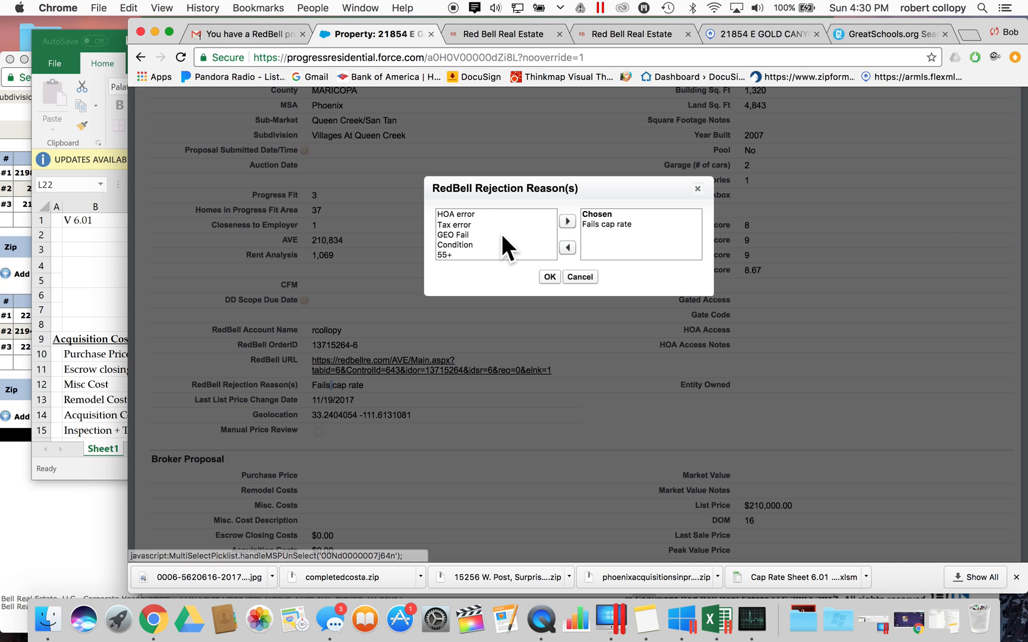
pyautogui.click(500, 234)
pyautogui.click(568, 221)
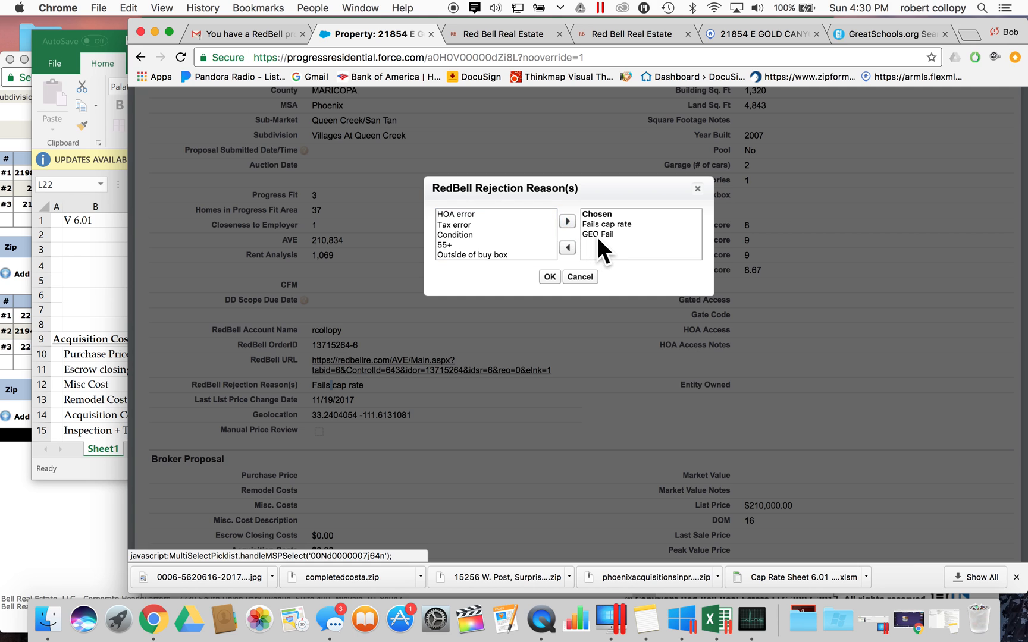
pyautogui.click(597, 237)
pyautogui.click(573, 248)
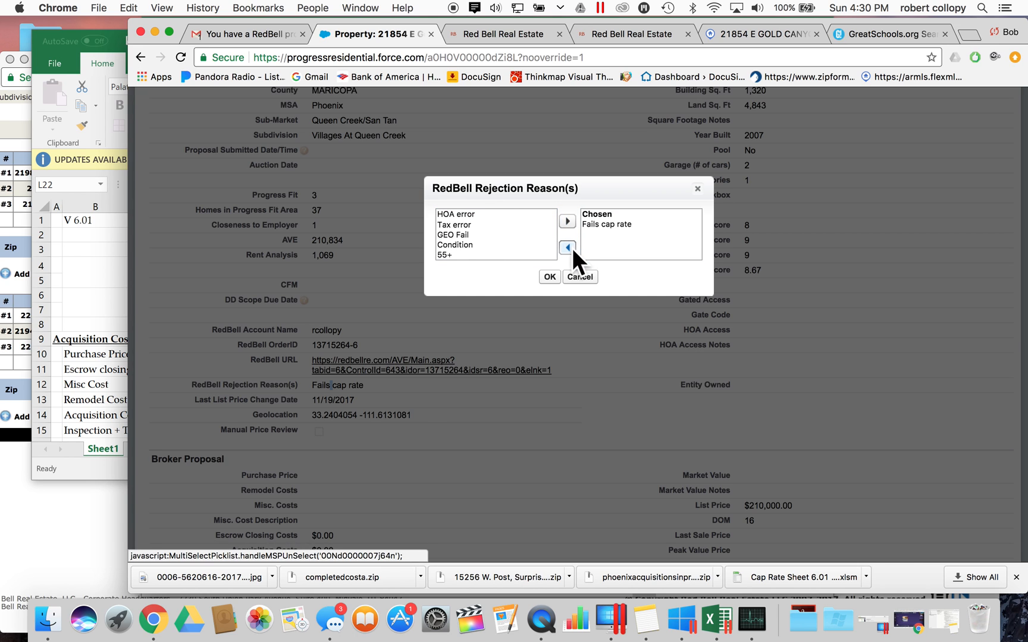
pyautogui.click(549, 276)
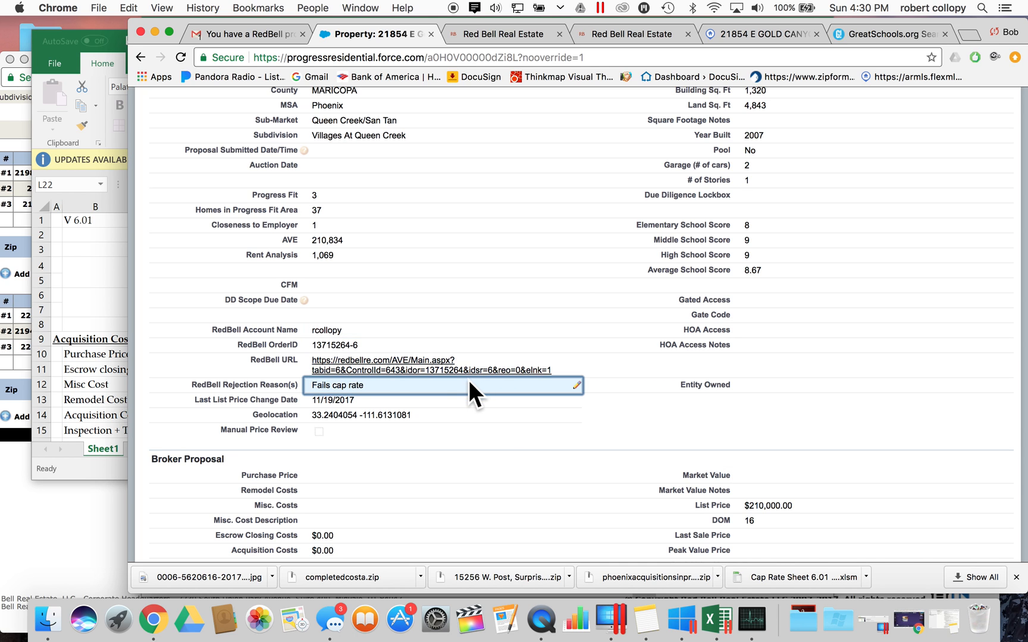
pyautogui.scroll(10, 456, 386)
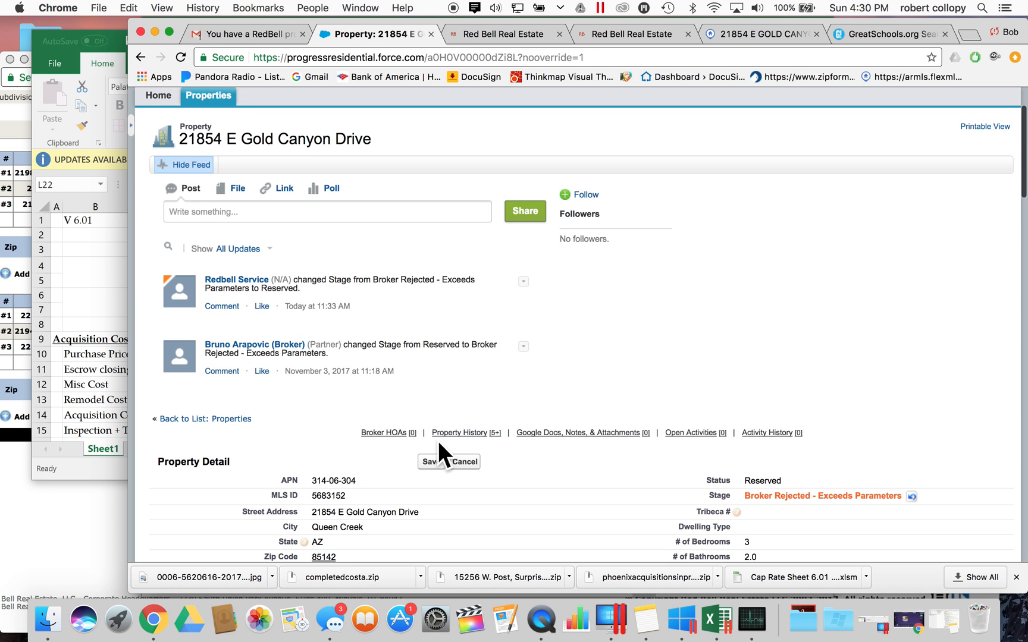
pyautogui.scroll(-5, 645, 305)
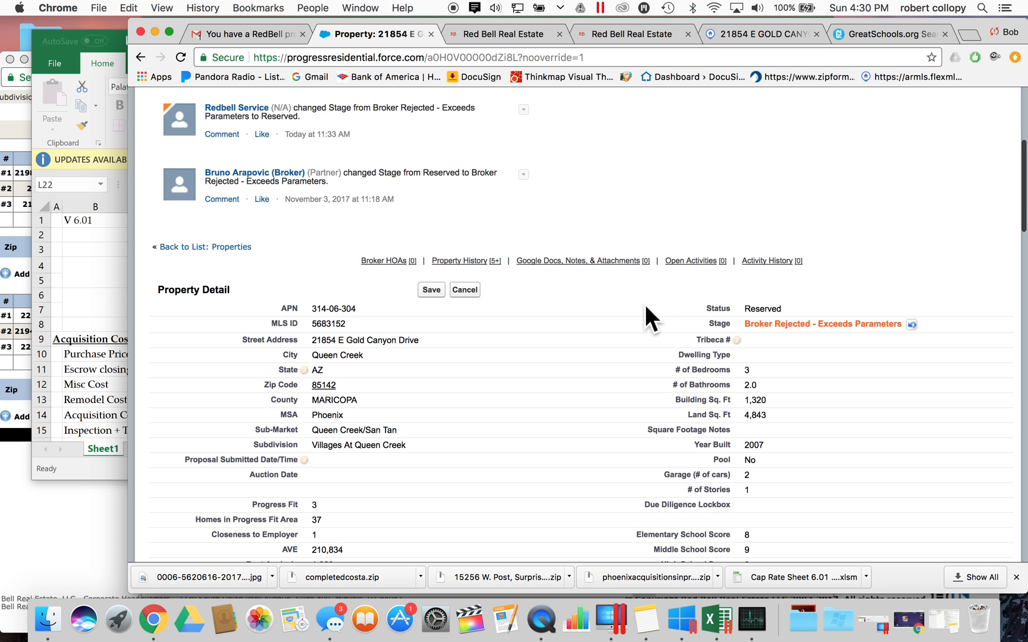
pyautogui.scroll(-10, 645, 305)
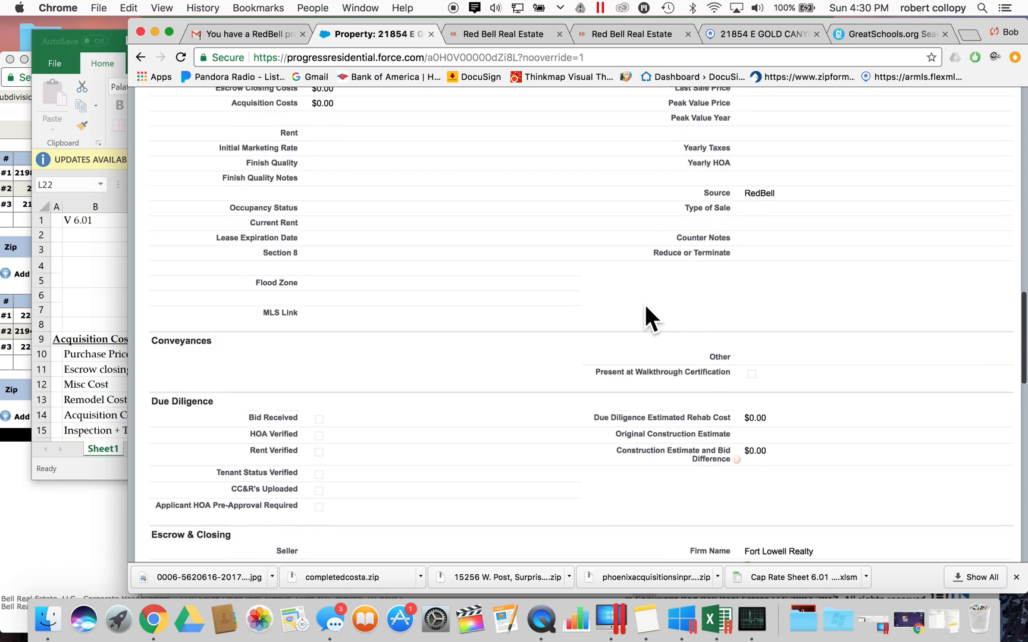
pyautogui.scroll(10, 645, 304)
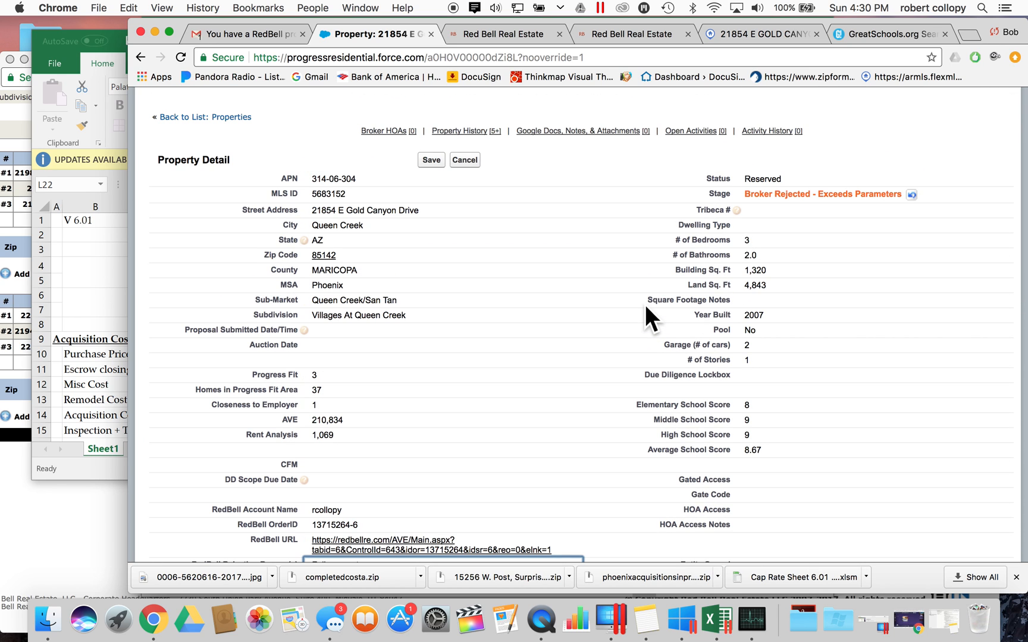
pyautogui.scroll(-7, 617, 287)
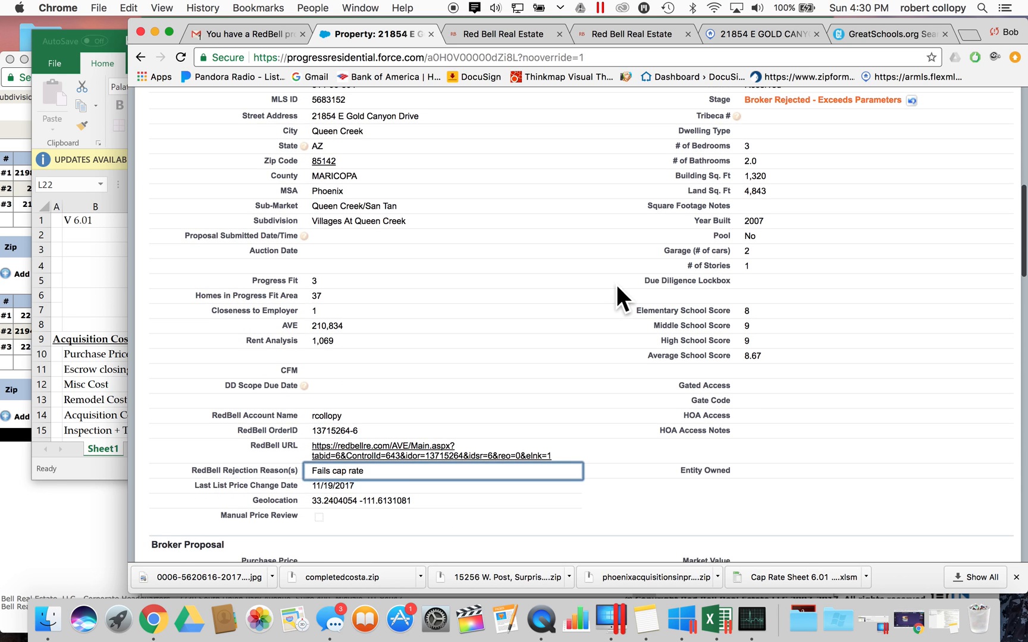
pyautogui.scroll(-8, 617, 287)
pyautogui.scroll(20, 617, 287)
pyautogui.scroll(-5, 617, 286)
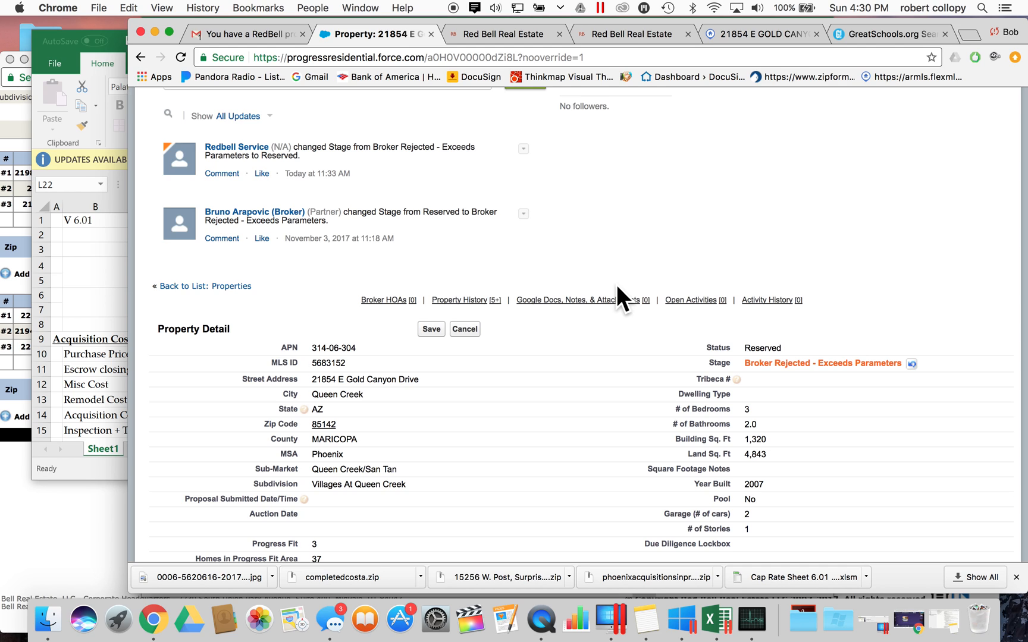
pyautogui.rightClick(542, 622)
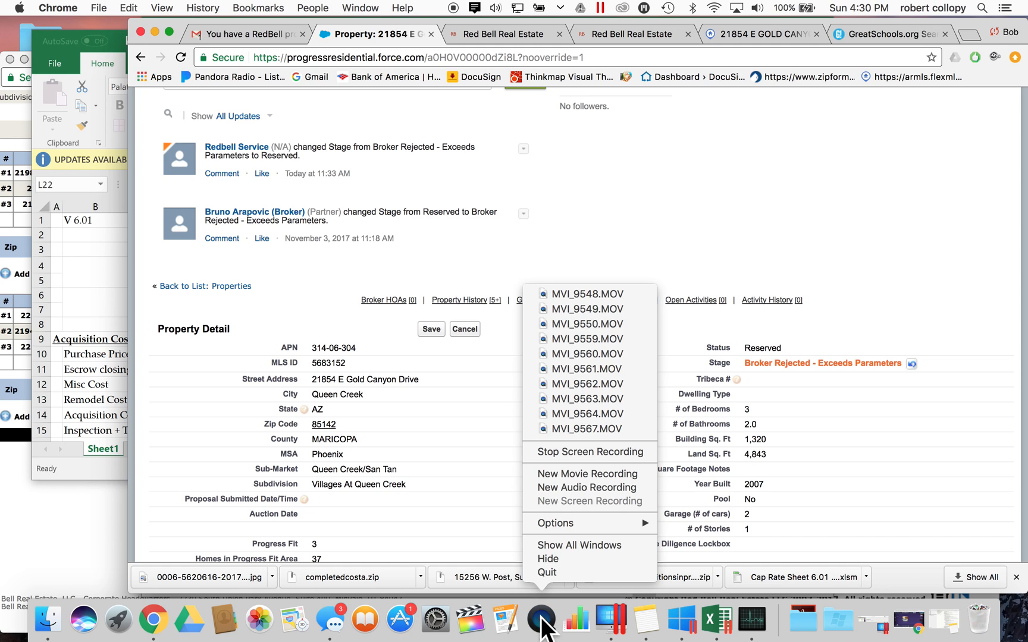